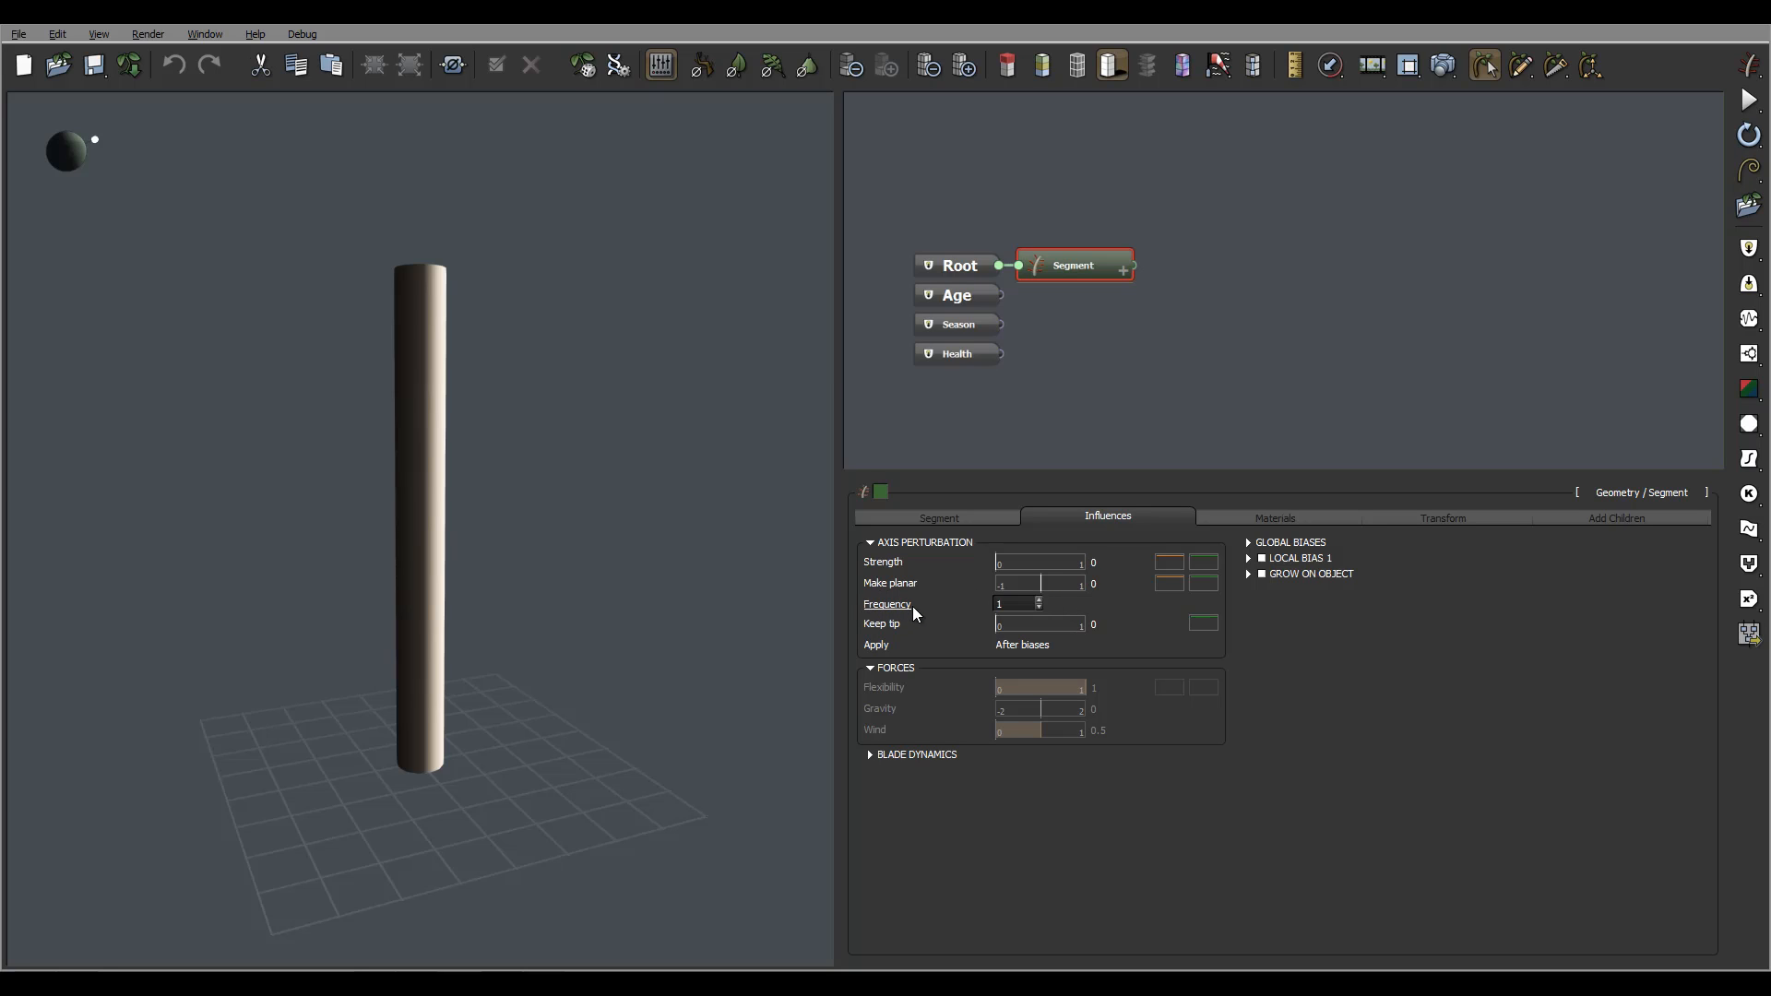
Set the segment's axis perturbation Strength to 0.52 and inspect the bent shape from a lower angle.
left_click(1010, 606)
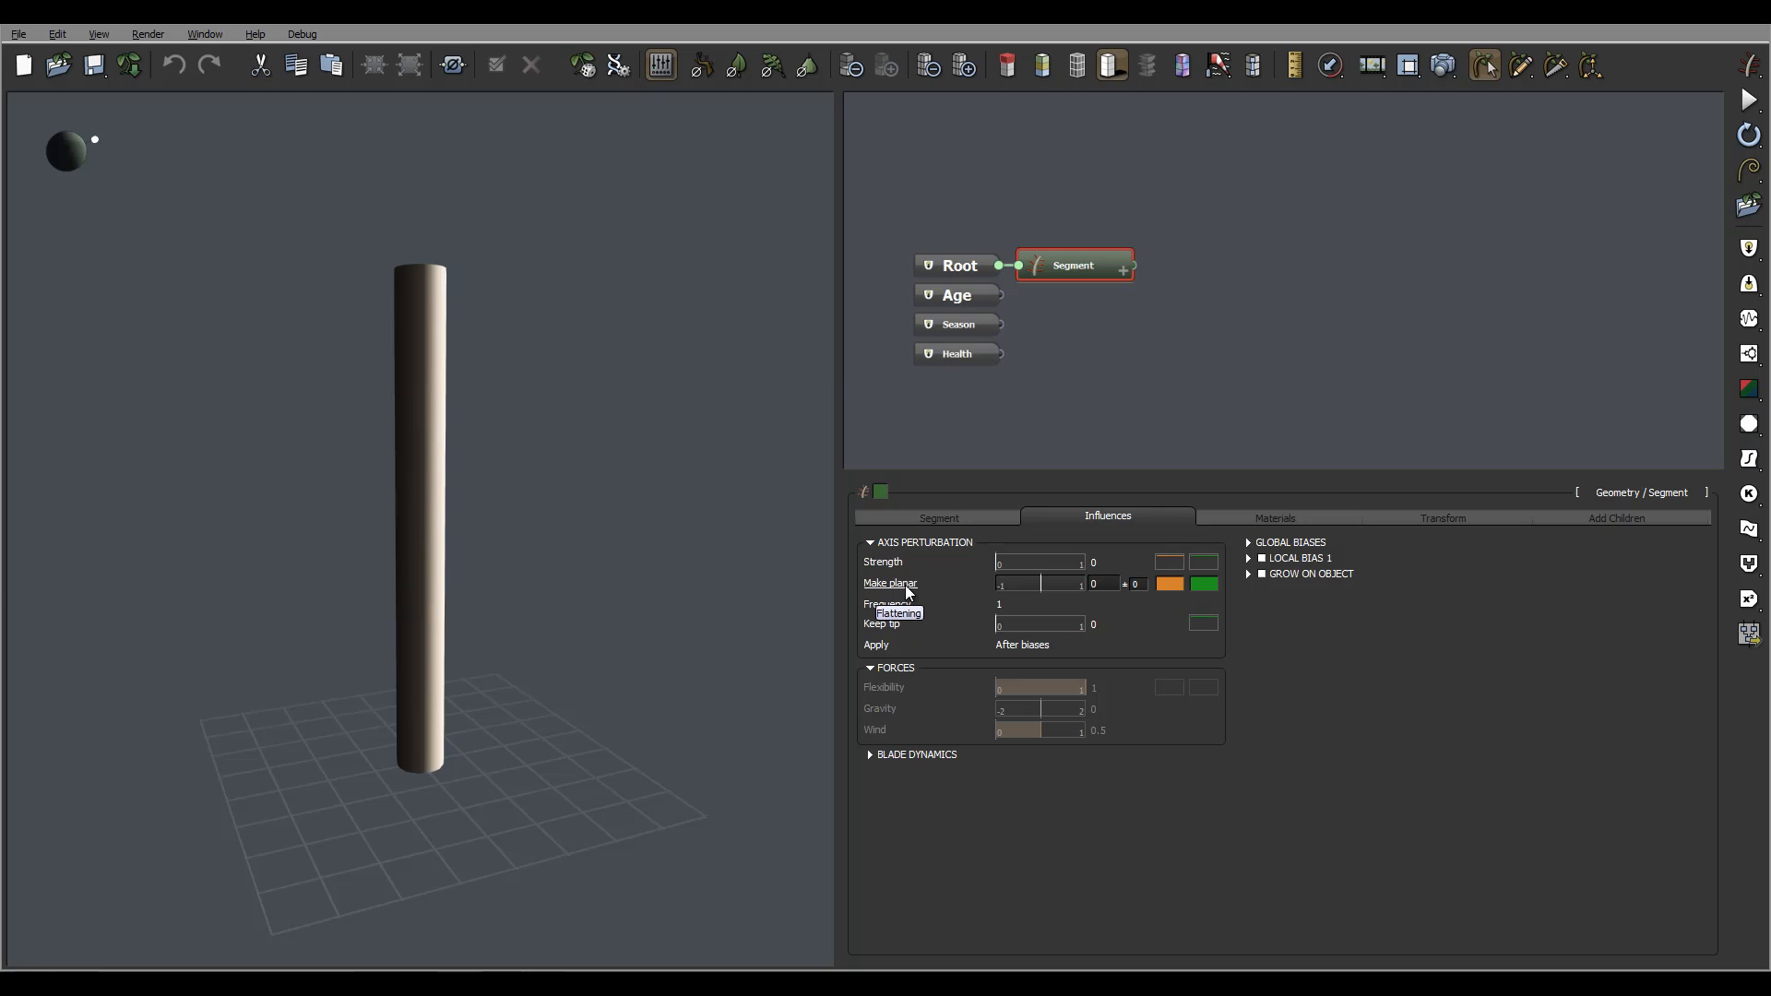
left_click_drag(516, 440, 560, 471)
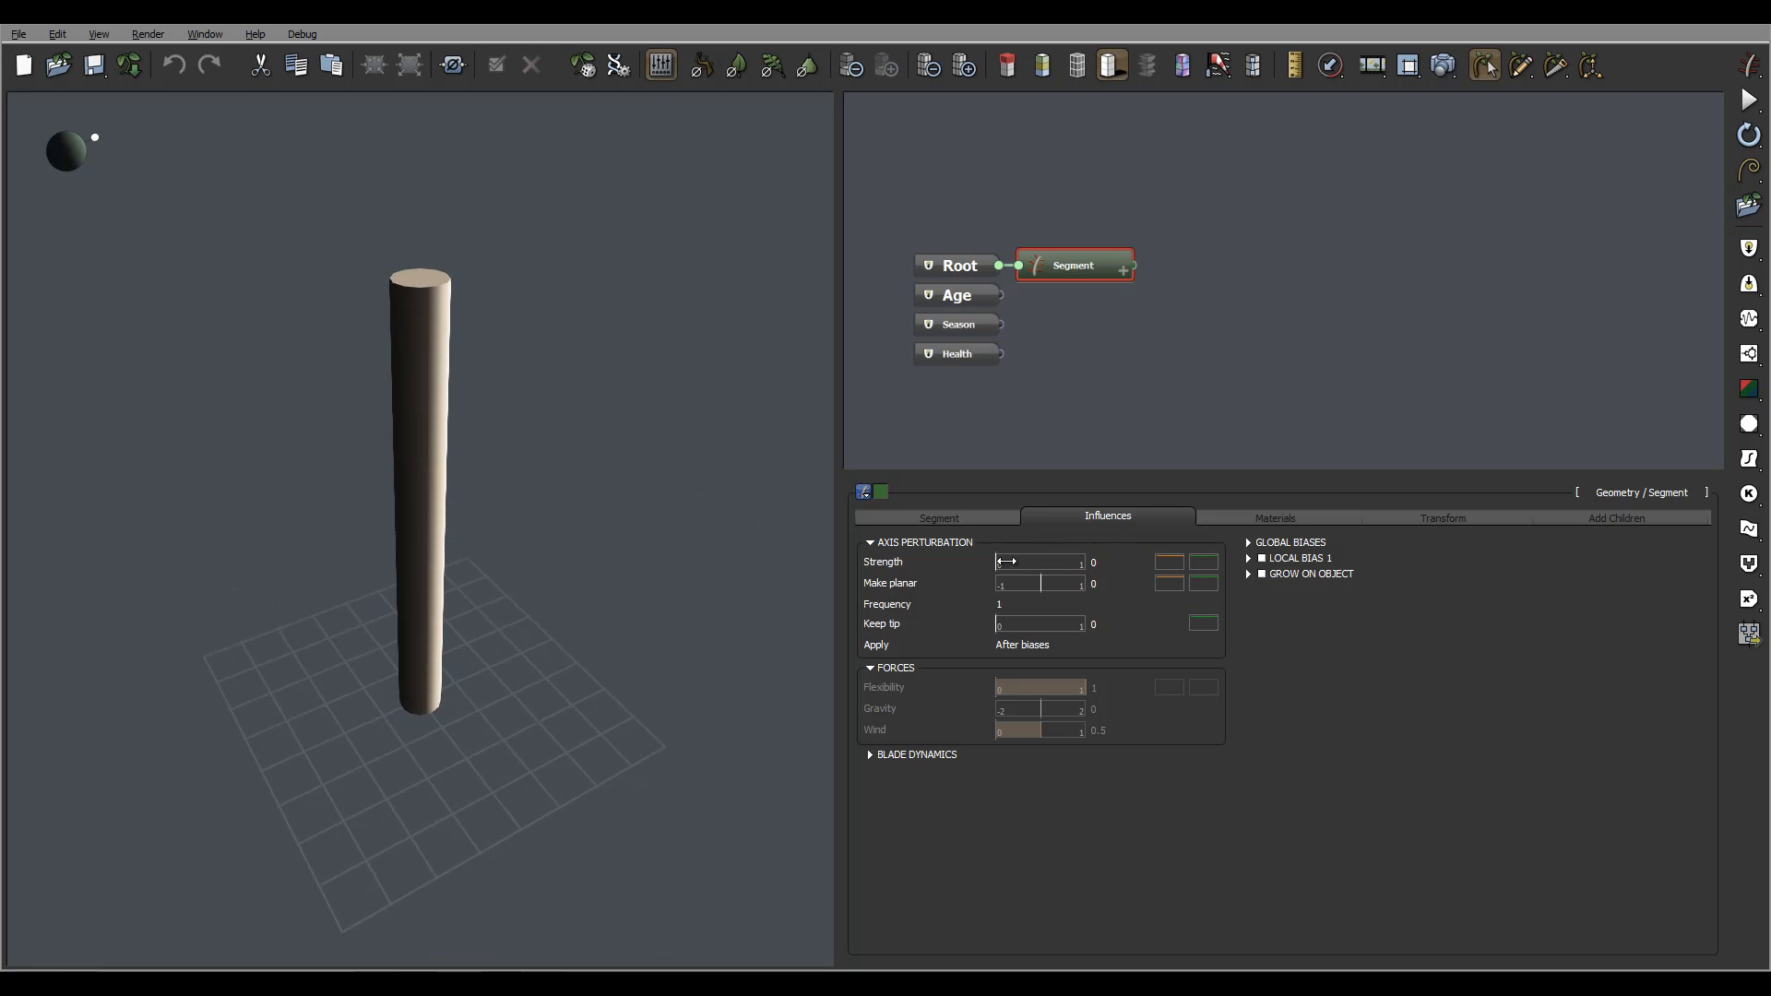
left_click_drag(1005, 561, 1049, 565)
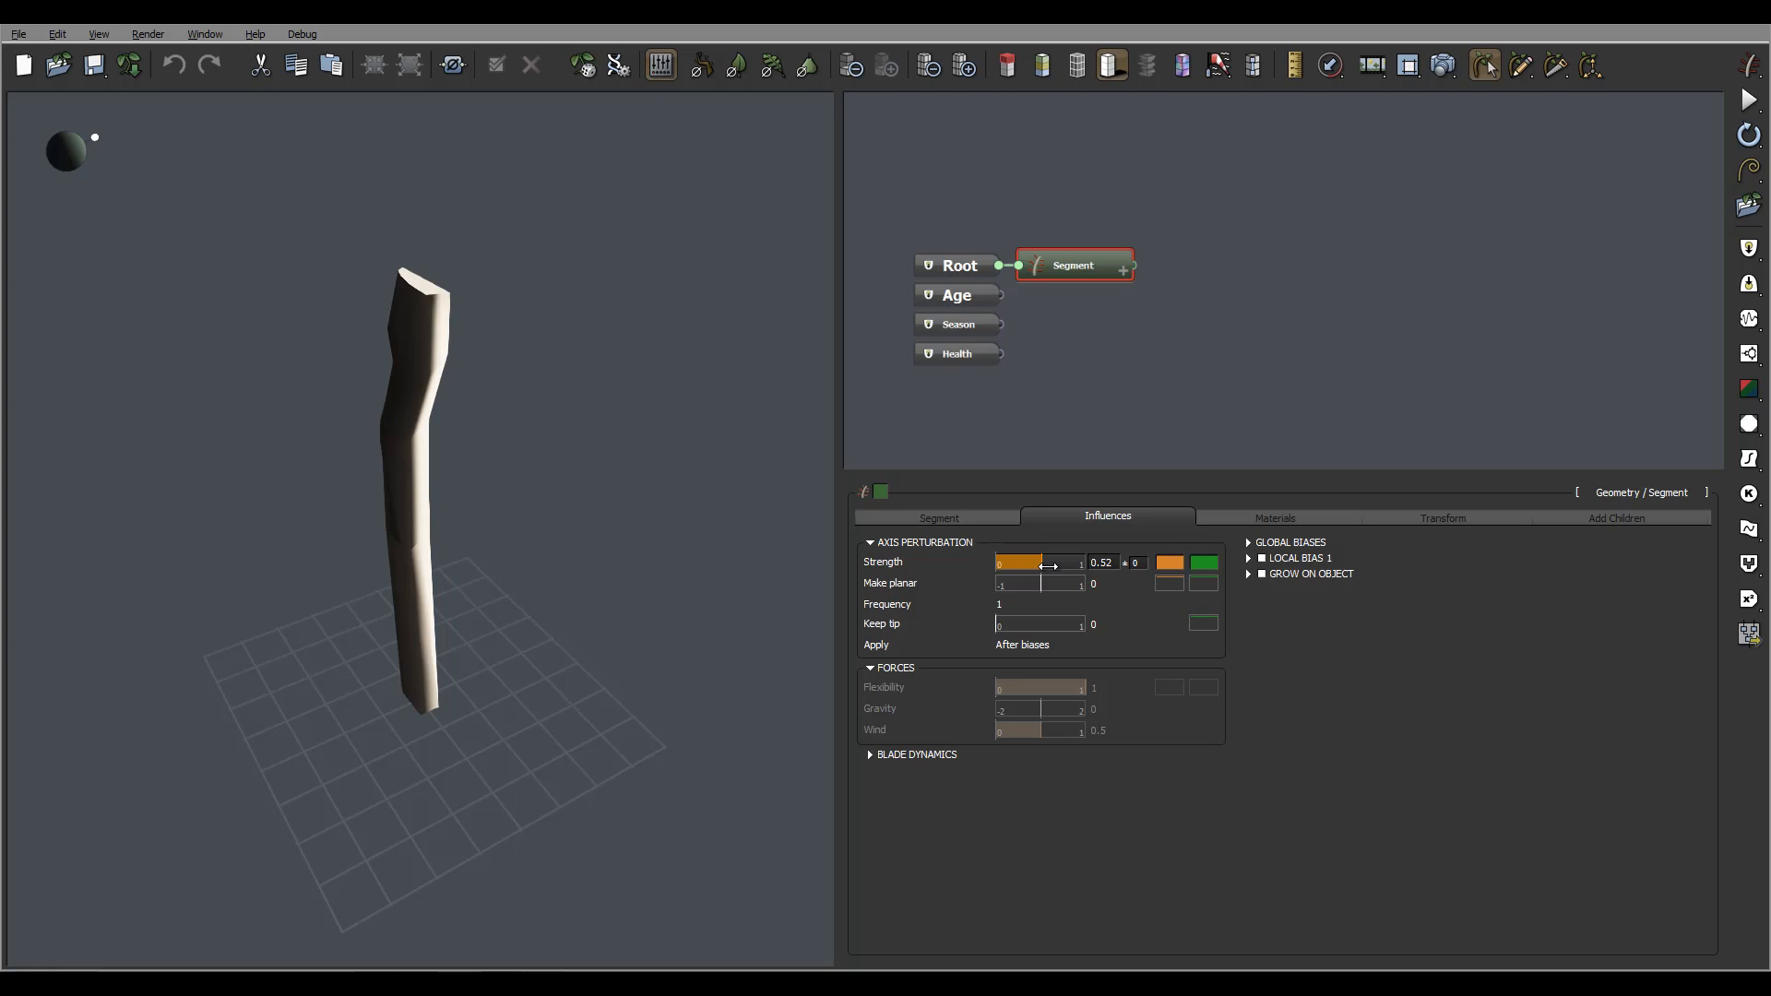
mouse_move(481, 429)
left_mouse_down()
mouse_move(488, 319)
mouse_move(418, 302)
left_mouse_up()
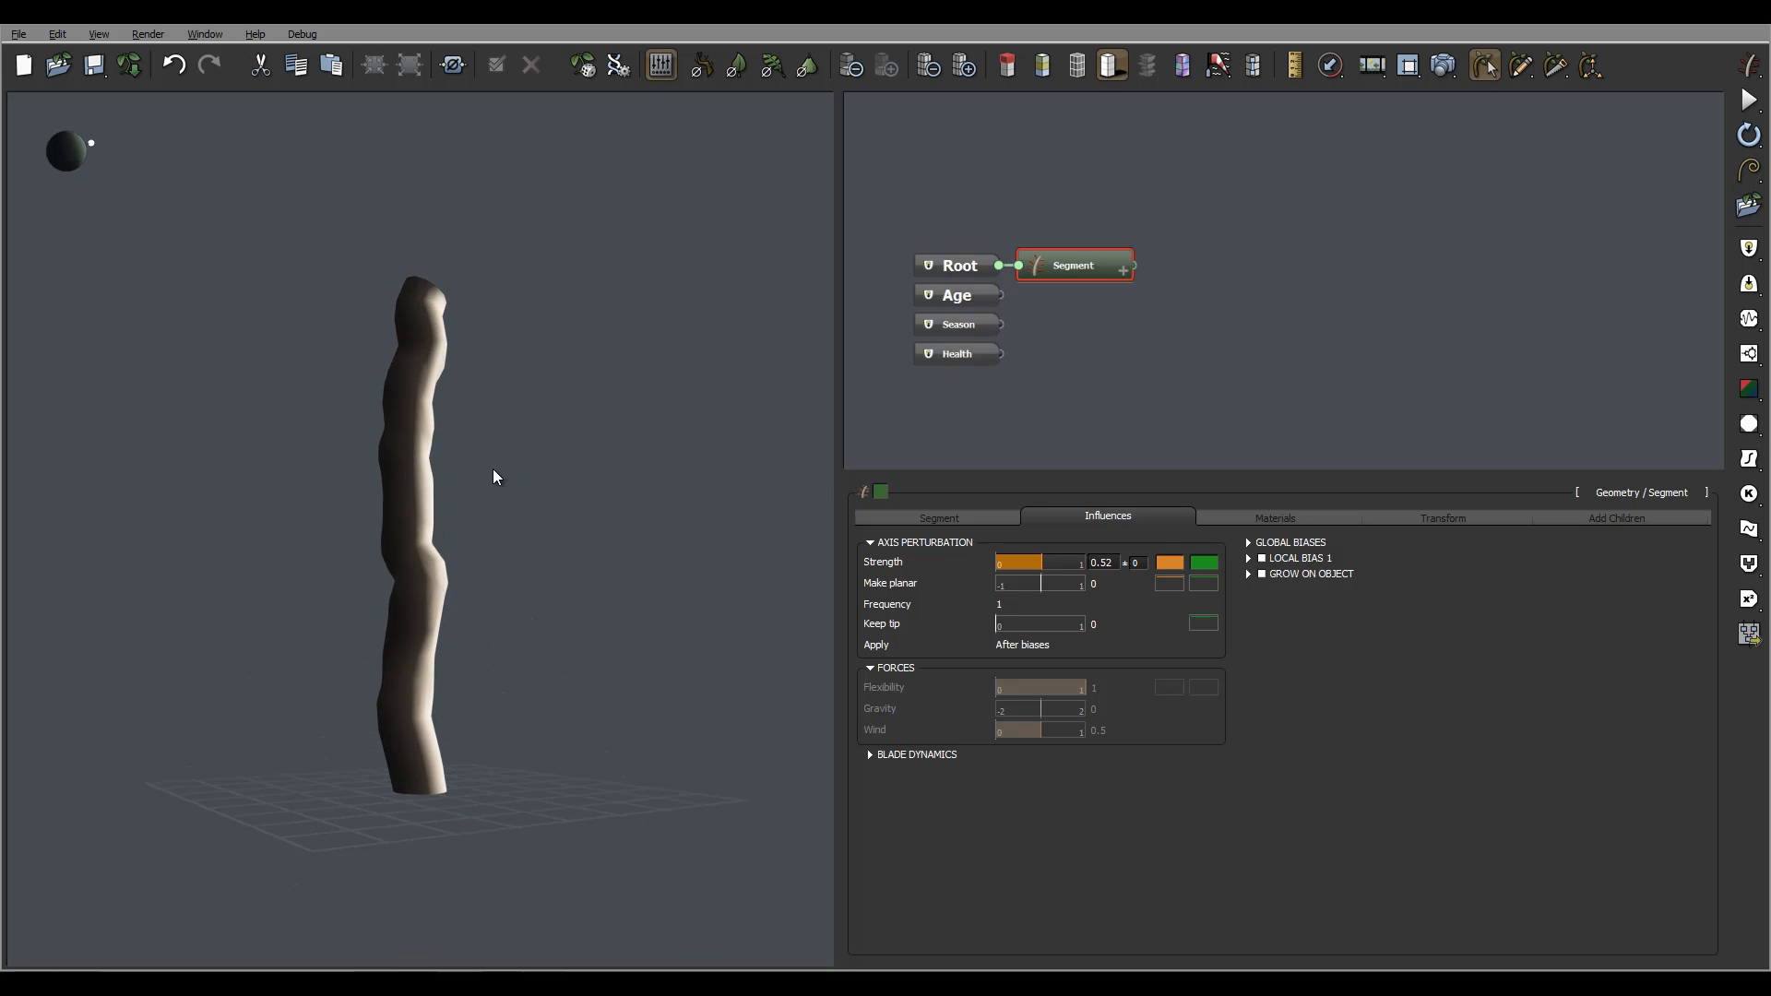
left_click_drag(492, 469, 485, 473)
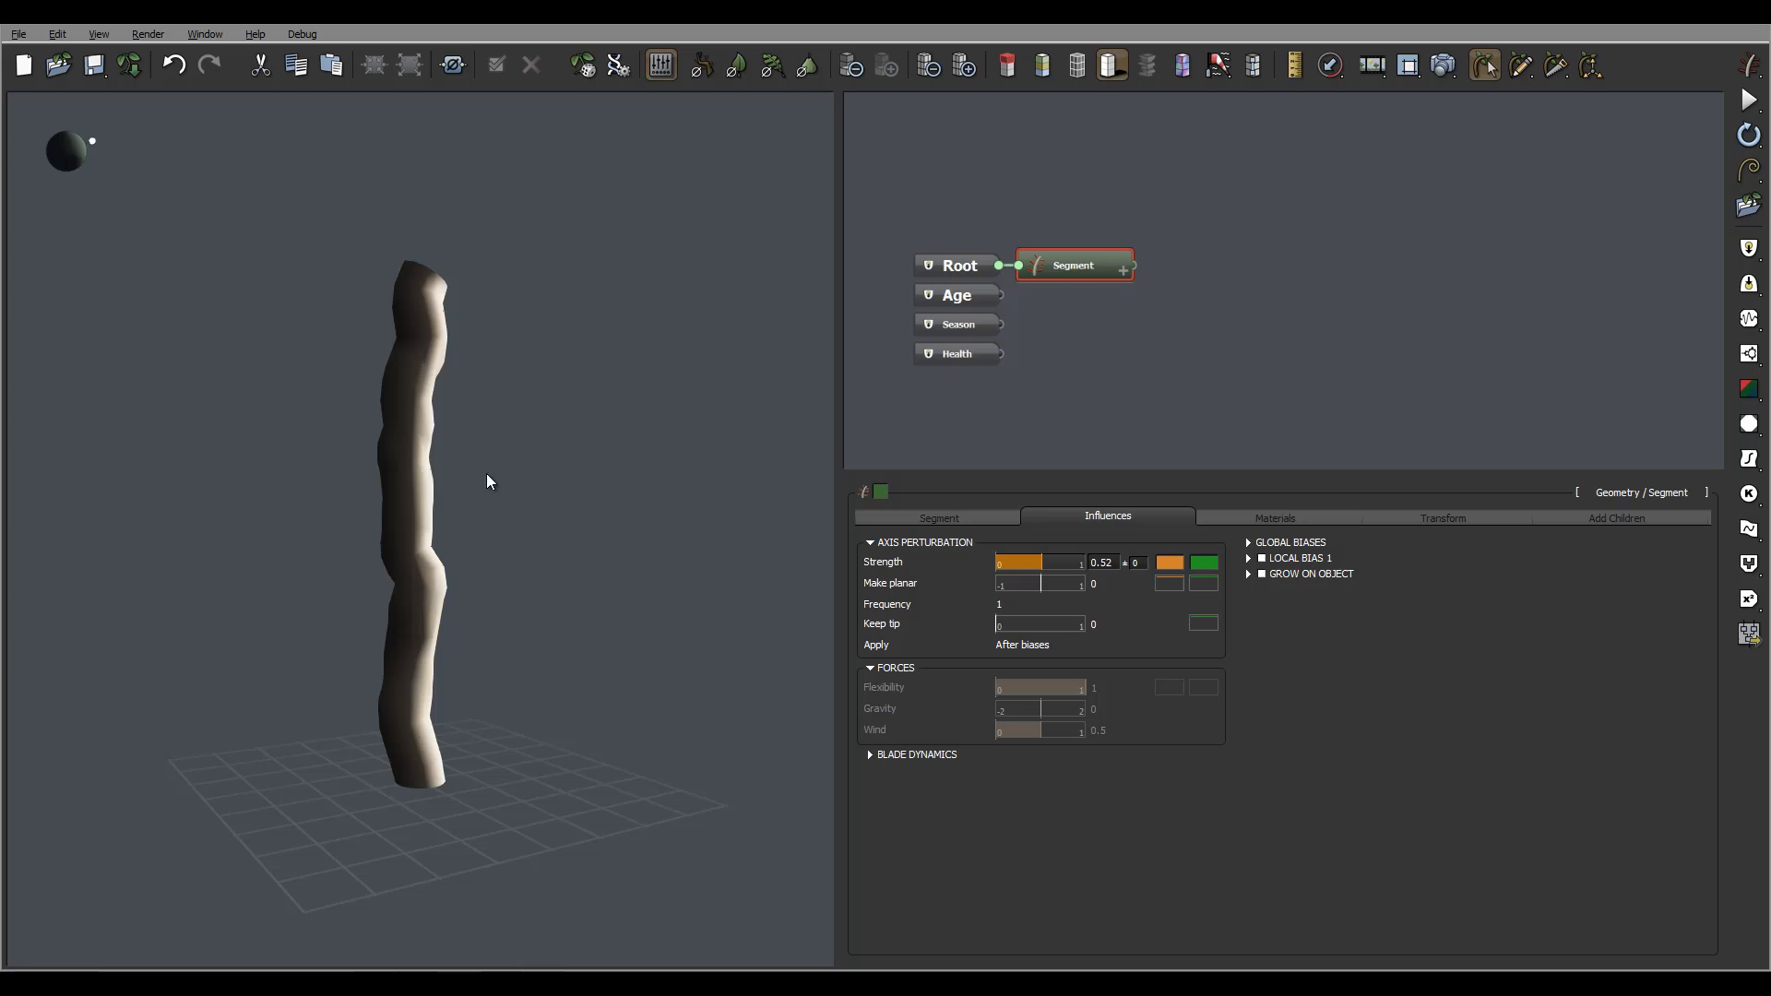
Set the segment's axis perturbation Frequency to 0.5.
double_click(1007, 606)
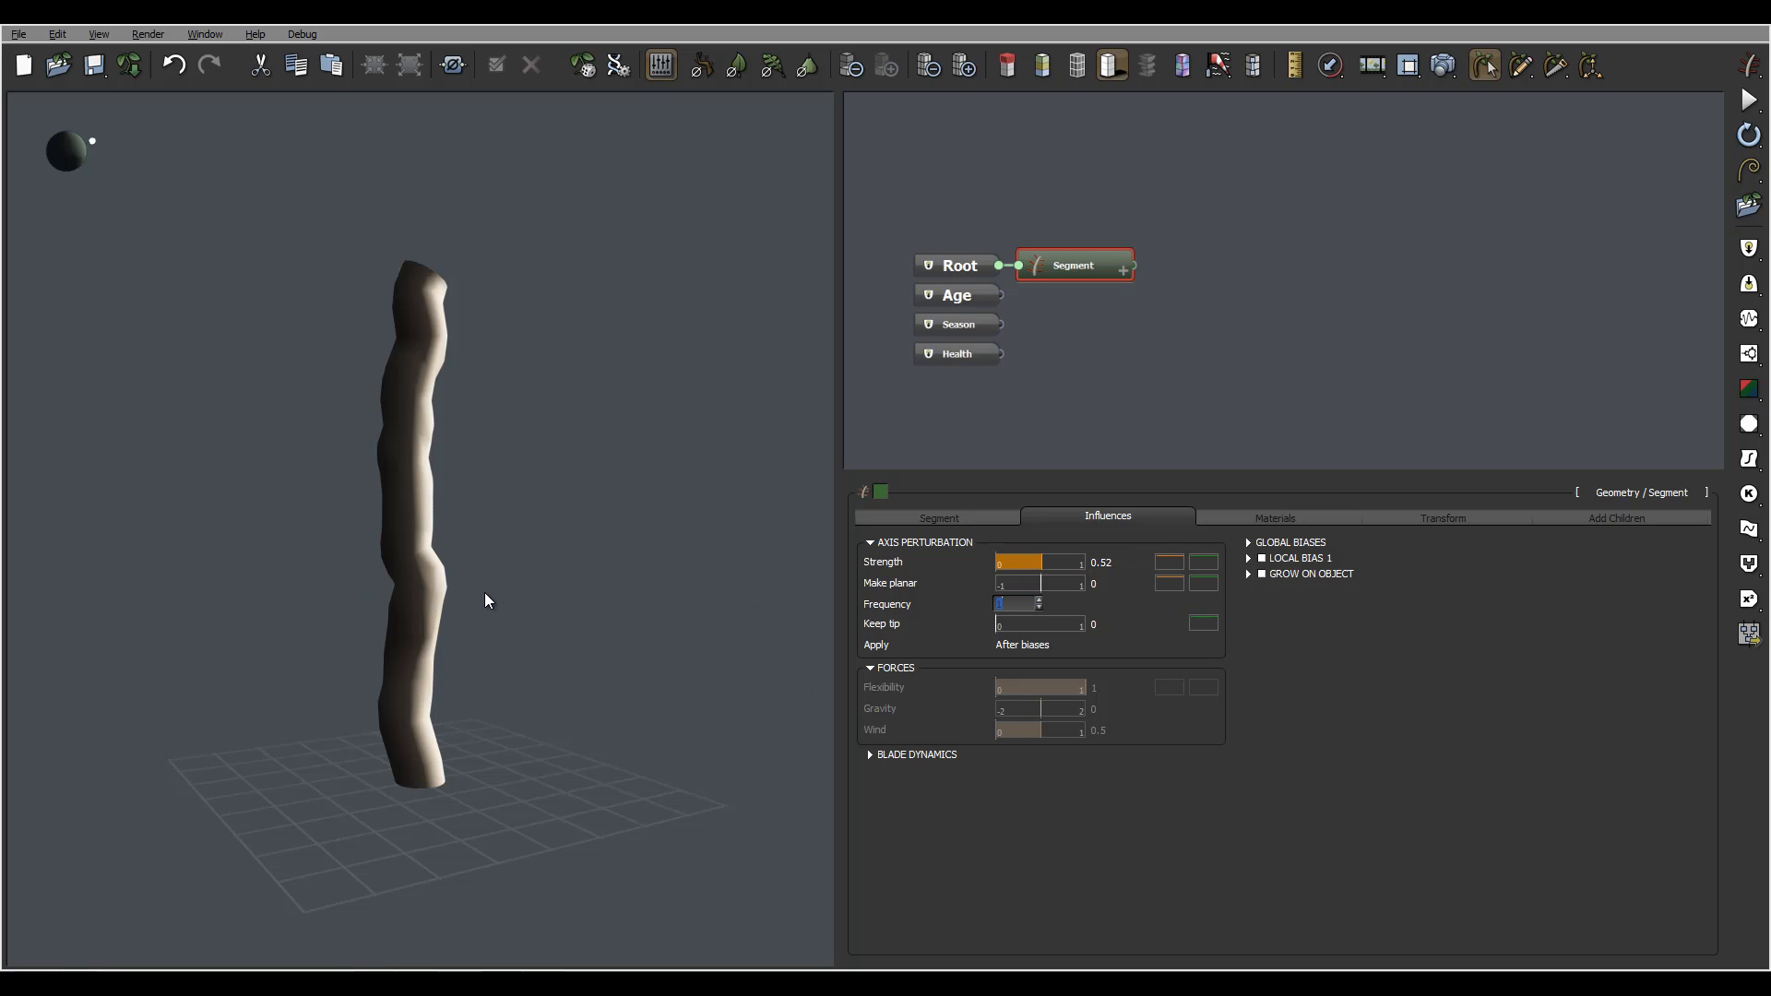
type("0.5")
key("Return")
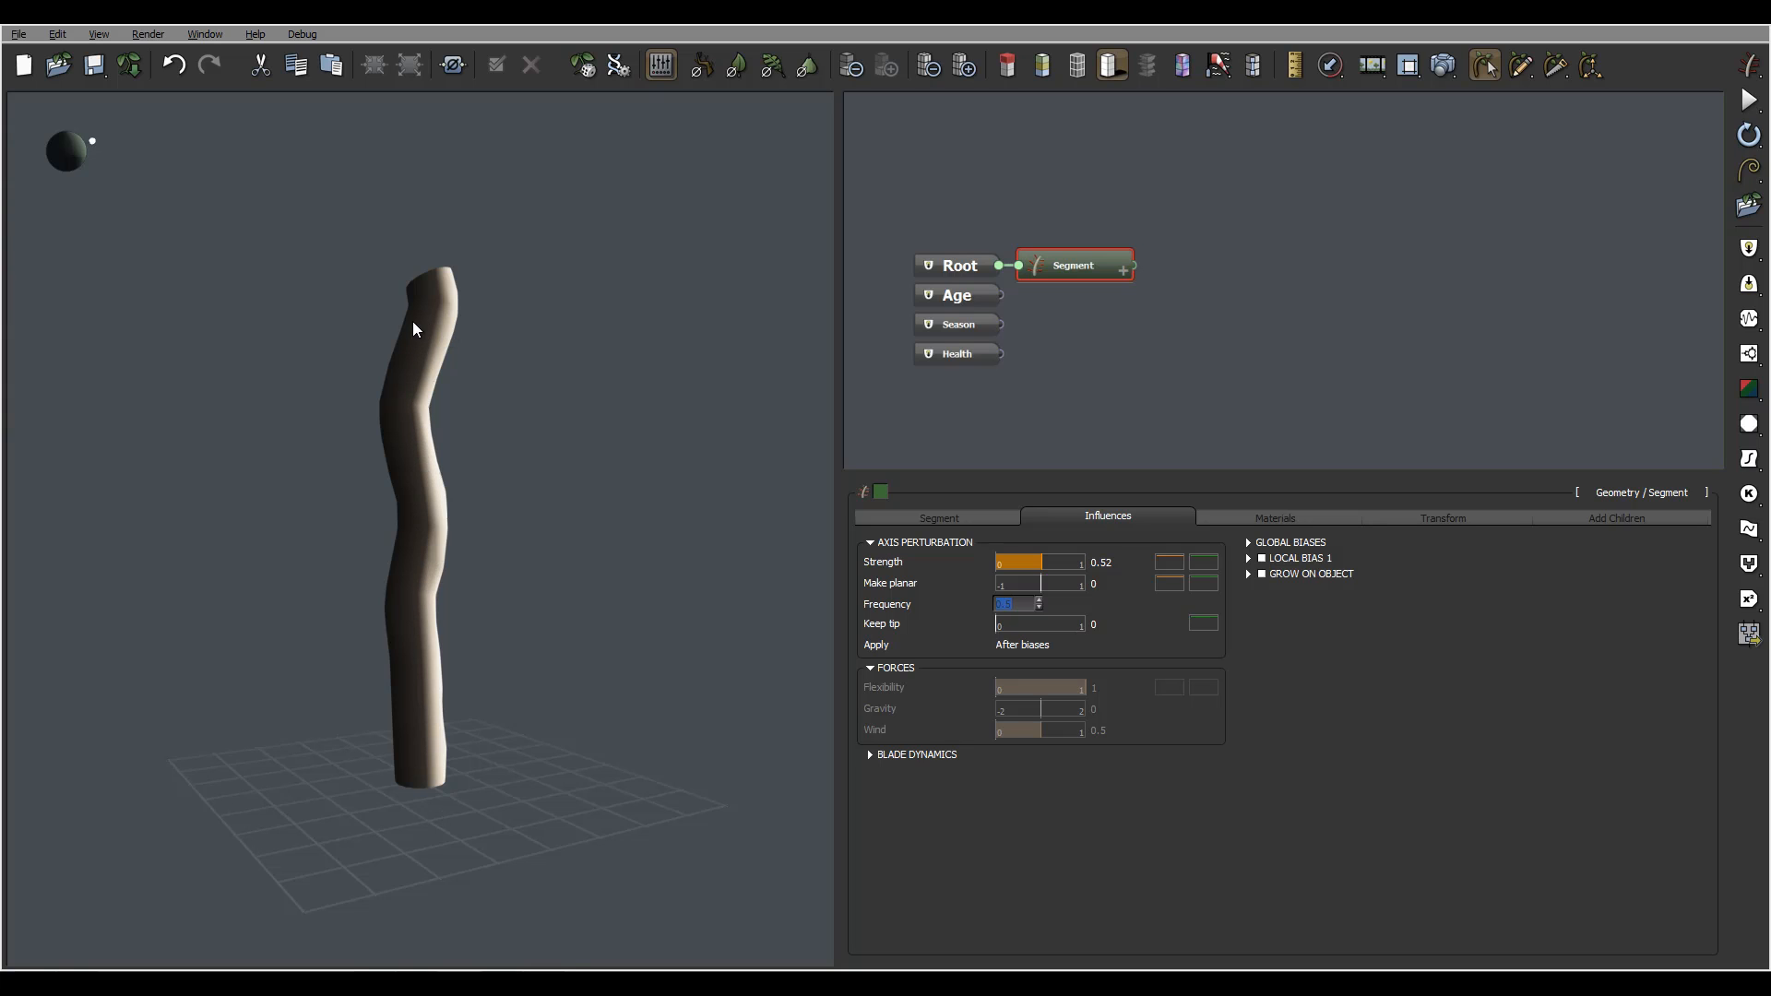
mouse_move(415, 367)
left_mouse_down()
mouse_move(777, 399)
mouse_move(520, 372)
mouse_move(201, 383)
mouse_move(415, 387)
mouse_move(384, 380)
left_mouse_up()
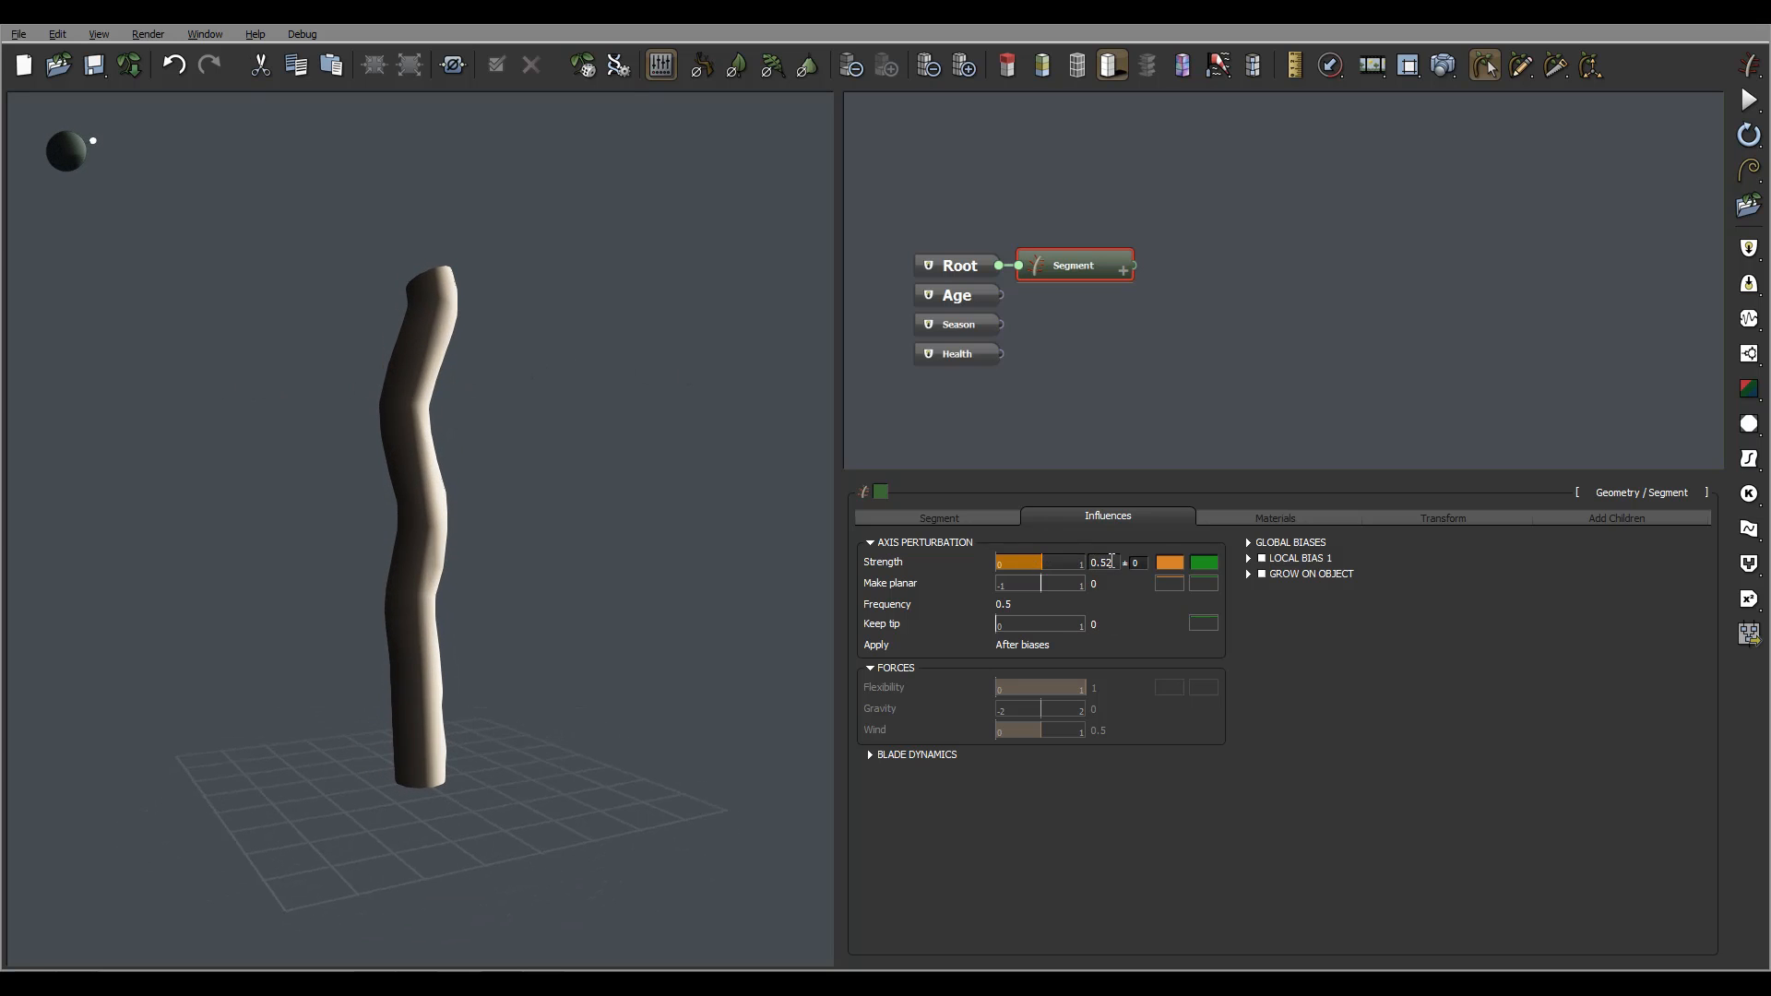
Reduce the segment's axis perturbation Strength to 0.17 and inspect the result from several angles.
left_click_drag(1054, 561, 1011, 559)
left_click_drag(534, 490, 594, 448)
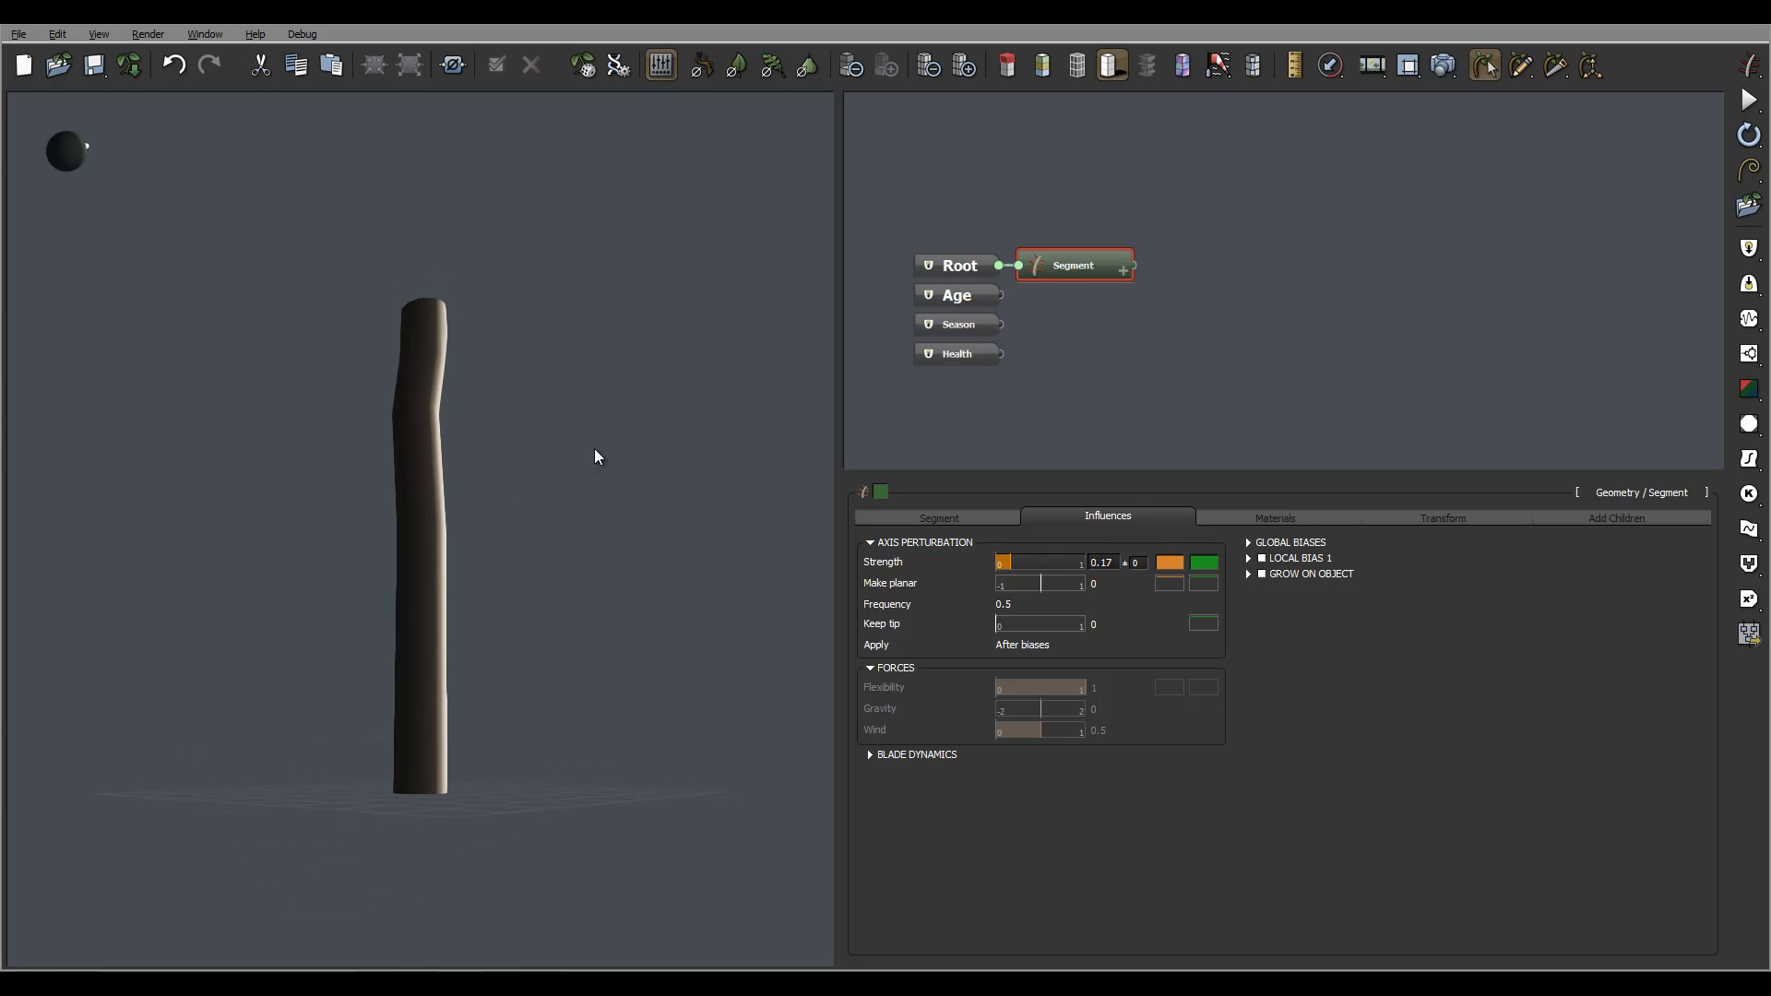
mouse_move(439, 501)
left_mouse_down()
mouse_move(573, 545)
mouse_move(372, 549)
mouse_move(605, 550)
left_mouse_up()
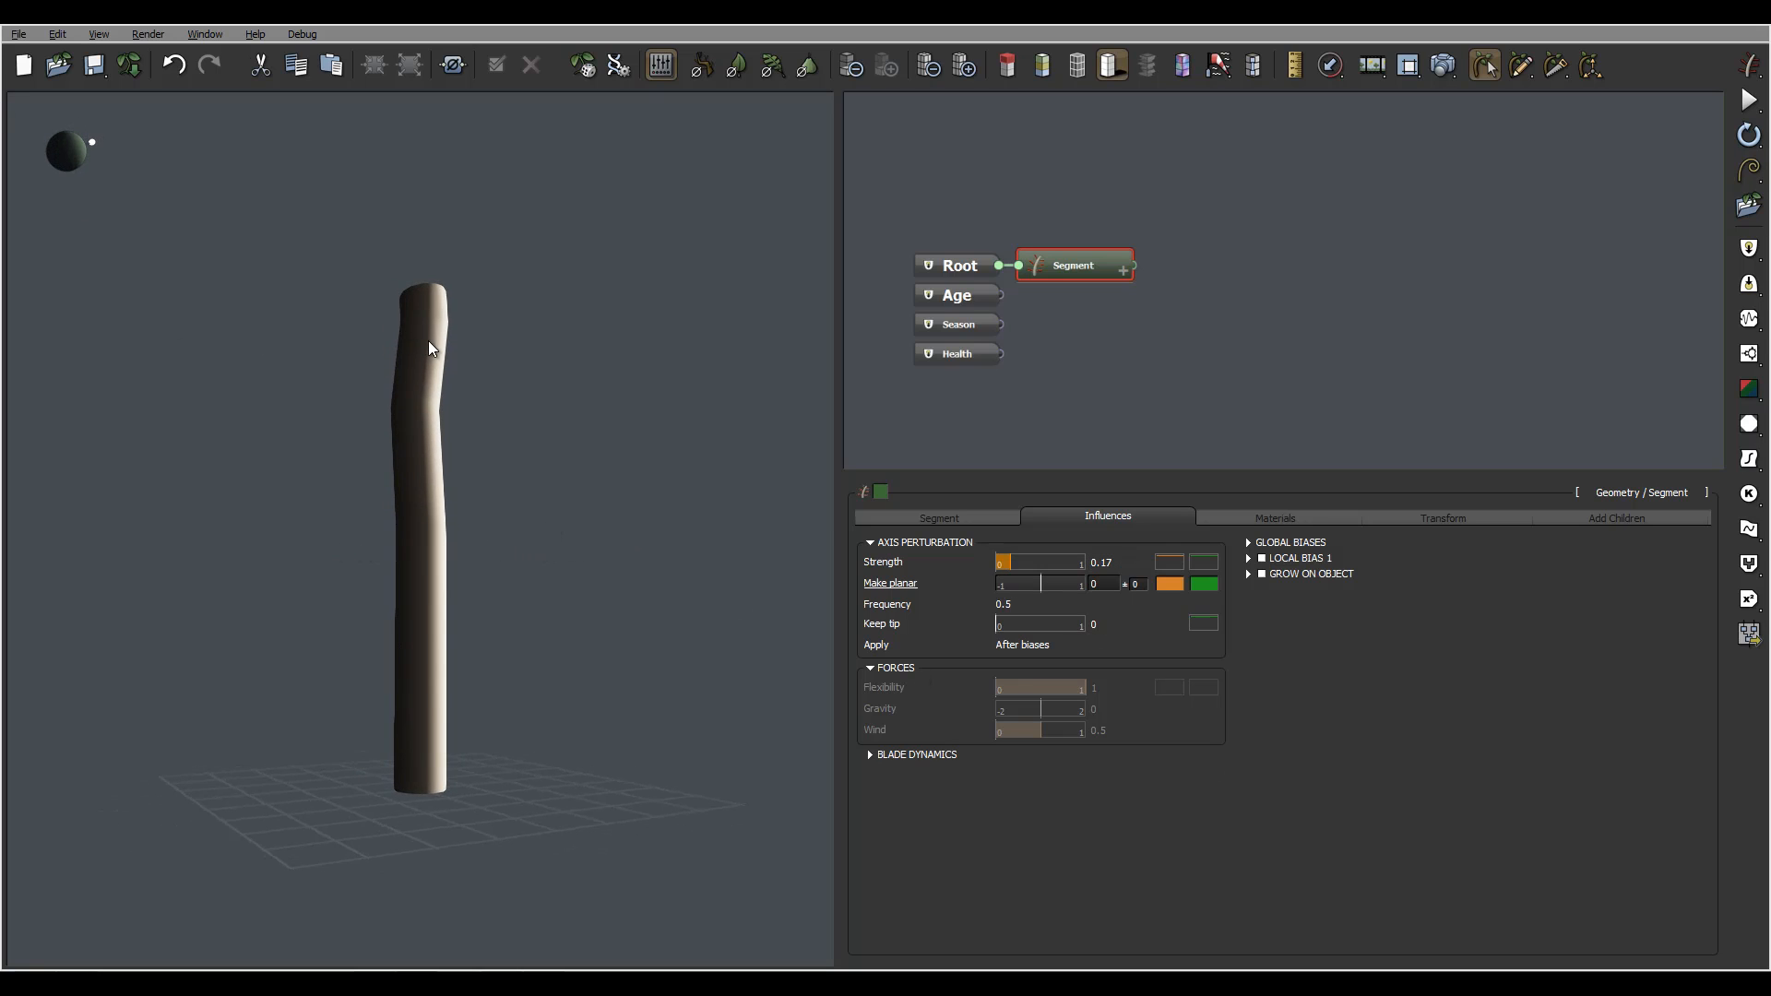
mouse_move(518, 373)
left_mouse_down()
mouse_move(502, 399)
mouse_move(300, 374)
mouse_move(550, 367)
mouse_move(531, 371)
left_mouse_up()
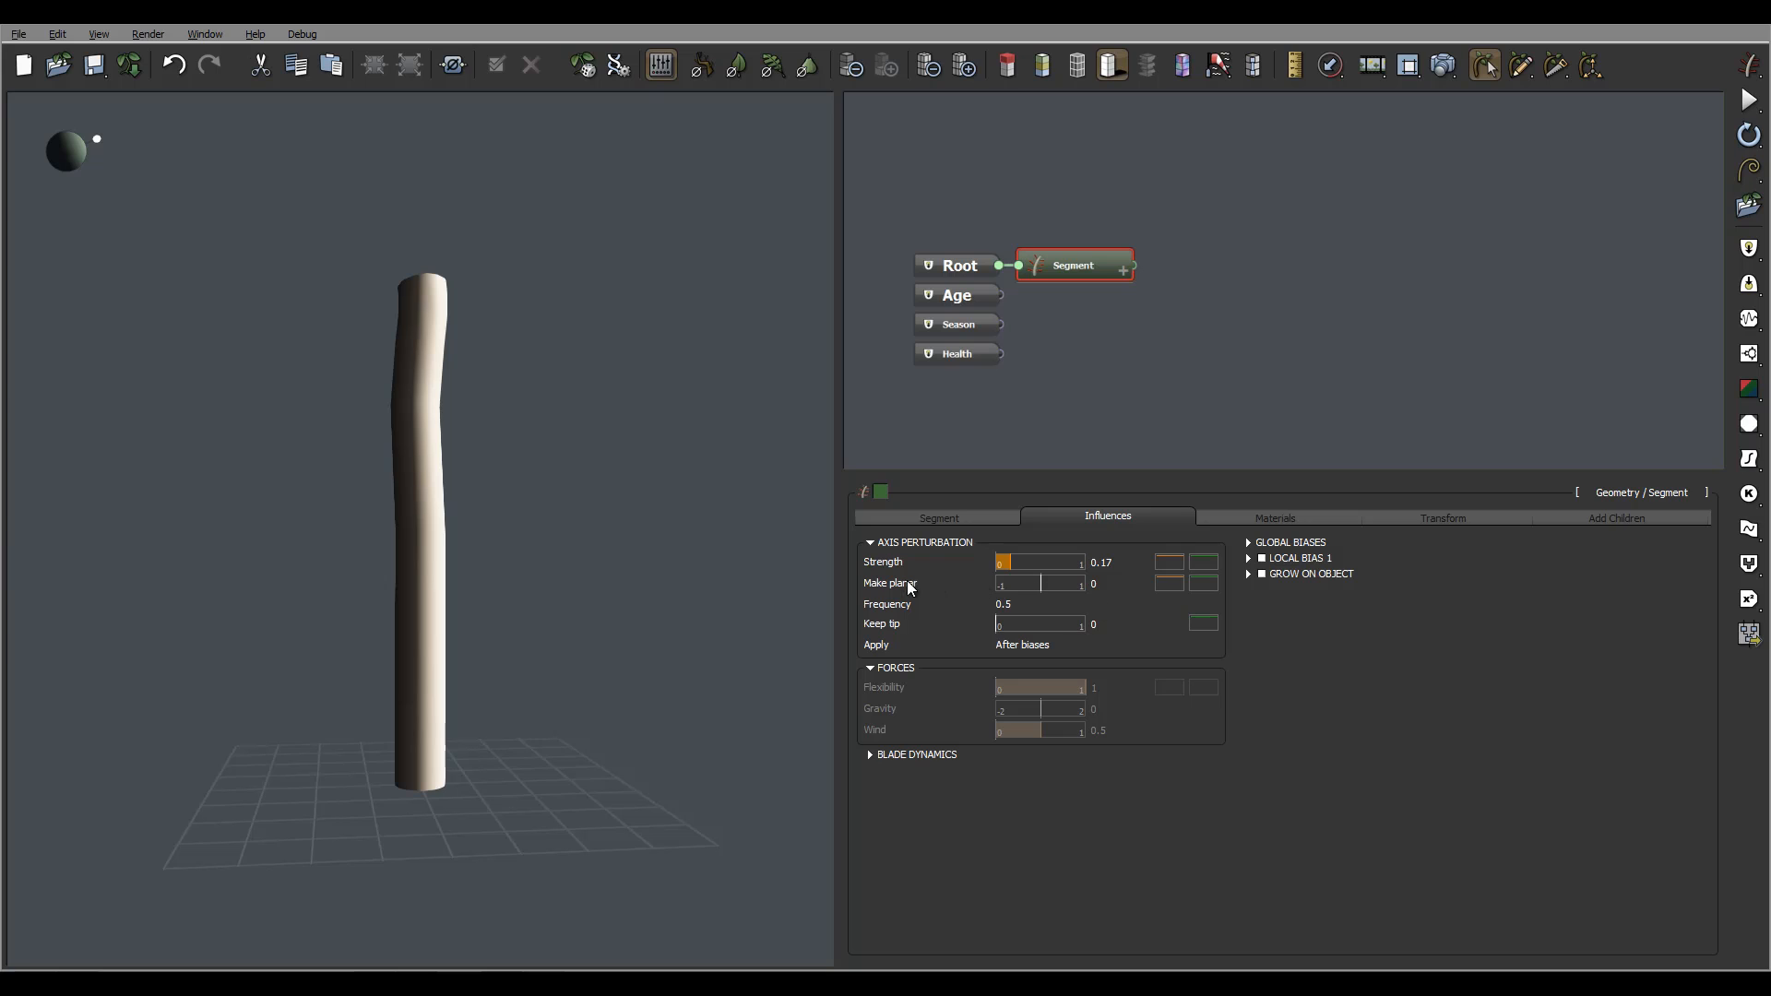
Raise the segment's axis perturbation Strength to 0.57 and look down on the segment from above.
left_click_drag(1014, 562, 1057, 561)
mouse_move(581, 446)
left_mouse_down()
mouse_move(537, 351)
mouse_move(577, 581)
mouse_move(580, 546)
mouse_move(604, 562)
mouse_move(616, 620)
left_mouse_up()
left_click_drag(436, 516, 483, 545)
Set the segment's Make planar value to 1 and check its bending from above and from the sides.
left_click_drag(1046, 584, 1107, 583)
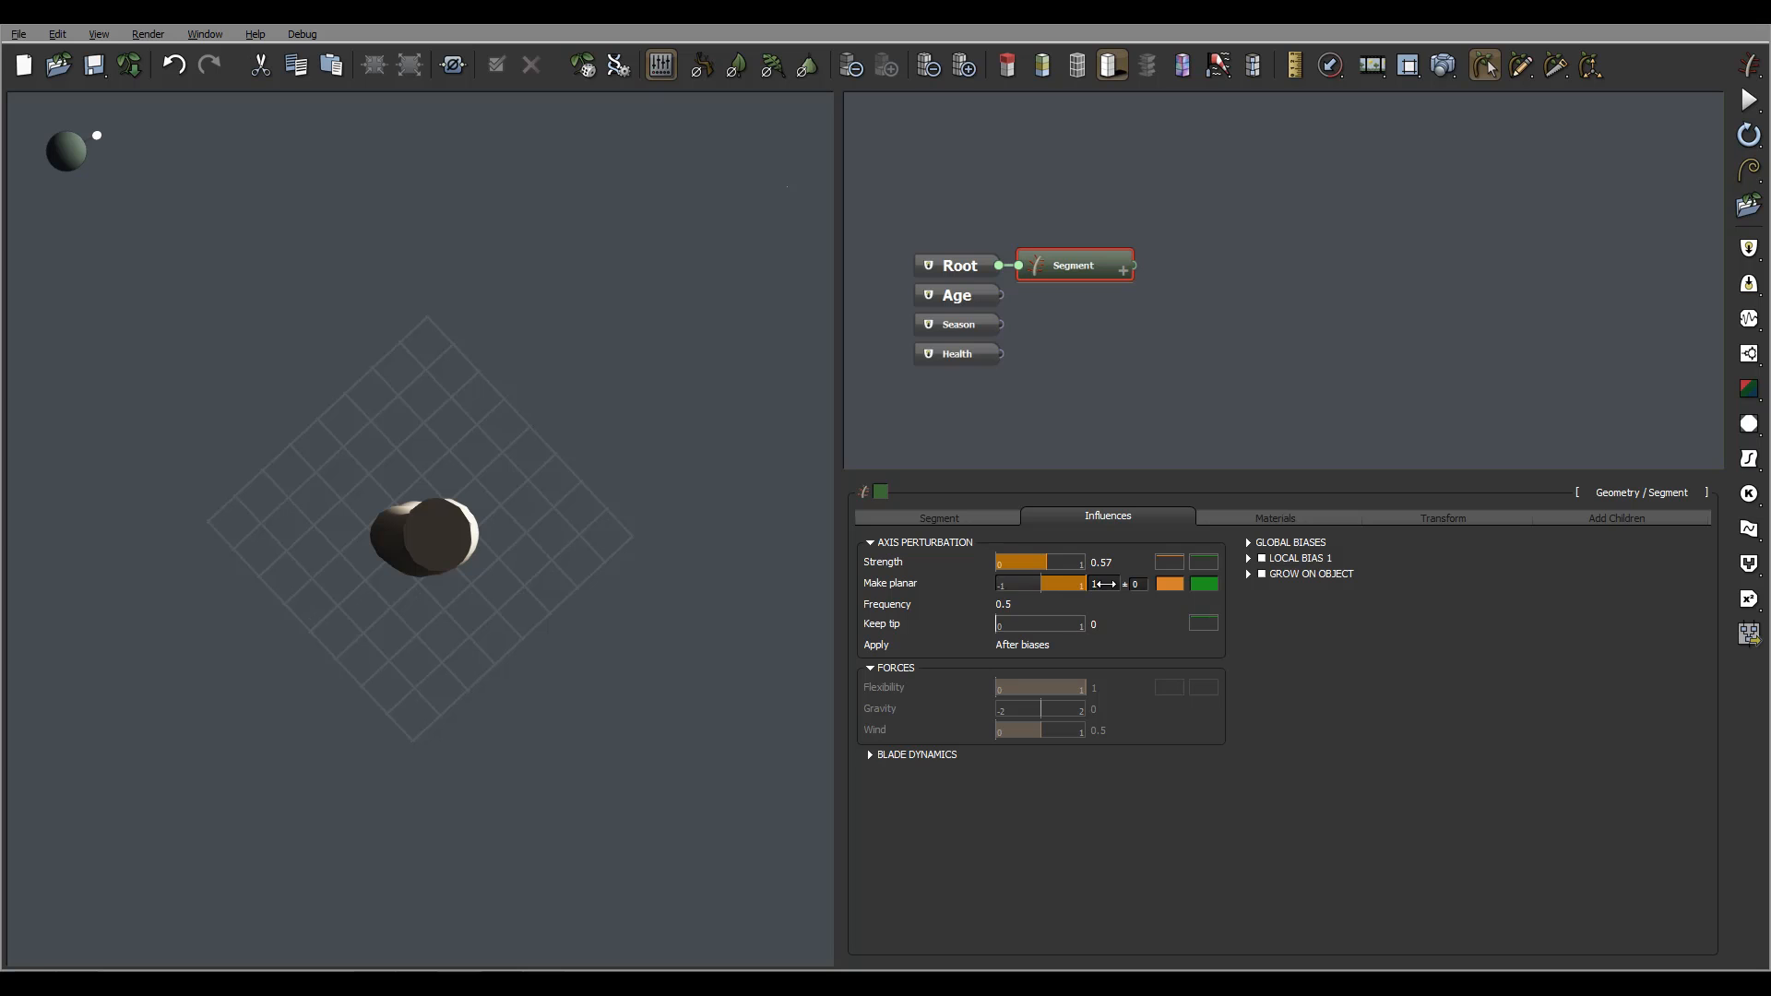
mouse_move(501, 491)
left_mouse_down()
mouse_move(425, 300)
mouse_move(415, 556)
mouse_move(581, 570)
mouse_move(692, 445)
mouse_move(650, 310)
left_mouse_up()
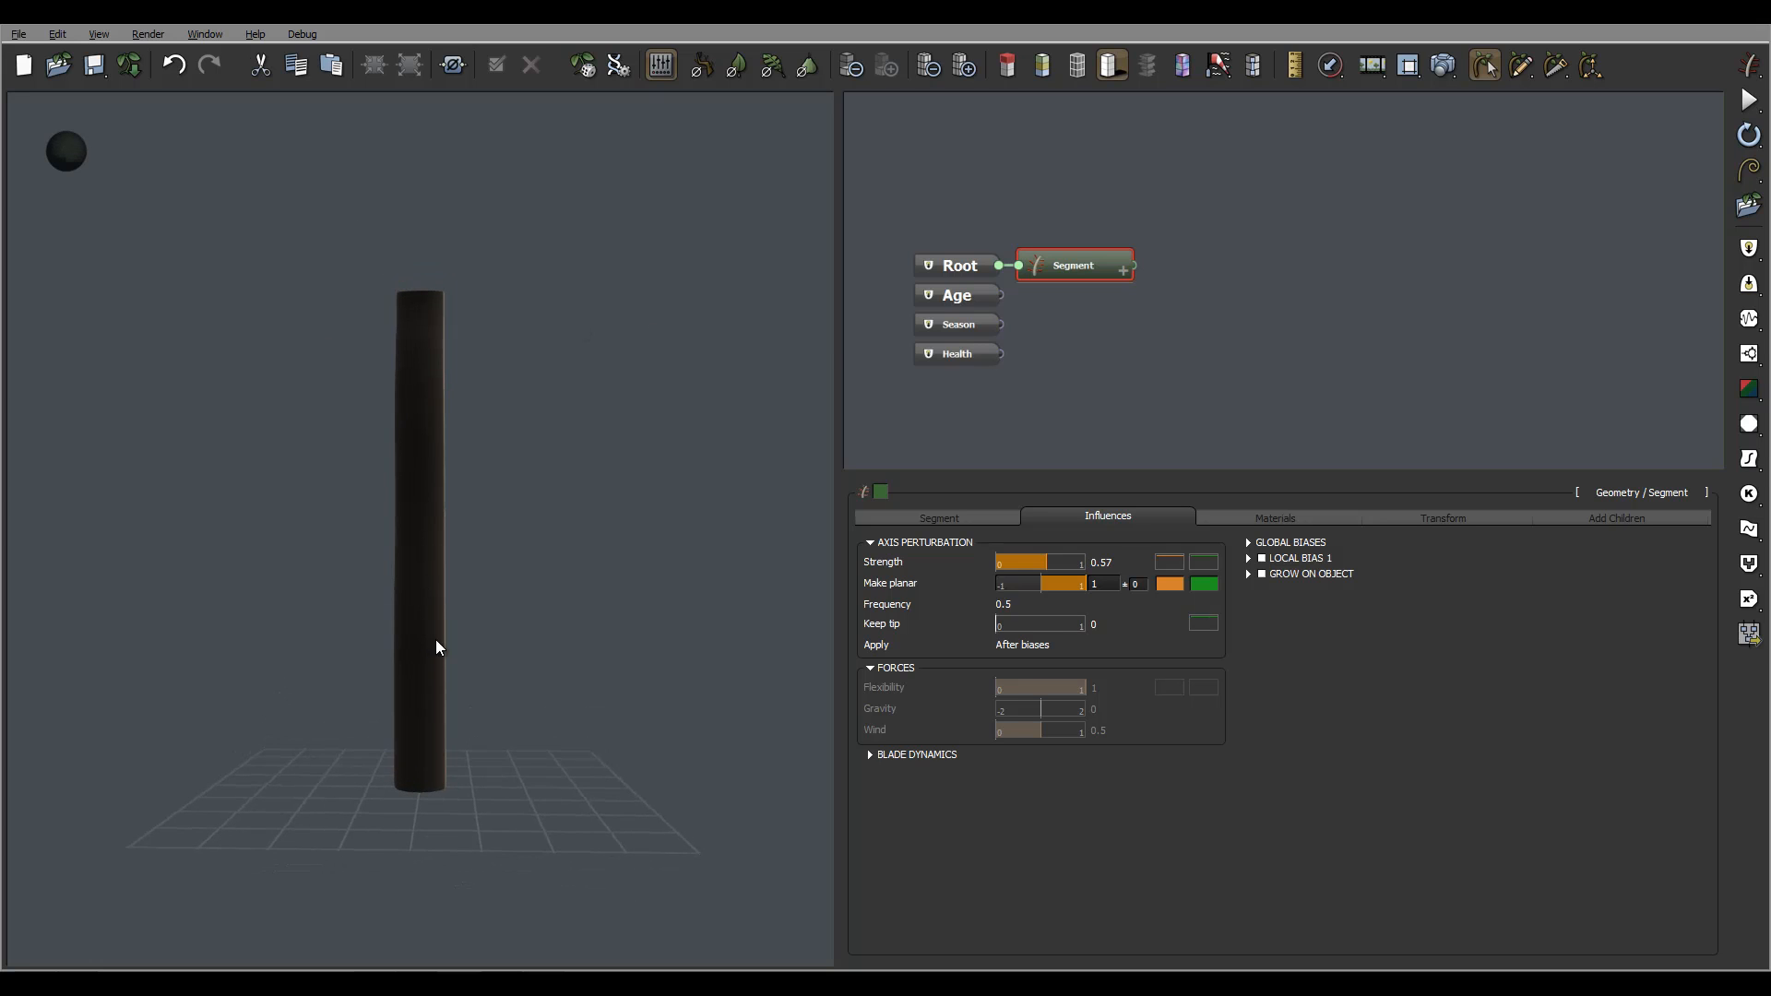
mouse_move(435, 641)
left_mouse_down()
mouse_move(557, 545)
mouse_move(403, 550)
left_mouse_up()
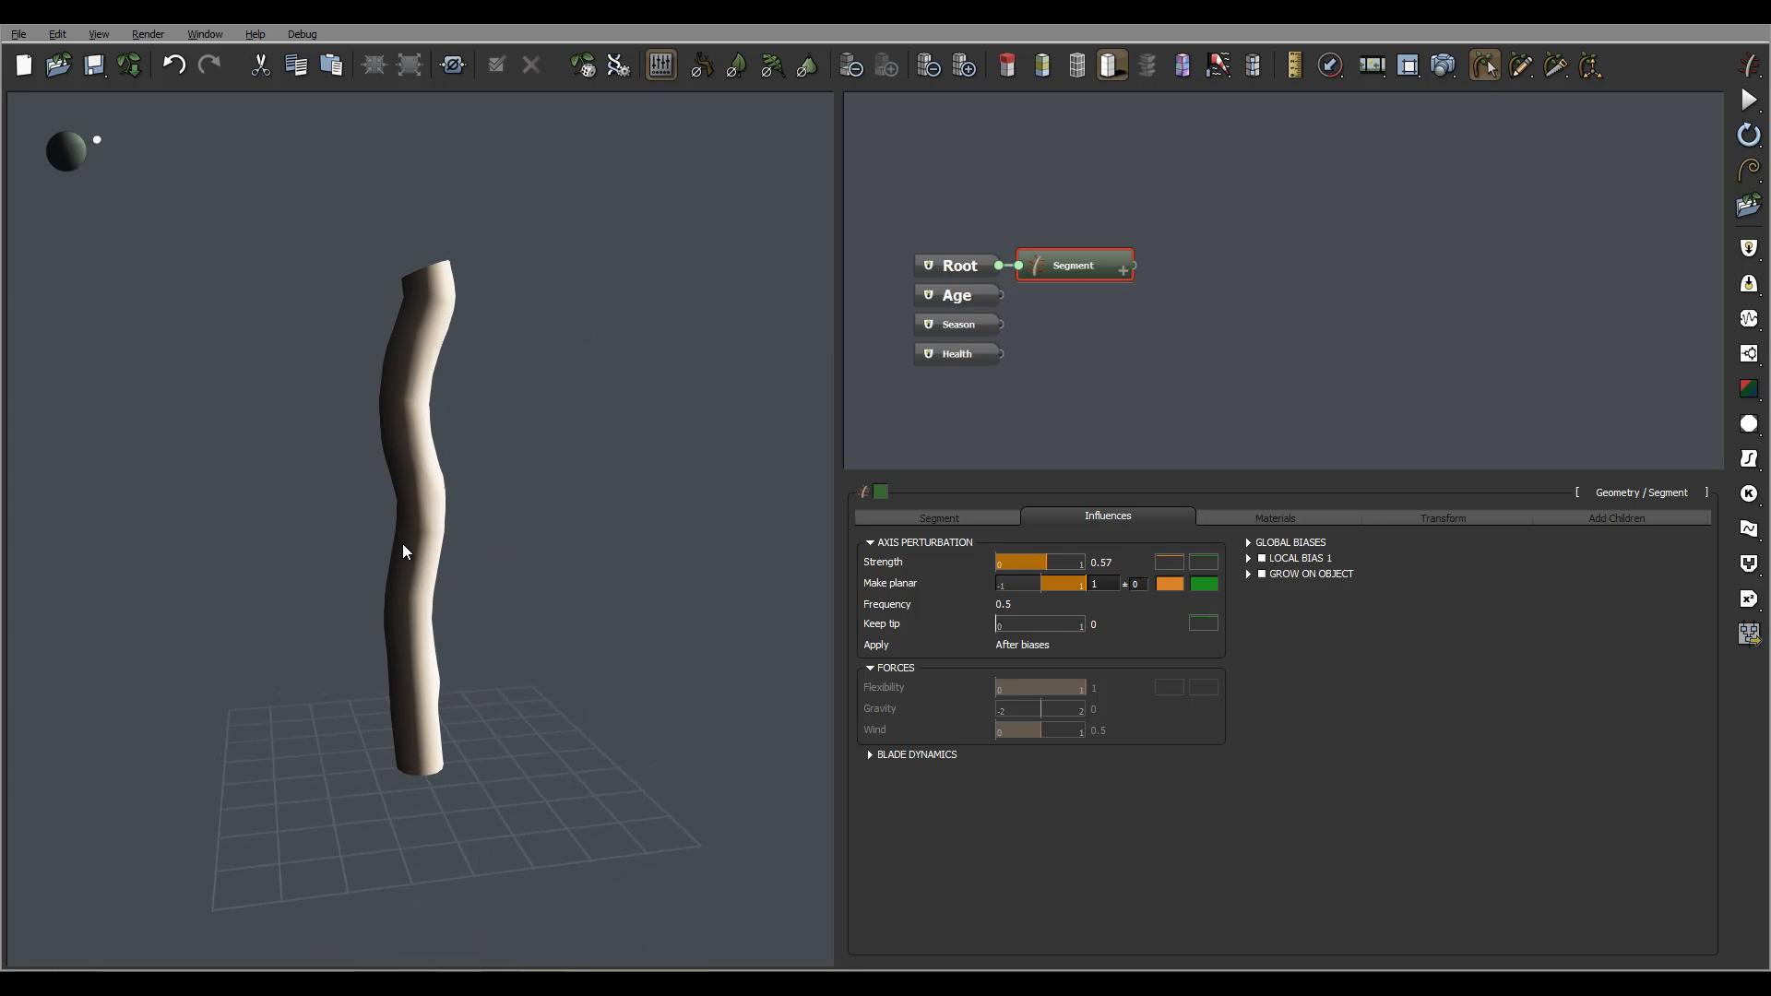
Set the segment's Make planar value to -1 and examine the bending direction from all around.
left_click_drag(1082, 587, 1078, 584)
left_click_drag(907, 584, 531, 501)
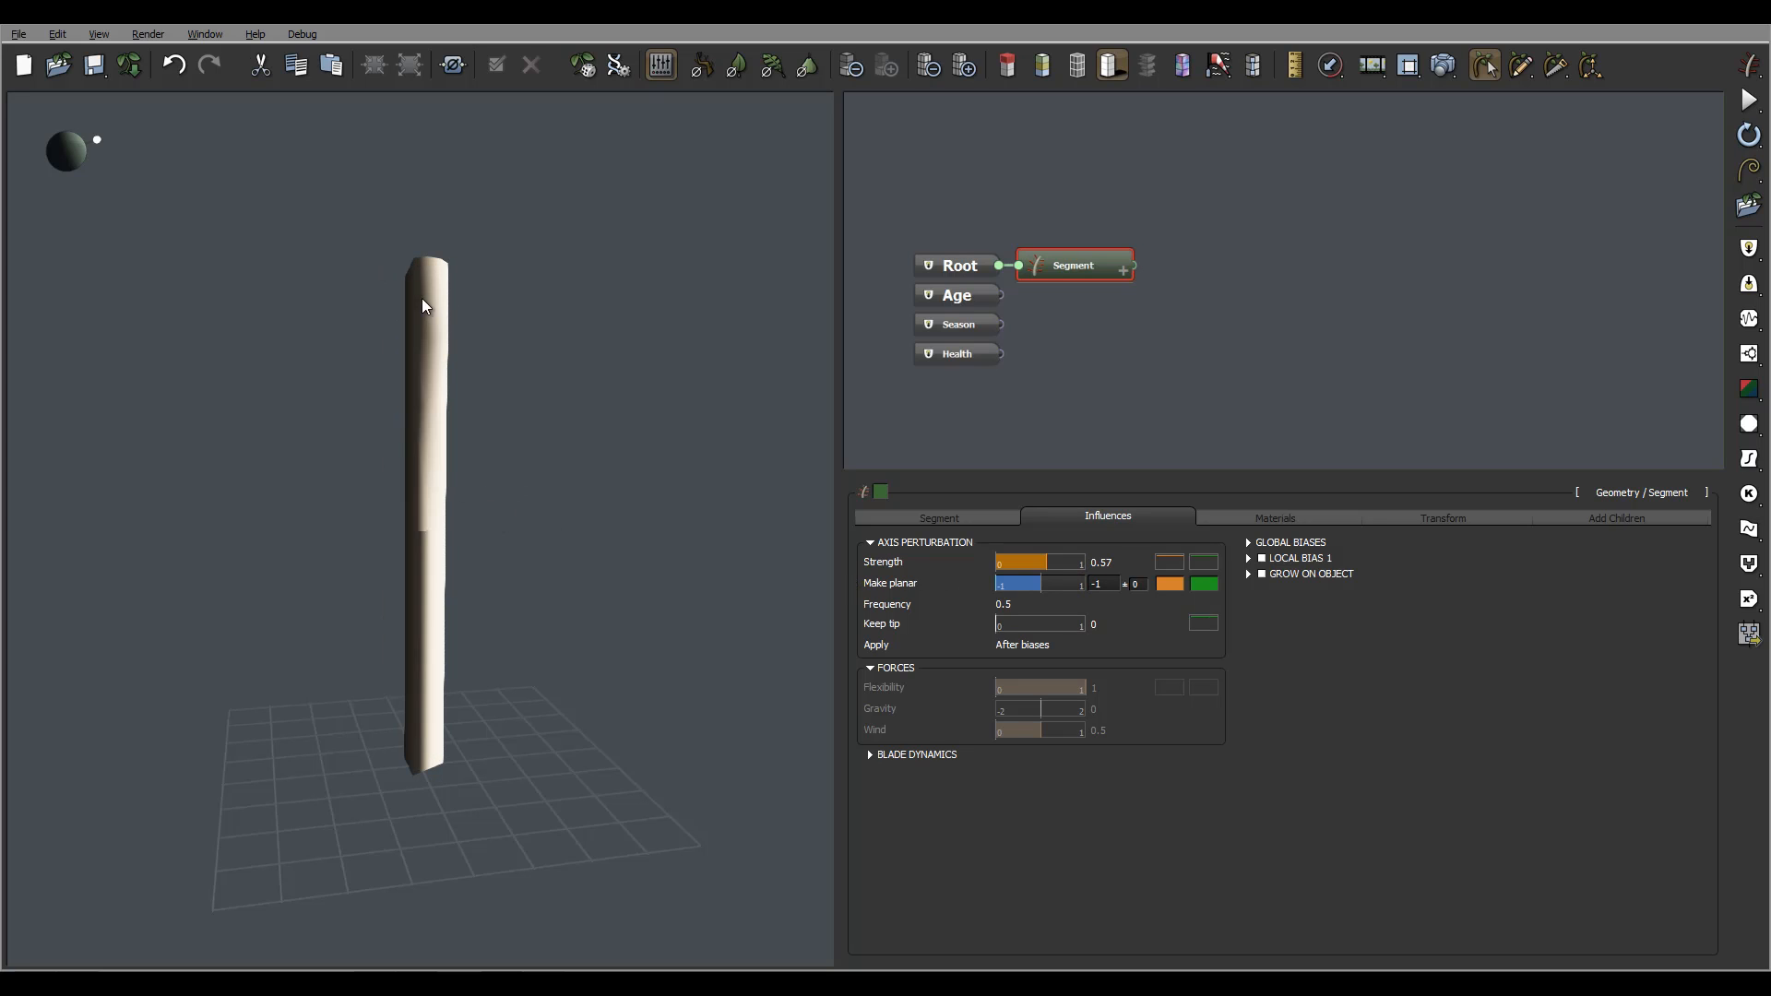
mouse_move(378, 566)
left_mouse_down()
mouse_move(546, 550)
mouse_move(446, 332)
left_mouse_up()
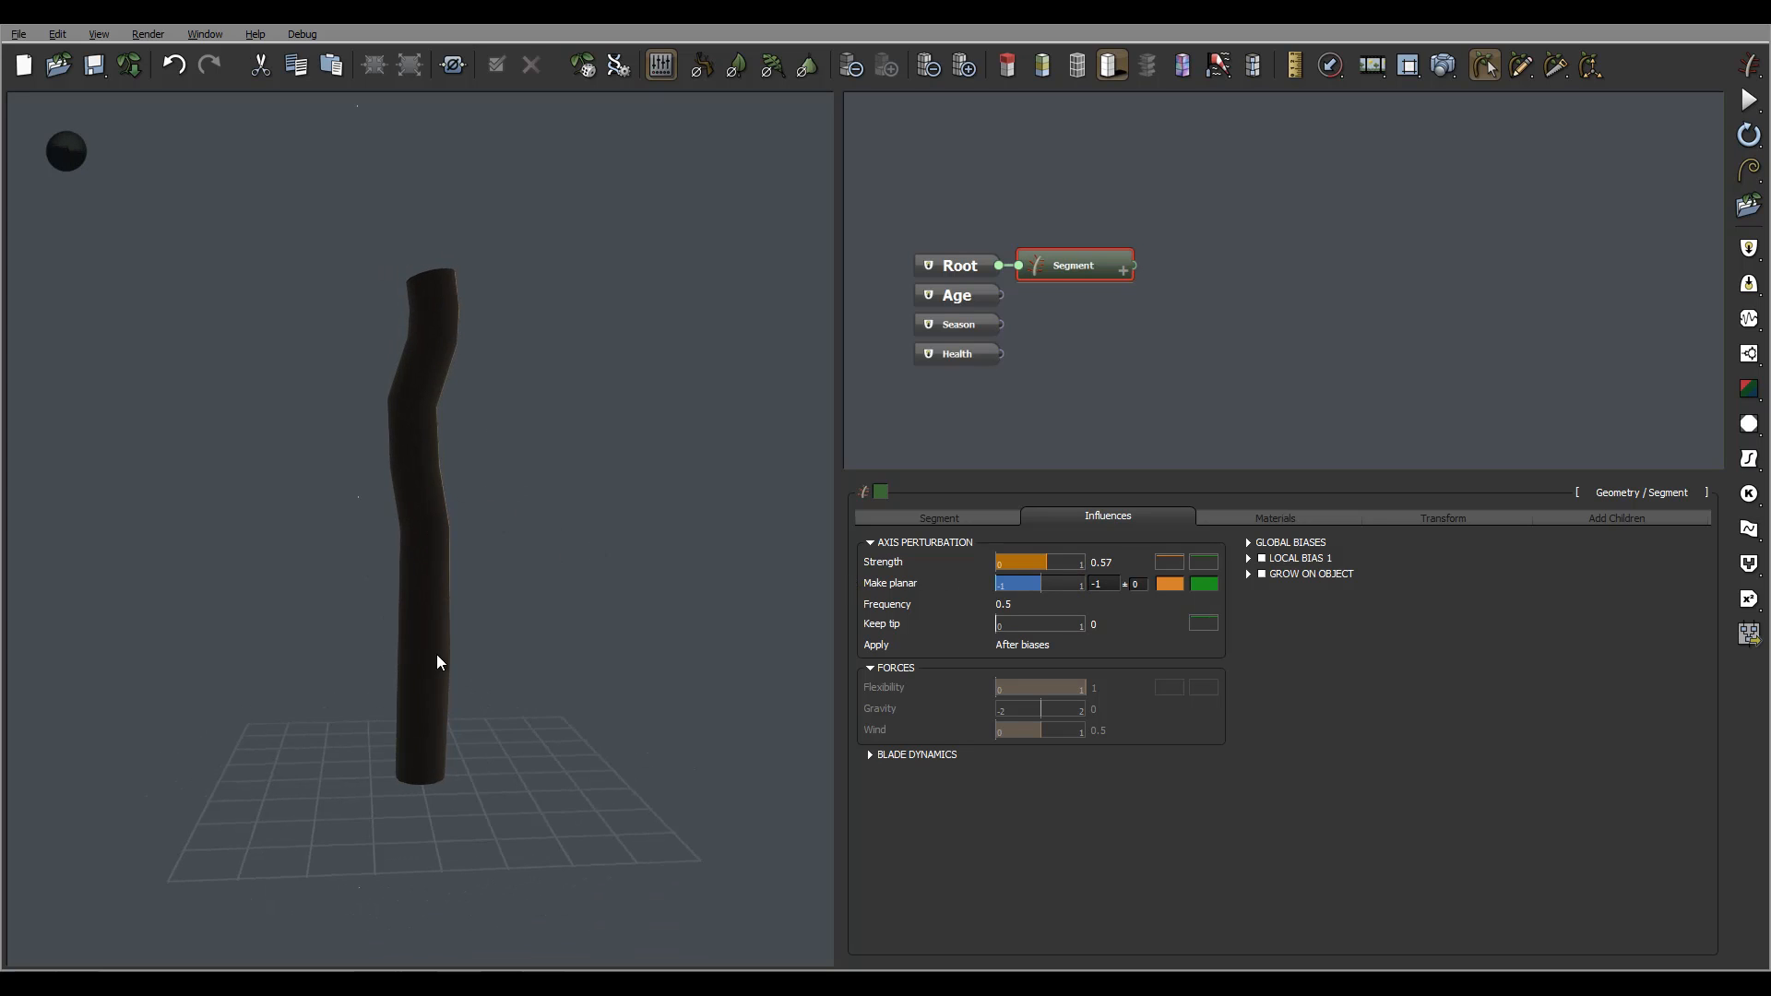
mouse_move(448, 553)
left_mouse_down()
mouse_move(636, 537)
mouse_move(446, 538)
mouse_move(486, 411)
mouse_move(481, 673)
mouse_move(462, 534)
mouse_move(478, 462)
mouse_move(485, 526)
left_mouse_up()
left_click(1016, 578)
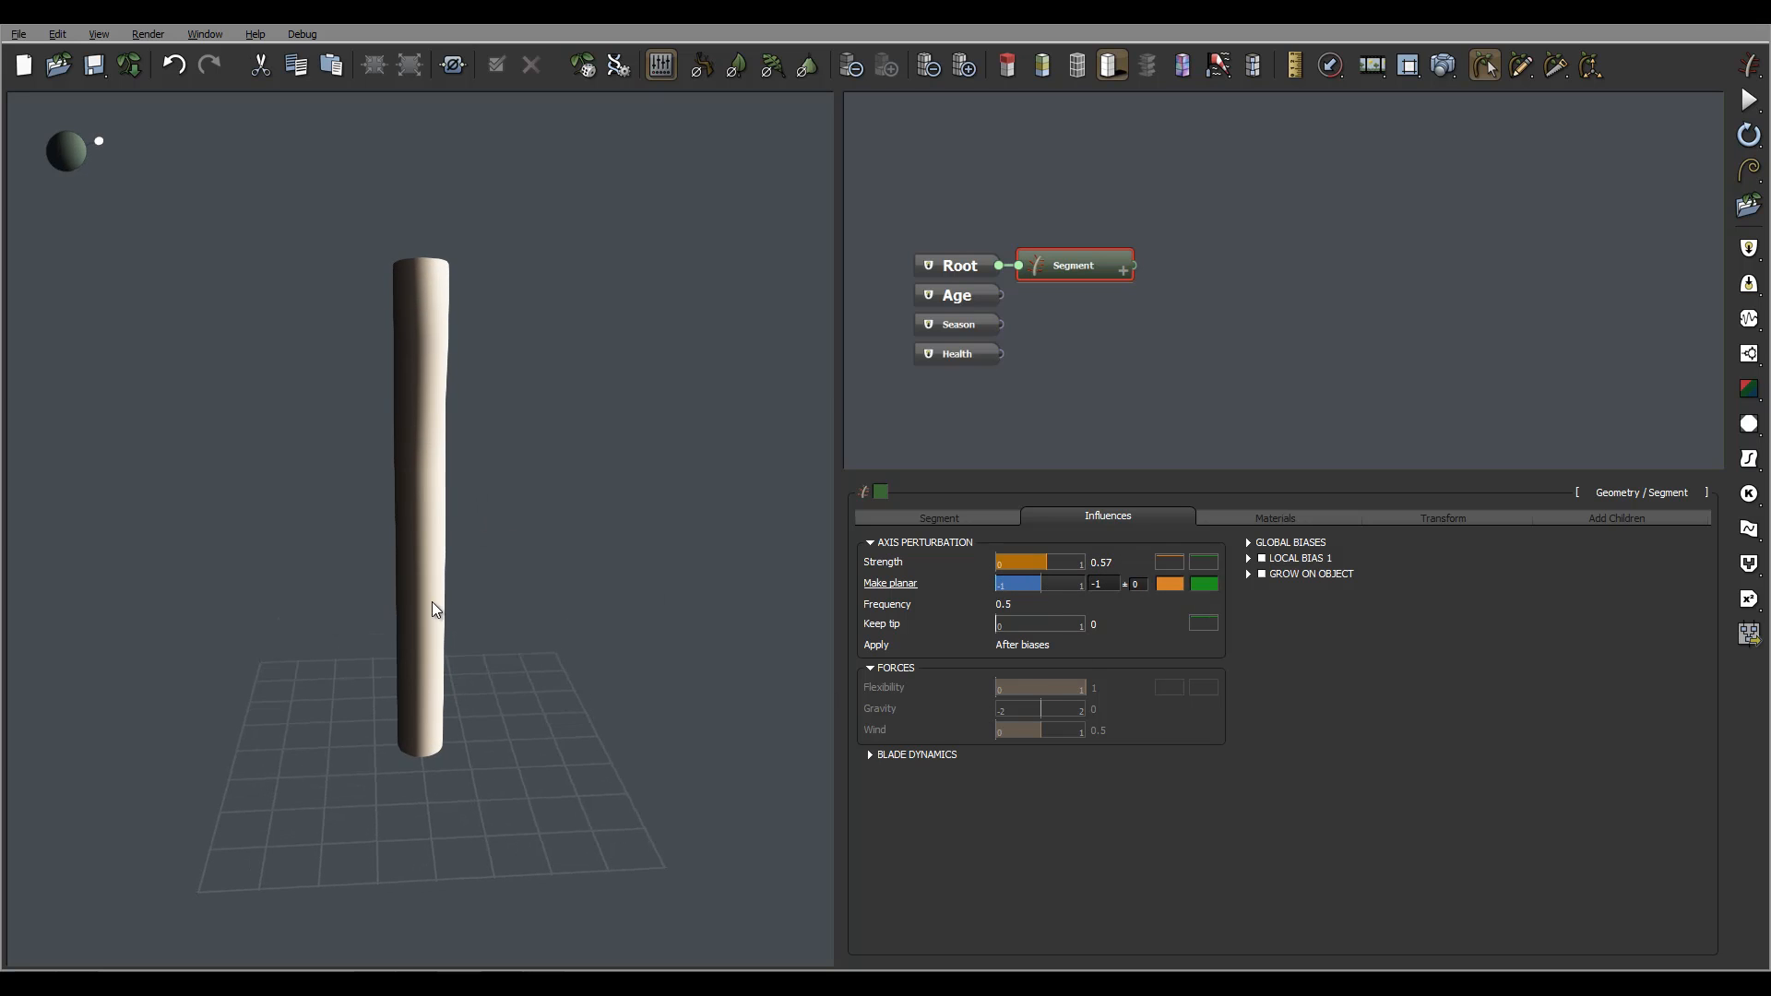
left_click_drag(431, 601, 463, 729)
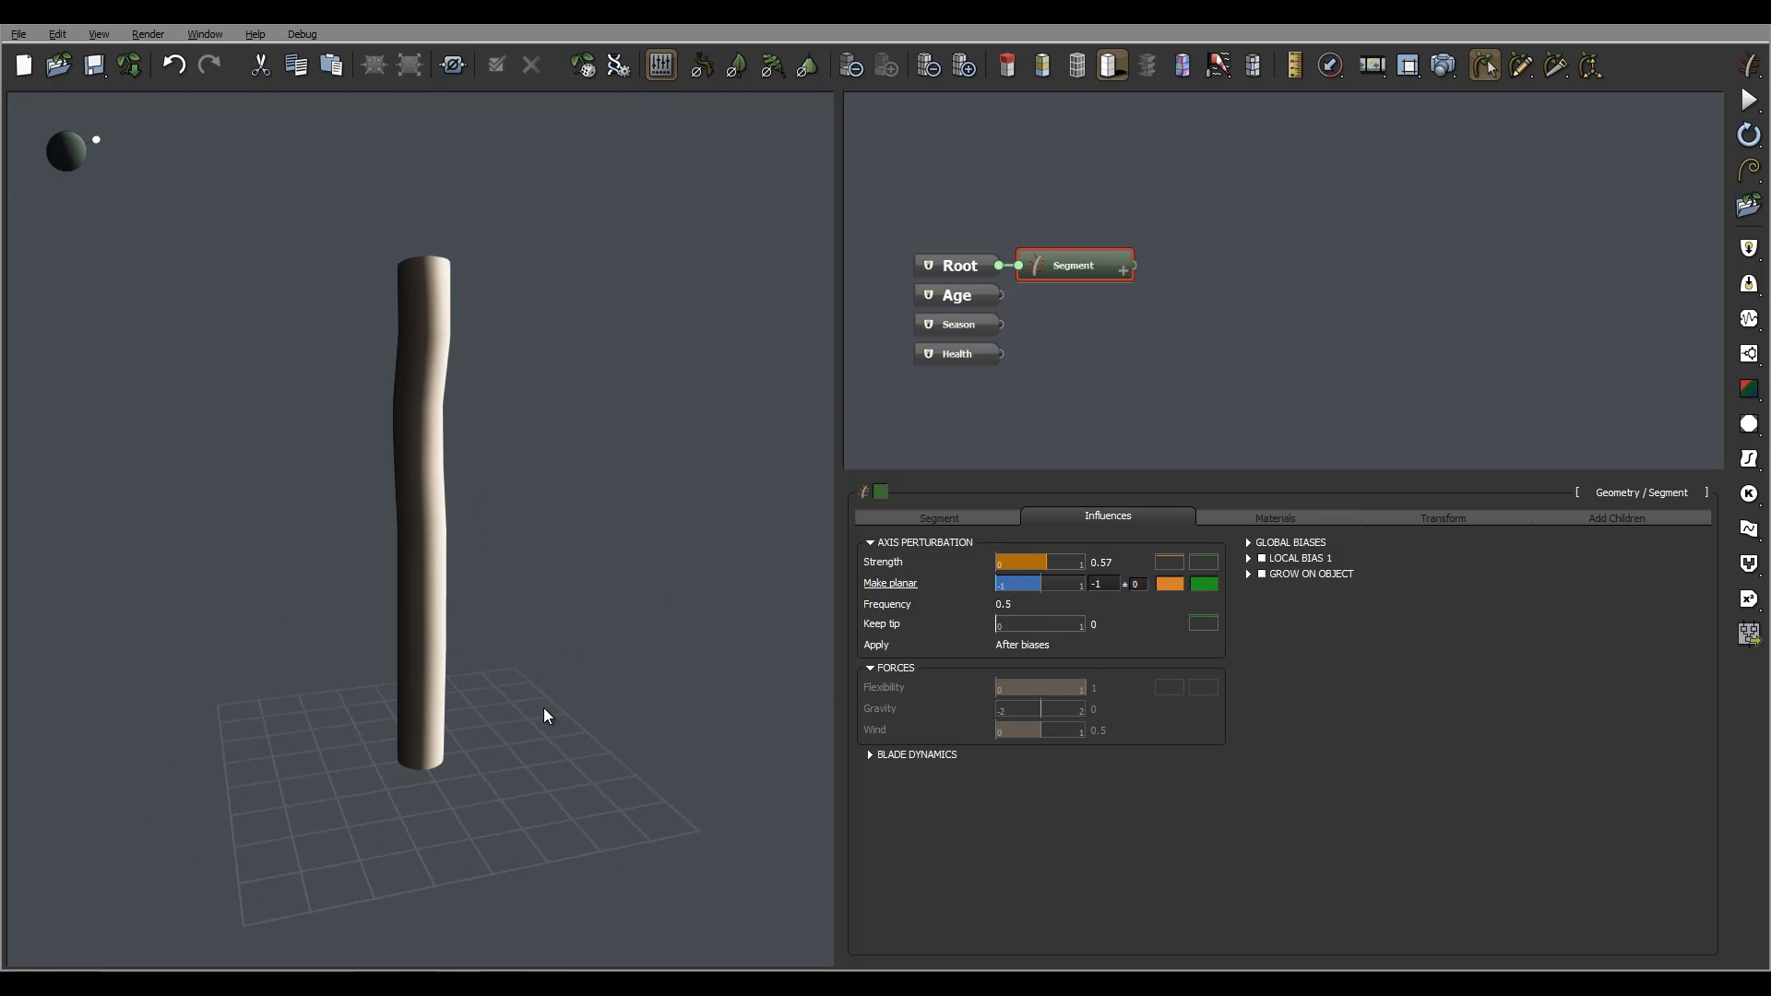
left_click_drag(572, 644, 562, 611)
left_click_drag(660, 443, 257, 134)
left_click_drag(383, 309, 541, 664)
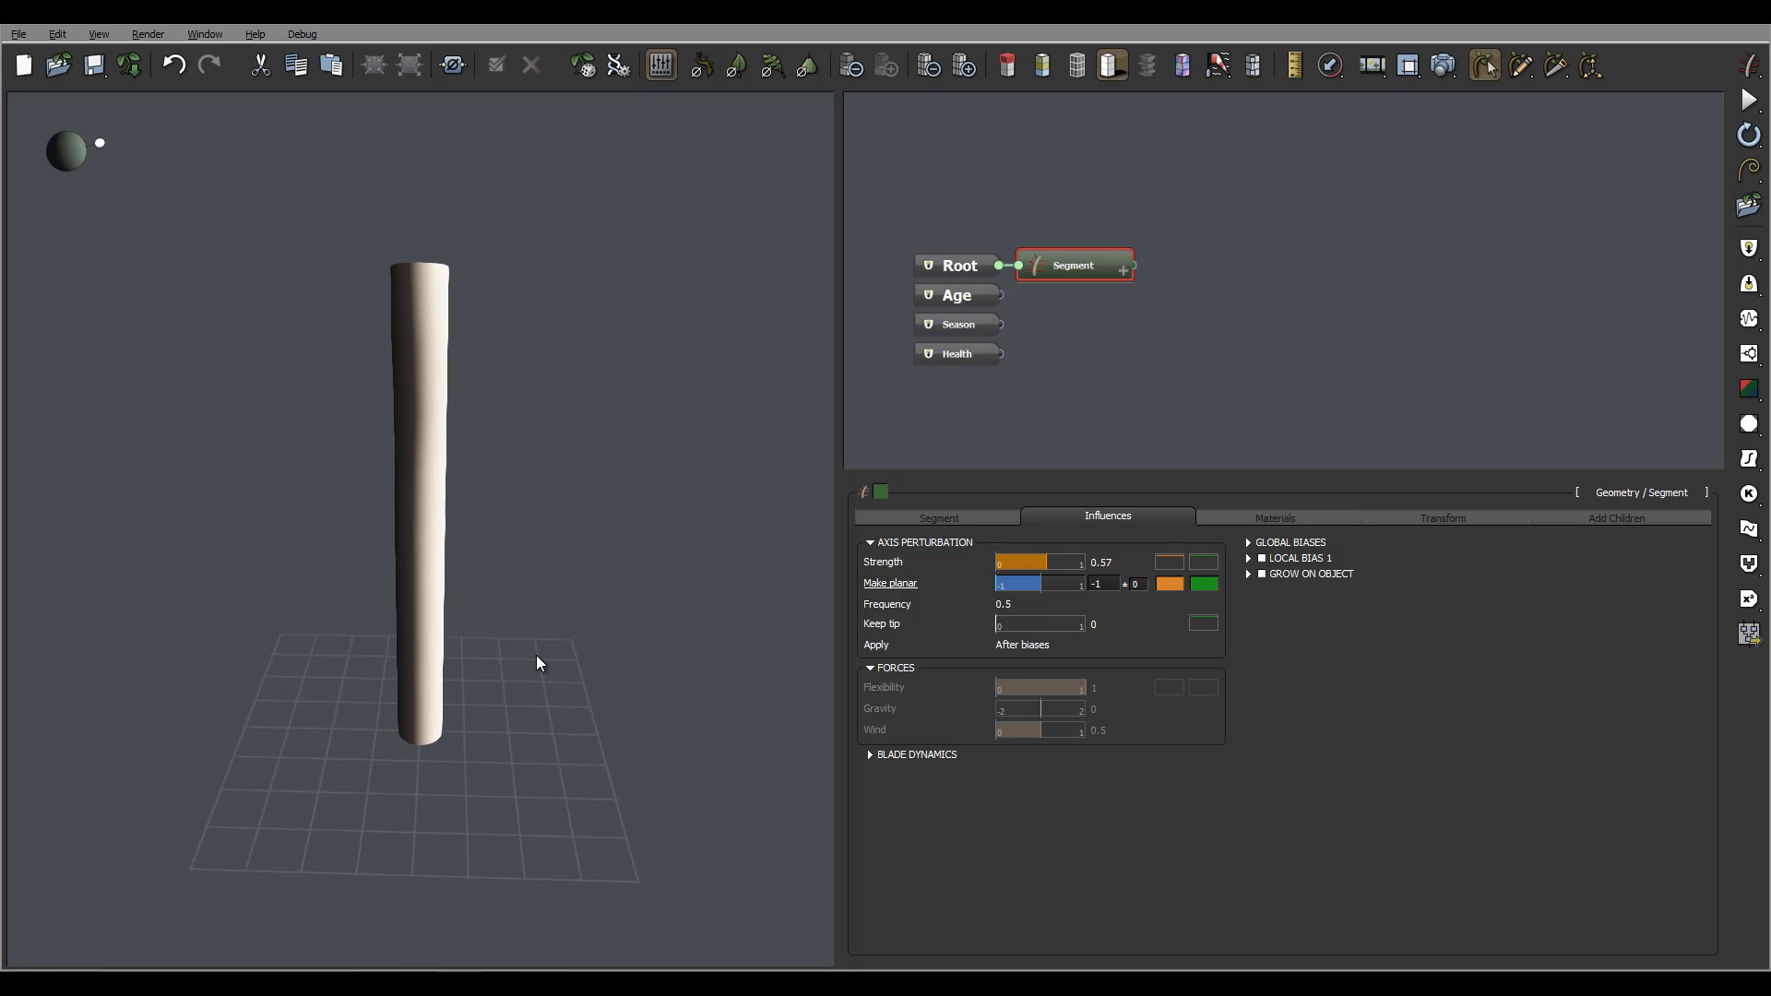
Add a Hydra node between the Root and Segment nodes and view the radial copies from above.
left_click(1053, 319)
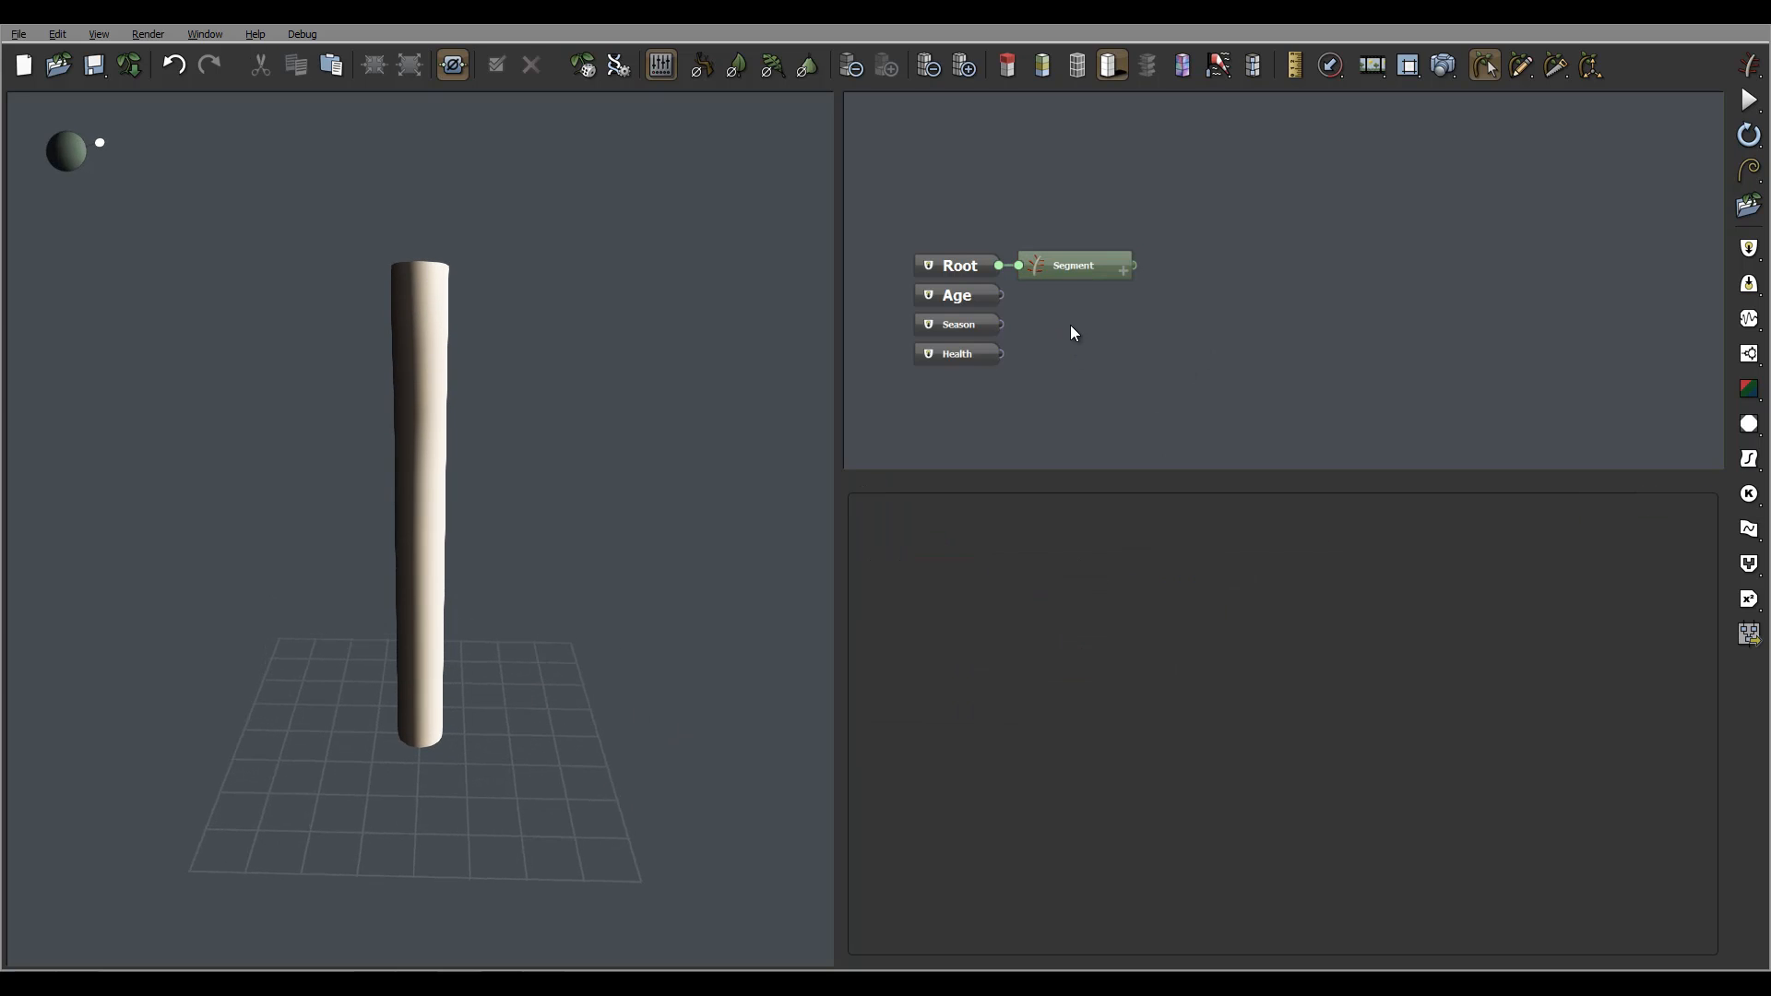
right_click(1070, 325)
mouse_move(1191, 332)
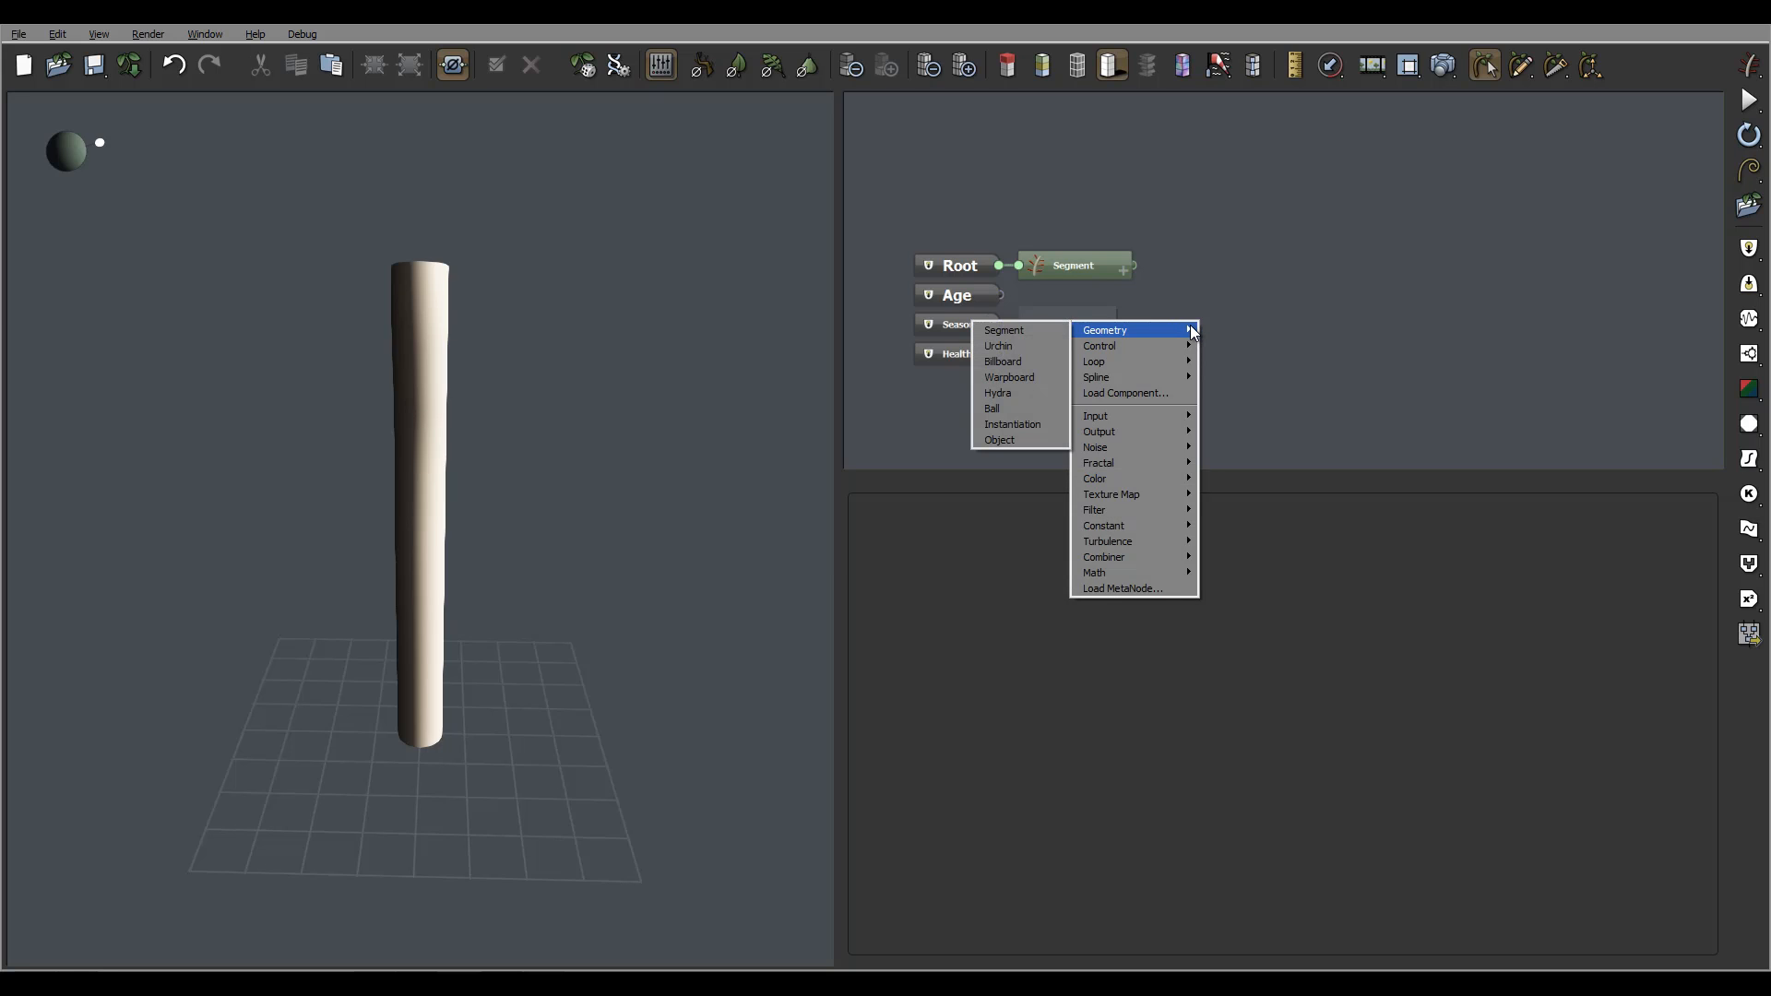
left_click(1027, 393)
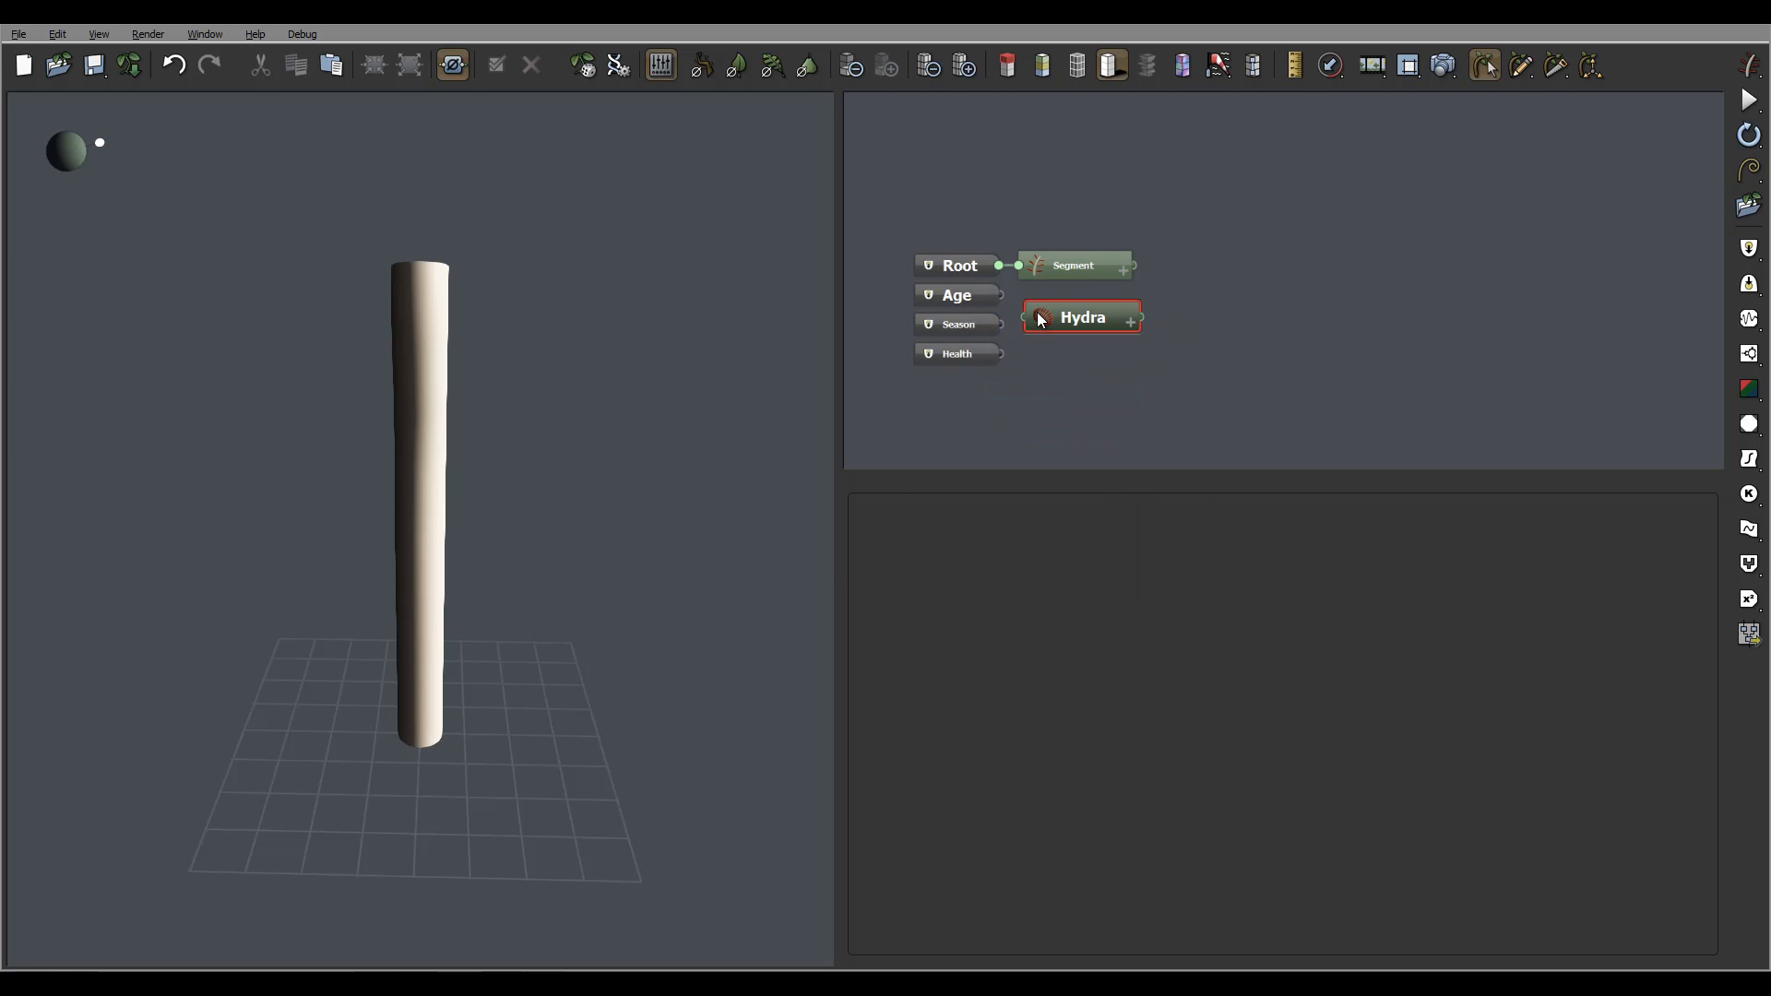
left_click_drag(1020, 317, 1144, 316)
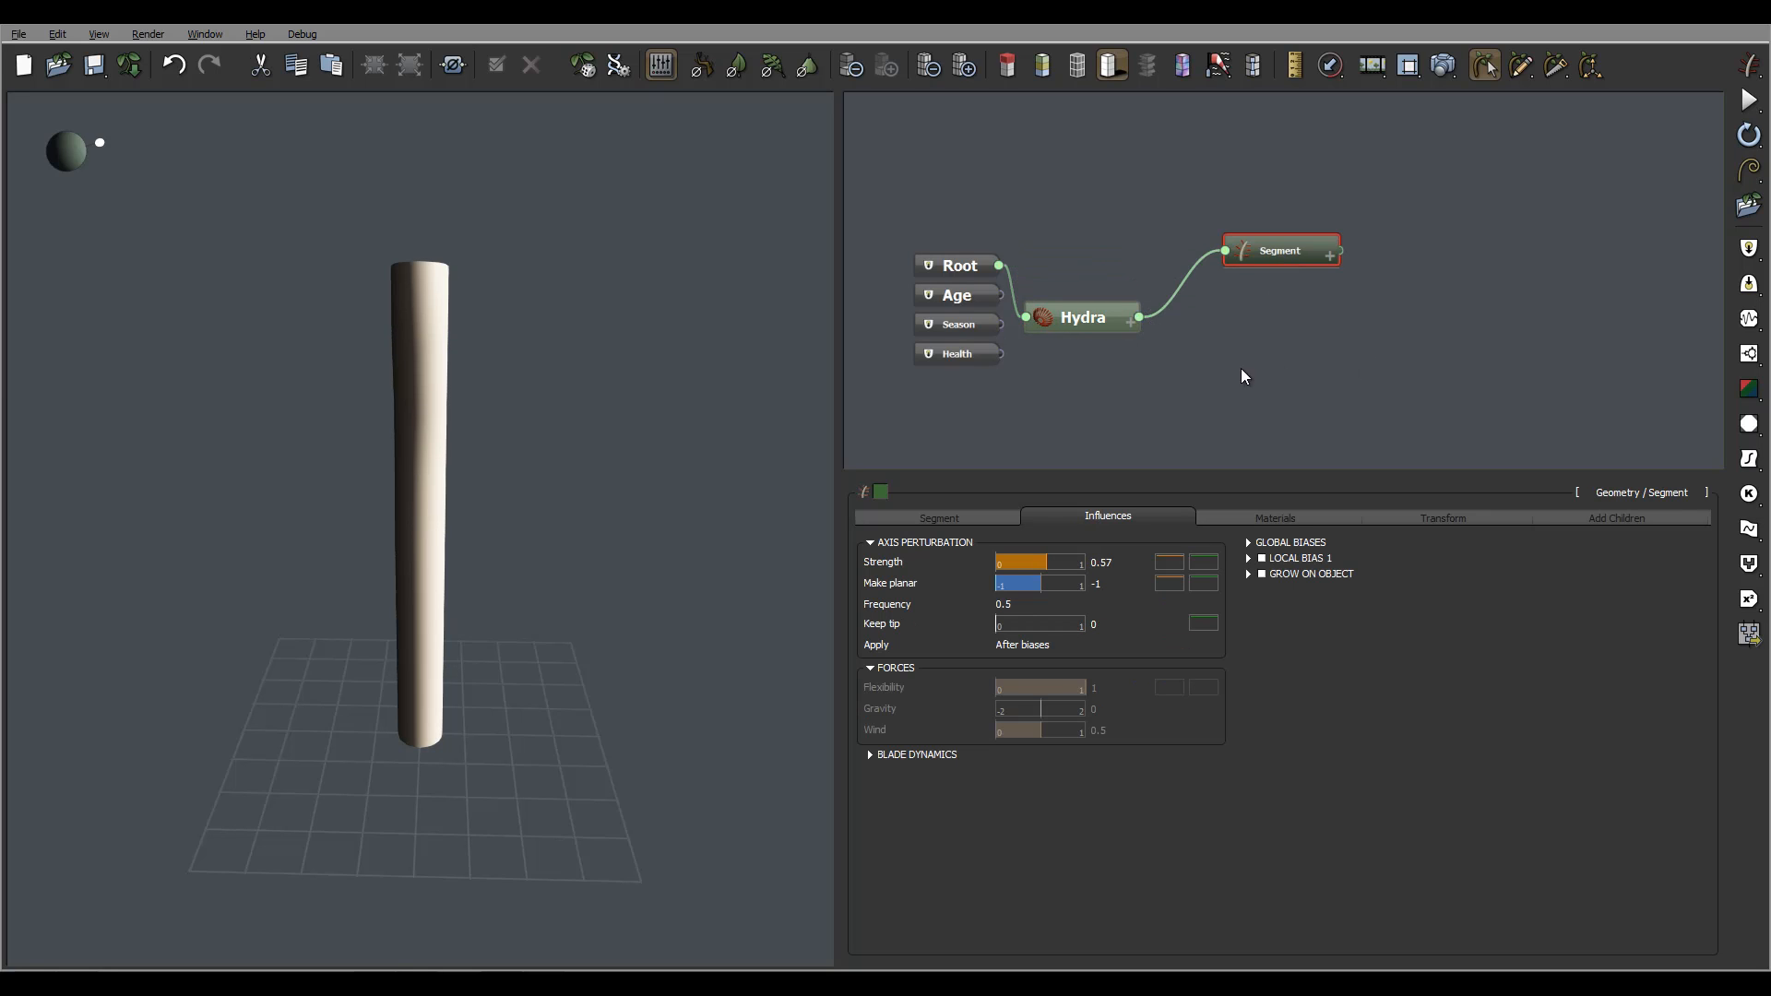
right_click_drag(546, 522, 608, 766)
mouse_move(548, 493)
right_mouse_down()
mouse_move(572, 319)
mouse_move(537, 202)
mouse_move(592, 239)
mouse_move(455, 572)
mouse_move(716, 562)
mouse_move(697, 766)
mouse_move(676, 738)
mouse_move(513, 901)
mouse_move(451, 937)
mouse_move(461, 922)
right_mouse_up()
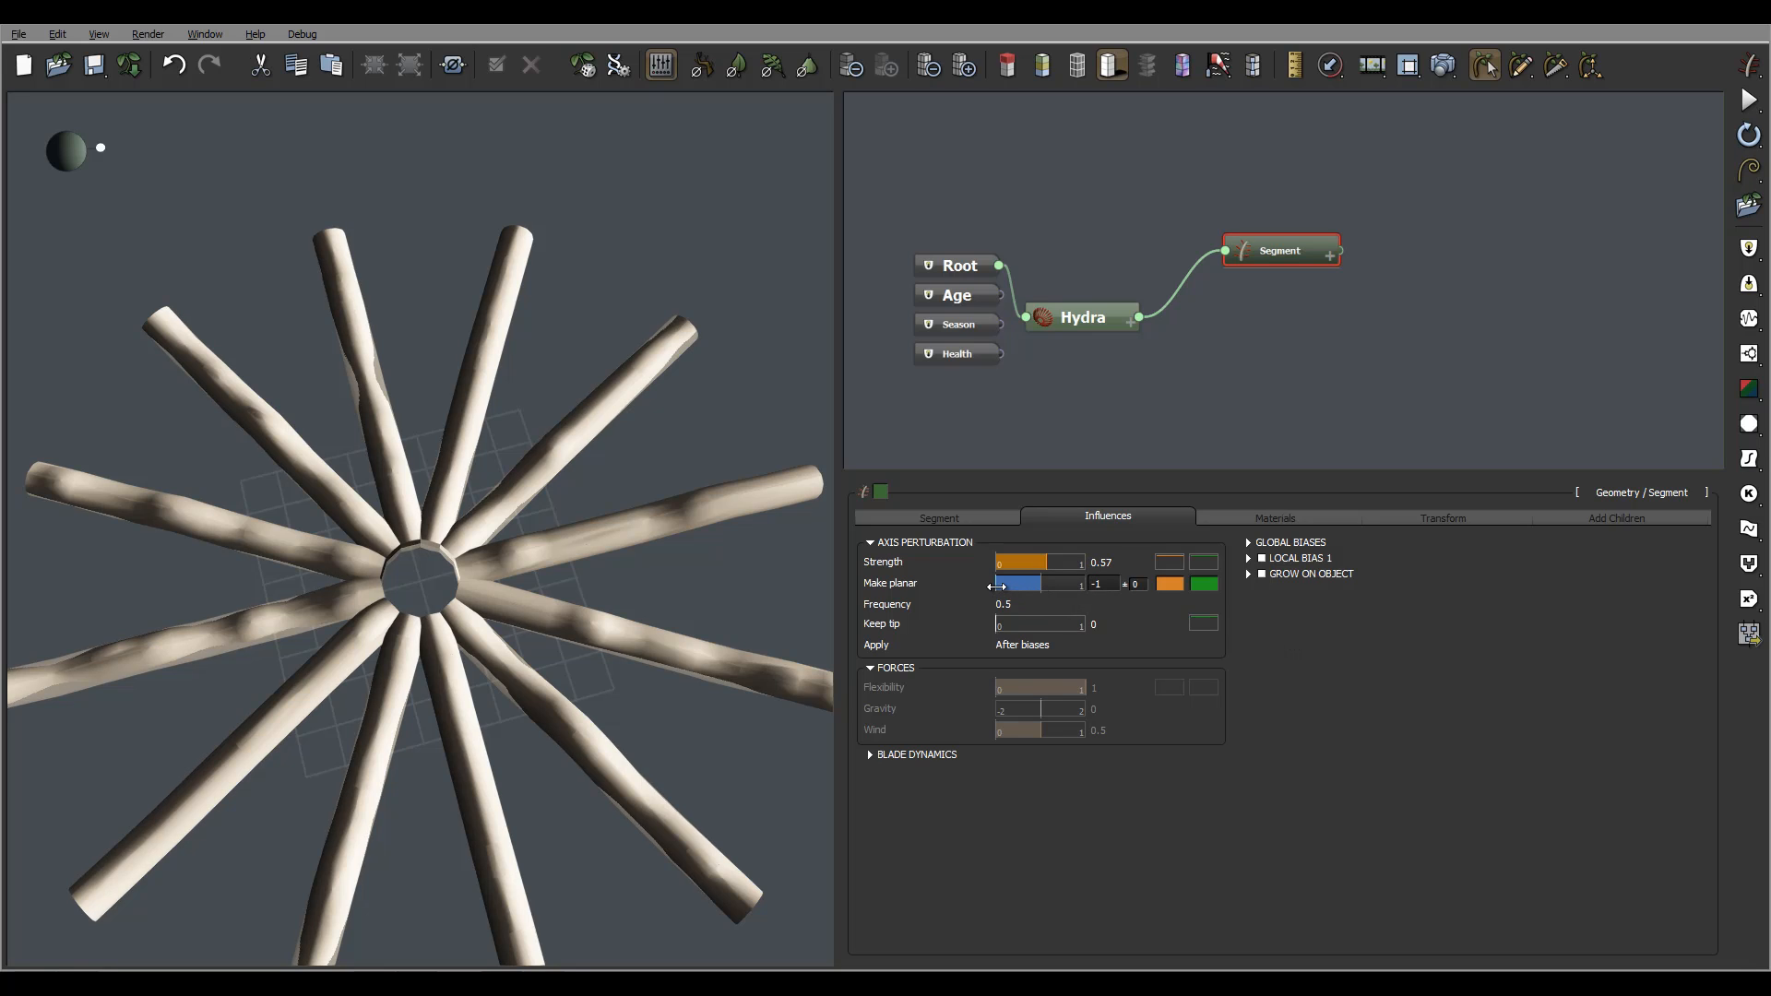
Set Make planar to 1 for the radially arranged segments and compare their bending from above and from the side.
left_click_drag(998, 586, 1137, 588)
right_click_drag(629, 610, 669, 712)
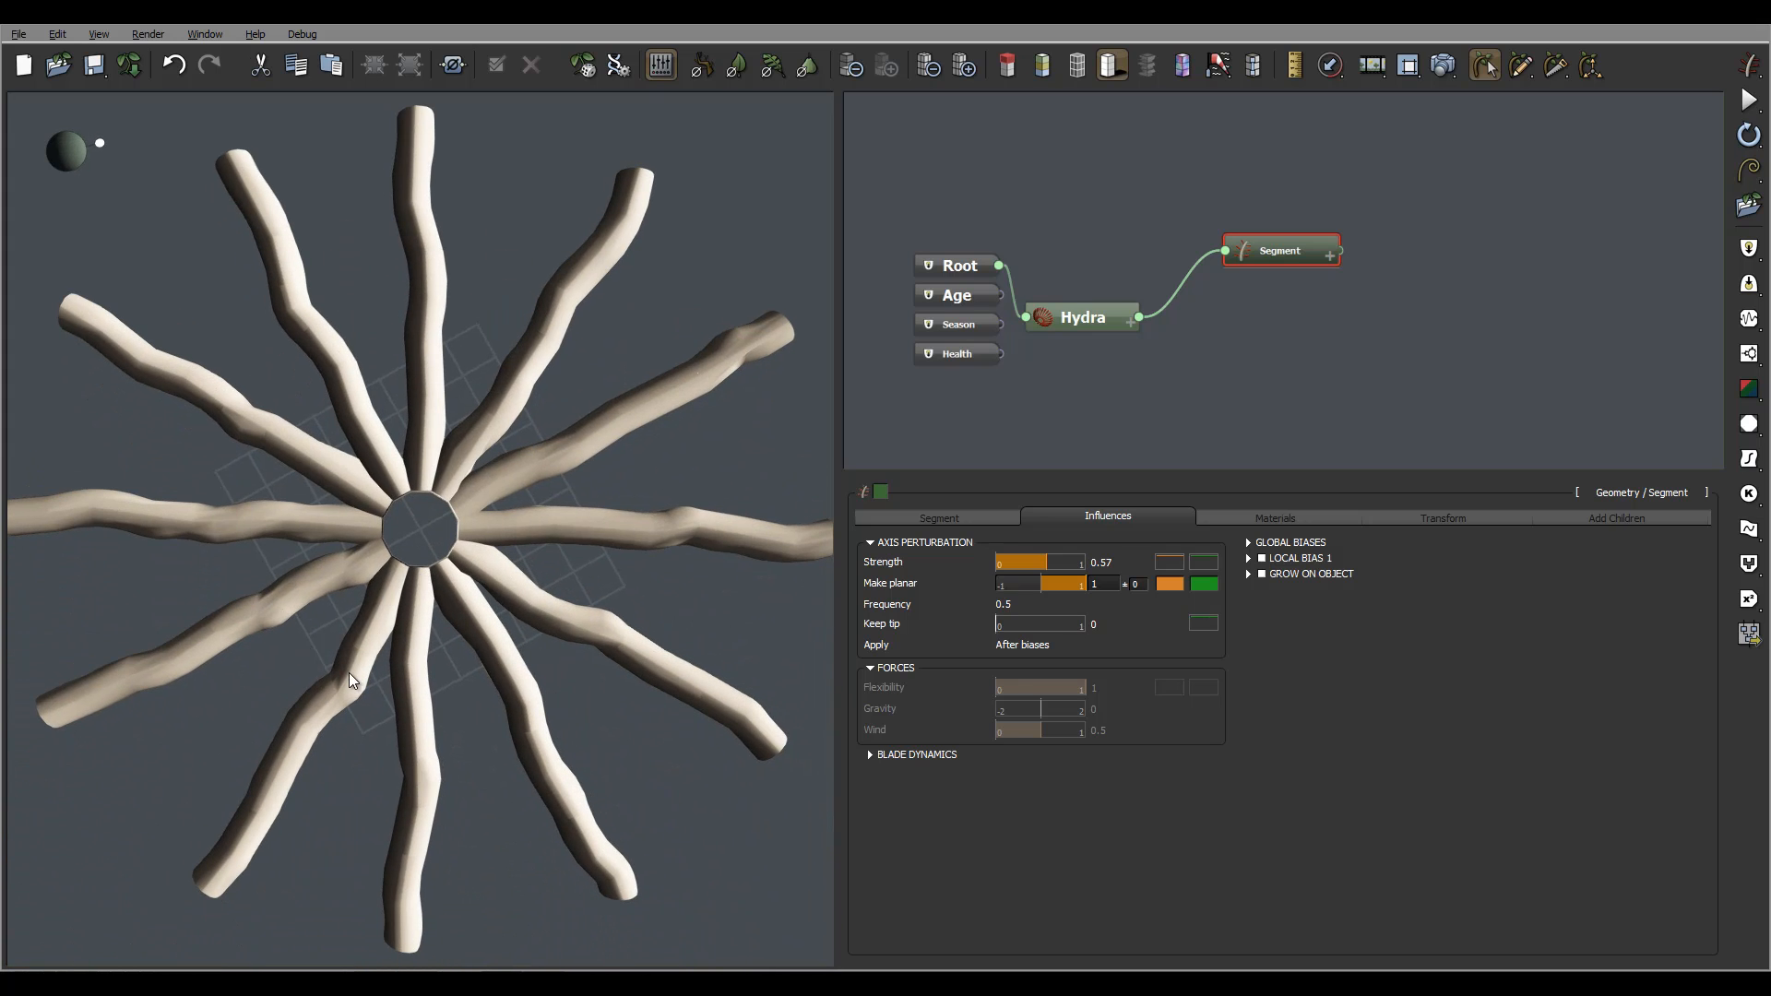
right_click_drag(650, 598, 520, 718)
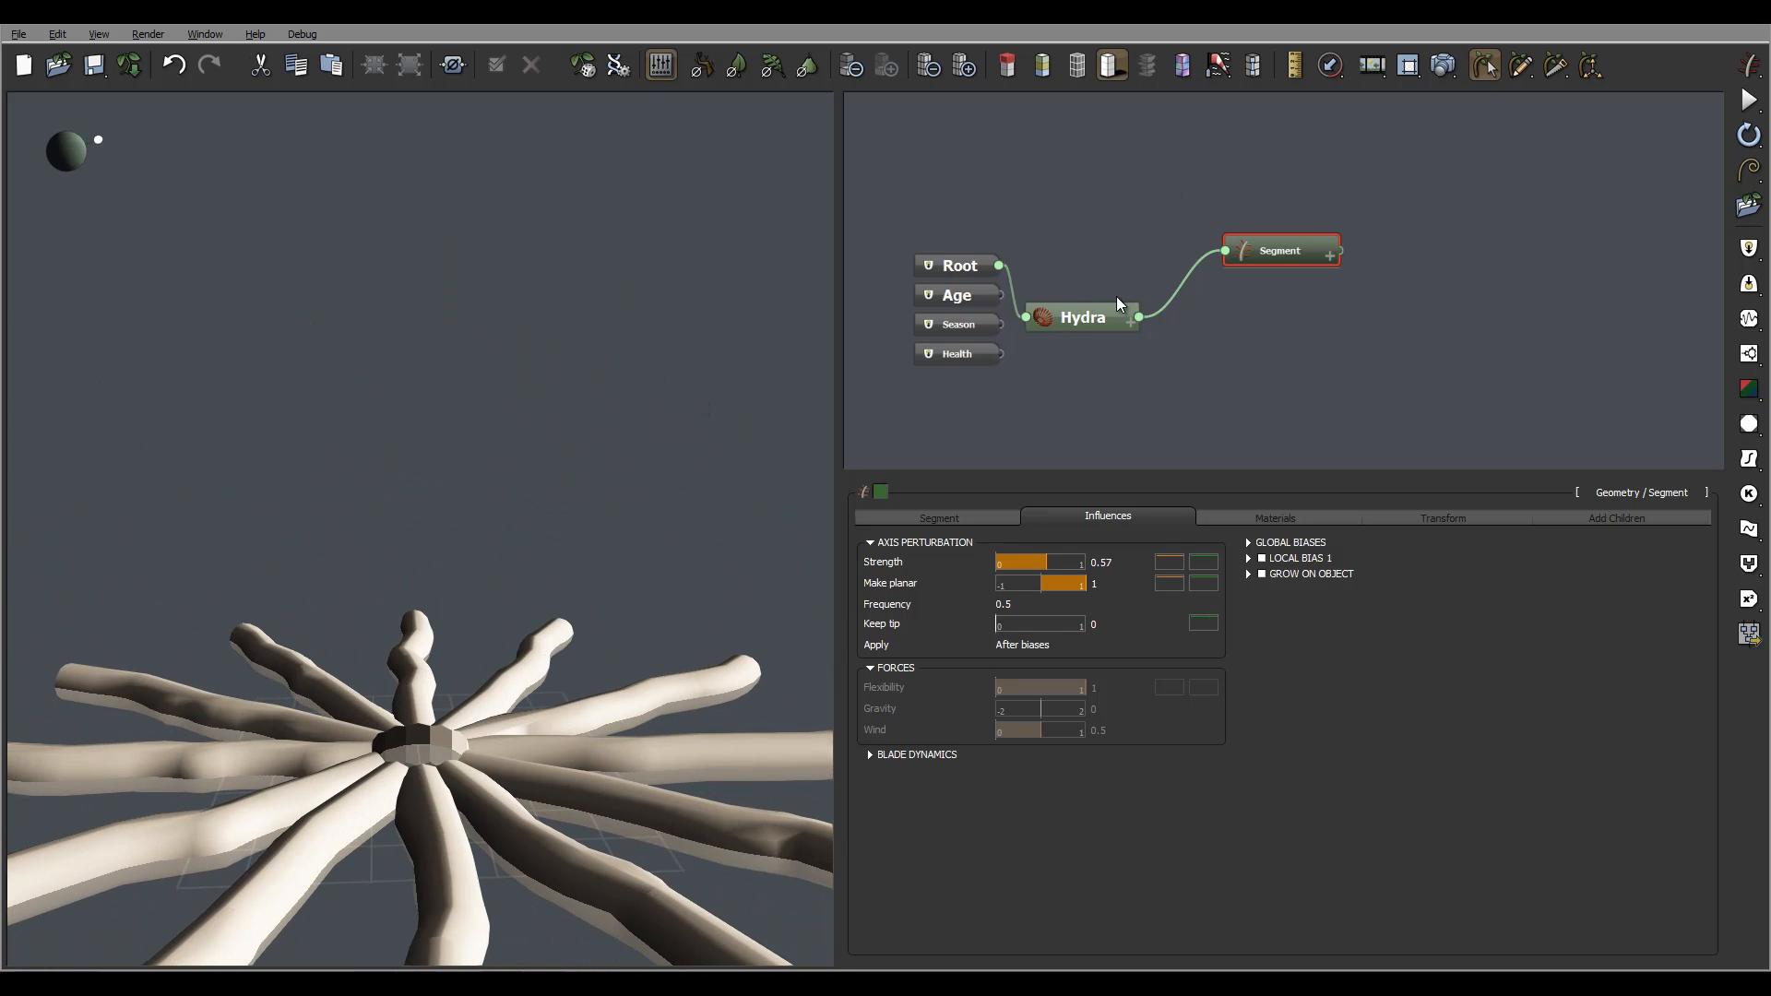
Delete the Hydra node from the graph.
left_click(1087, 310)
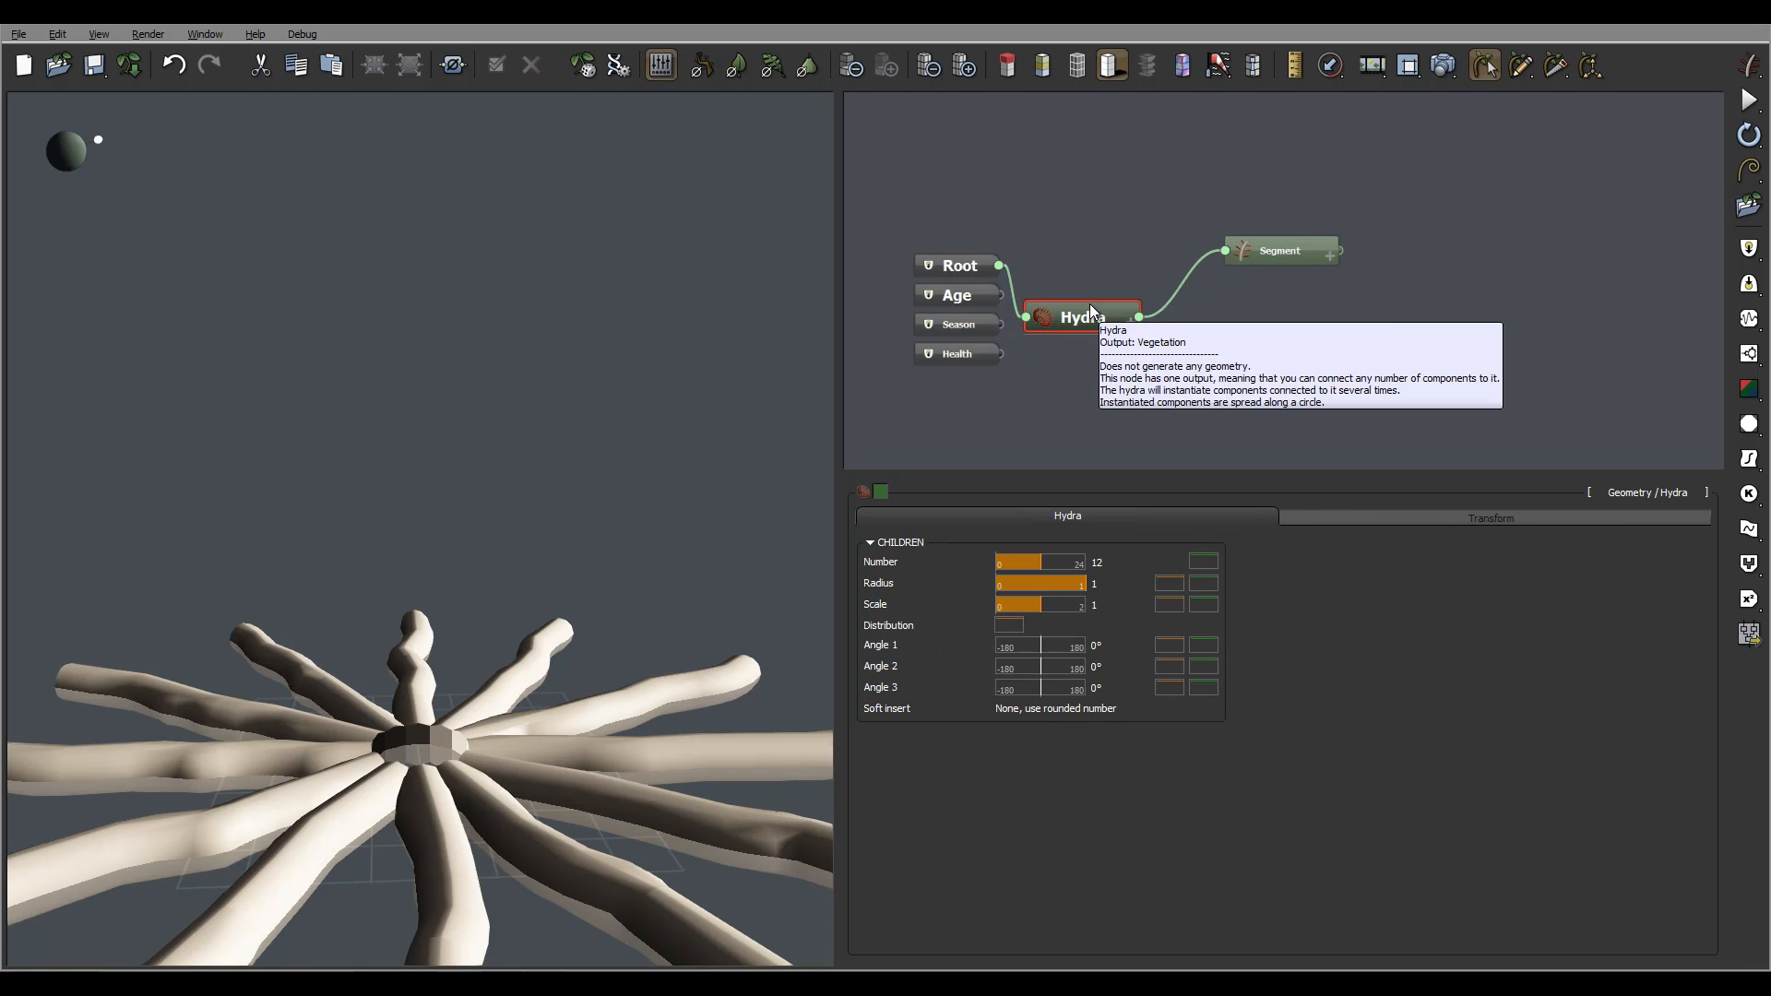
key("Delete")
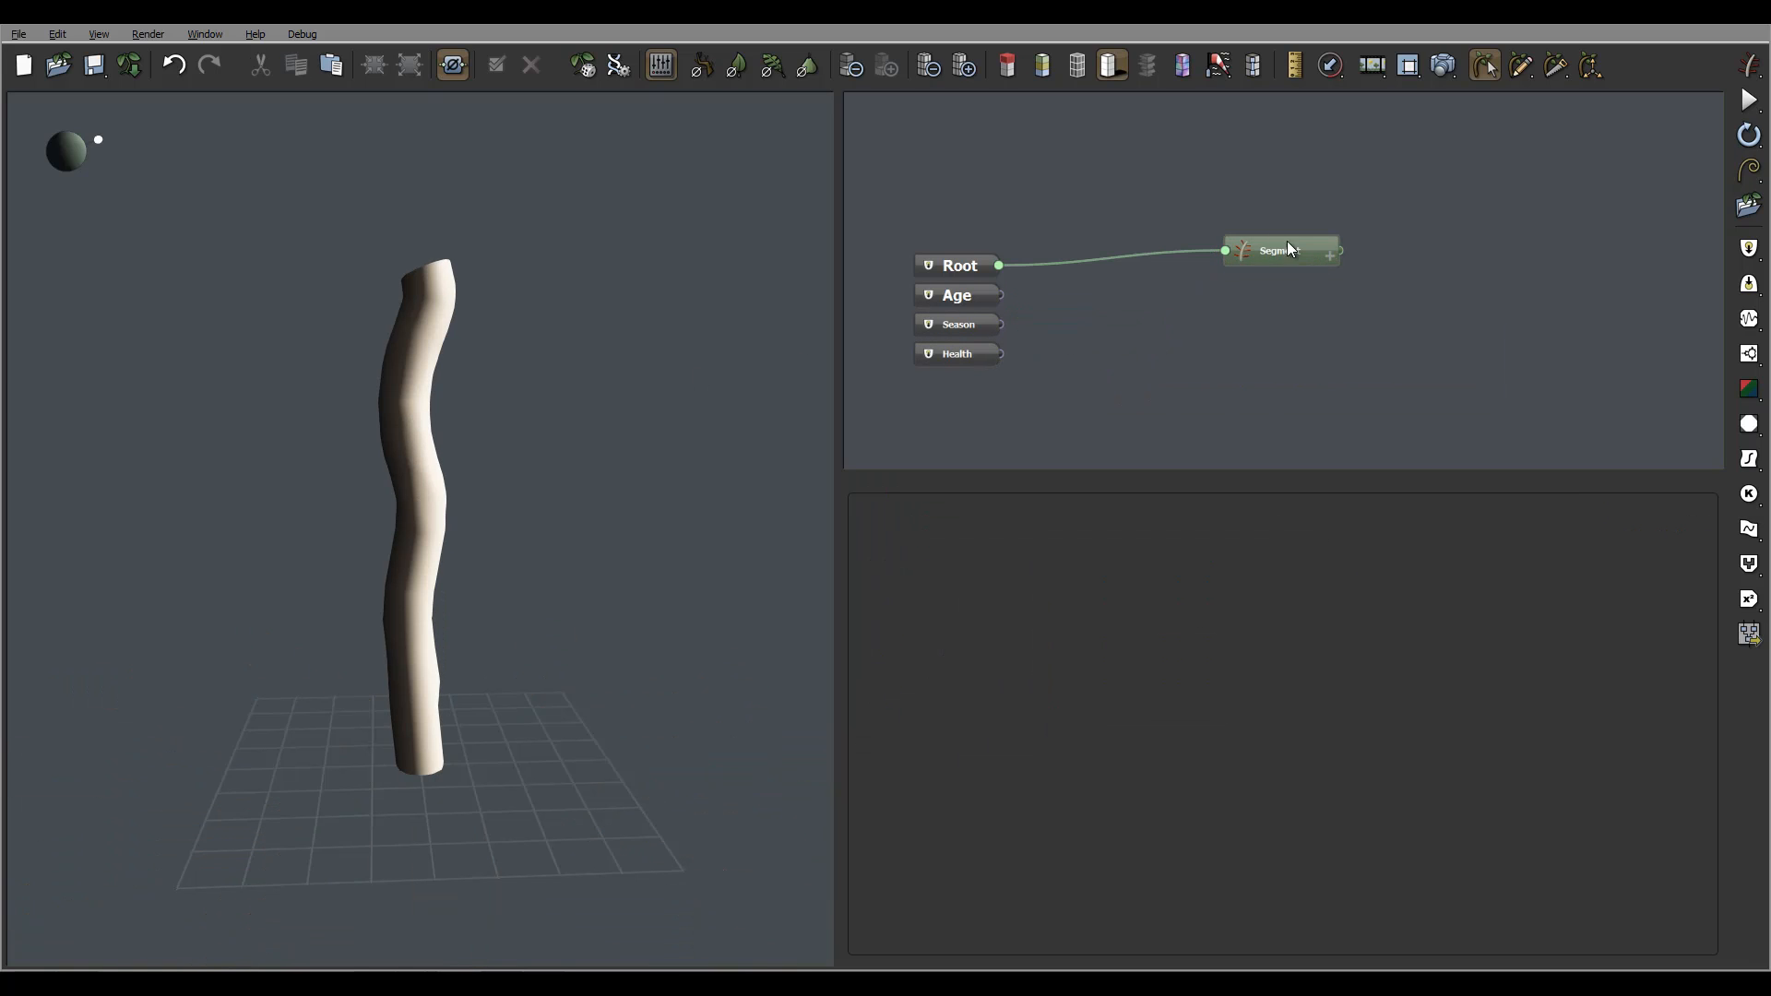
Reset the Segment node's Make planar value to 0.
left_click(1271, 244)
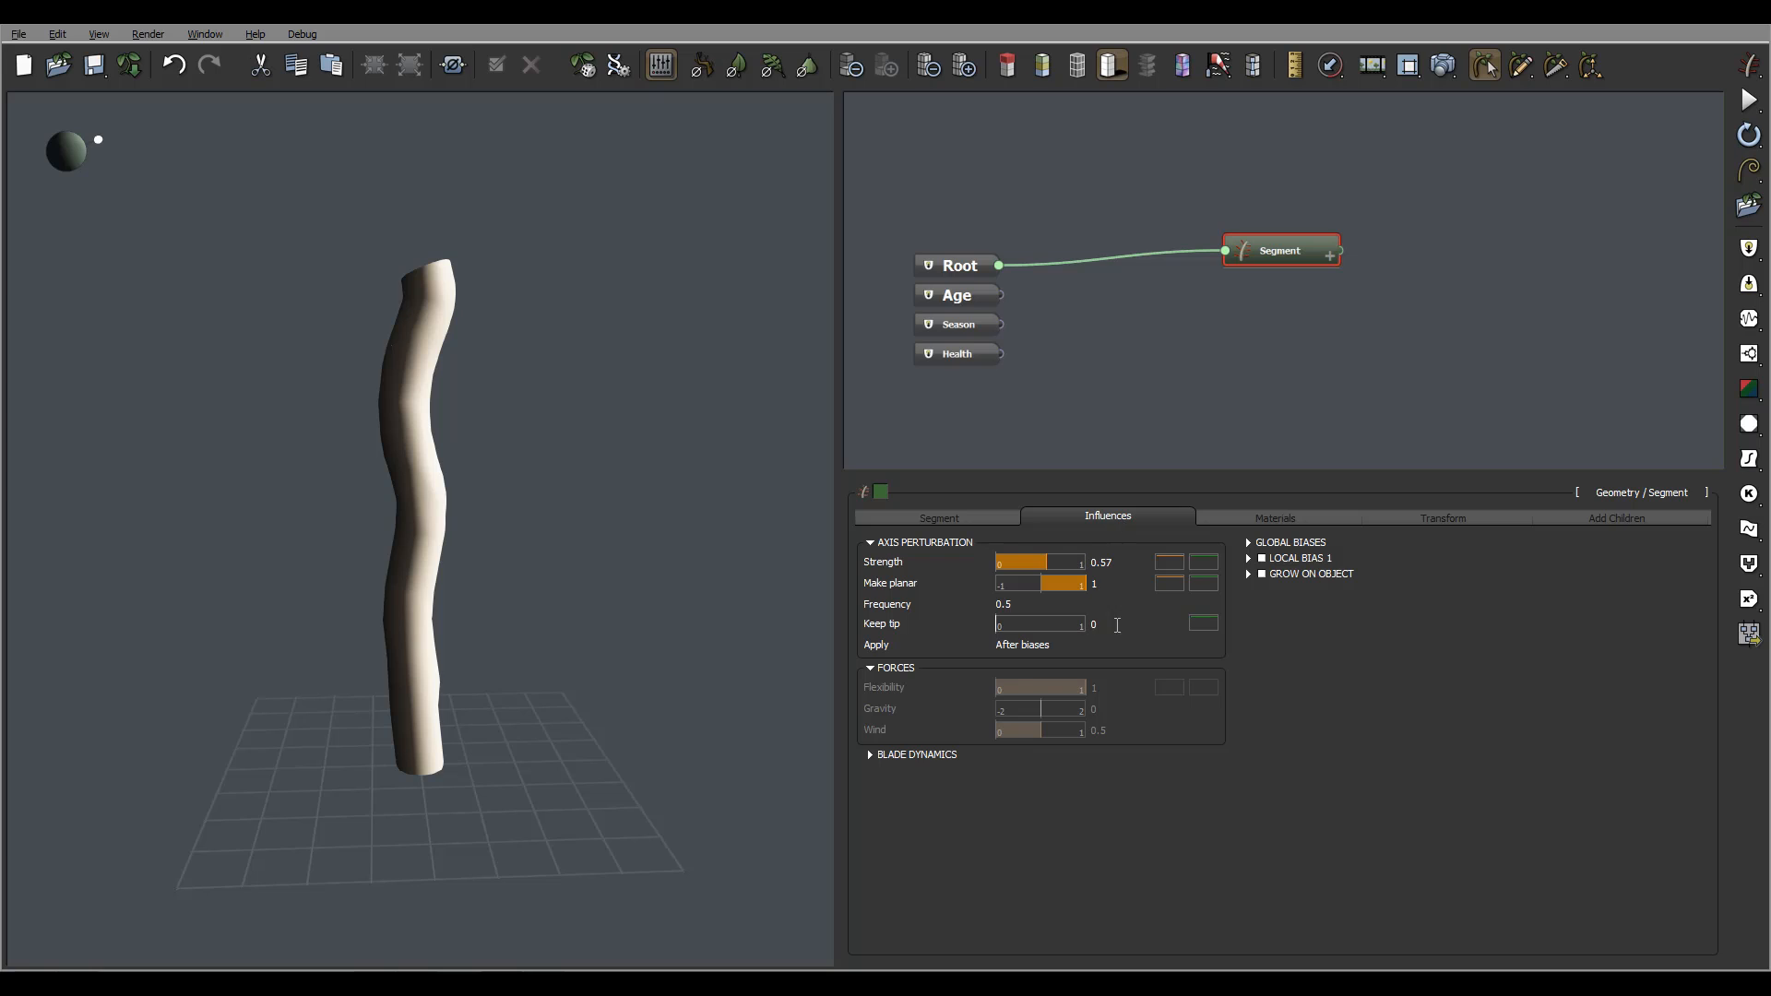
left_click_drag(1082, 585, 1043, 585)
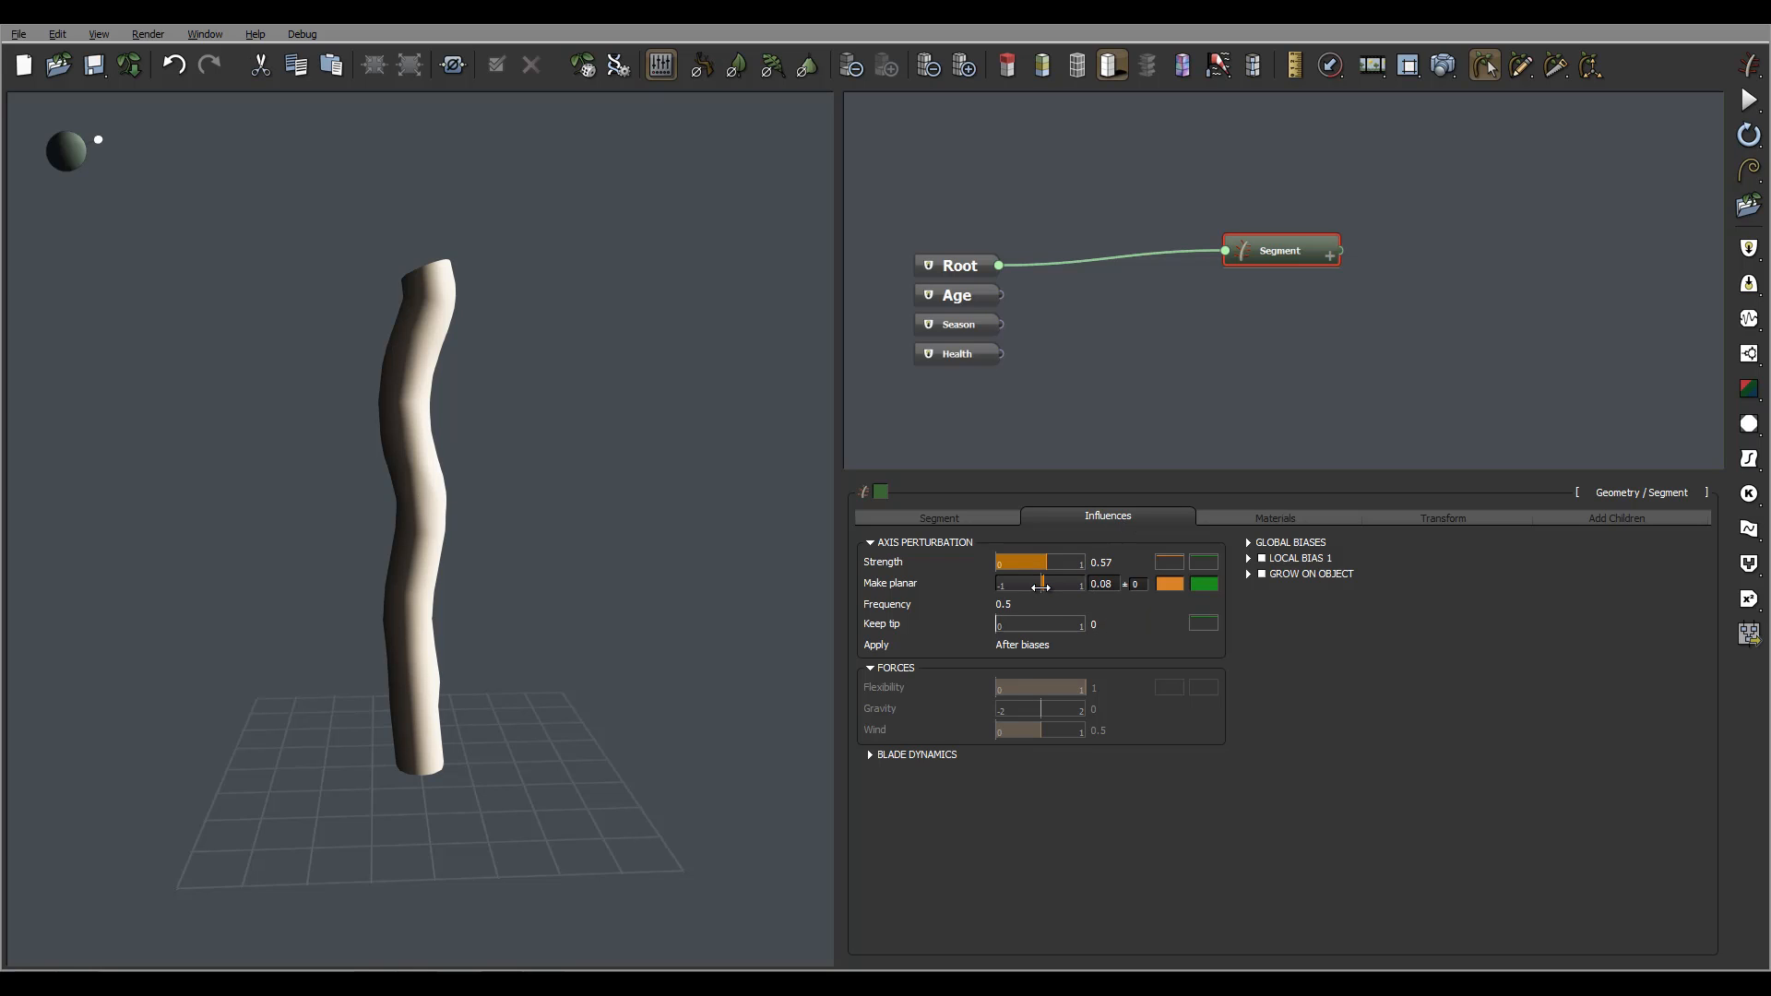
left_click(1106, 584)
type("0")
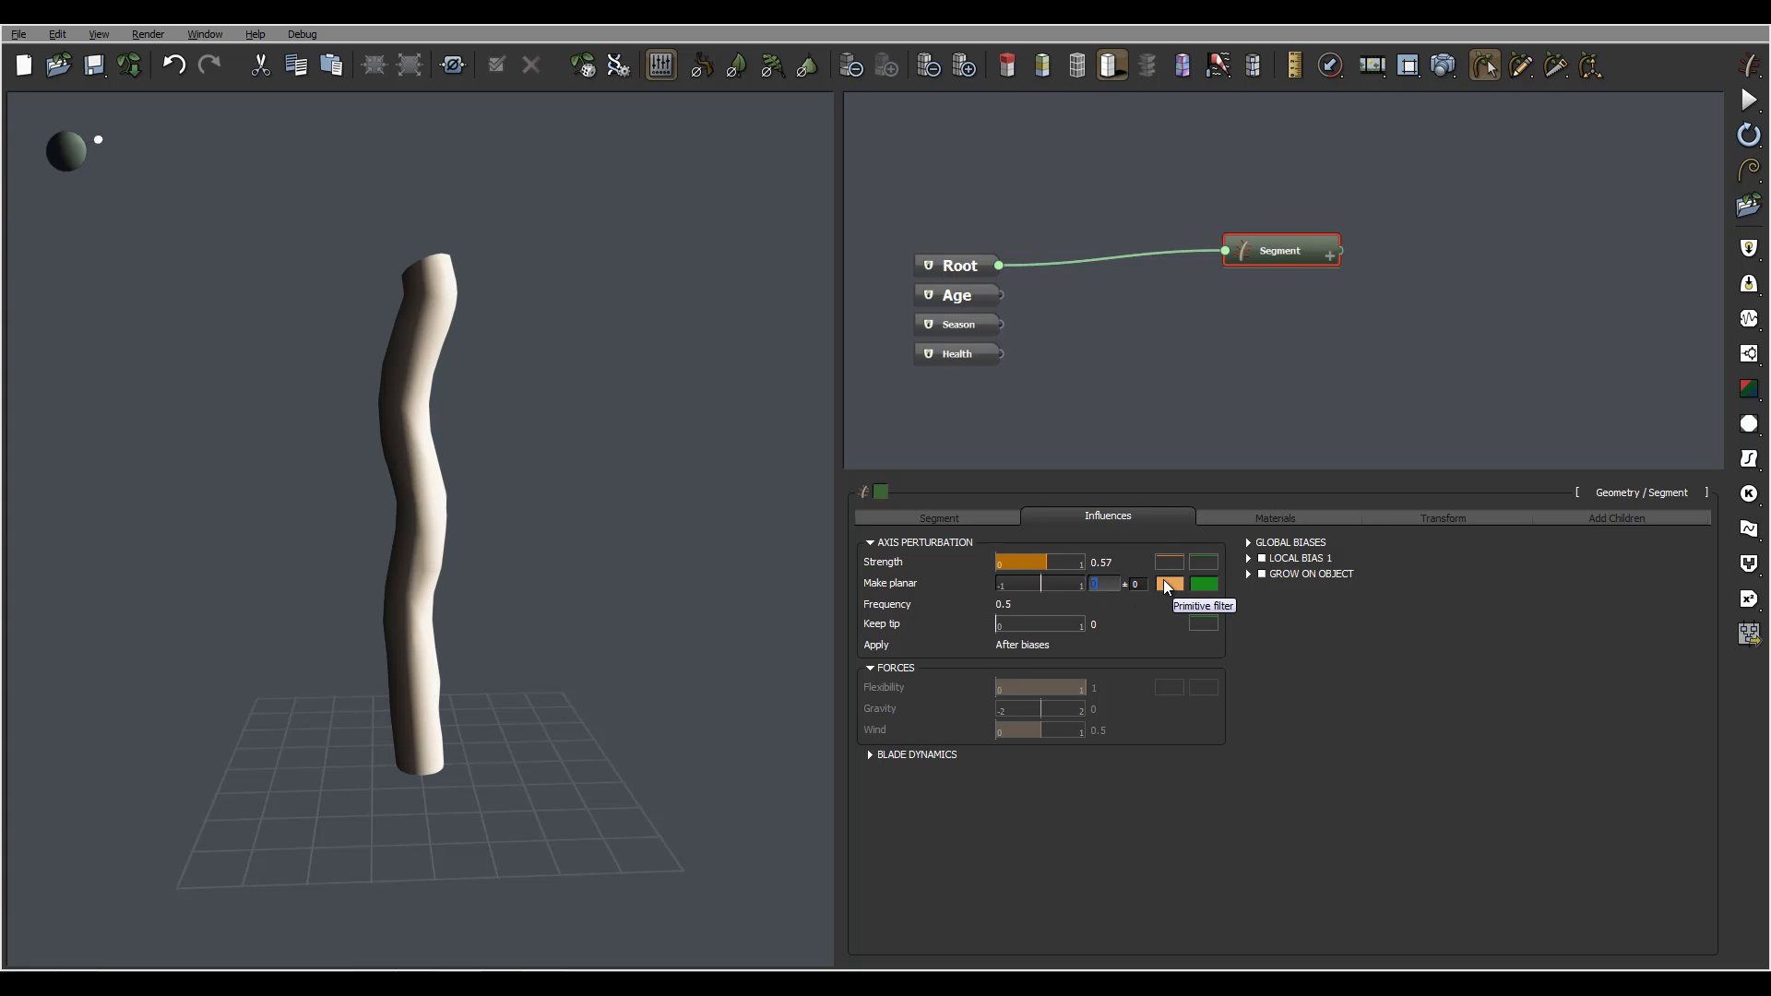
right_click_drag(590, 489, 602, 443)
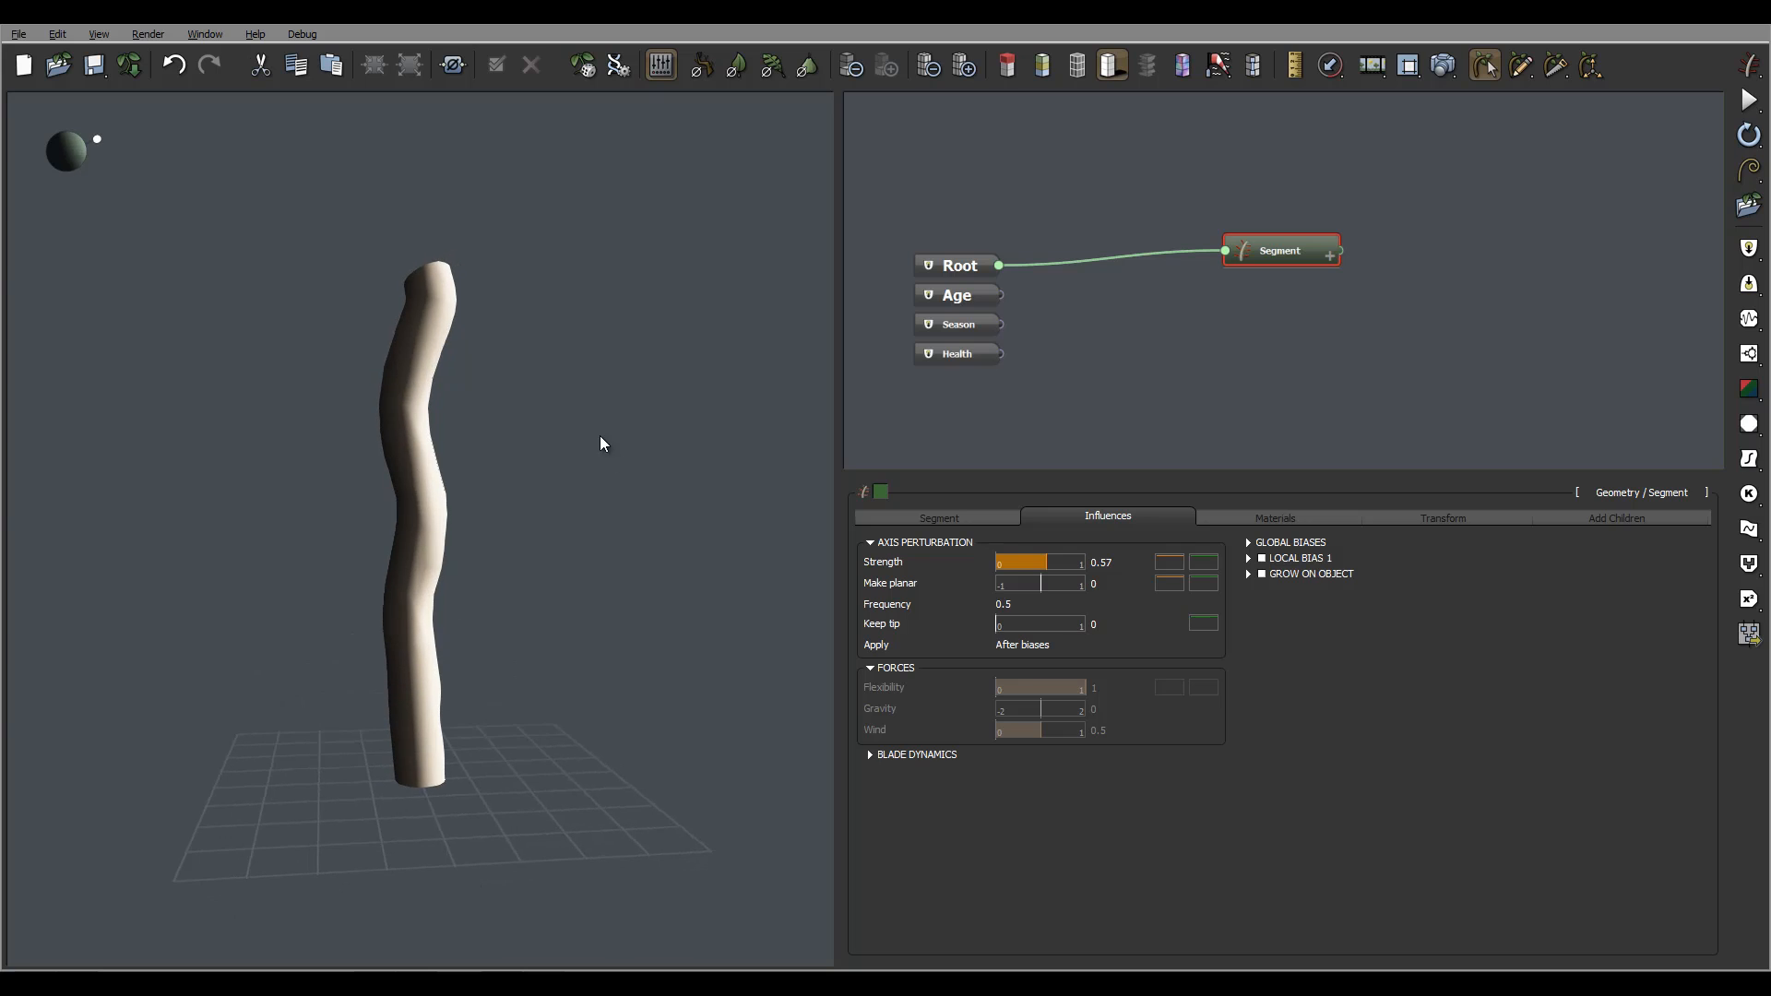
Add a keypoint at about X 0.63 to the Make planar profile and drop the curve from 1 to -1 there.
left_click(1170, 589)
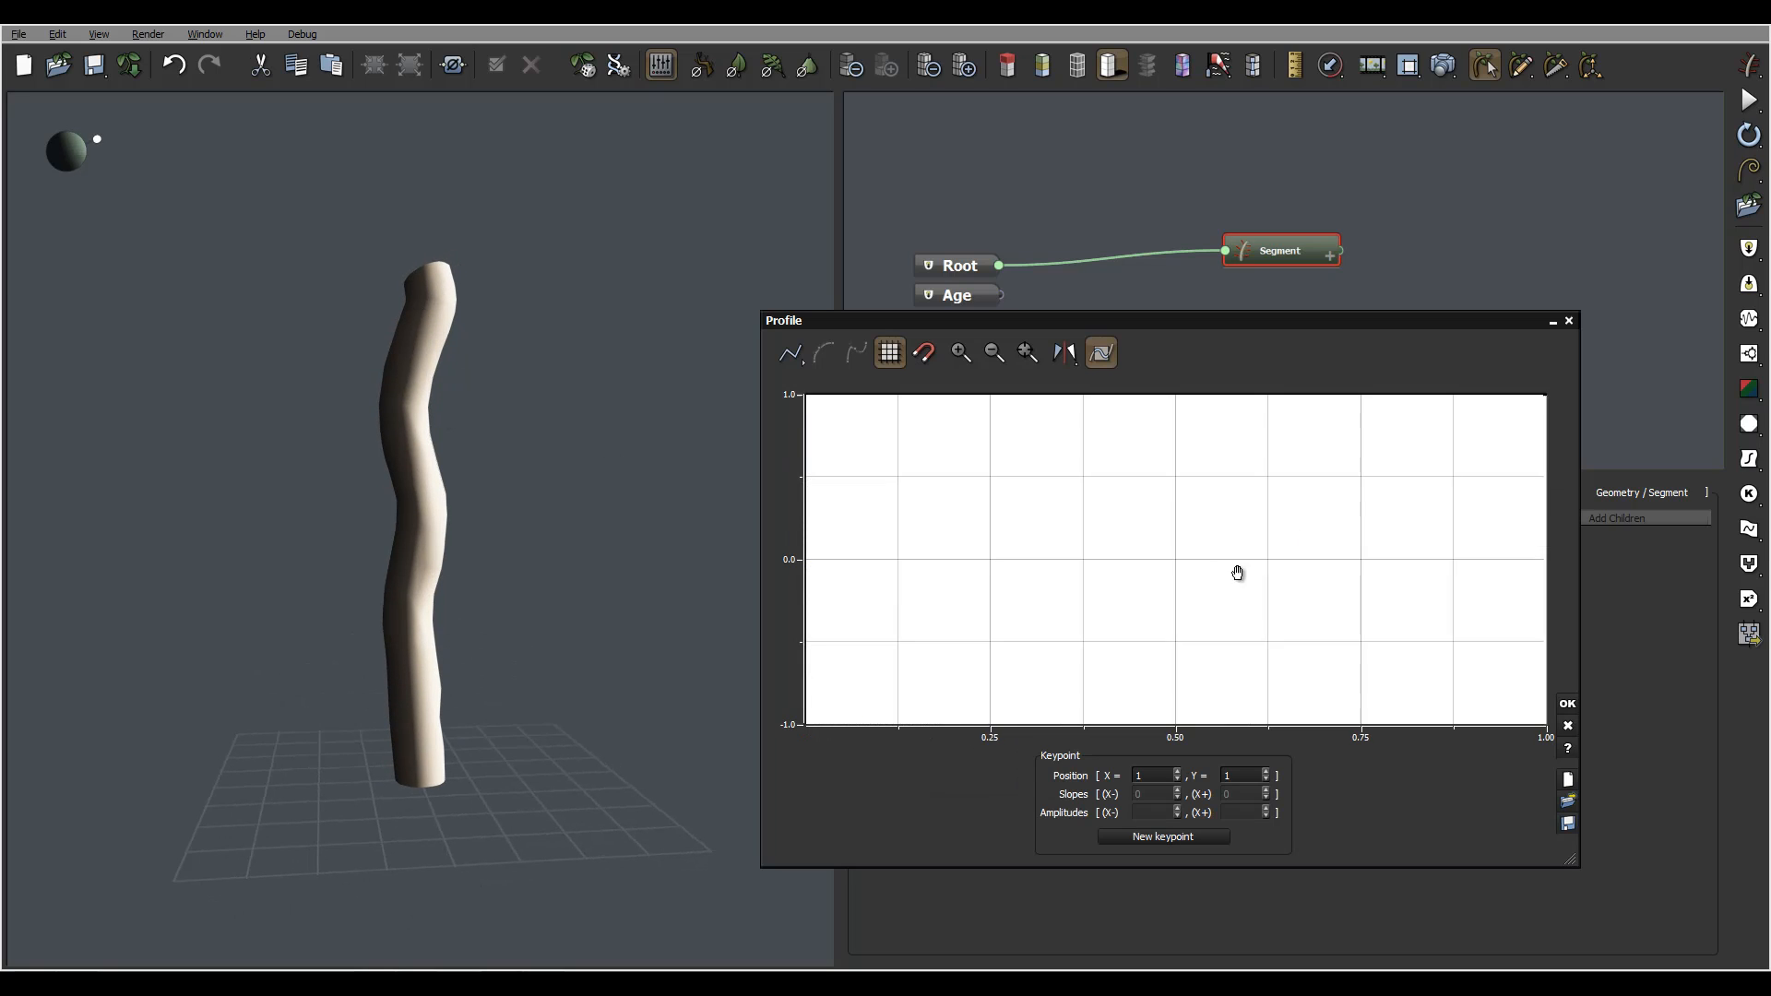
left_click(1122, 436)
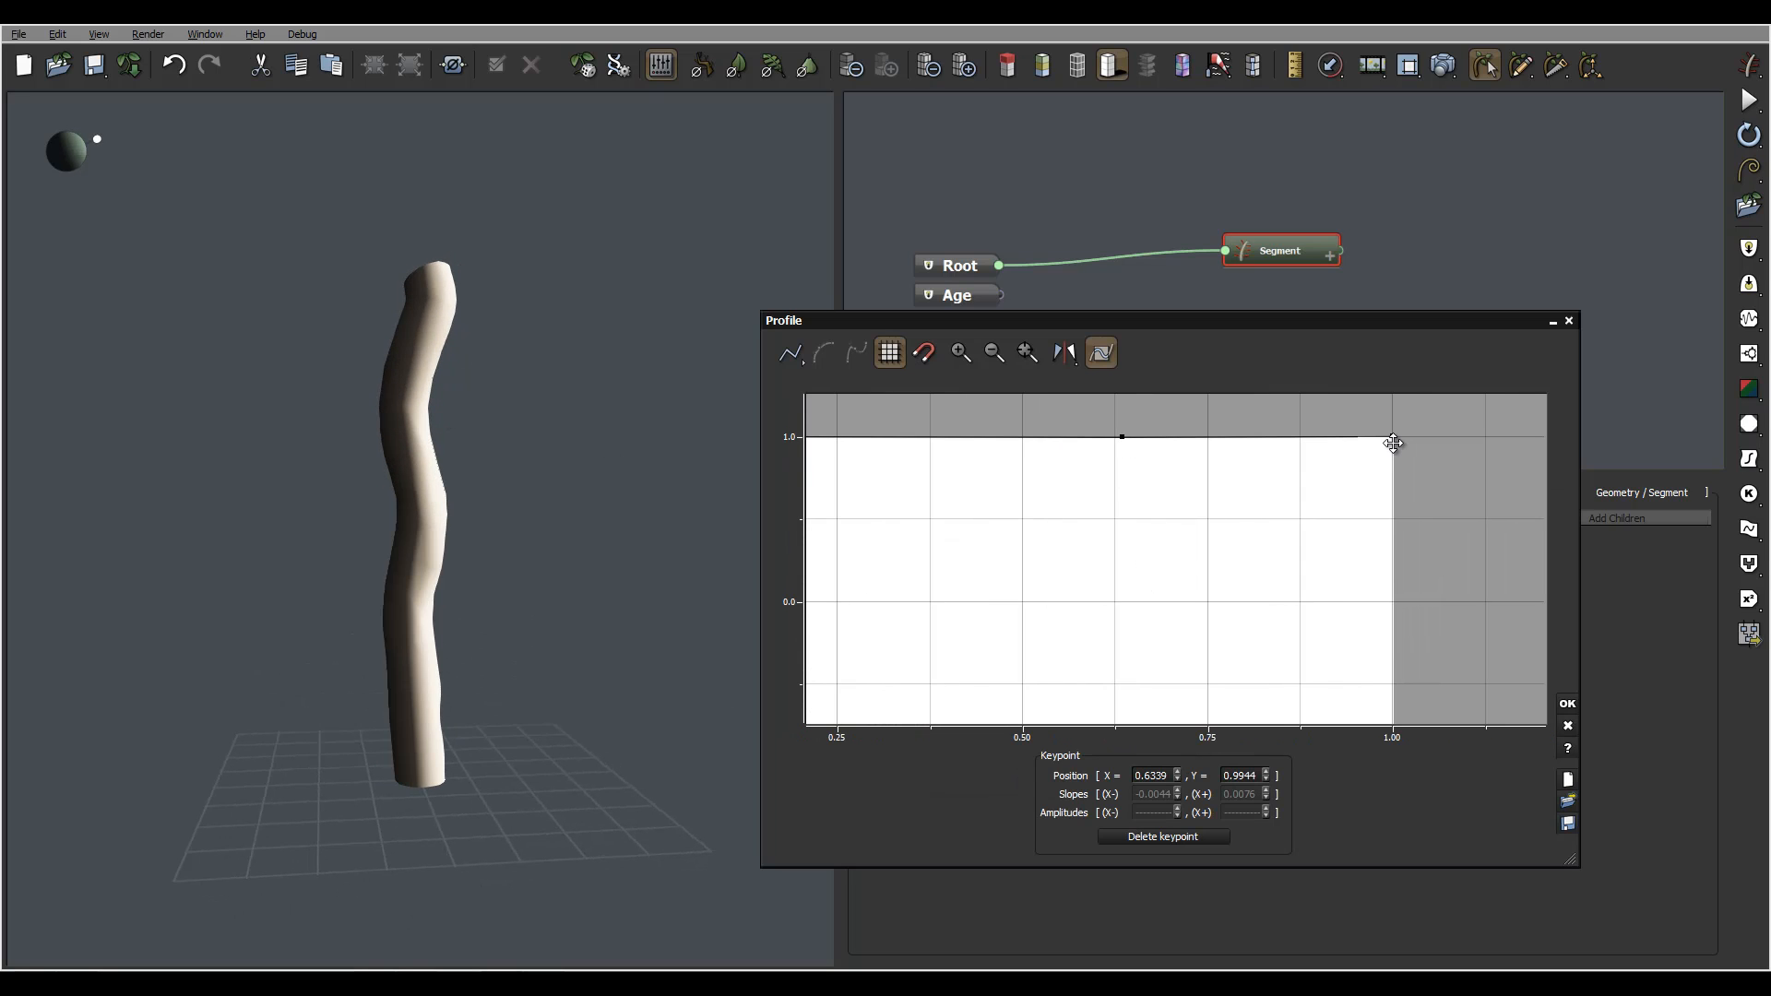
left_click_drag(1392, 436, 1391, 654)
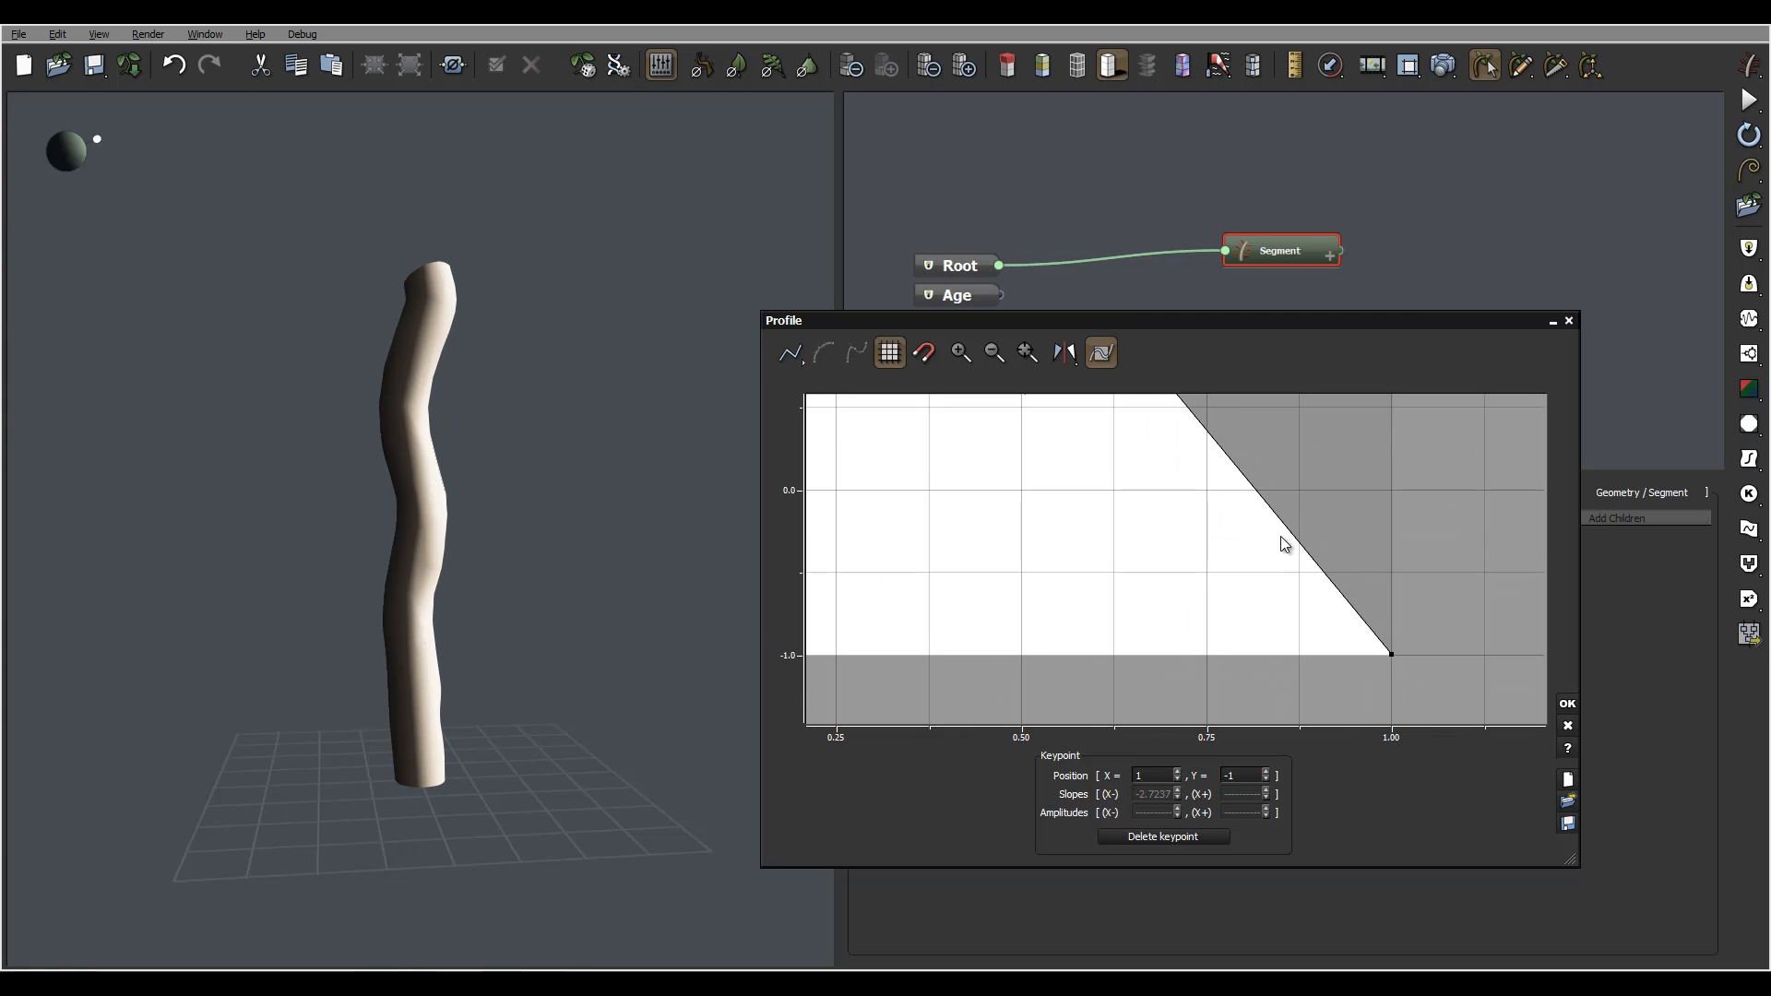
left_click_drag(1242, 464, 1065, 687)
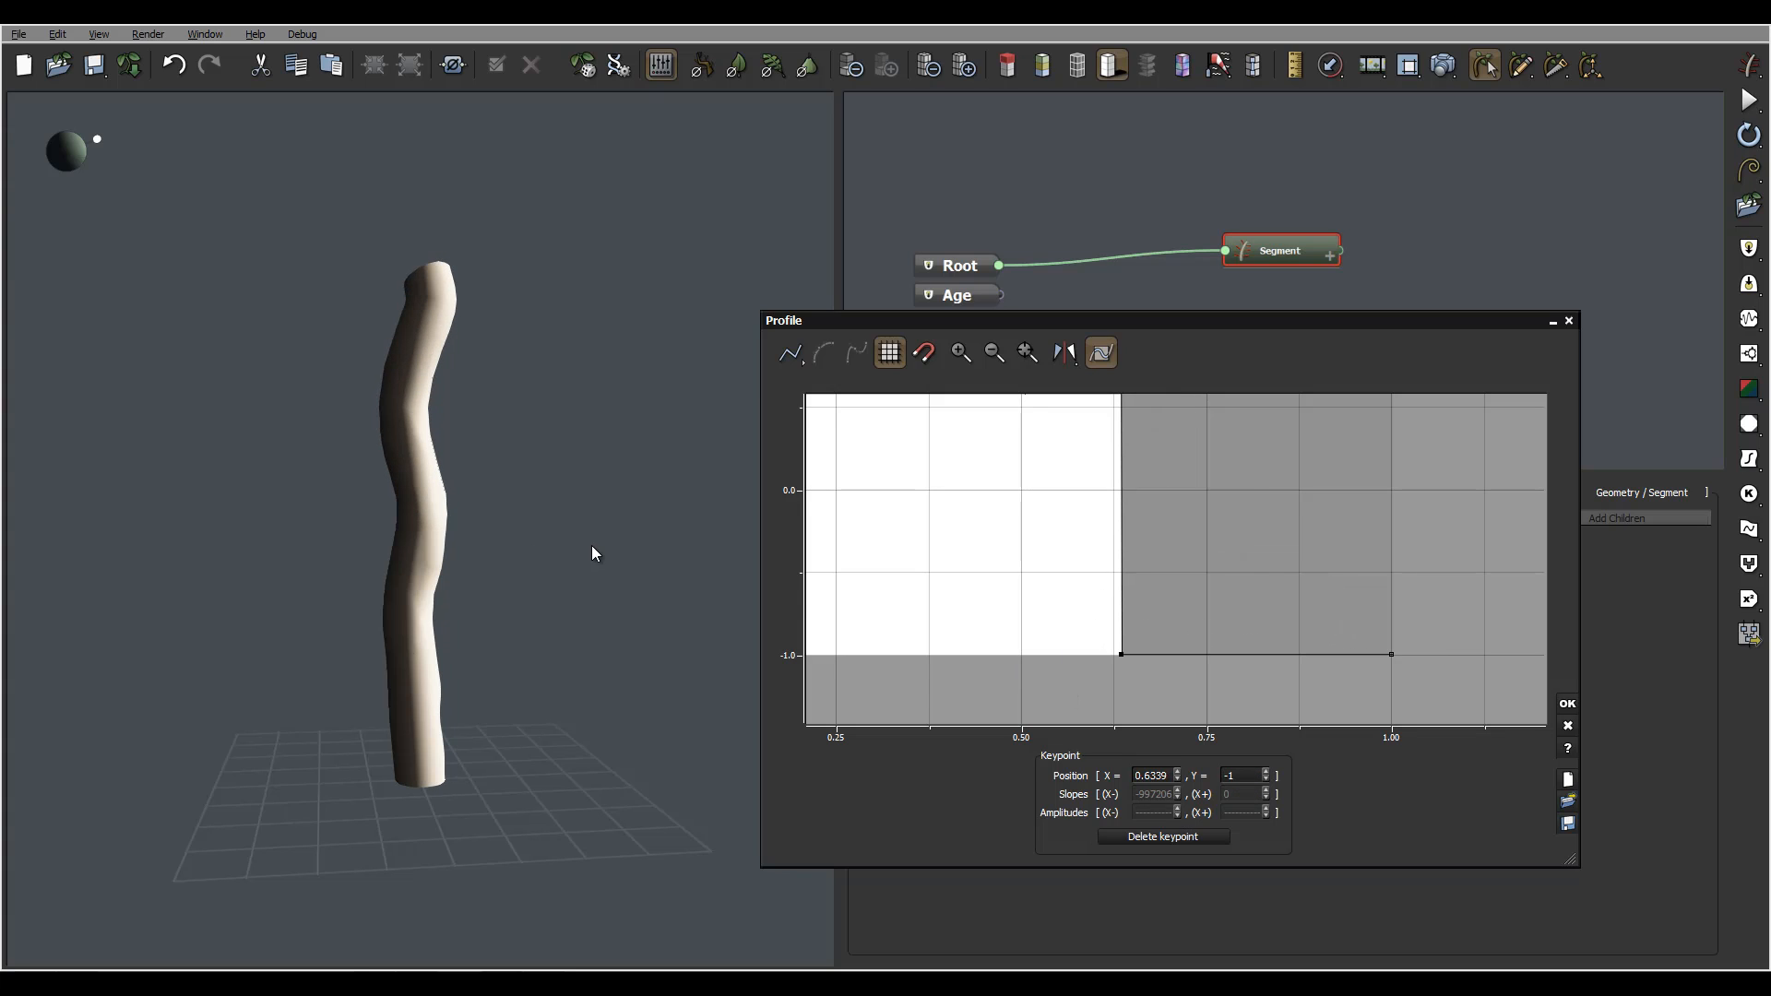
Shift the Make planar profile's drop from 1 to -1 to about X 0.38 and apply the curve.
middle_click_drag(1184, 501, 1389, 629)
left_click_drag(1322, 456, 1134, 454)
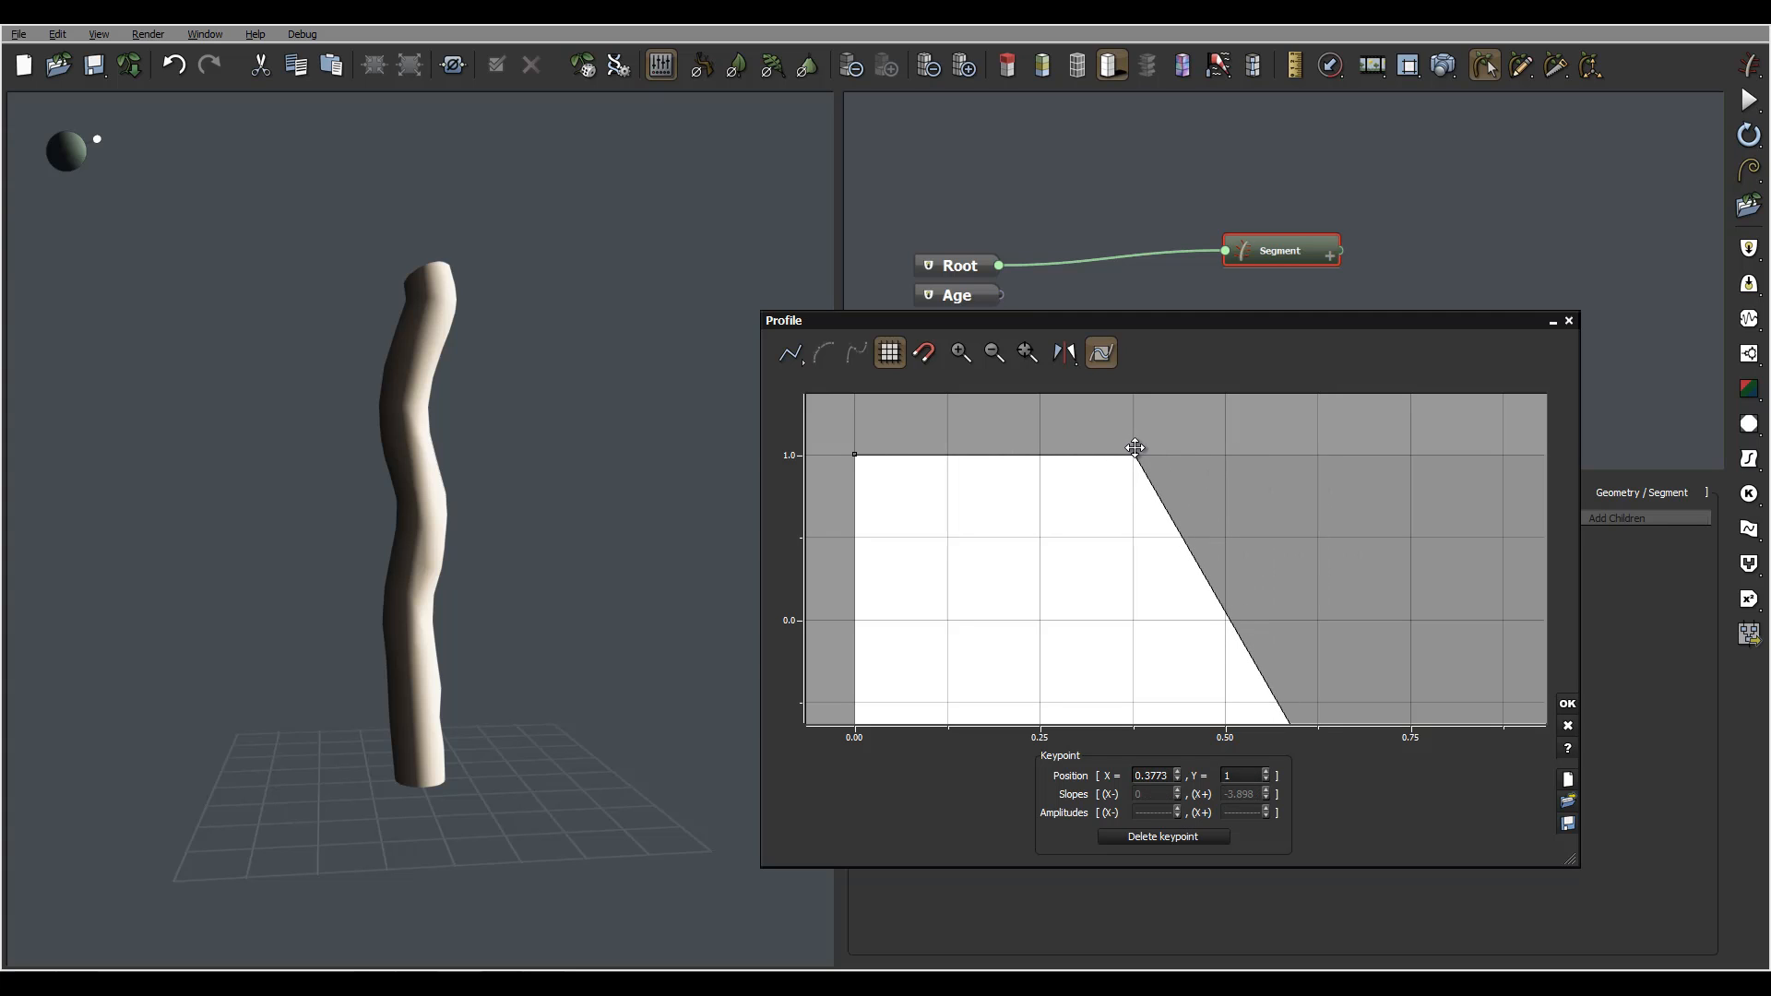
middle_click_drag(1374, 609, 1330, 494)
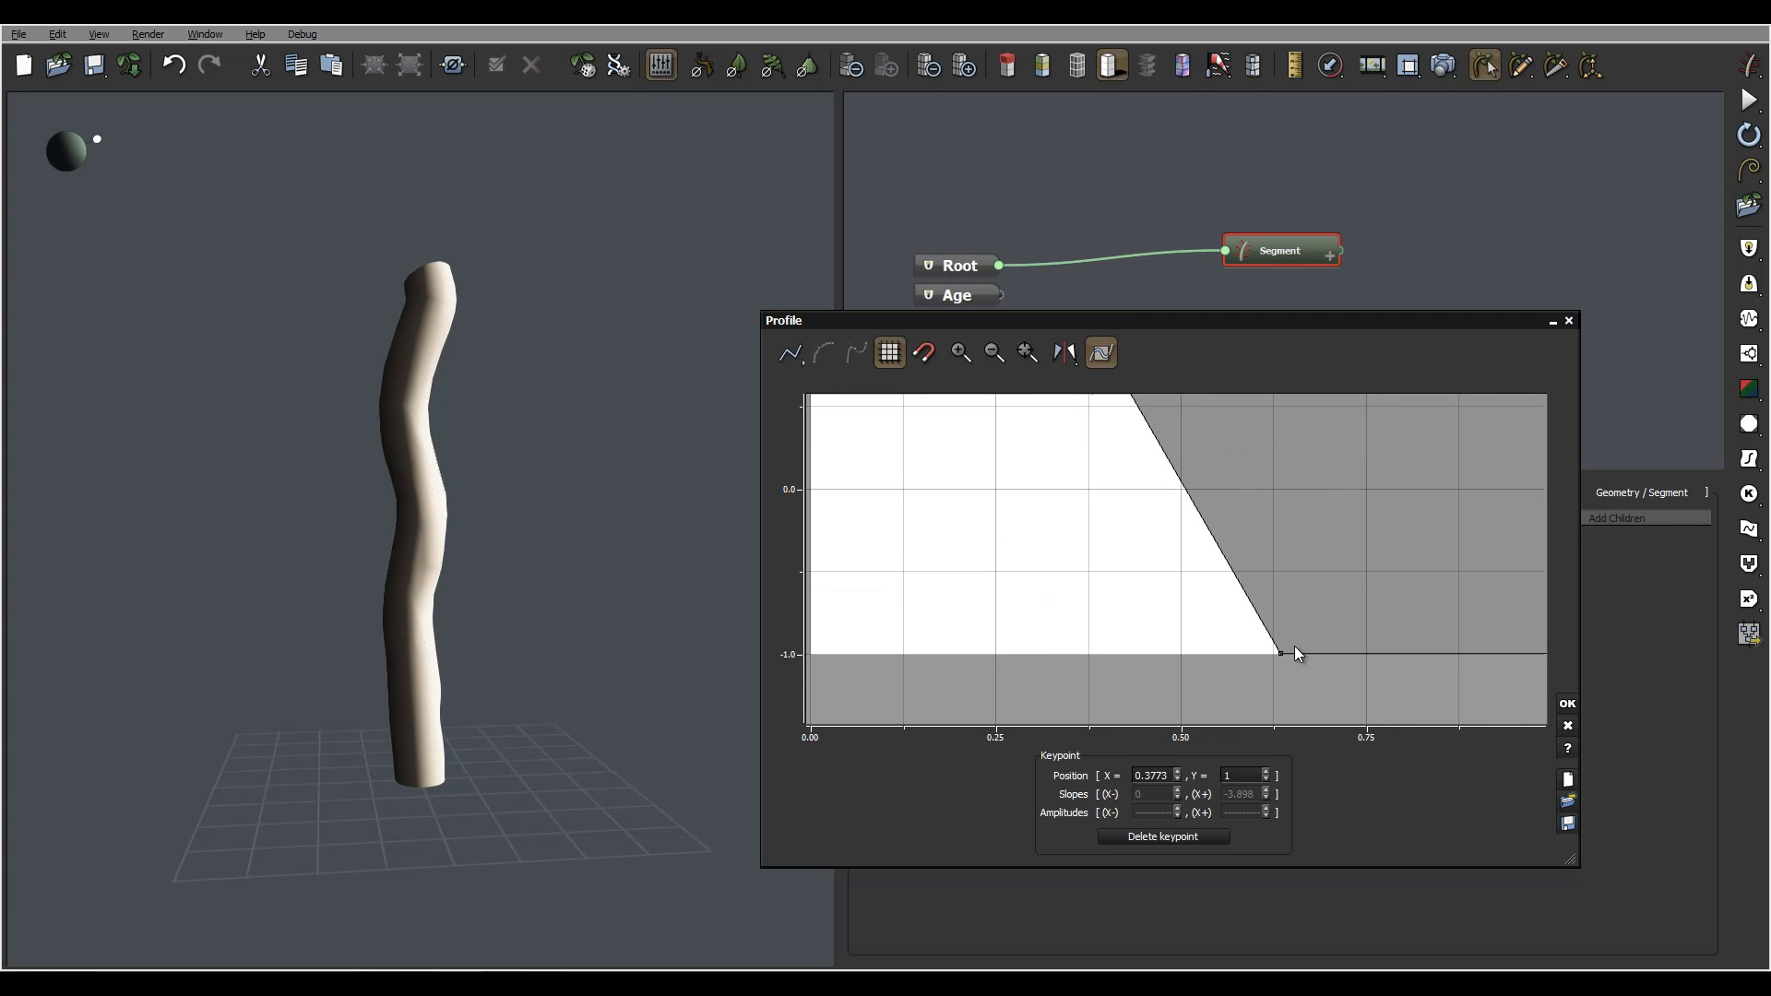
left_click_drag(1279, 653, 873, 676)
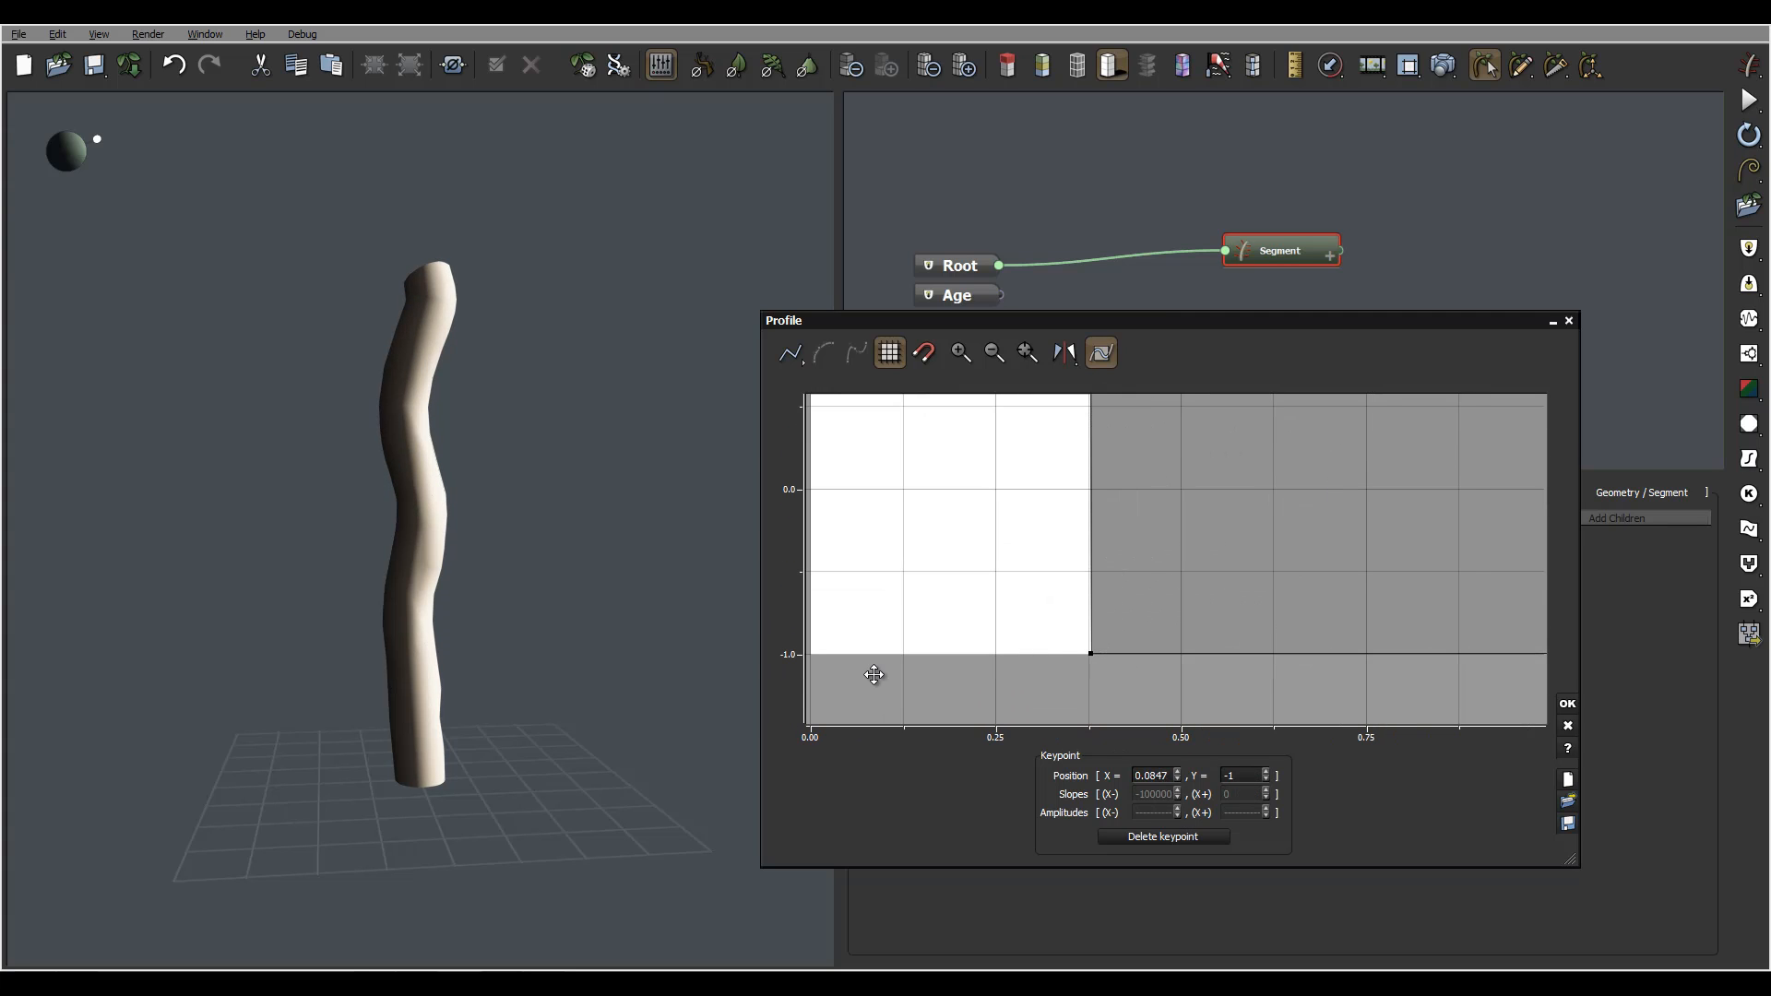
left_click(1567, 703)
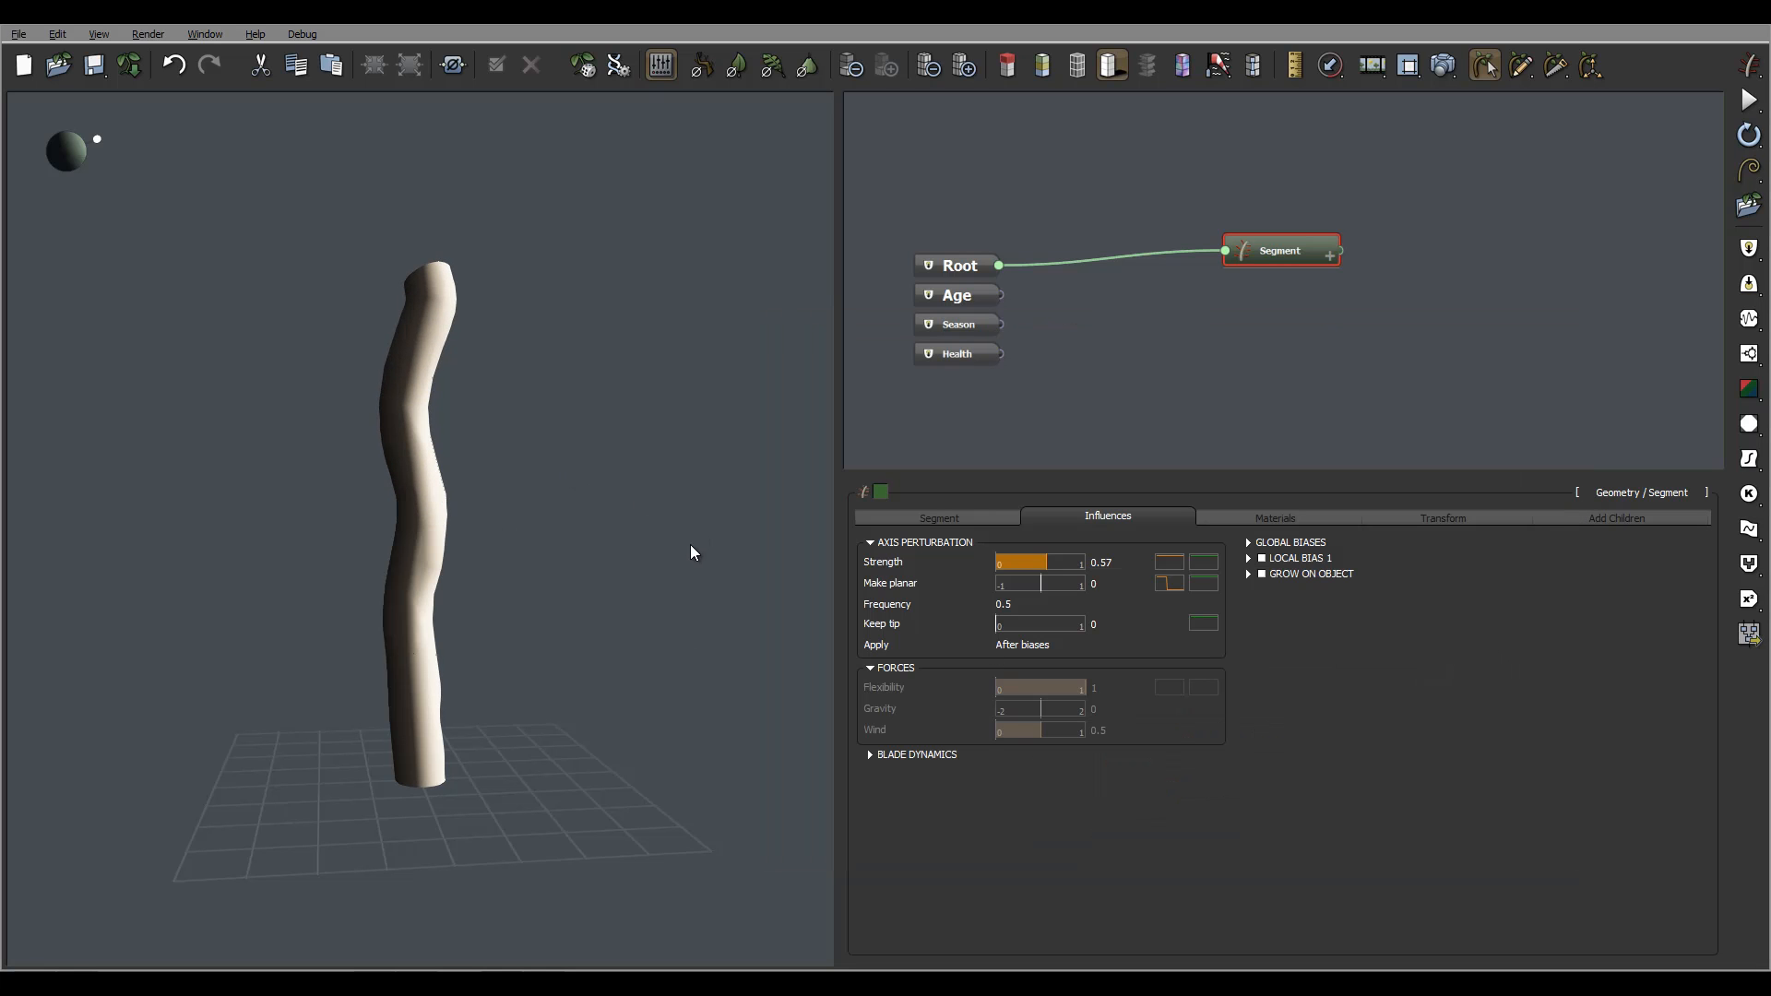
Reshape the axis perturbation Strength profile so it stays at 1 up to about X 0.5 and is 0 beyond, and apply it.
left_click_drag(474, 521, 576, 567)
left_click(1167, 560)
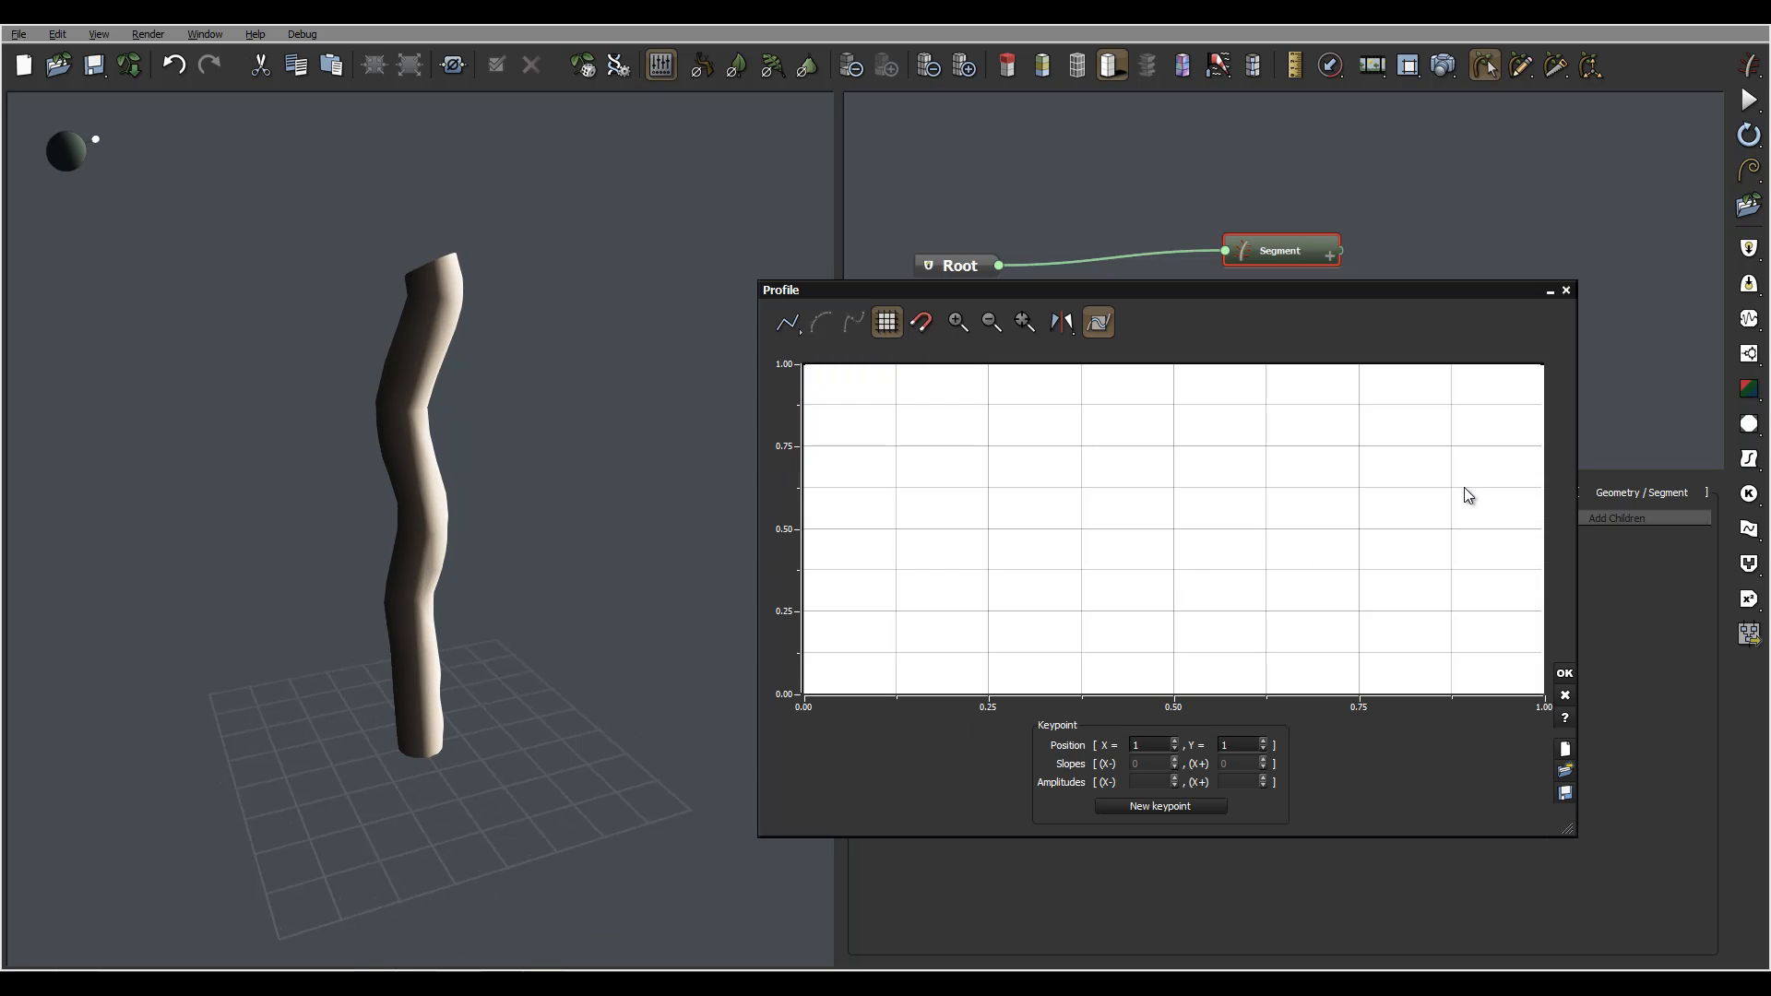
left_click(1111, 450)
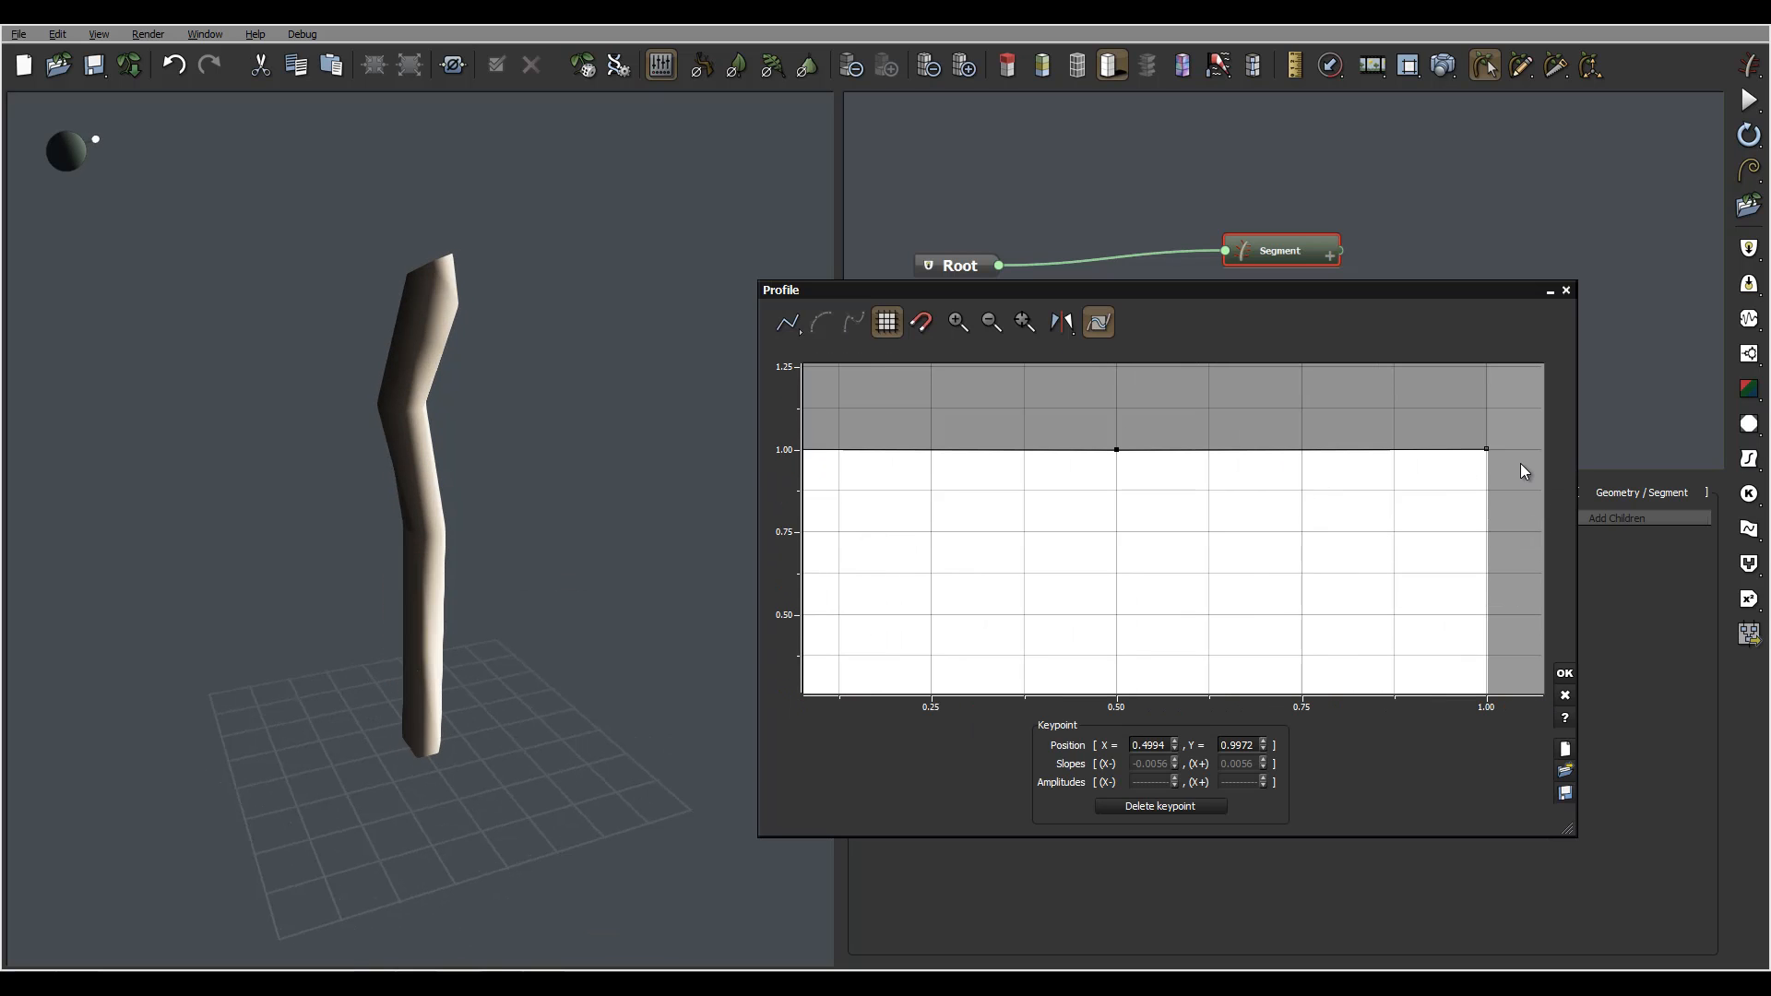
left_click_drag(1375, 720, 1375, 722)
middle_click_drag(1404, 536, 1407, 404)
double_click(1323, 471)
left_click_drag(1199, 564, 1027, 680)
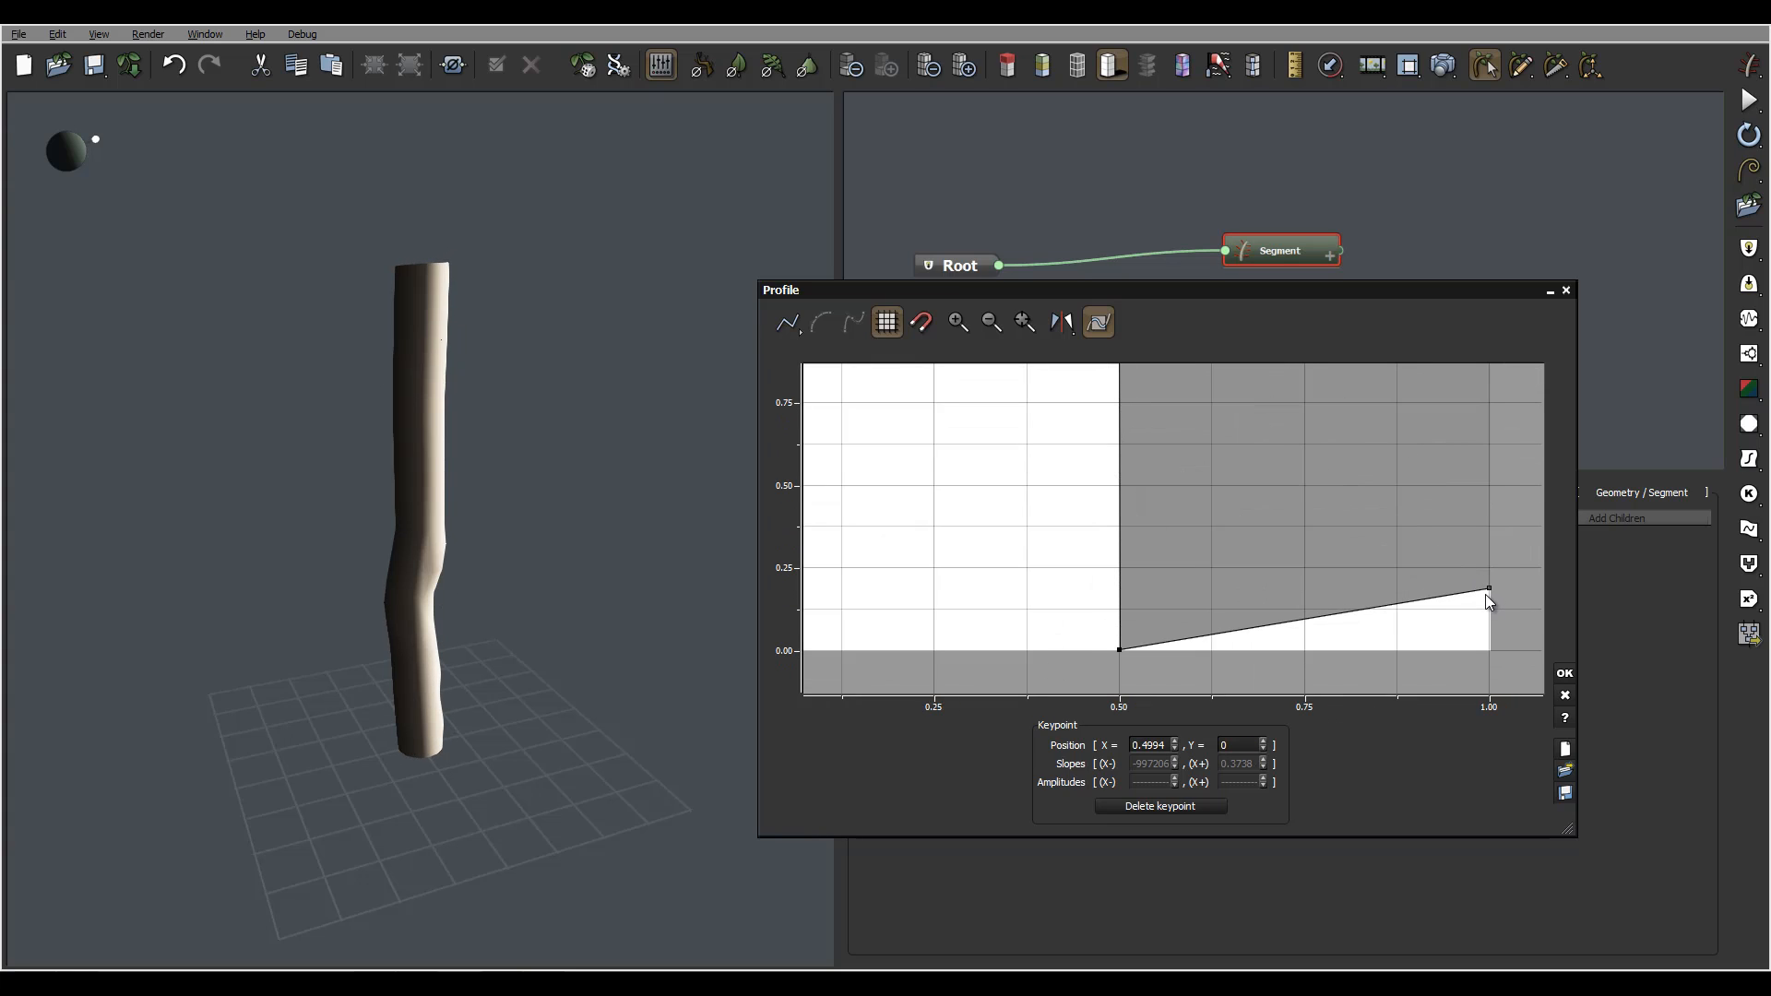
left_click_drag(1487, 589, 1564, 672)
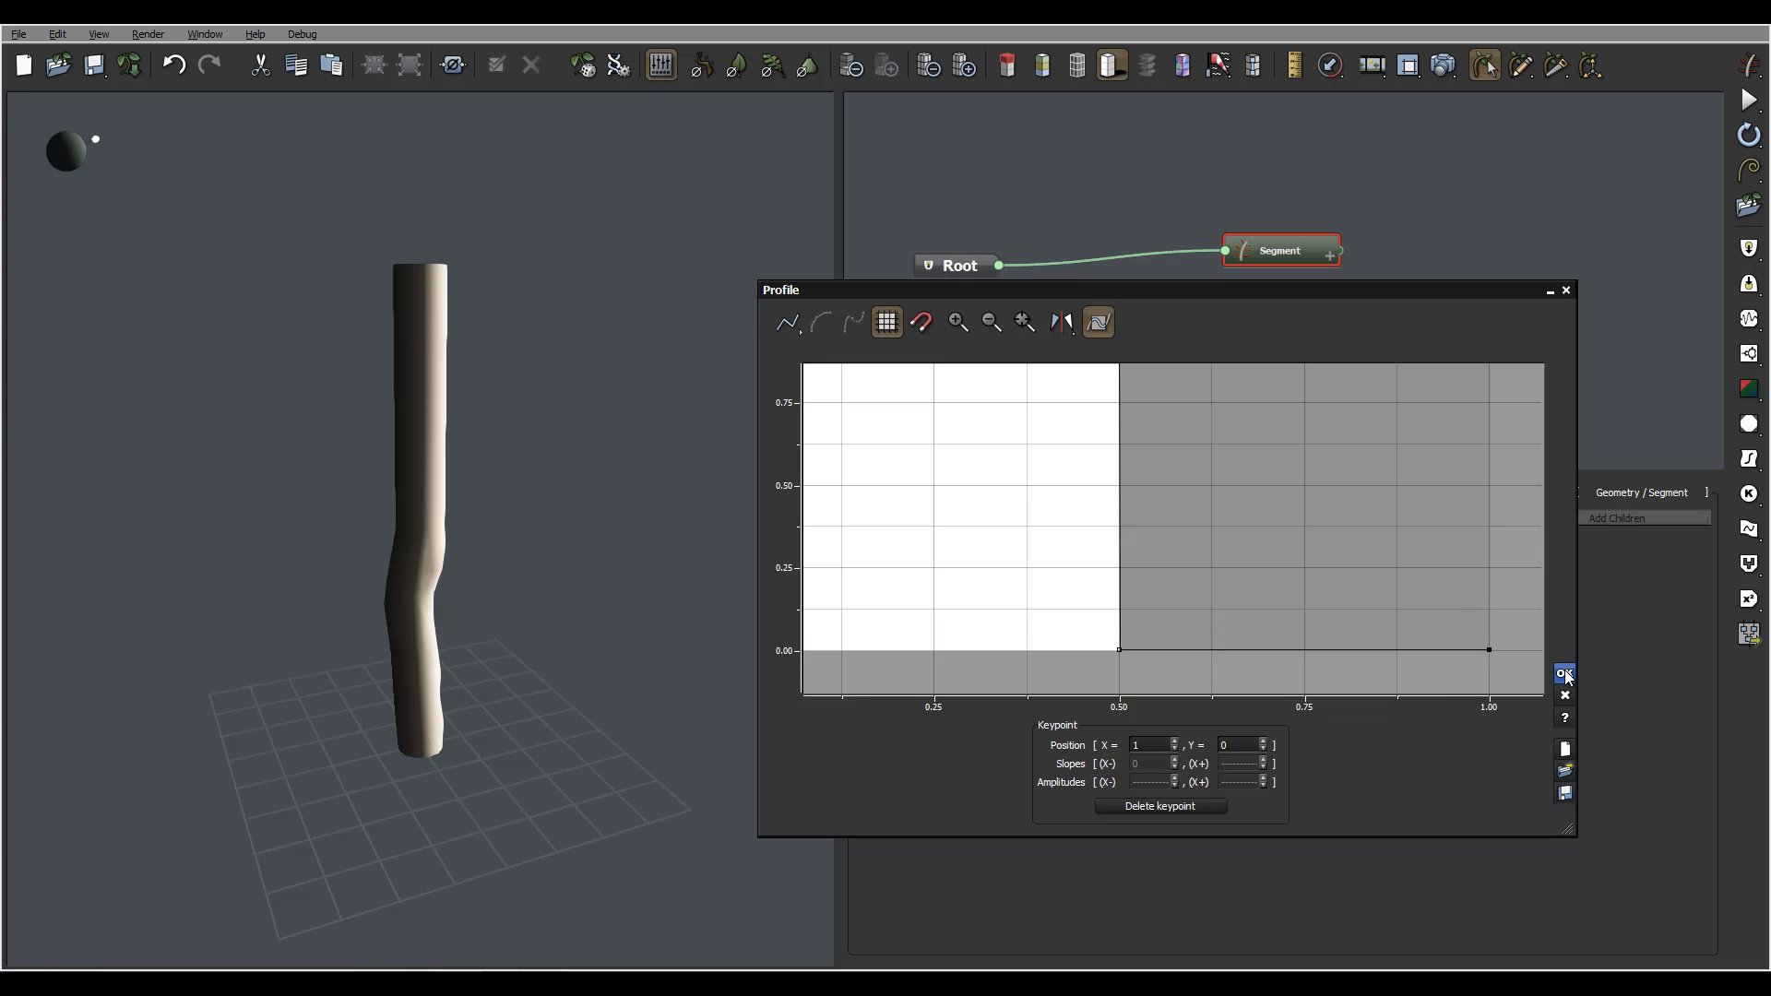
left_click(1564, 673)
Check the segment's bending from several sides and reset the filter curves of Strength and Make planar.
left_click_drag(823, 507, 454, 559)
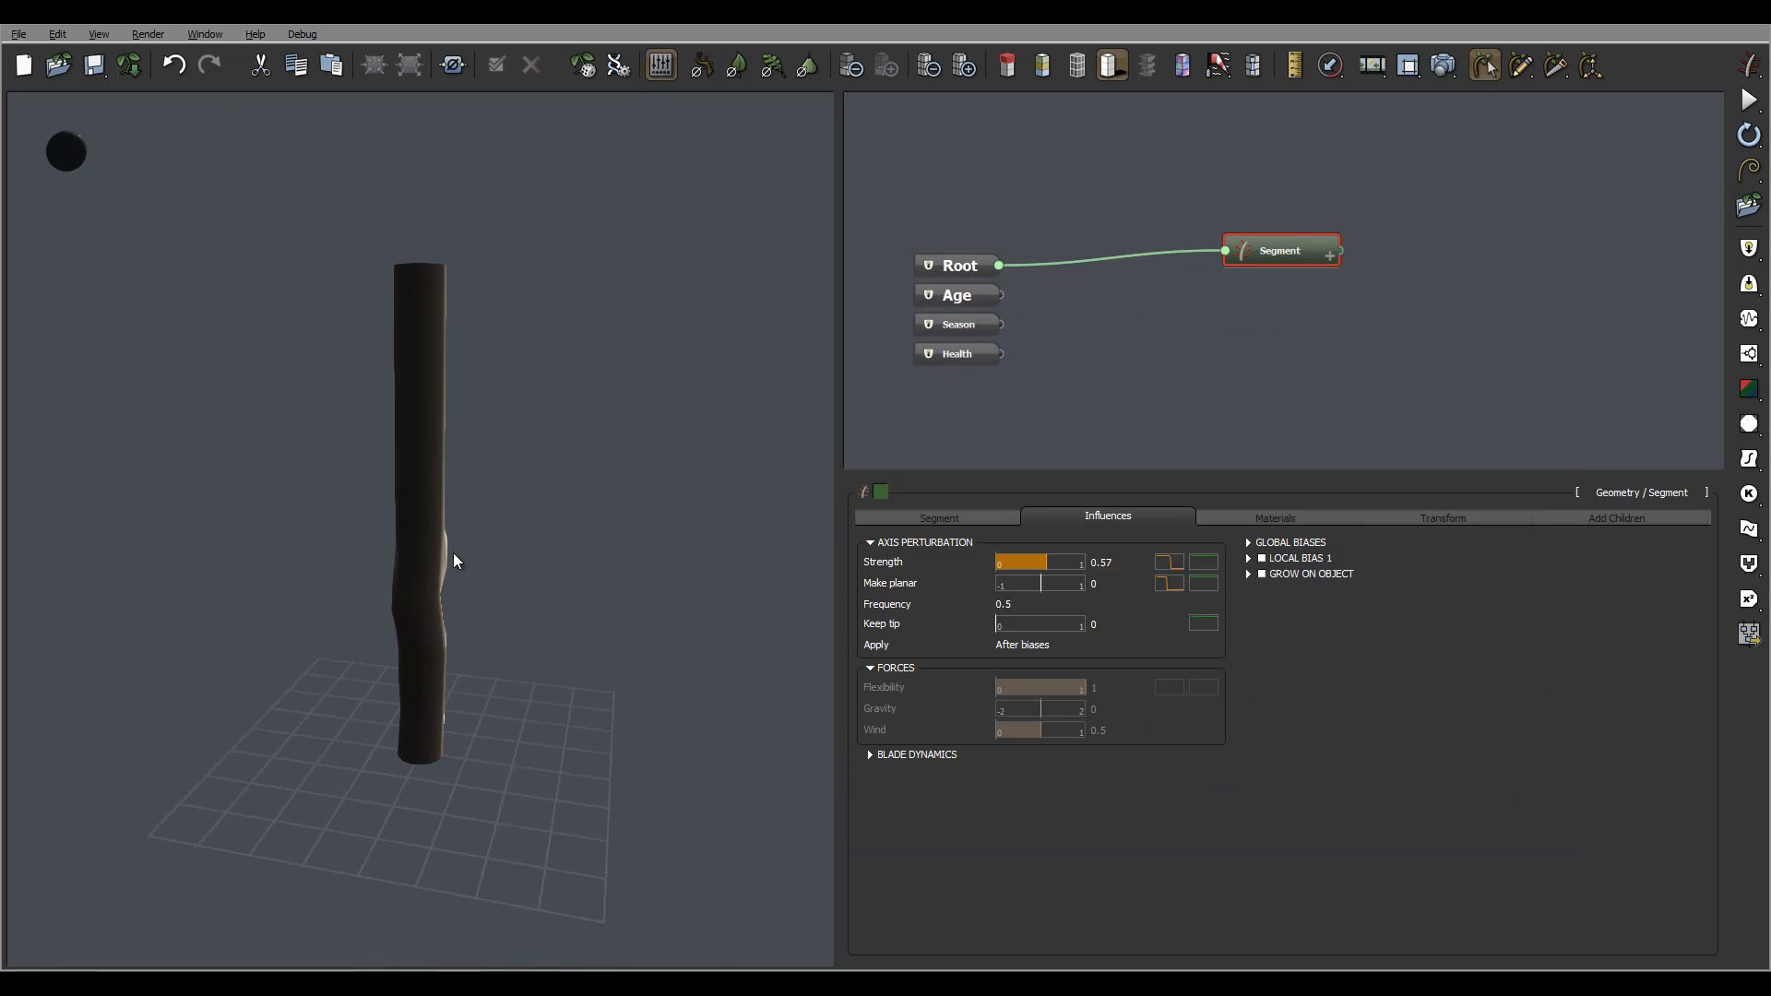
left_click_drag(624, 439, 442, 536)
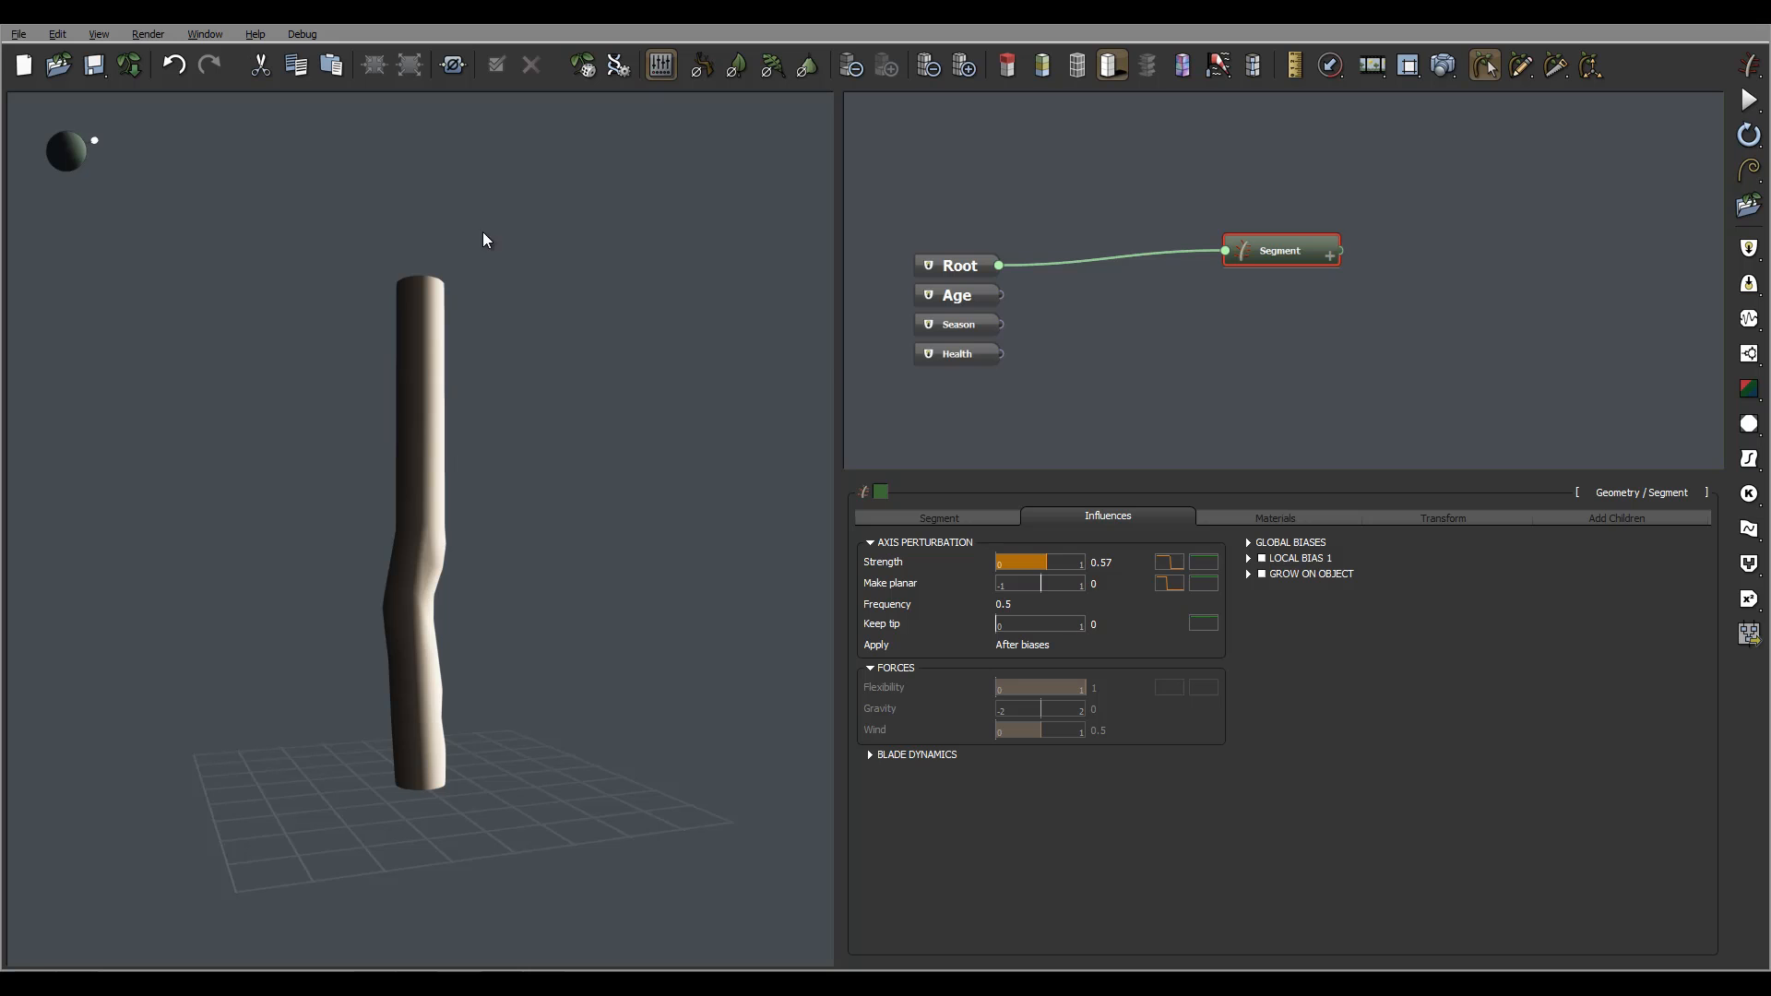
mouse_move(483, 240)
left_mouse_down()
mouse_move(527, 410)
mouse_move(396, 399)
mouse_move(514, 391)
mouse_move(750, 301)
mouse_move(727, 415)
mouse_move(562, 502)
mouse_move(681, 450)
left_mouse_up()
right_click(1165, 559)
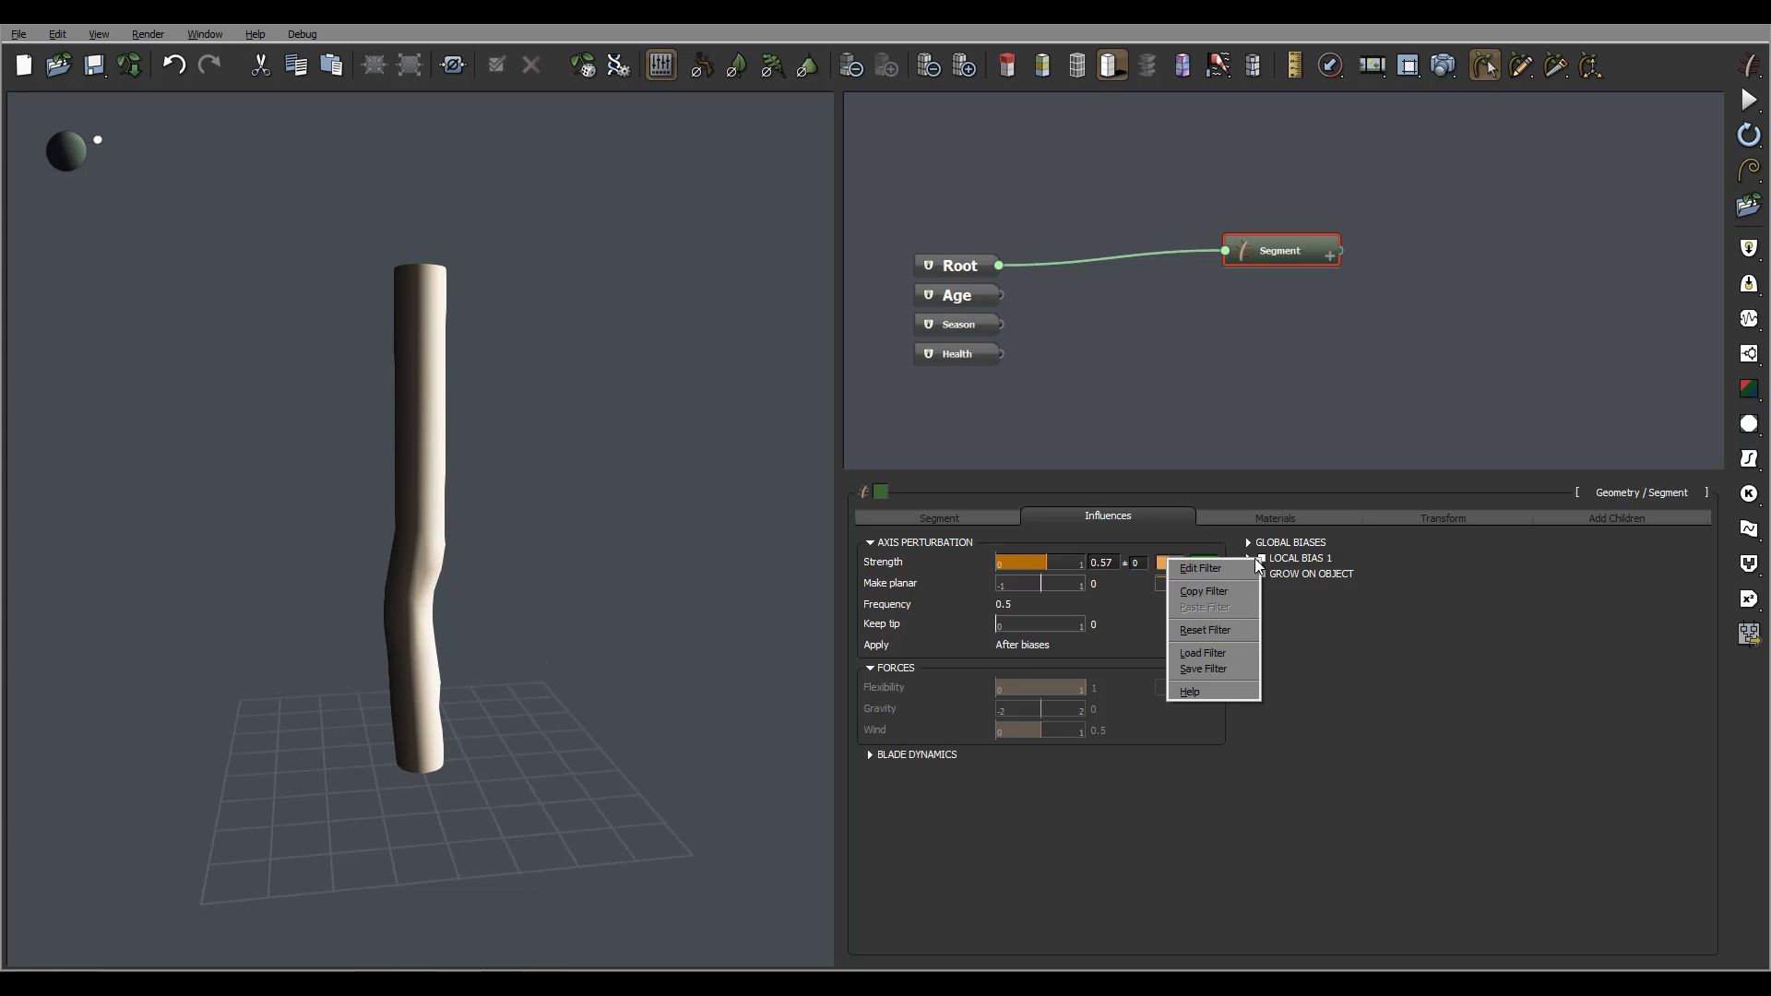
left_click(1225, 627)
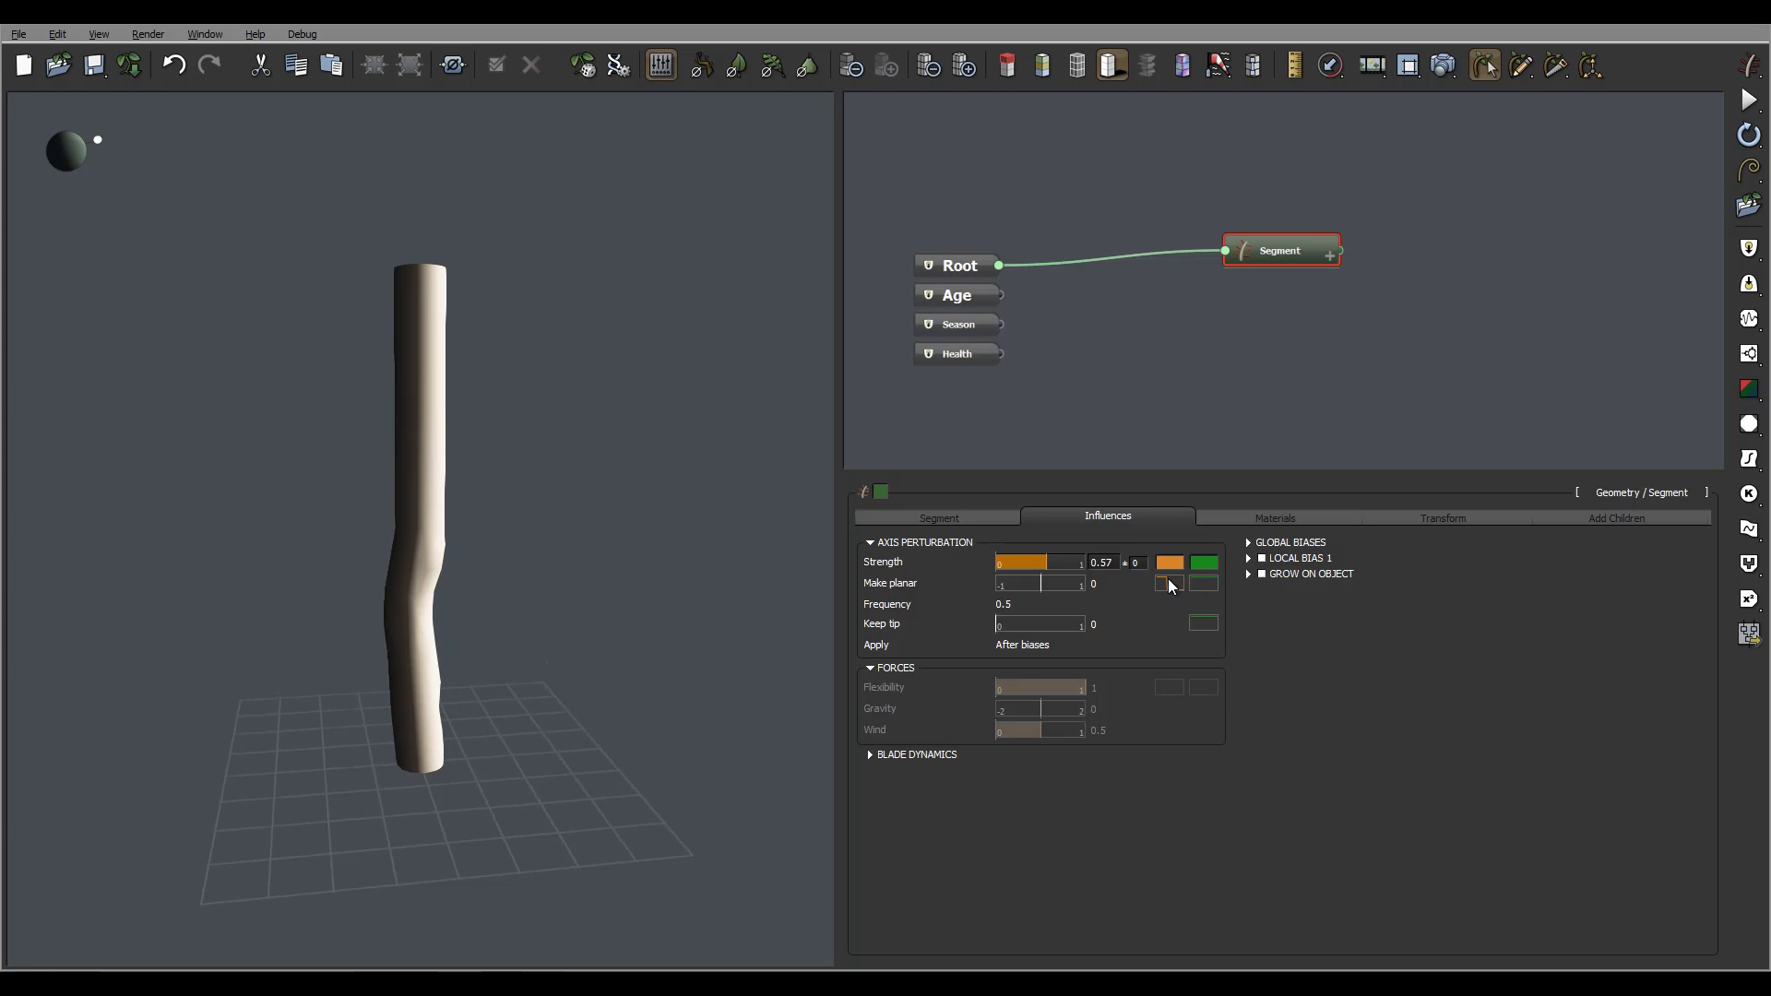
right_click(1165, 581)
left_click(1223, 650)
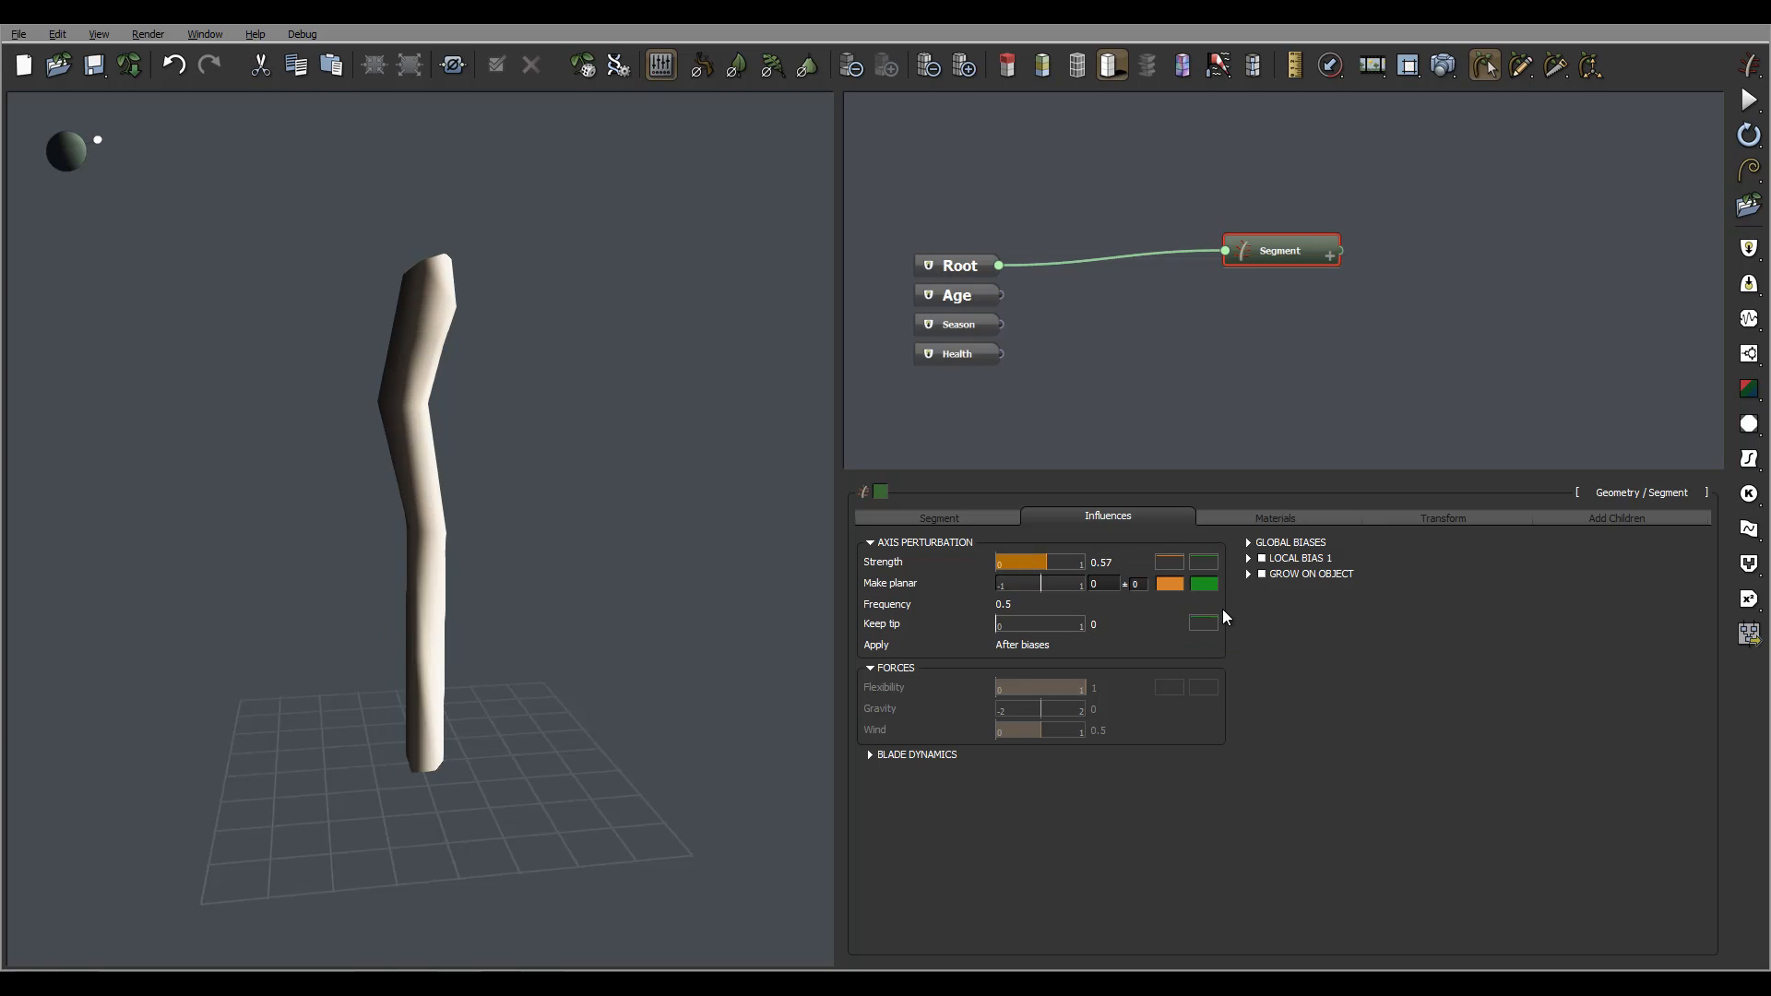
Try Keep tip values of 0.53 and 0.76 on the segment and finish with Keep tip at 0.18.
left_click(1011, 605)
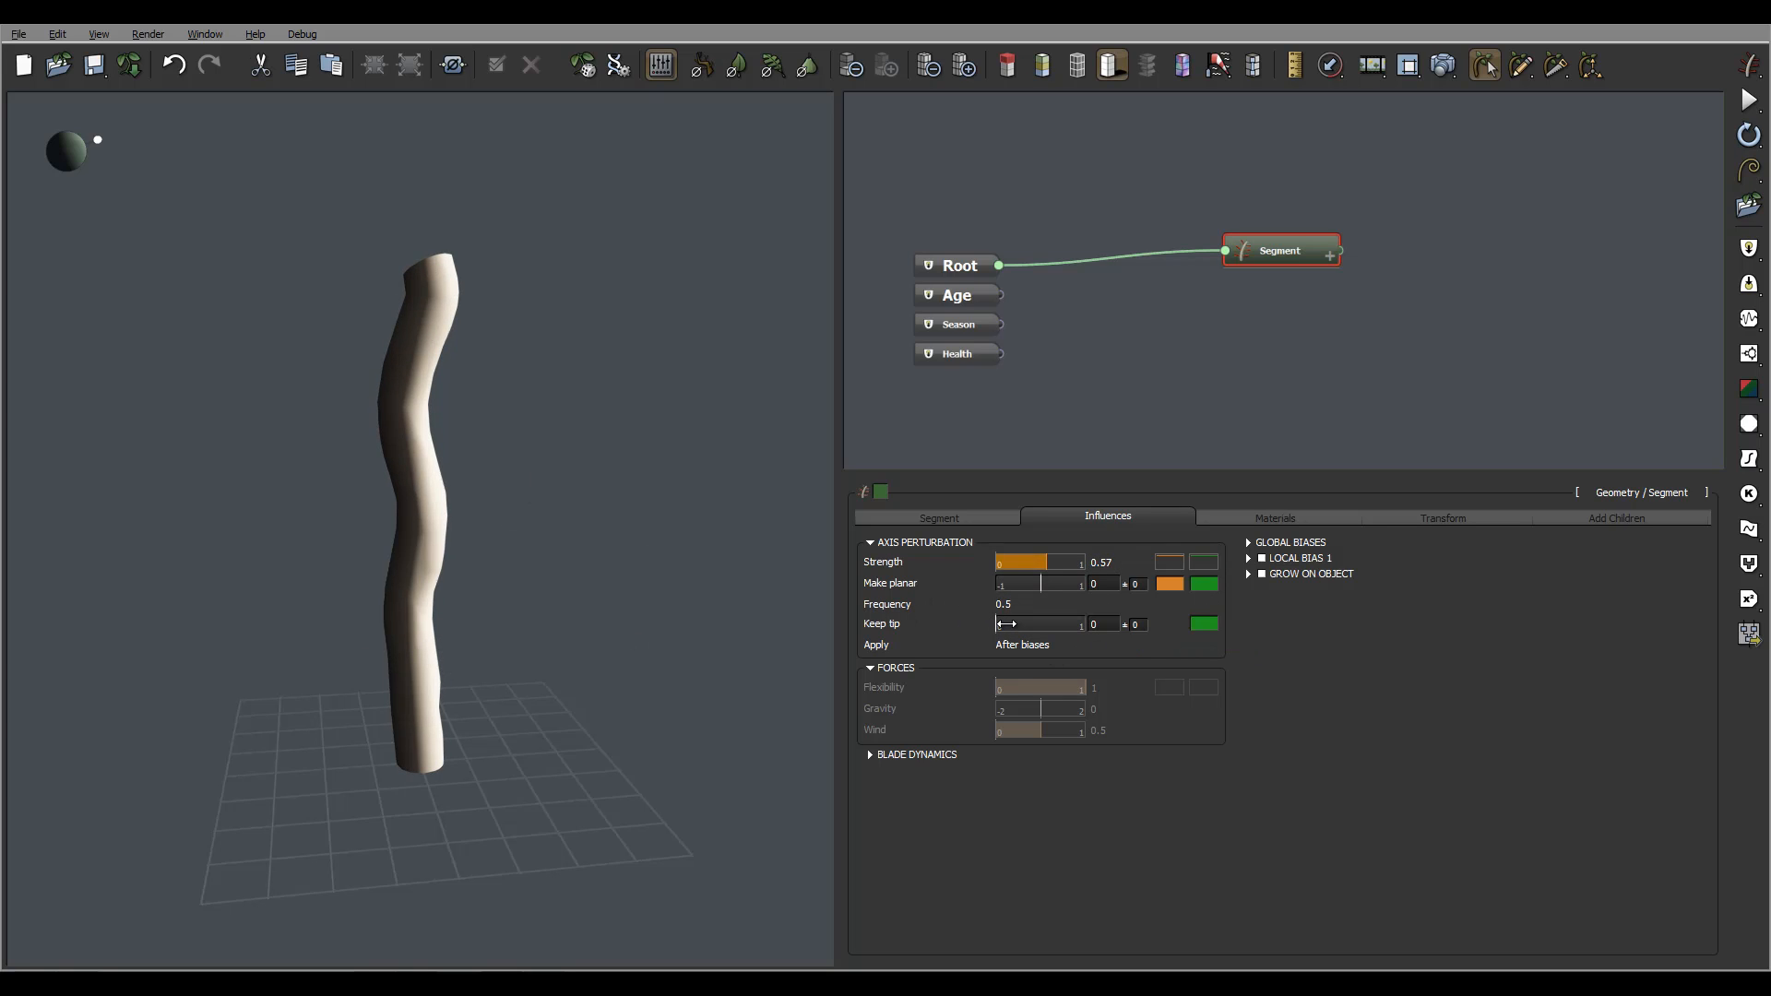
left_click_drag(1005, 625, 1042, 624)
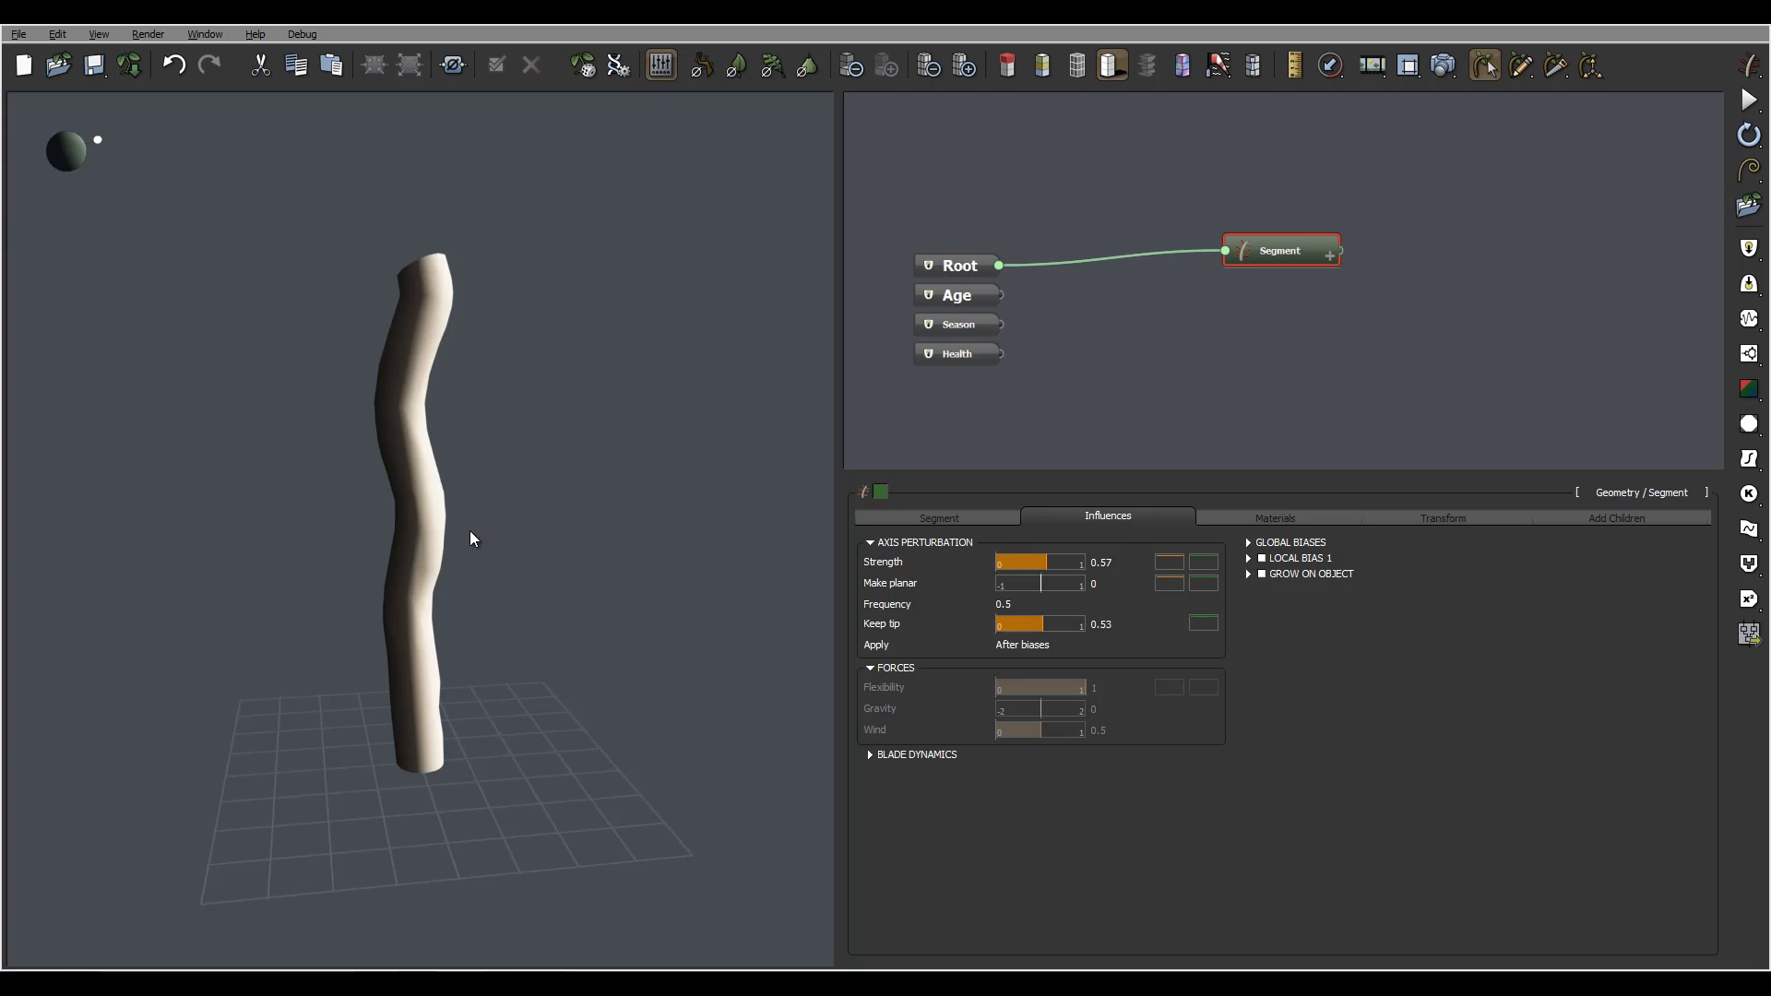
mouse_move(470, 531)
left_mouse_down()
mouse_move(516, 541)
mouse_move(493, 494)
left_mouse_up()
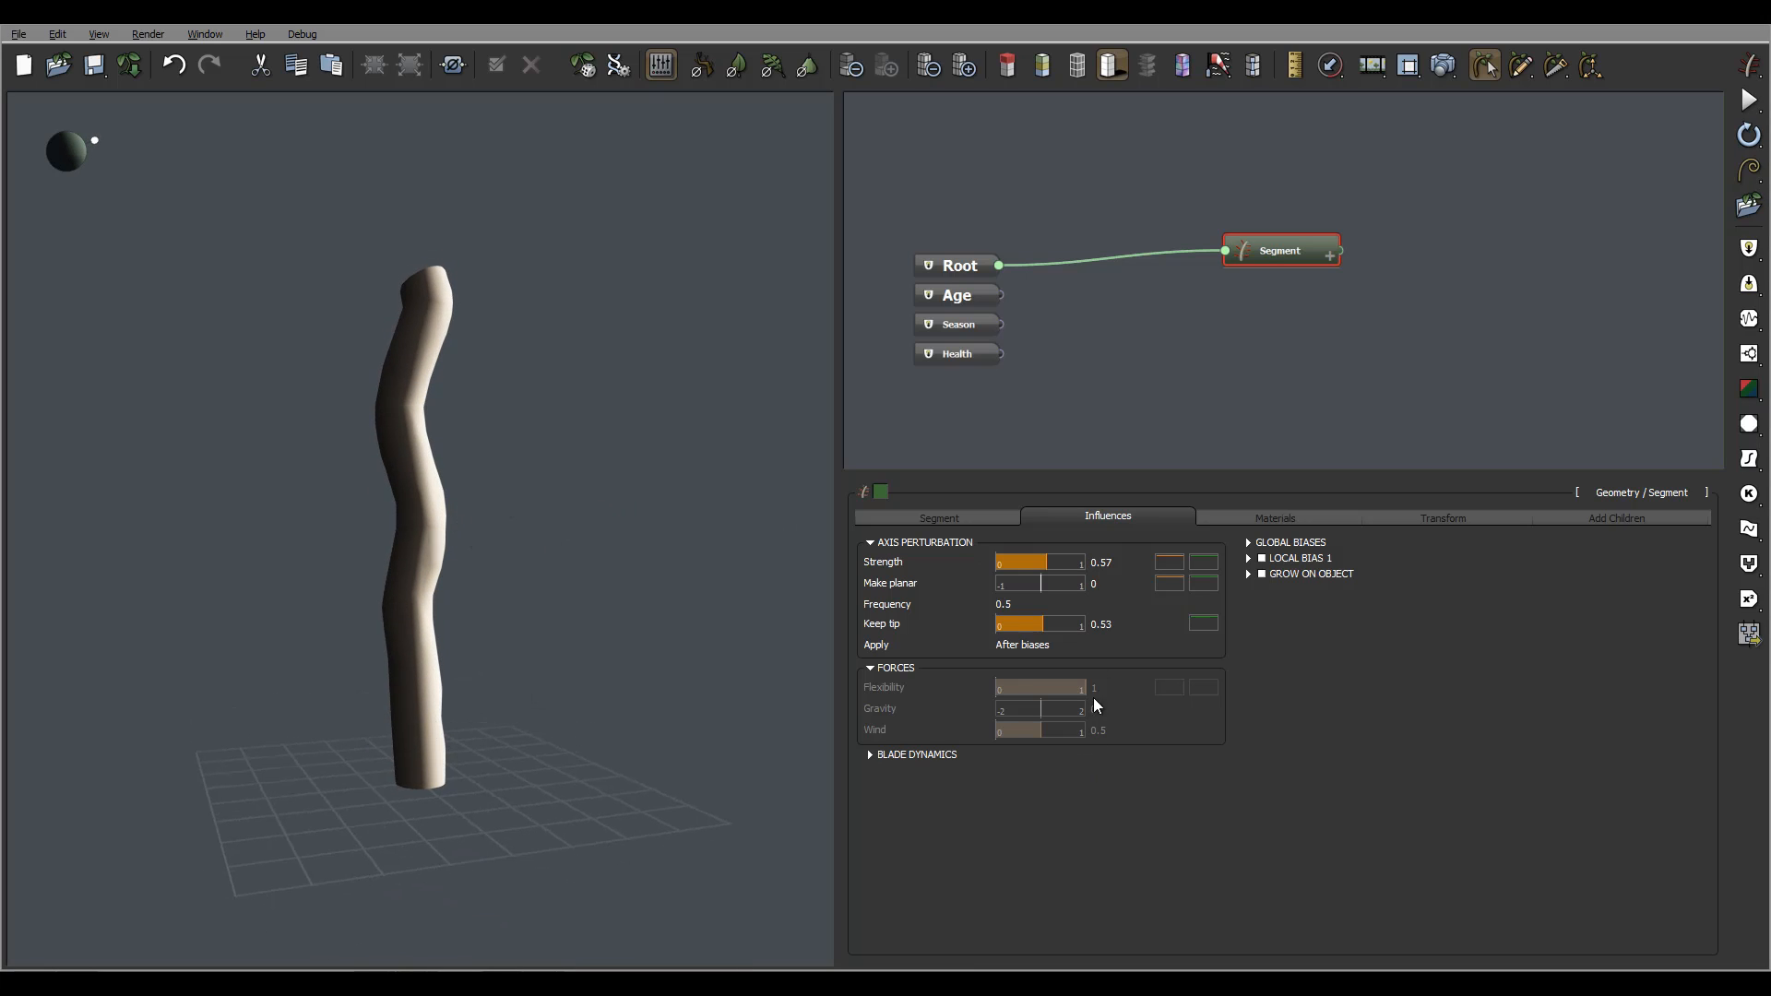
left_click_drag(1024, 621, 1075, 626)
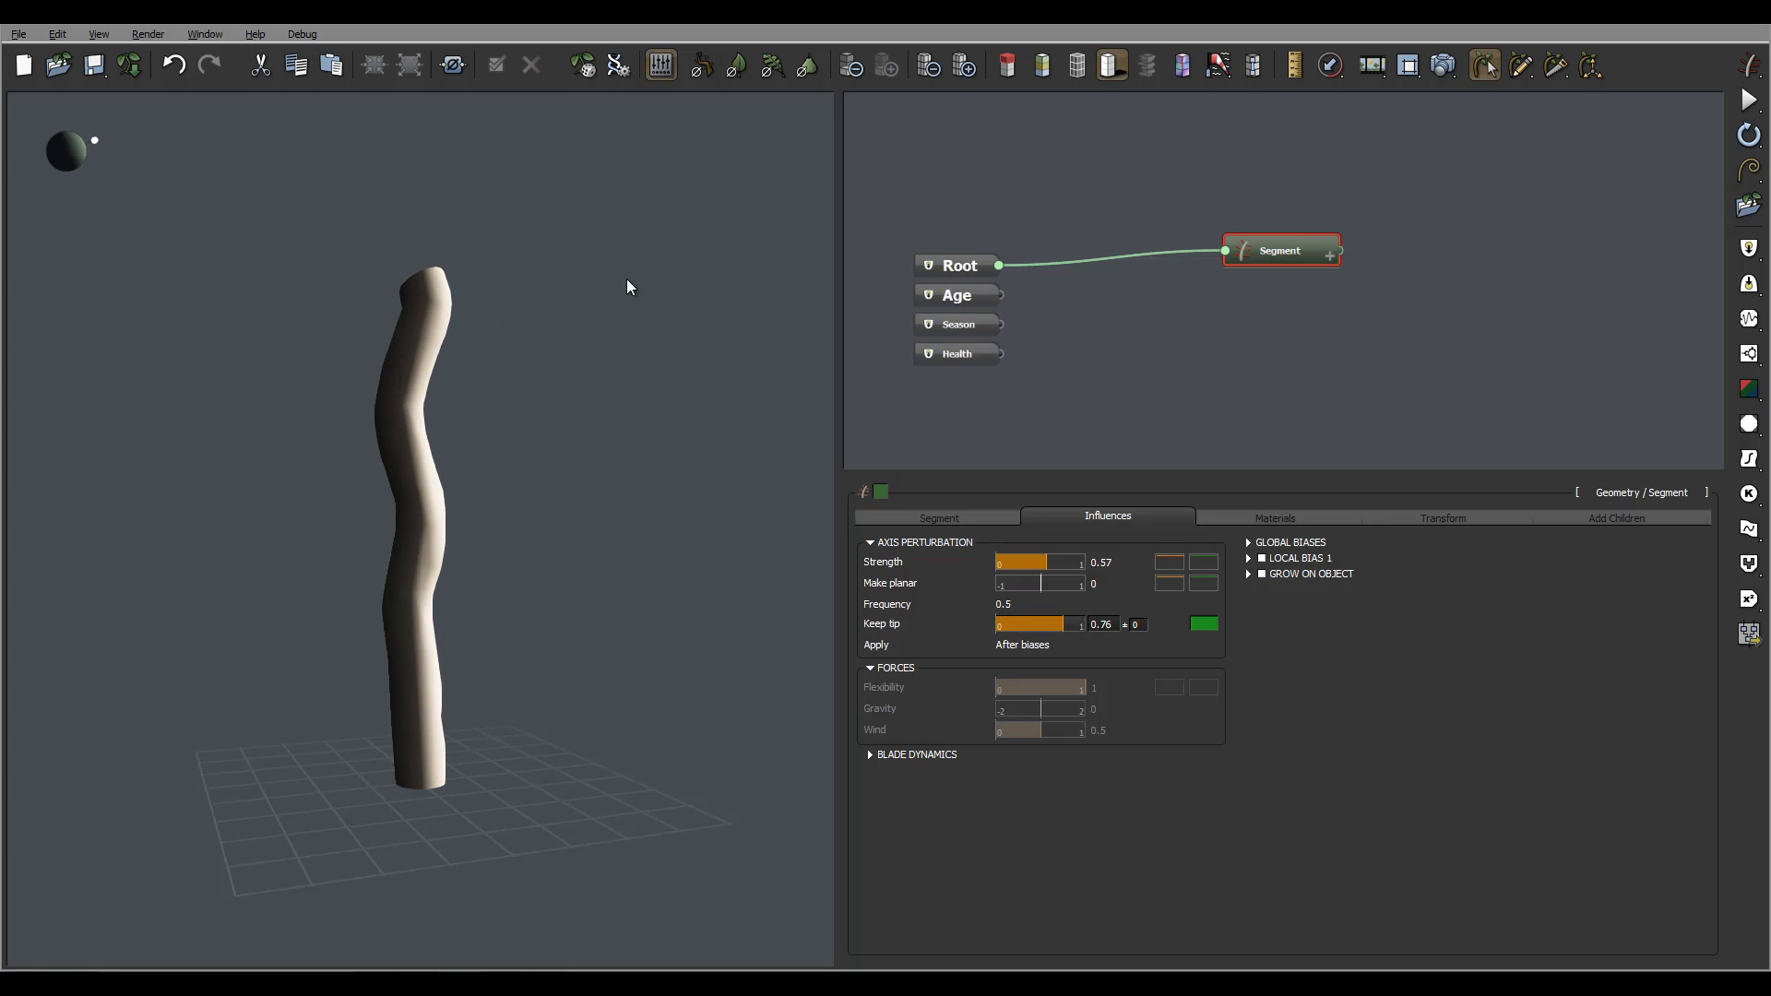
left_click_drag(1060, 625, 1048, 625)
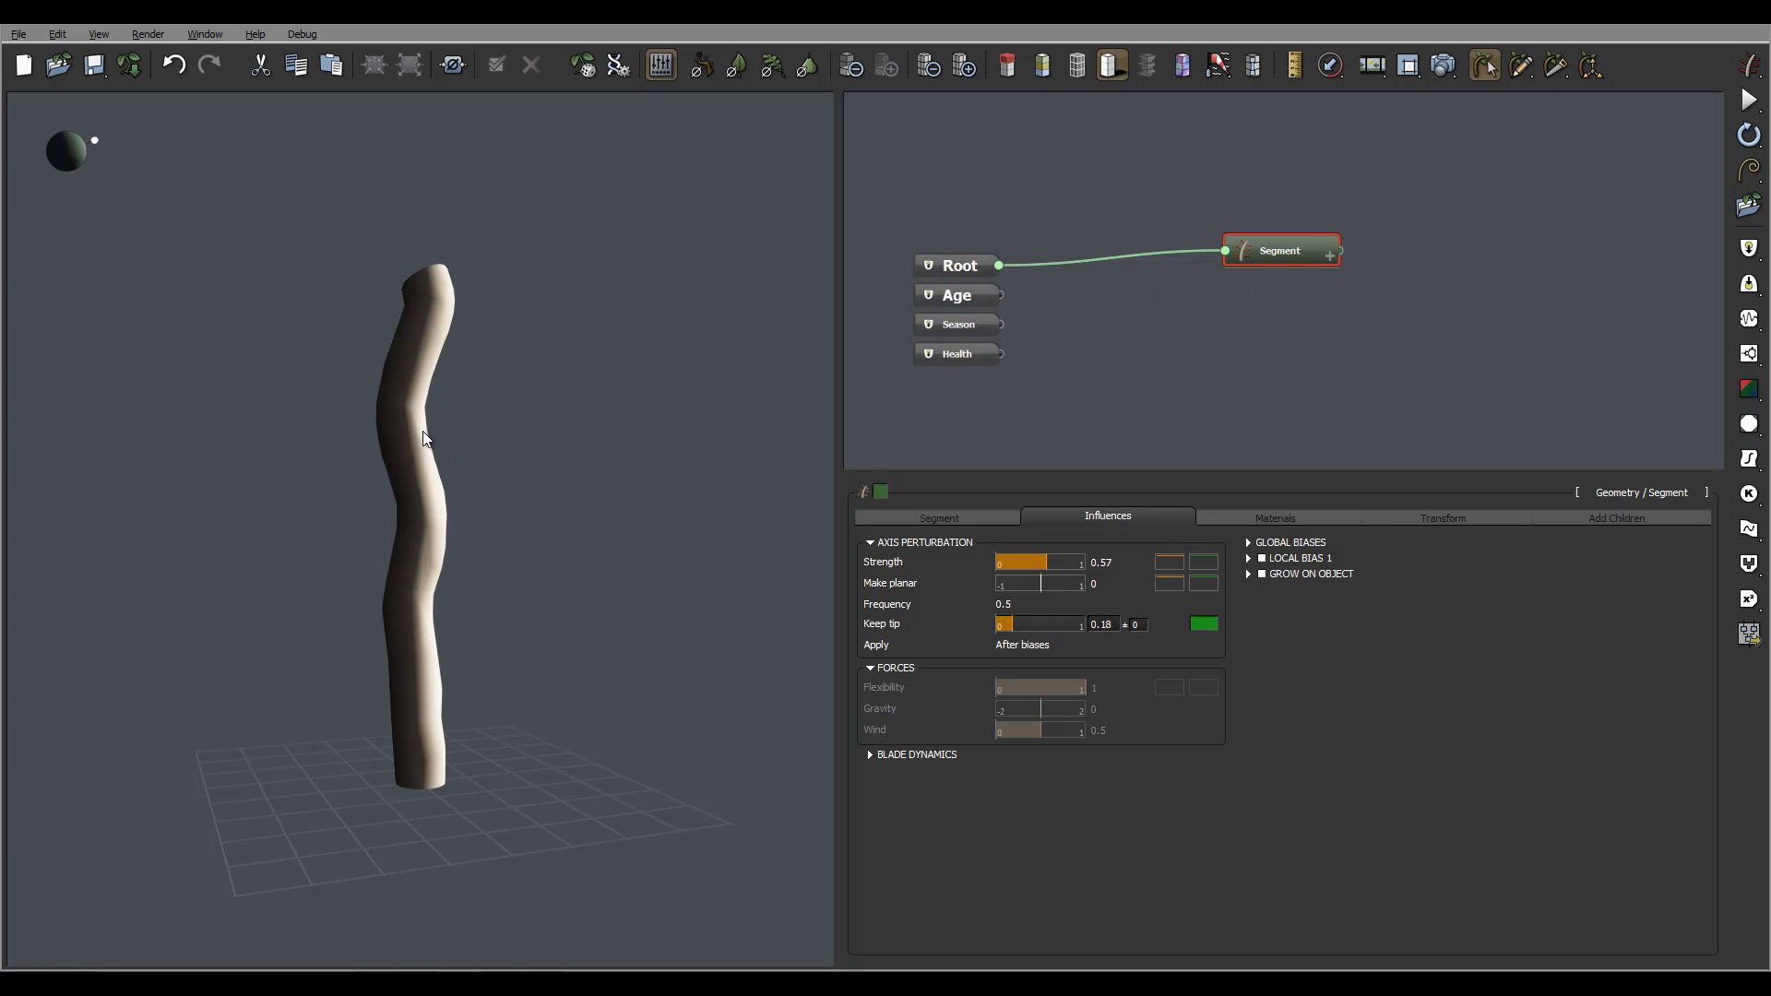
Add a second Segment node and connect it as a child of the first Segment to grow branches.
middle_click_drag(1375, 316, 1255, 346)
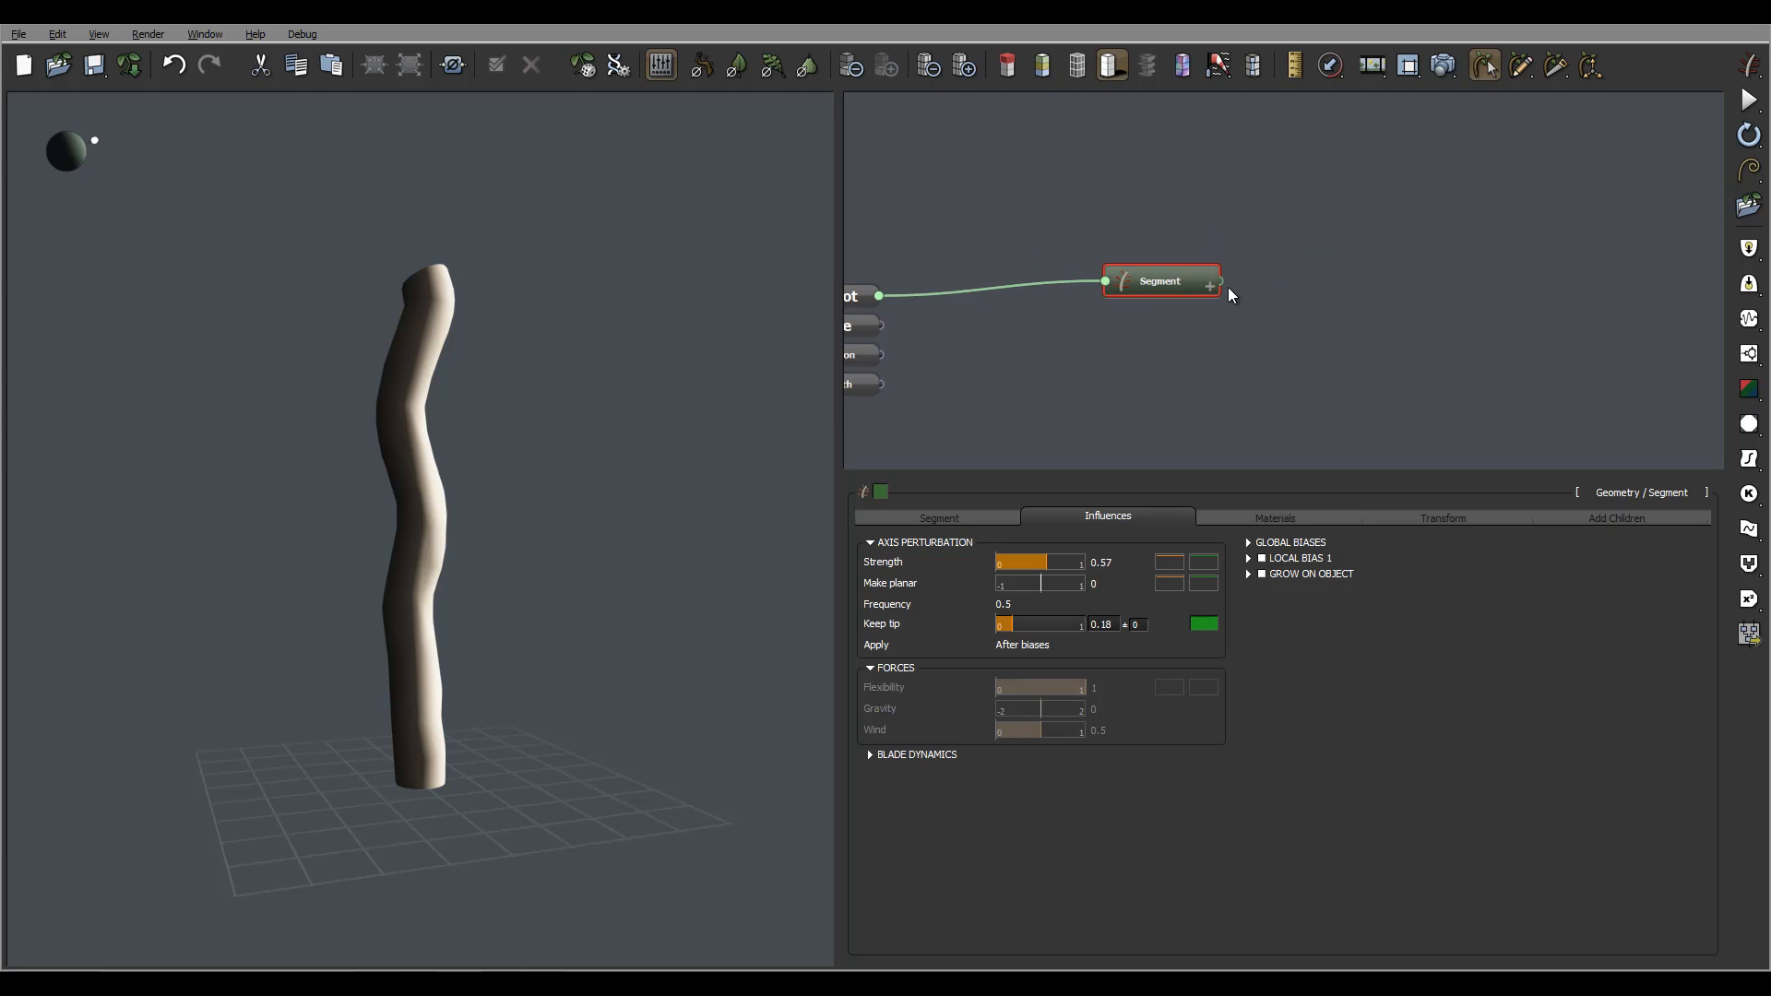
left_click_drag(1184, 281, 1026, 278)
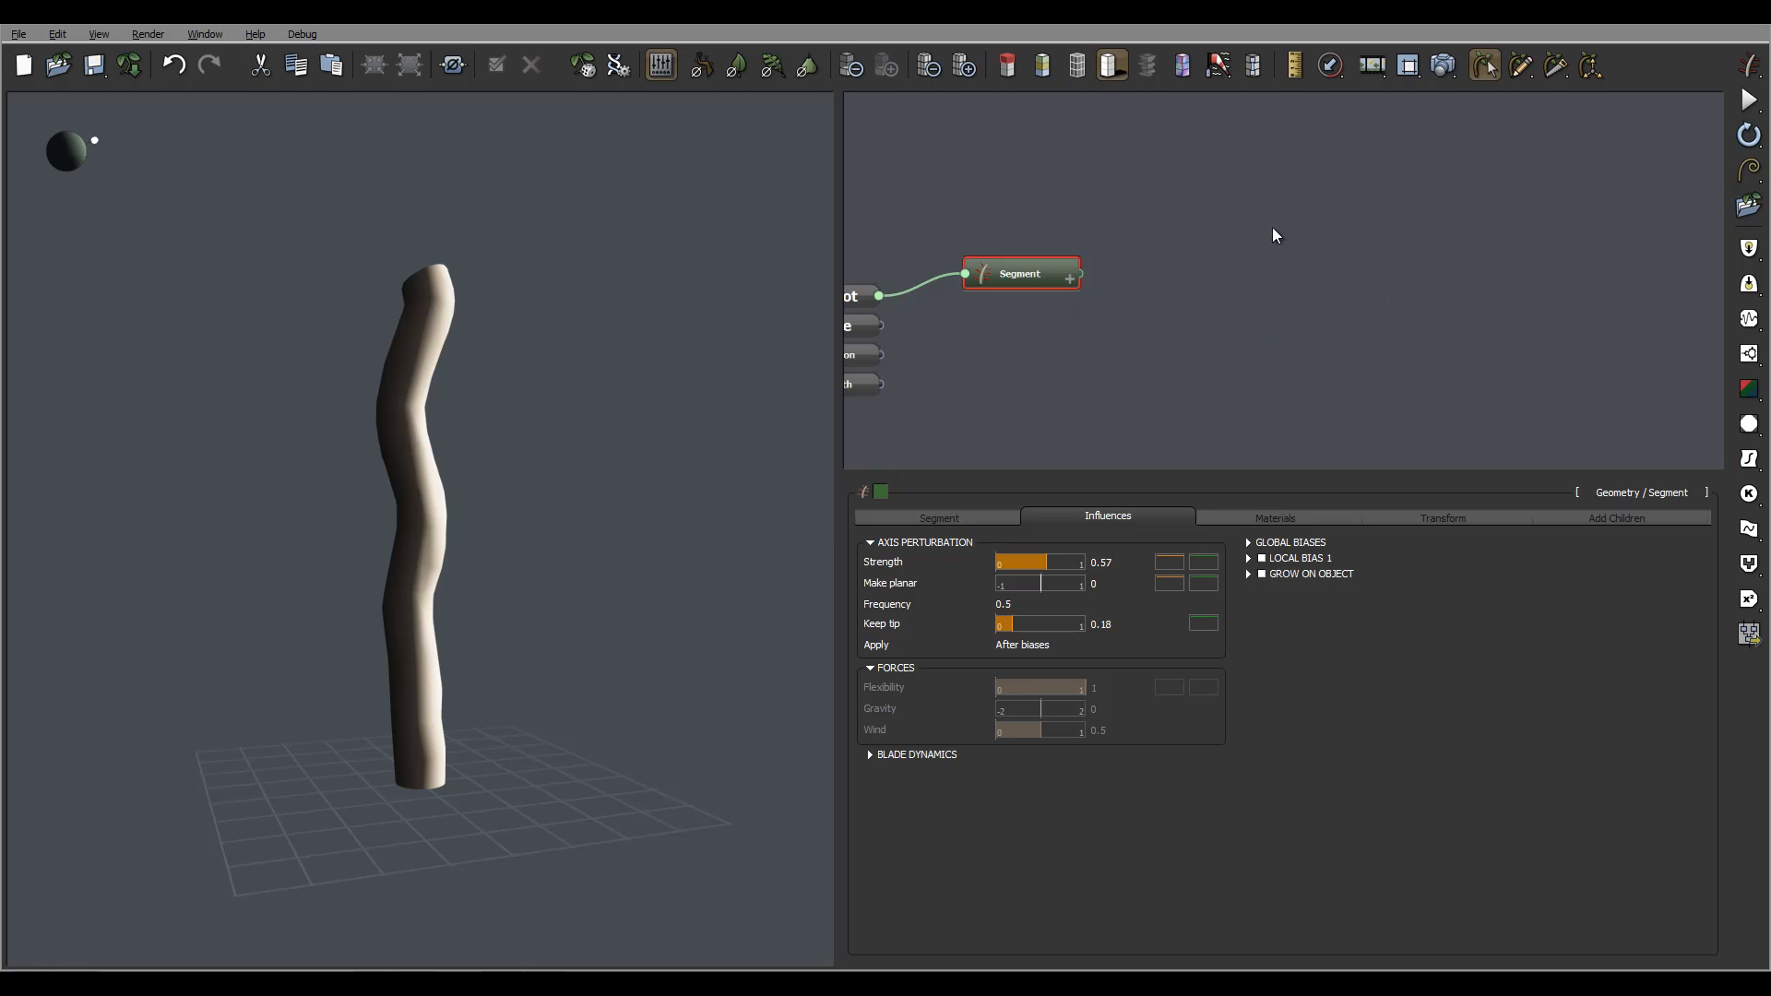
left_click(1284, 251)
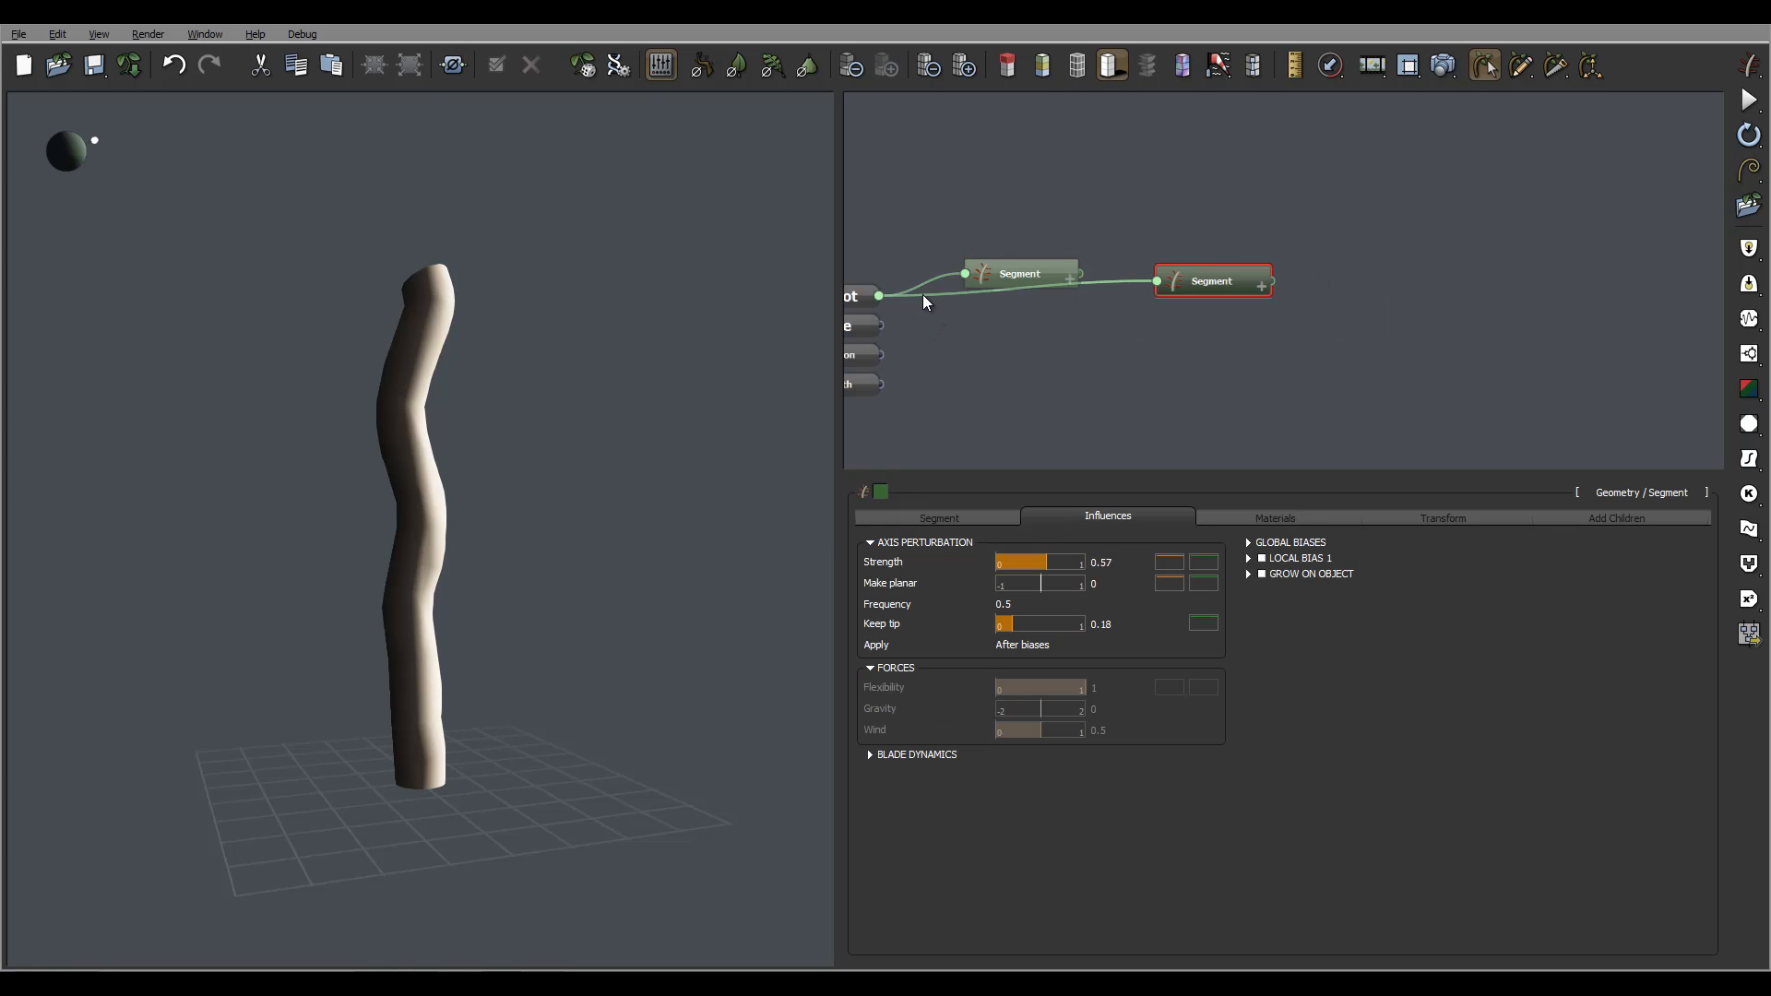
left_click_drag(1157, 281, 1081, 277)
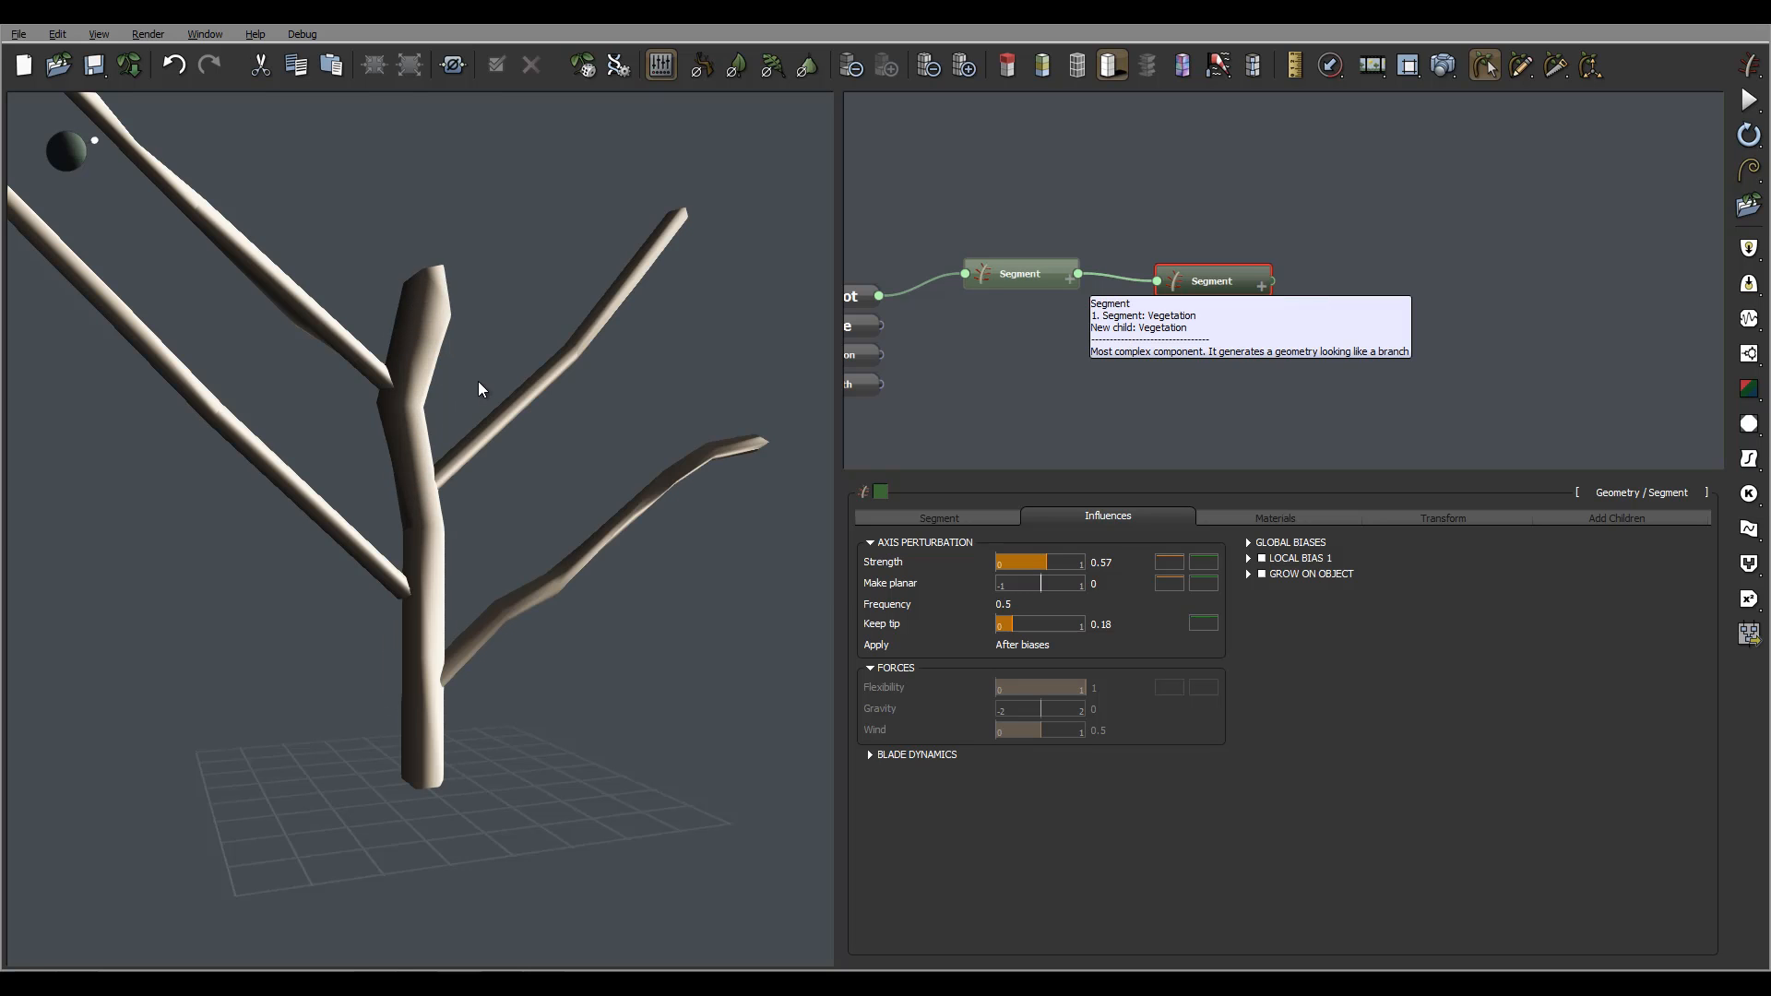
Set Keep tip to 1 for the child Segment and inspect where the branches join the trunk.
mouse_move(478, 380)
right_mouse_down()
mouse_move(590, 430)
mouse_move(498, 402)
right_mouse_up()
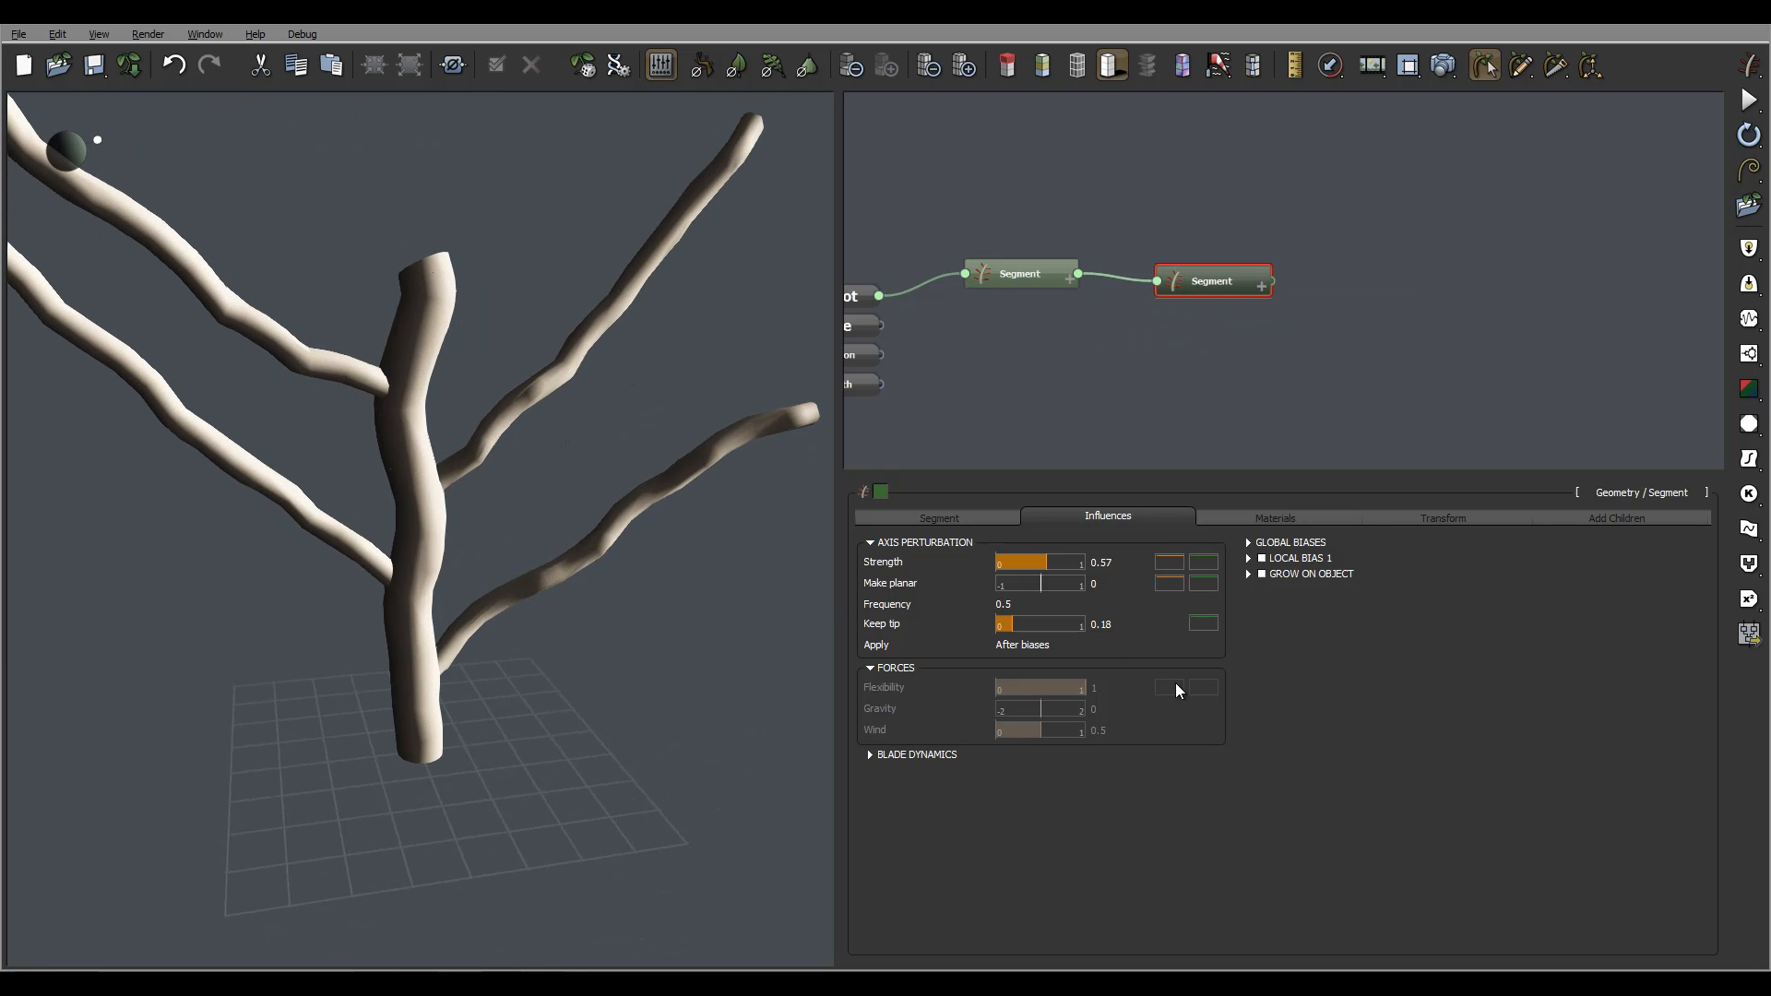
left_click_drag(1020, 628, 1140, 627)
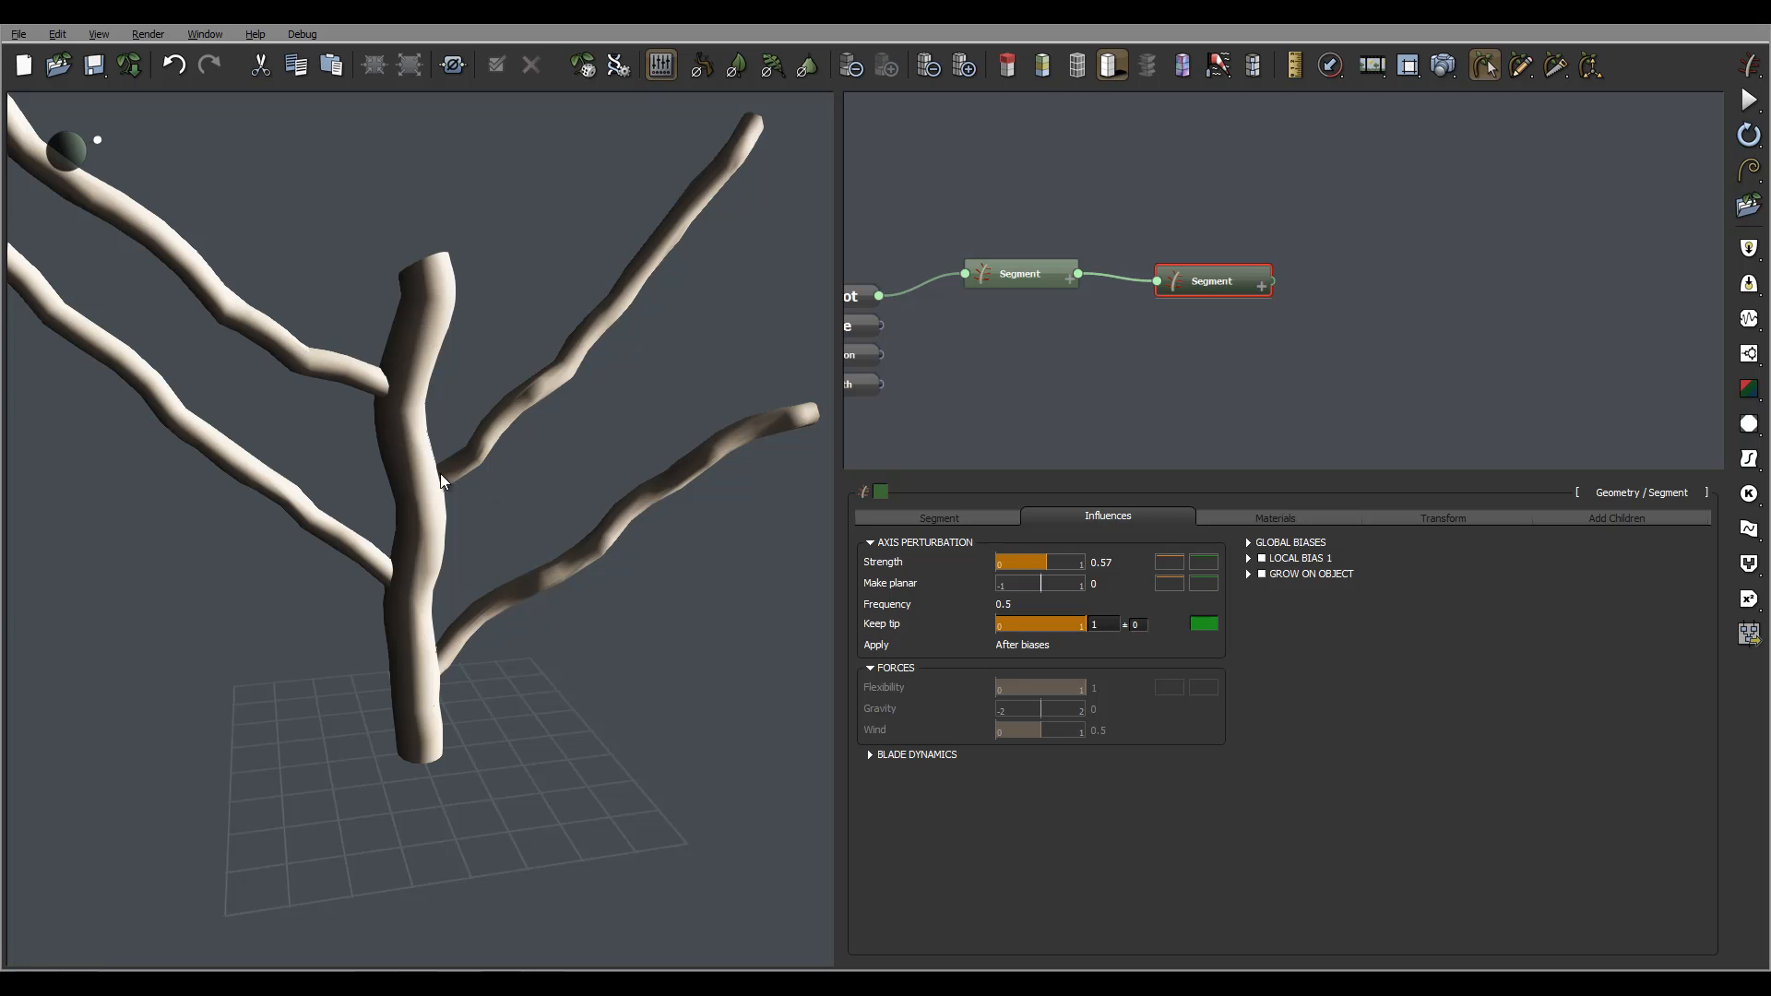
right_click_drag(752, 470, 892, 443)
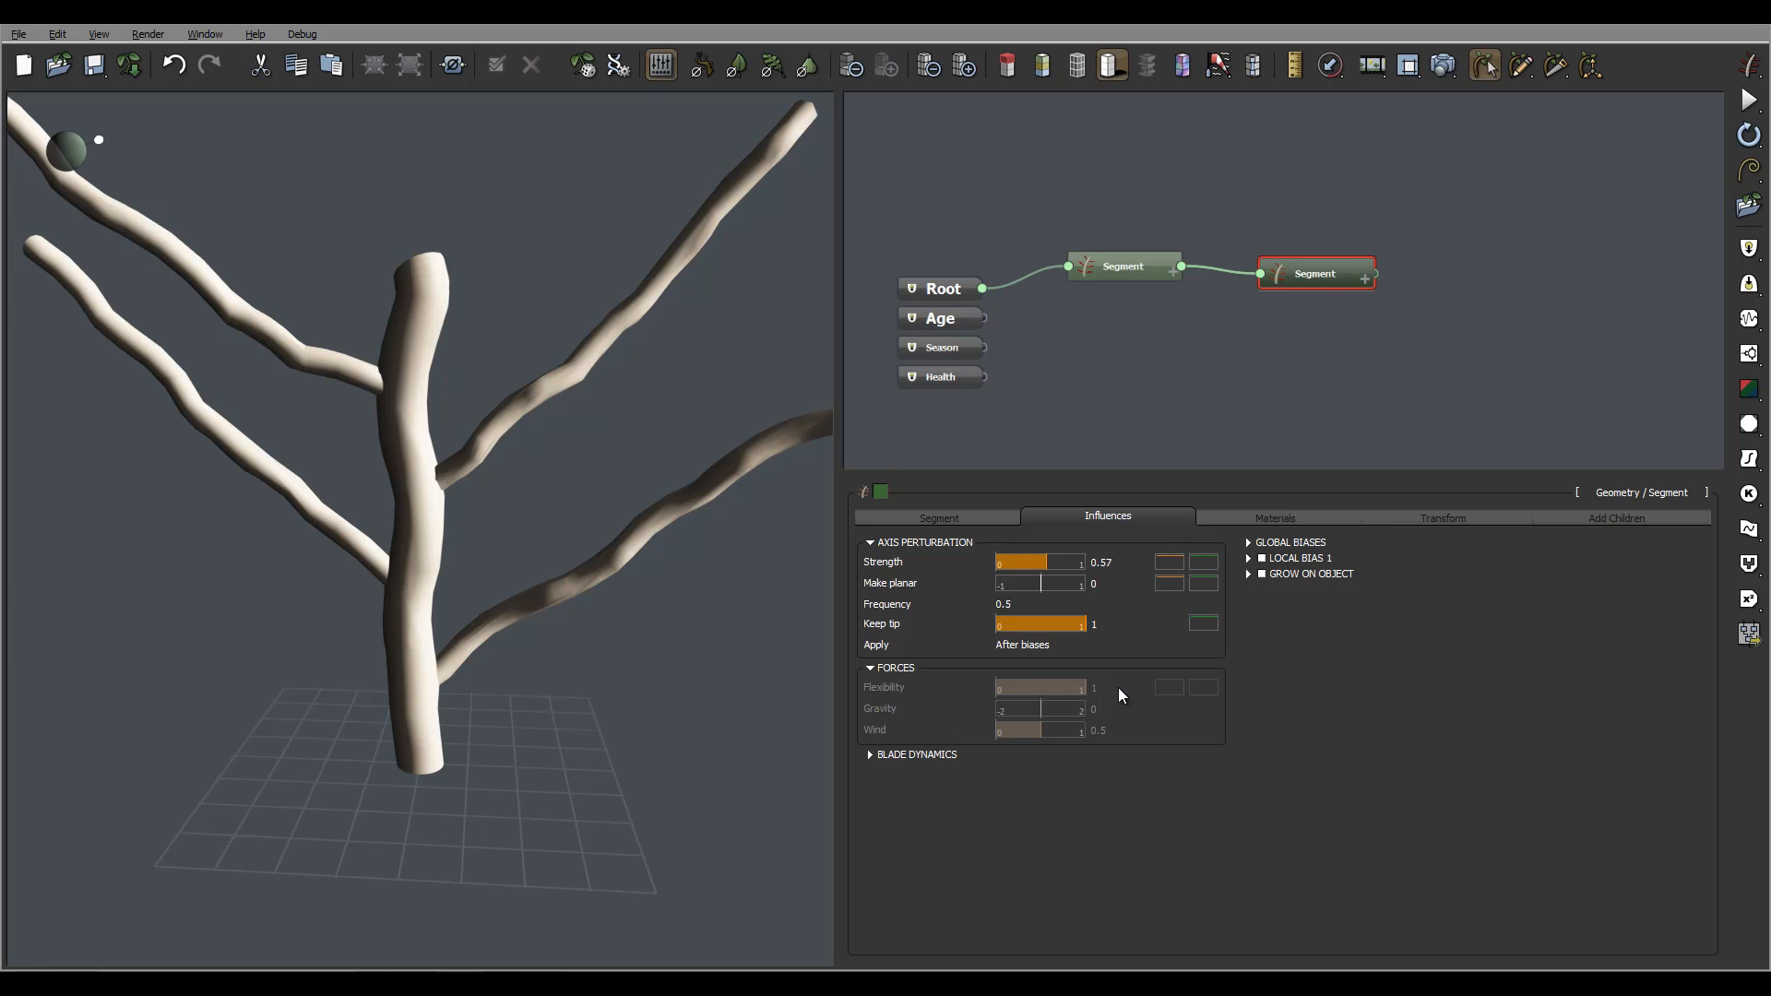
Set the Root node's wind mode to Combined wind.
left_click(960, 289)
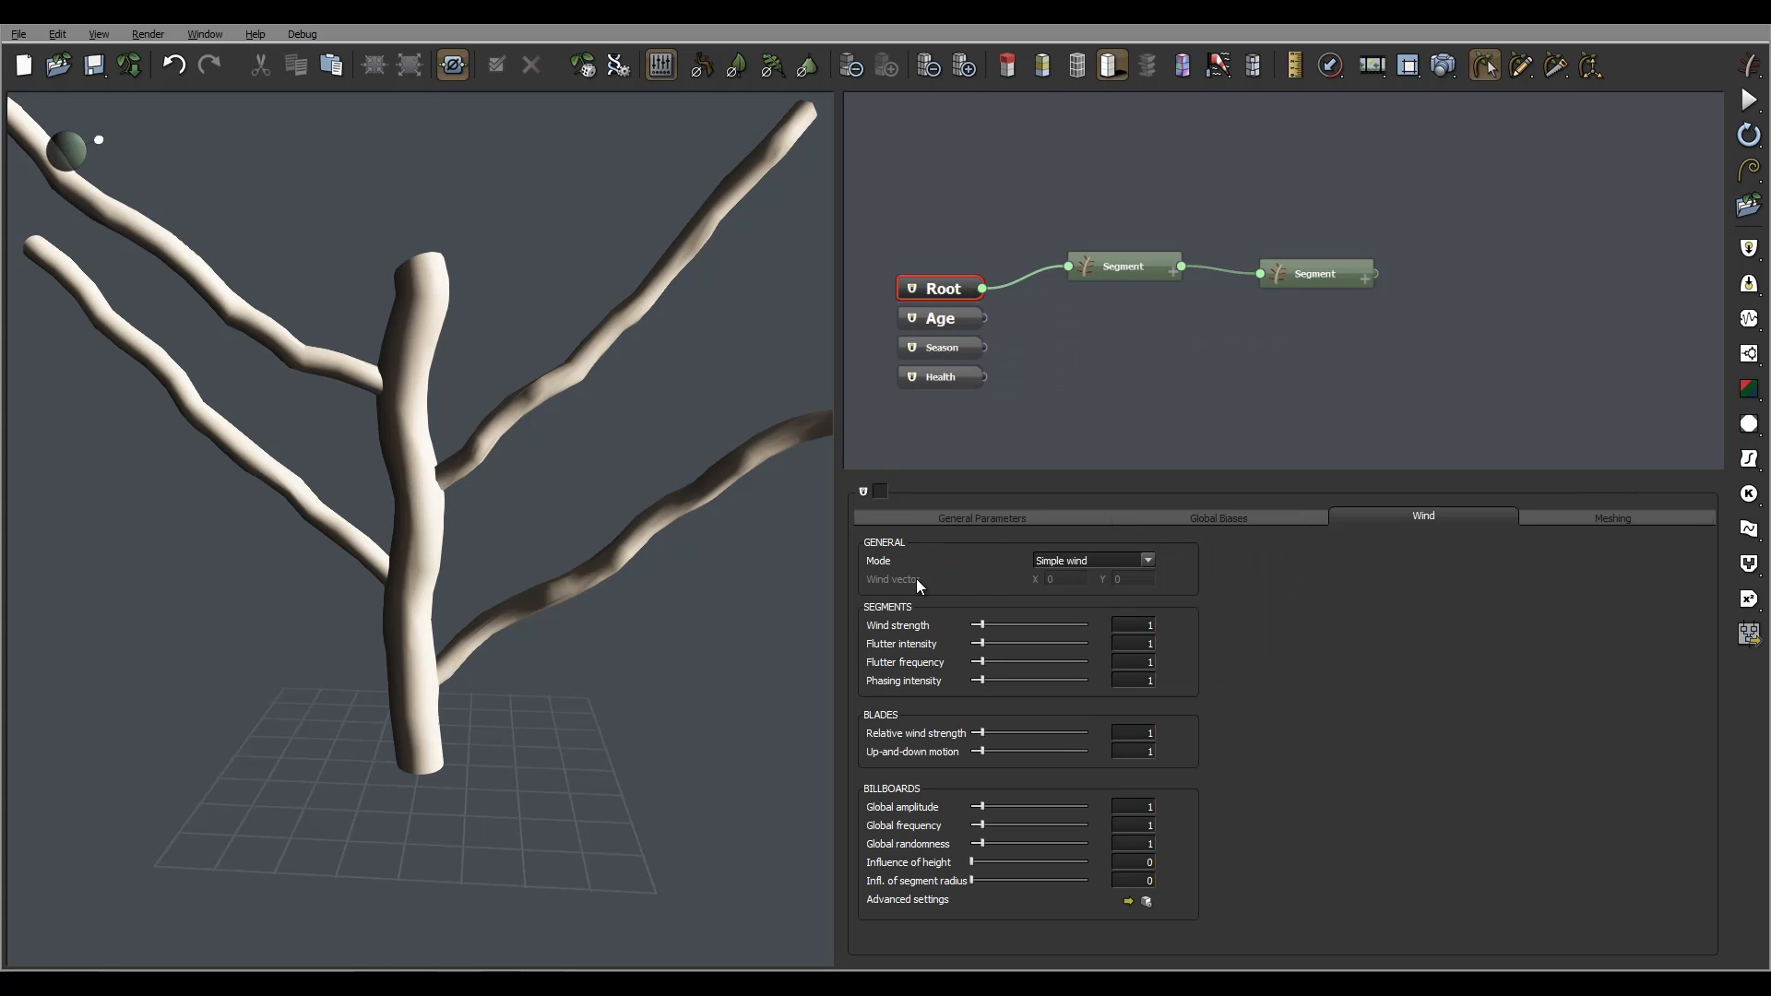
left_click(1121, 558)
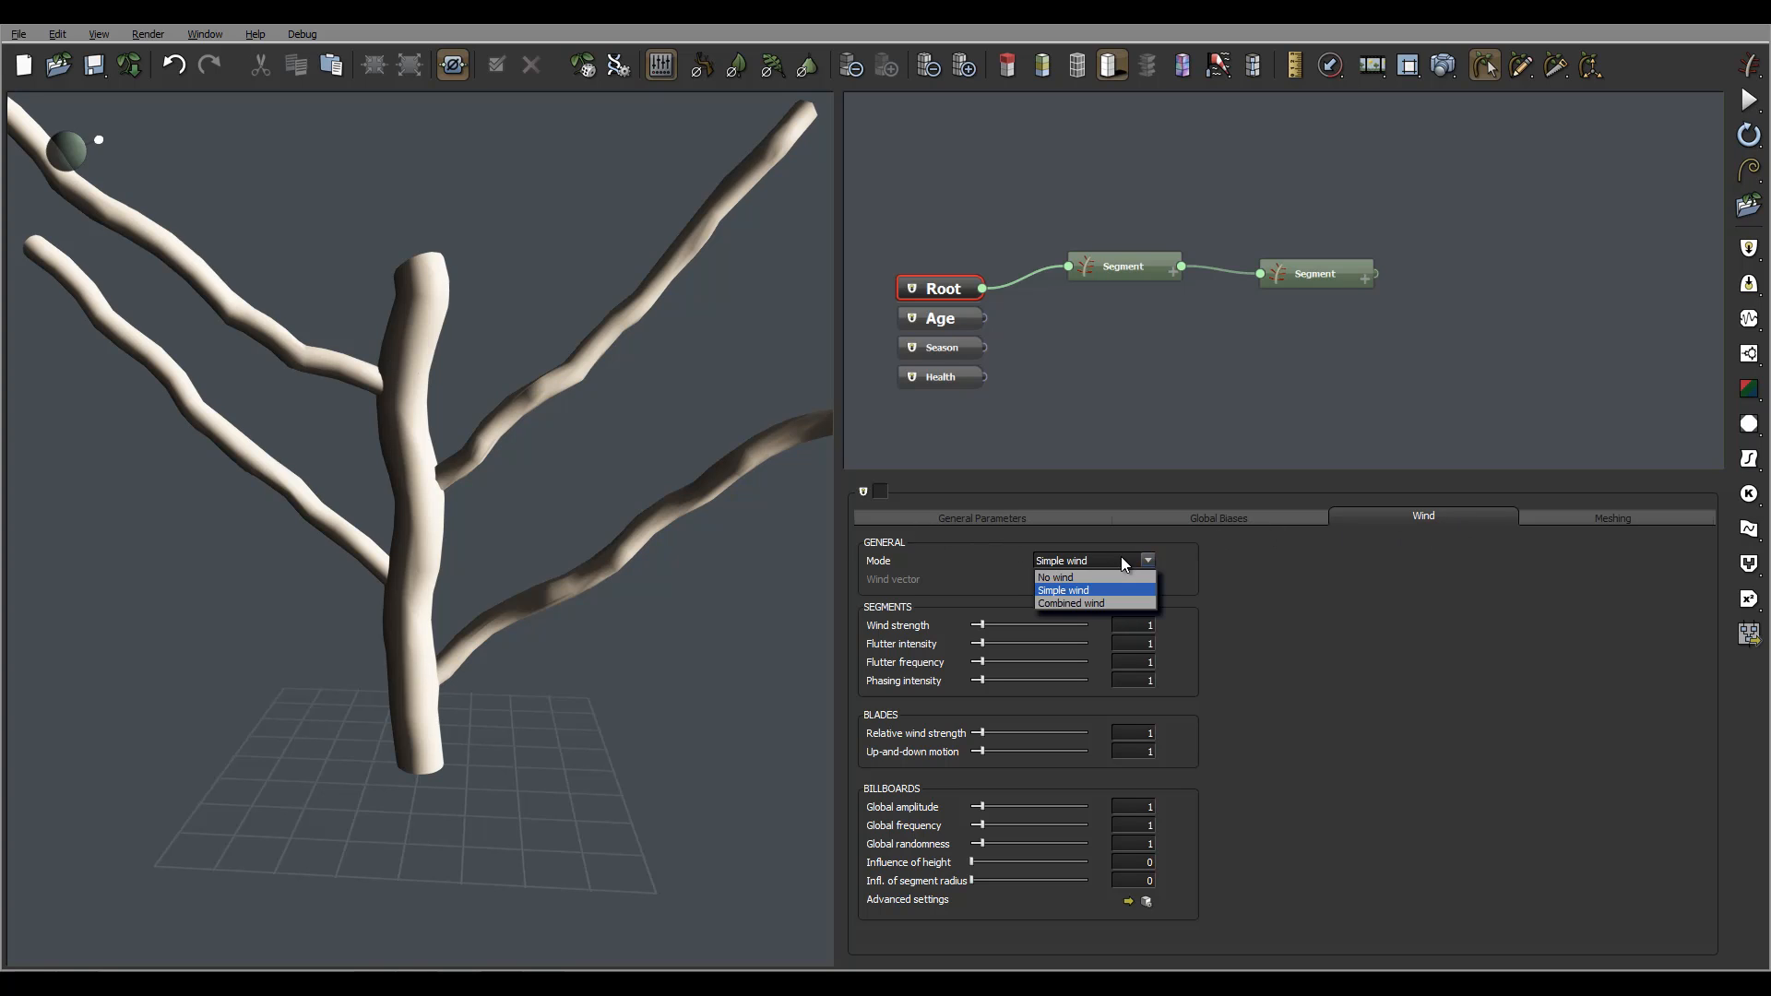
left_click(1101, 602)
Select the trunk Segment and try to preview the wind on the plant.
left_click(1317, 270)
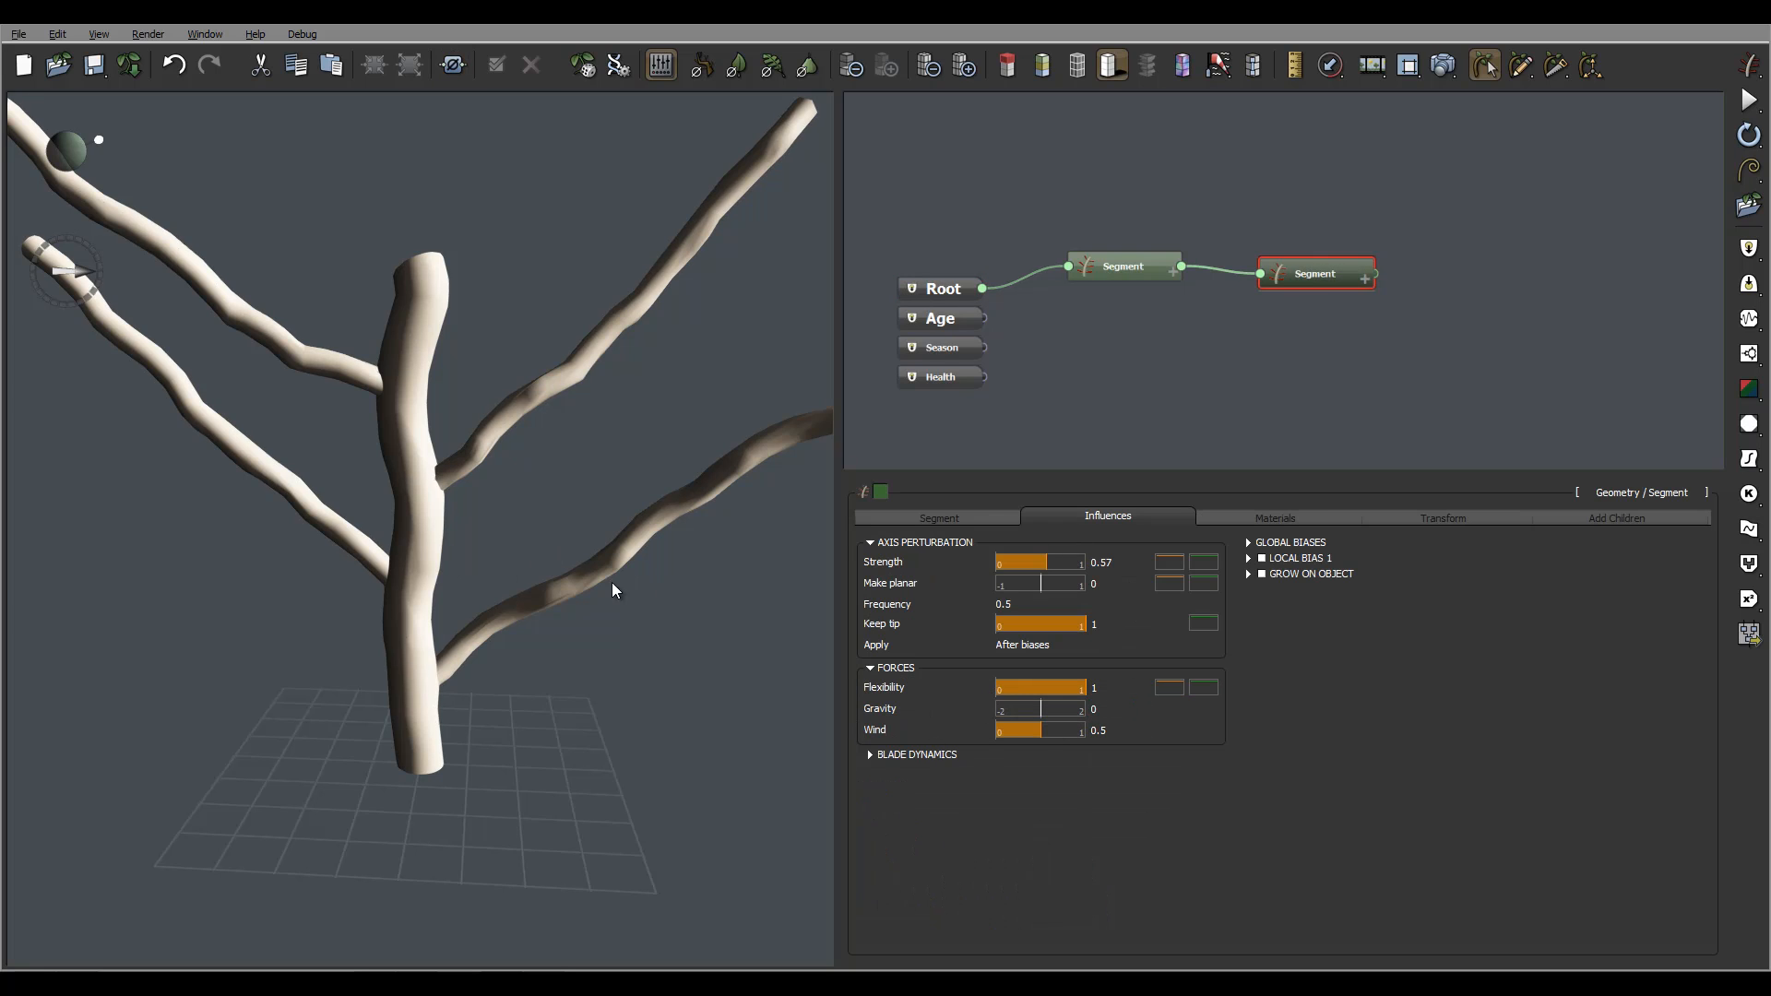
mouse_move(457, 314)
right_mouse_down()
mouse_move(535, 467)
mouse_move(450, 318)
right_mouse_up()
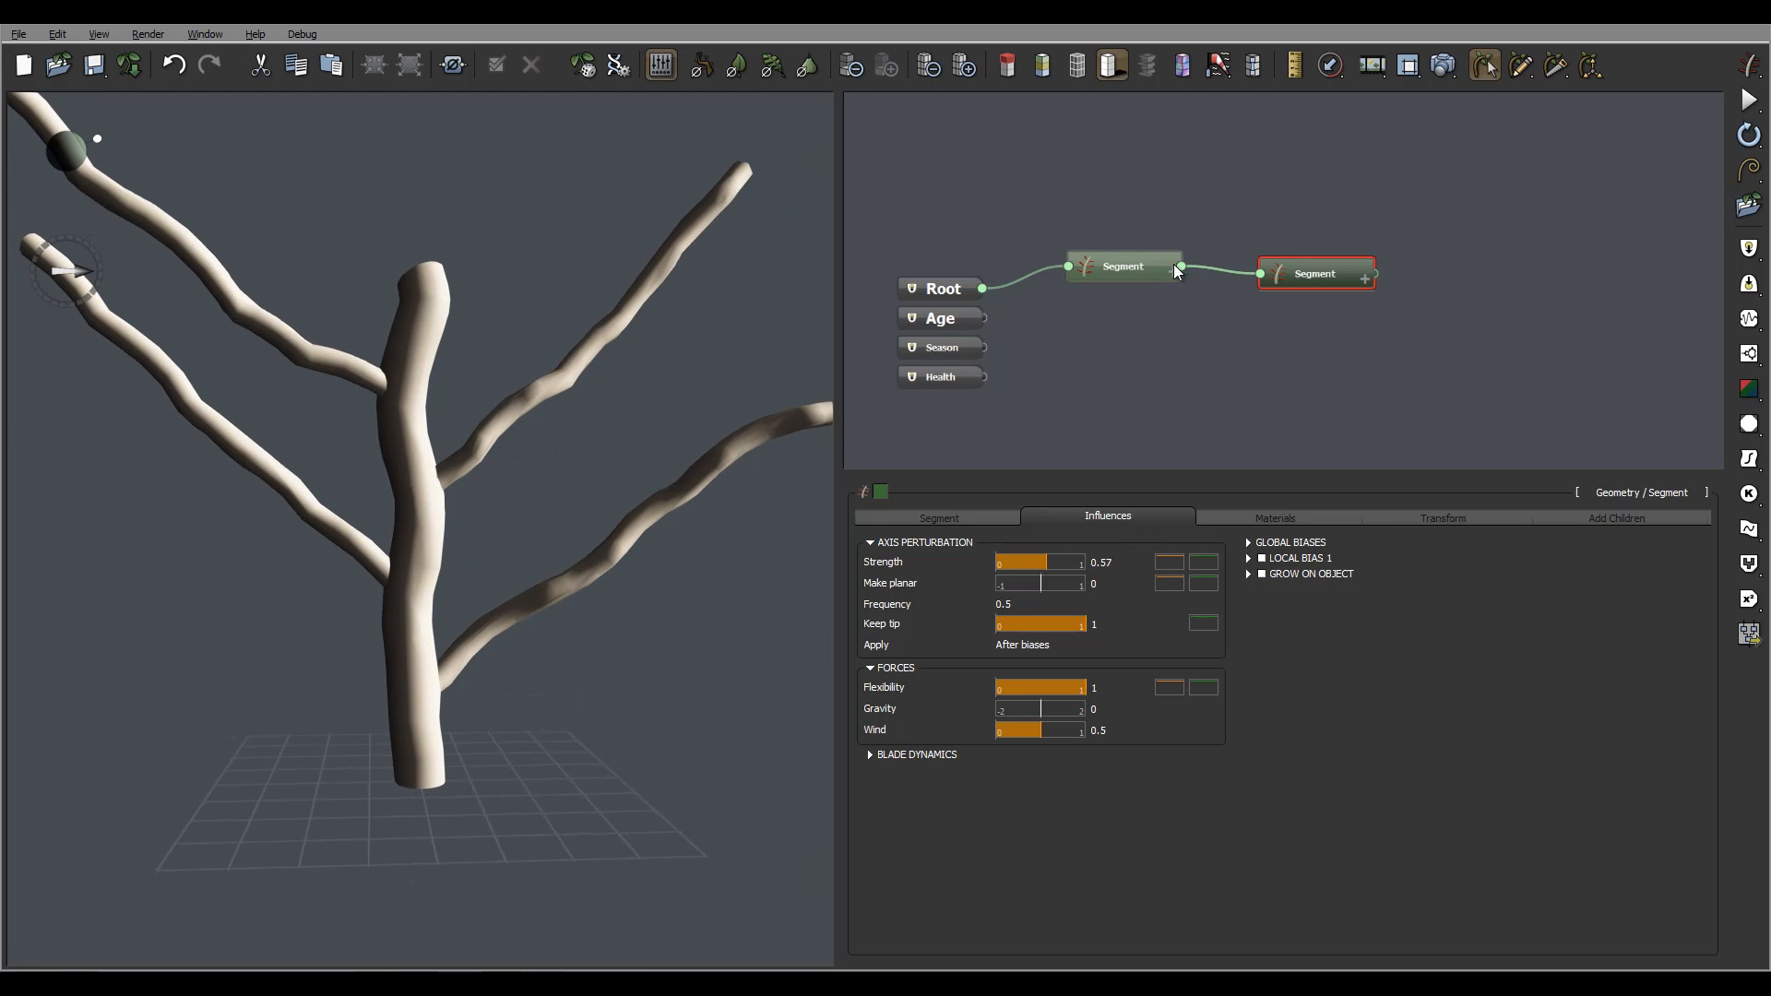
left_click(1146, 255)
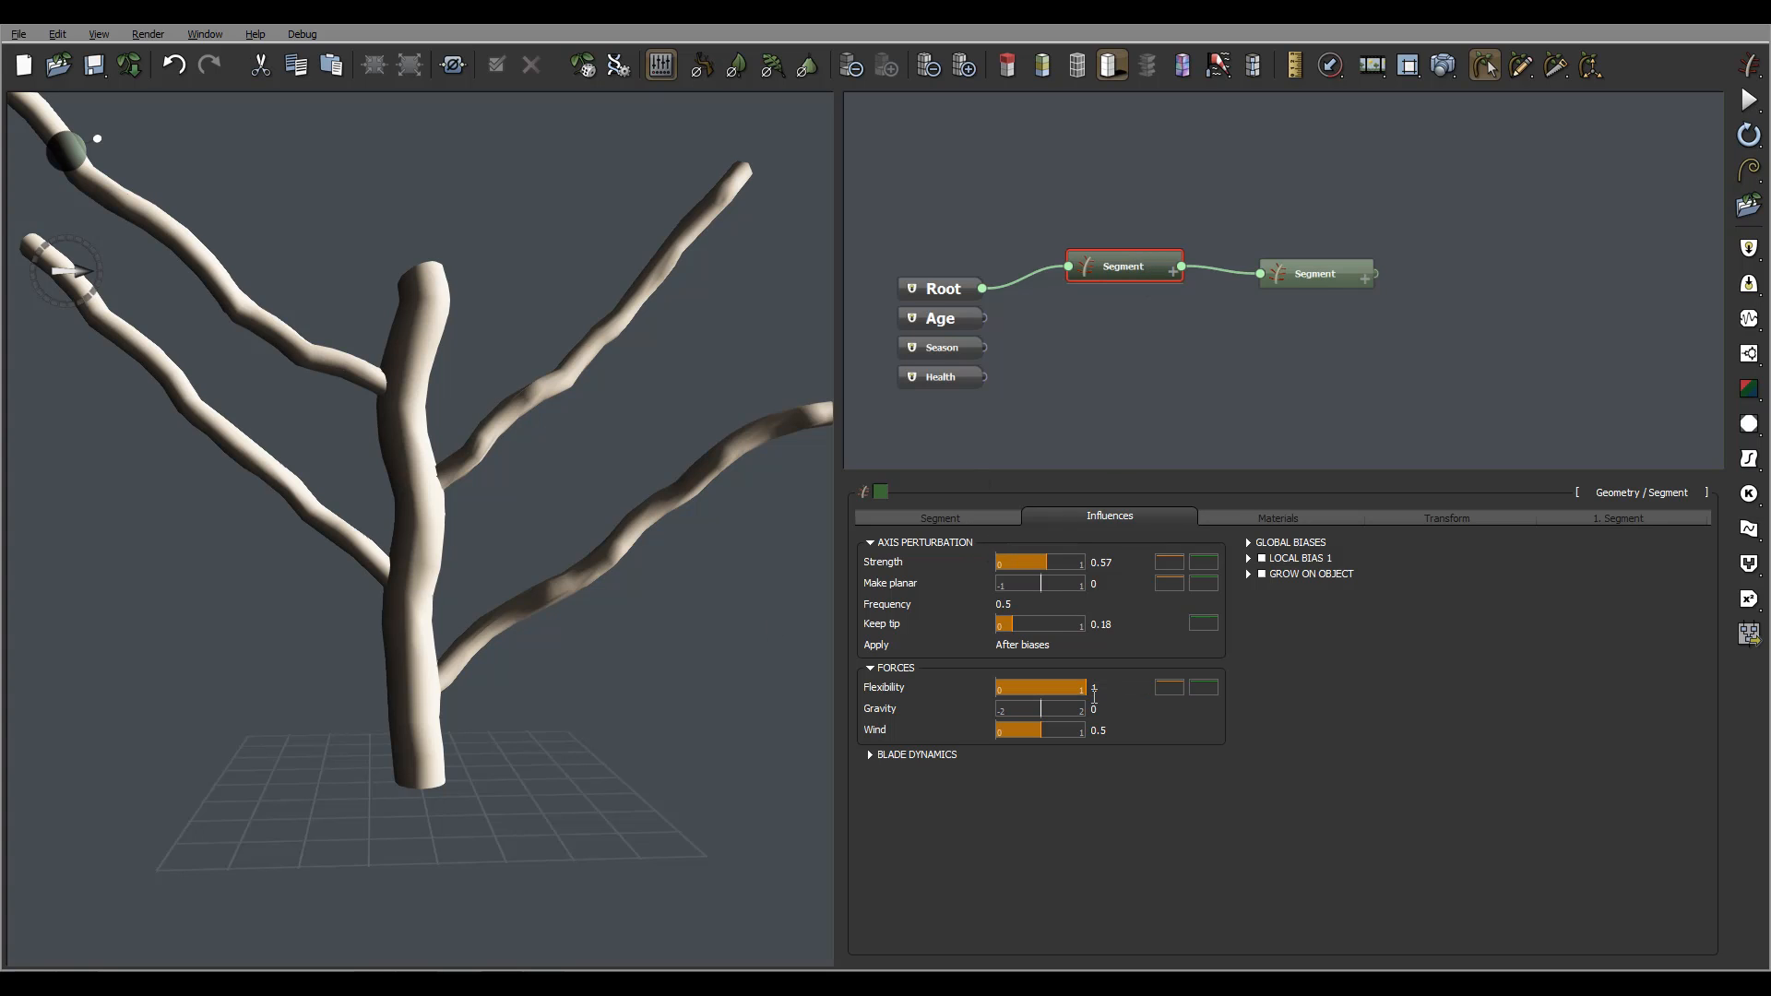
left_click(1216, 67)
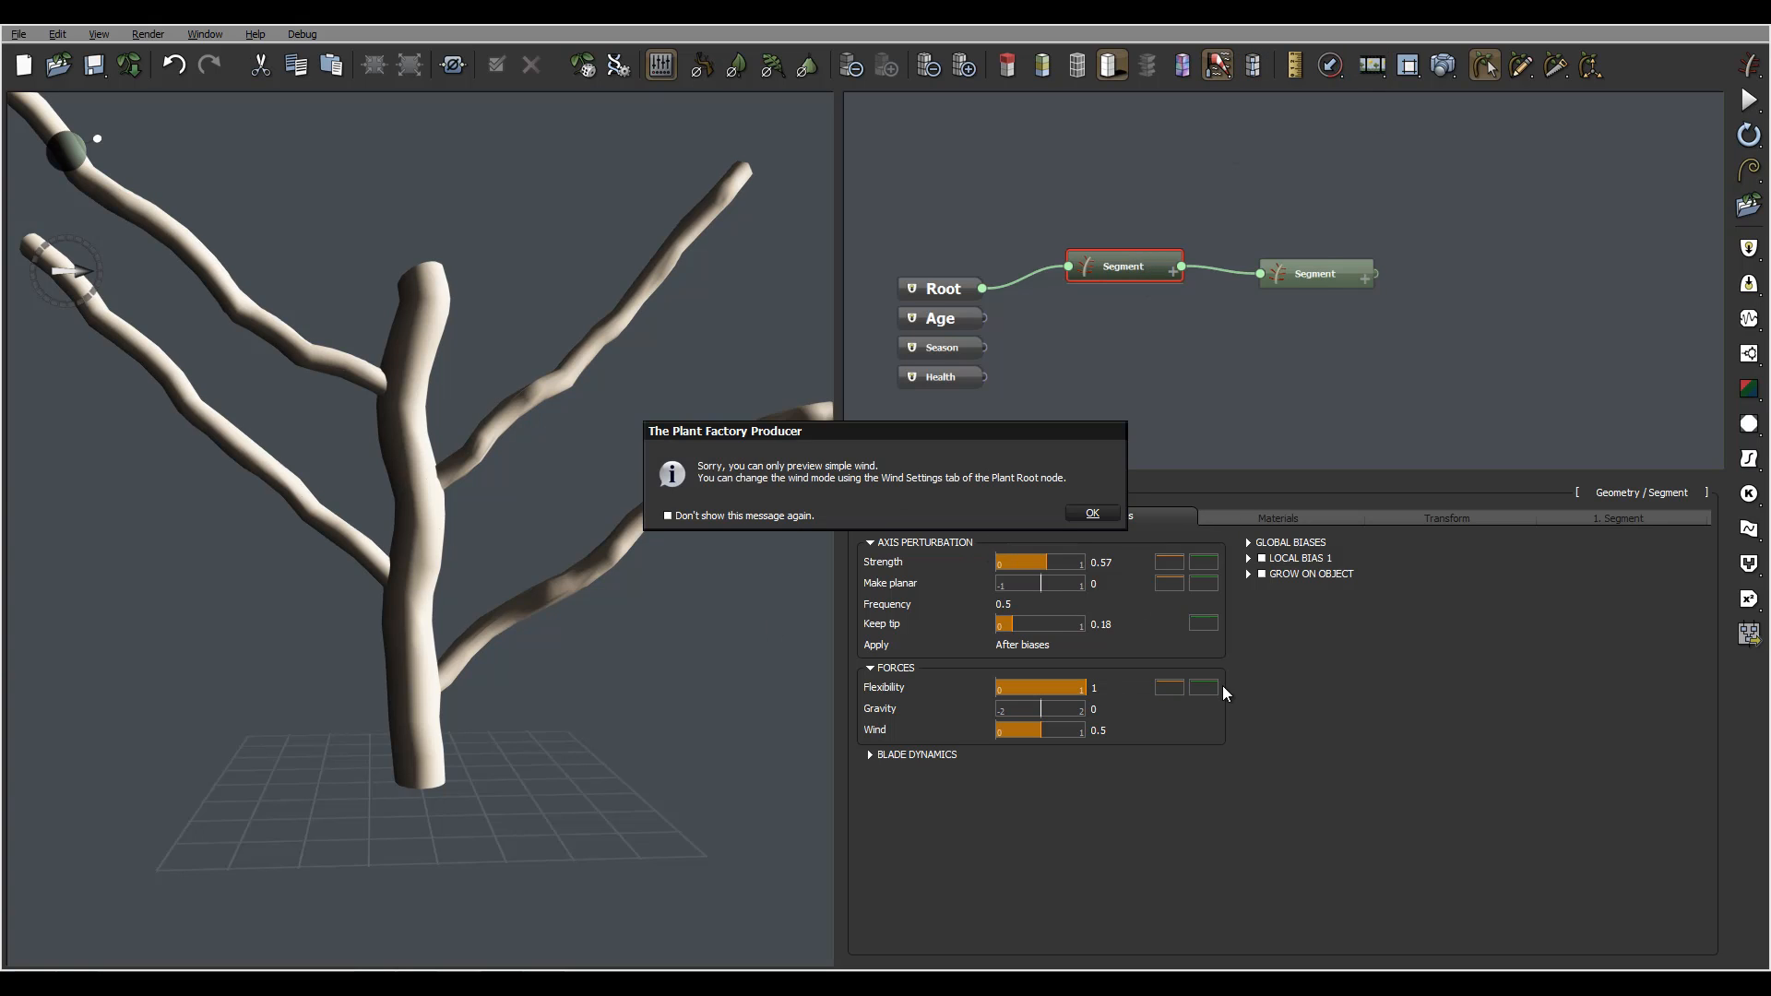
left_click(1094, 512)
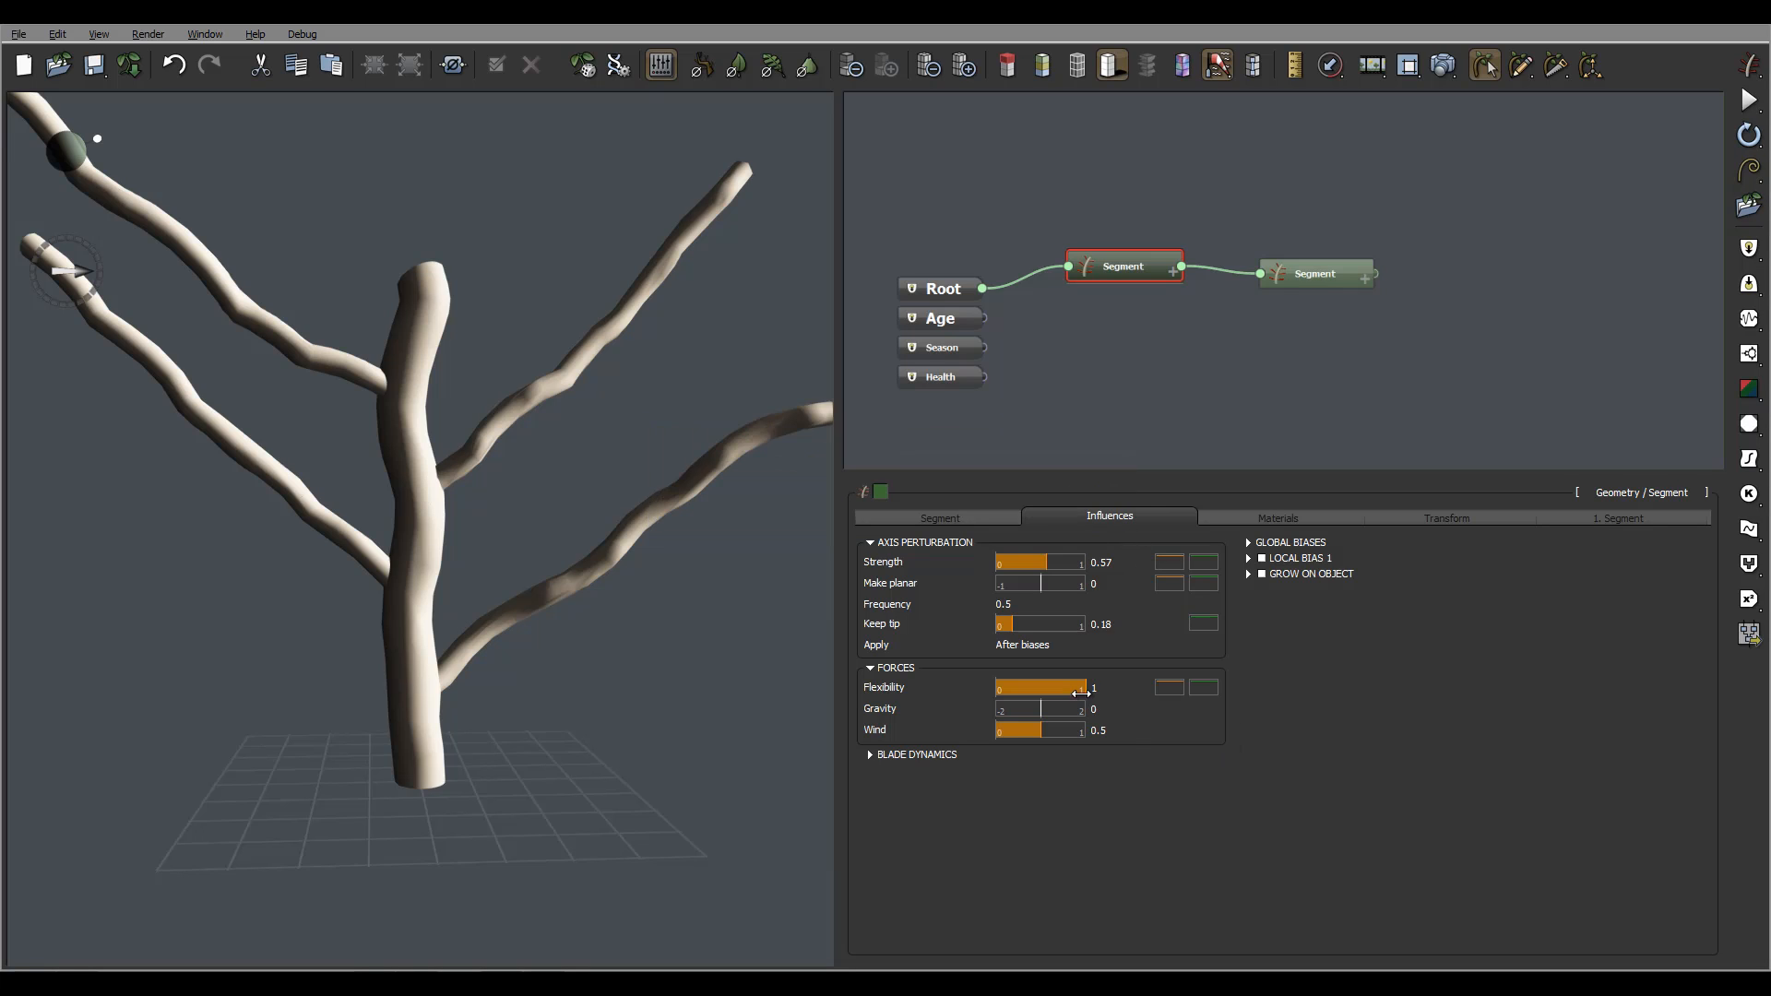
Set the trunk Segment's Flexibility to 0.28 and its Wind force to 0.18.
left_click_drag(1081, 692, 1016, 691)
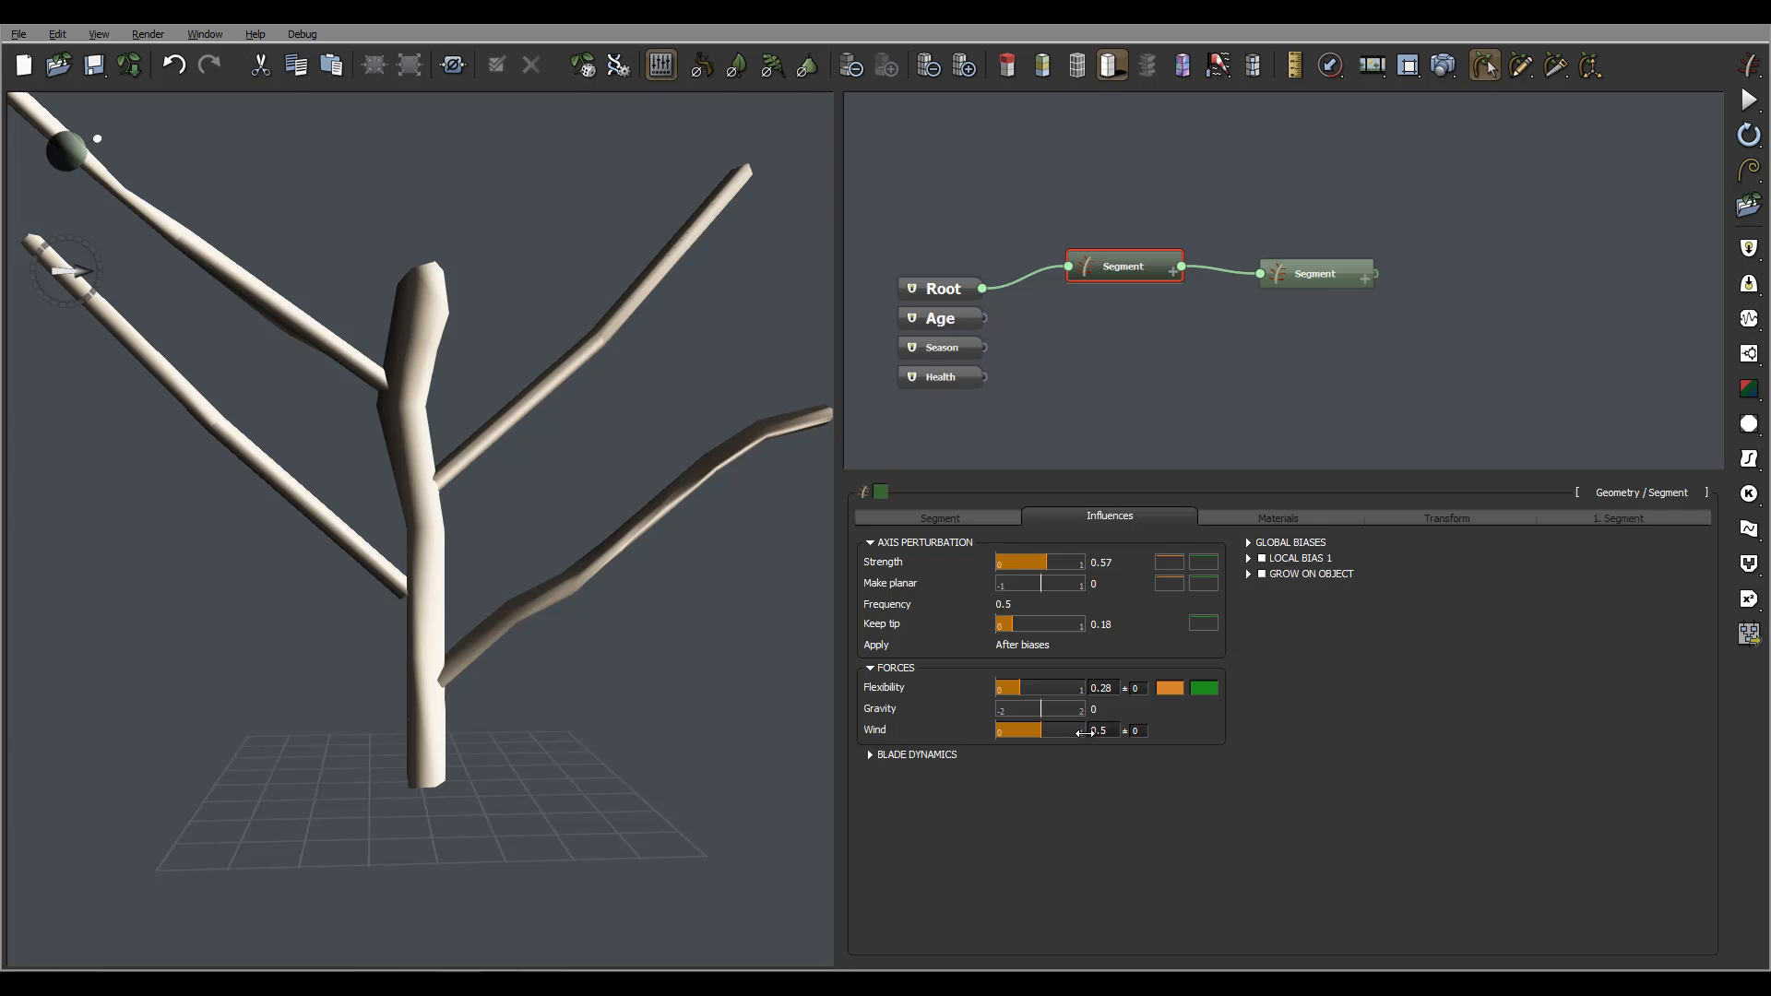
left_click_drag(1038, 730, 1012, 732)
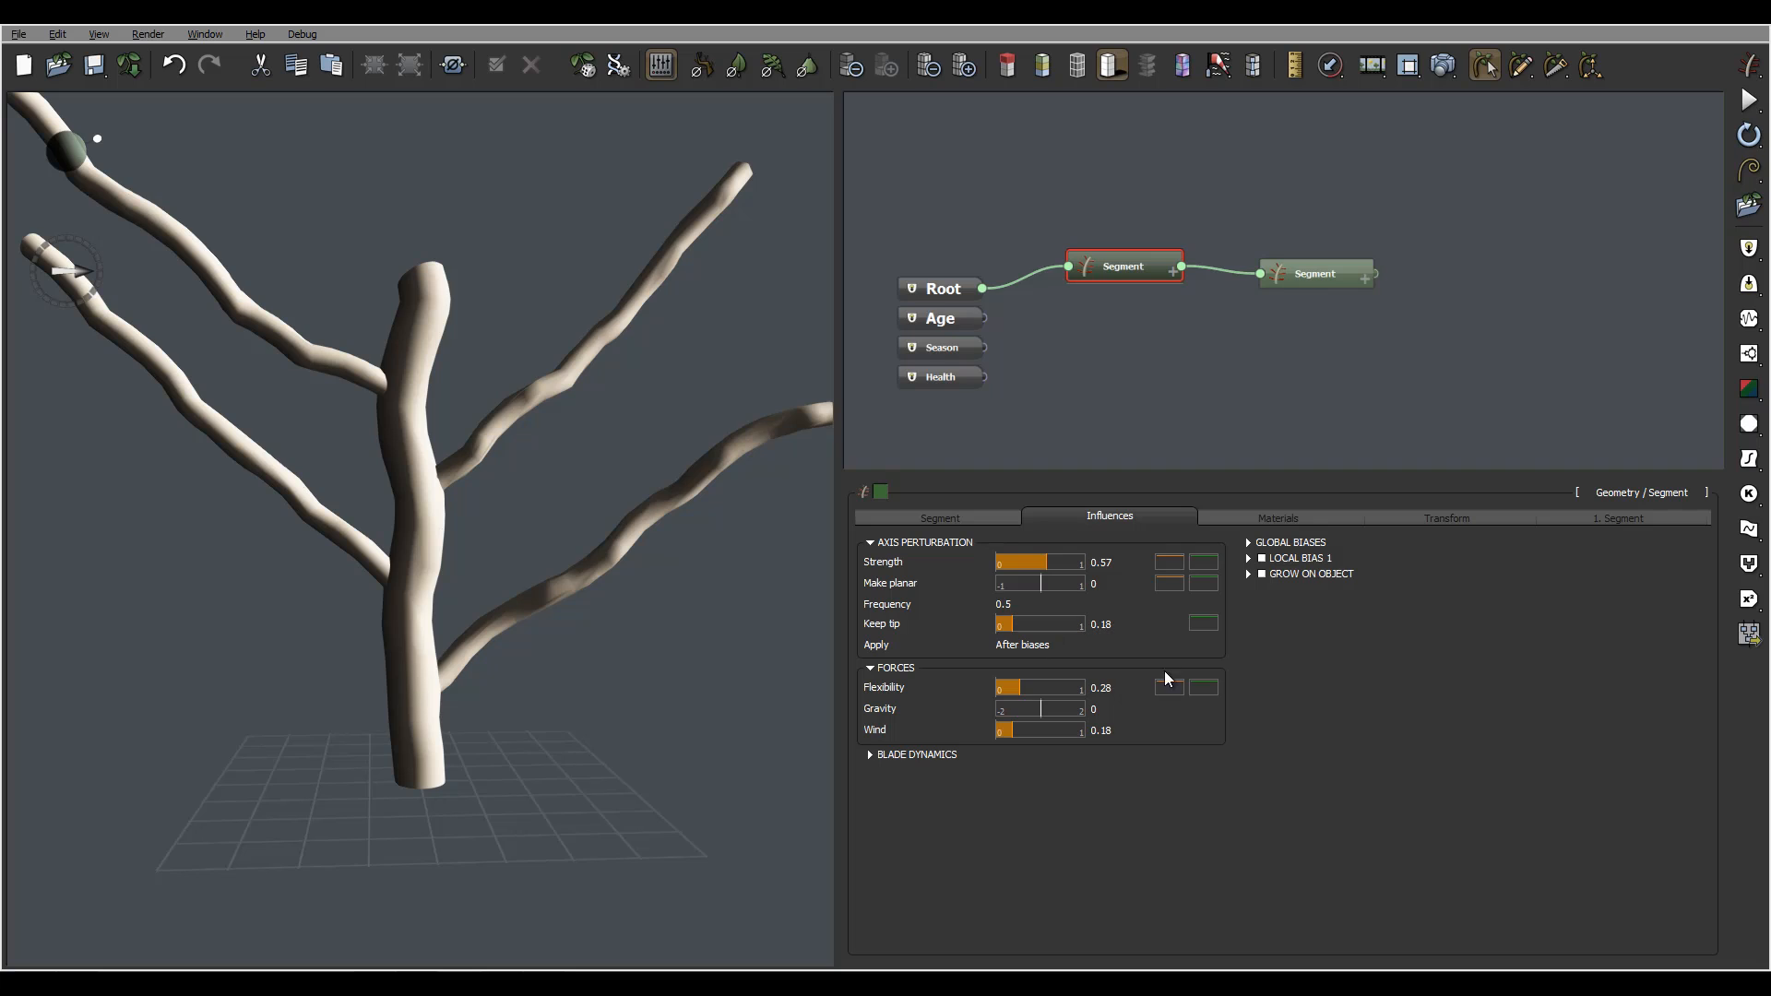
Set the Wind force of the child Segment that forms the branches to 1.
left_click(1337, 268)
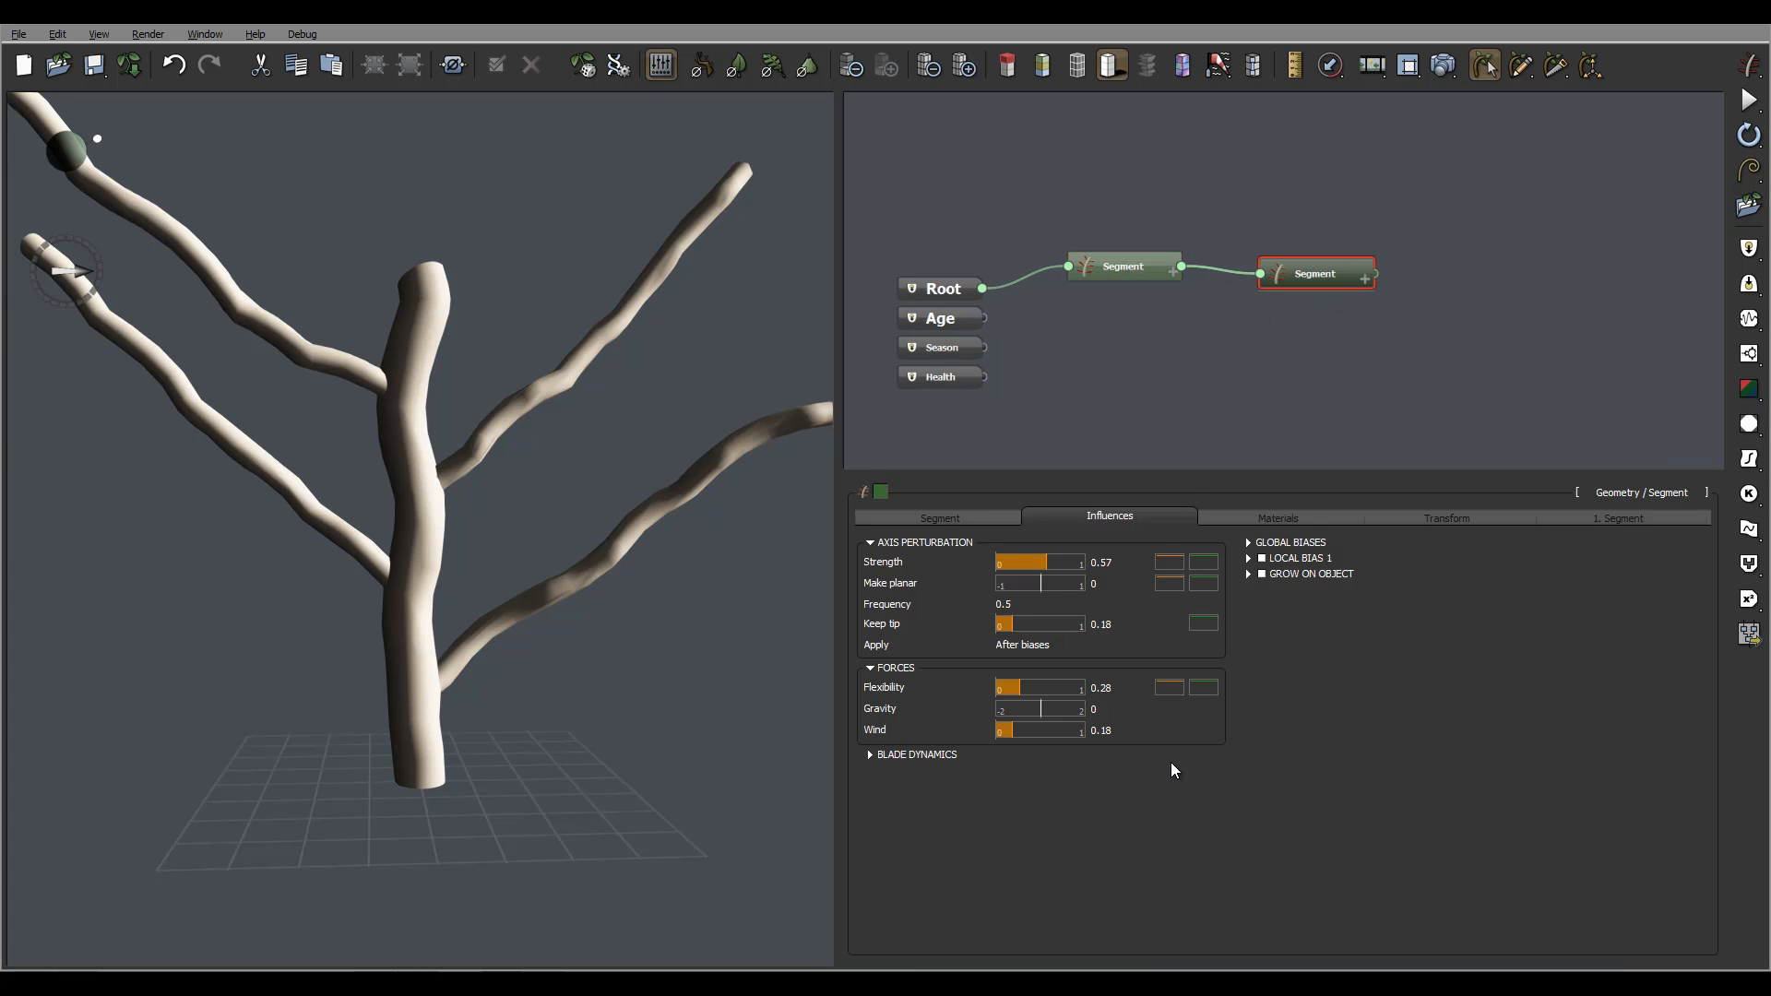
left_click_drag(1046, 733, 1088, 734)
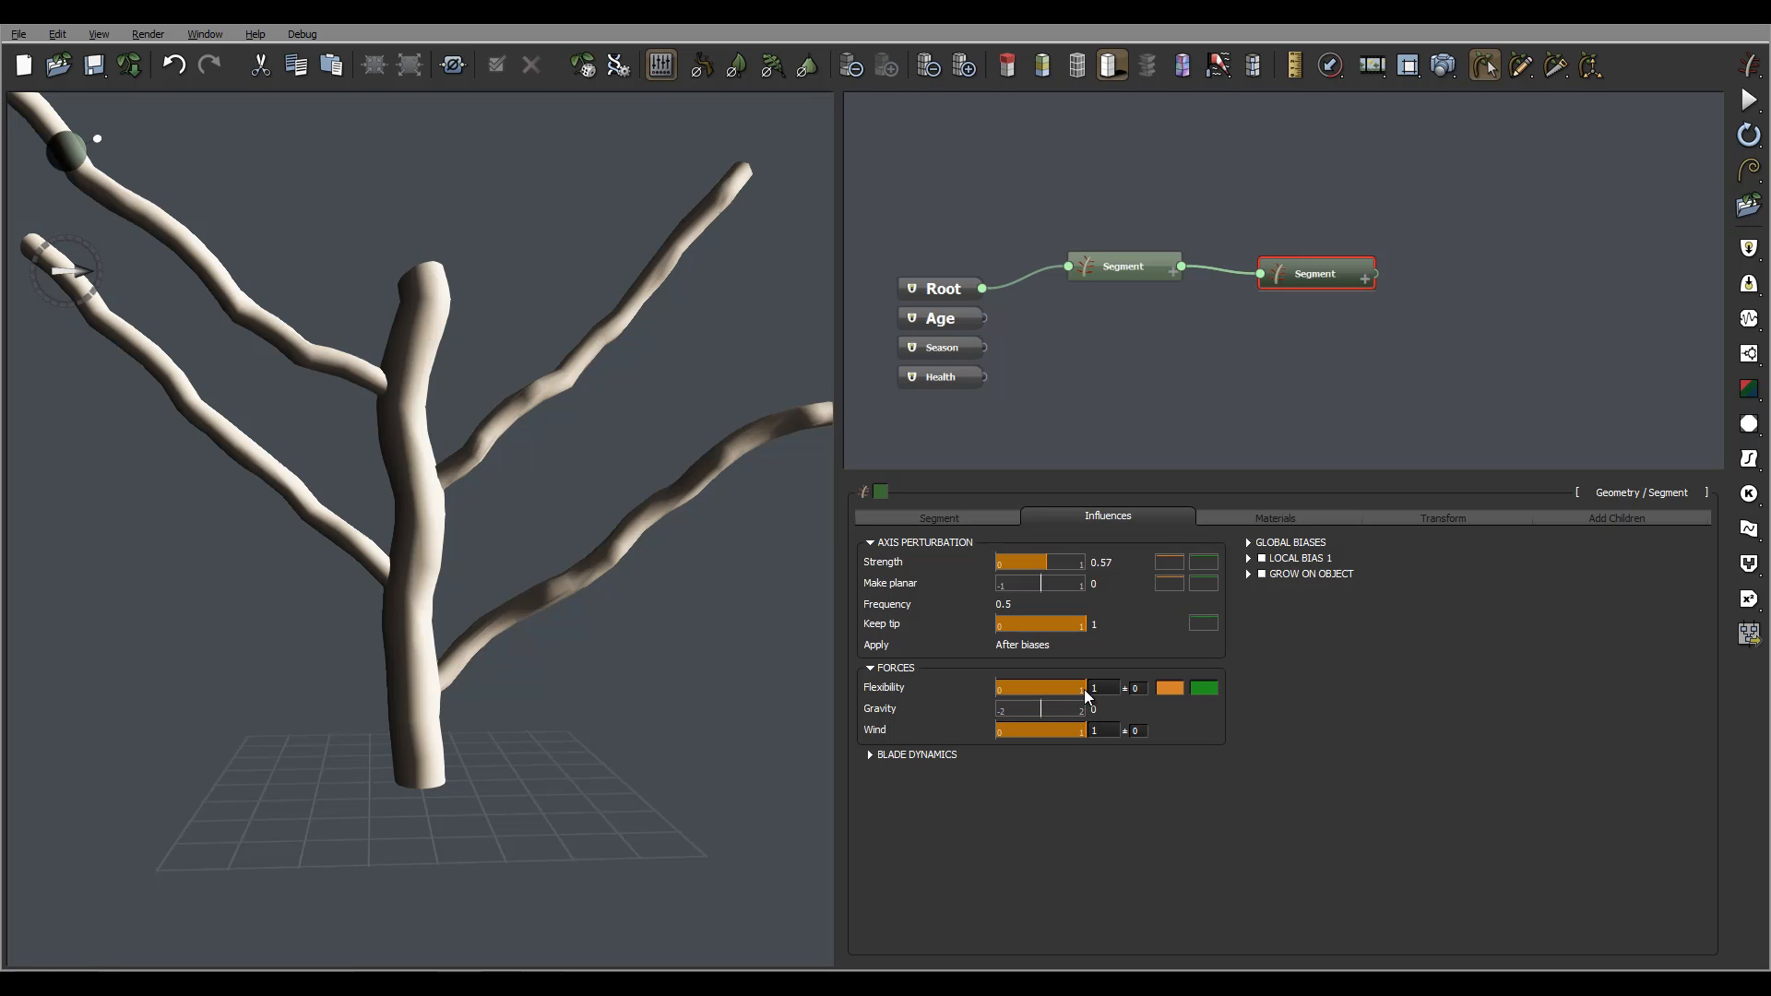
left_click(1114, 688)
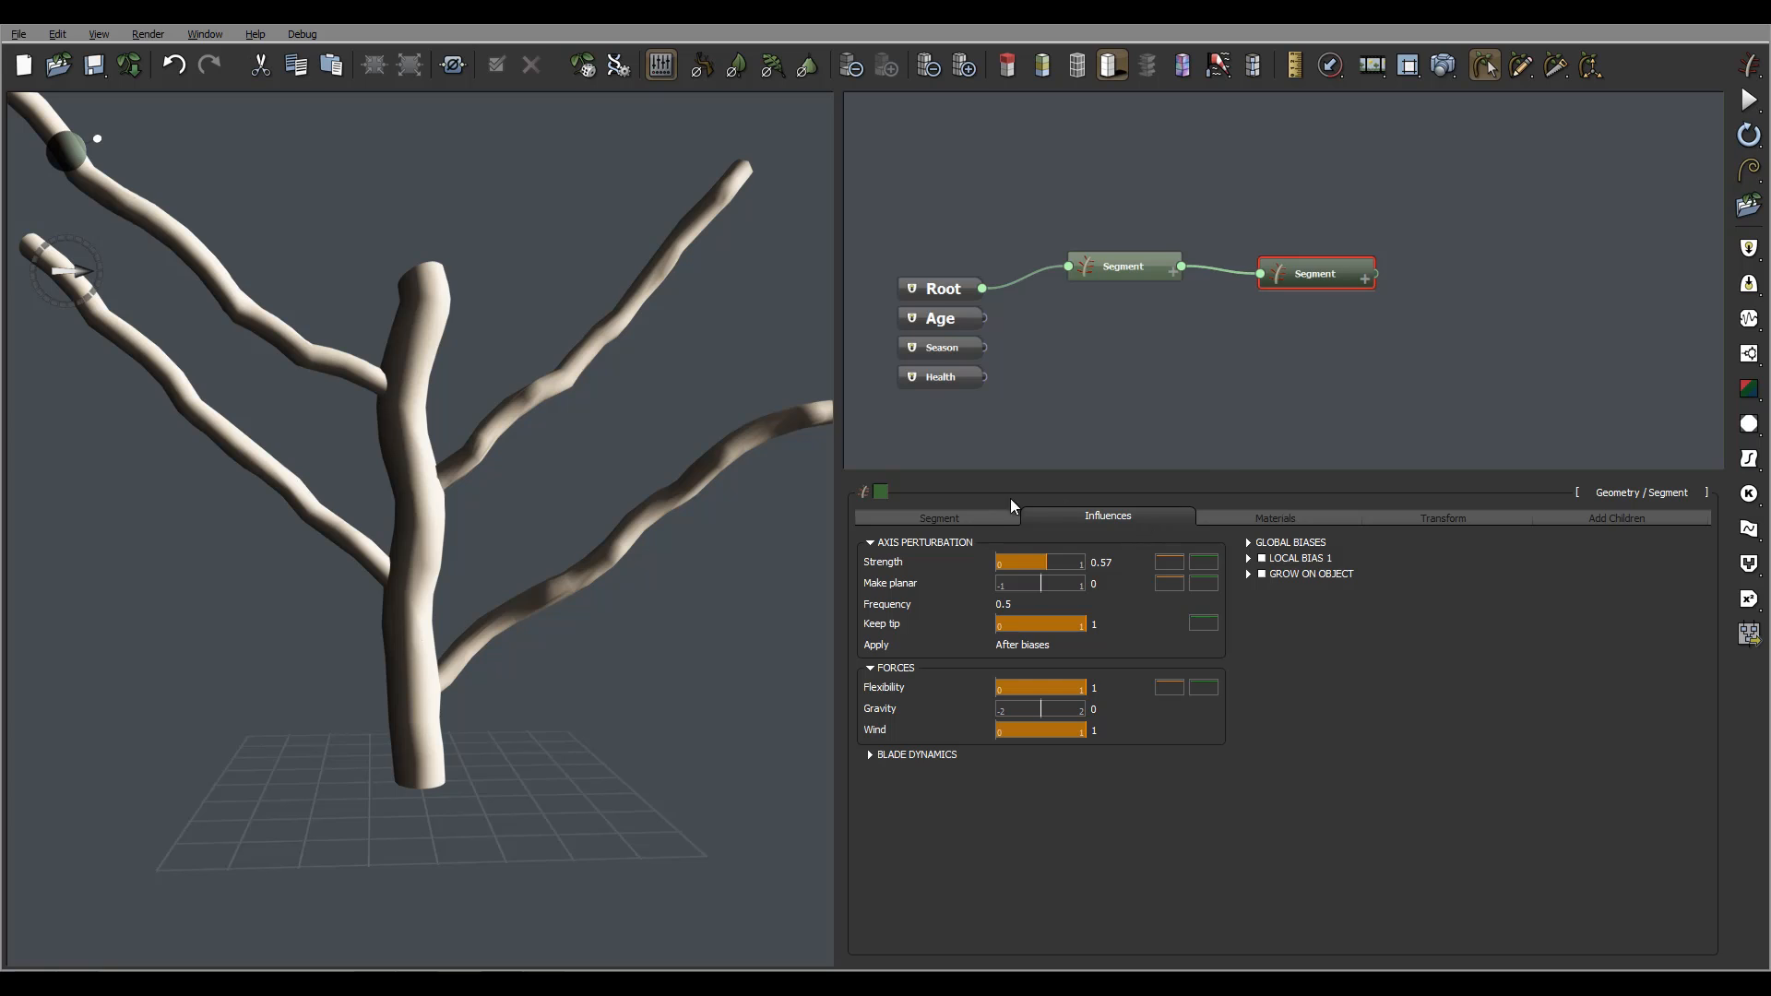
Preview the plant in Simple wind mode from several angles and return the Root node to Combined wind.
left_click(950, 285)
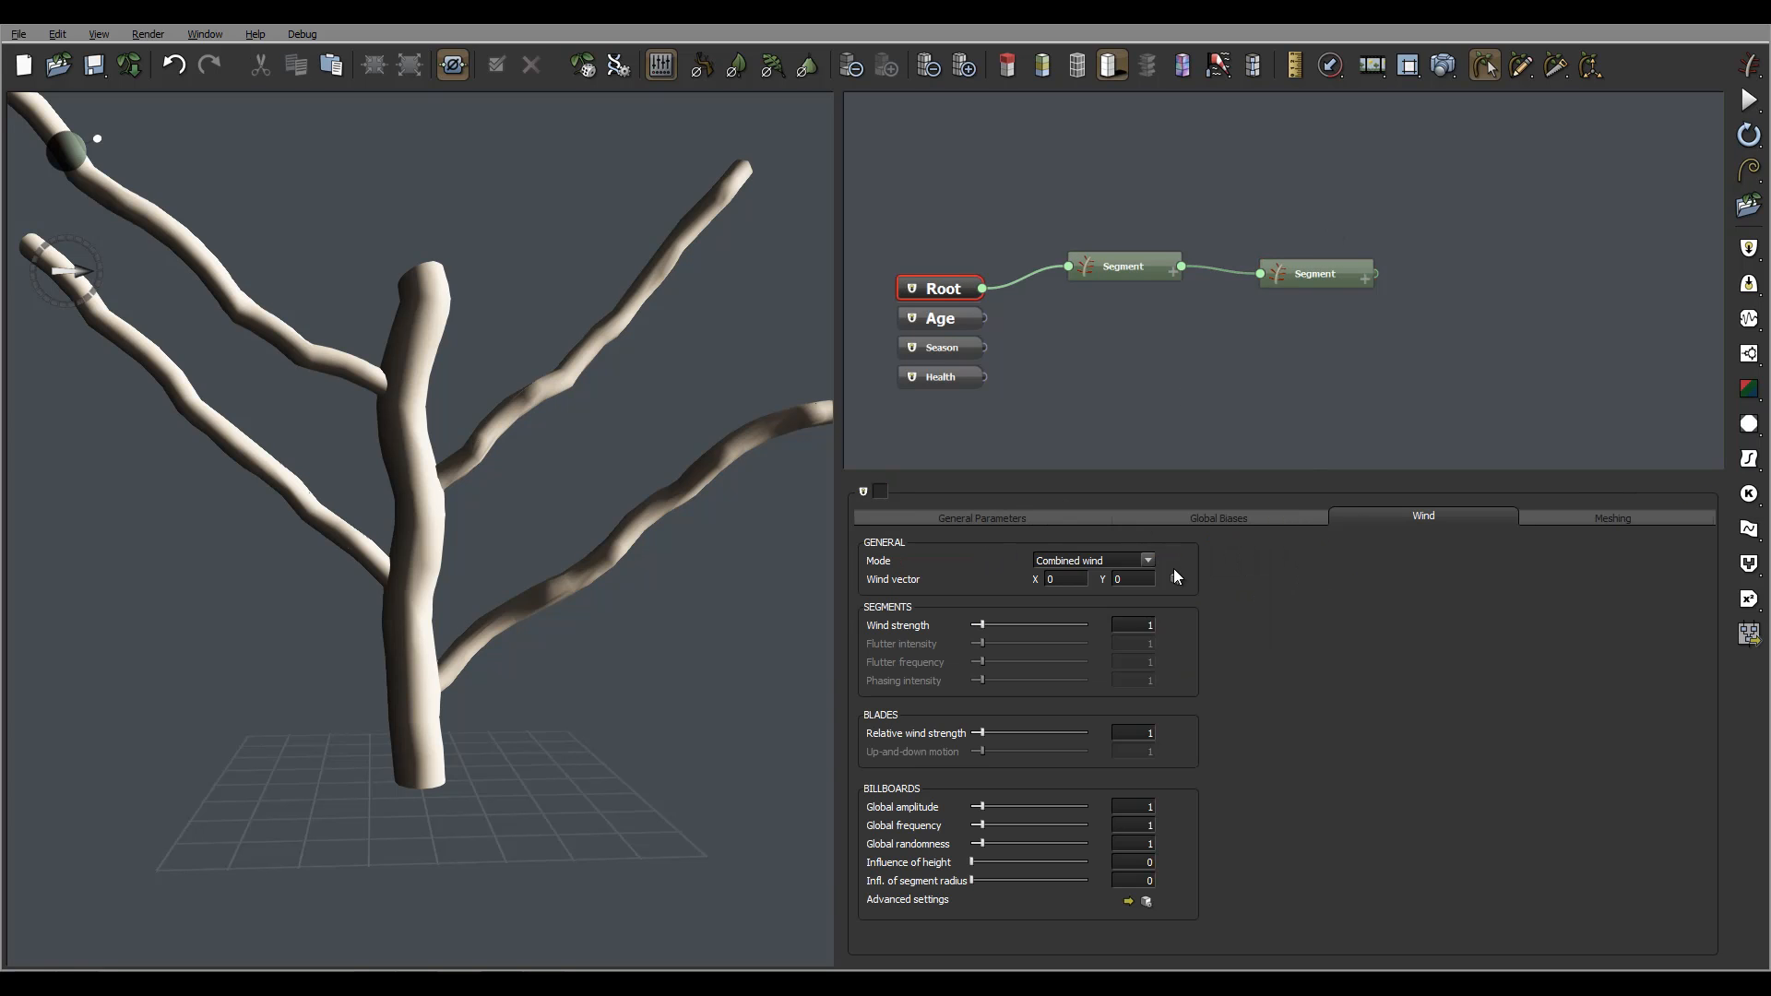
left_click(1121, 556)
left_click(1112, 584)
left_click(1217, 64)
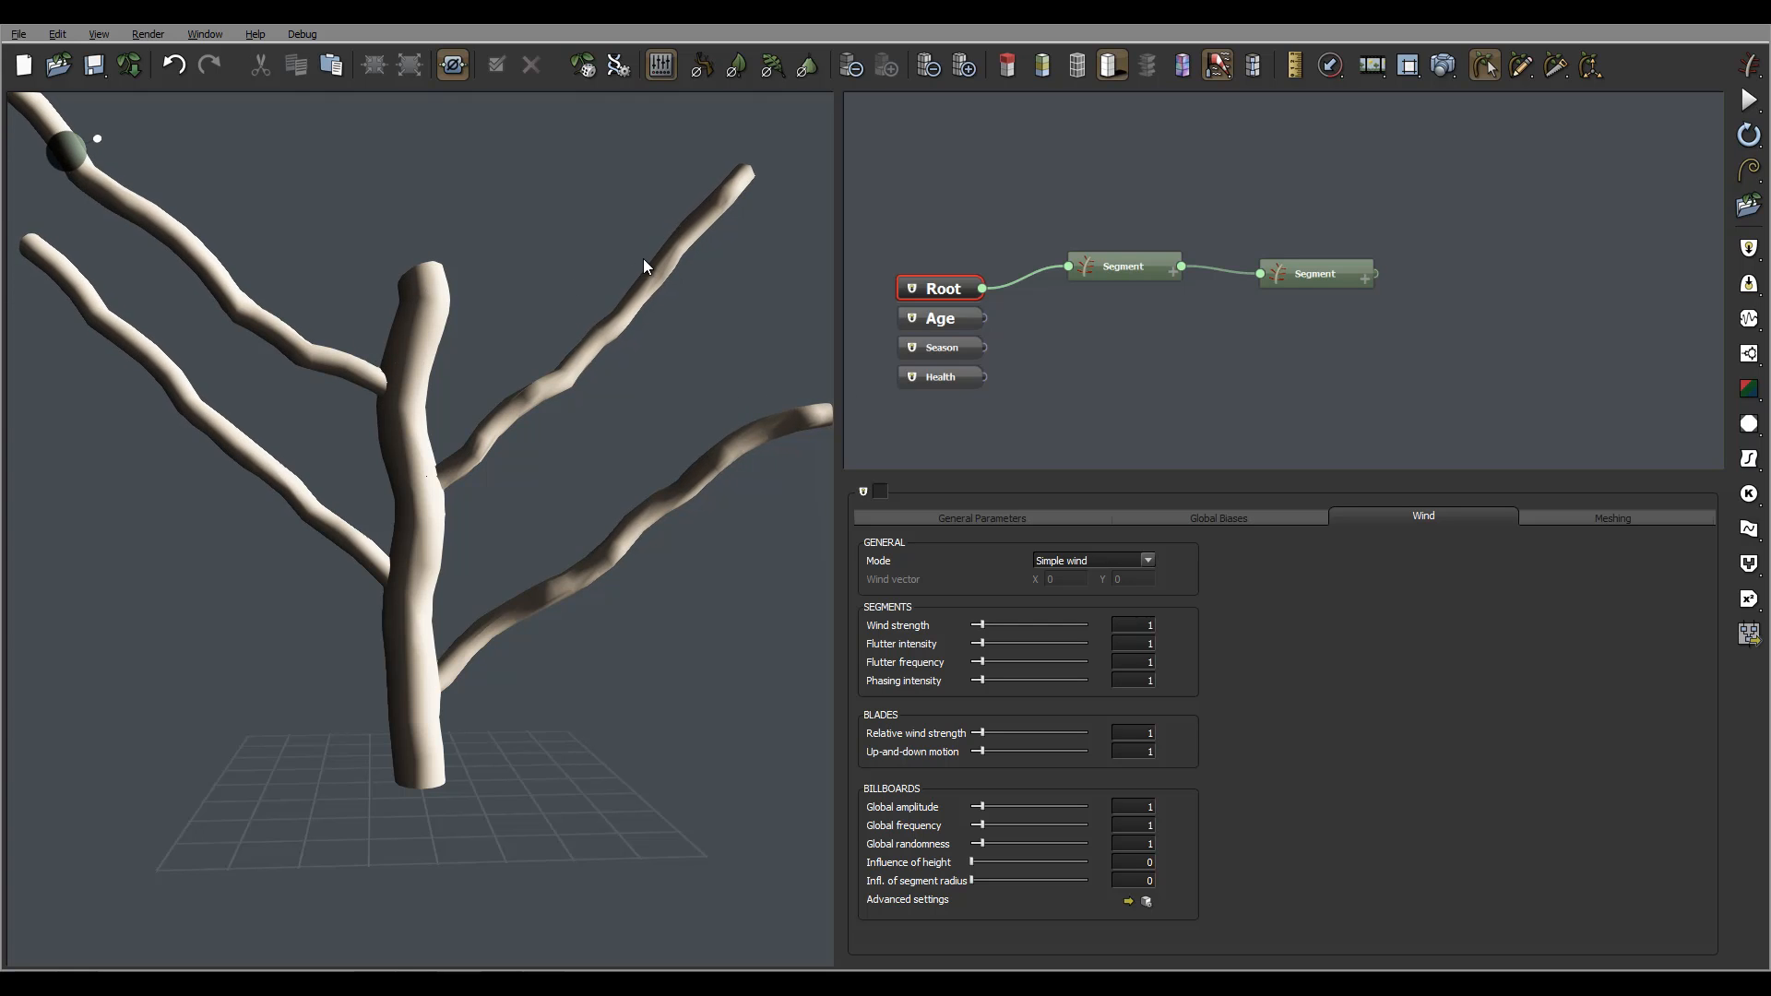
right_click_drag(644, 258, 603, 389)
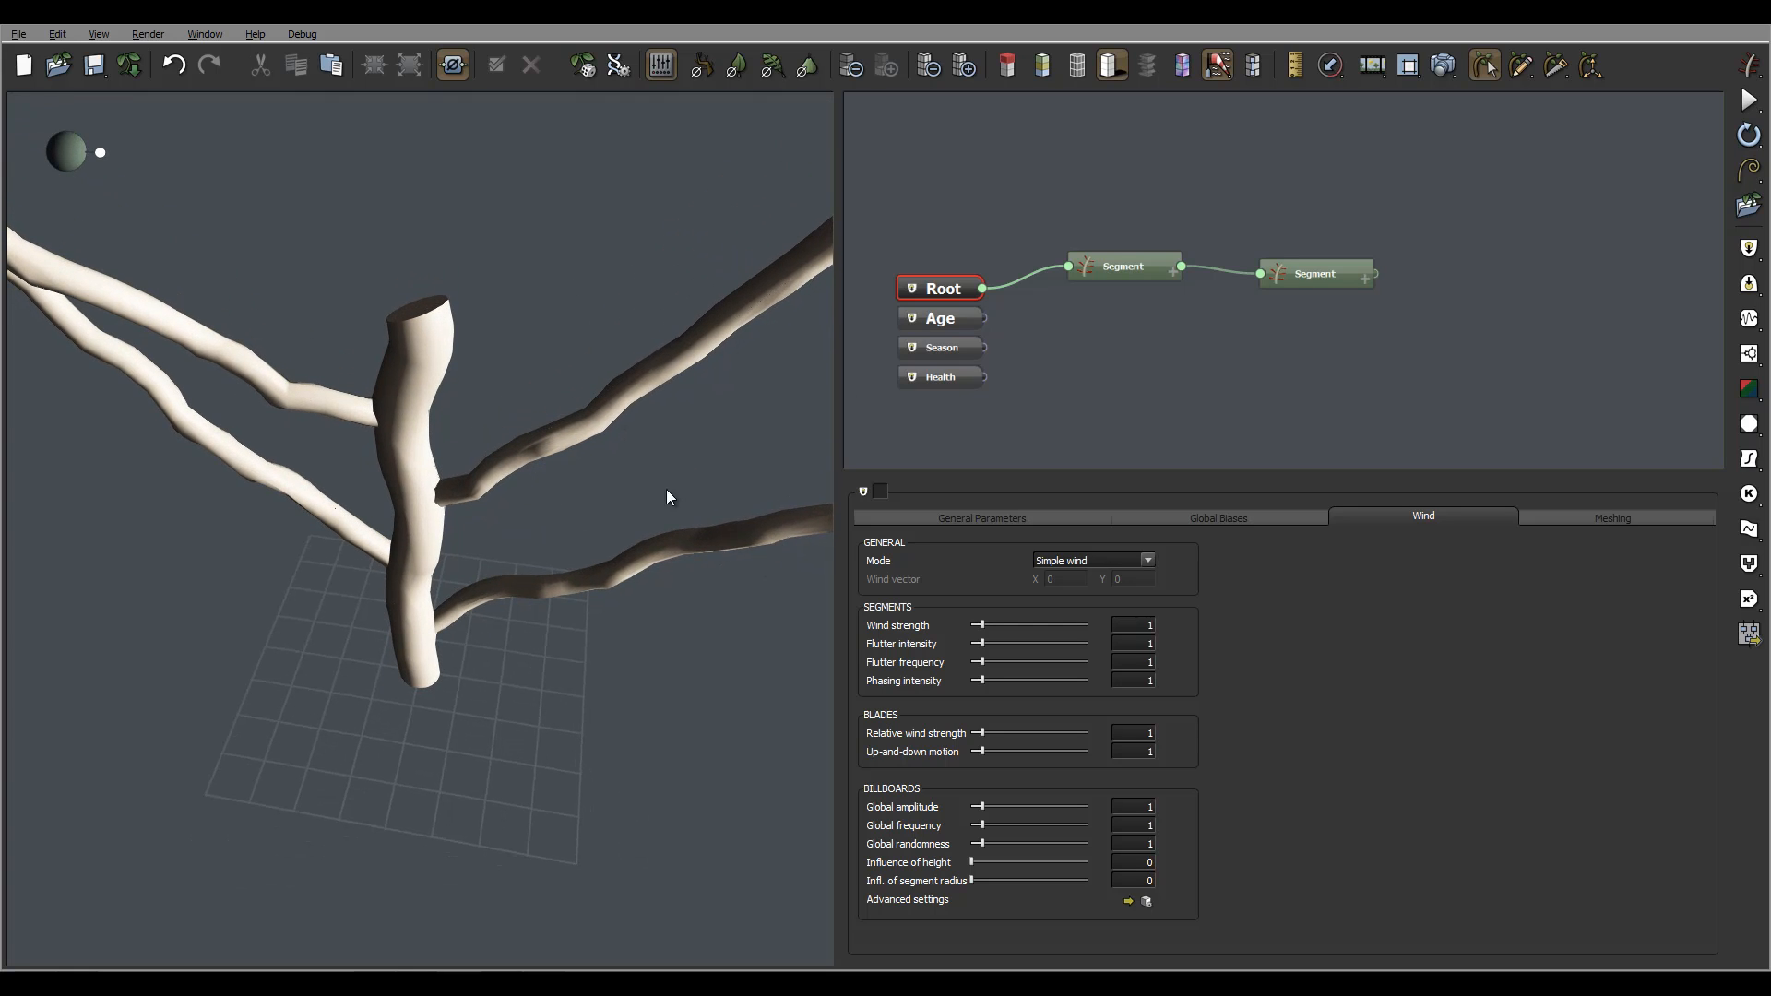
right_click_drag(710, 376, 424, 308)
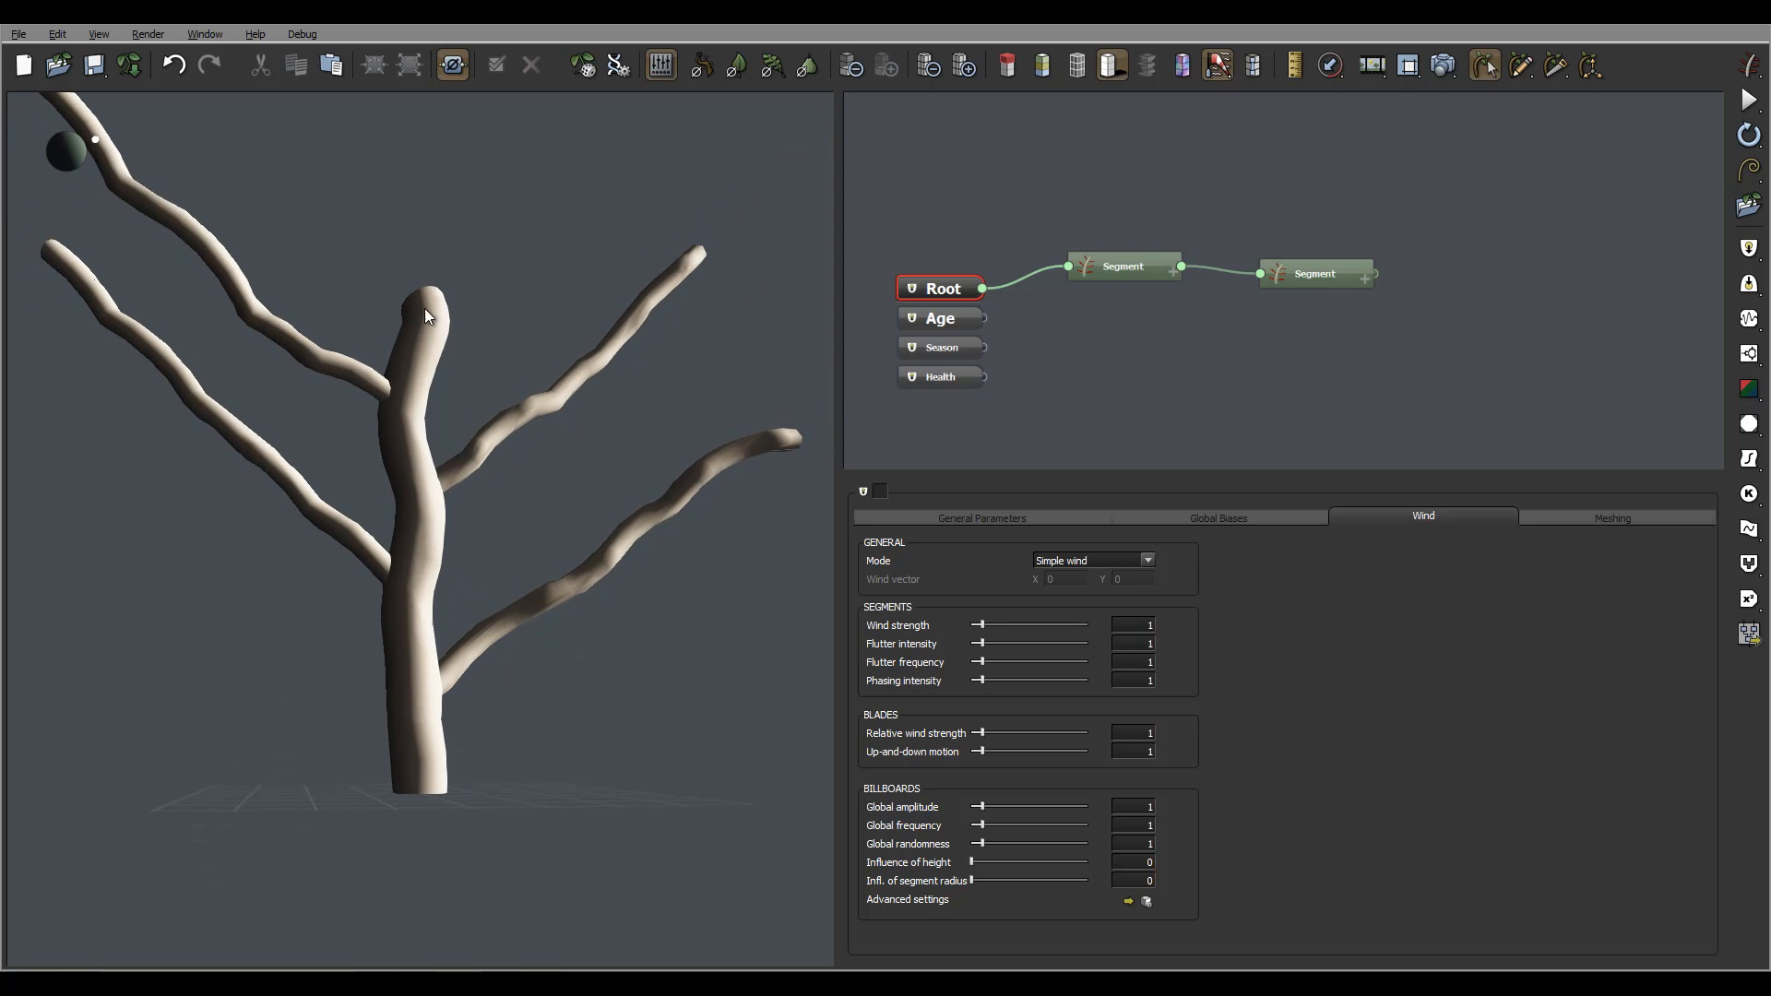
right_click_drag(620, 271, 806, 206)
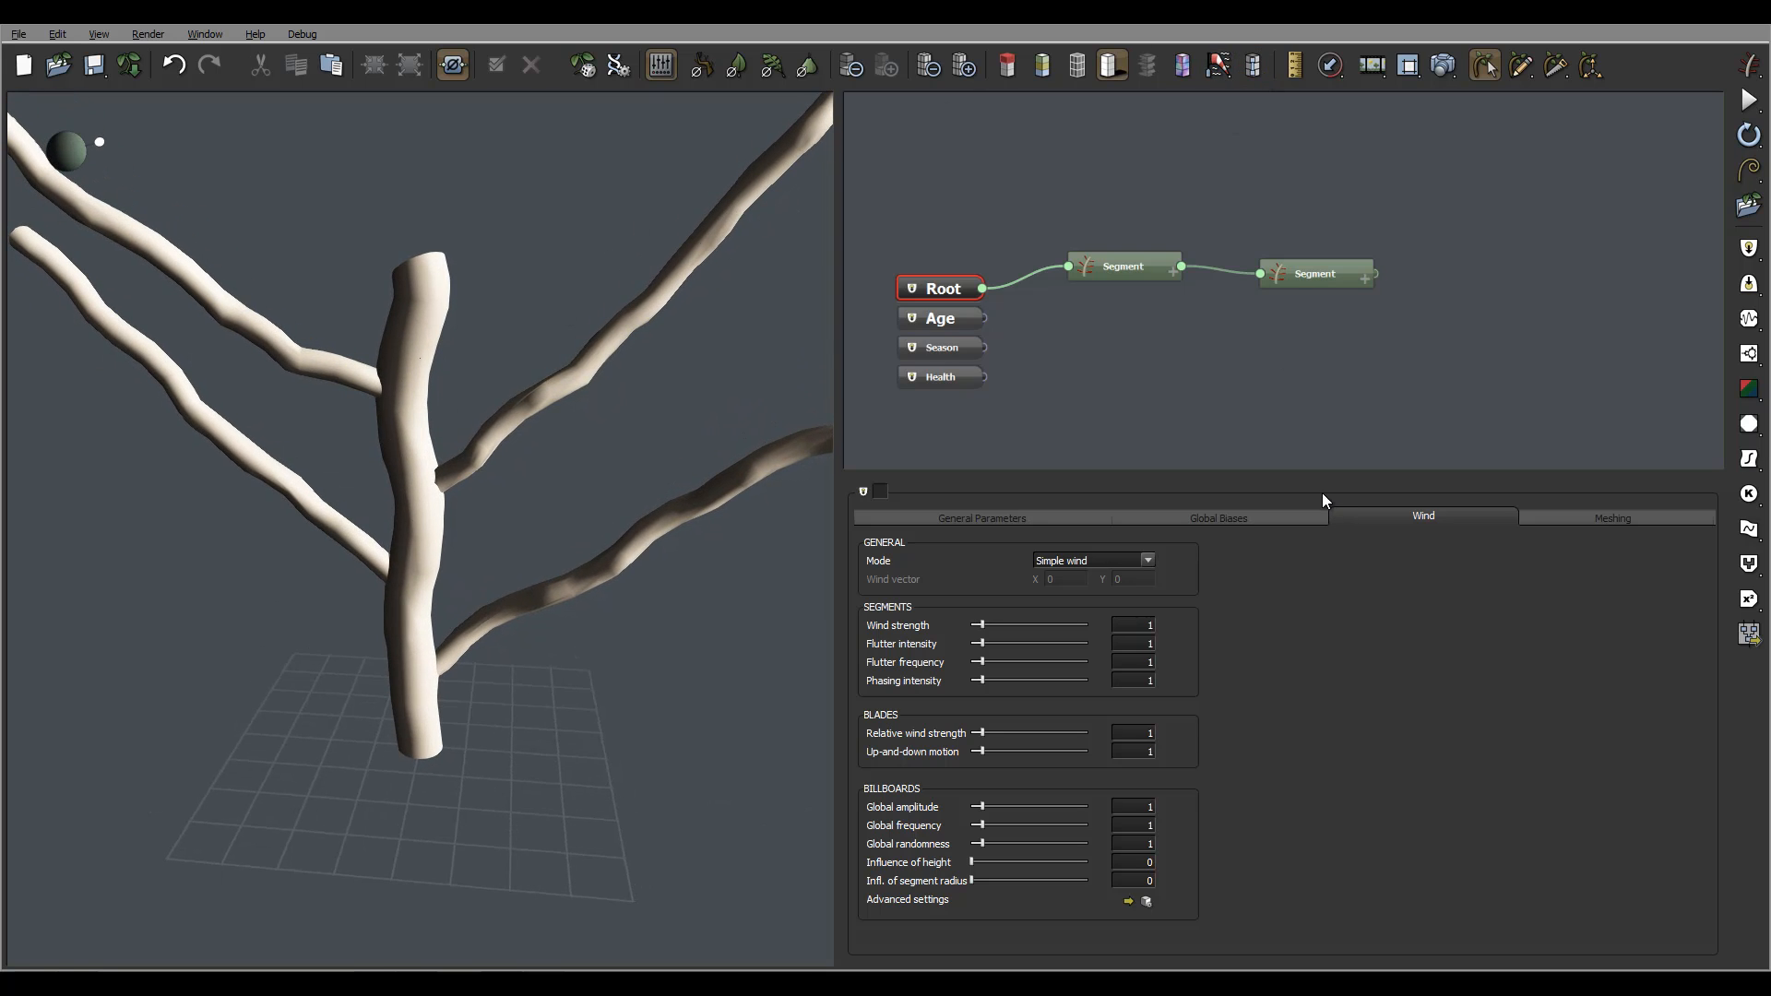
left_click(1096, 559)
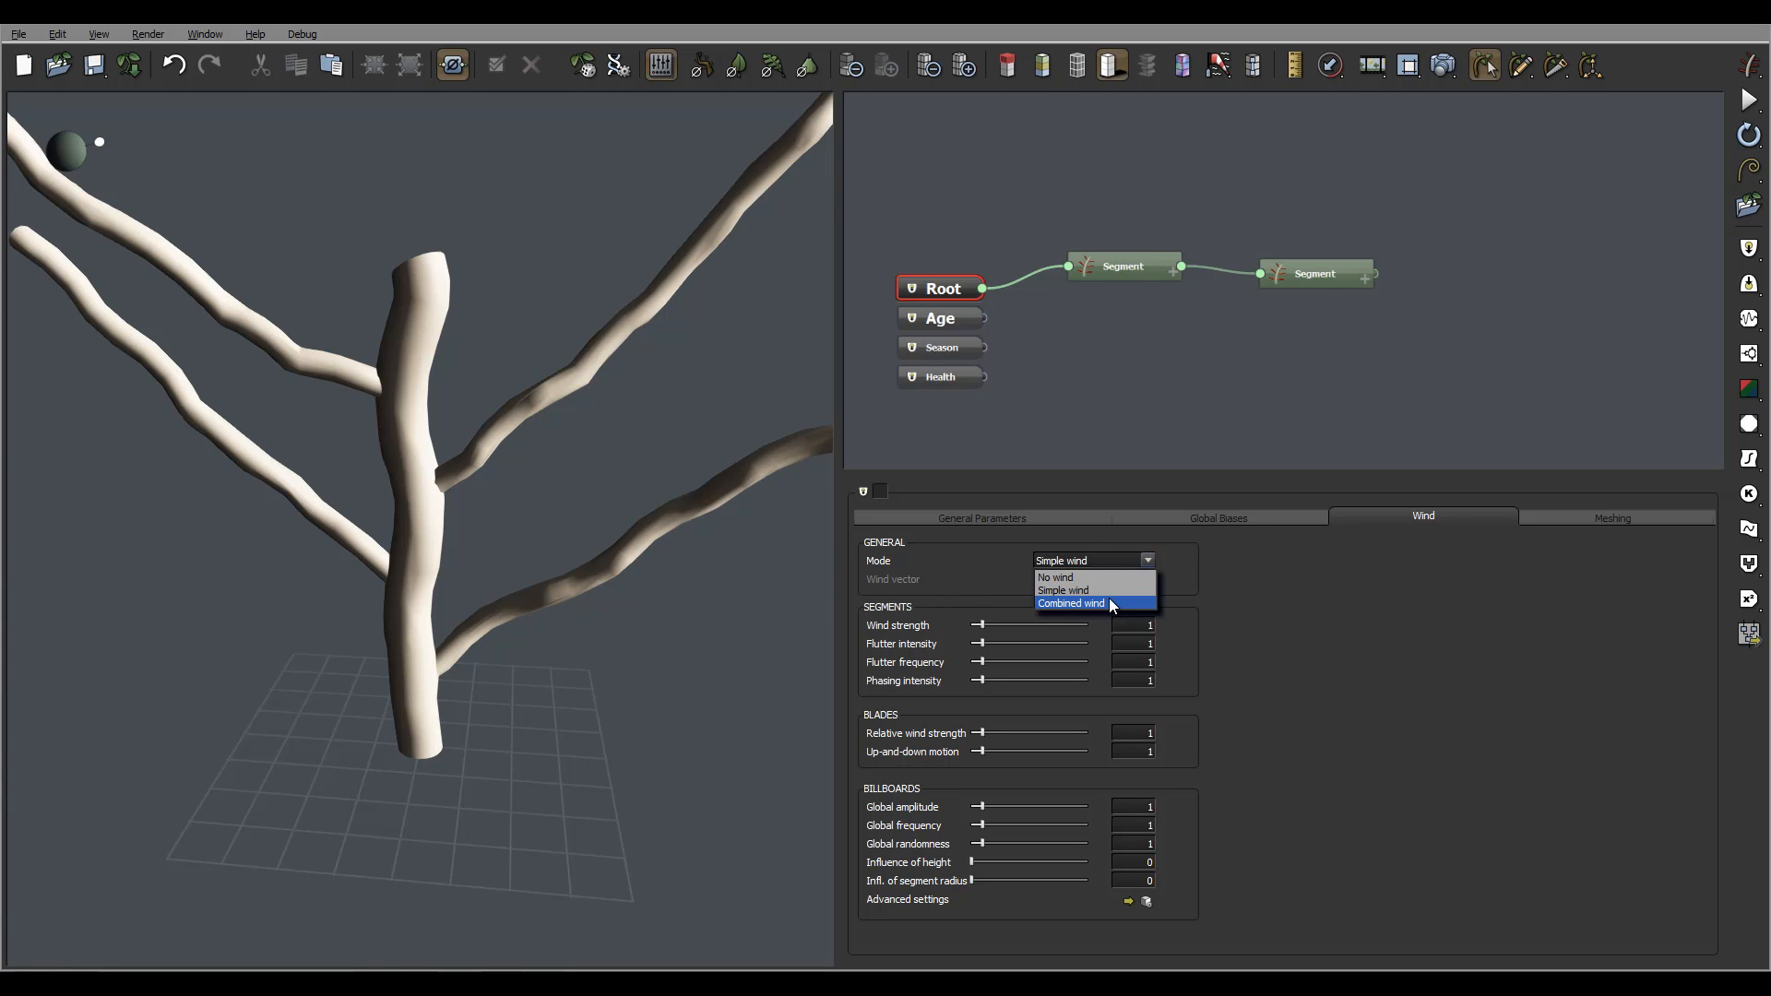
left_click(1108, 597)
Set the child Segment's Flexibility to 0.65 and its Wind force to 0.34, and inspect the branches.
left_click(1337, 274)
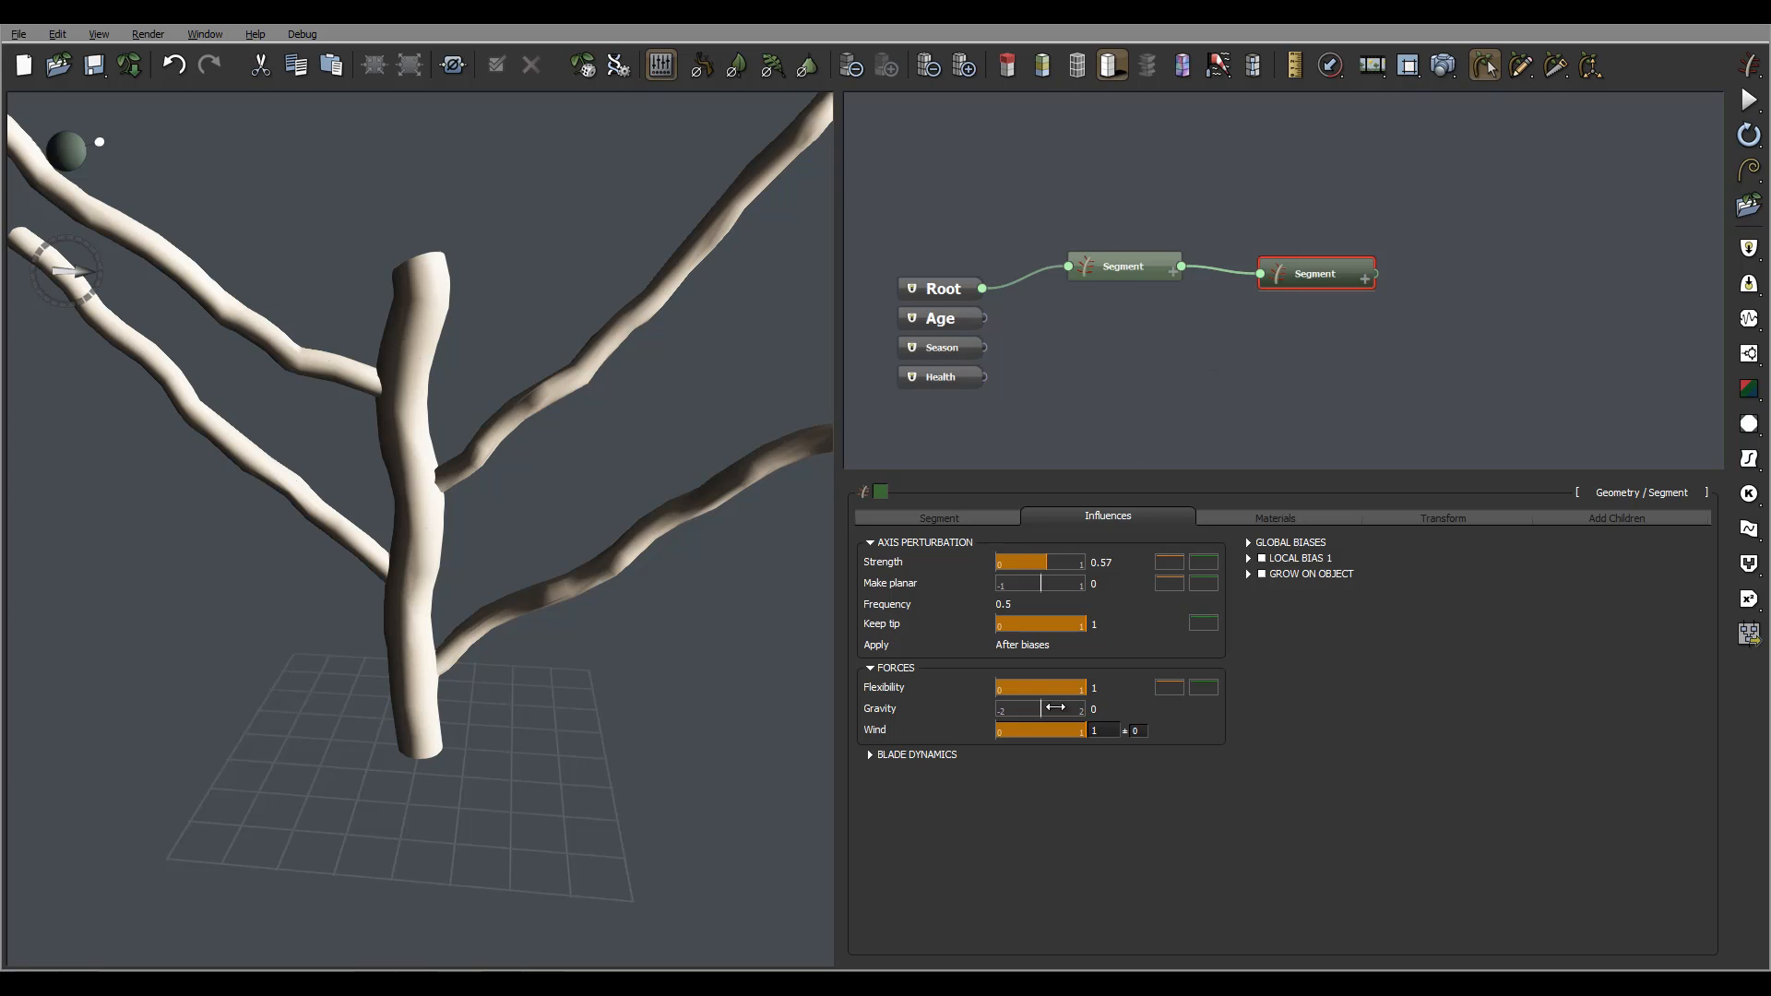
left_click_drag(1081, 688, 1026, 732)
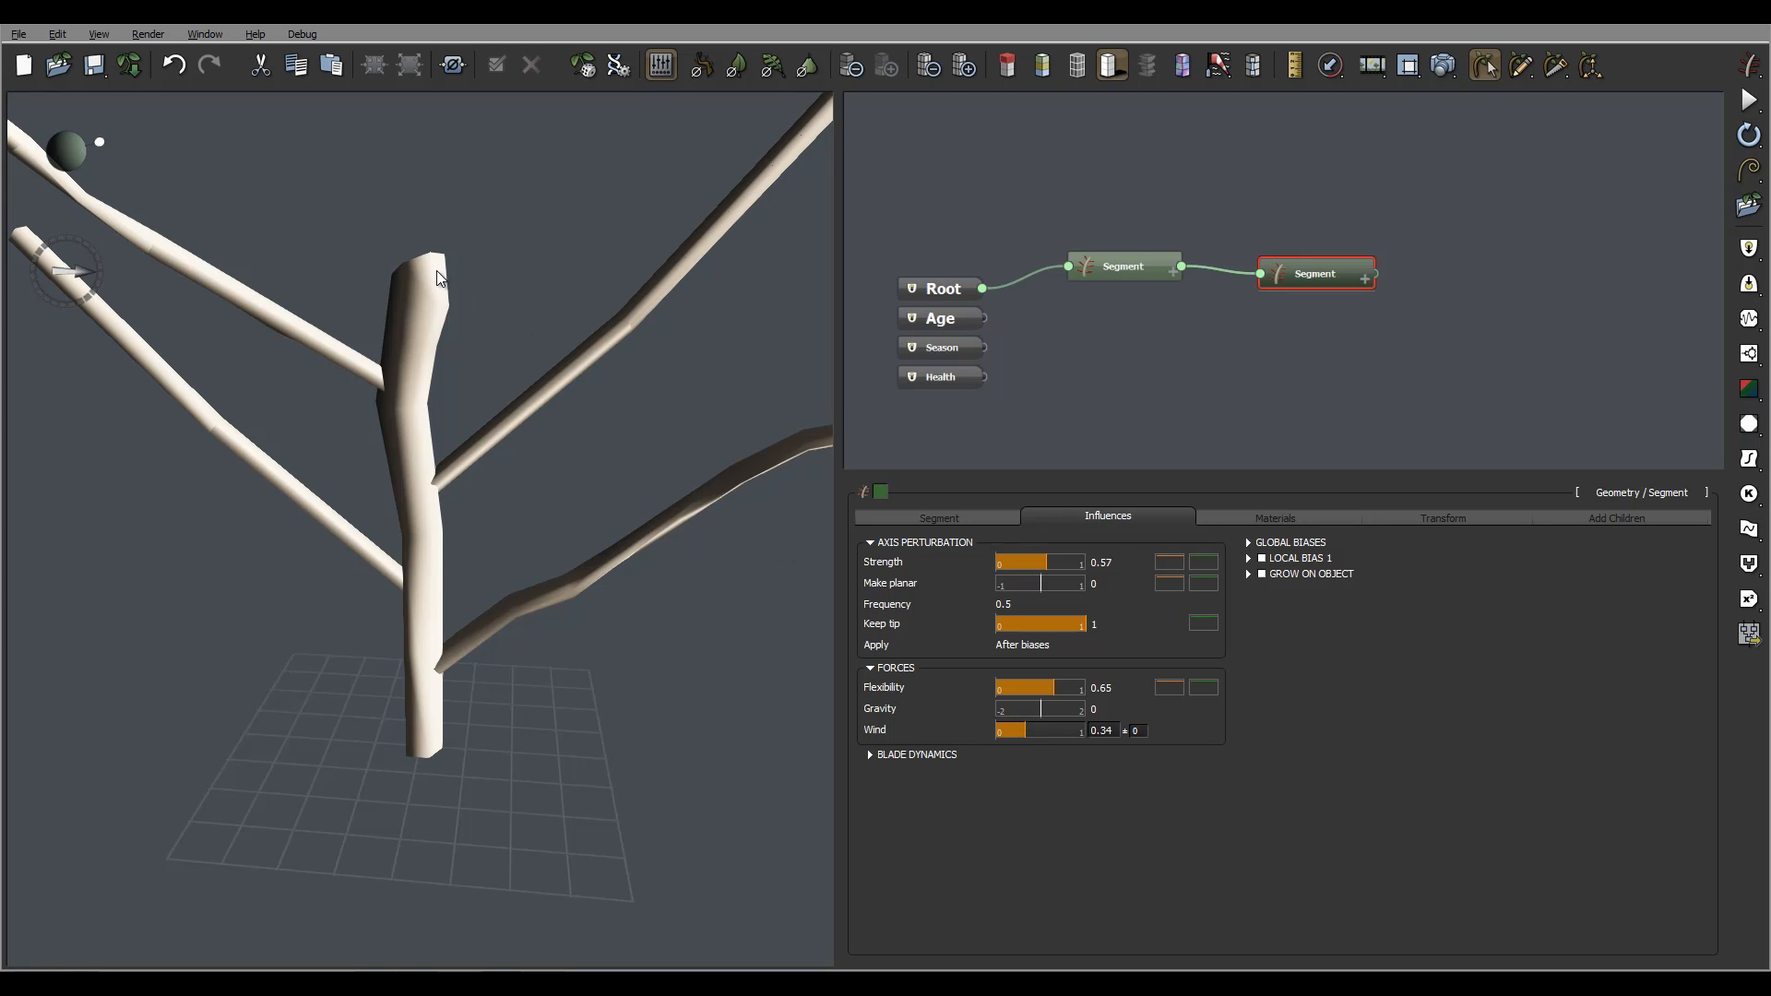
left_click_drag(436, 269, 472, 385)
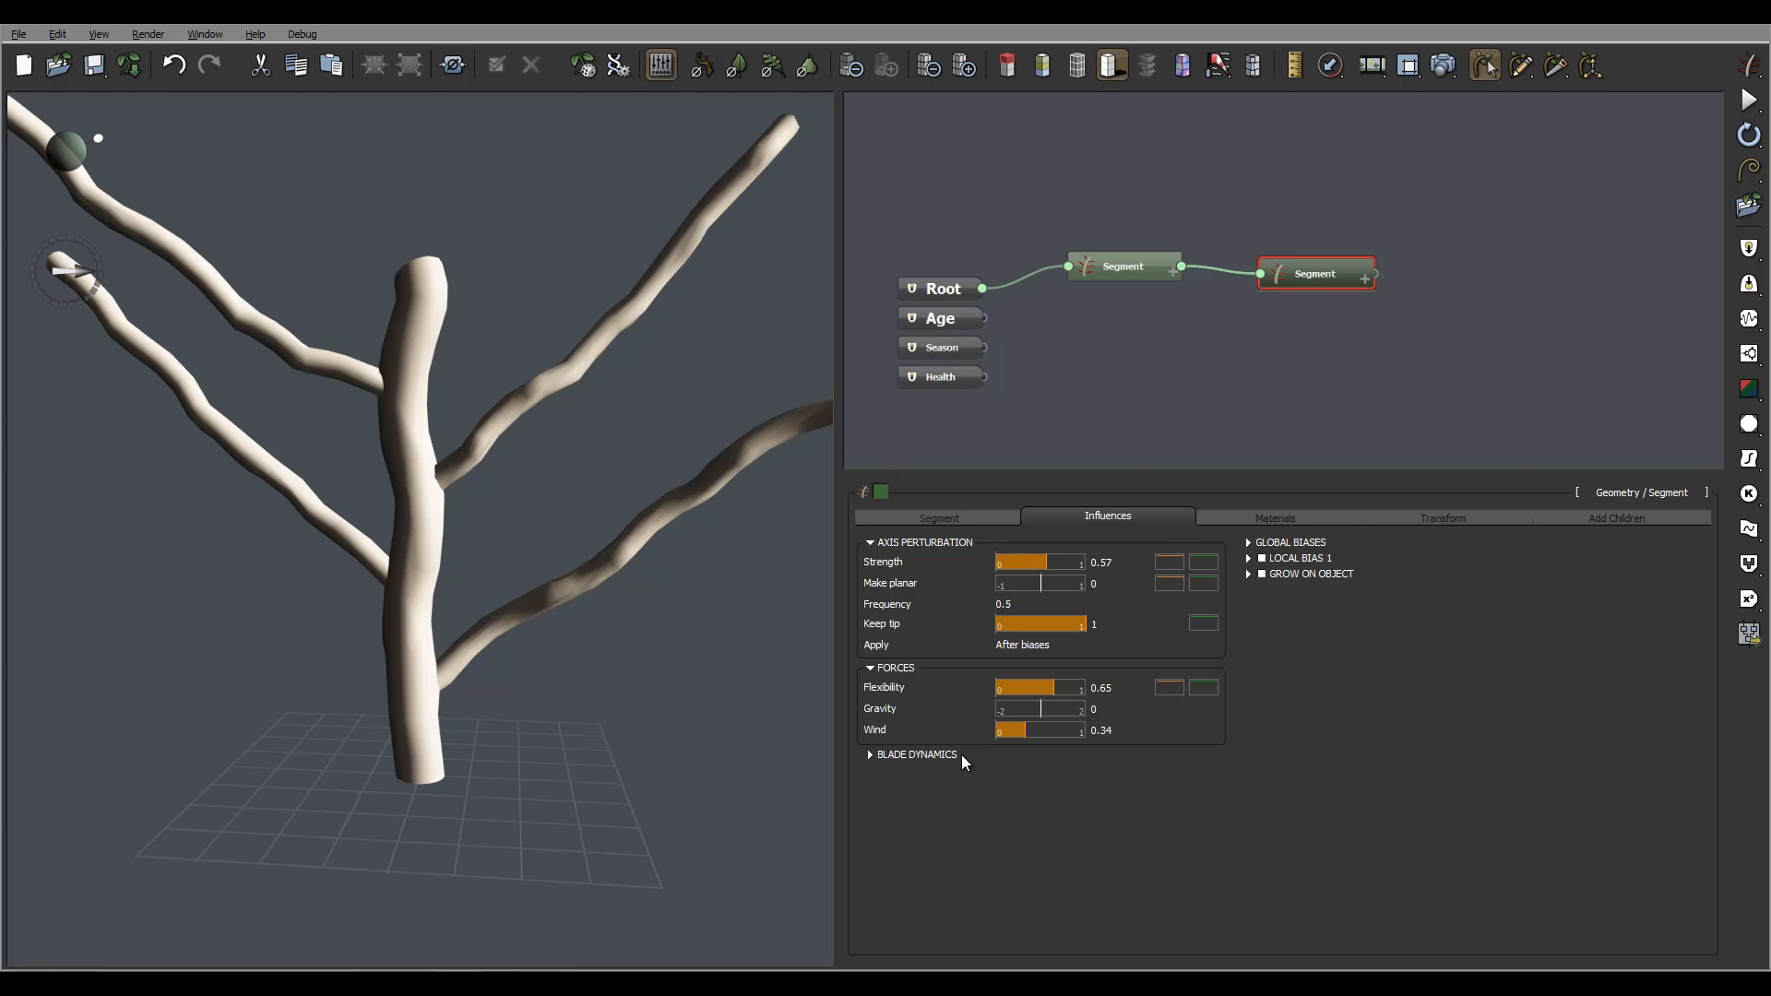
Reveal the child Segment's Blade Dynamics settings and enable Blades on the branches.
left_click(870, 754)
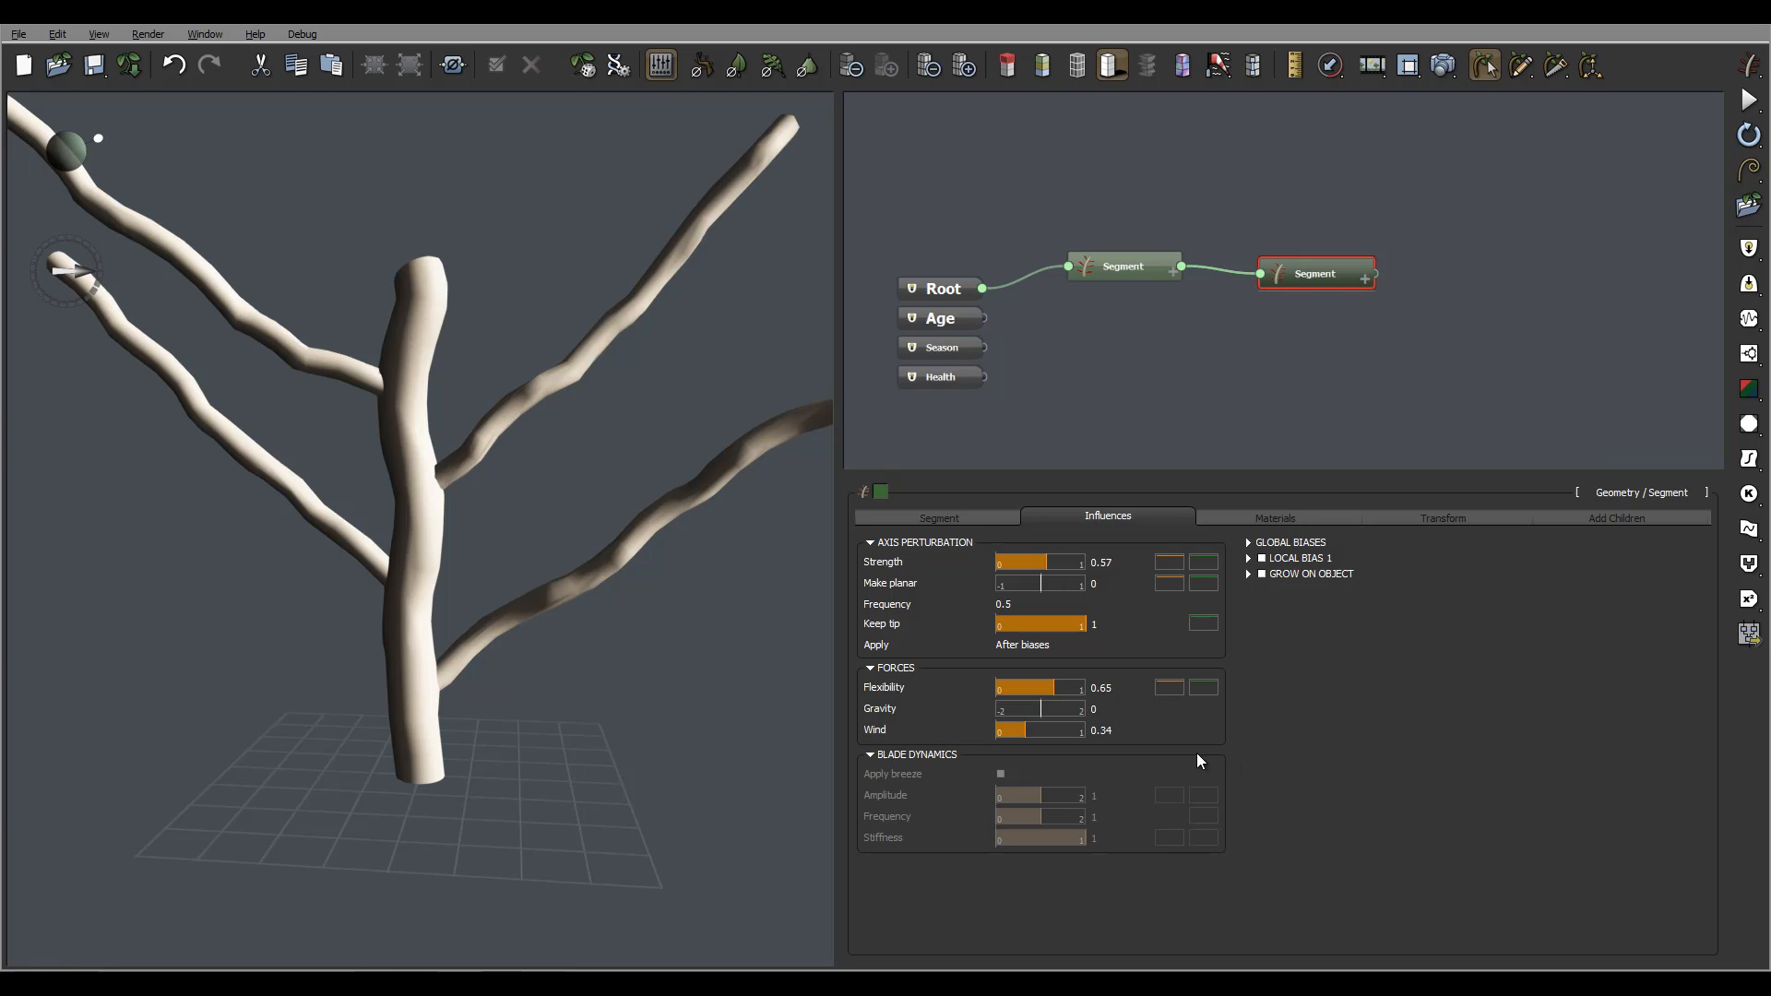
left_click(963, 517)
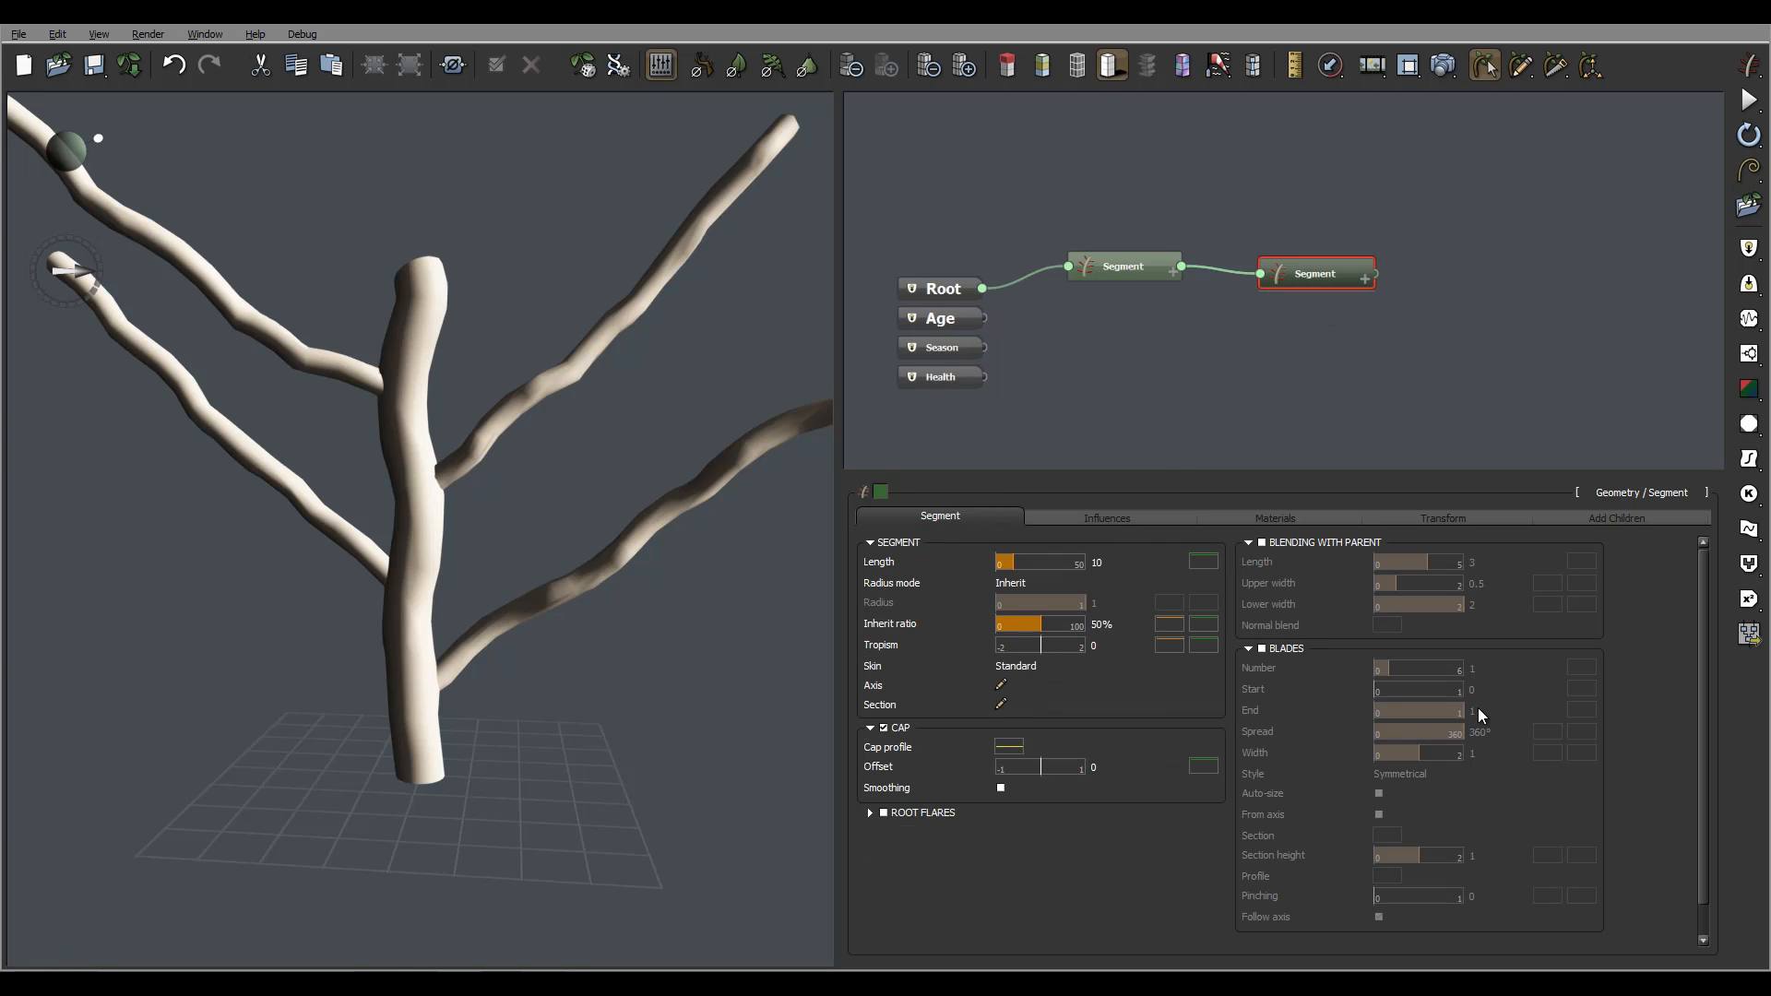
left_click(1250, 650)
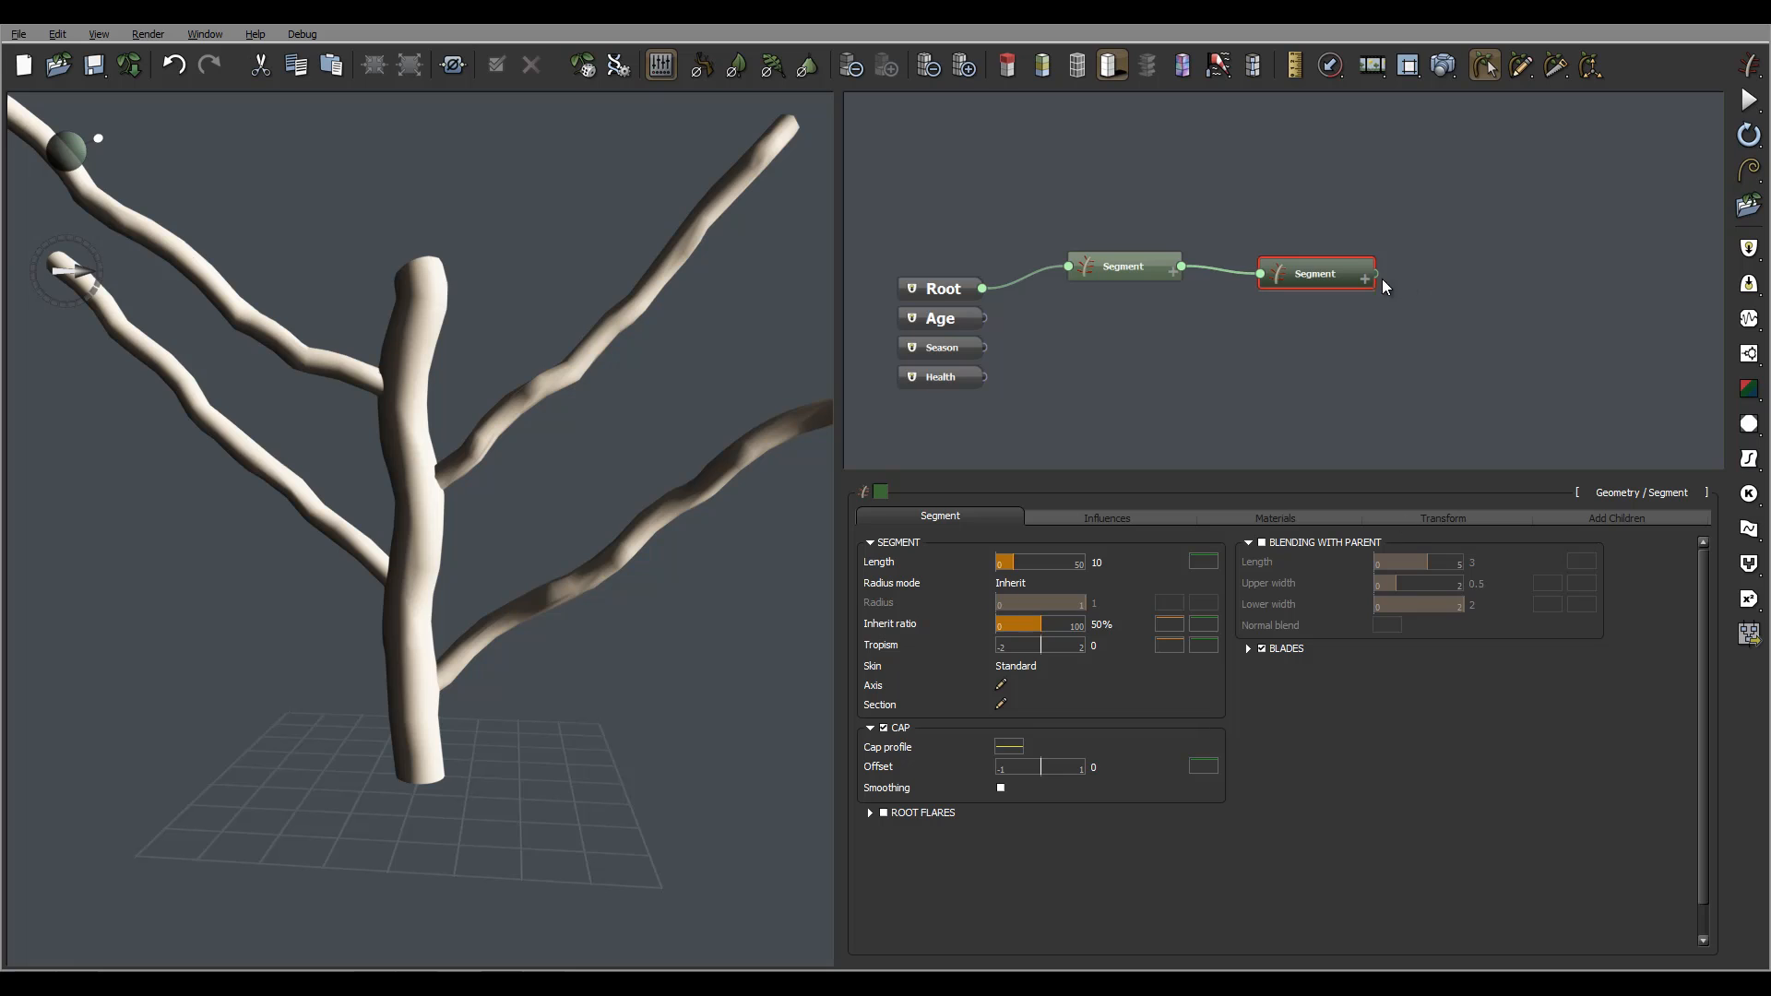
left_click(1352, 275)
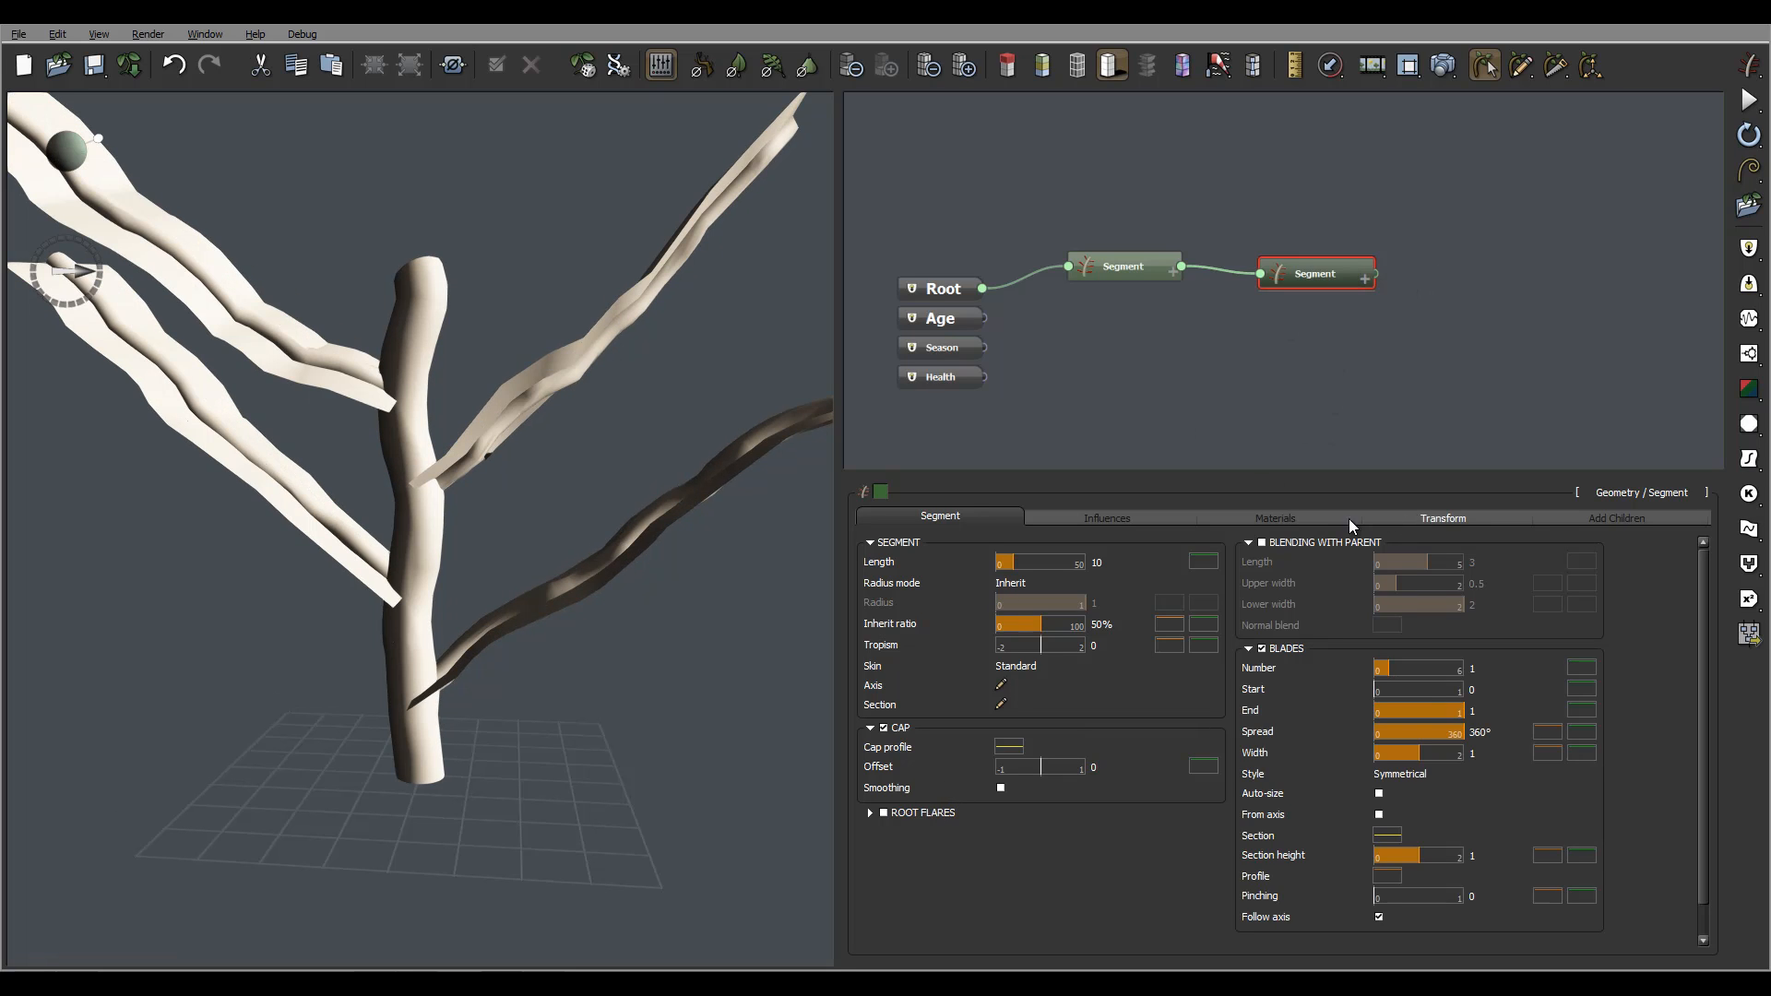
Set the child Segment's blade breeze Amplitude to 0.55 and turn off Apply breeze.
left_click(1134, 515)
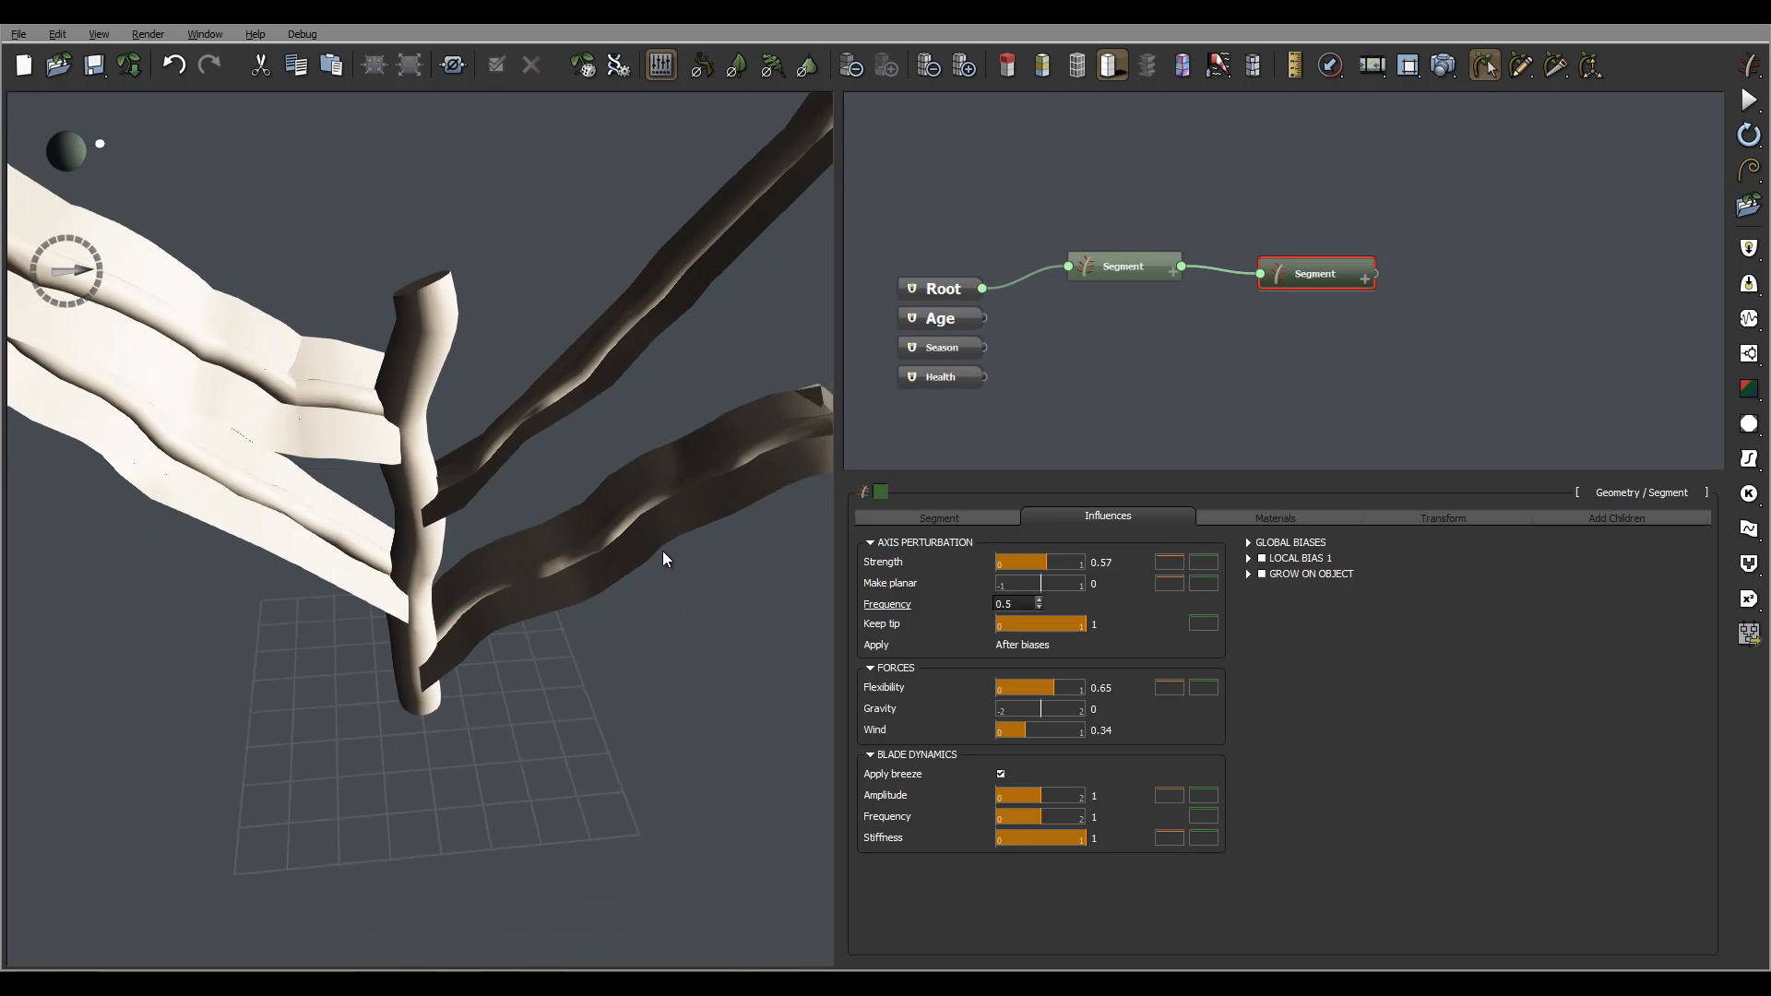
right_click_drag(677, 581, 674, 545)
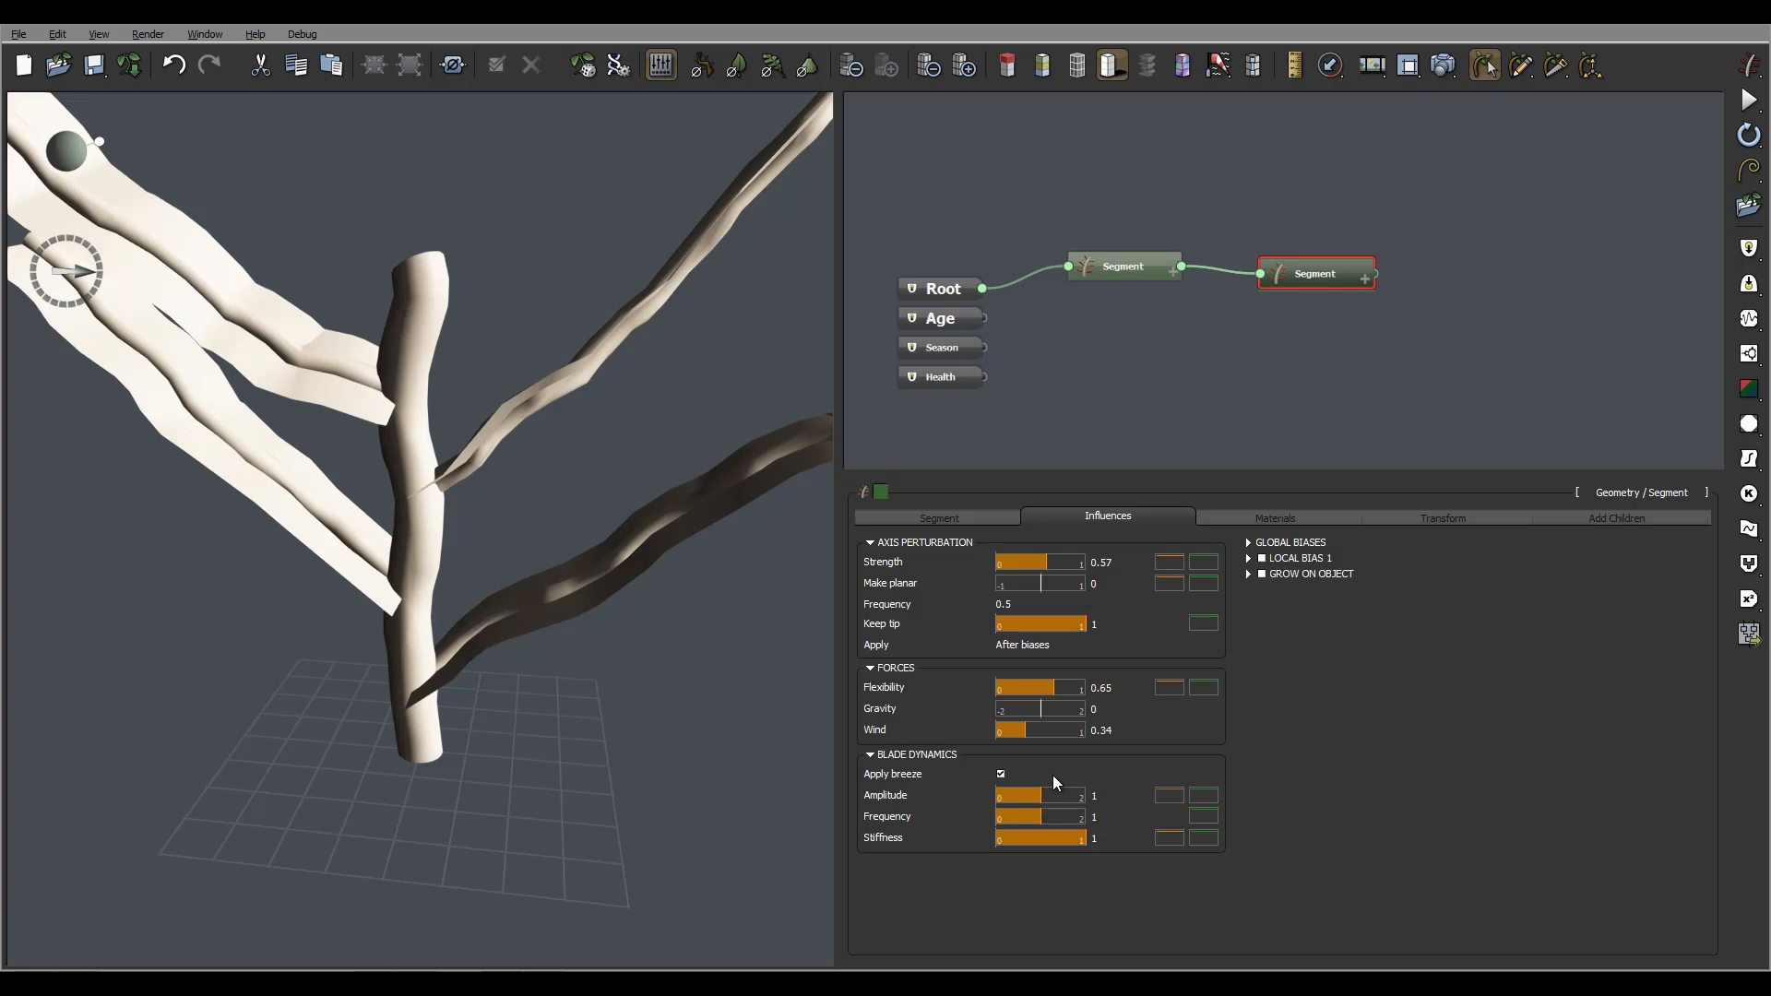
left_click_drag(1051, 796, 1030, 798)
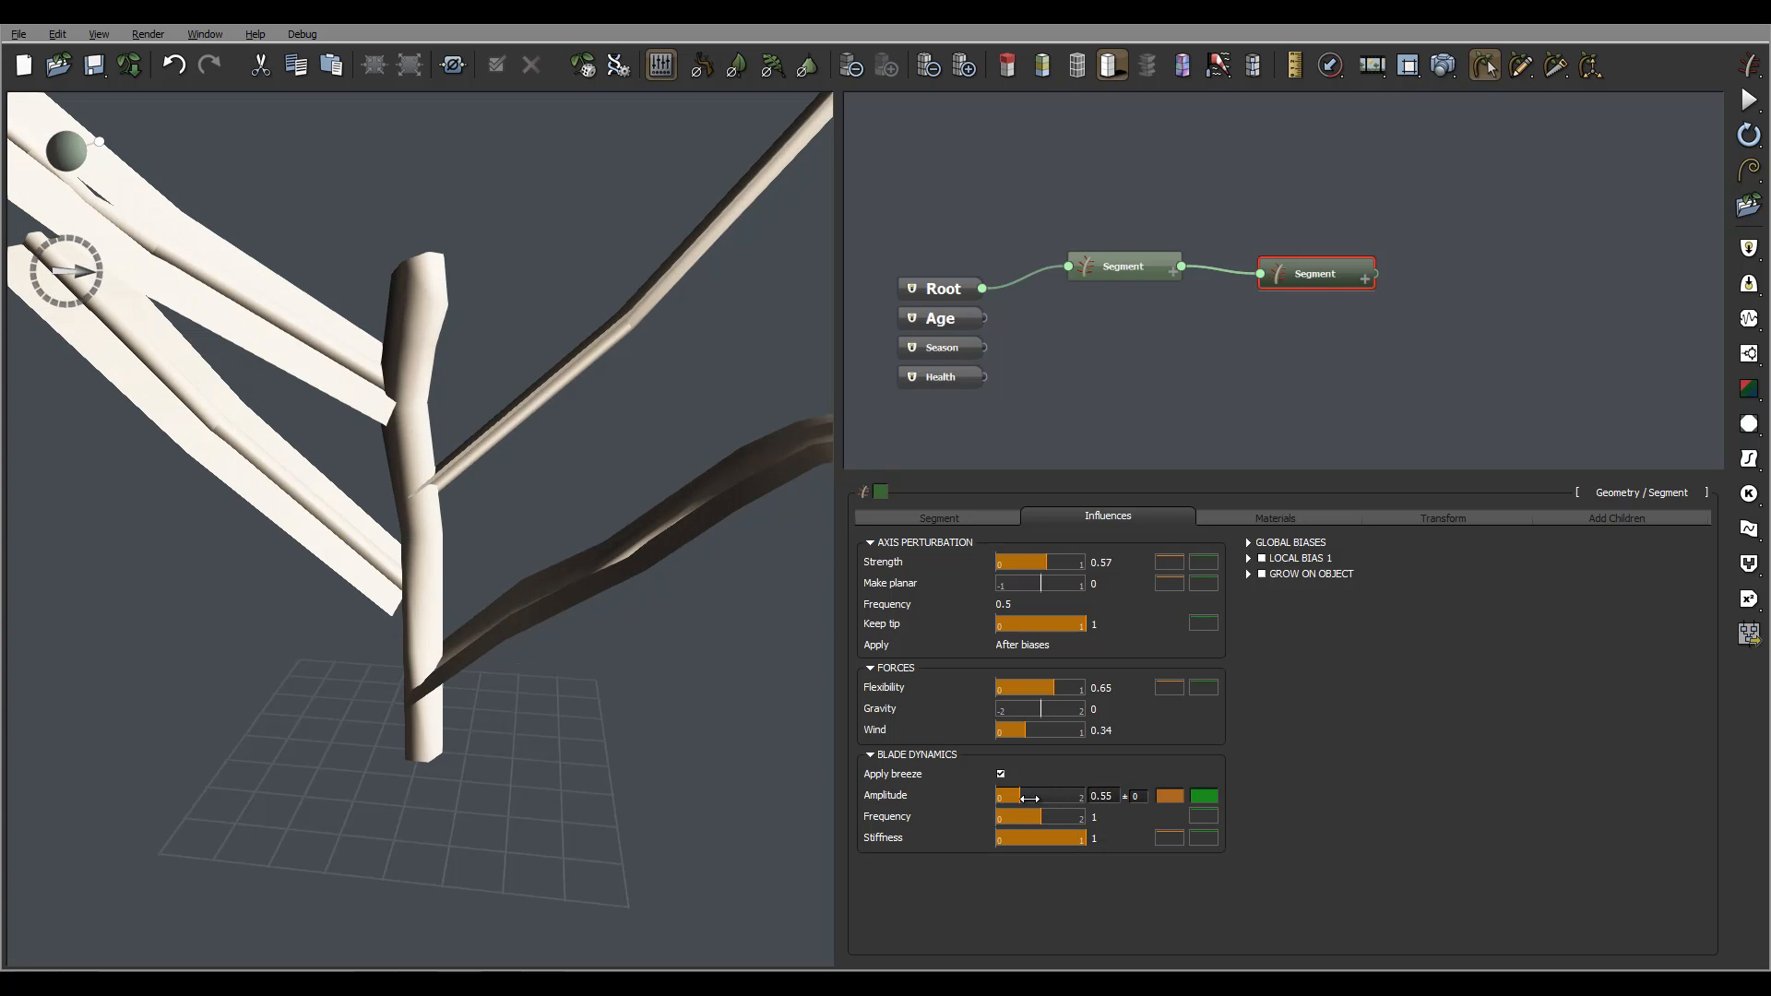
left_click(1001, 776)
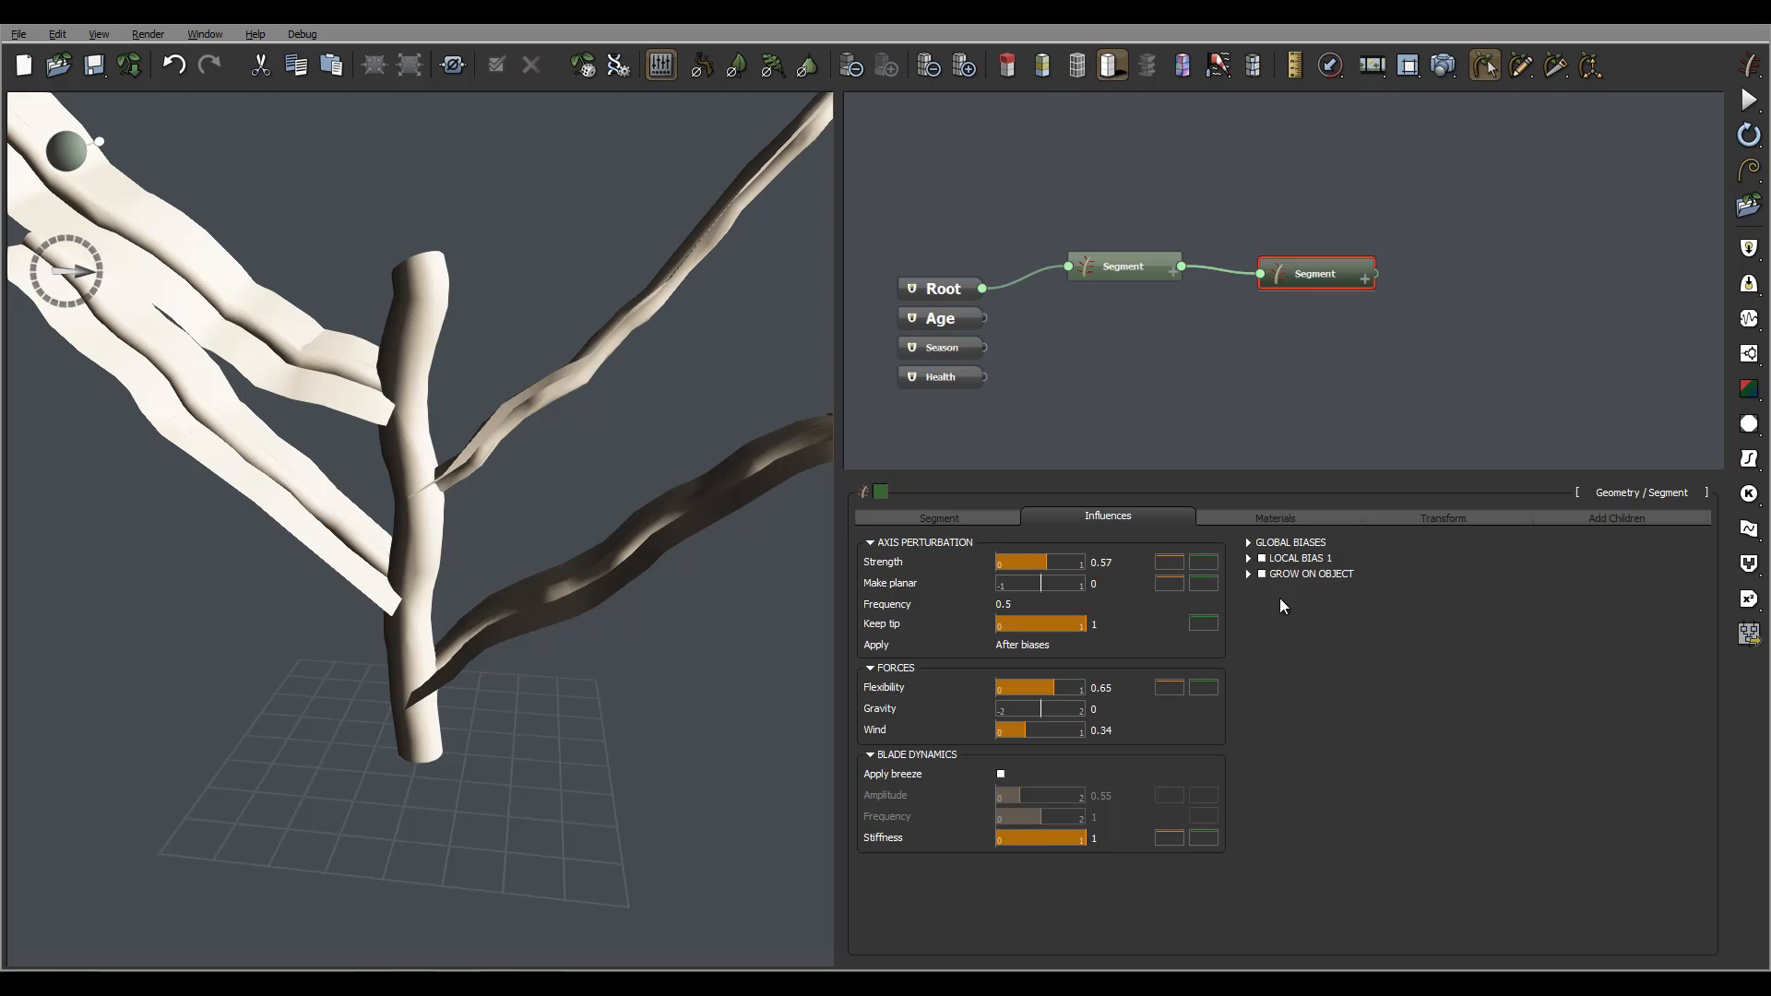
Collapse the Forces and Blade Dynamics groups and check the Global Biases settings of the child Segment and the Root node.
left_click(871, 667)
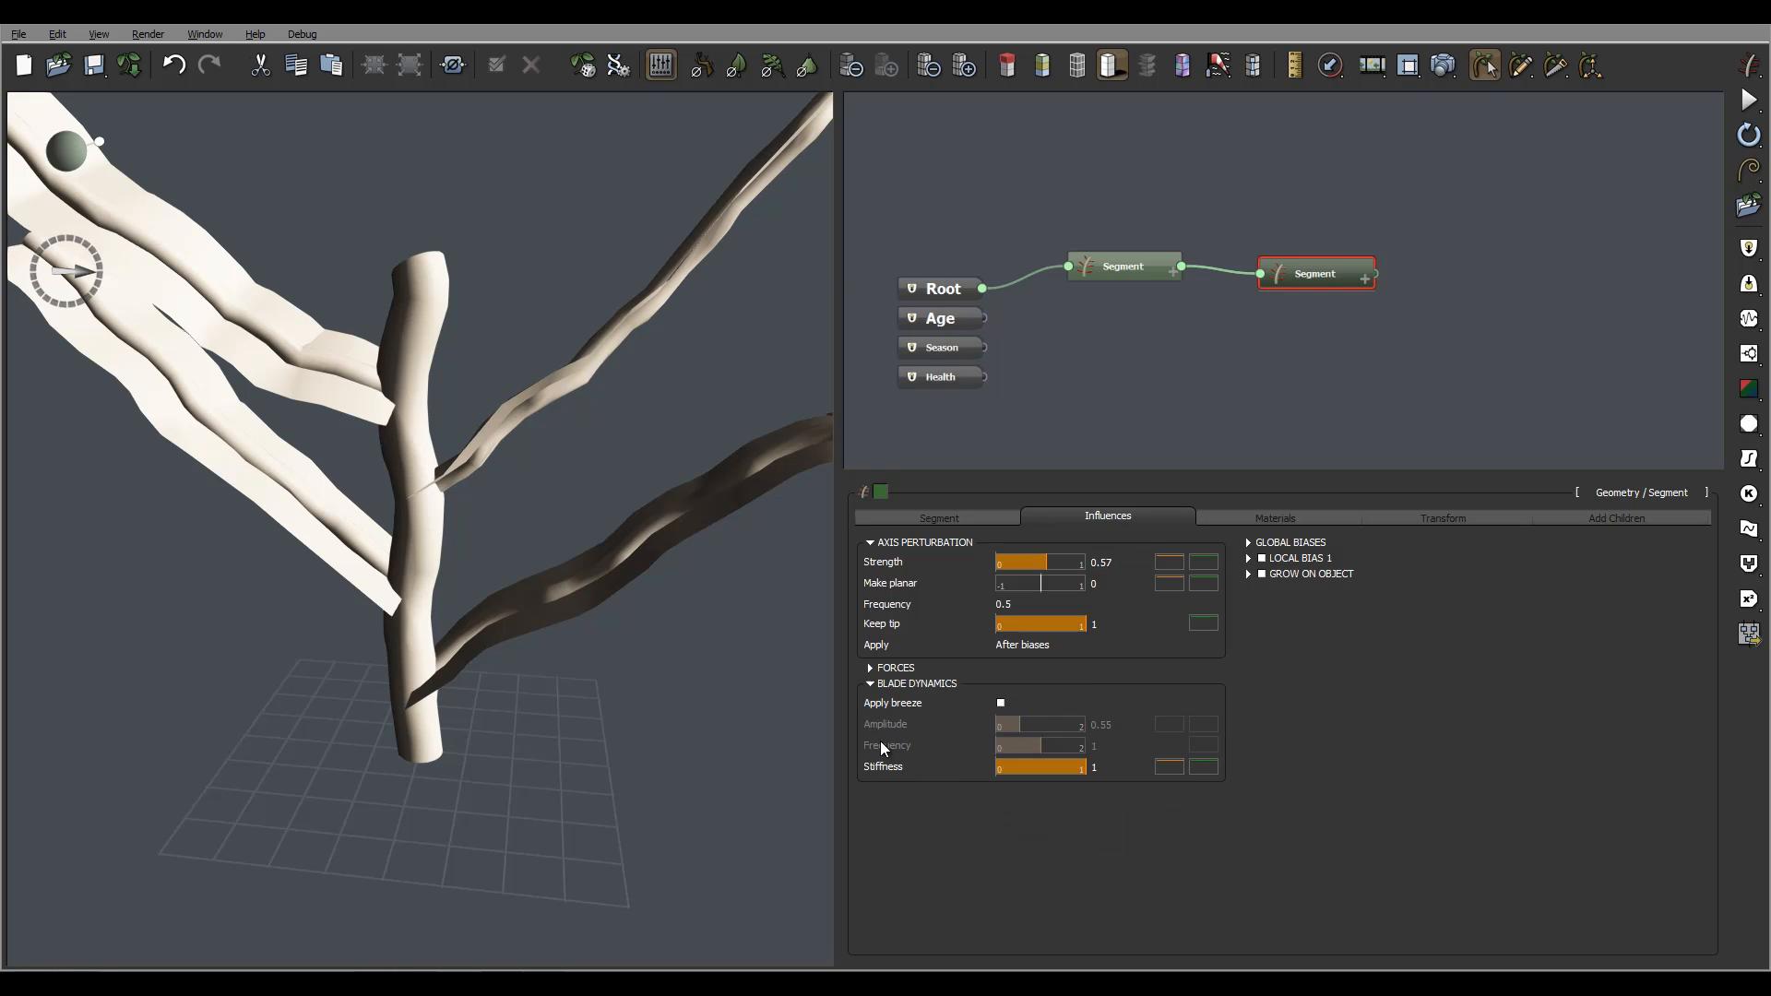
left_click(870, 683)
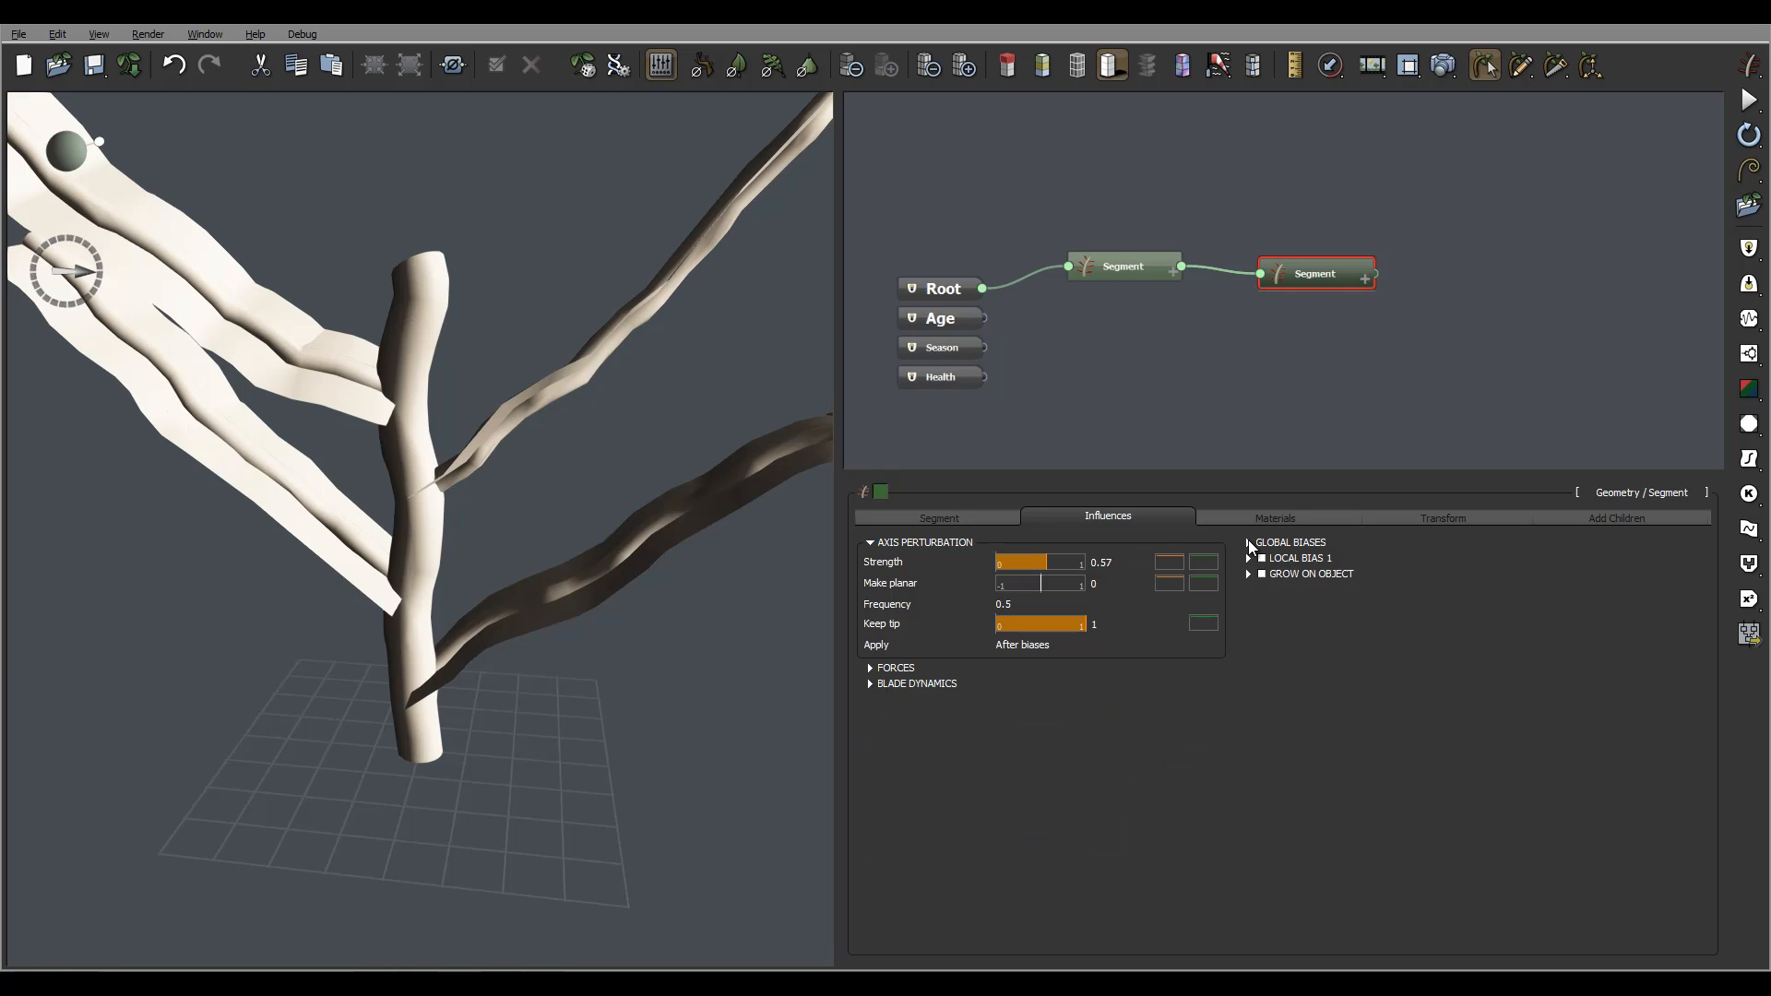
left_click(1249, 544)
left_click(1398, 564)
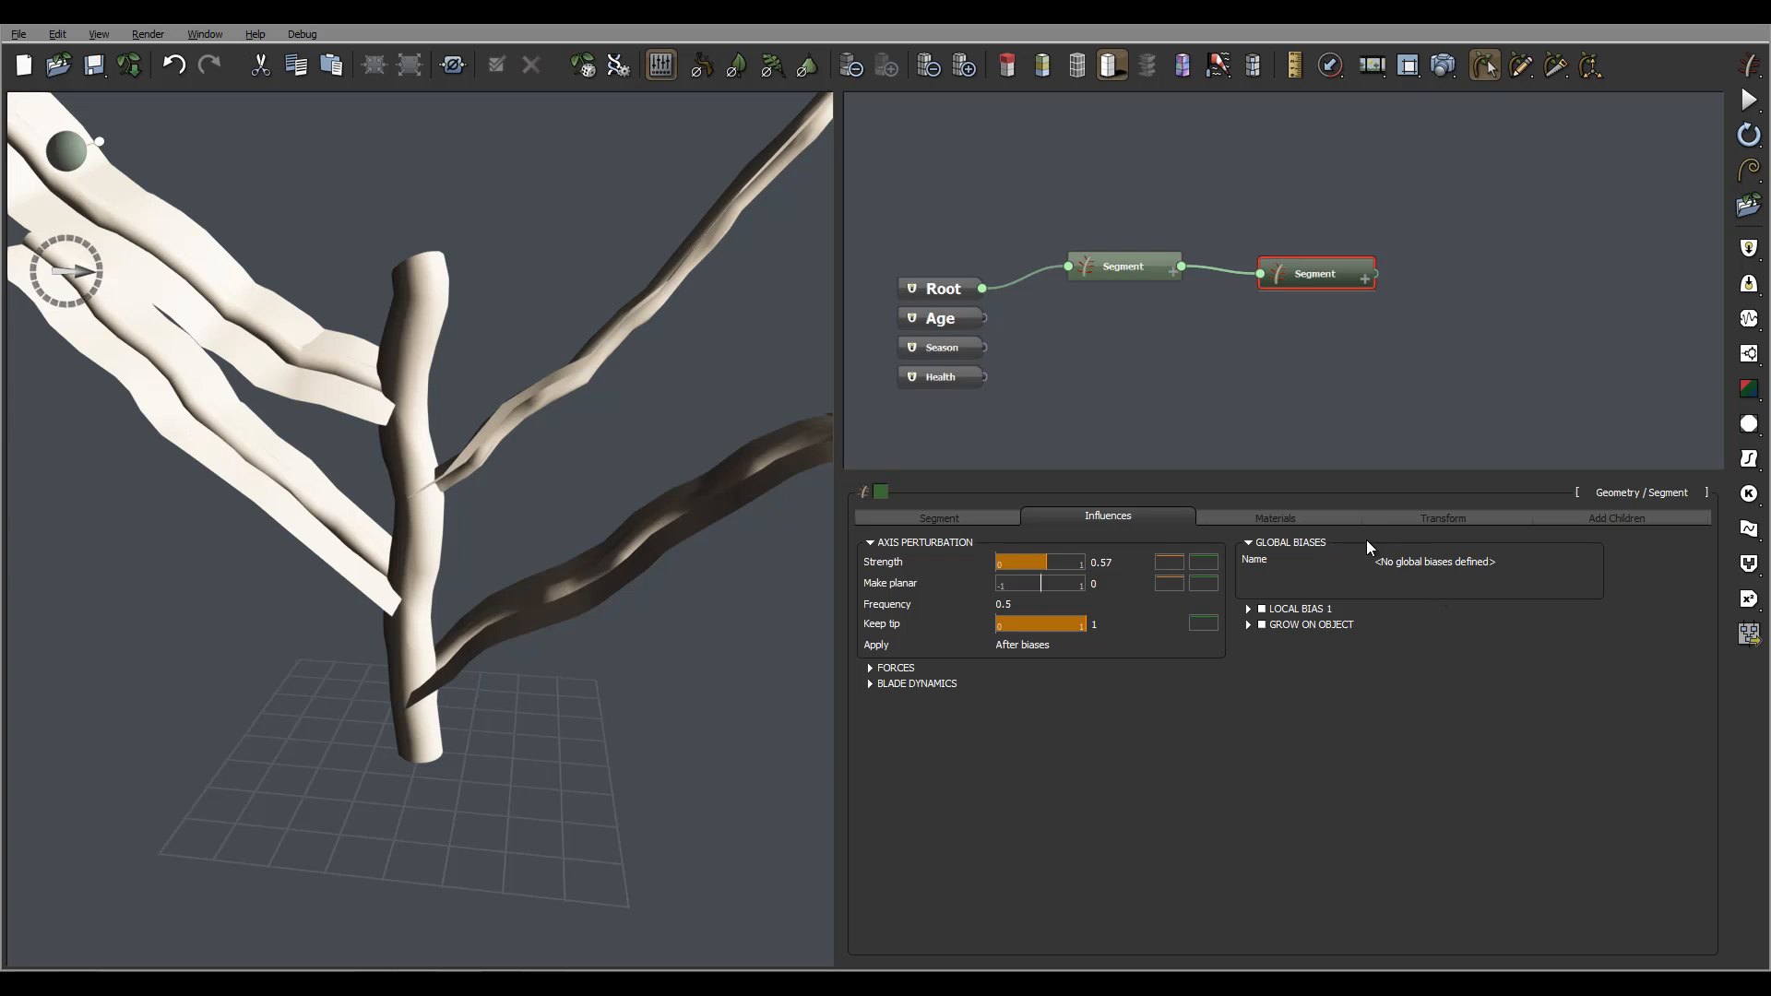
left_click(952, 285)
left_click(1219, 519)
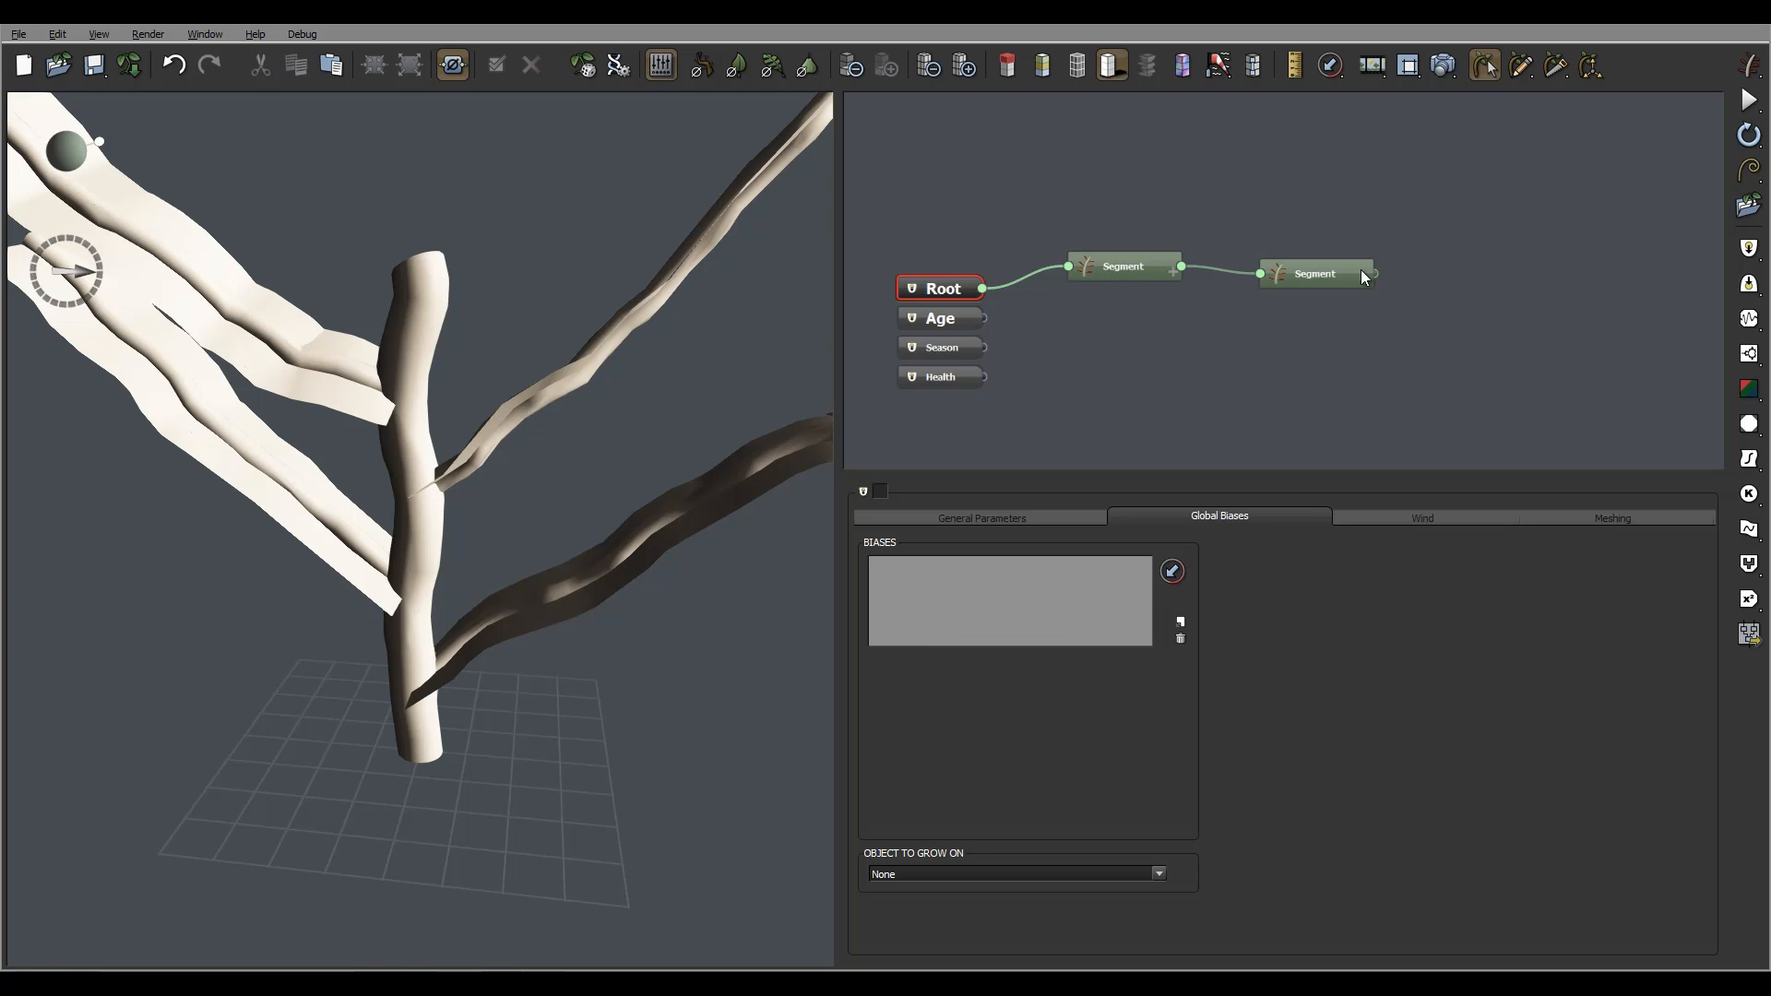
Disable Blades on the child Segment and return to its Influences settings.
left_click(1330, 270)
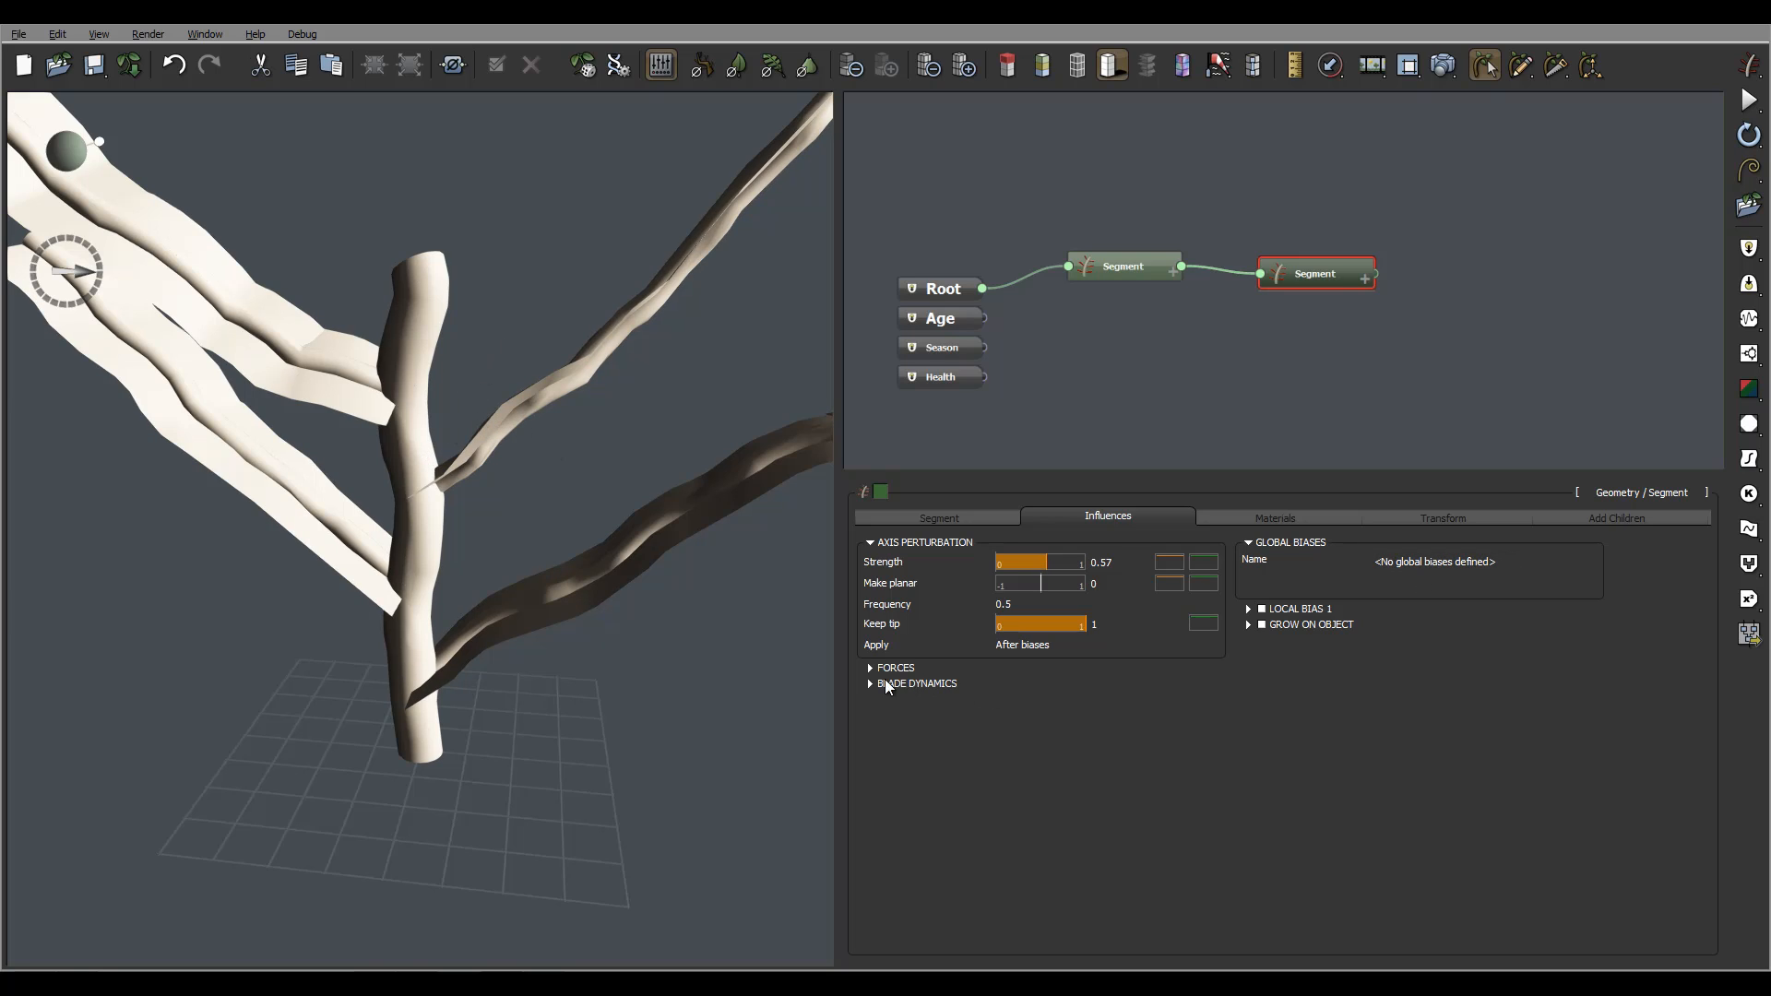
left_click(955, 515)
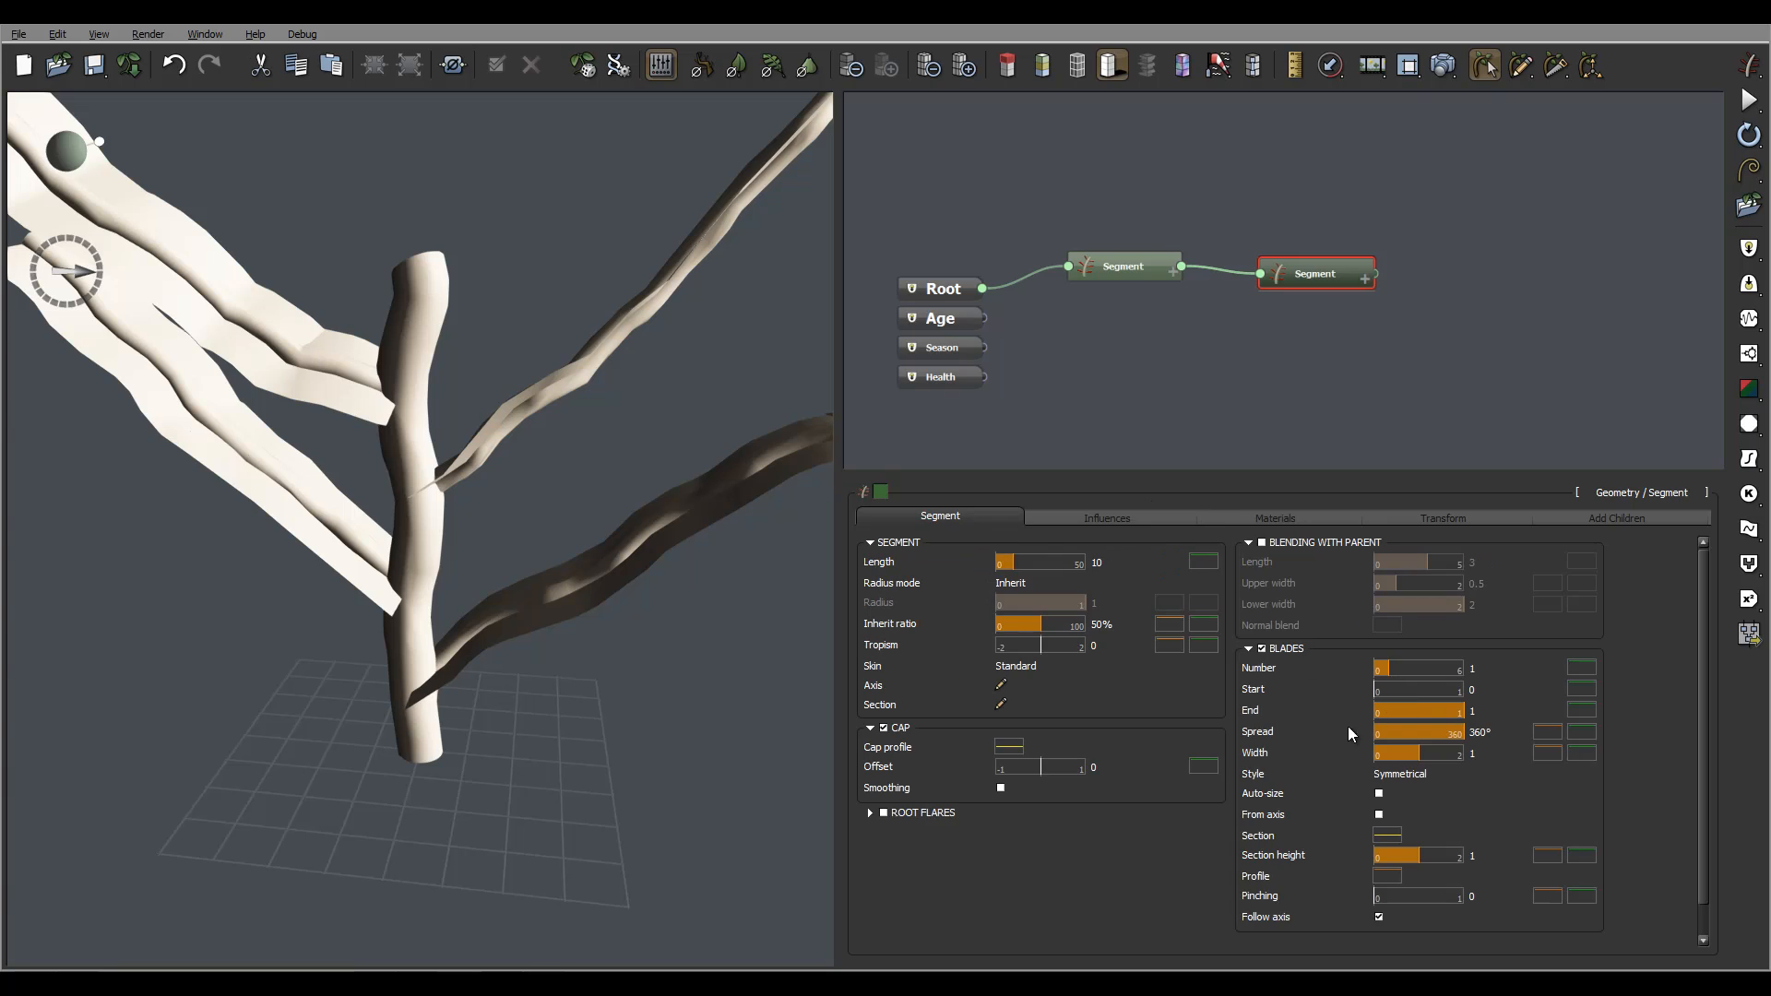
left_click(1259, 651)
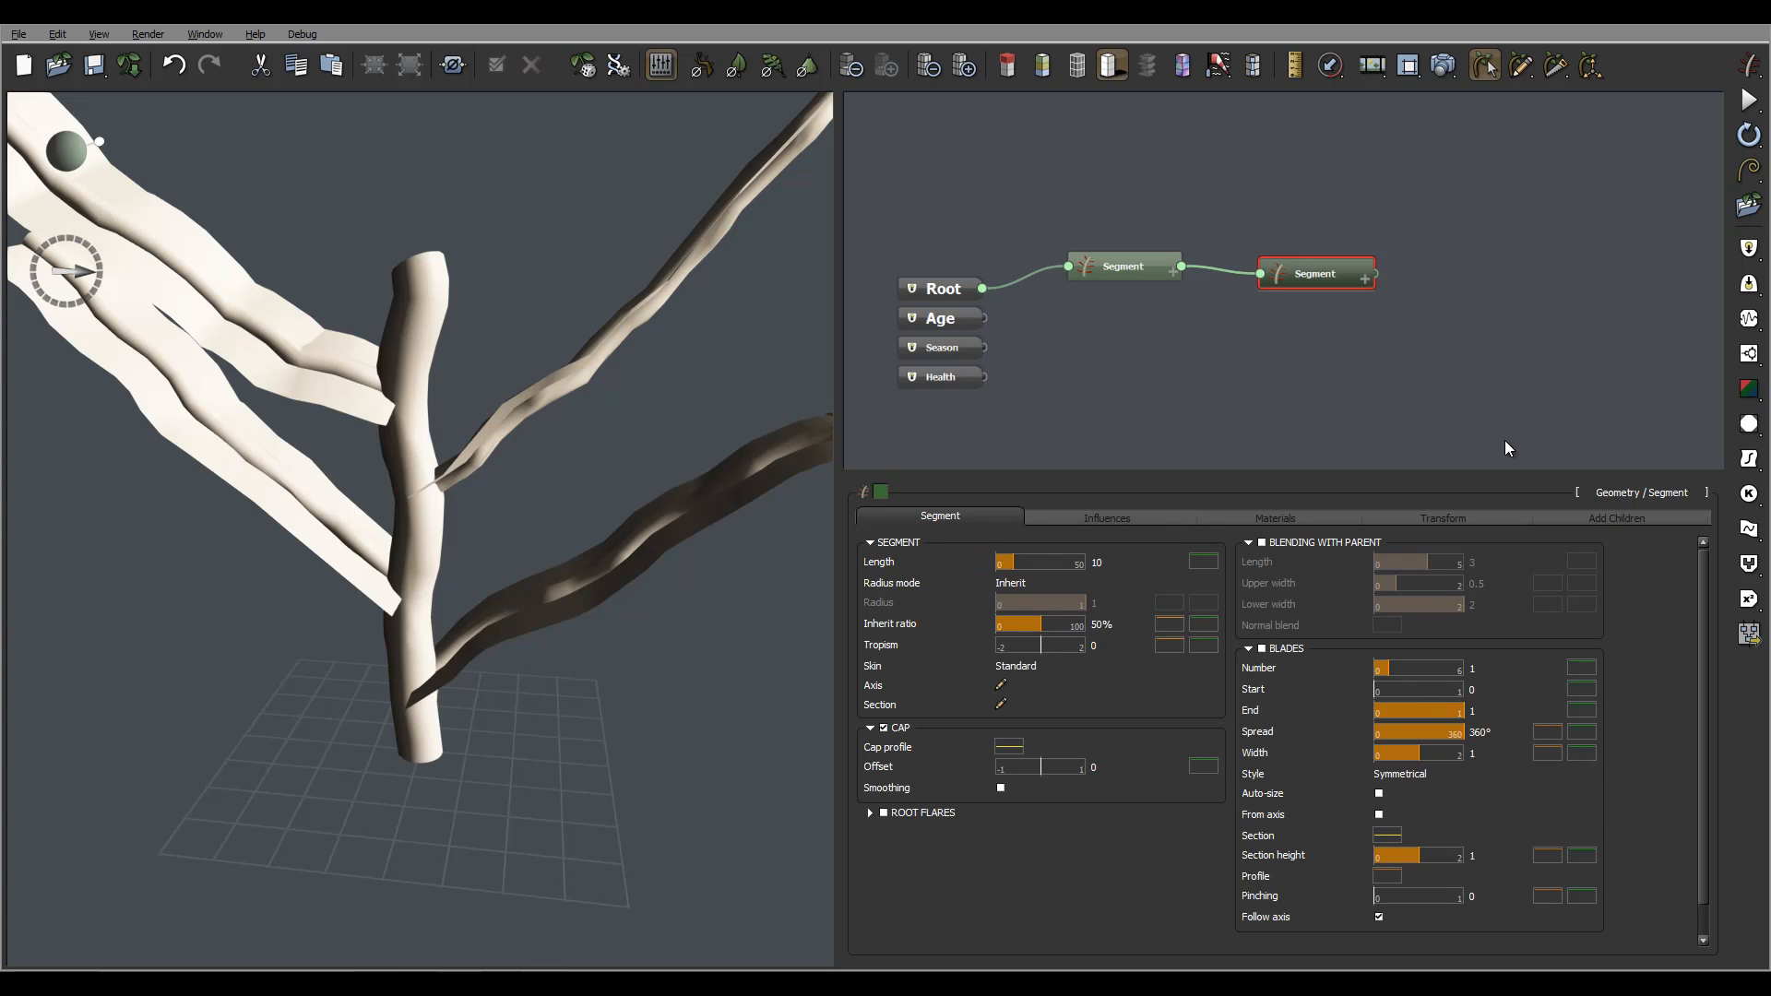
left_click(1124, 519)
middle_click_drag(613, 439, 807, 547)
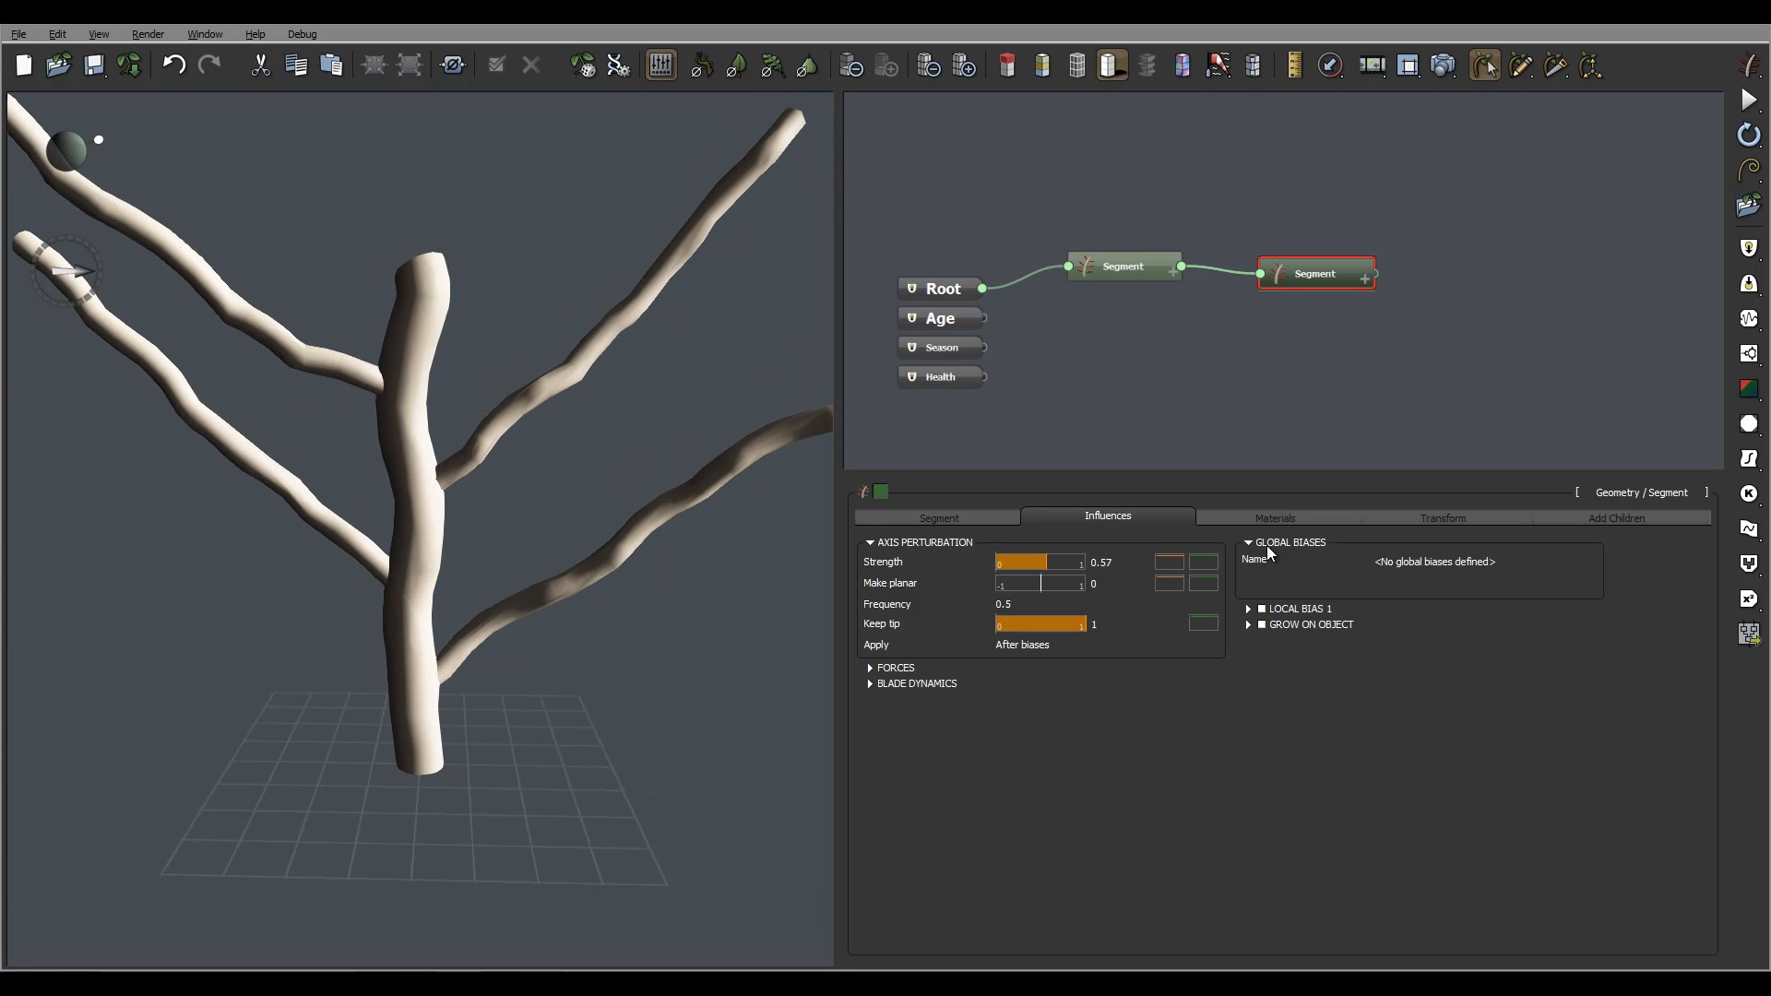
Reveal the child Segment's Local Bias 1 and Grow on Object settings and examine them along with the branches from several angles.
left_click(1246, 609)
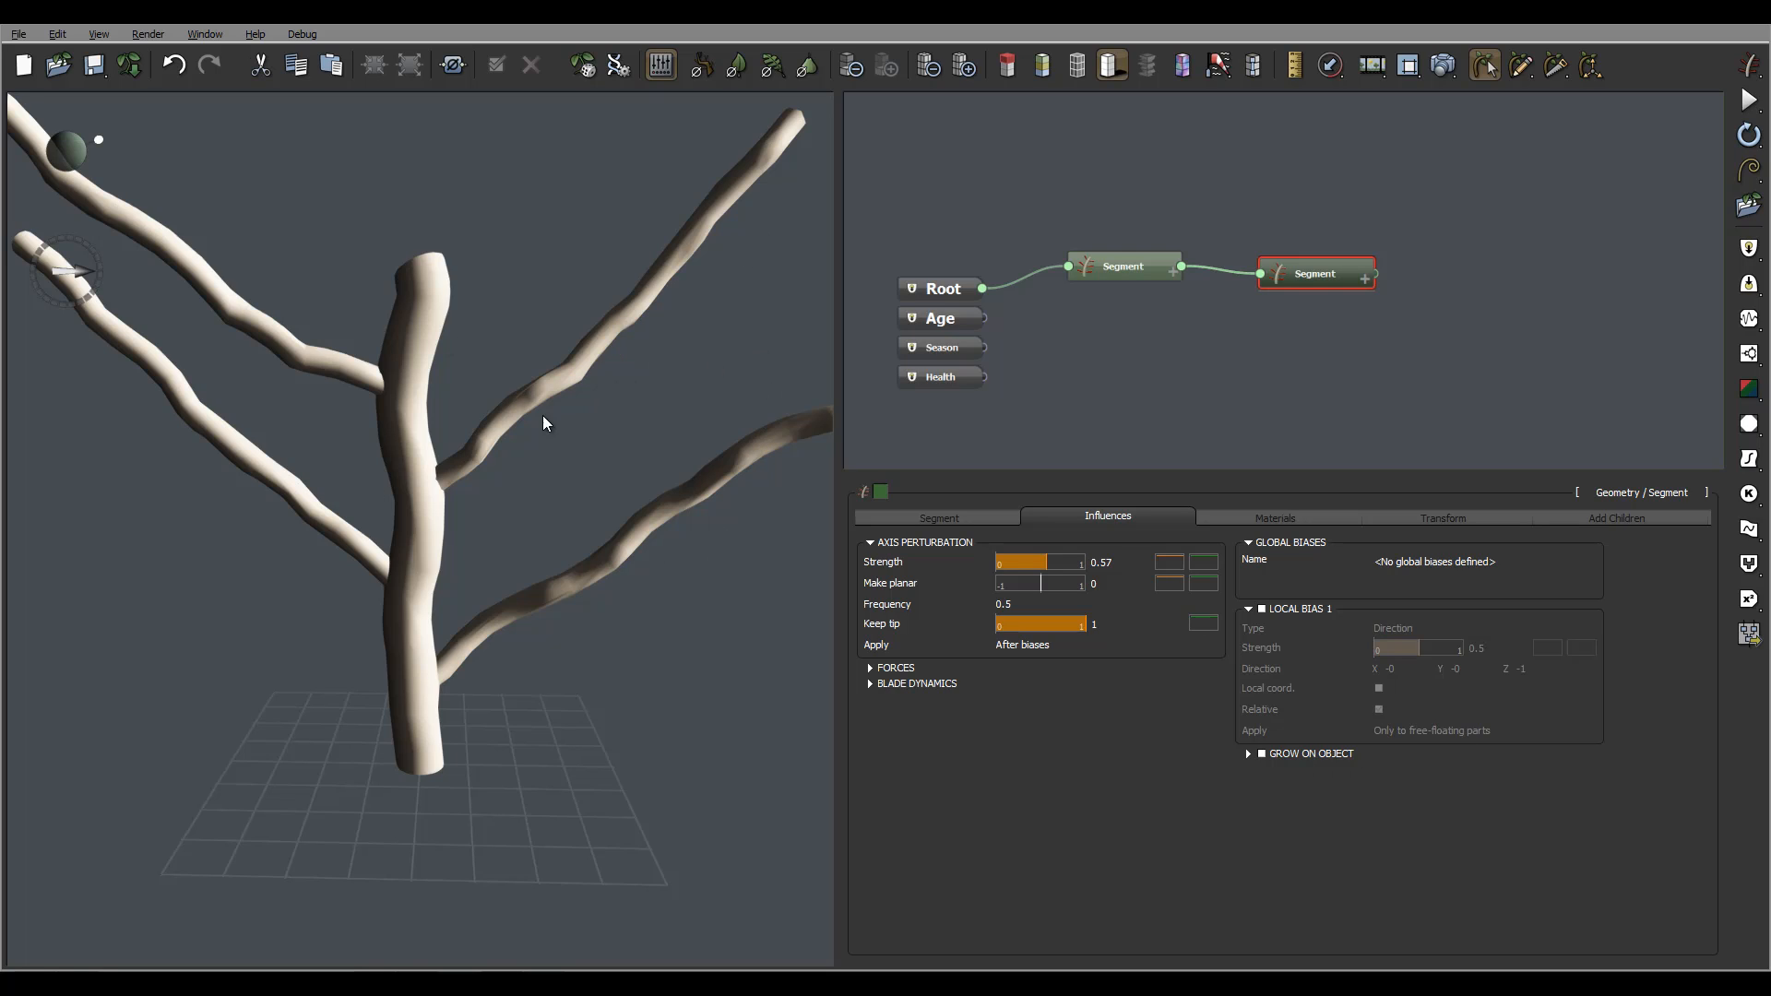
left_click_drag(791, 437, 756, 423)
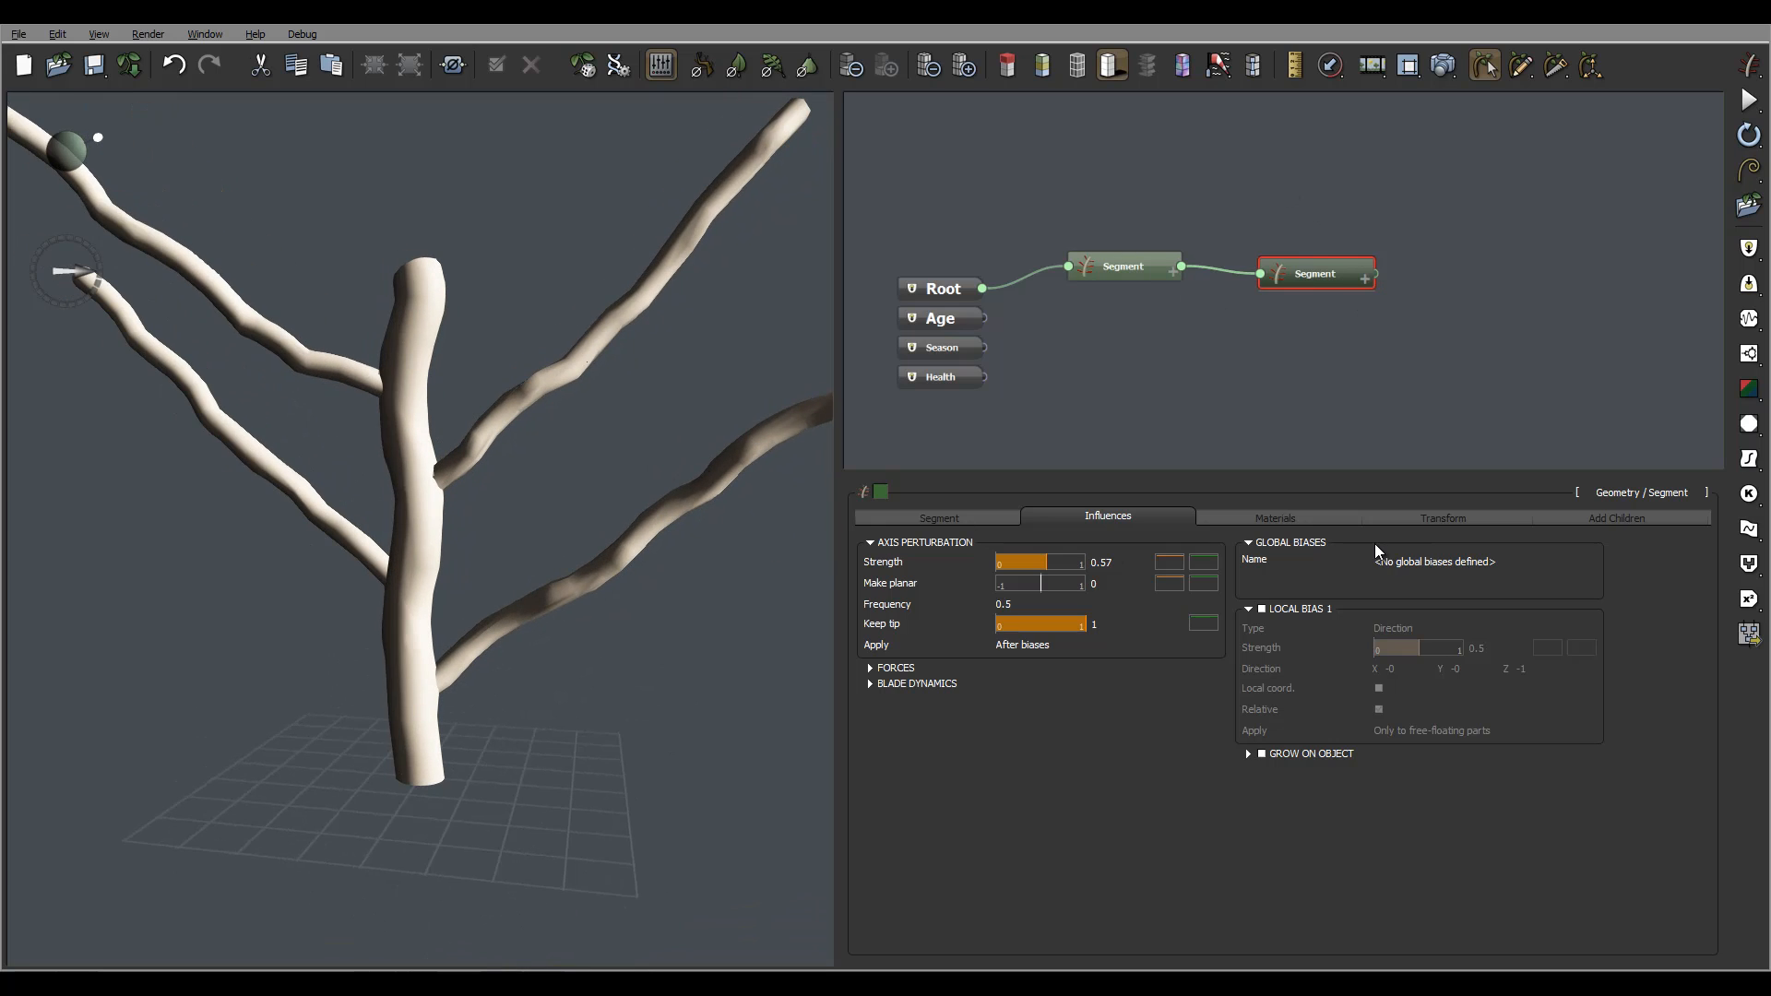
left_click(1248, 755)
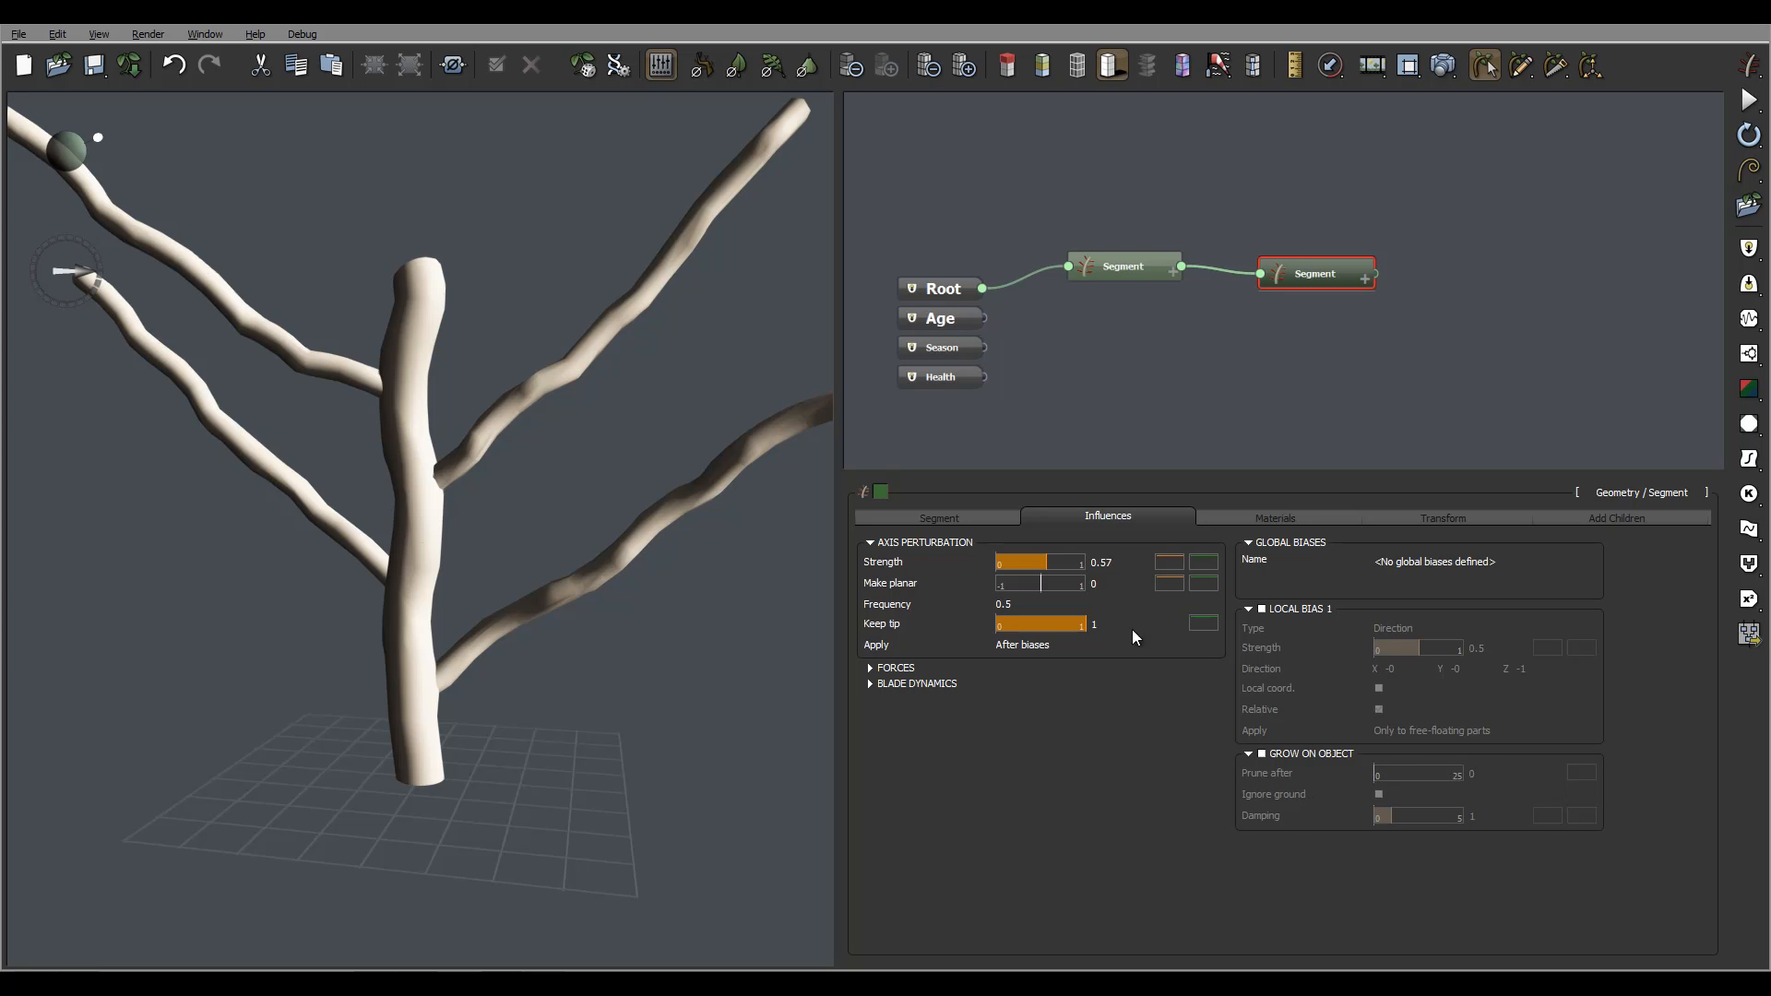
left_click_drag(564, 566, 515, 626)
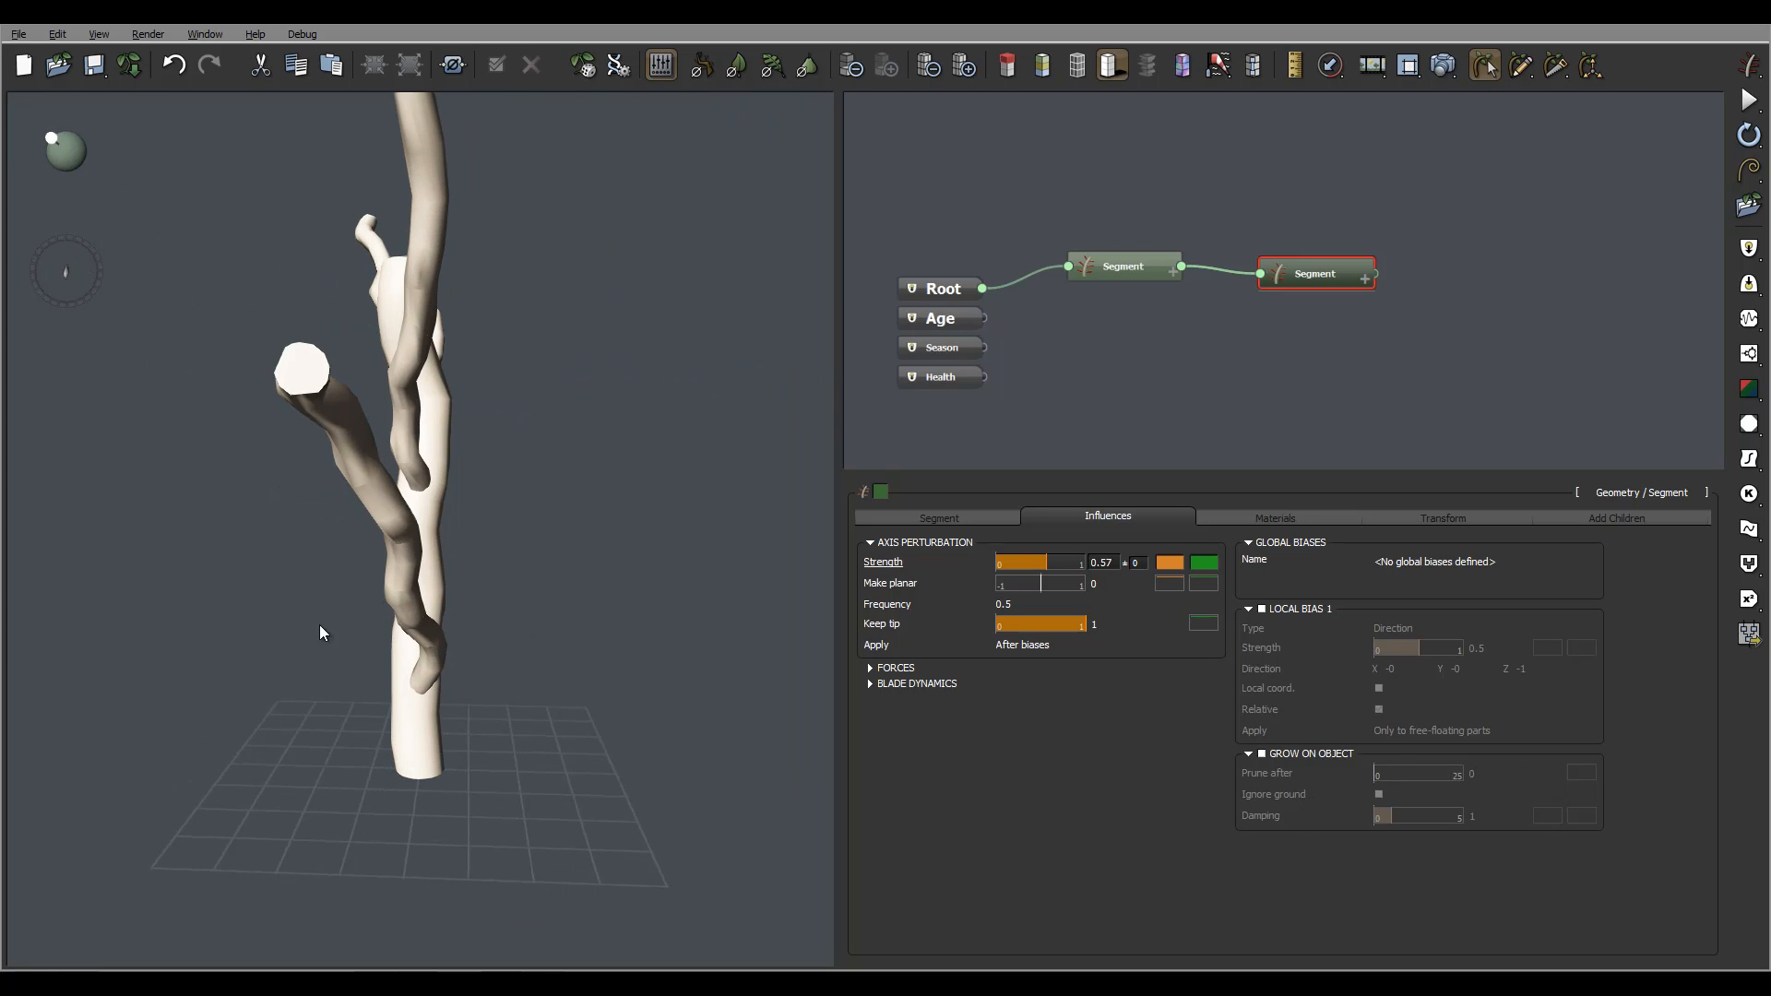
left_click_drag(655, 611, 648, 535)
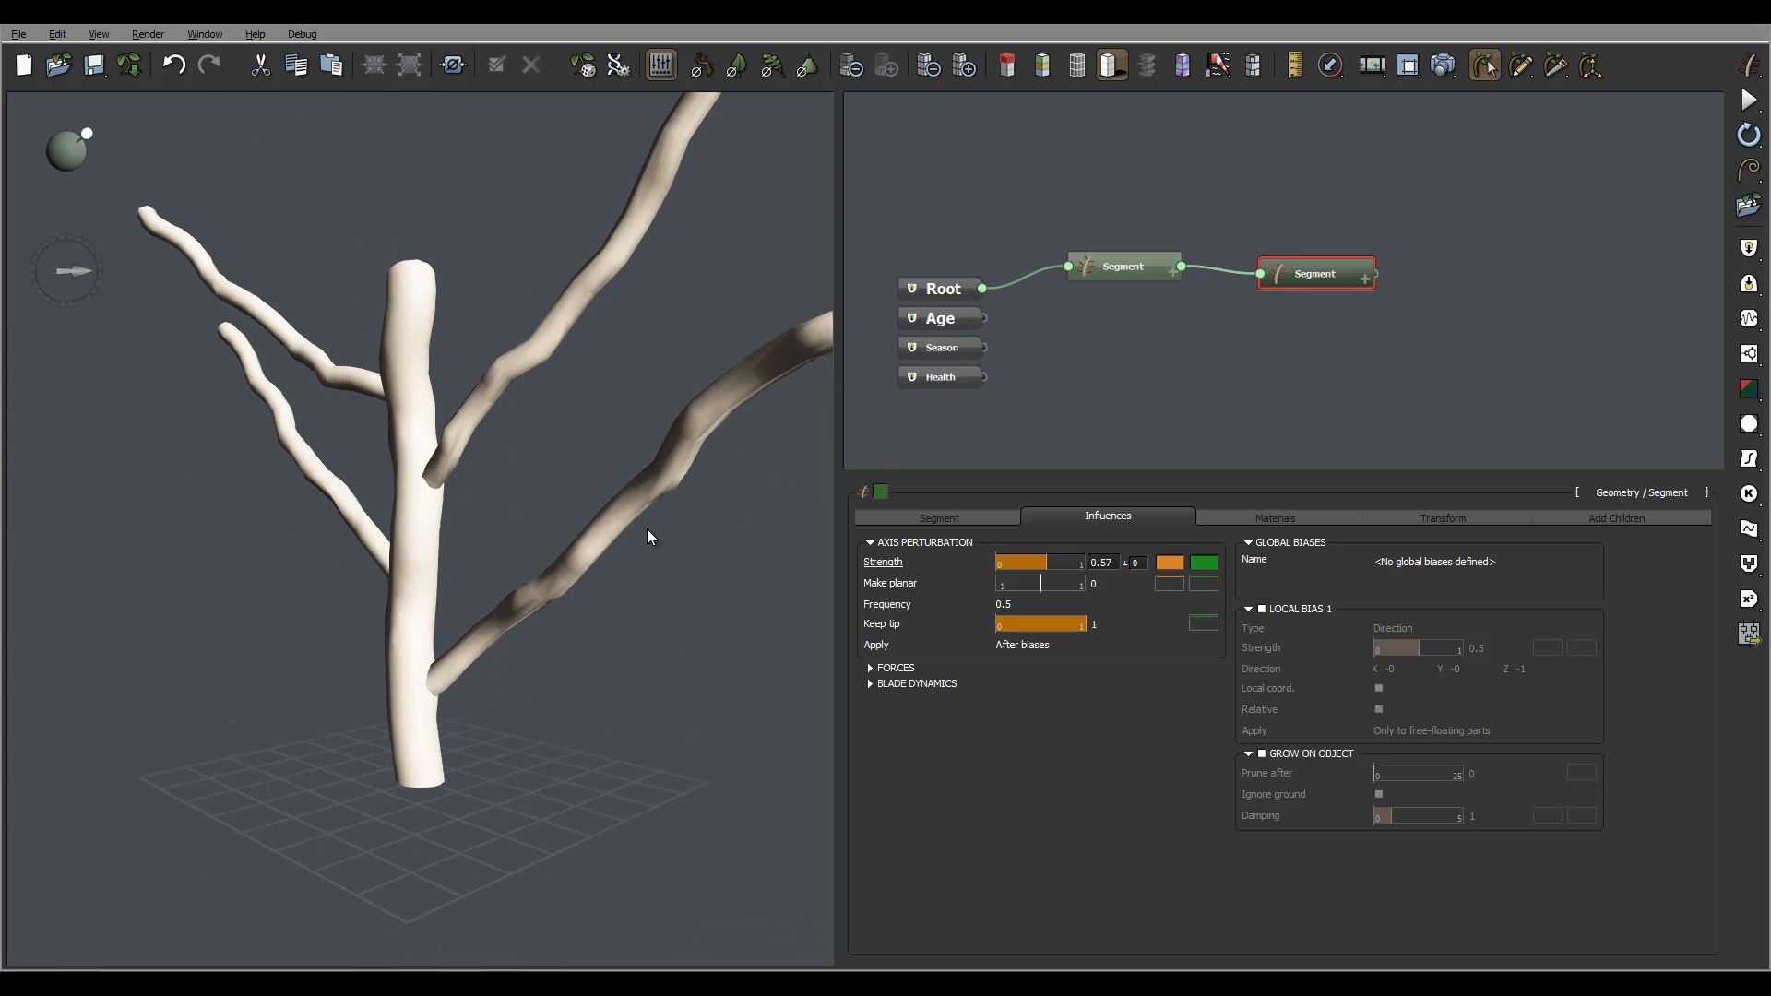
left_click_drag(528, 484, 389, 668)
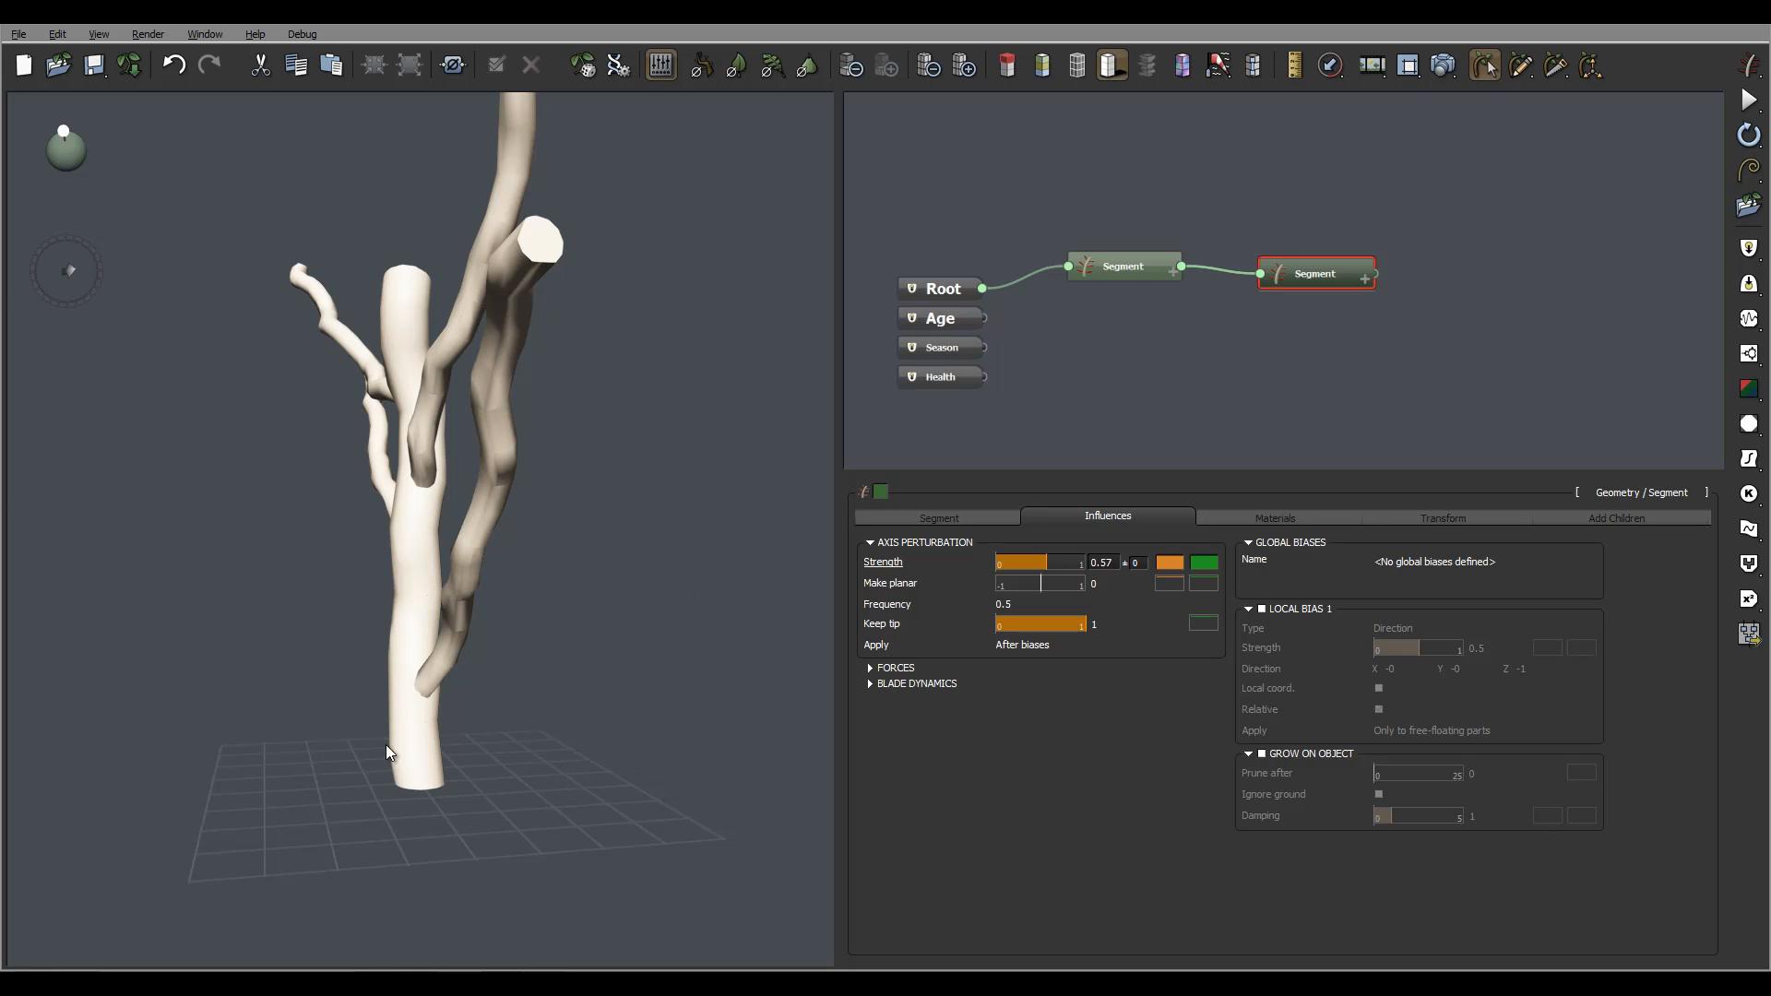
left_click_drag(618, 669, 672, 594)
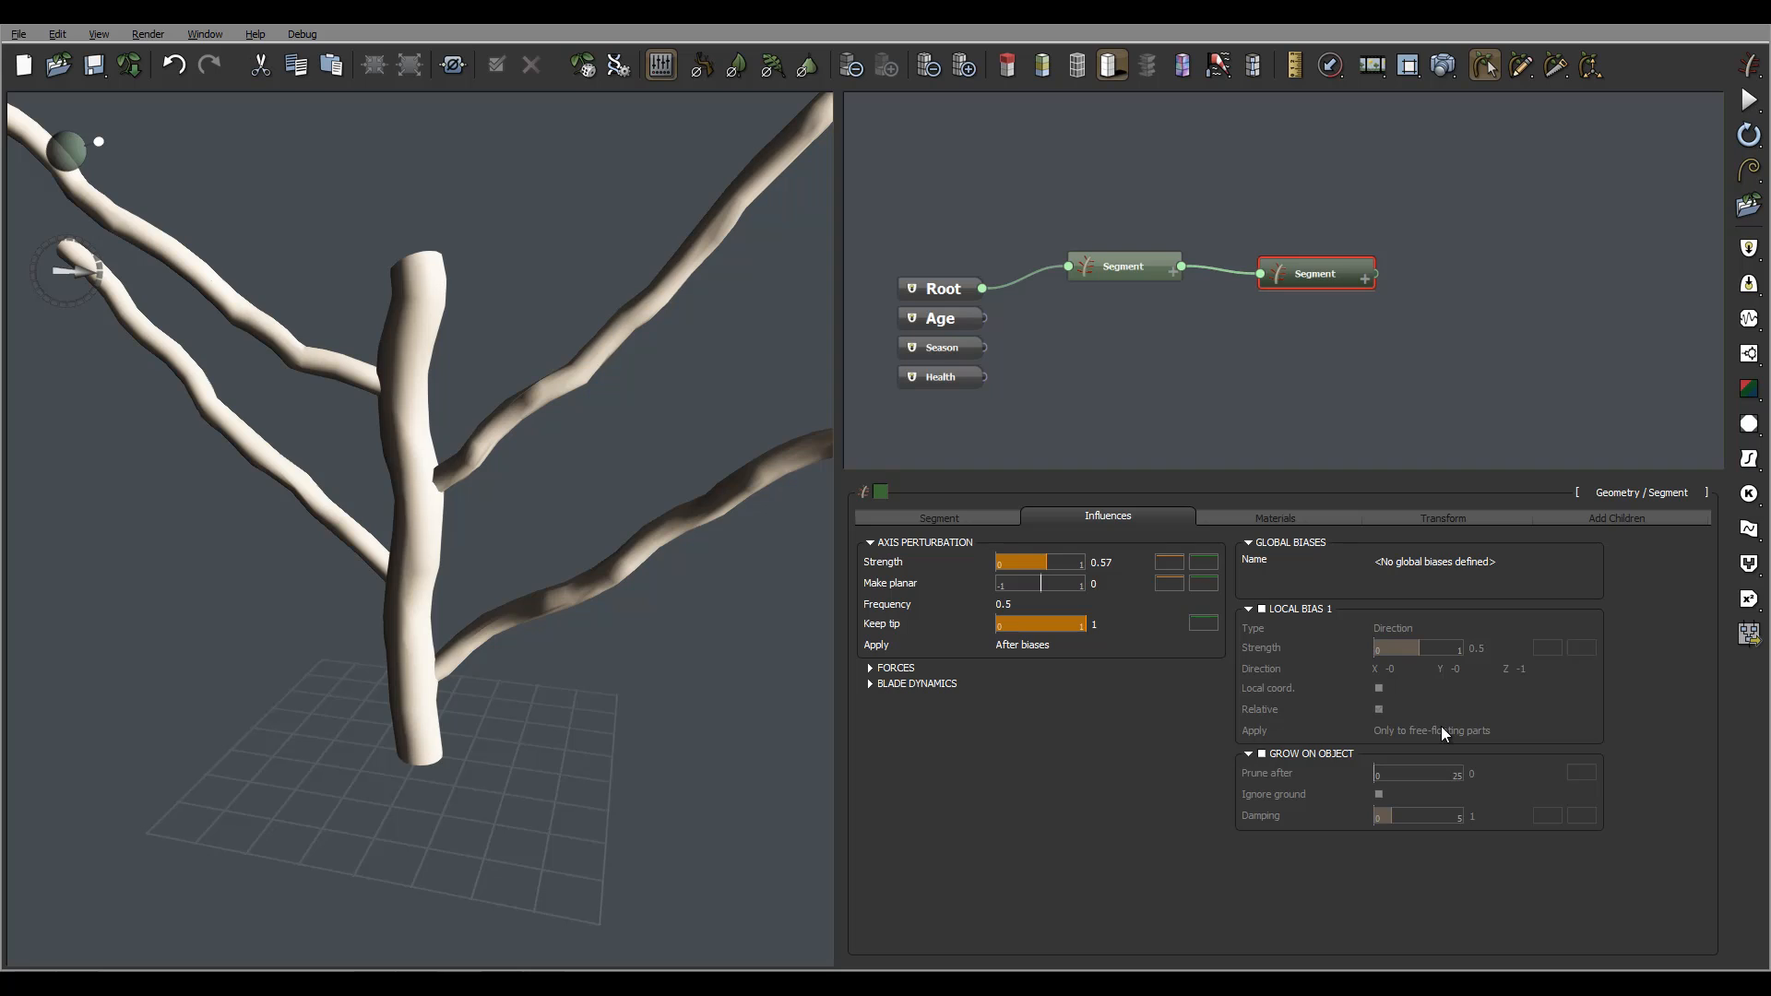
Examine the child Segment's Materials settings for Segment Body, Cap and Blades.
left_click(1261, 522)
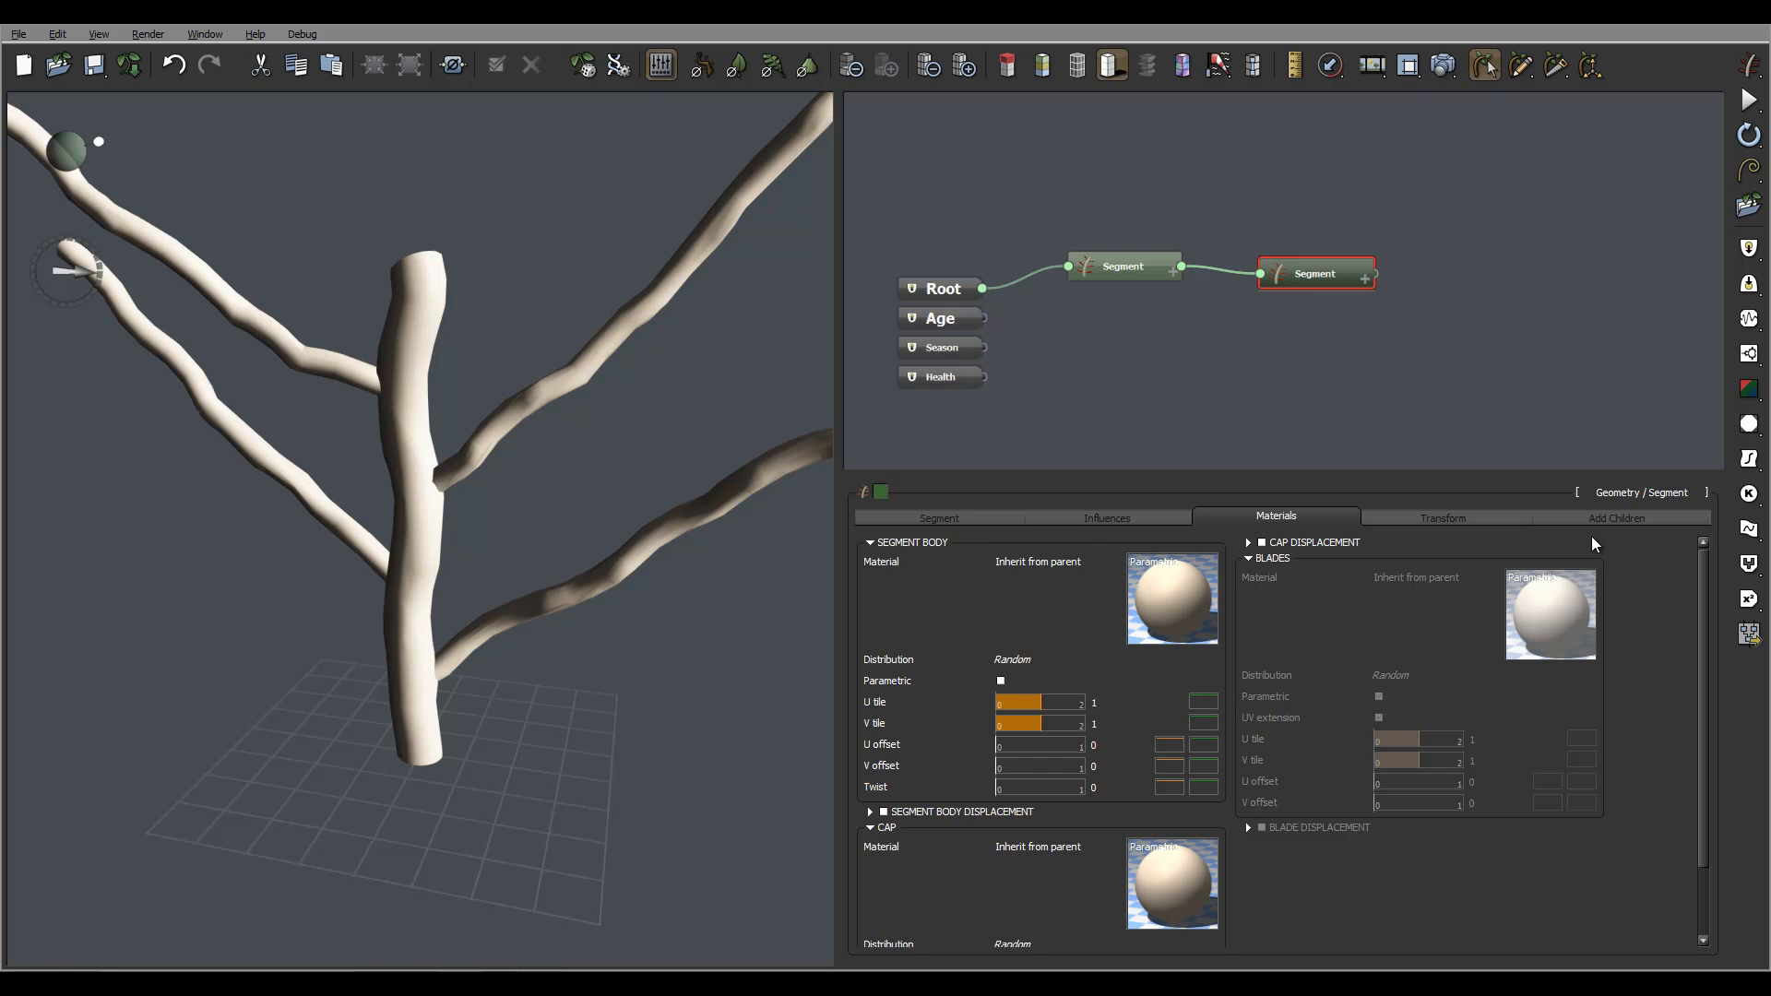
left_click_drag(1703, 704, 1719, 815)
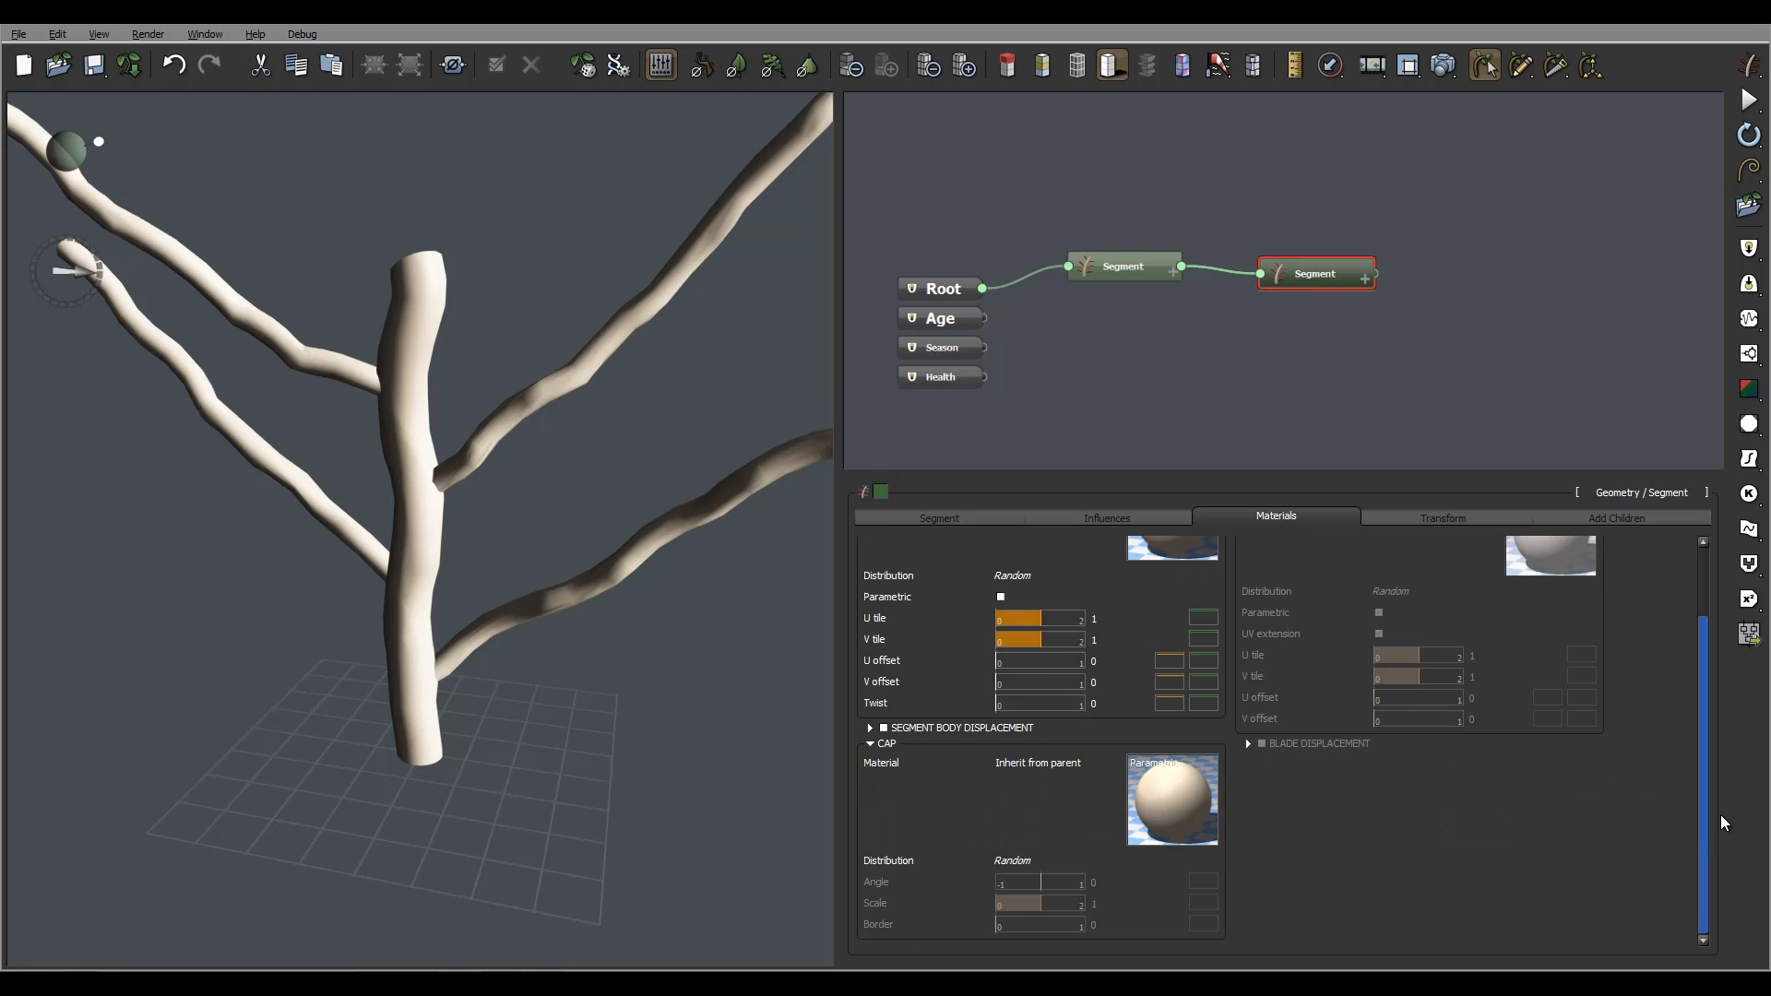
left_click_drag(1697, 617, 1704, 561)
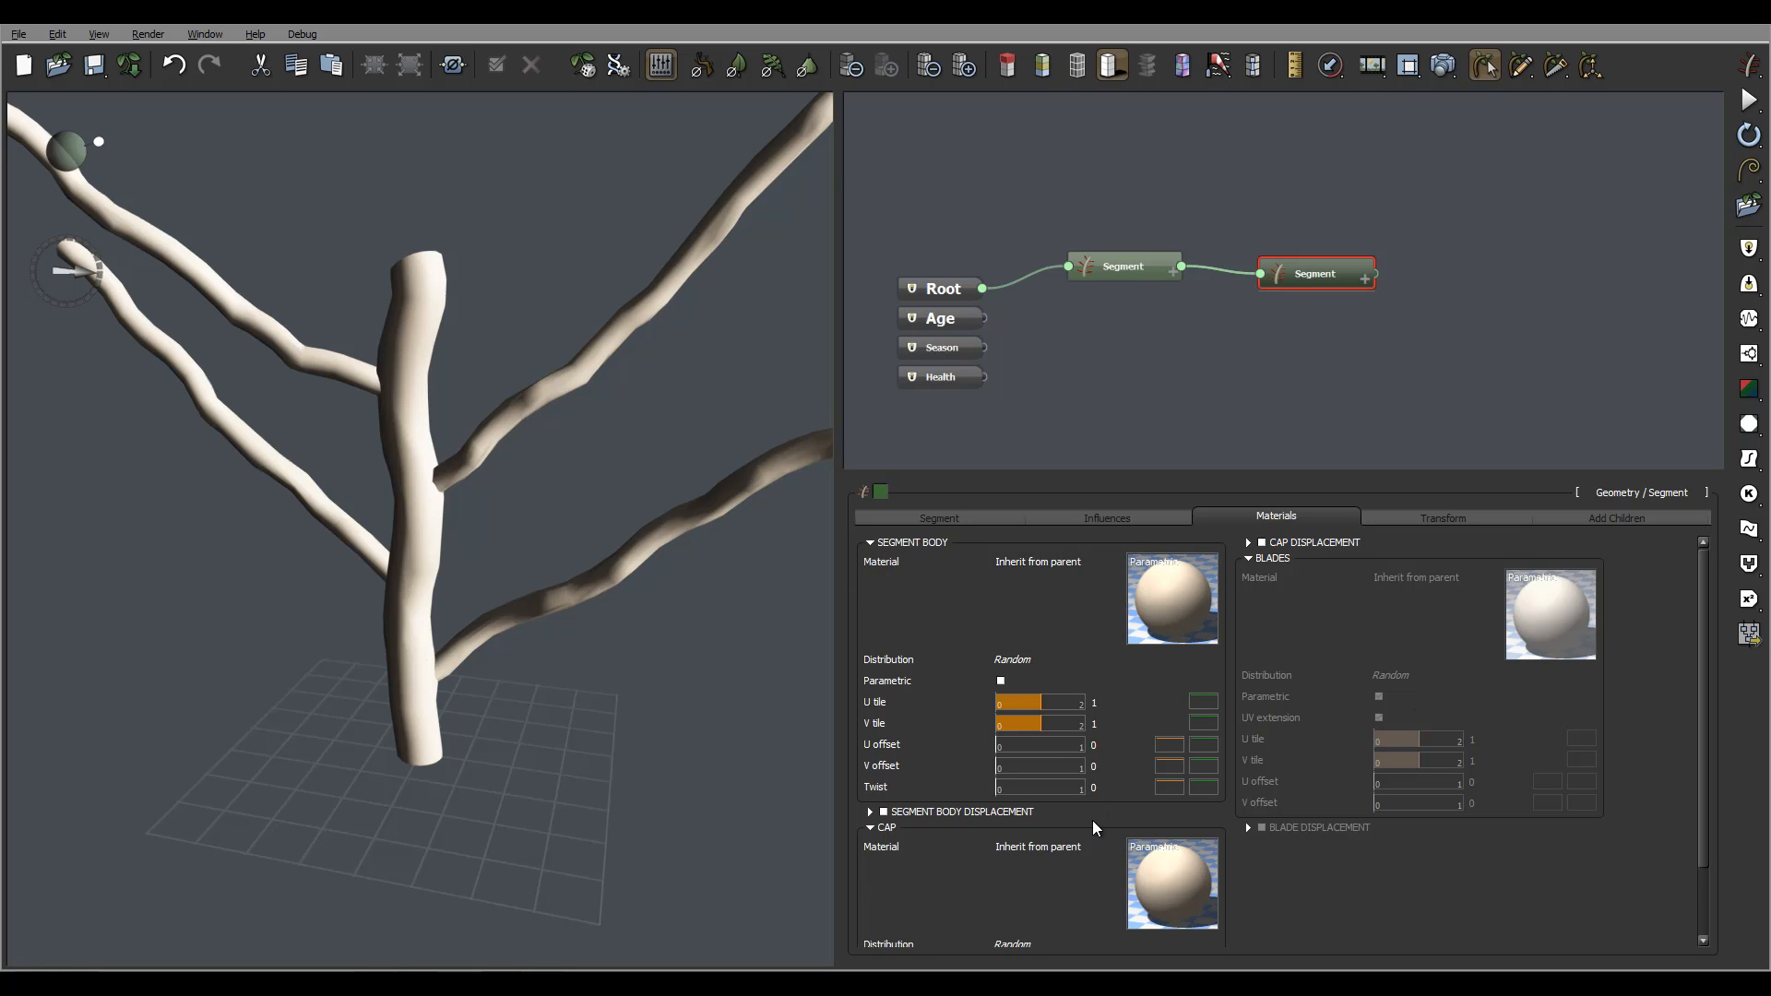
mouse_move(904, 843)
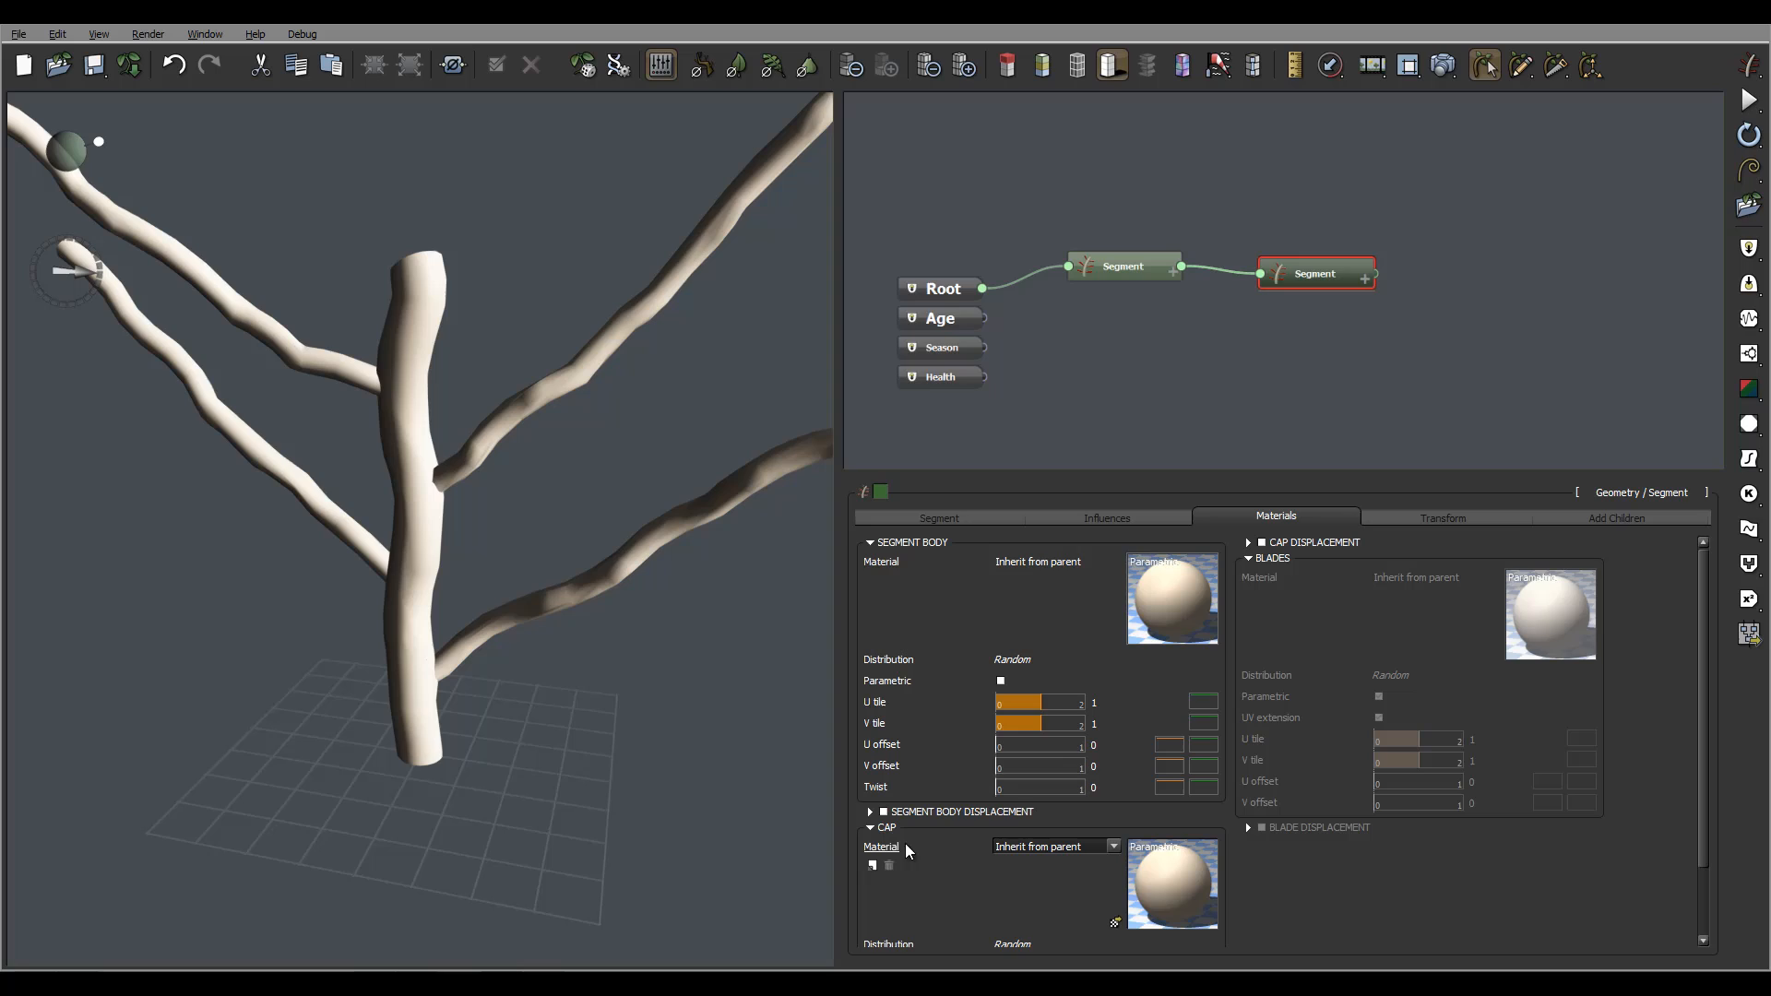
left_click(870, 812)
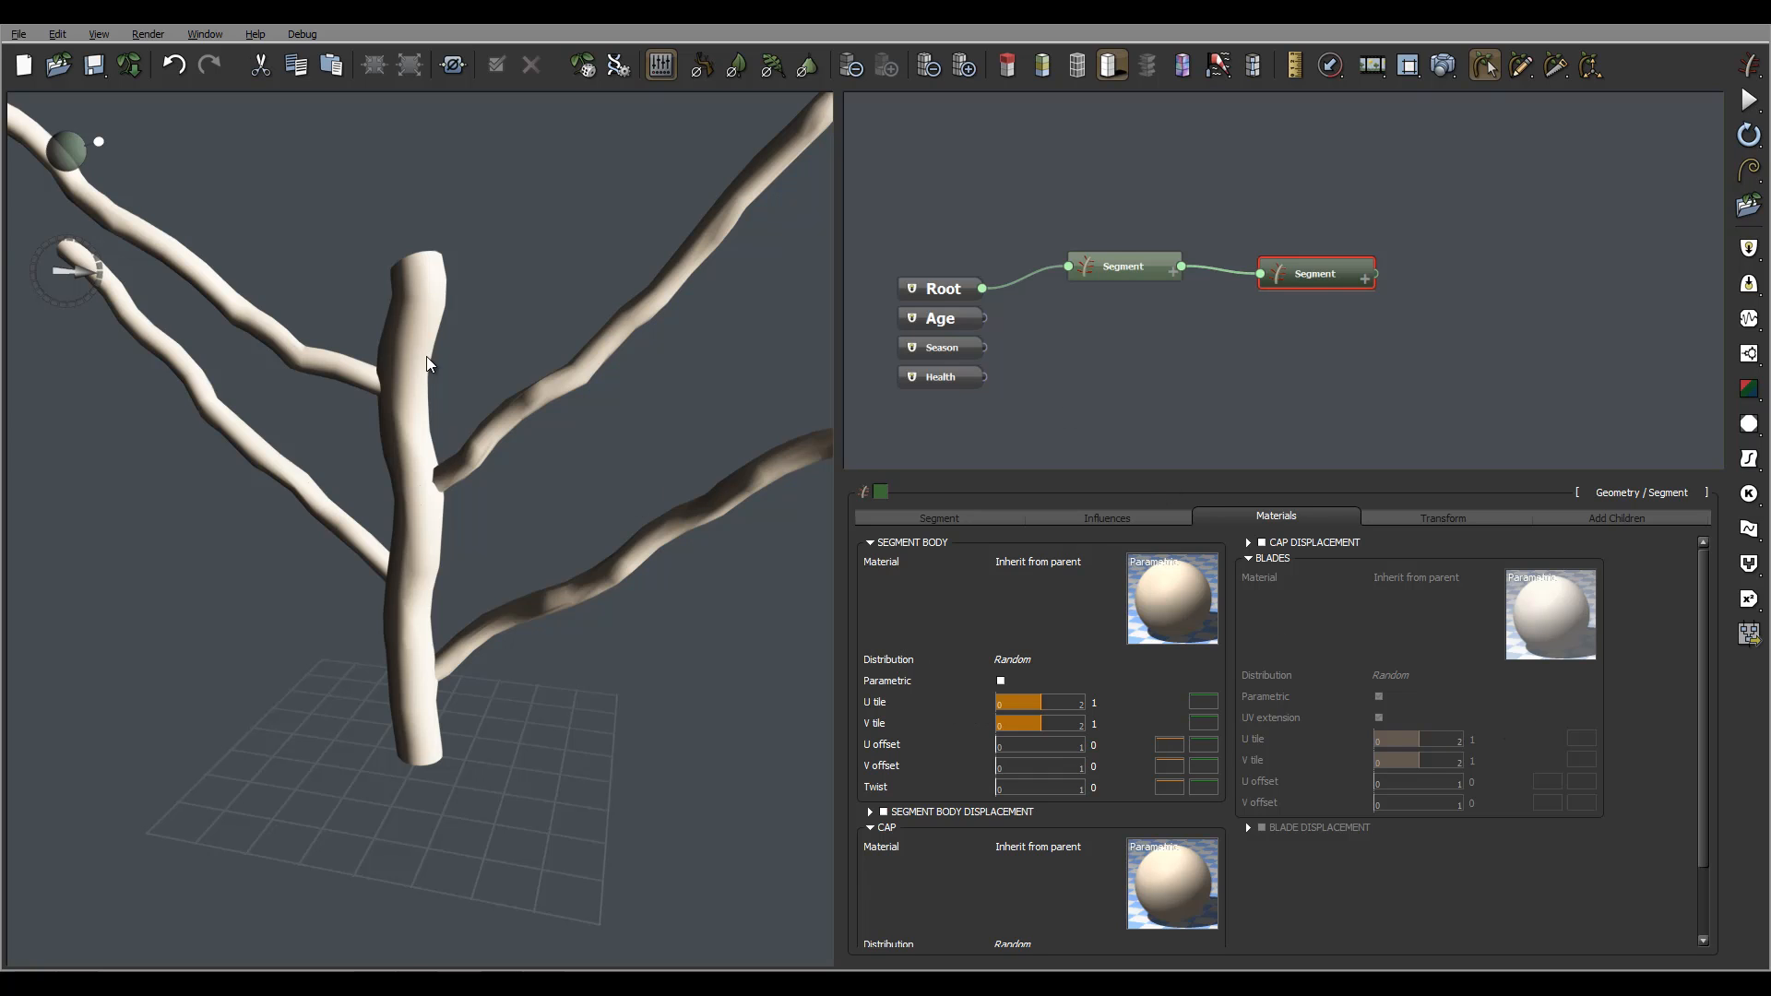
left_click_drag(426, 356, 550, 457)
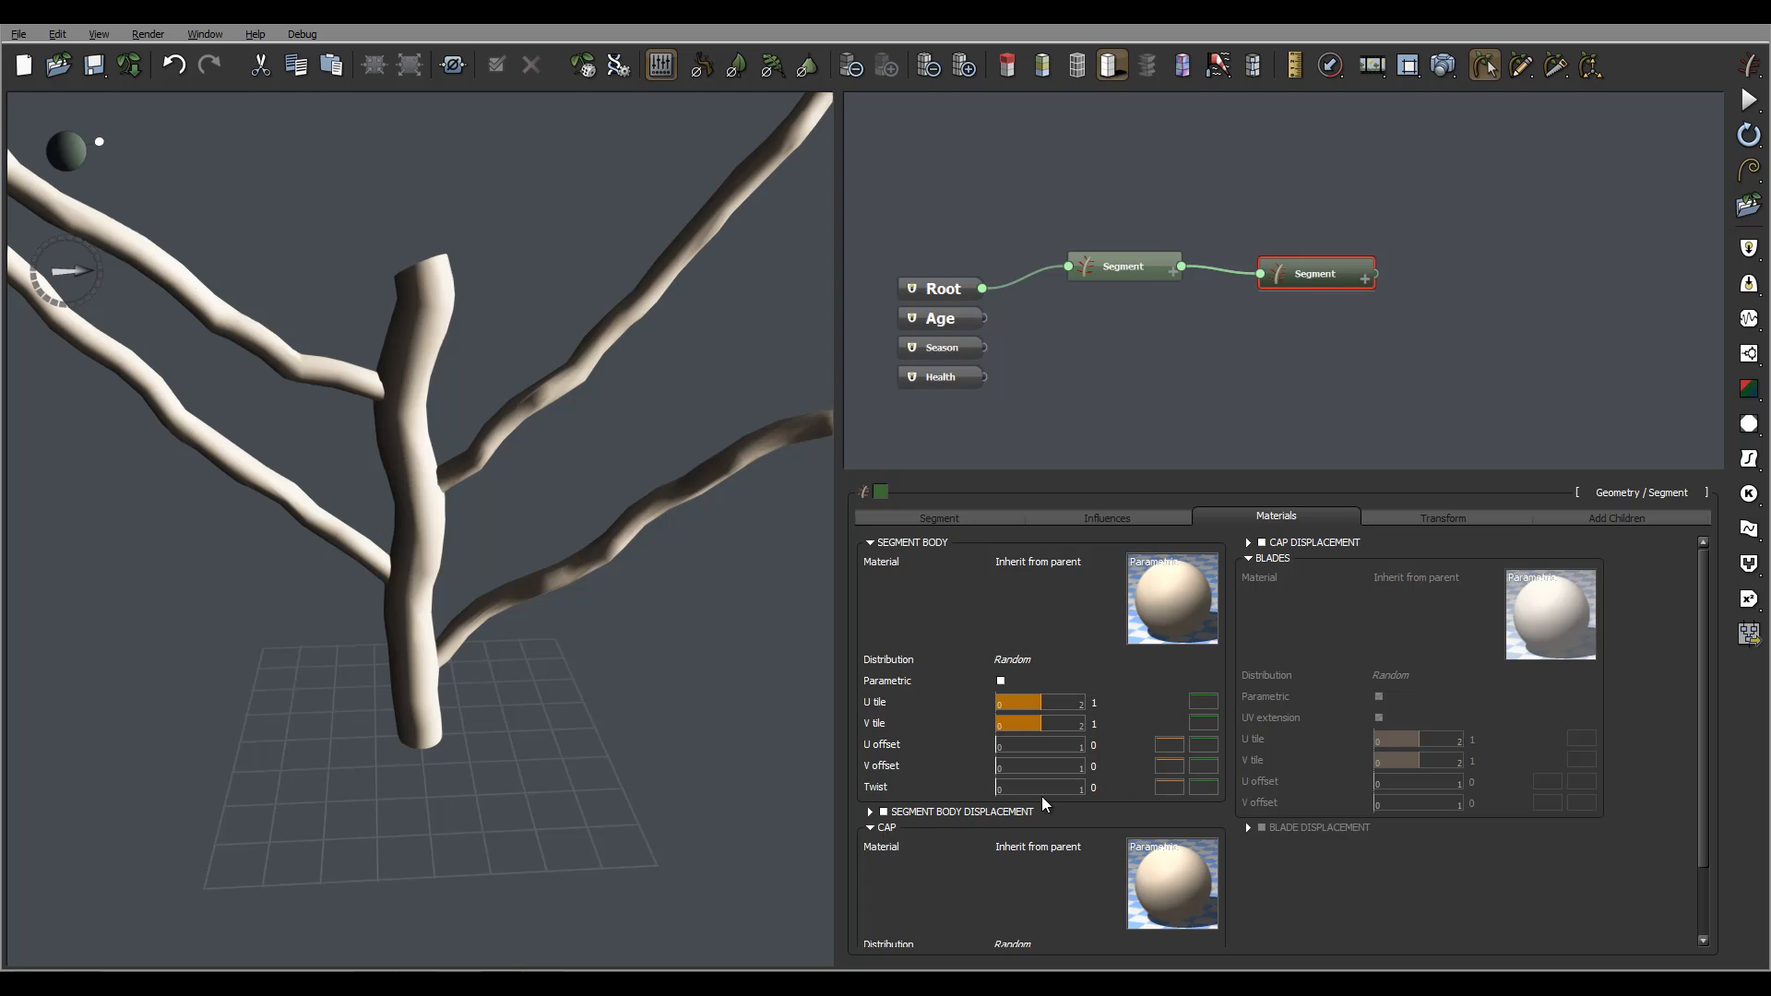
Assign the Mossy bark from the Plants > Barks collection as the trunk Segment's body material.
left_click(1156, 261)
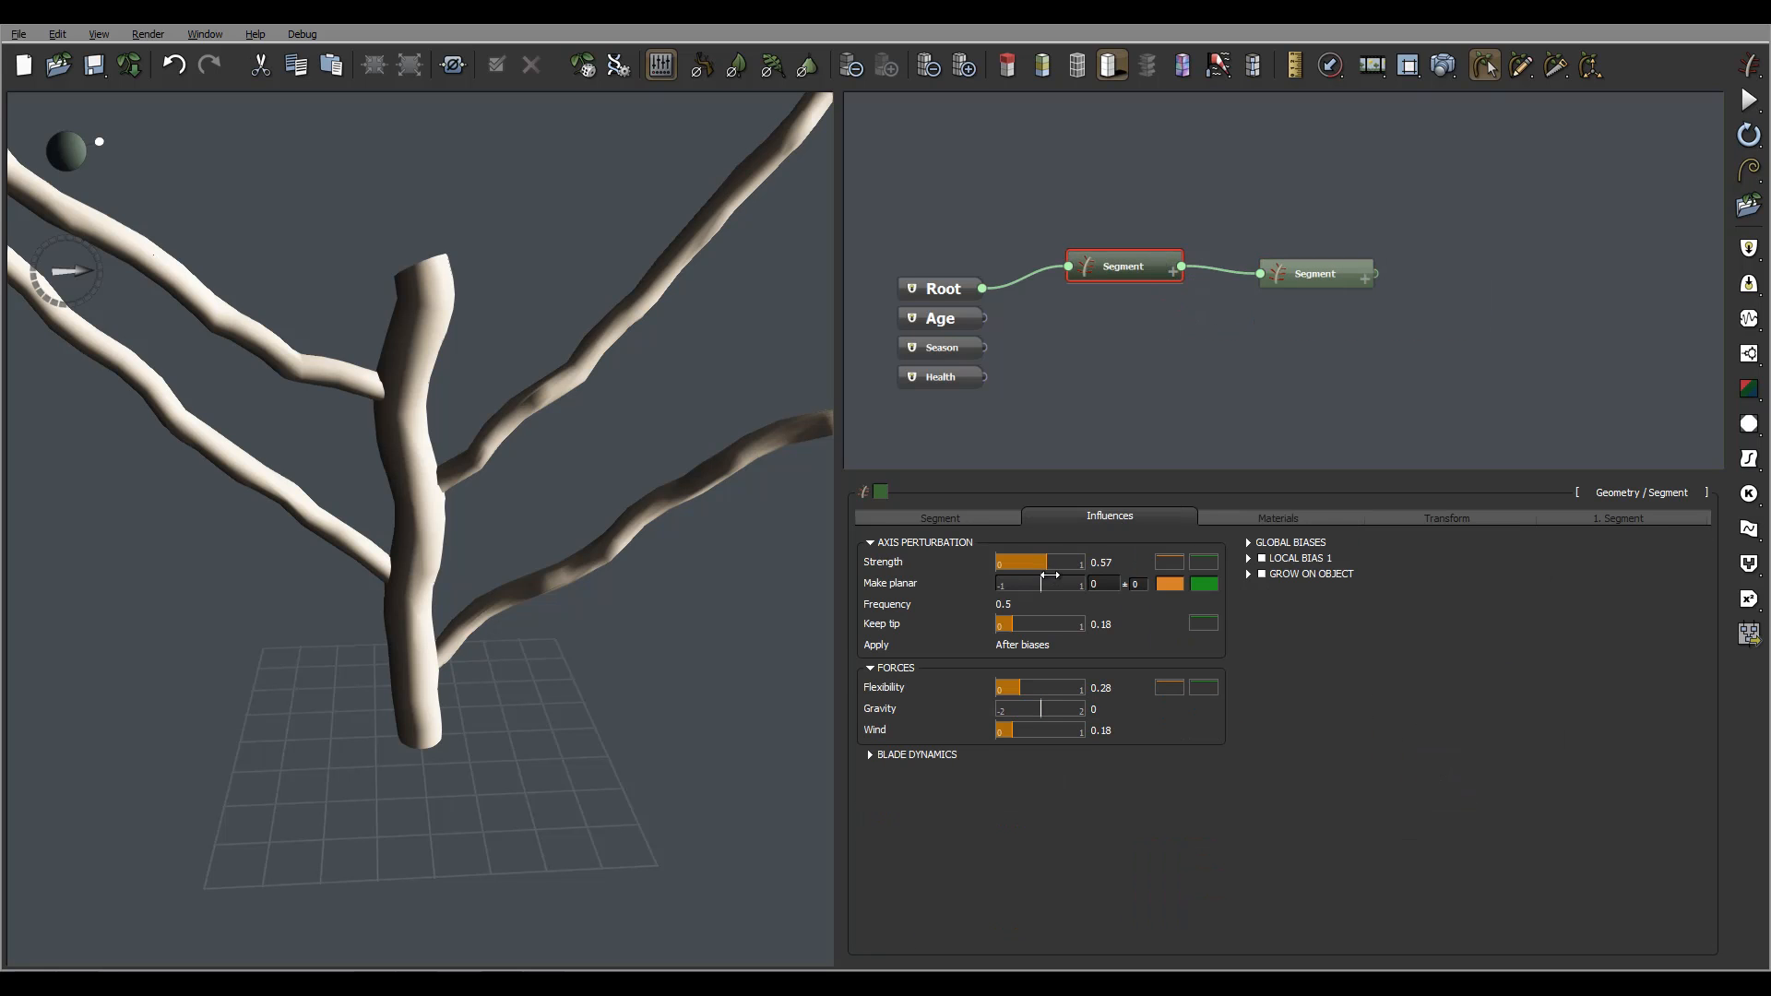
left_click(1278, 518)
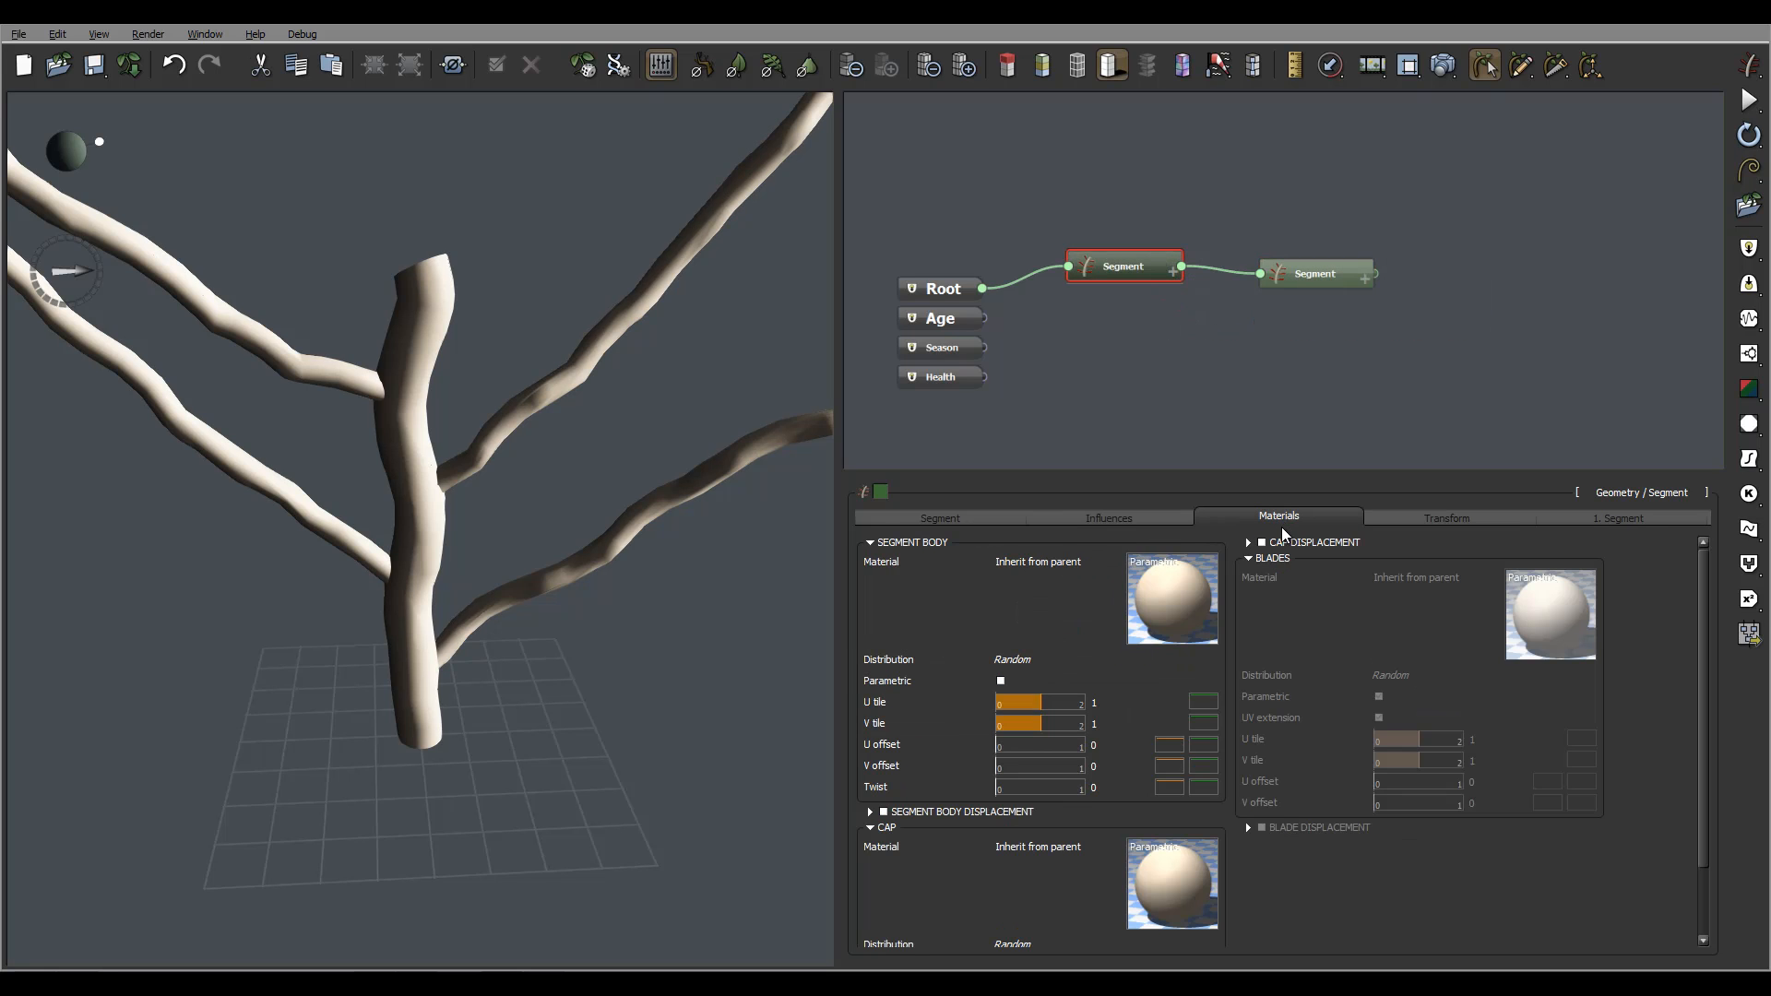
left_click(1116, 645)
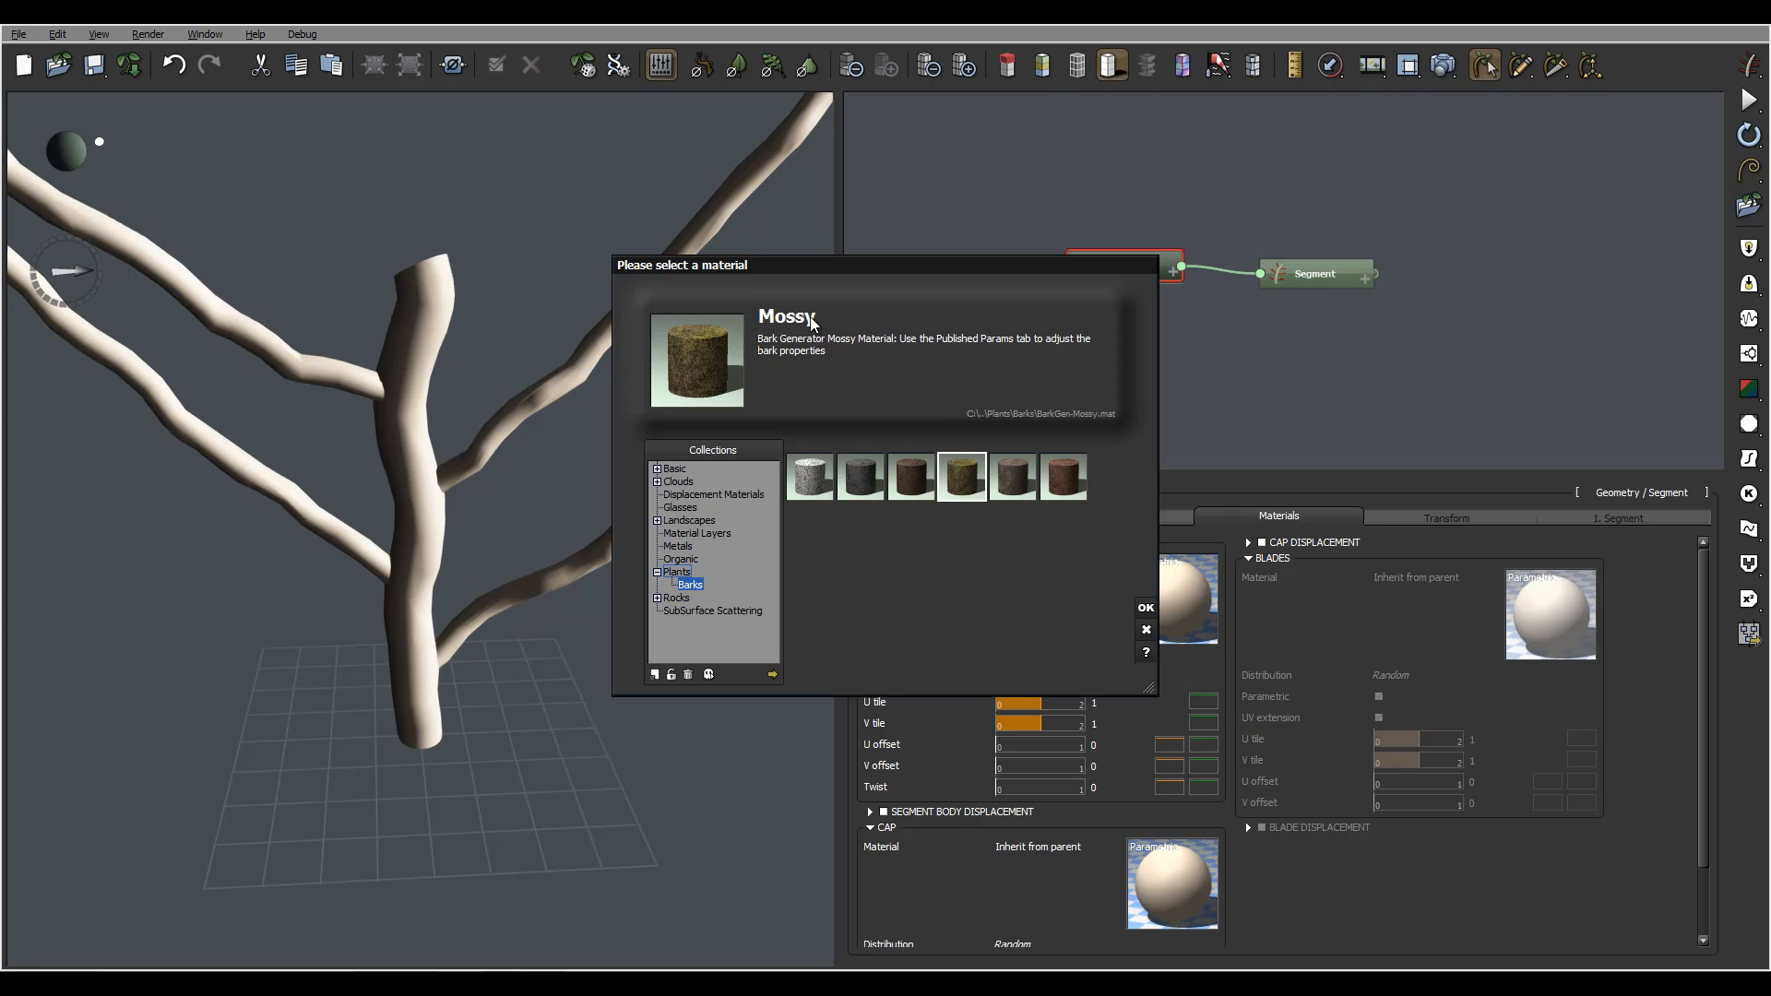
left_click(1146, 608)
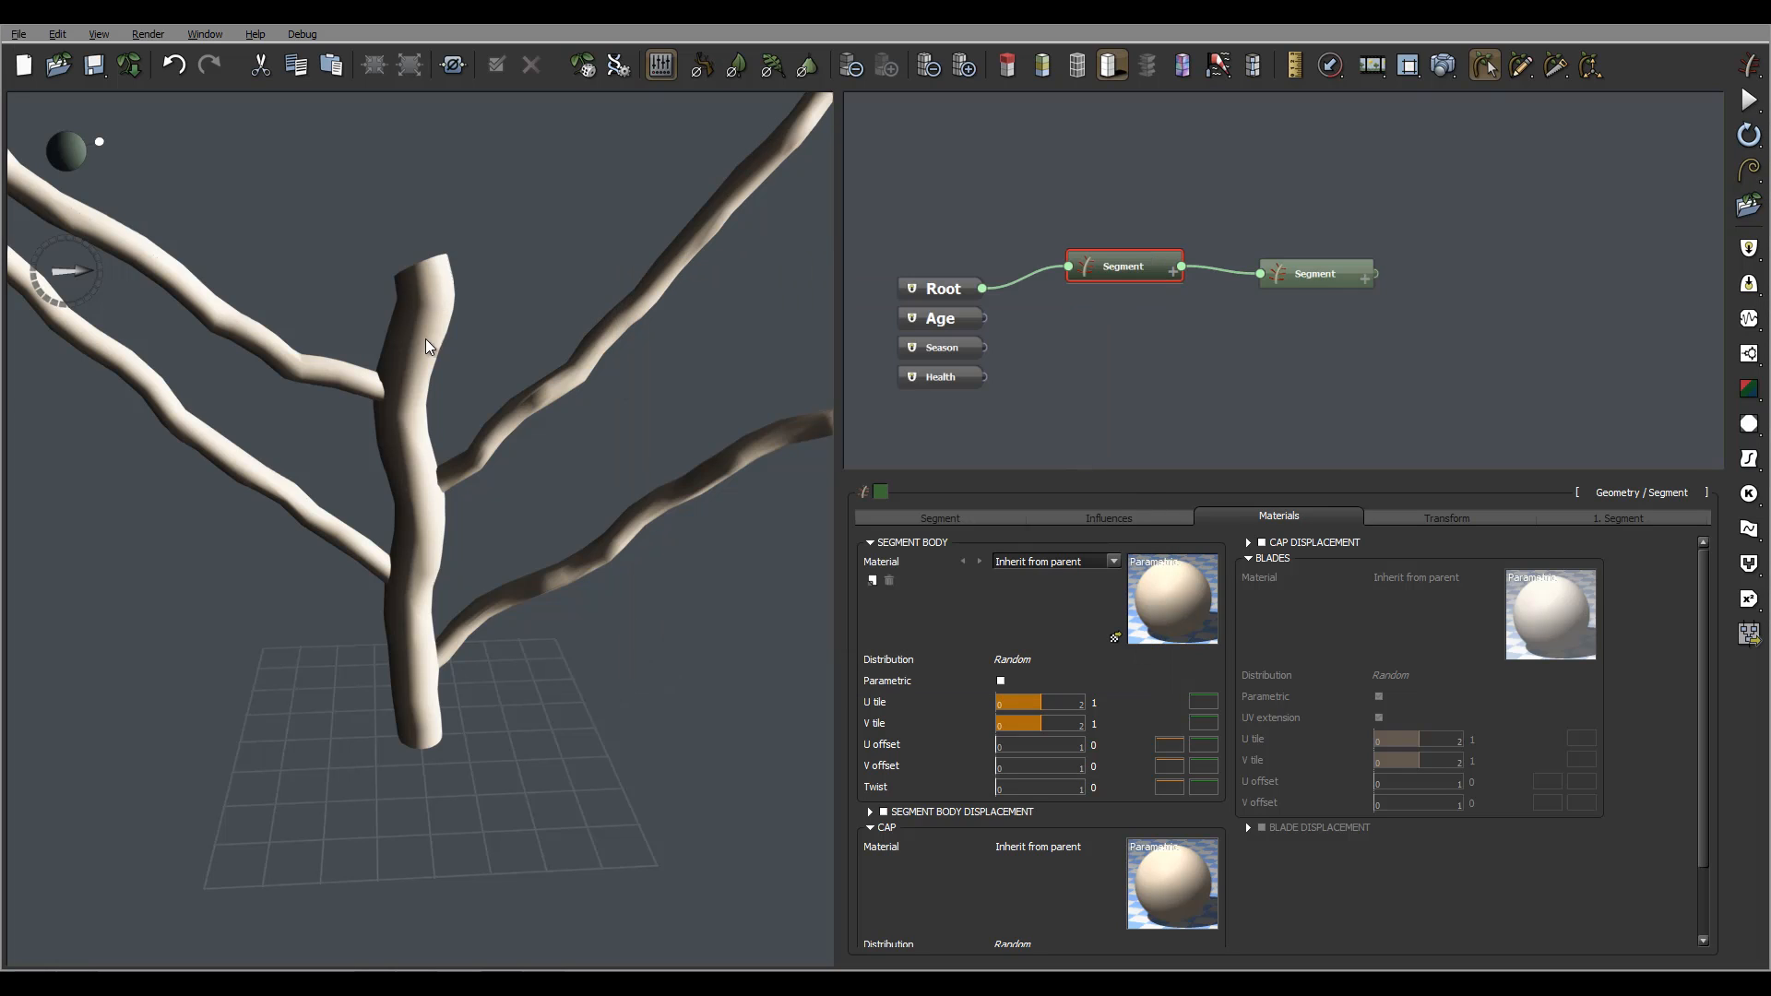
Set the child Segment's body material to Ground instead of inheriting it from the parent.
left_click(1318, 270)
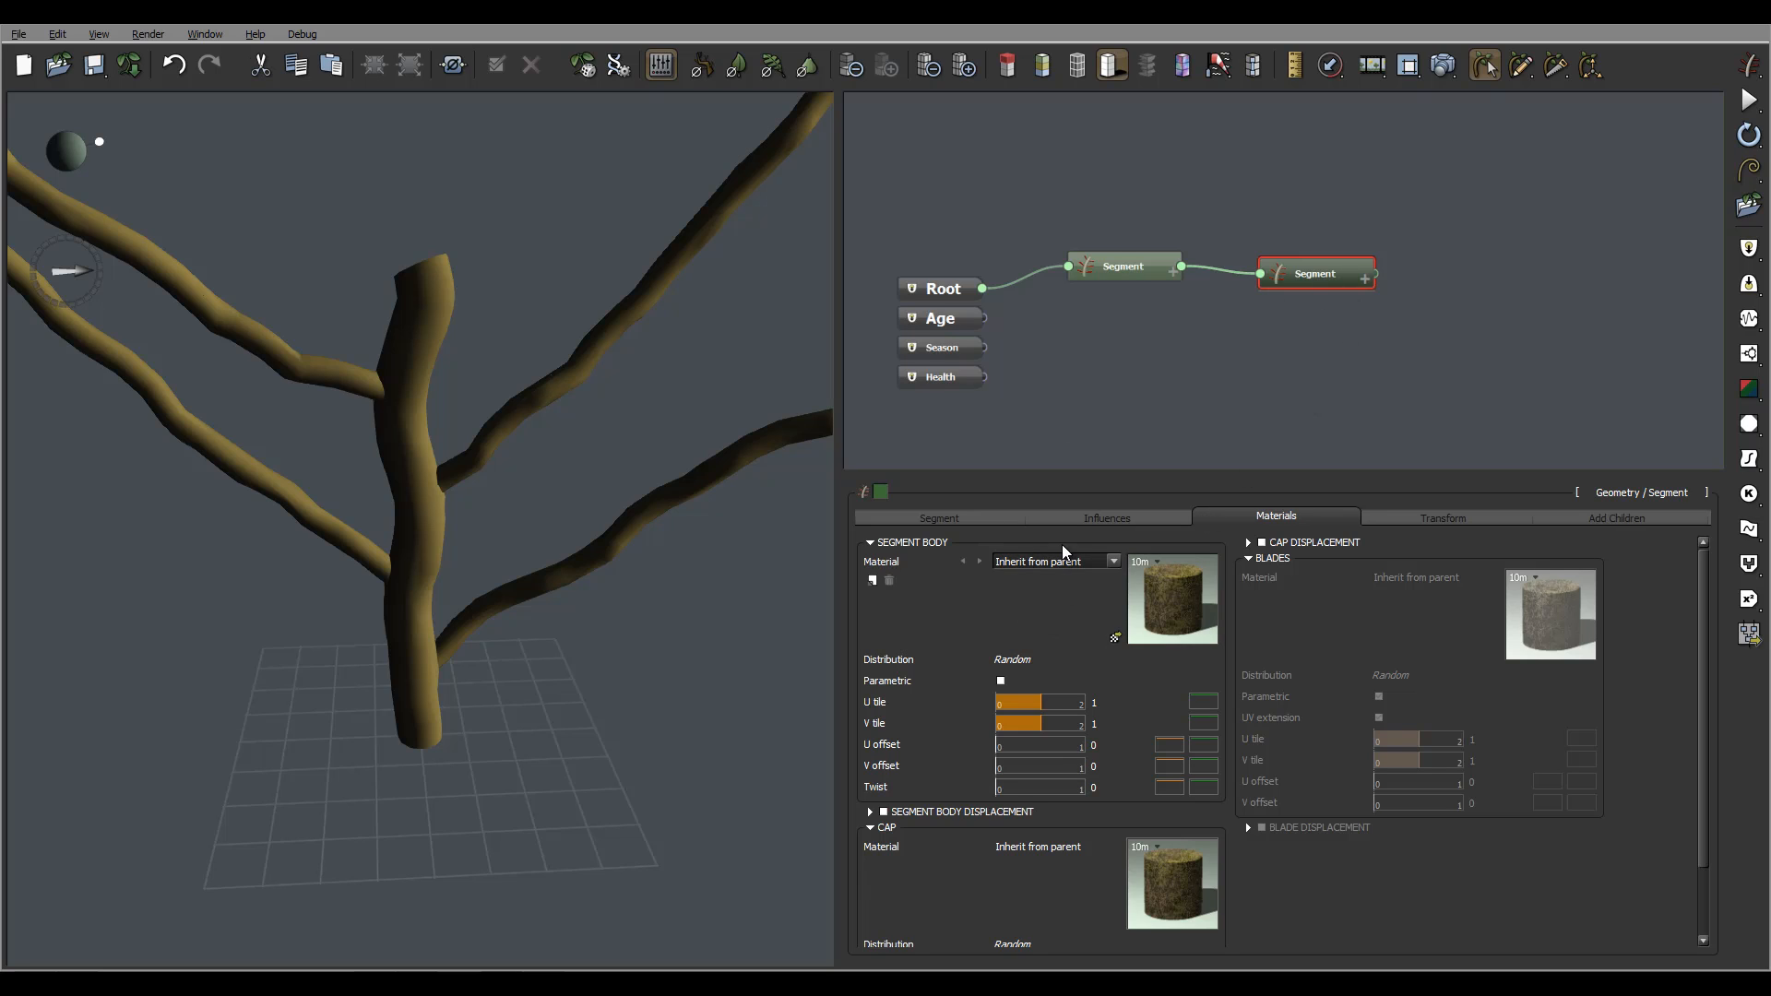
mouse_move(1000, 568)
left_click(1112, 563)
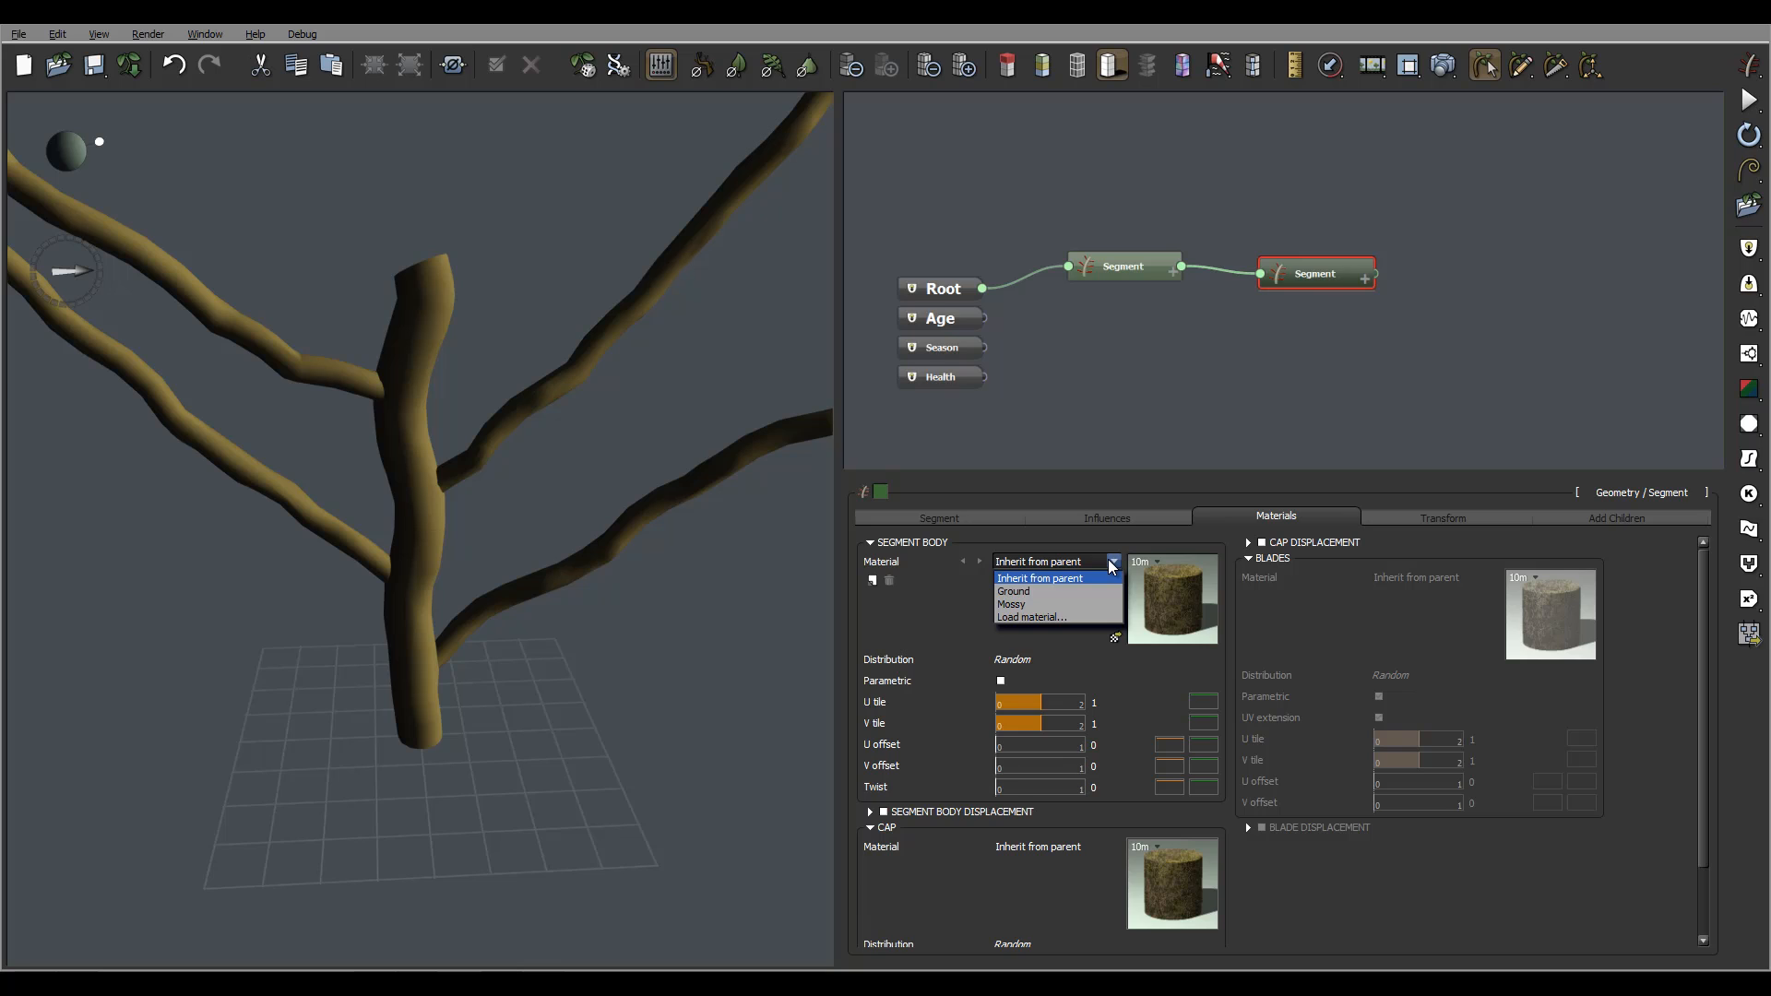
left_click(1054, 591)
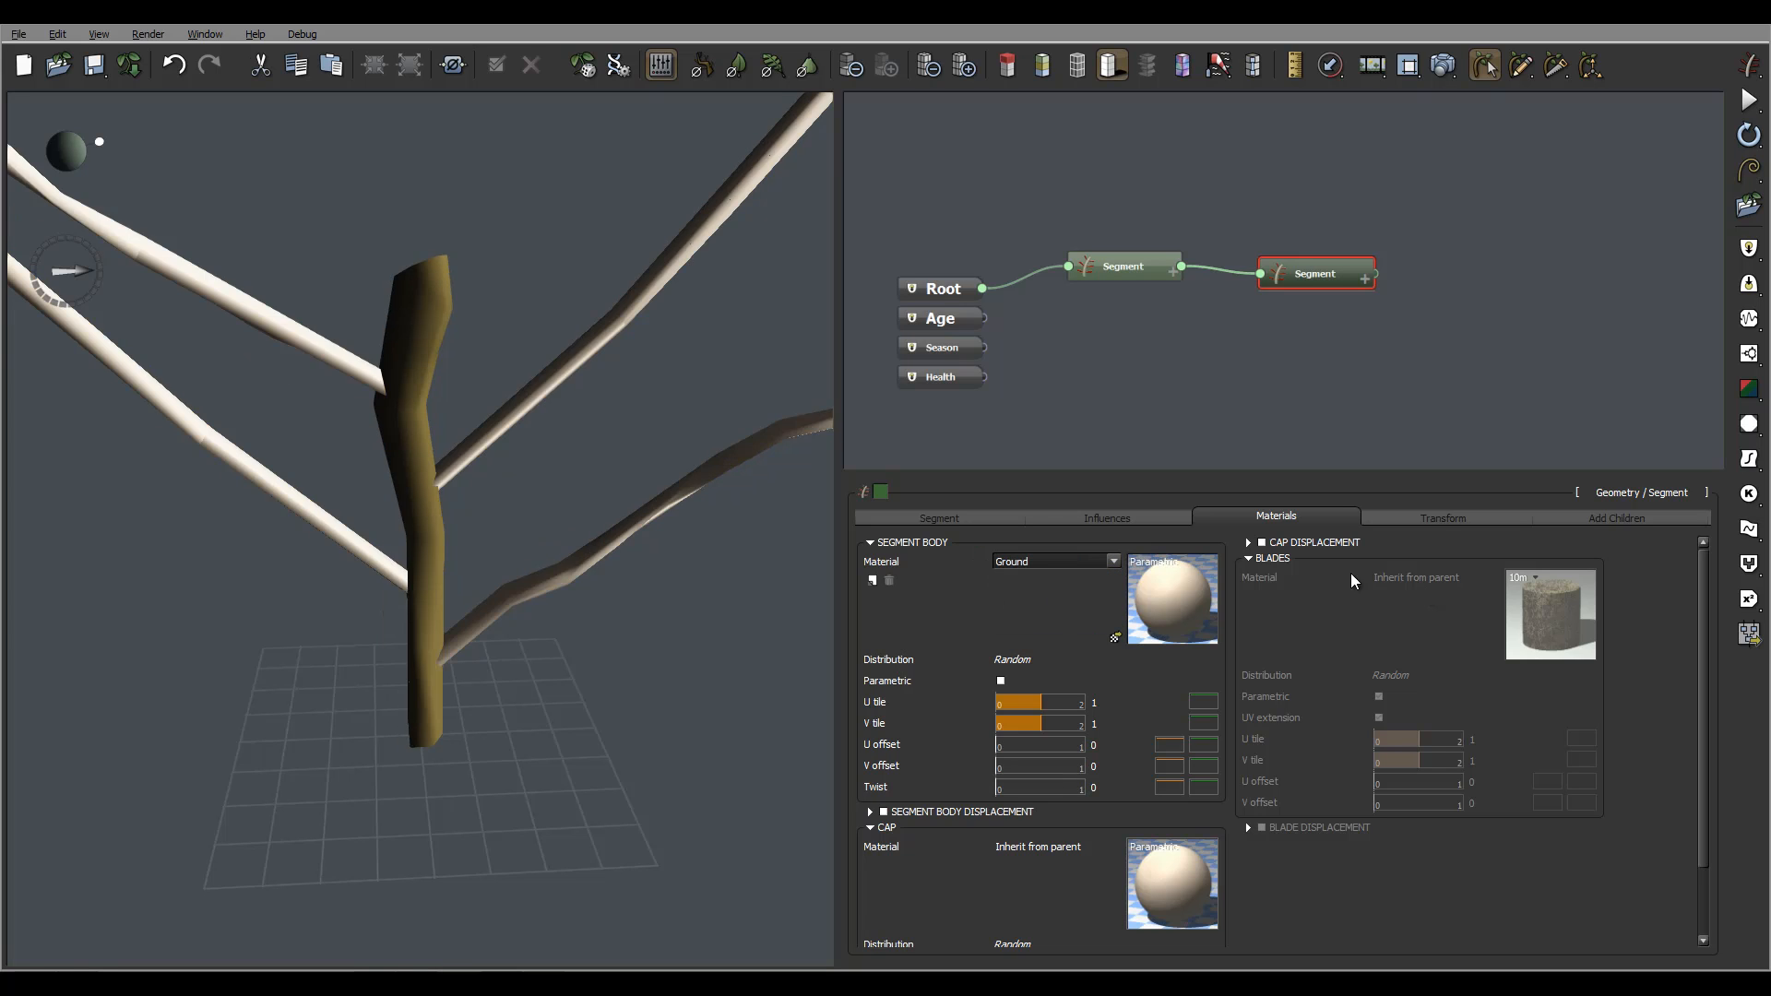
left_click_drag(684, 390, 657, 367)
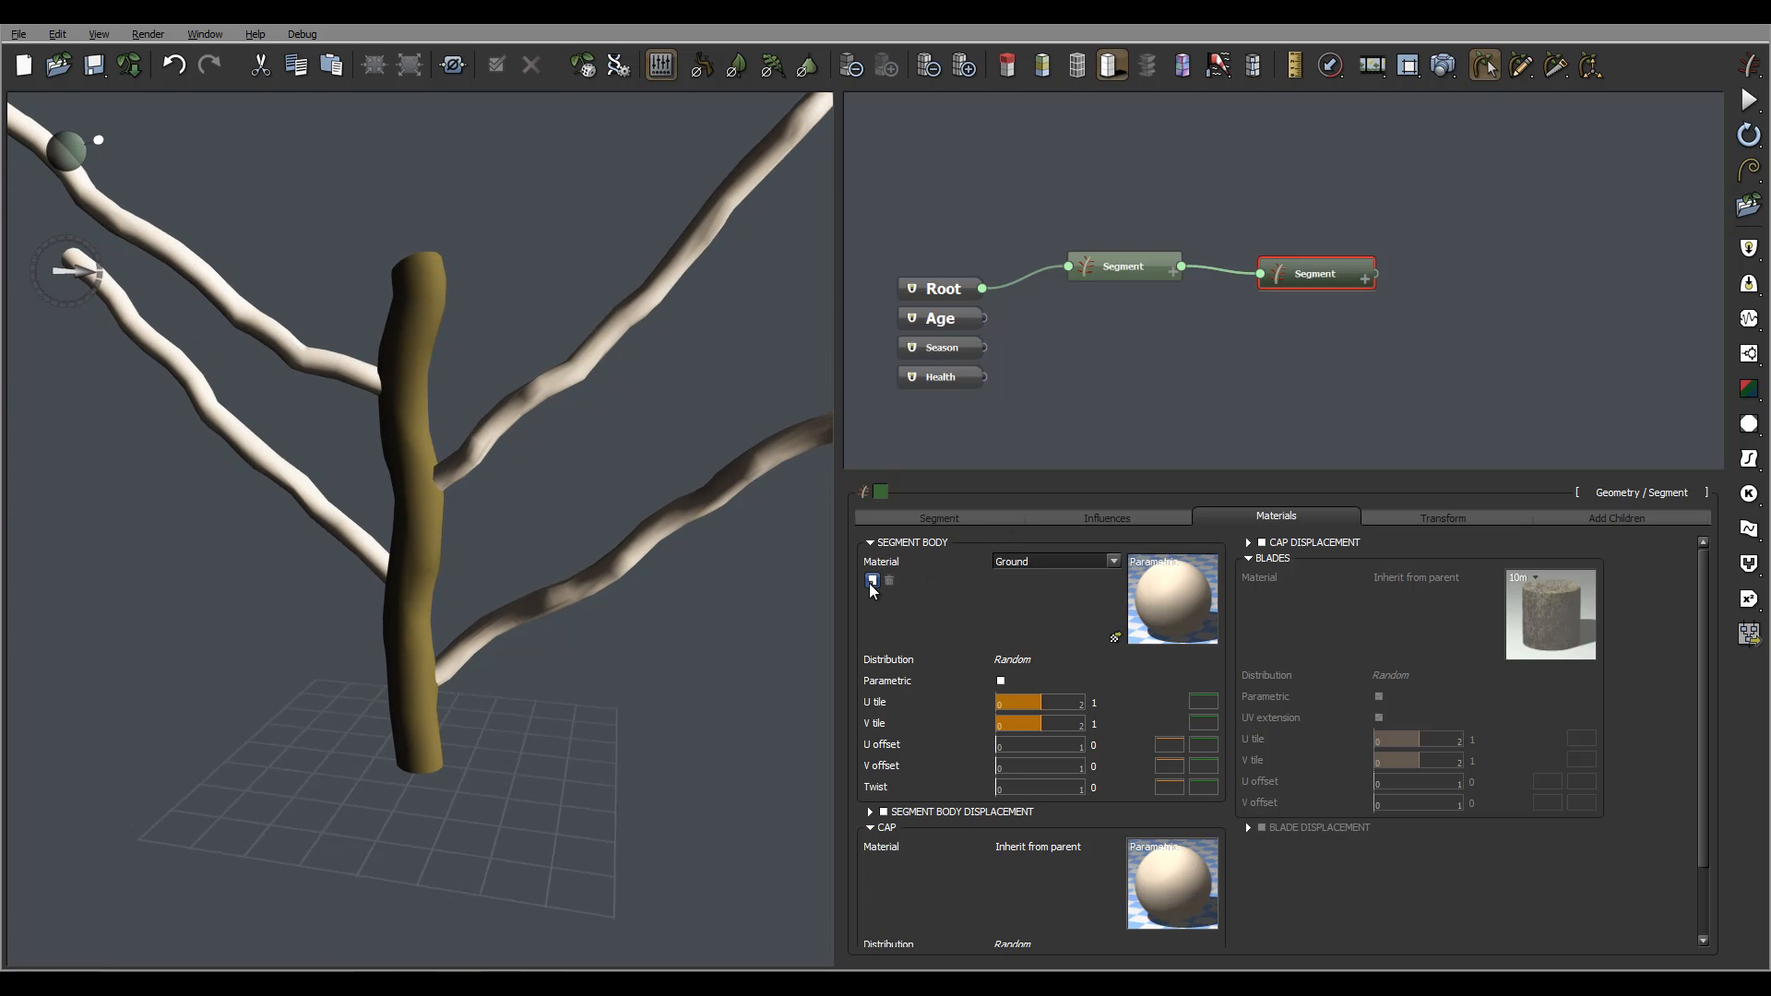
Load the Birch bark from the Plants > Barks collection as the child Segment's body material.
left_click(1114, 636)
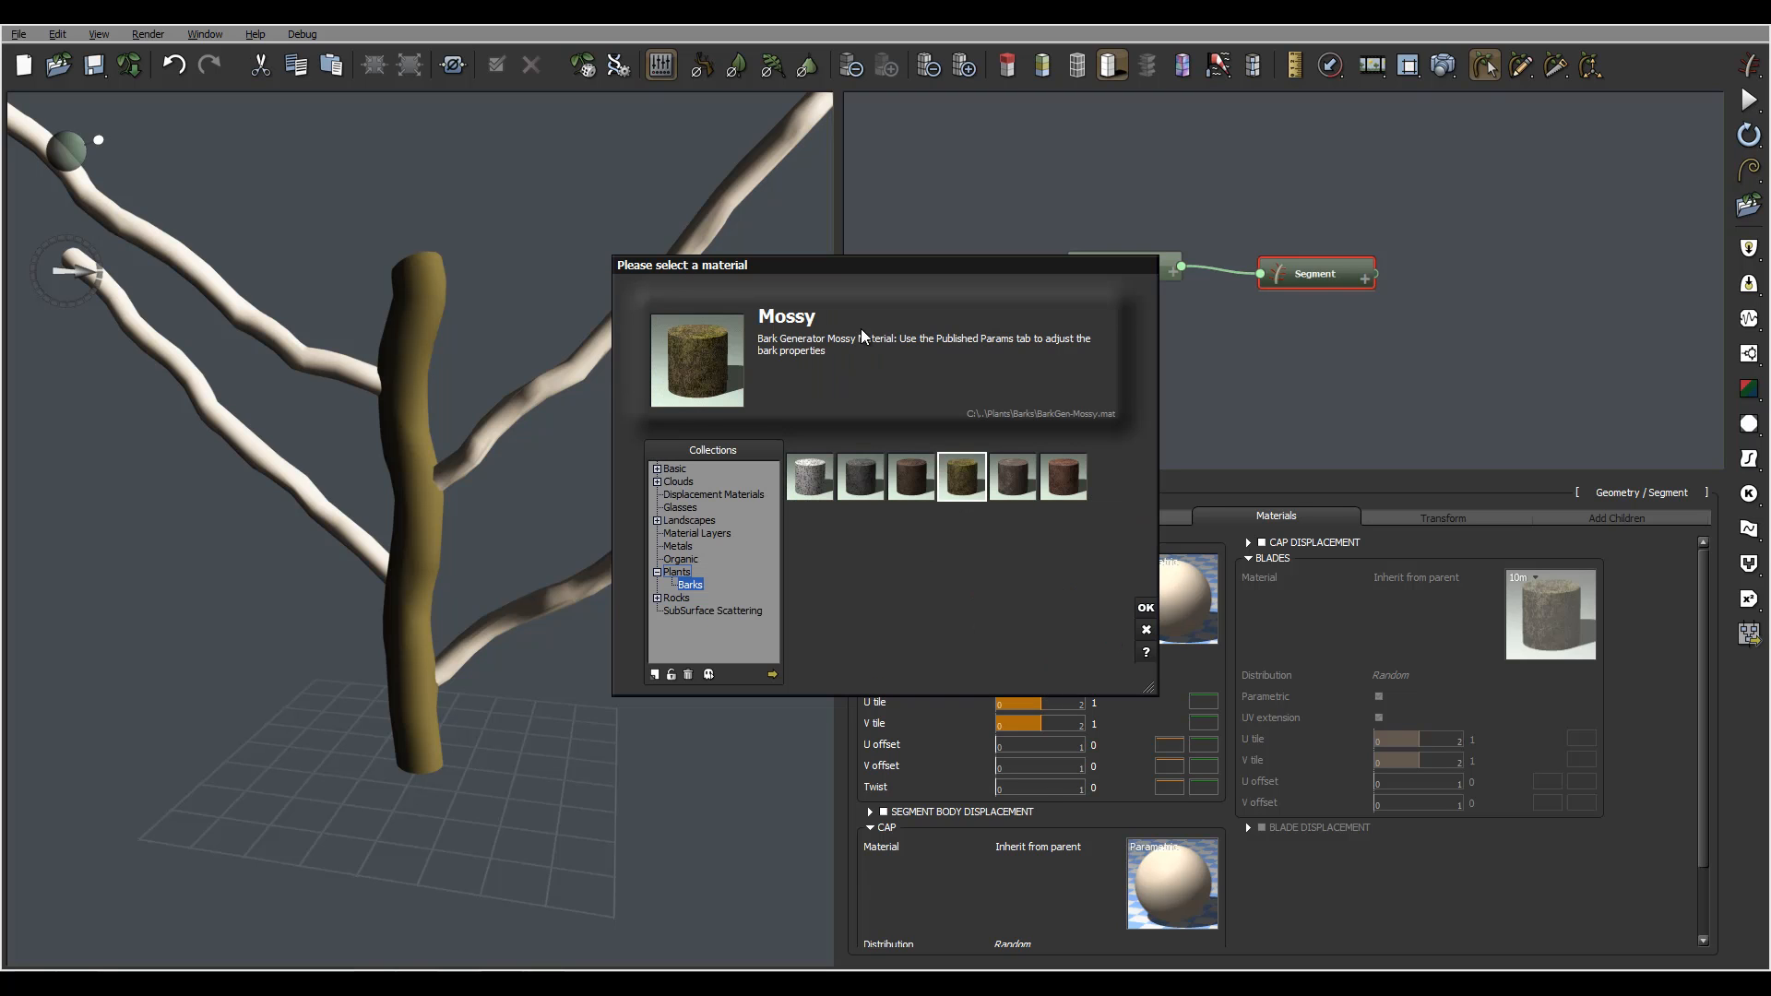
left_click(810, 476)
left_click(1149, 610)
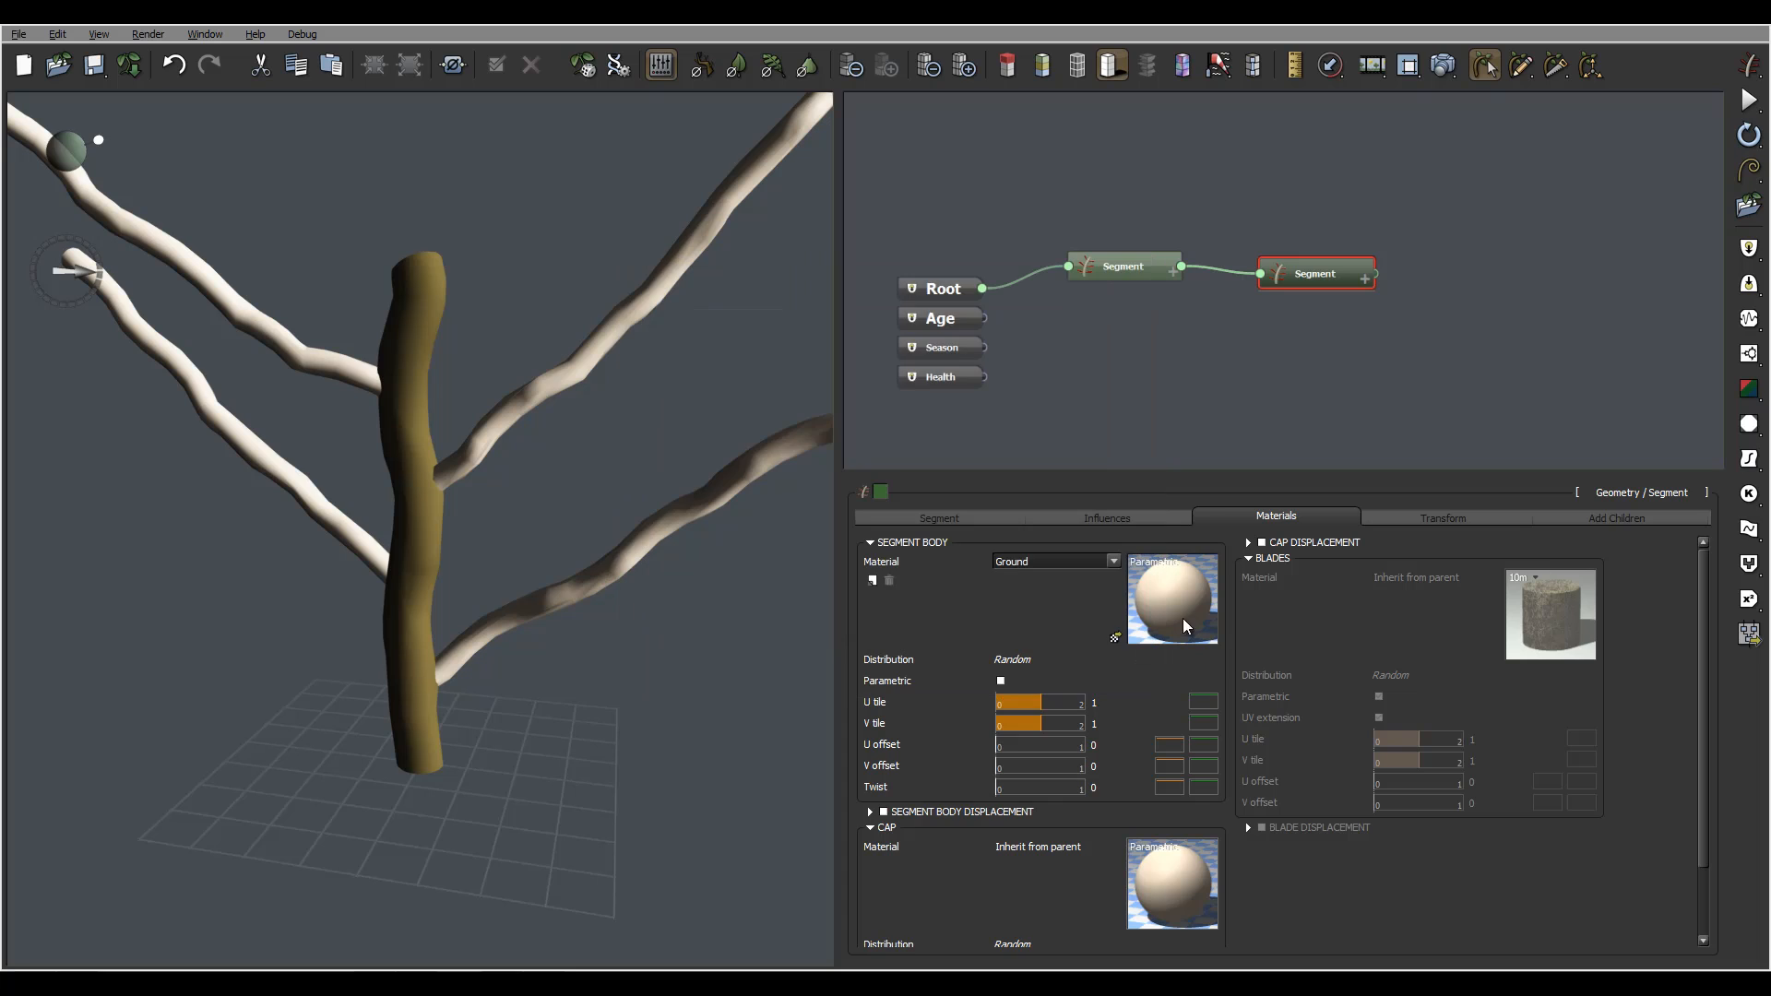
Open the child Segment's Birch material for editing and examine its available mapping modes.
right_click(1177, 596)
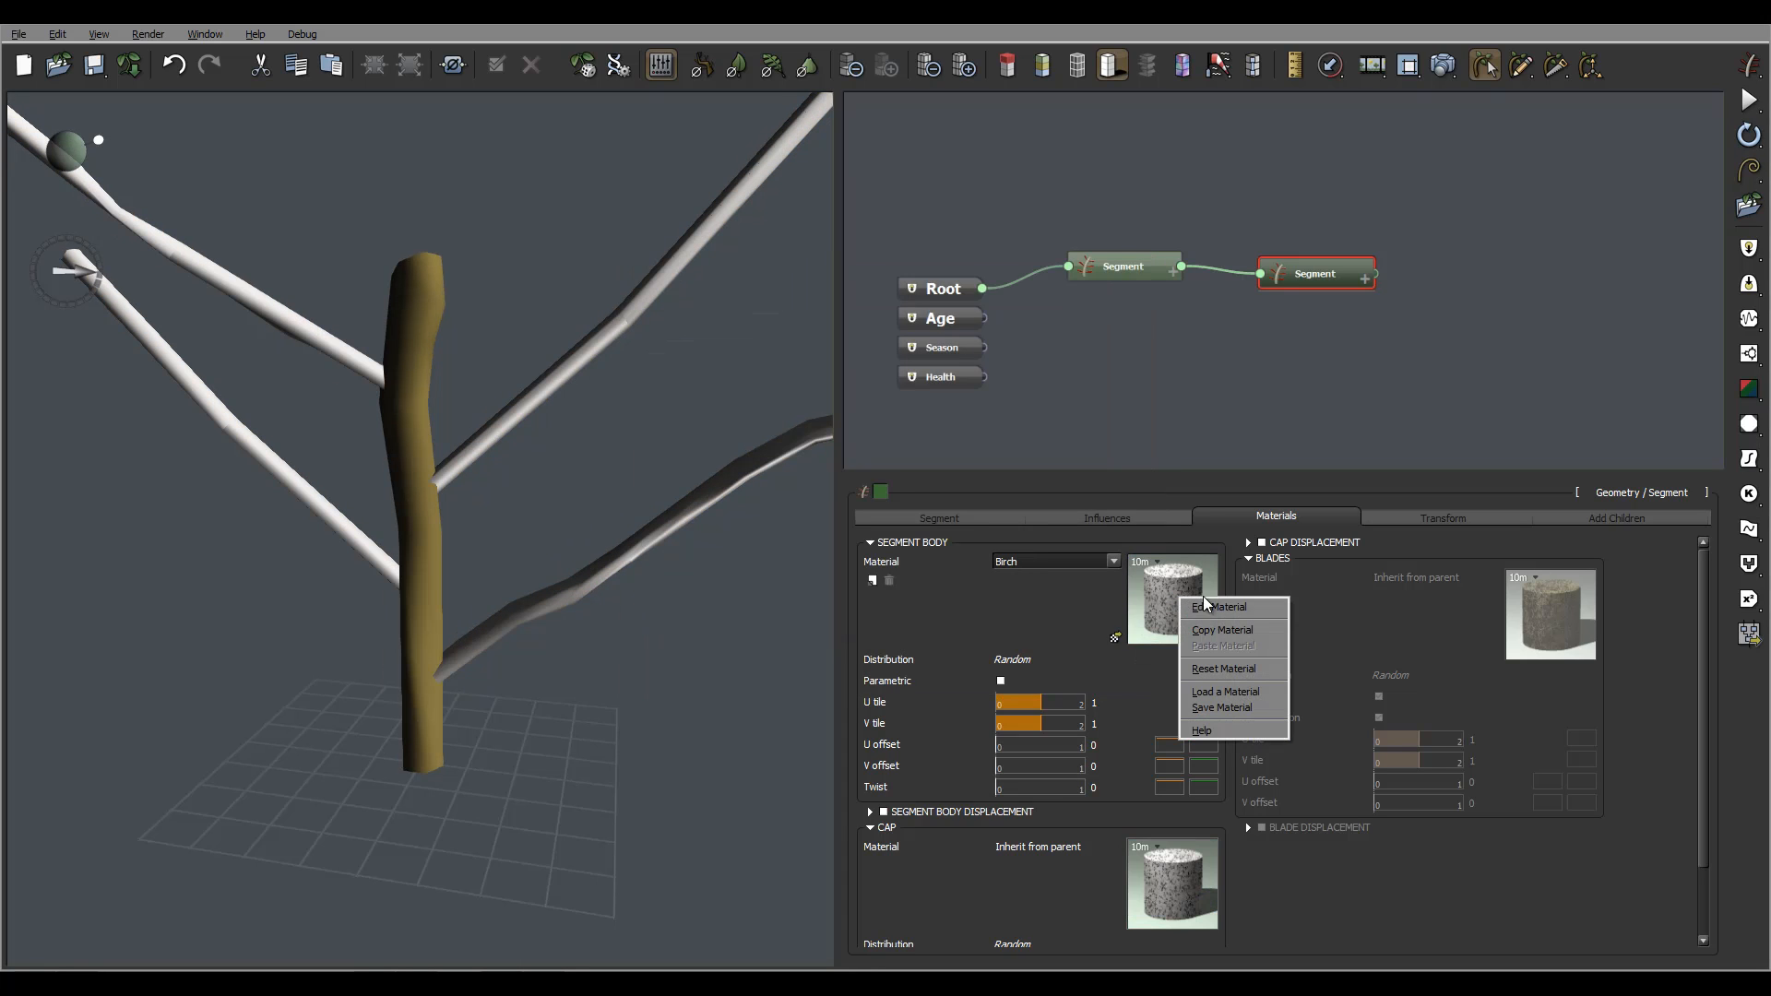
left_click(1219, 607)
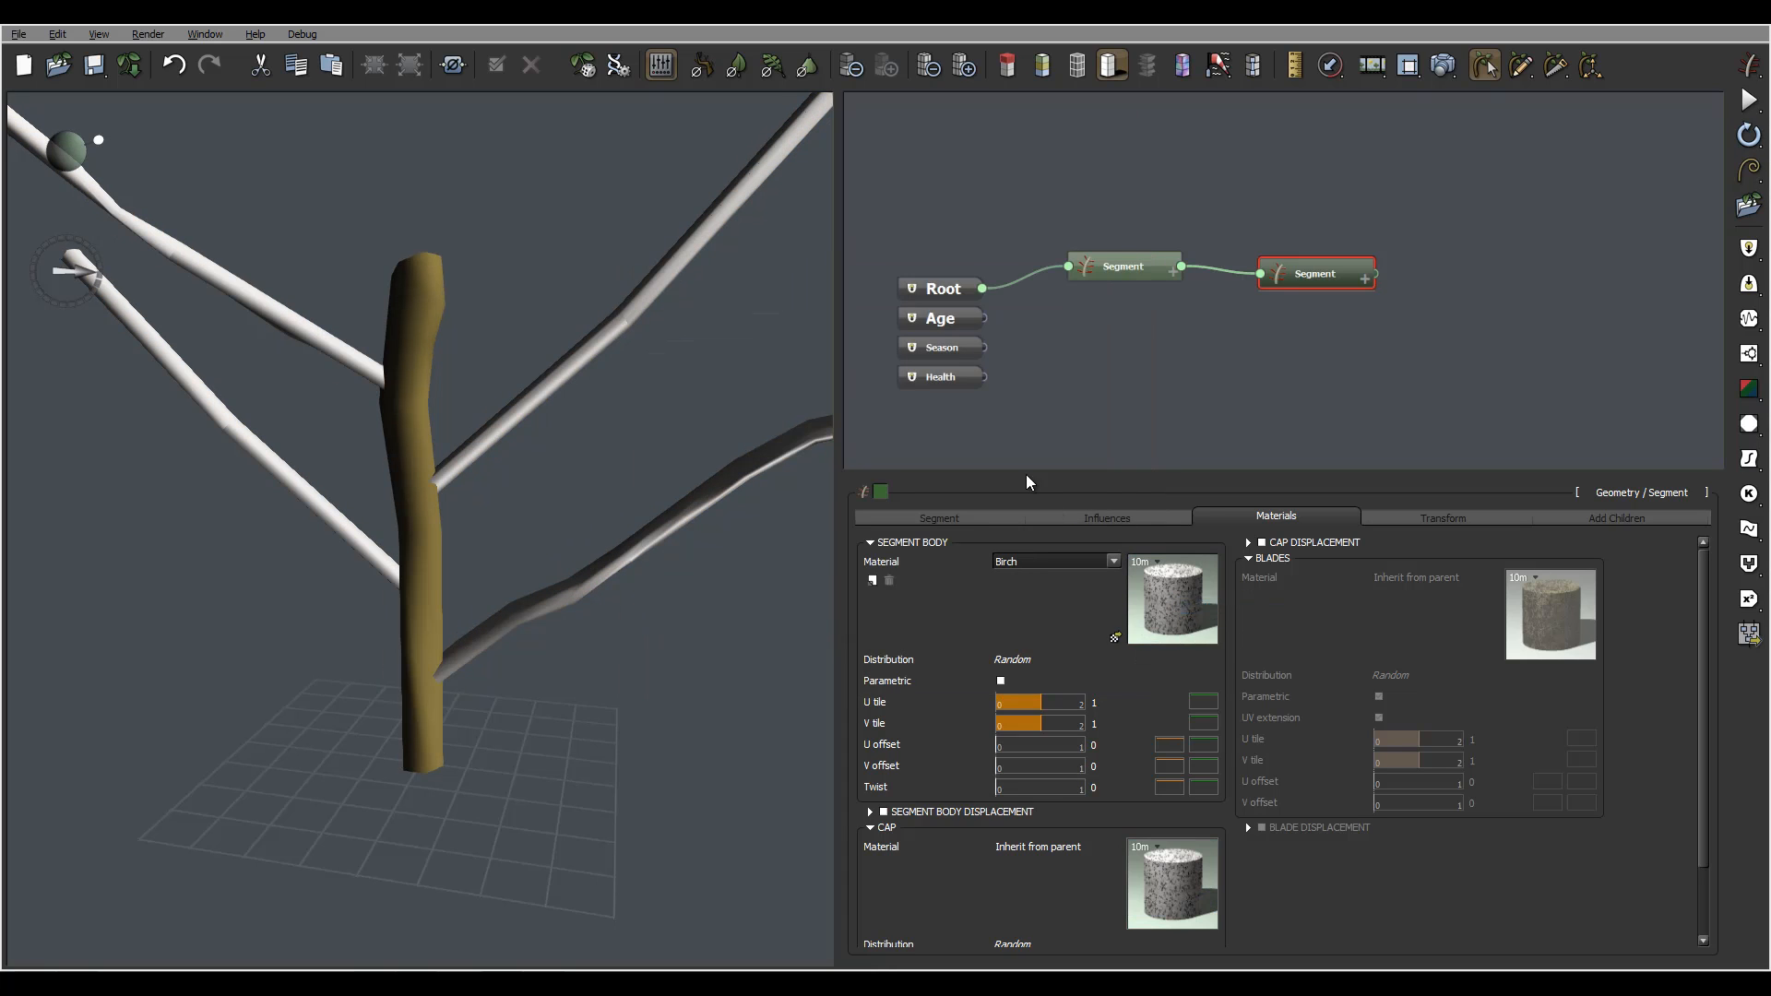
left_click_drag(843, 118, 855, 182)
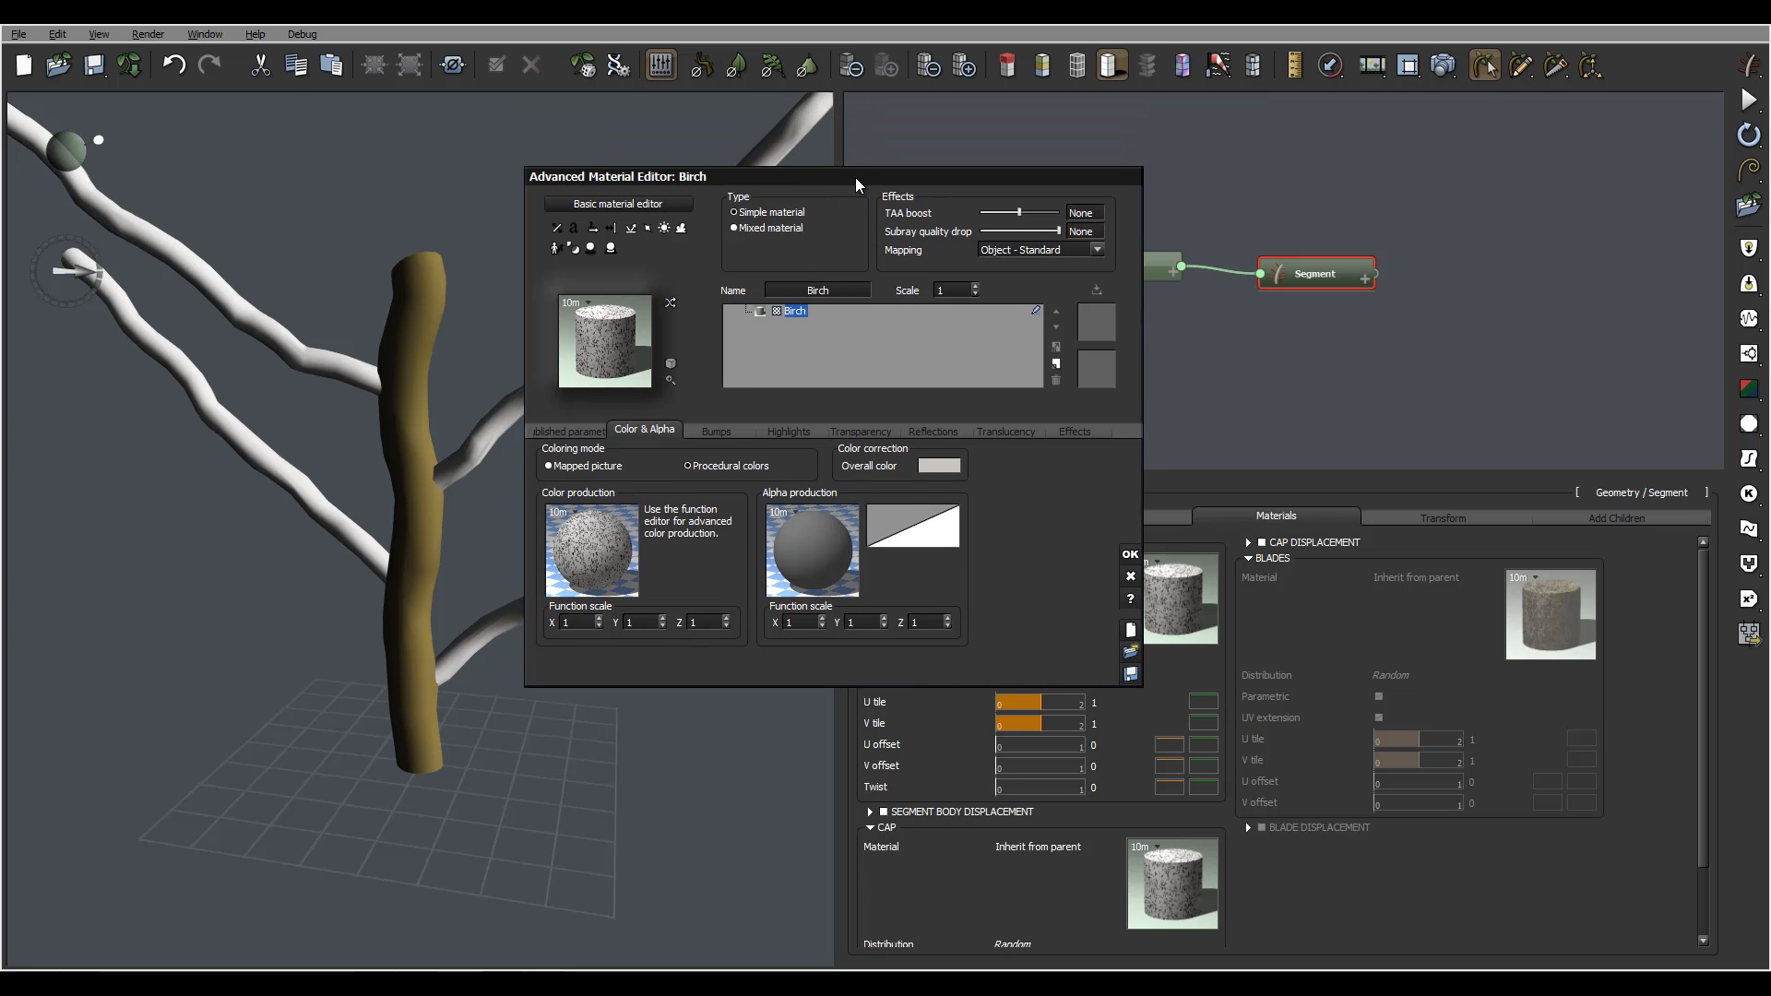
left_click(632, 203)
left_click(632, 204)
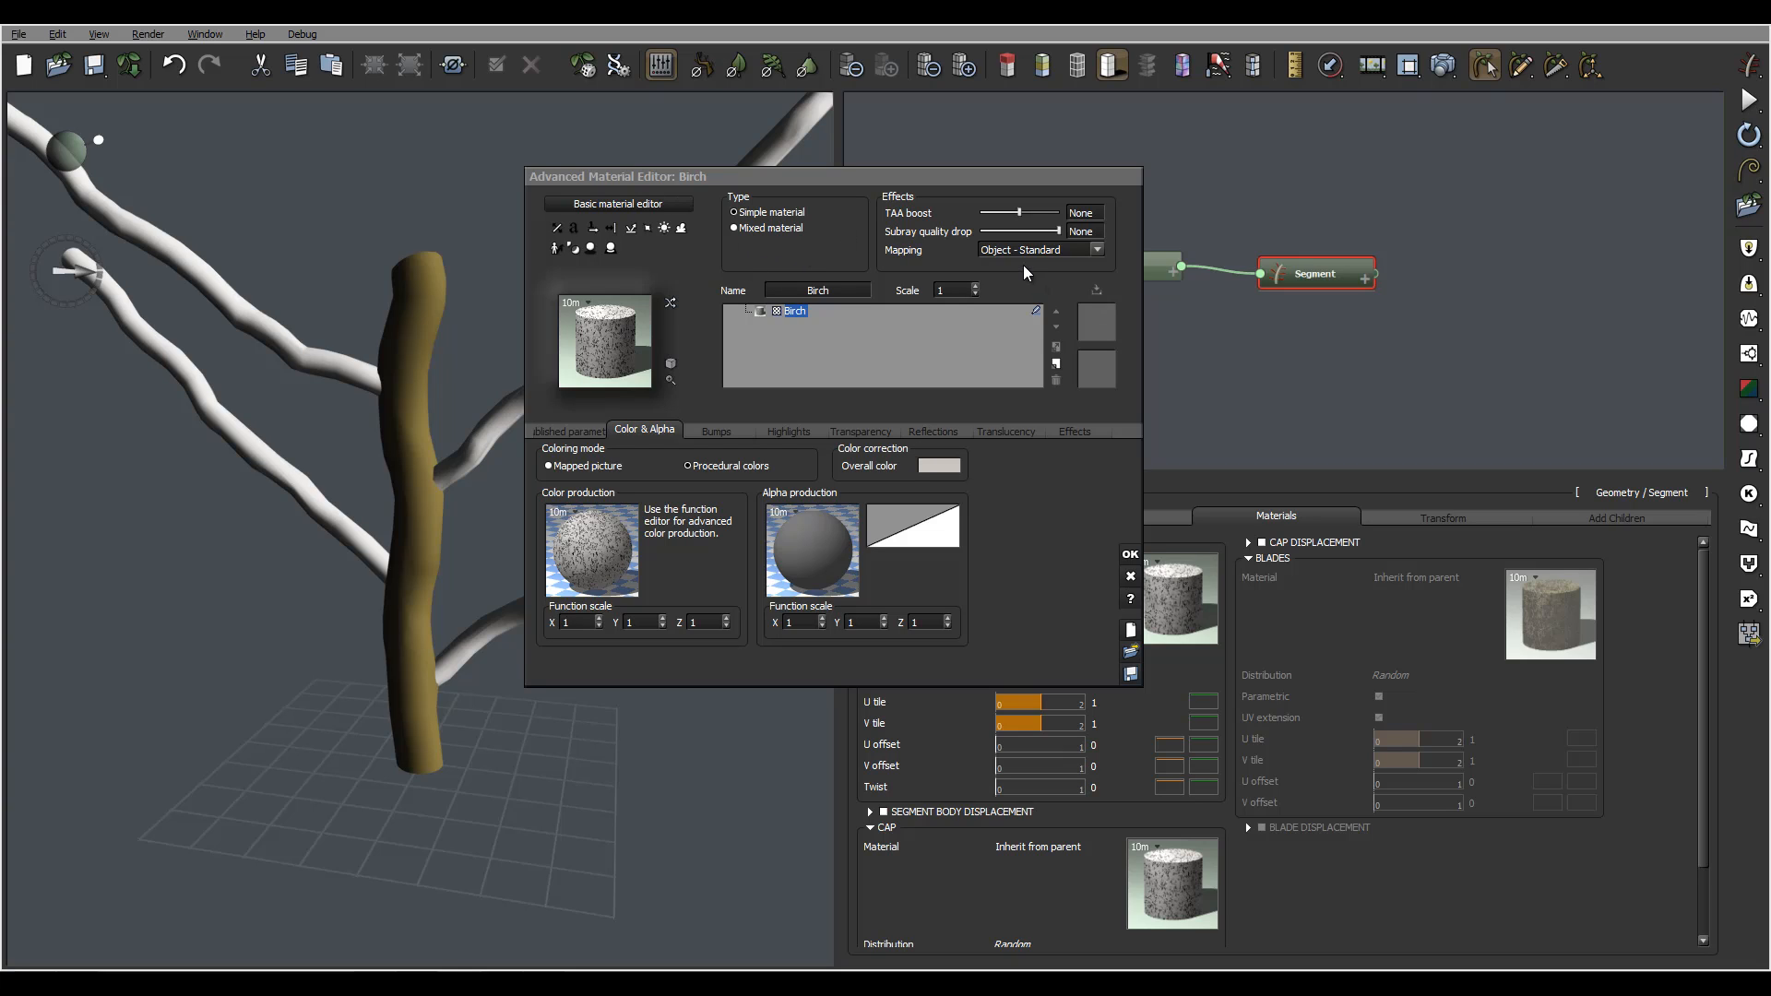
left_click(1095, 250)
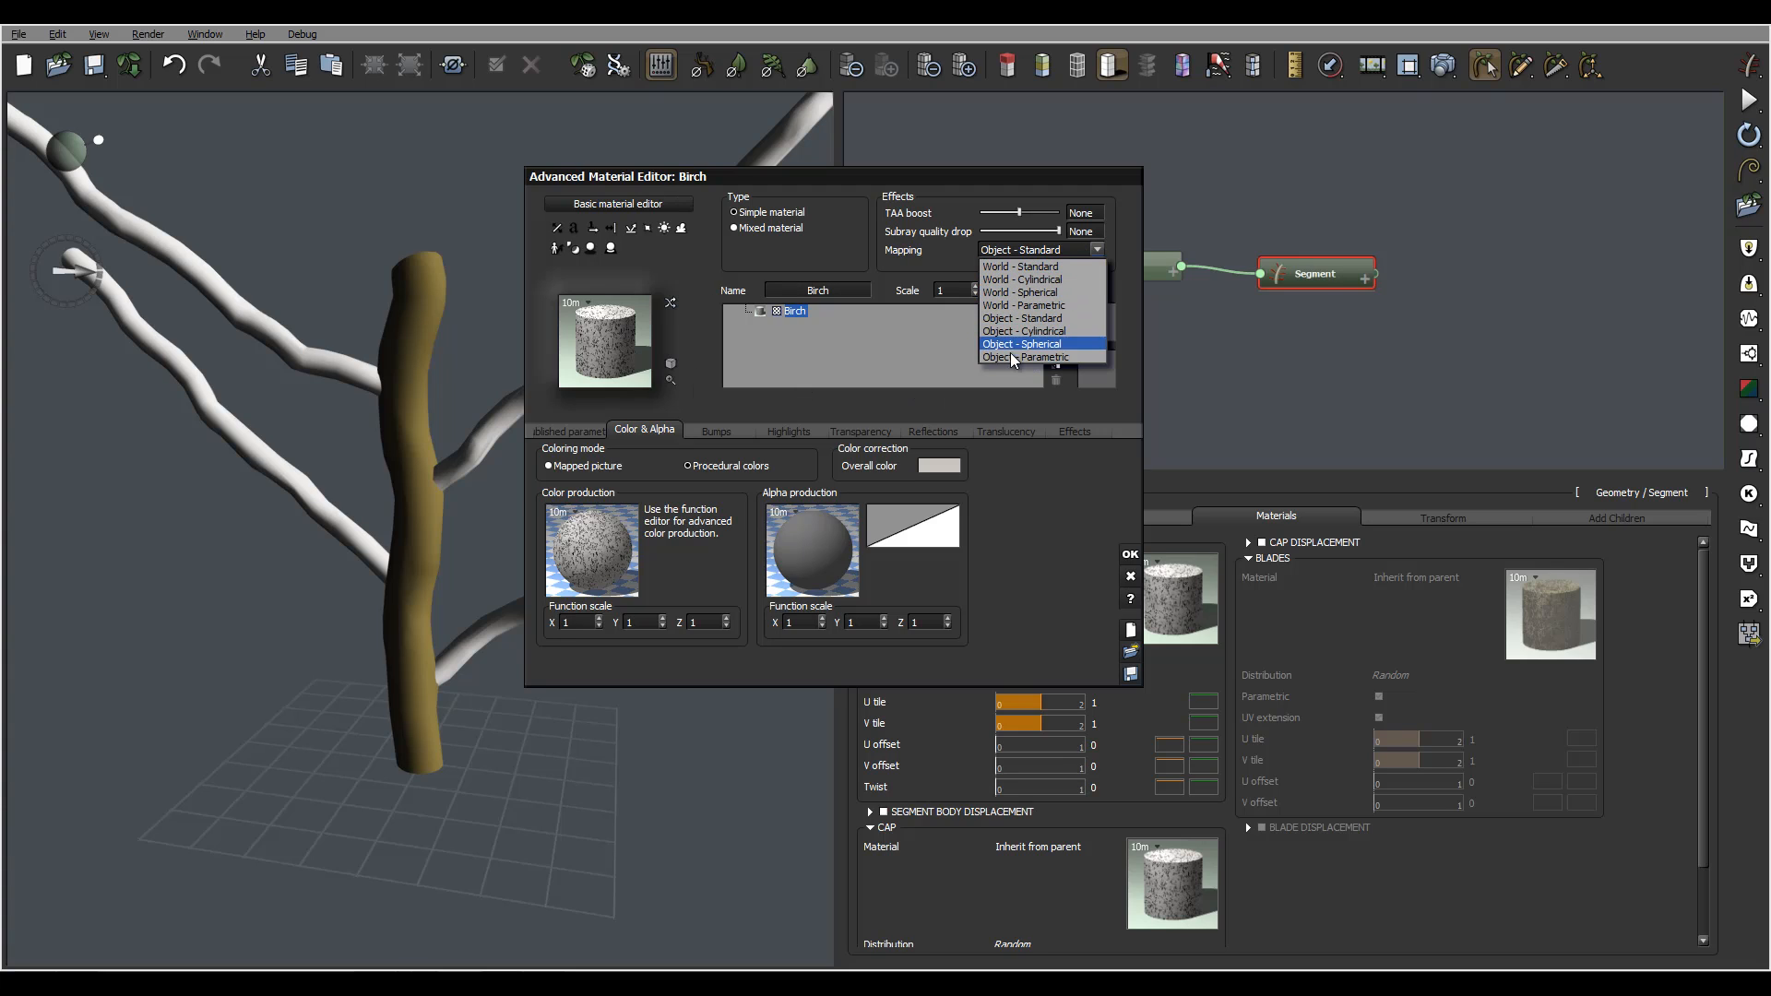
left_click(1044, 410)
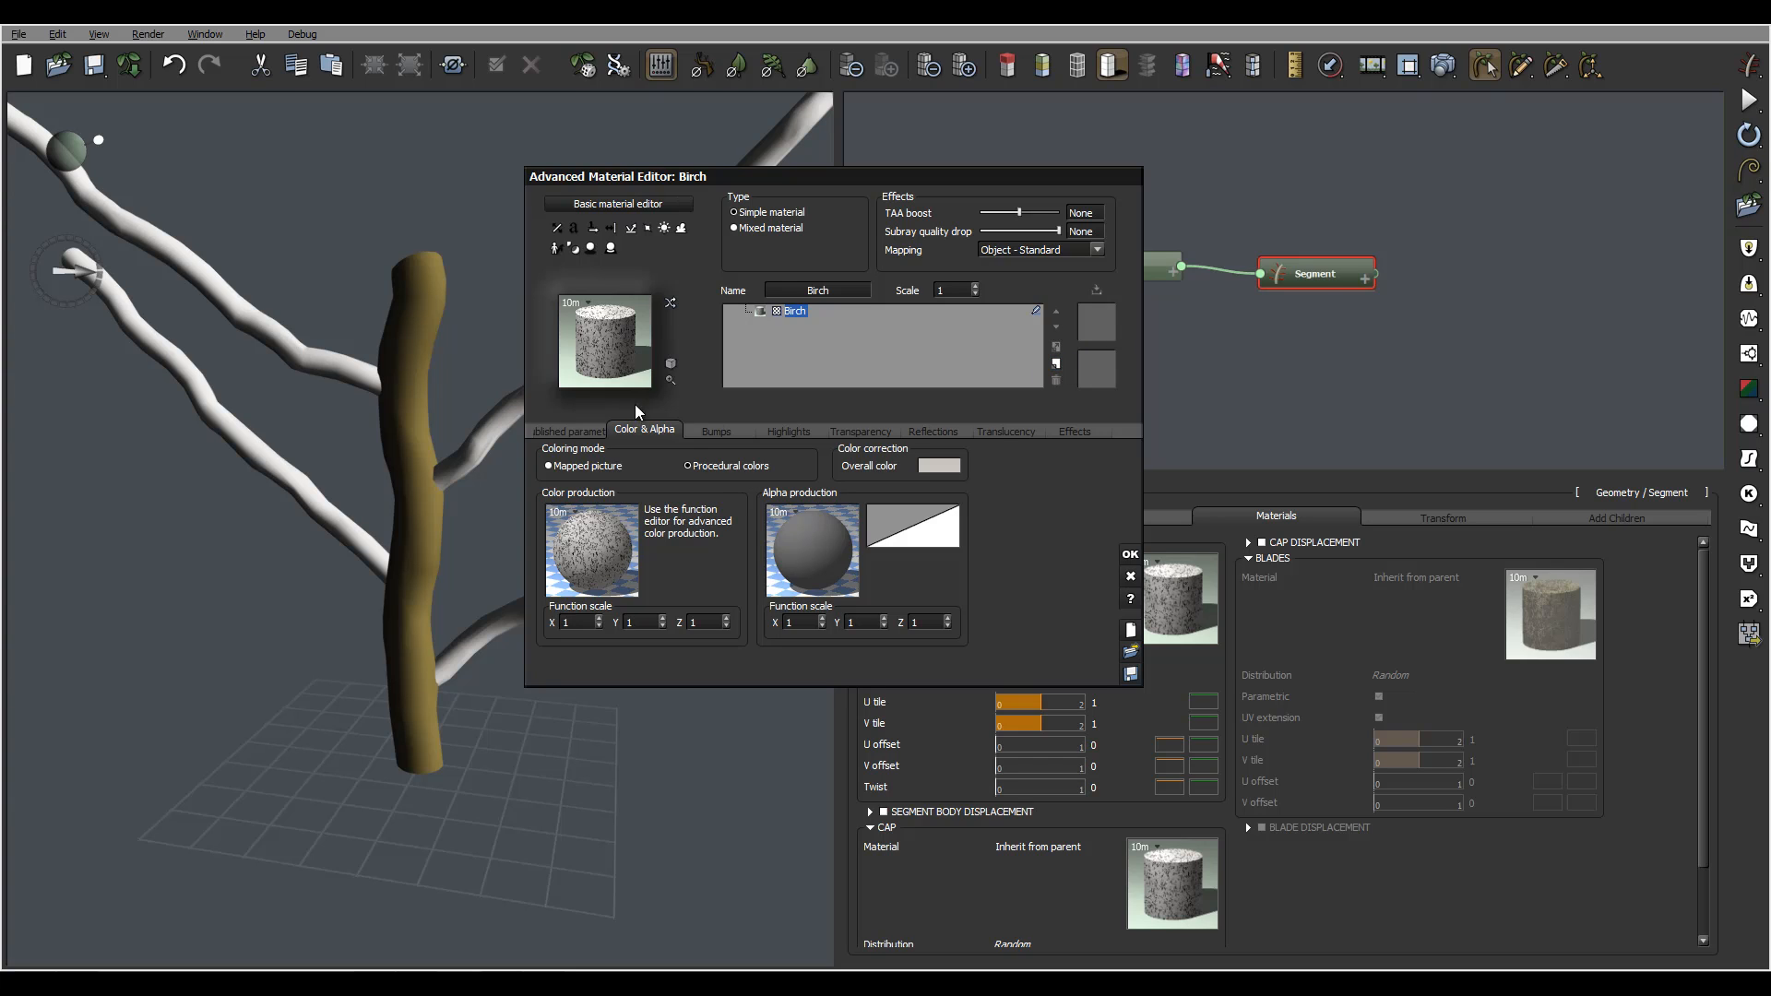
Review the Birch material's Bumps, Highlights, Transparency, Reflections, Translucency and Effects settings, and close the material editor.
left_click(572, 426)
left_click(709, 431)
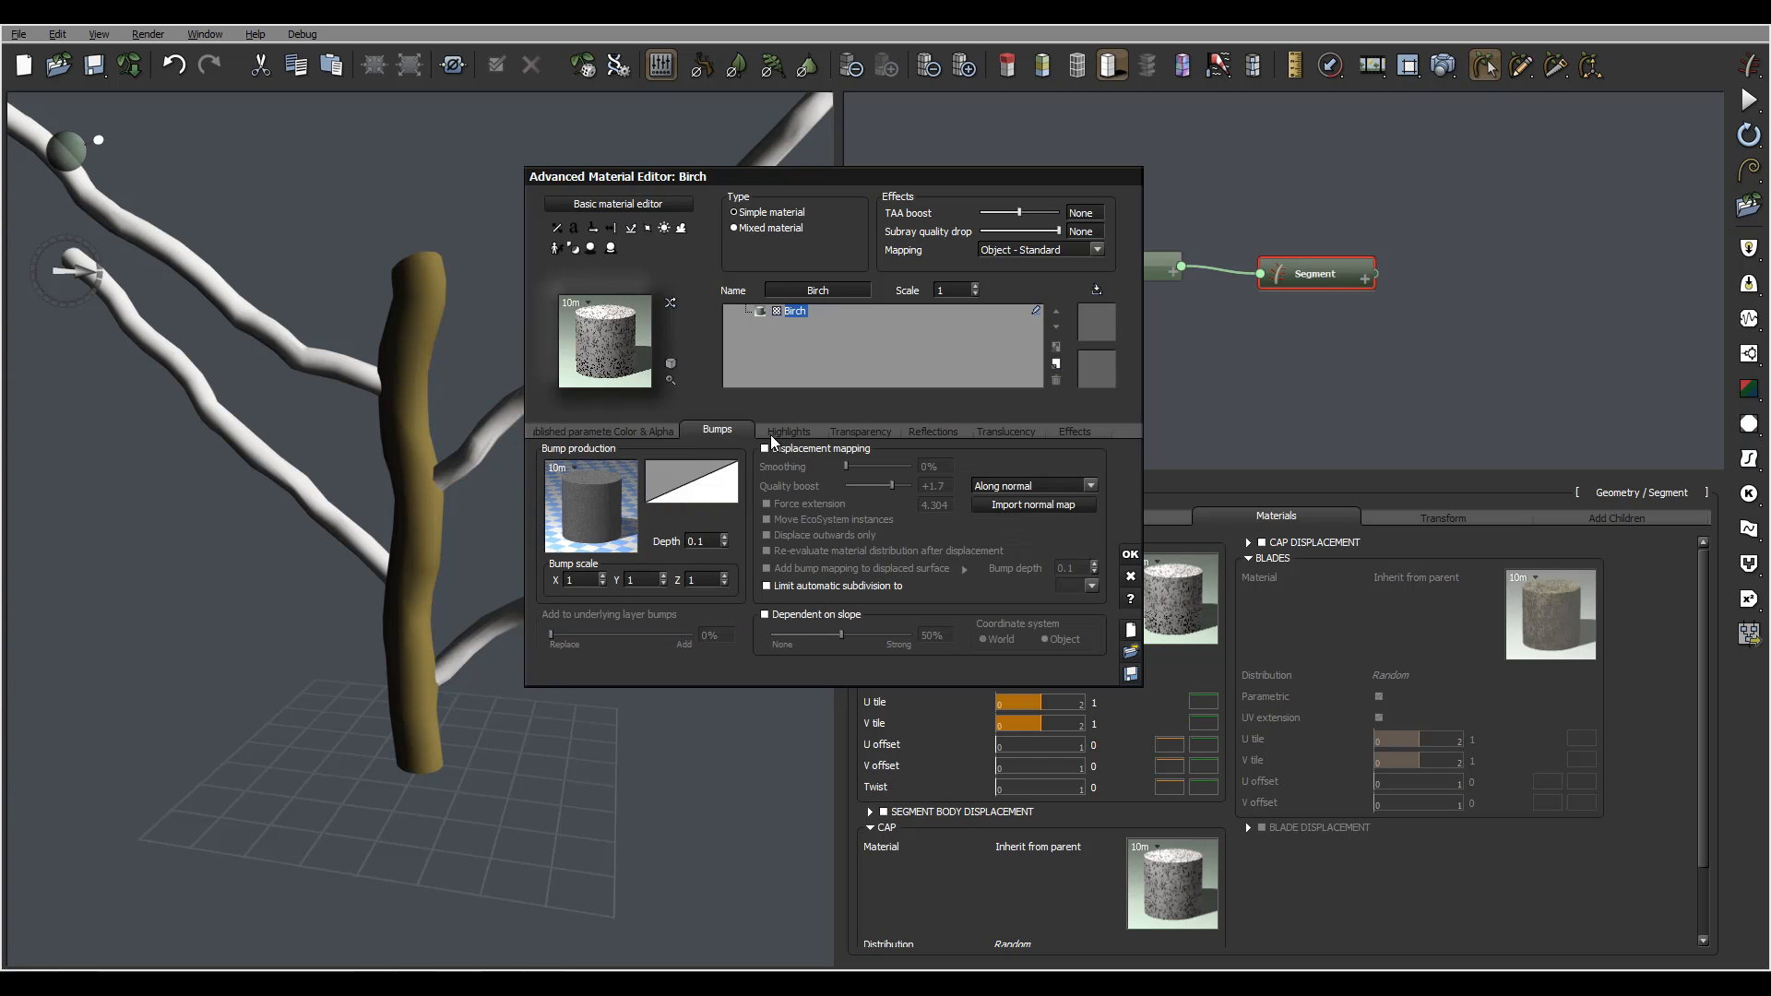
left_click(771, 435)
left_click(861, 433)
left_click(930, 433)
left_click(1005, 430)
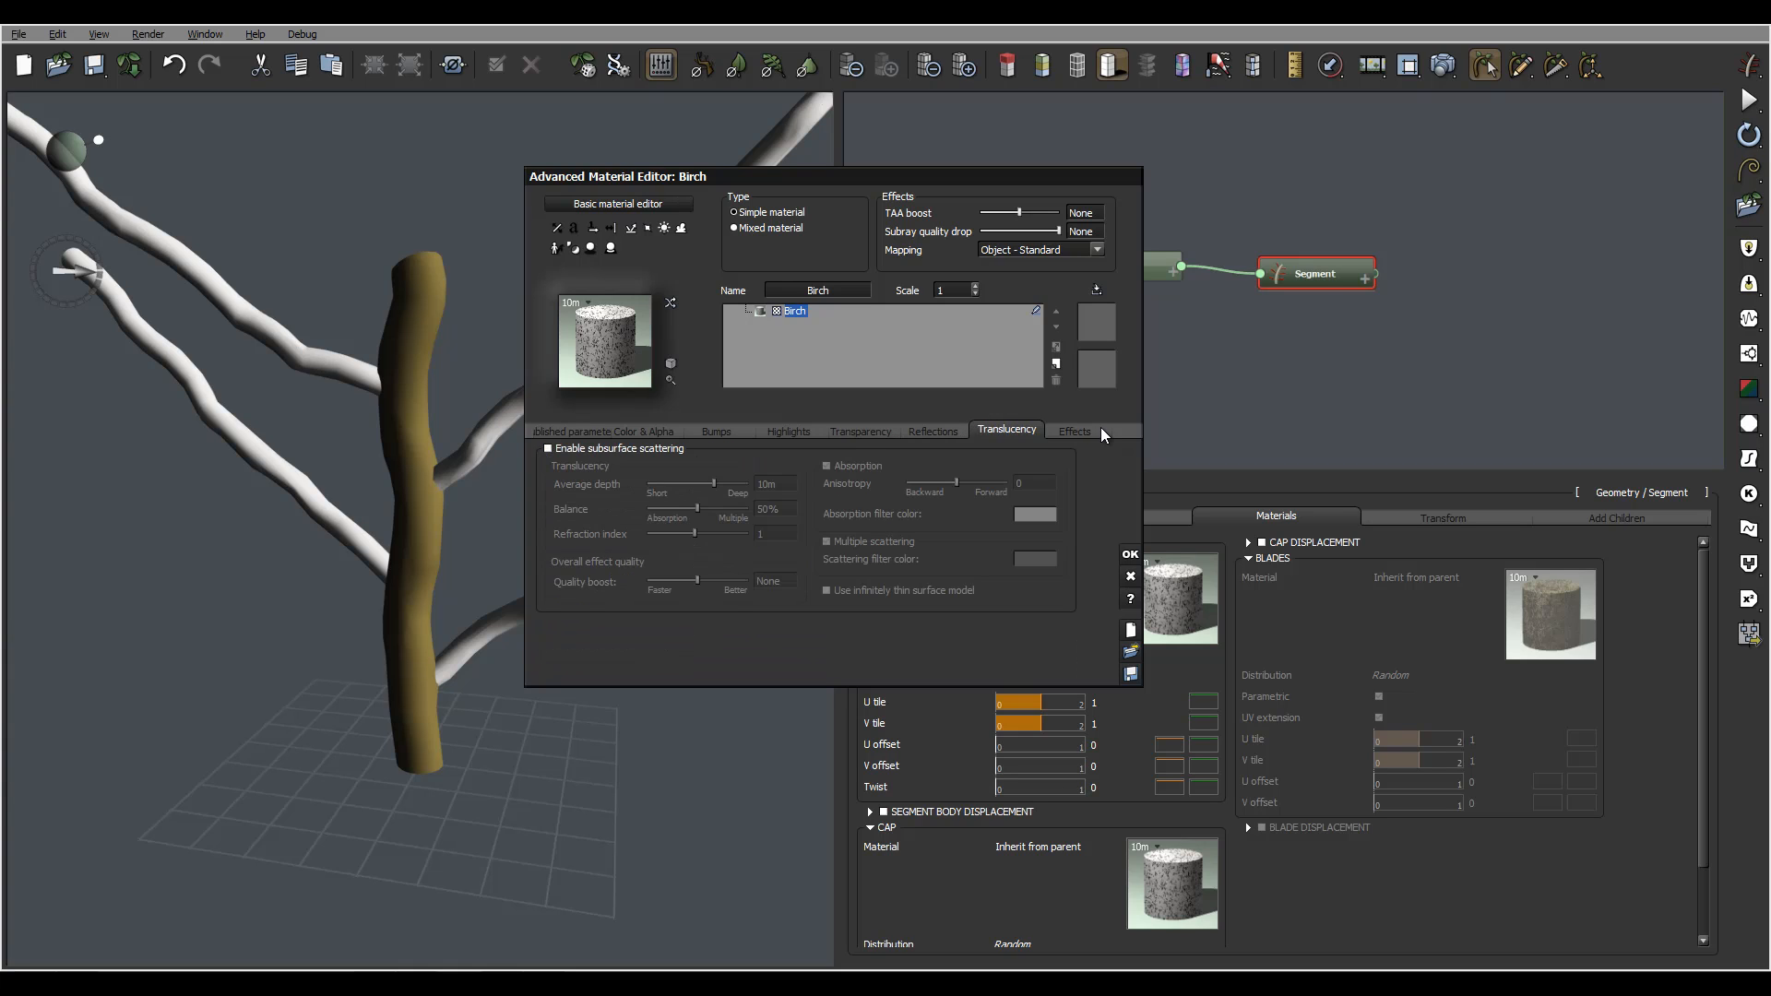
left_click(1088, 429)
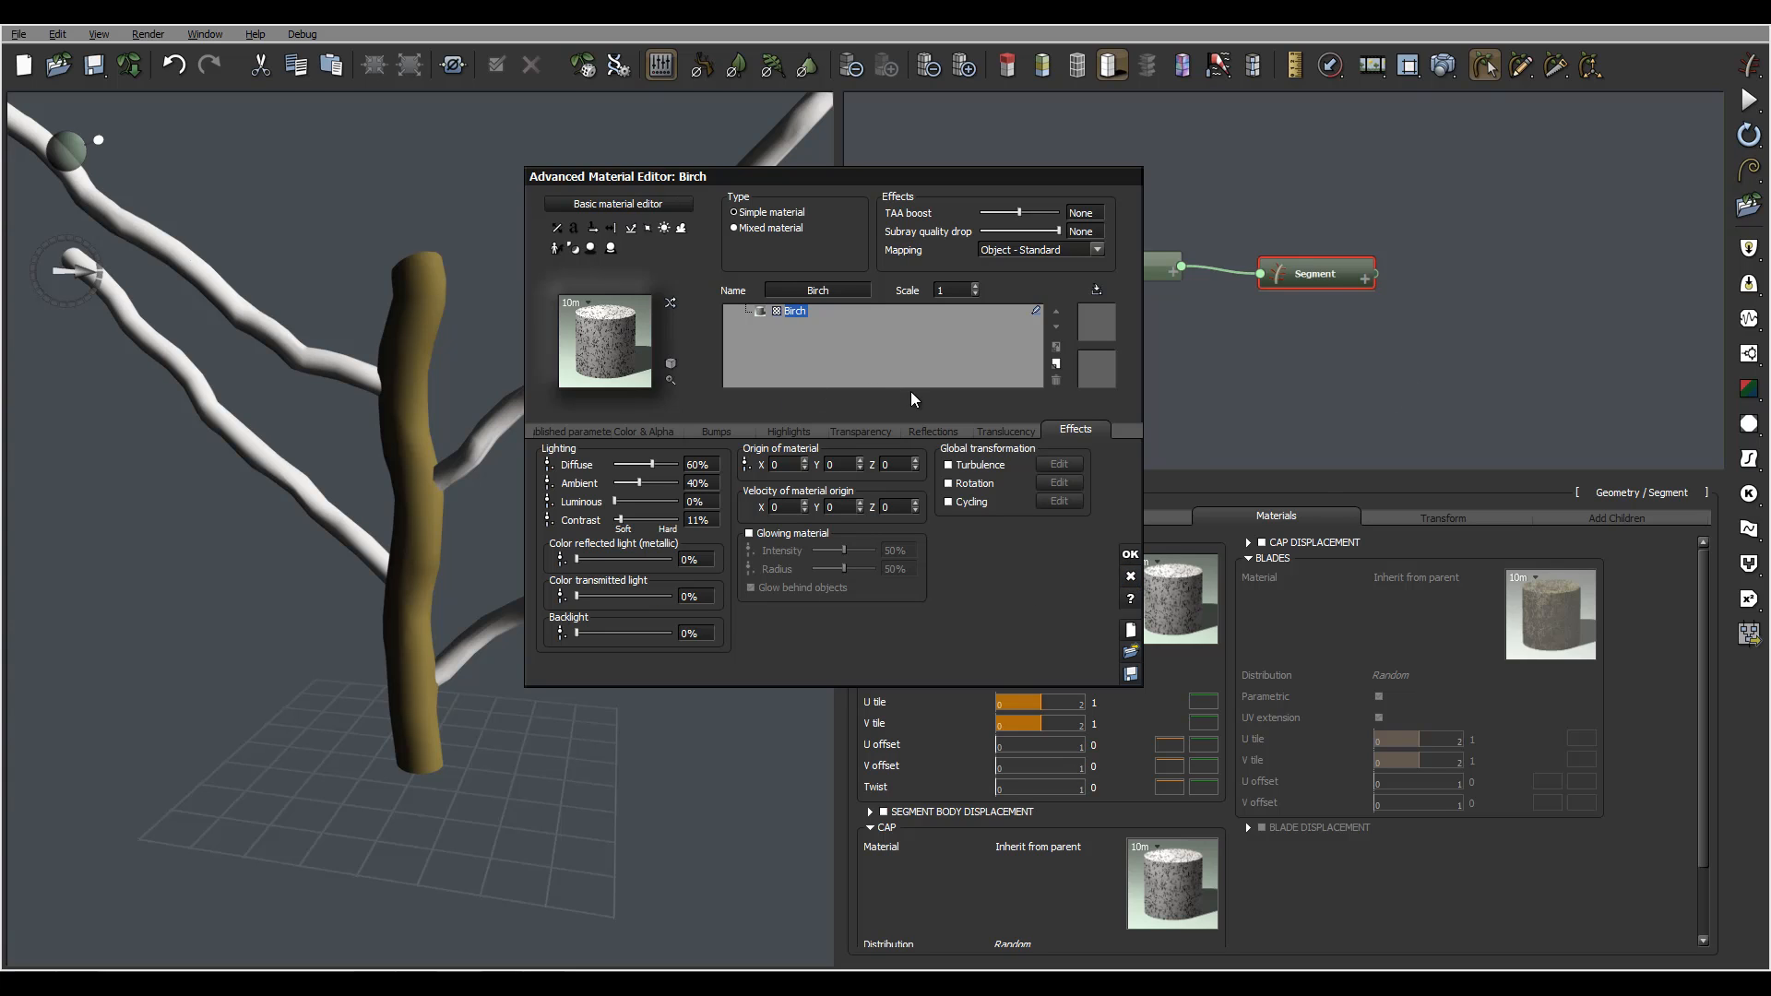
left_click(1130, 554)
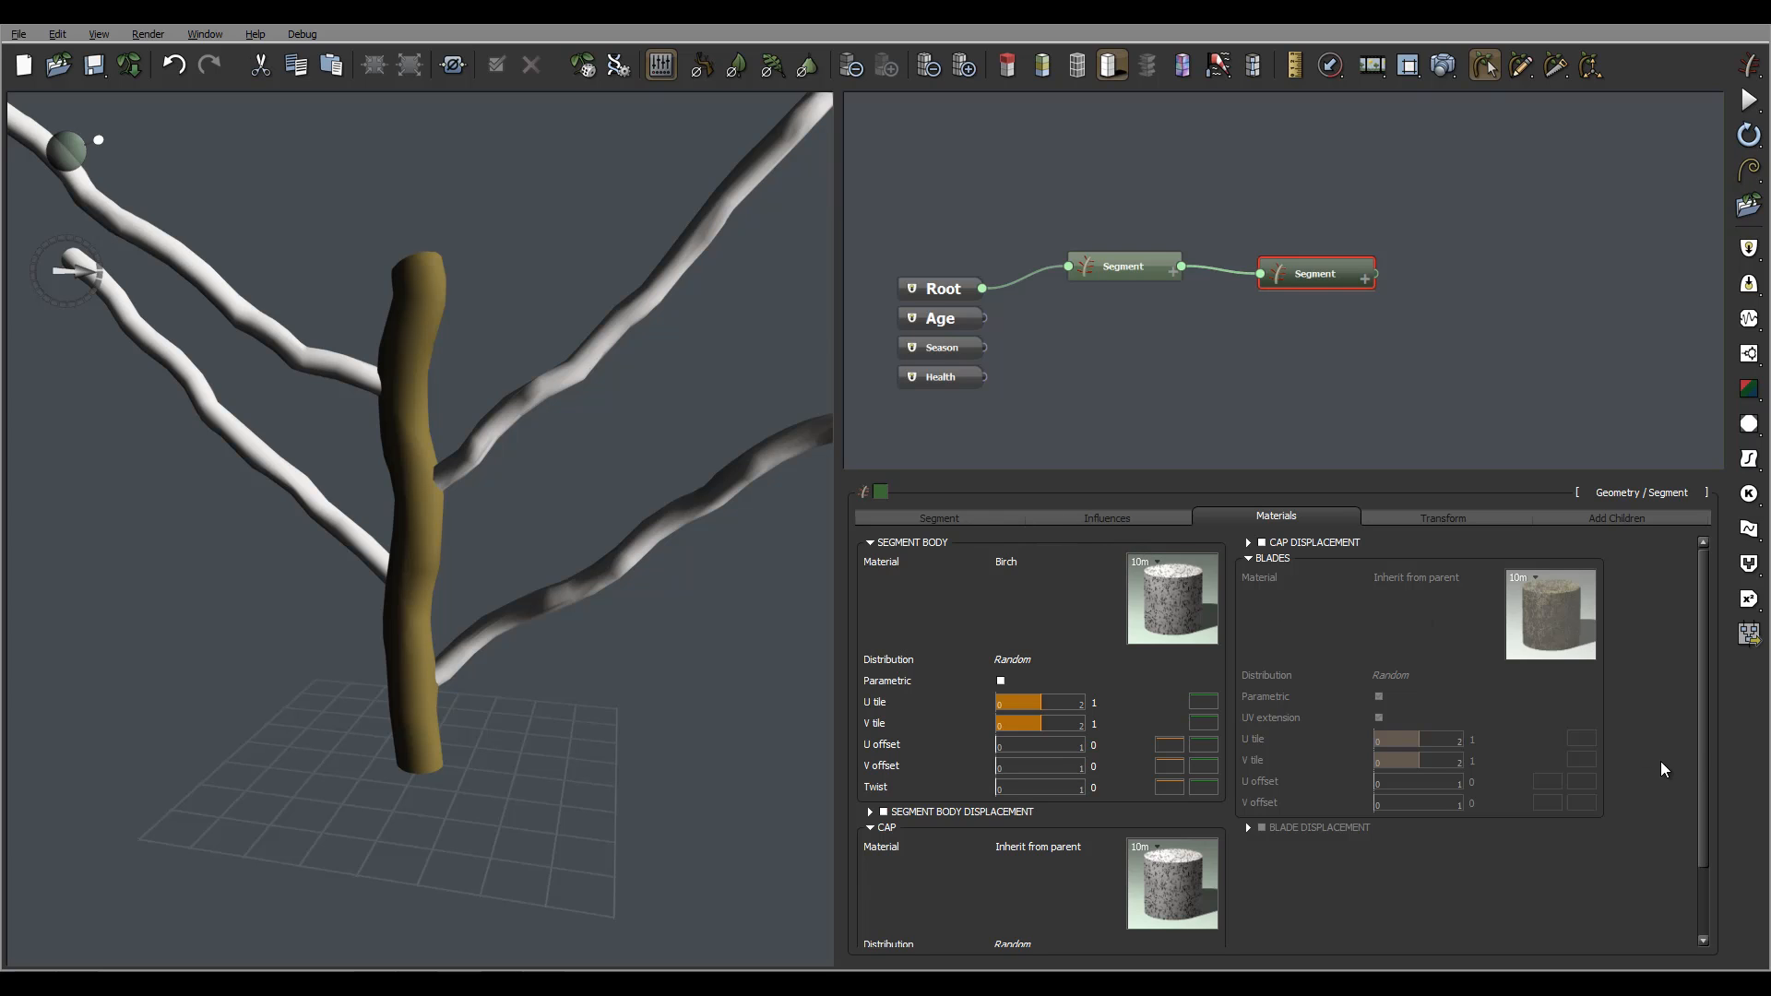
Load the Redwood bark from the Plants > Barks collection as the child Segment's cap material and check a branch end.
scroll(1702, 841, "down", 2)
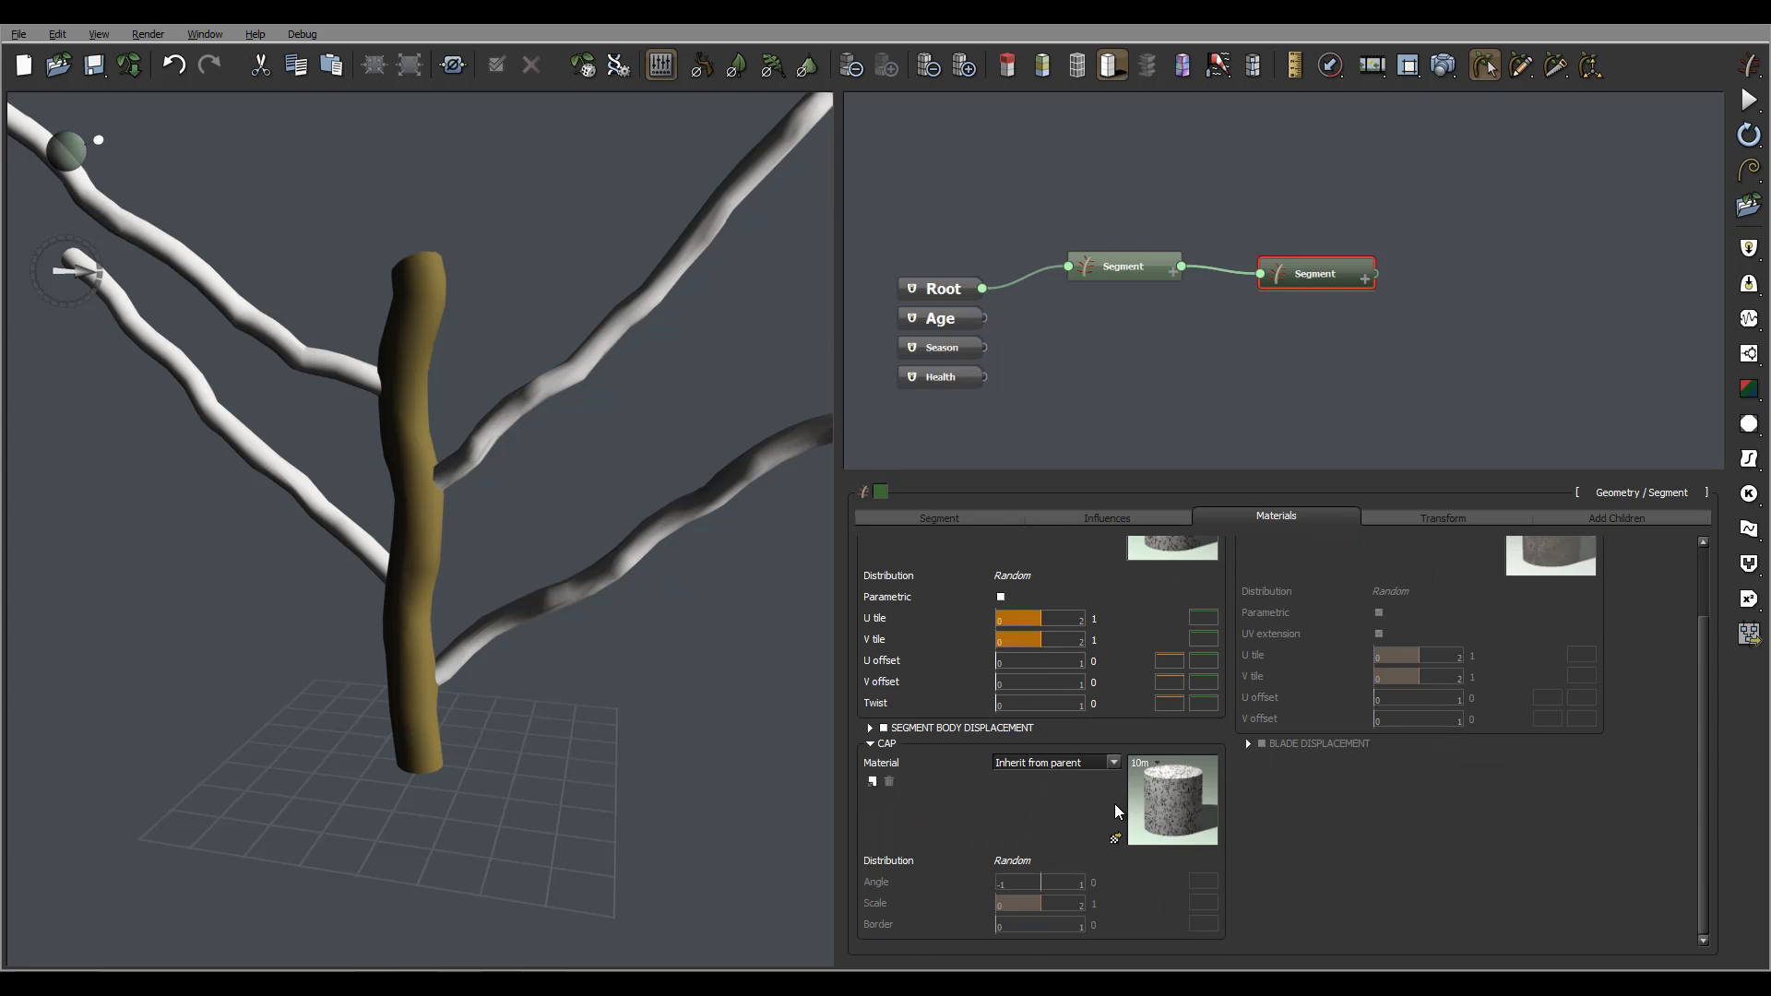
right_click_drag(495, 280, 363, 446)
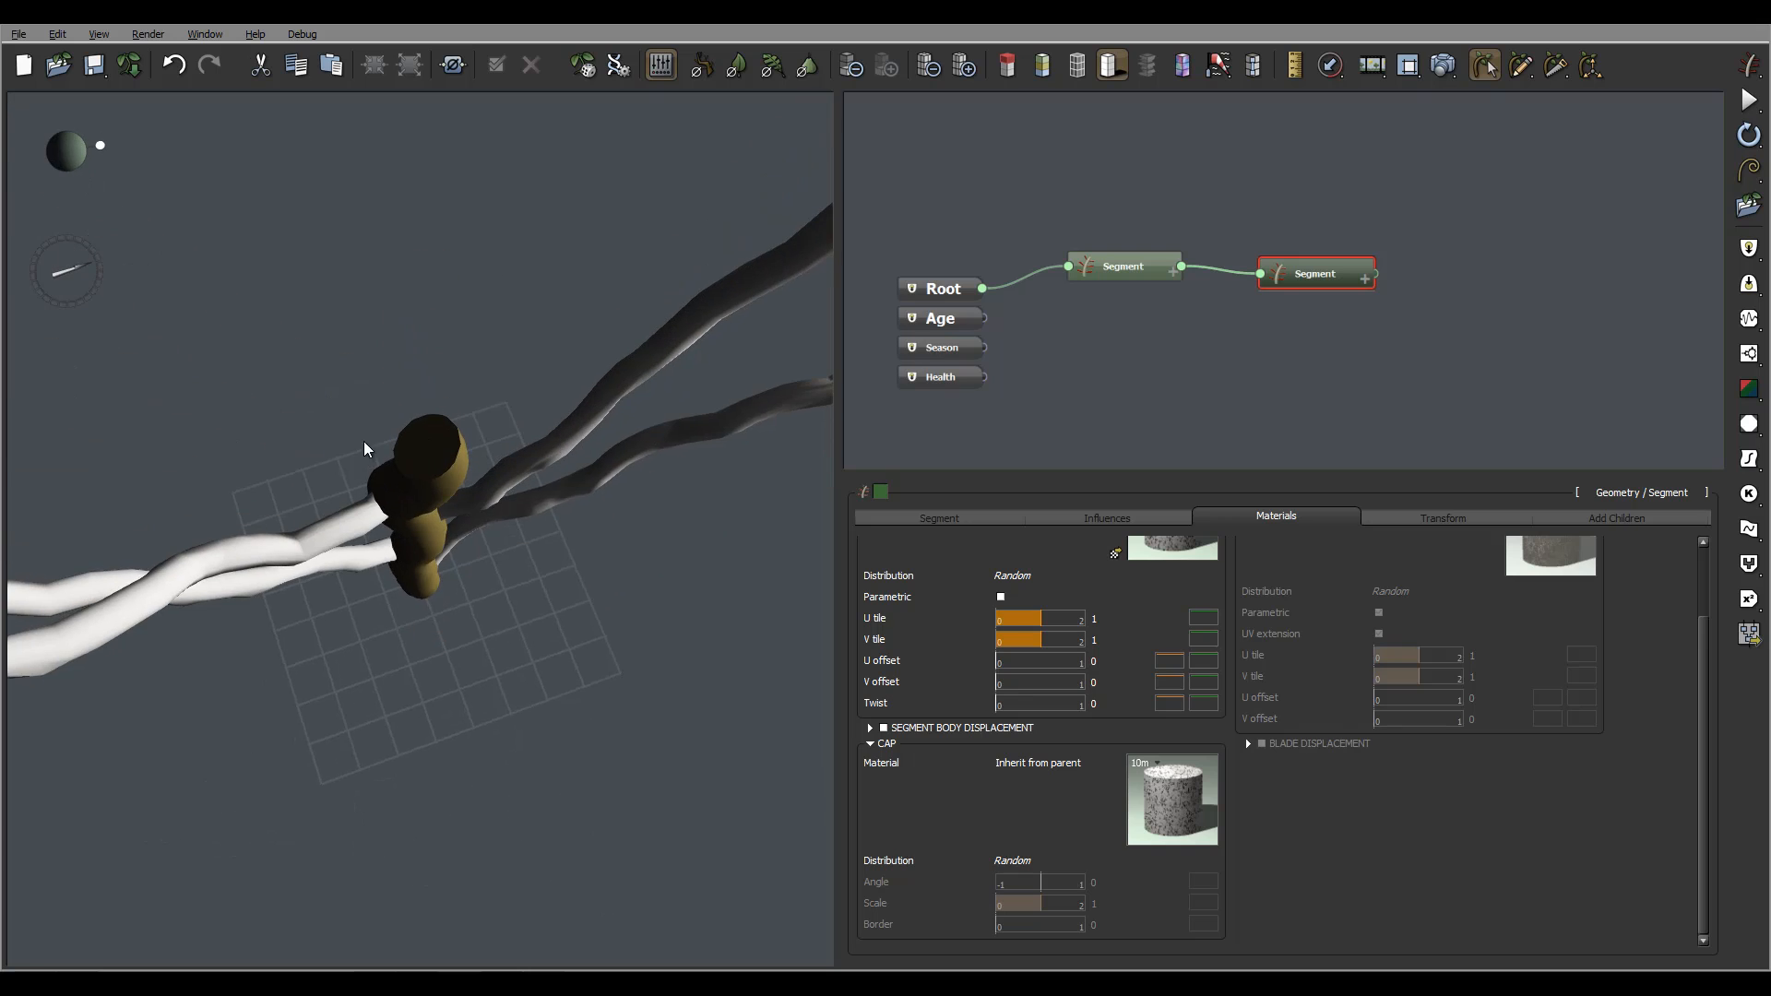
right_click_drag(593, 459, 585, 313)
right_click_drag(293, 470, 721, 519)
mouse_move(1165, 766)
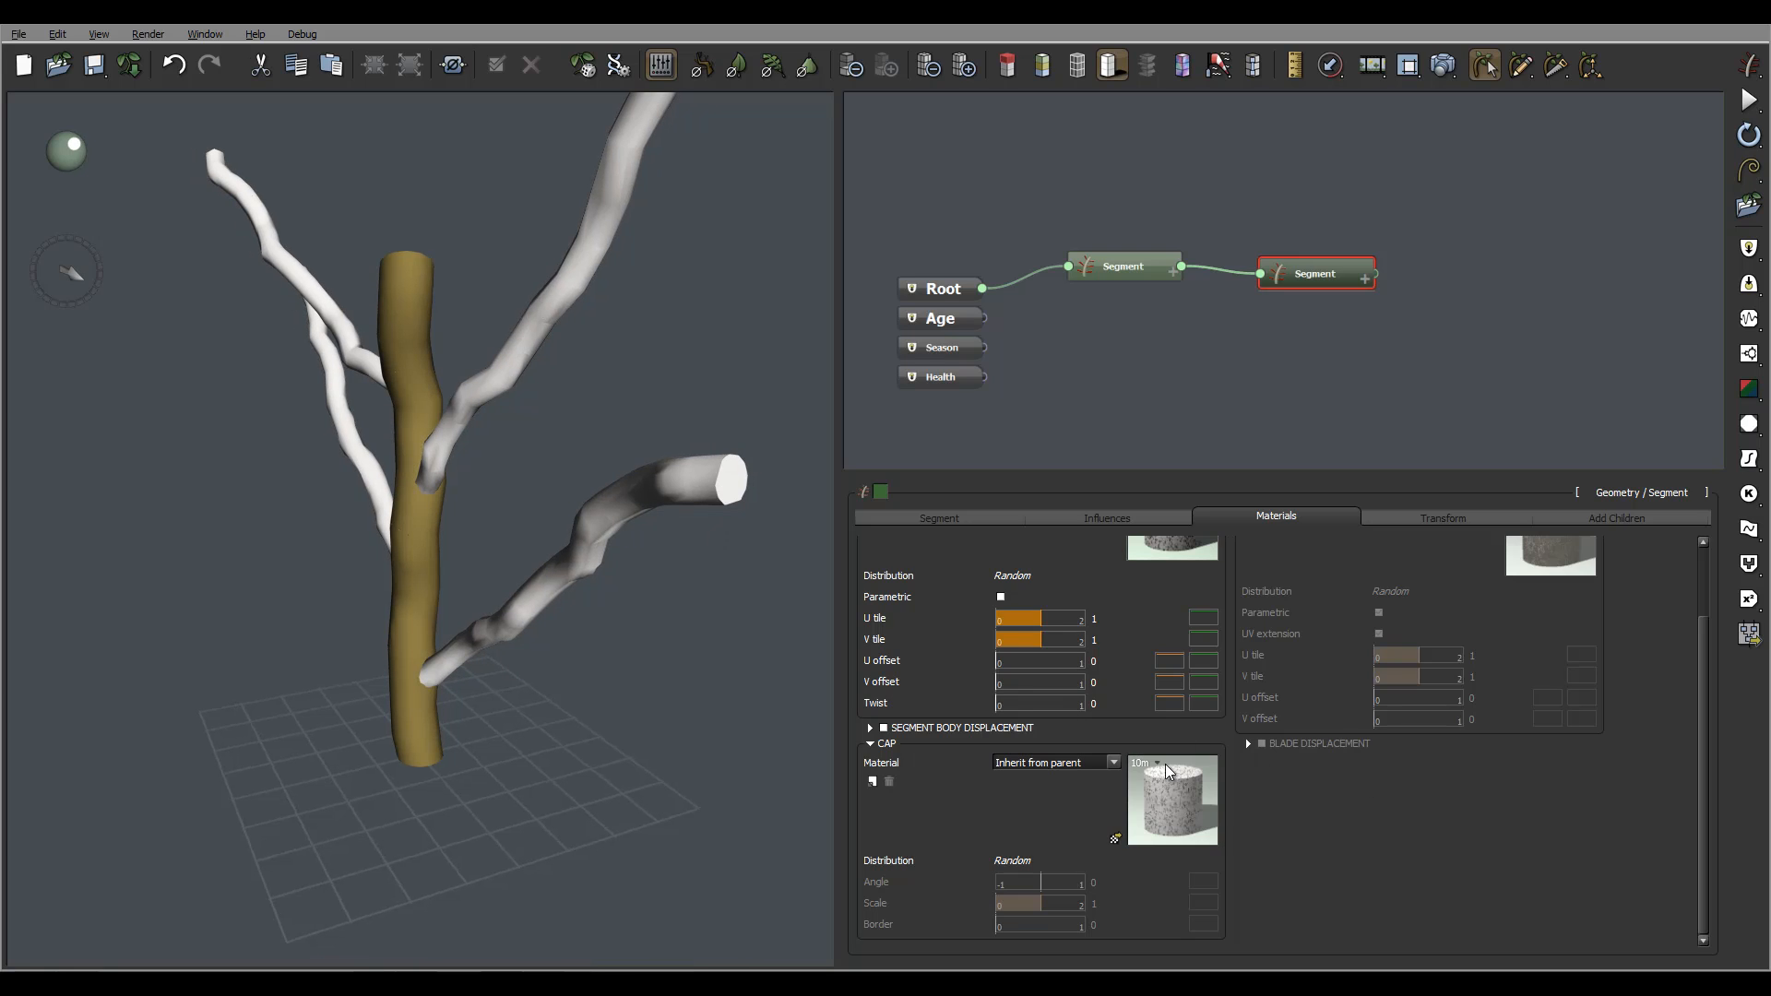
left_click(1114, 837)
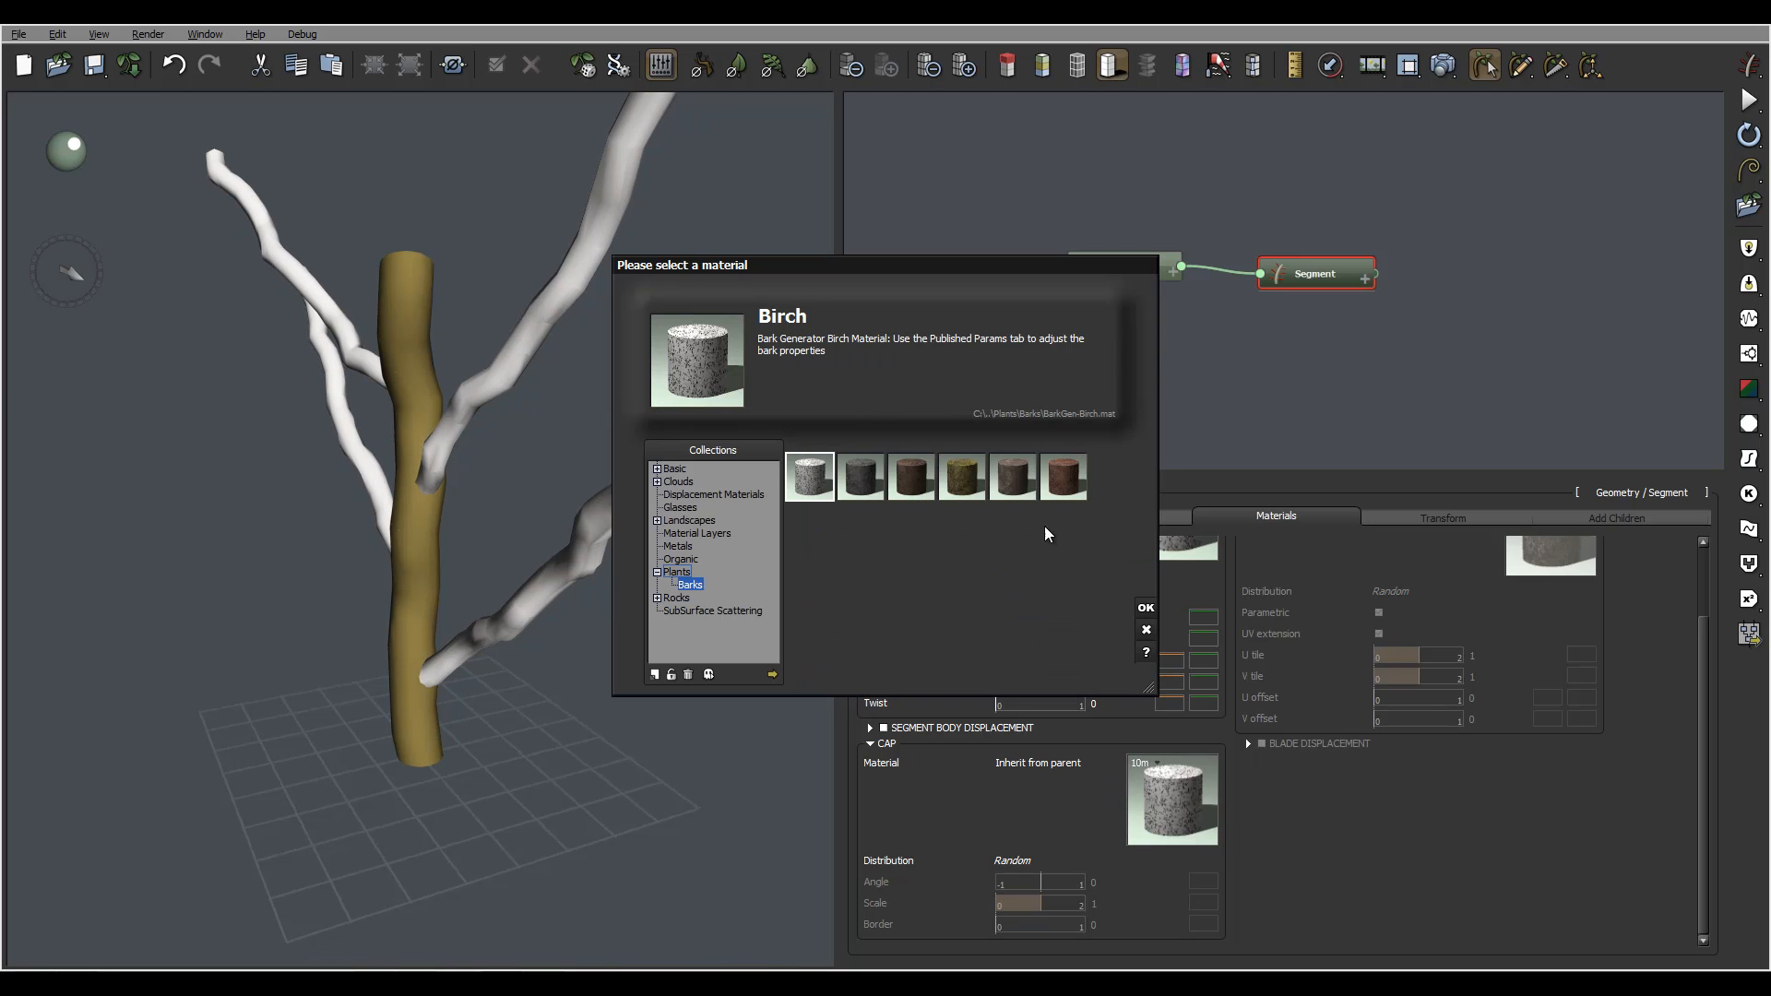
left_click(1084, 487)
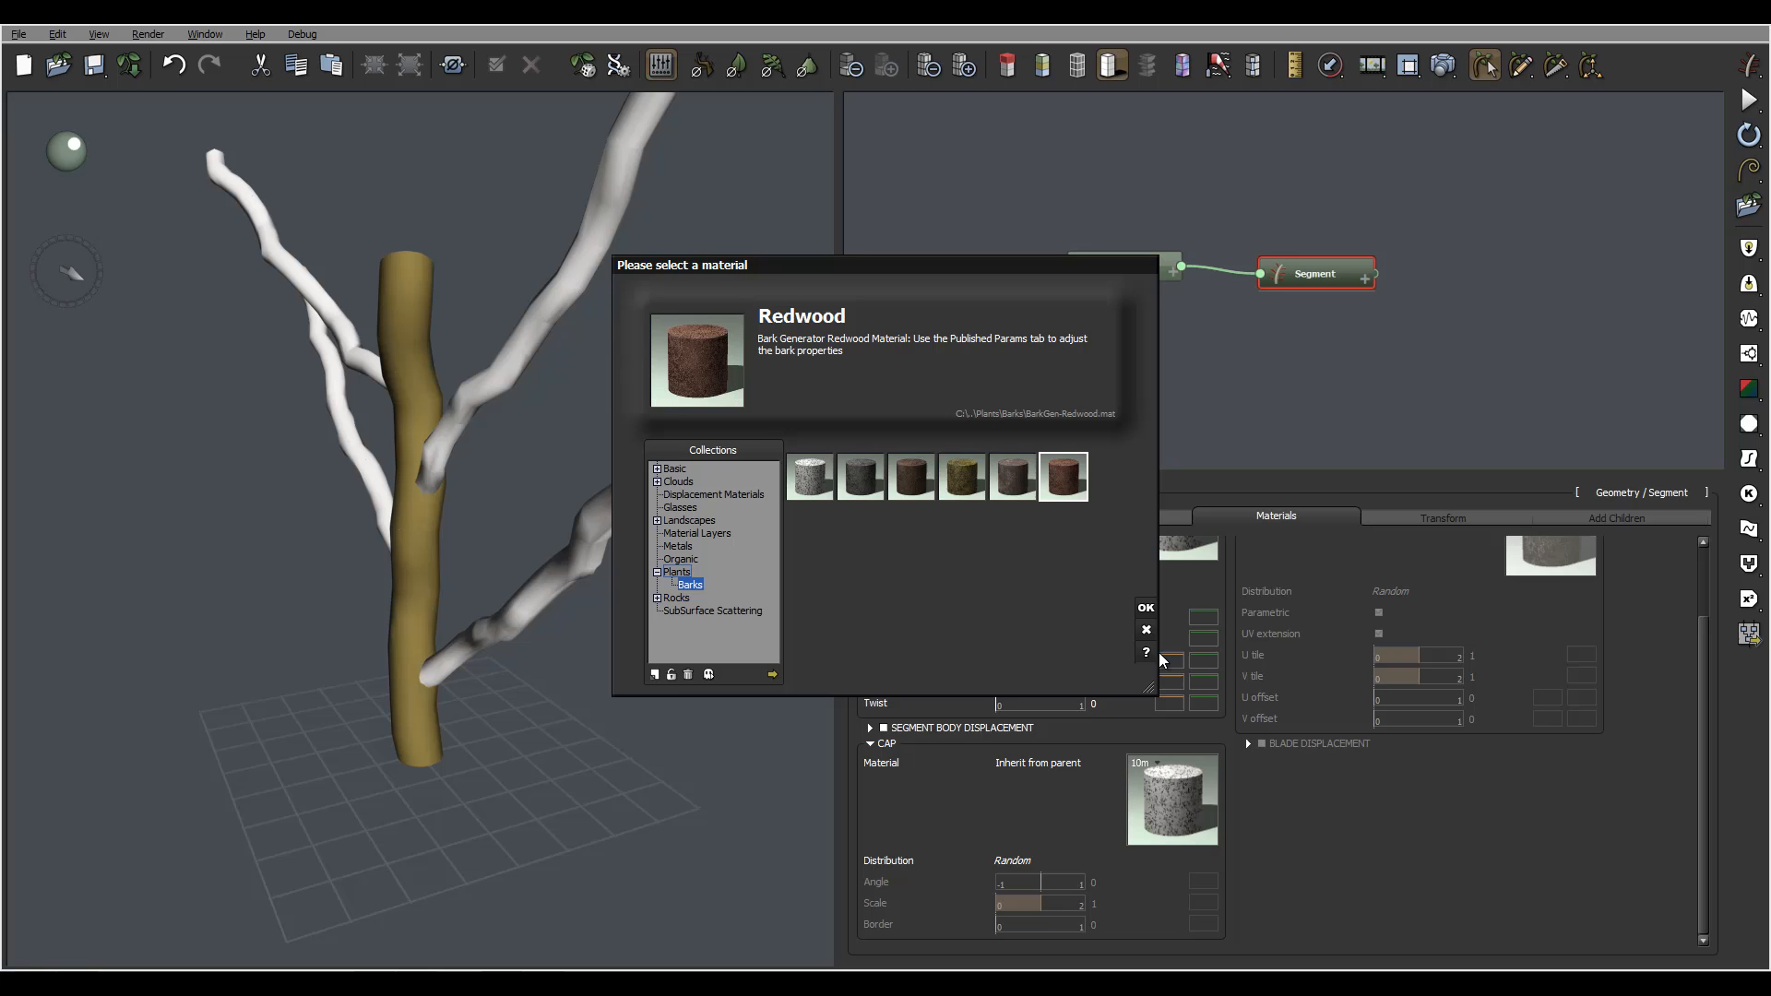
left_click(1145, 607)
left_click_drag(803, 593, 514, 597)
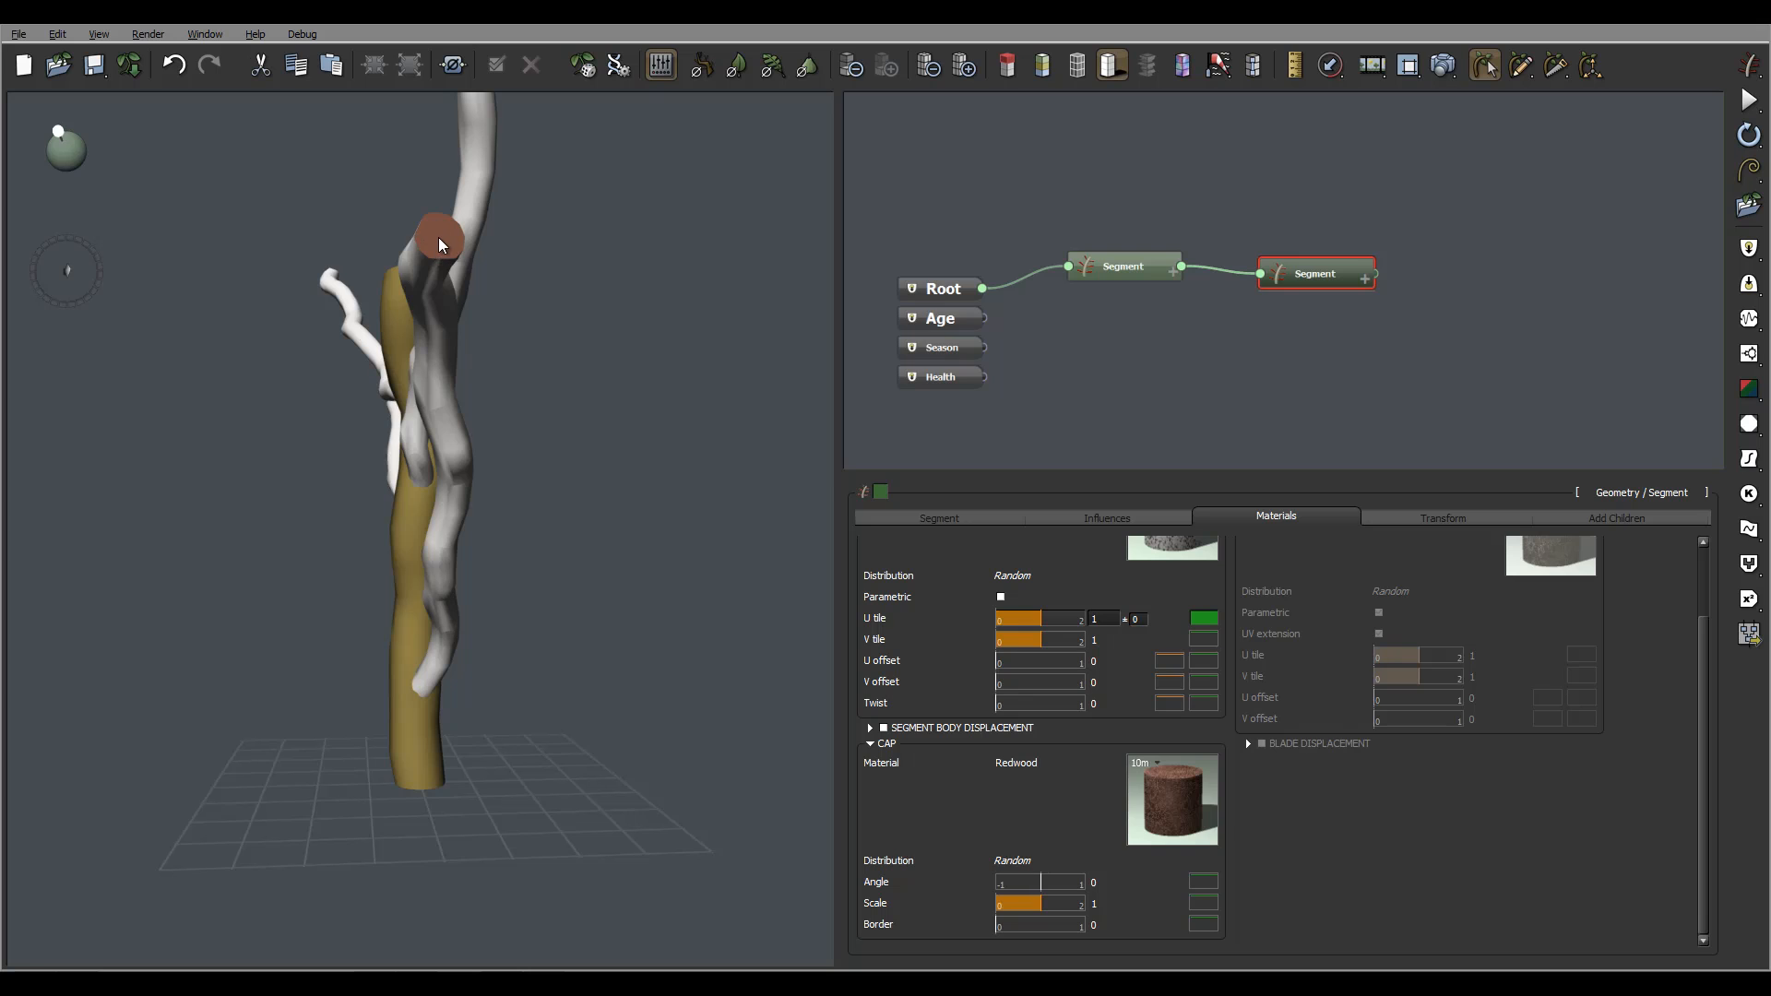
left_click_drag(446, 409, 598, 507)
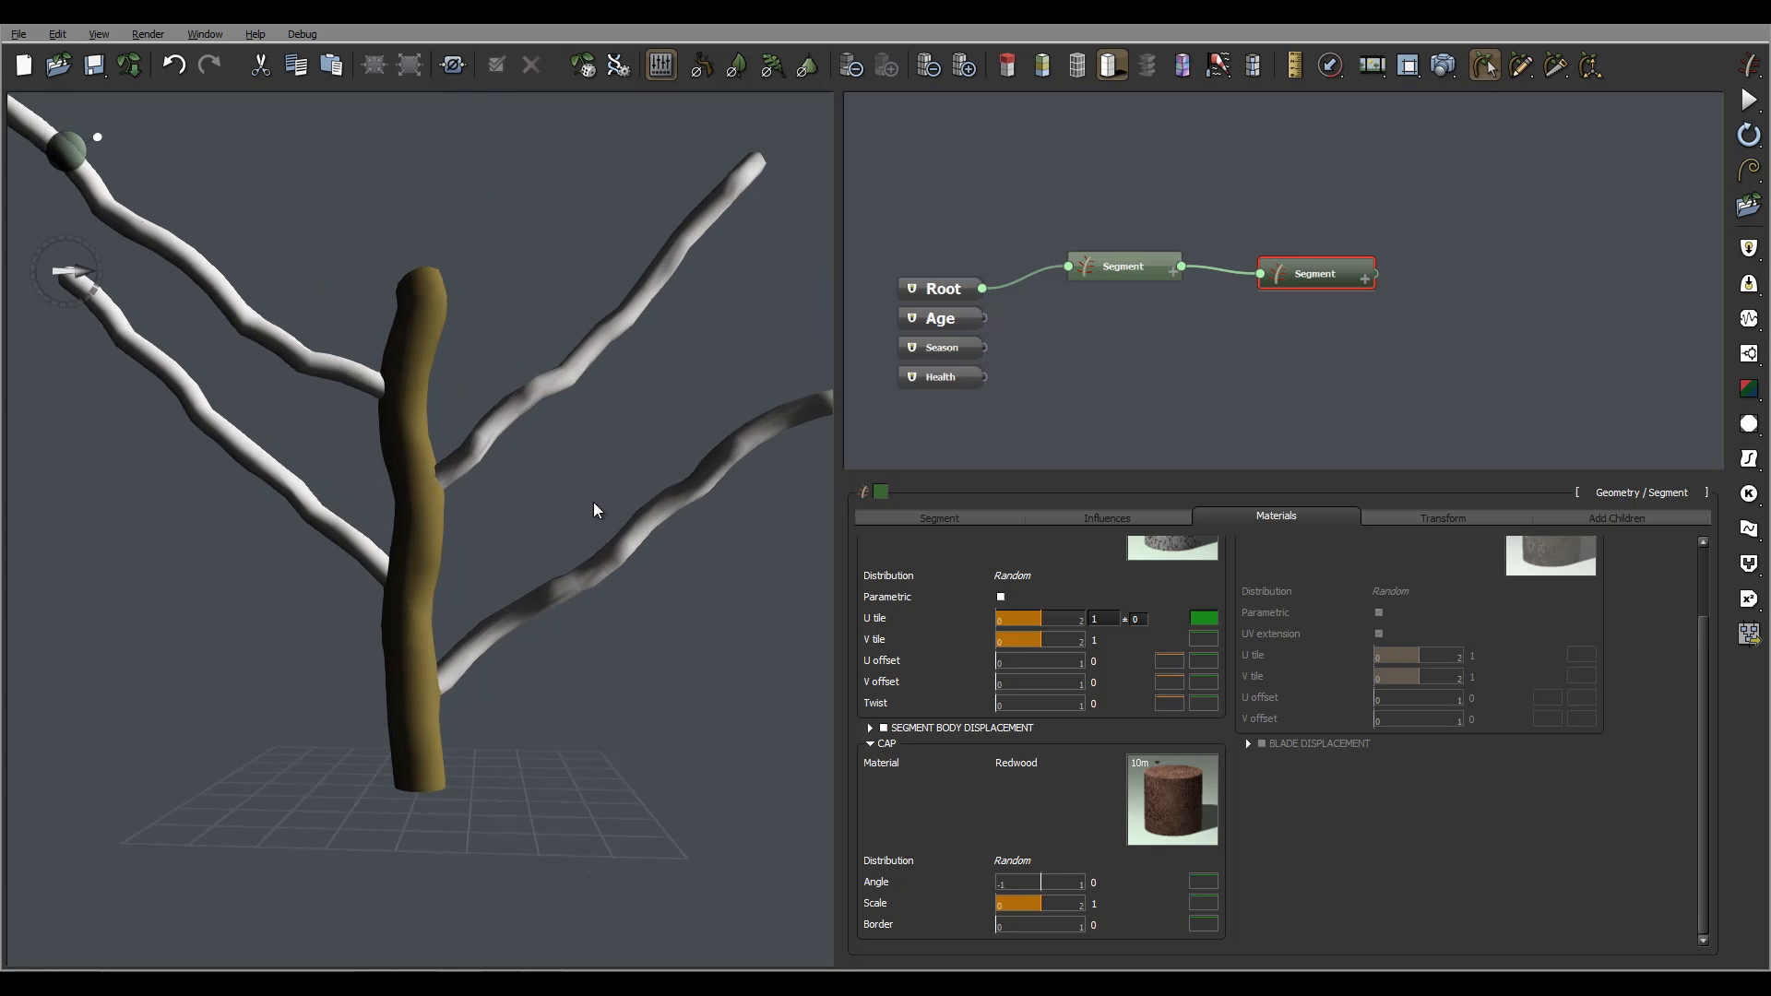
left_click_drag(424, 716, 438, 566)
left_click_drag(585, 624, 564, 465)
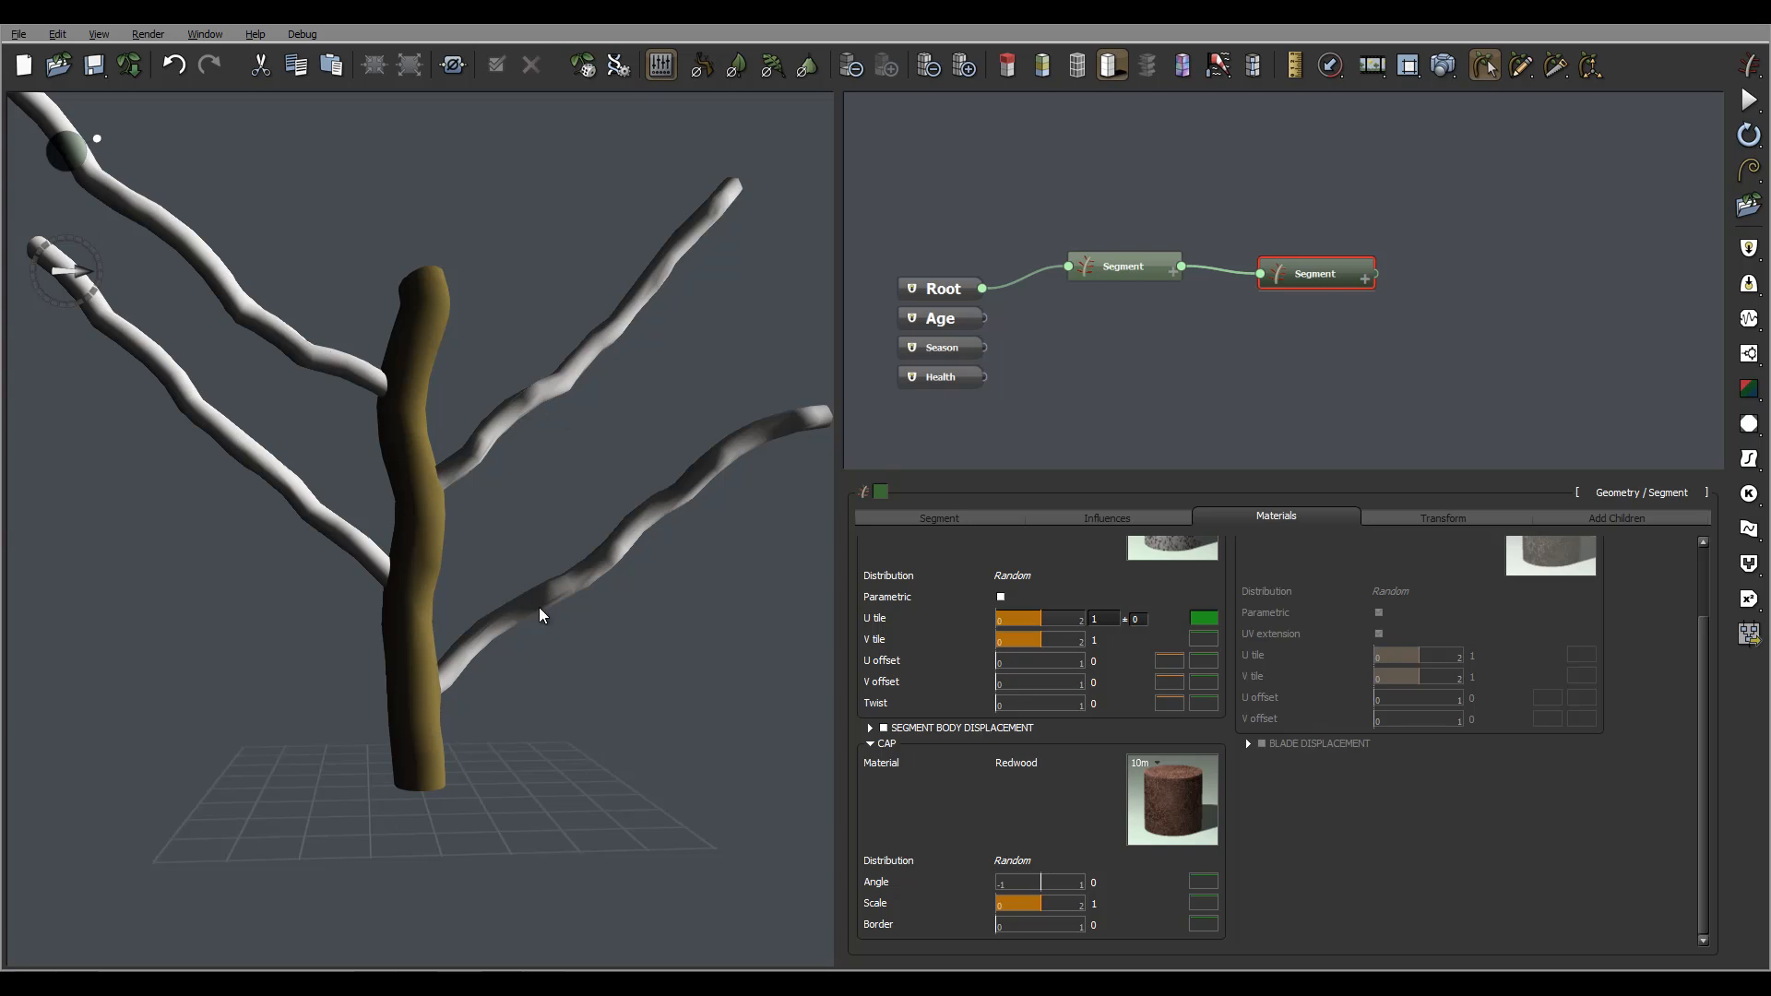
left_click_drag(541, 612, 507, 651)
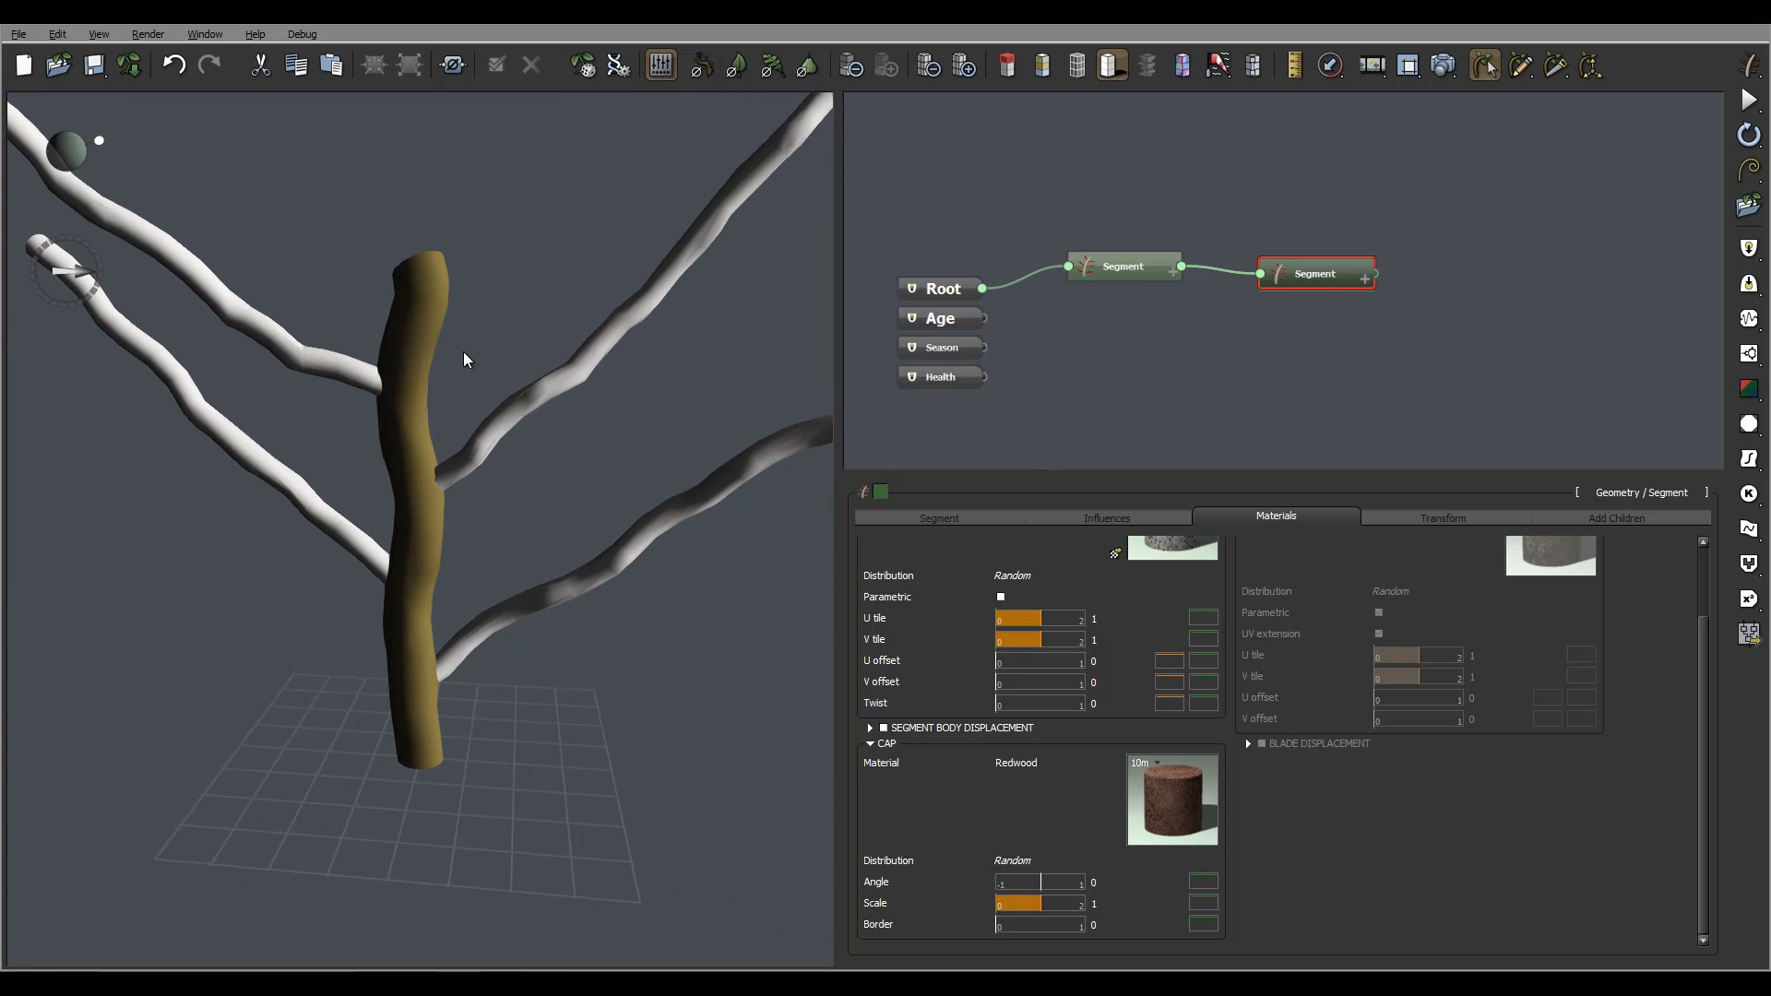
left_click_drag(462, 357, 422, 351)
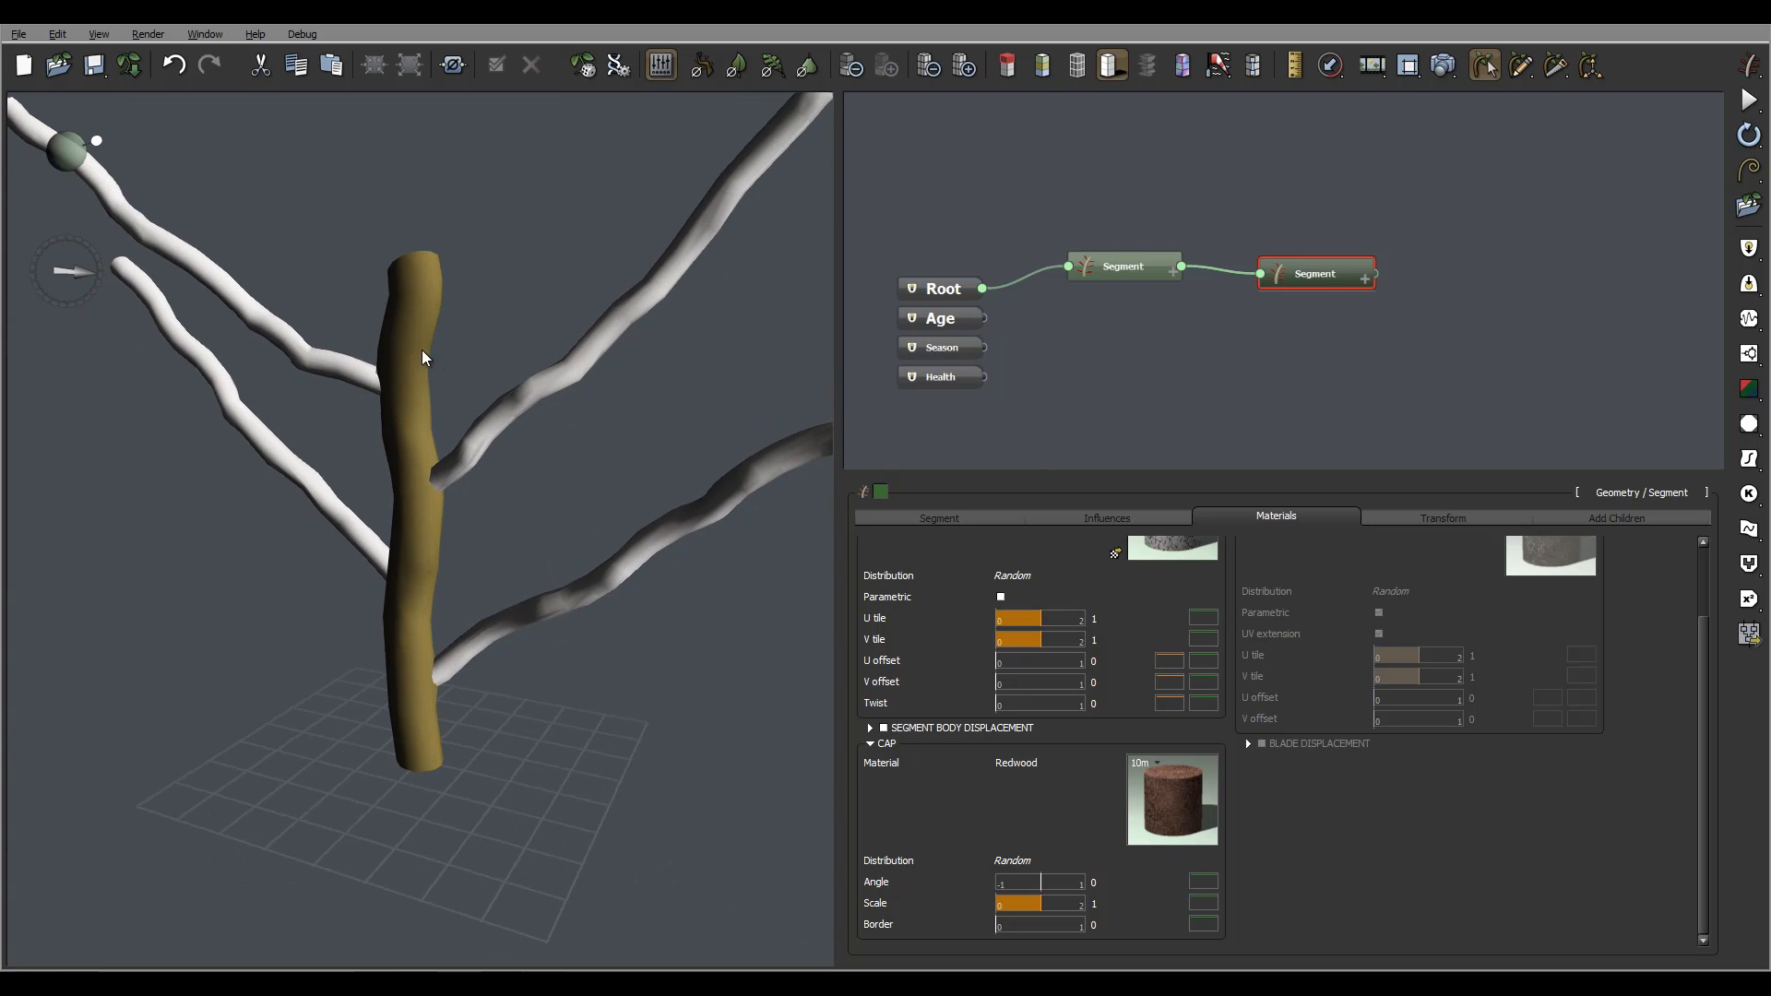
Set the trunk Segment's global scale to 0.5 in its transform settings.
left_click(1451, 517)
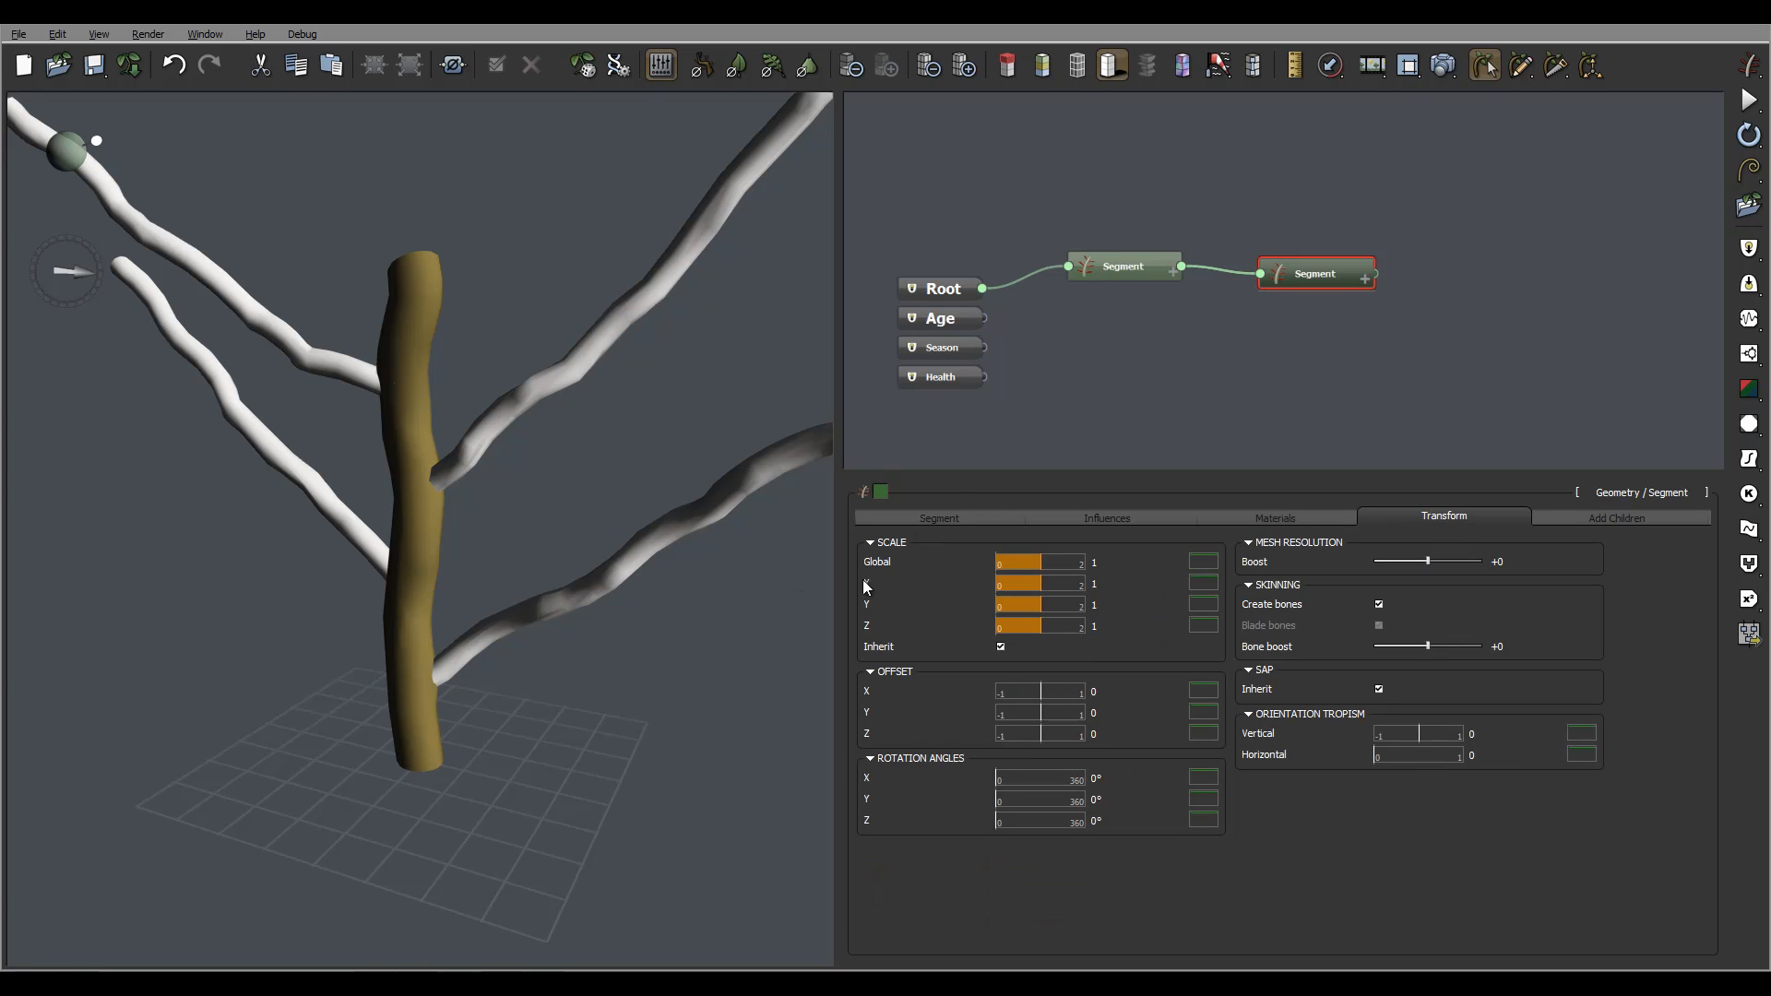
left_click(1151, 258)
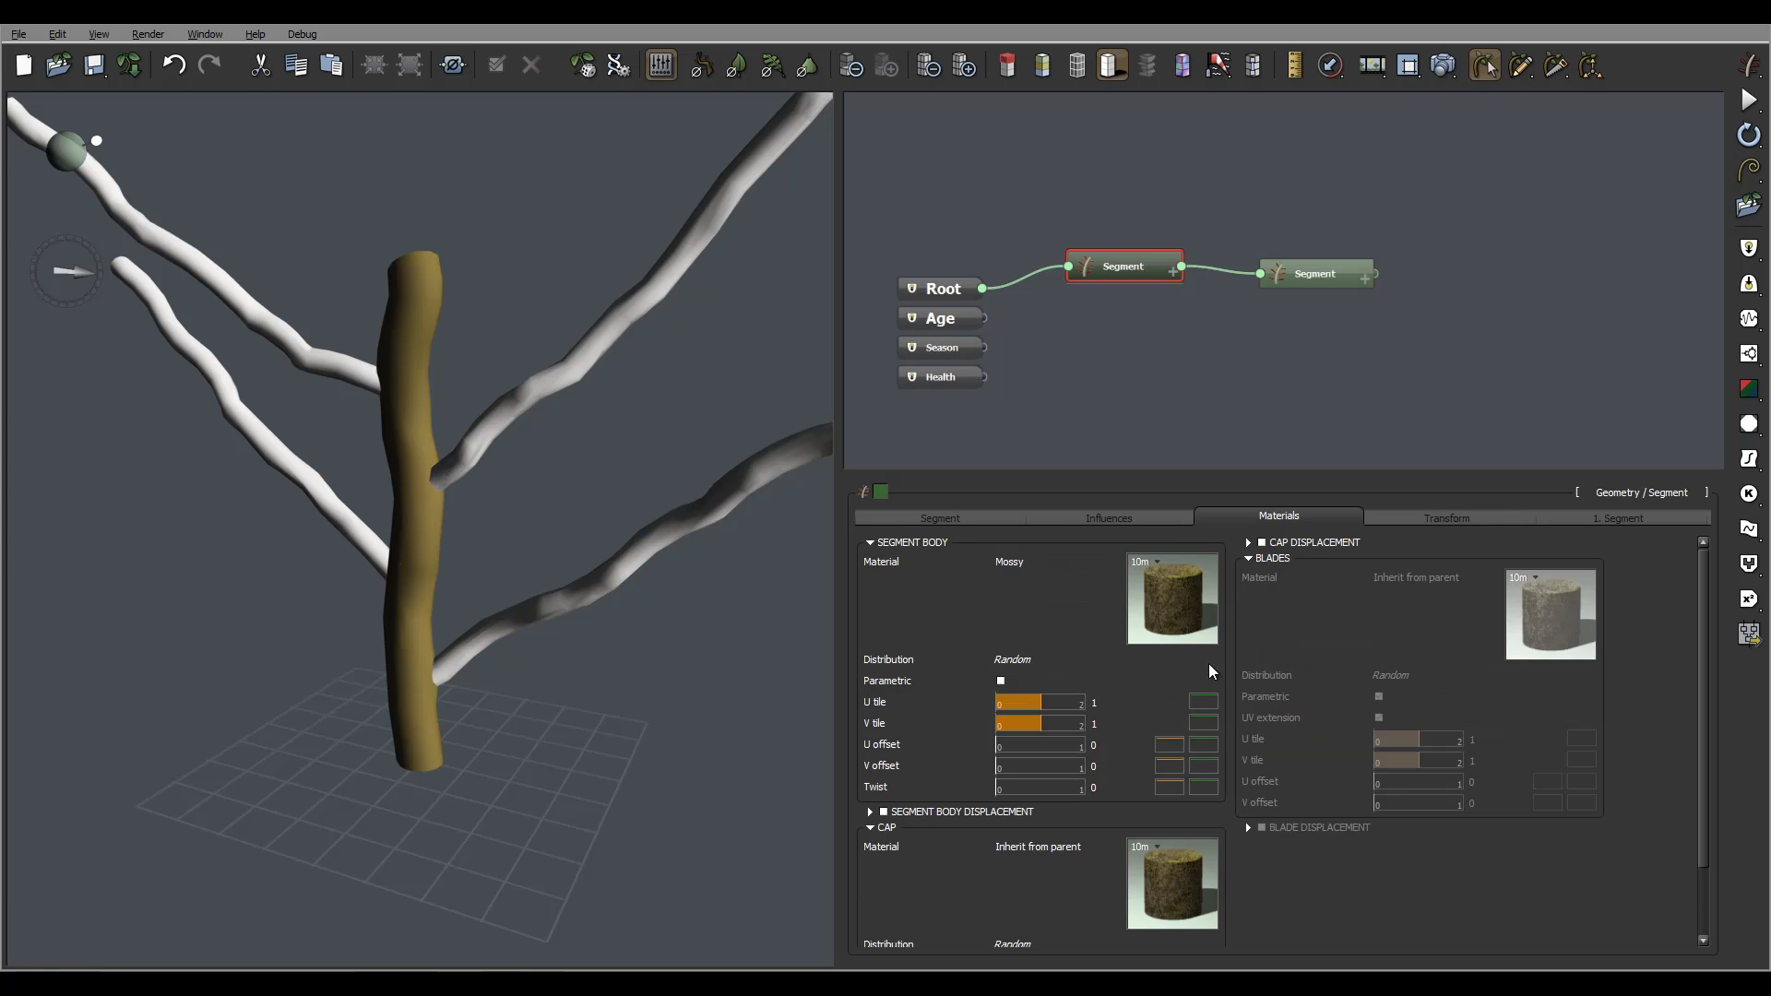
left_click(1443, 517)
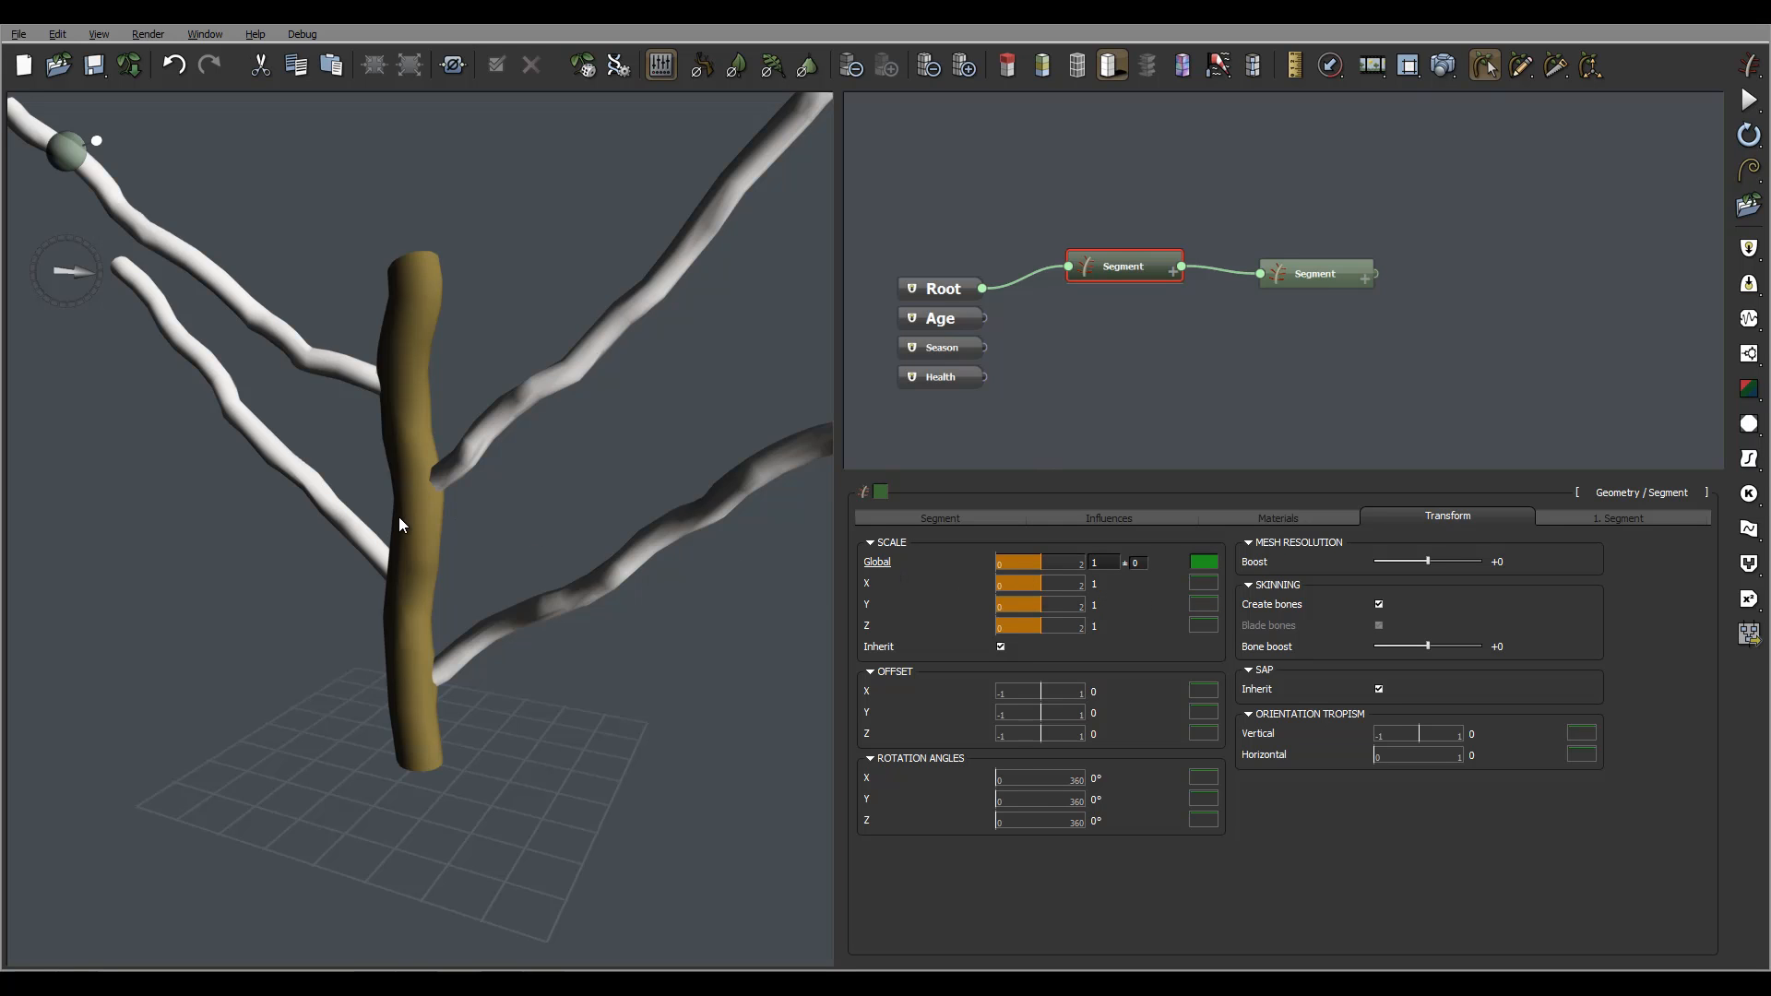
left_click_drag(400, 518, 762, 593)
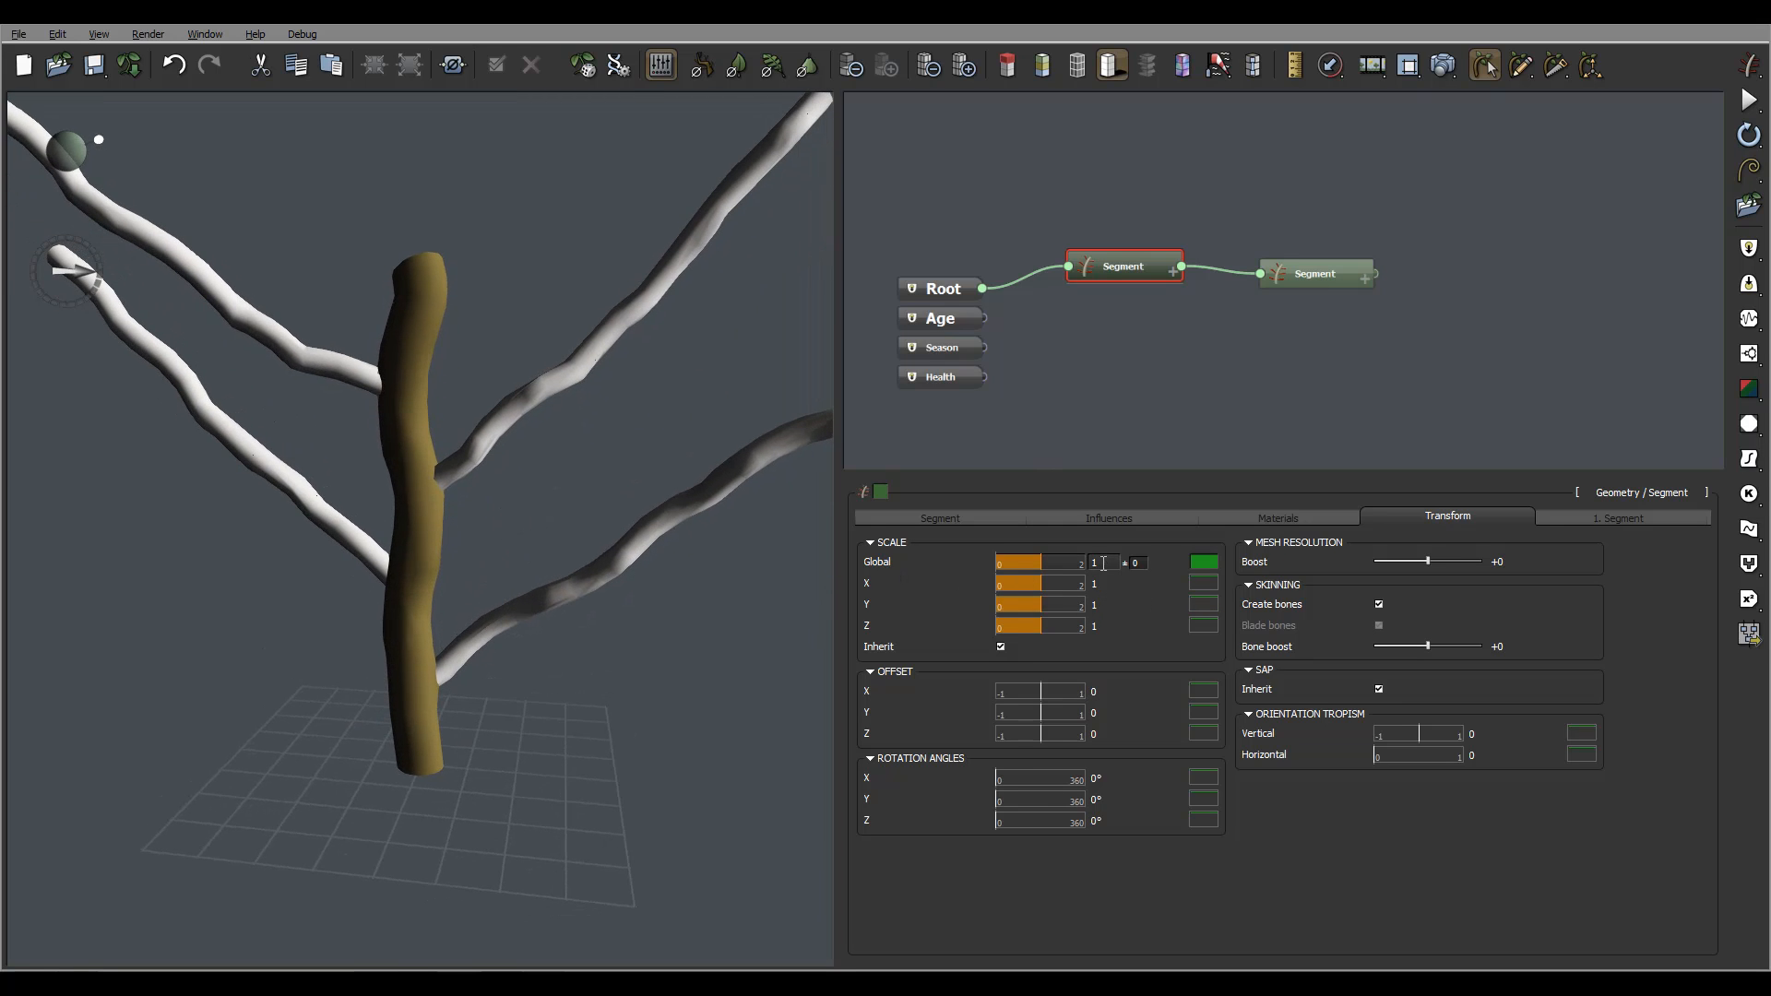
double_click(1103, 563)
type("0.5")
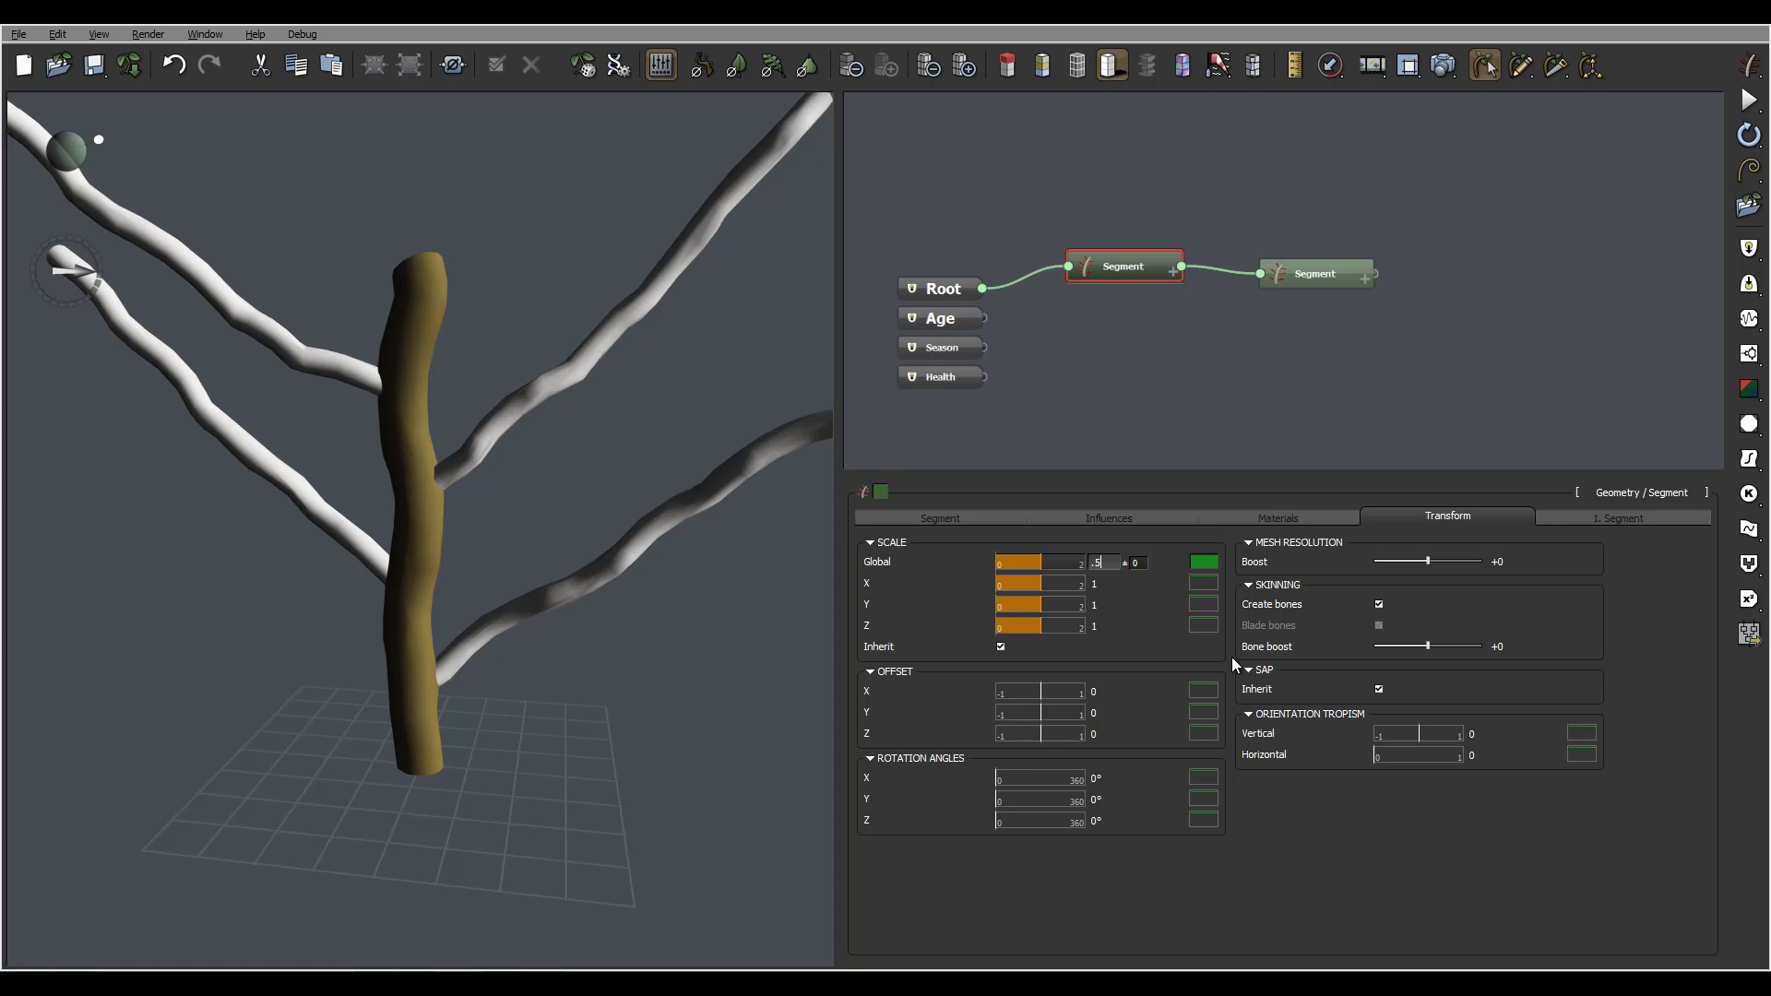
key("Return")
left_click_drag(562, 521, 616, 529)
left_click_drag(282, 544, 767, 489)
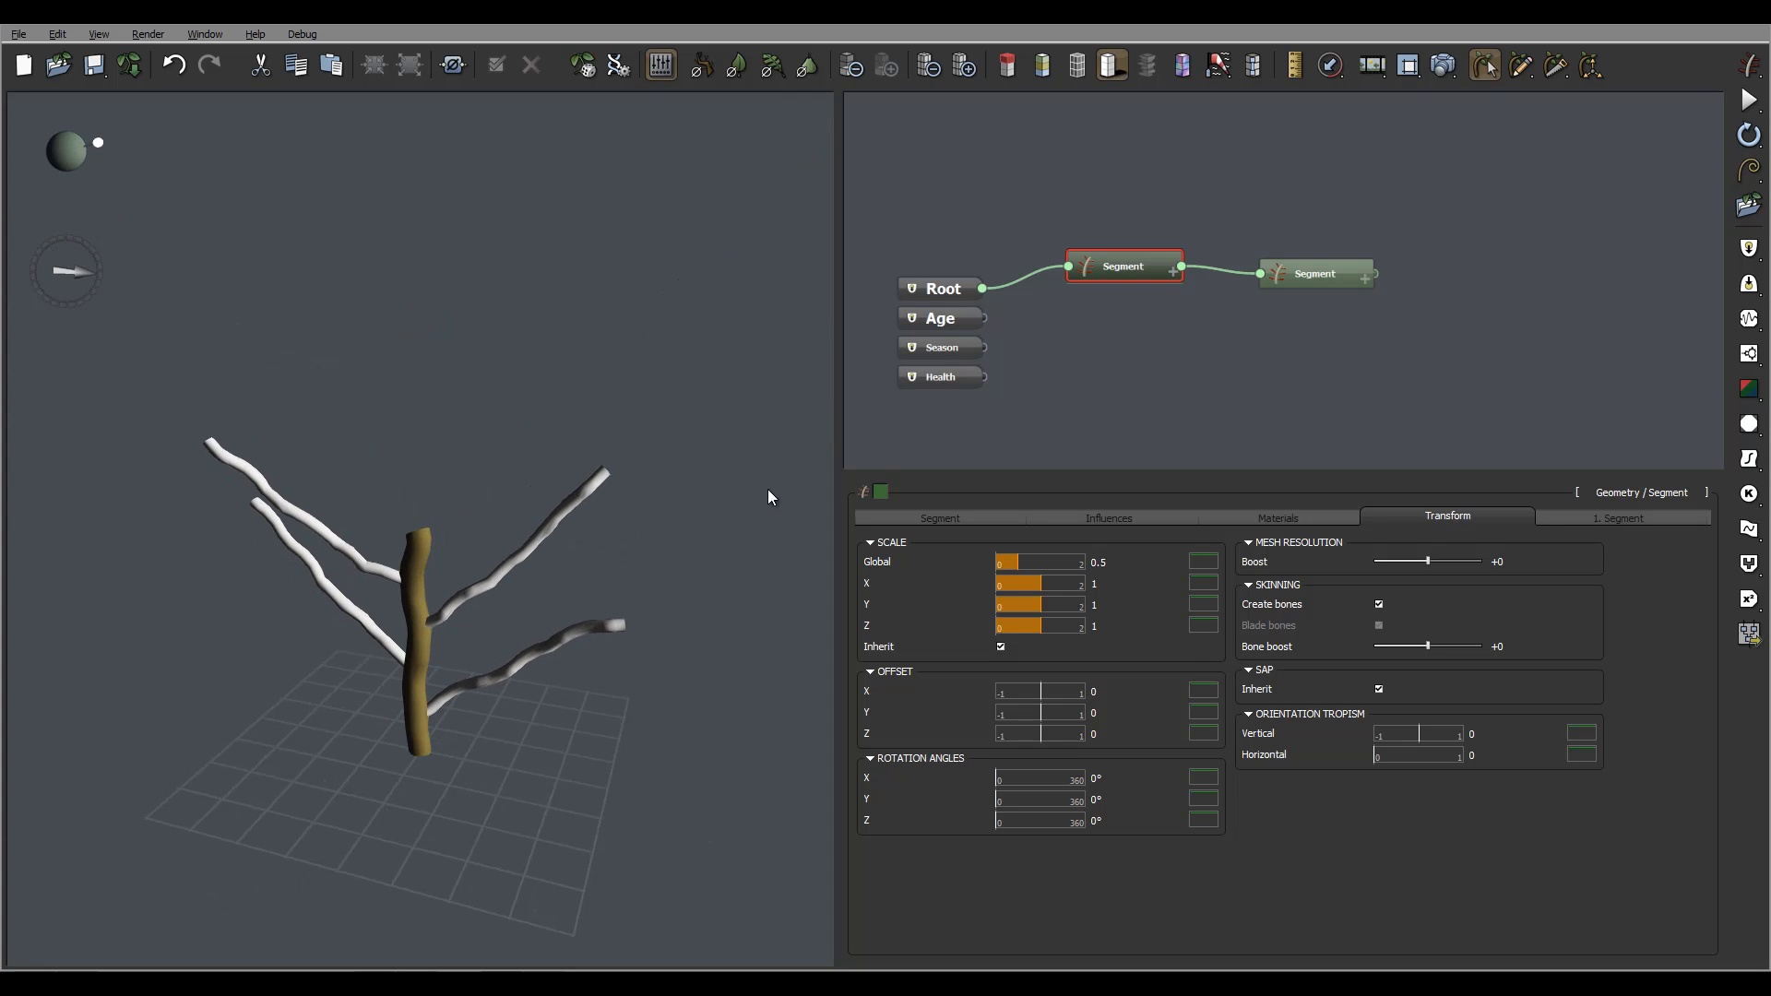
Examine the randomness dependency options of the trunk Segment's global scale without choosing any.
right_click(882, 566)
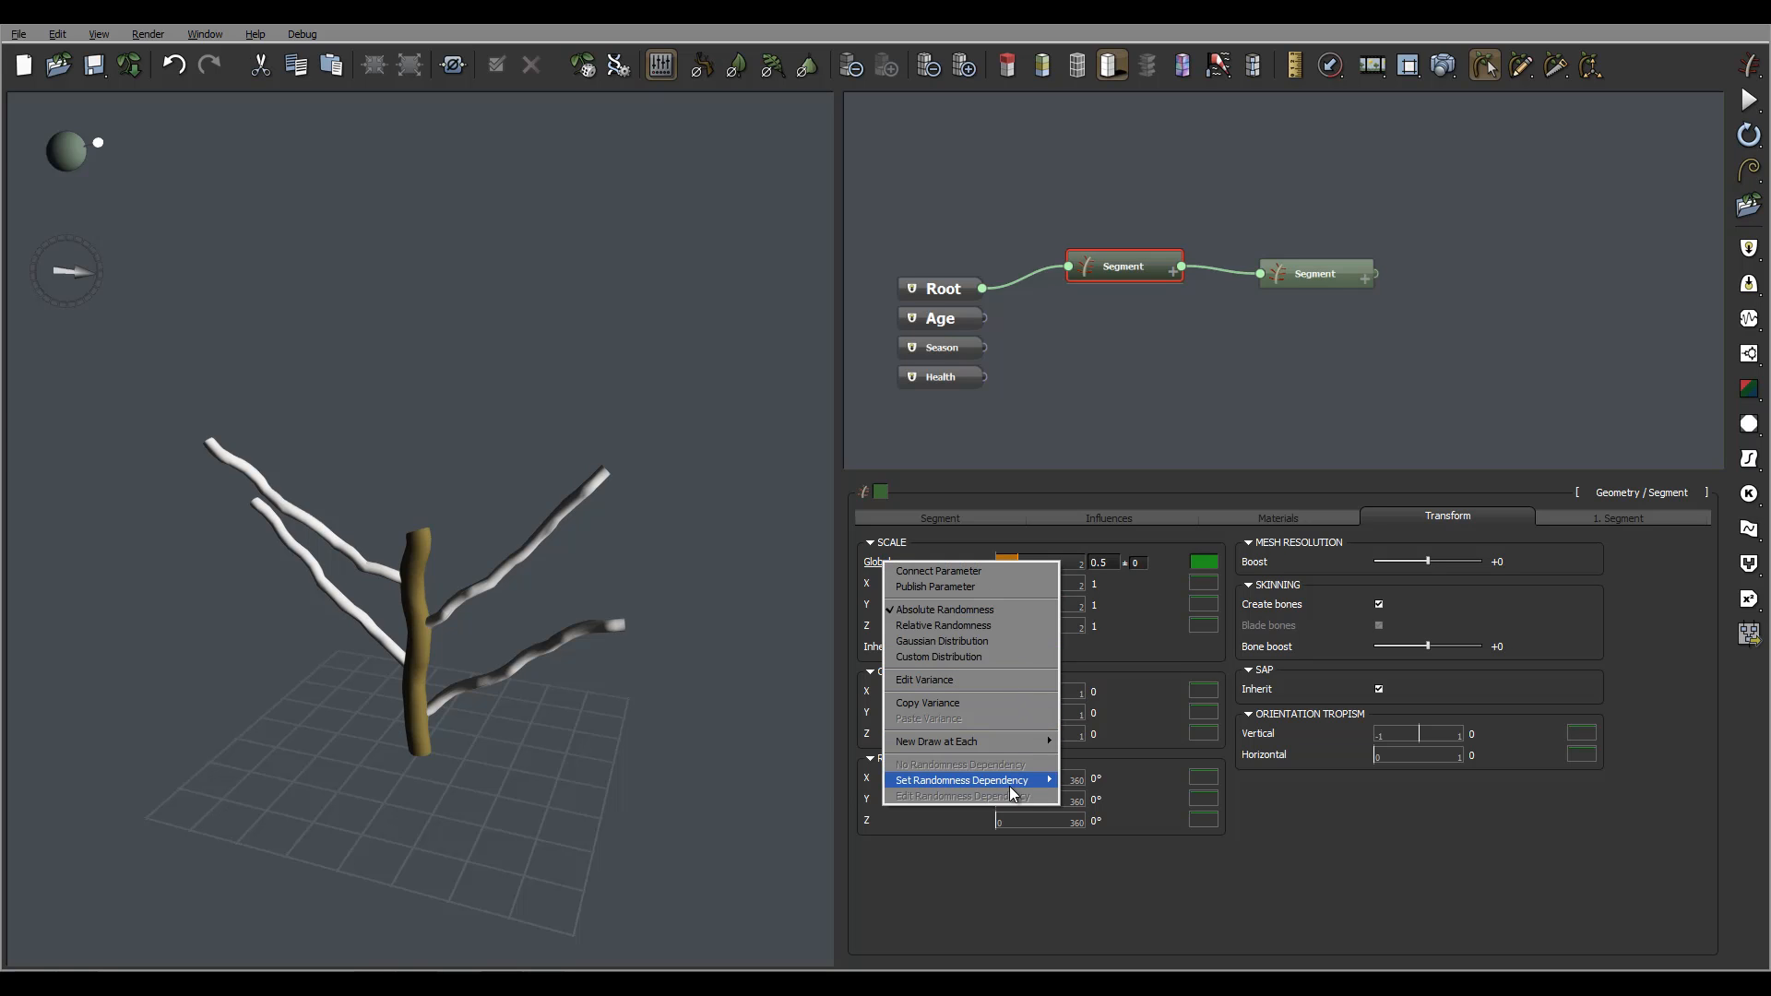
mouse_move(1010, 784)
mouse_move(858, 786)
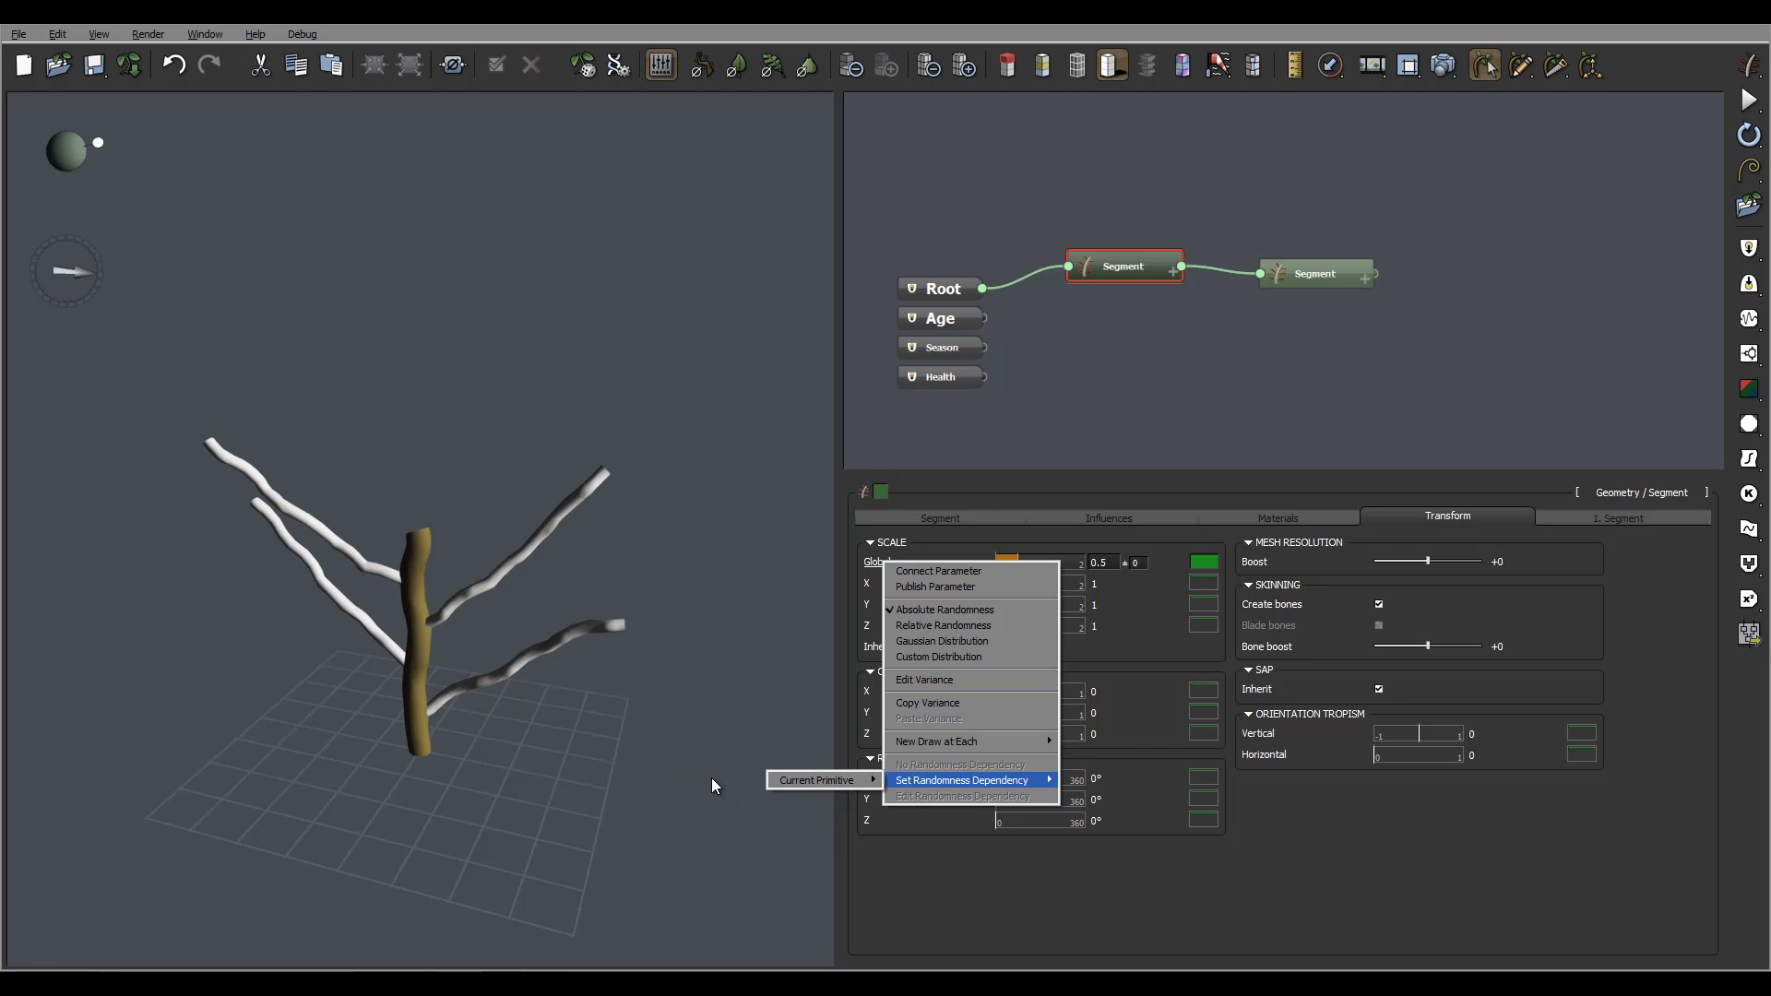
left_click(1176, 537)
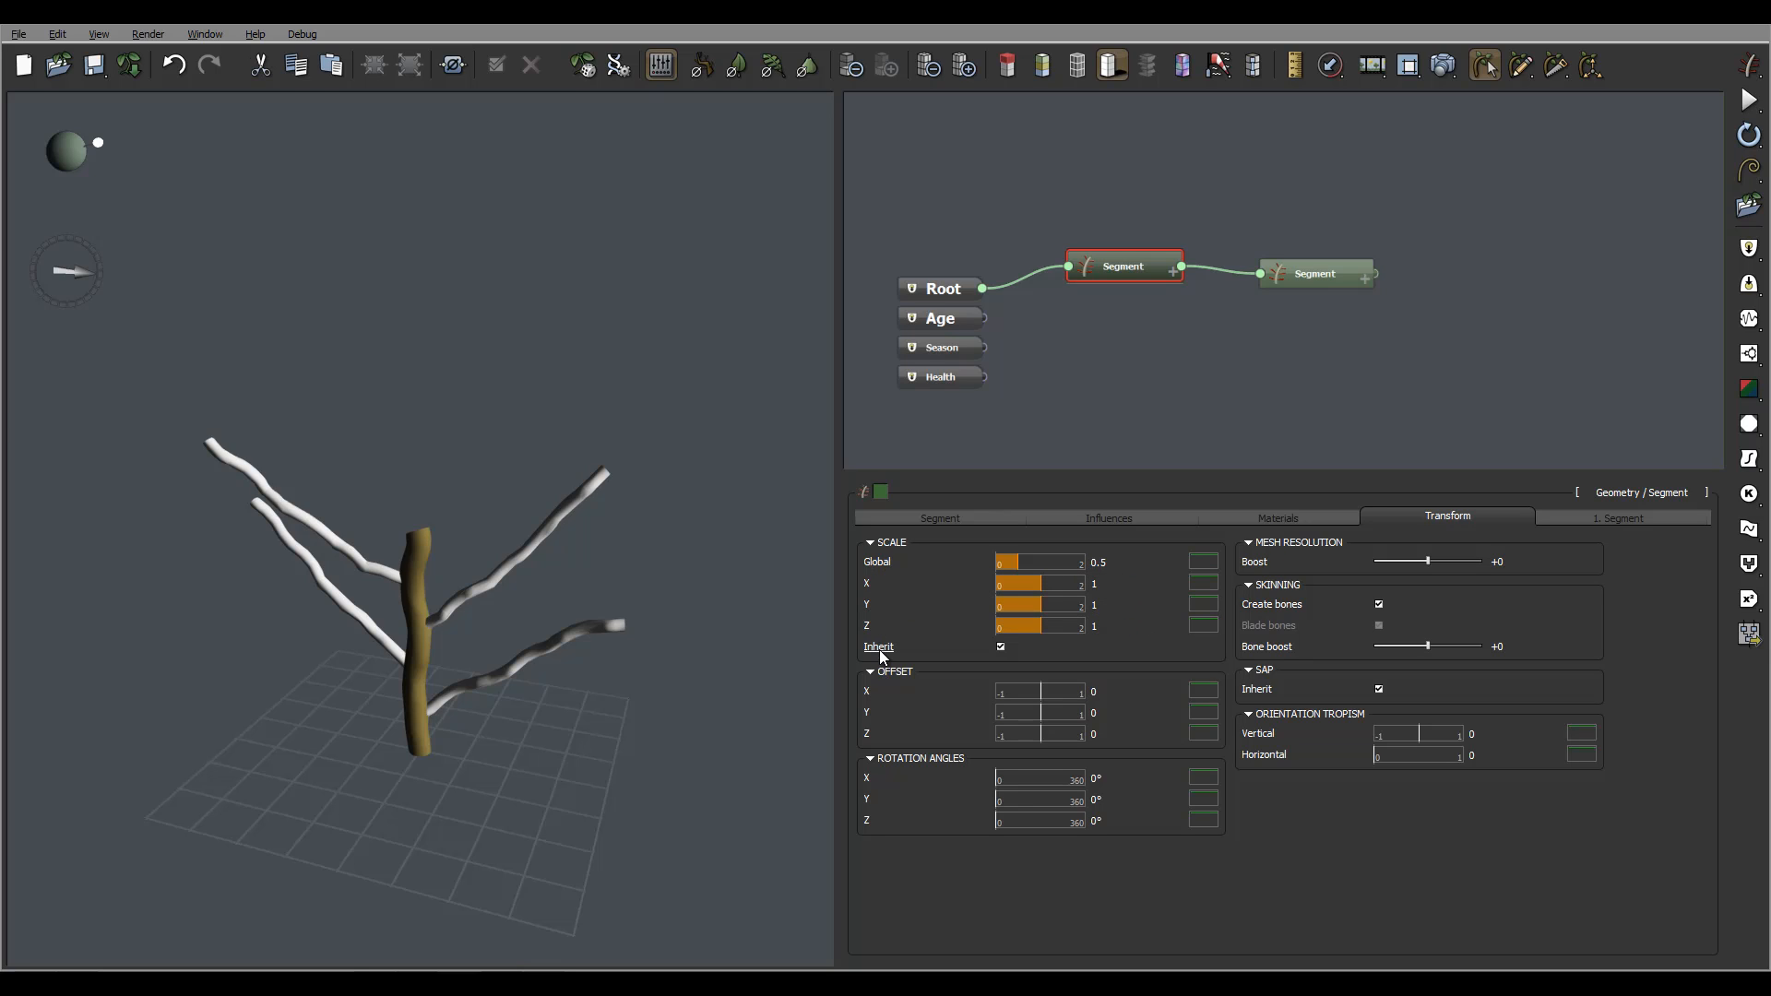
left_click_drag(499, 651, 504, 573)
Set the child Segment's X offset to 2.1 to shift the branches relative to the trunk.
left_click(1312, 269)
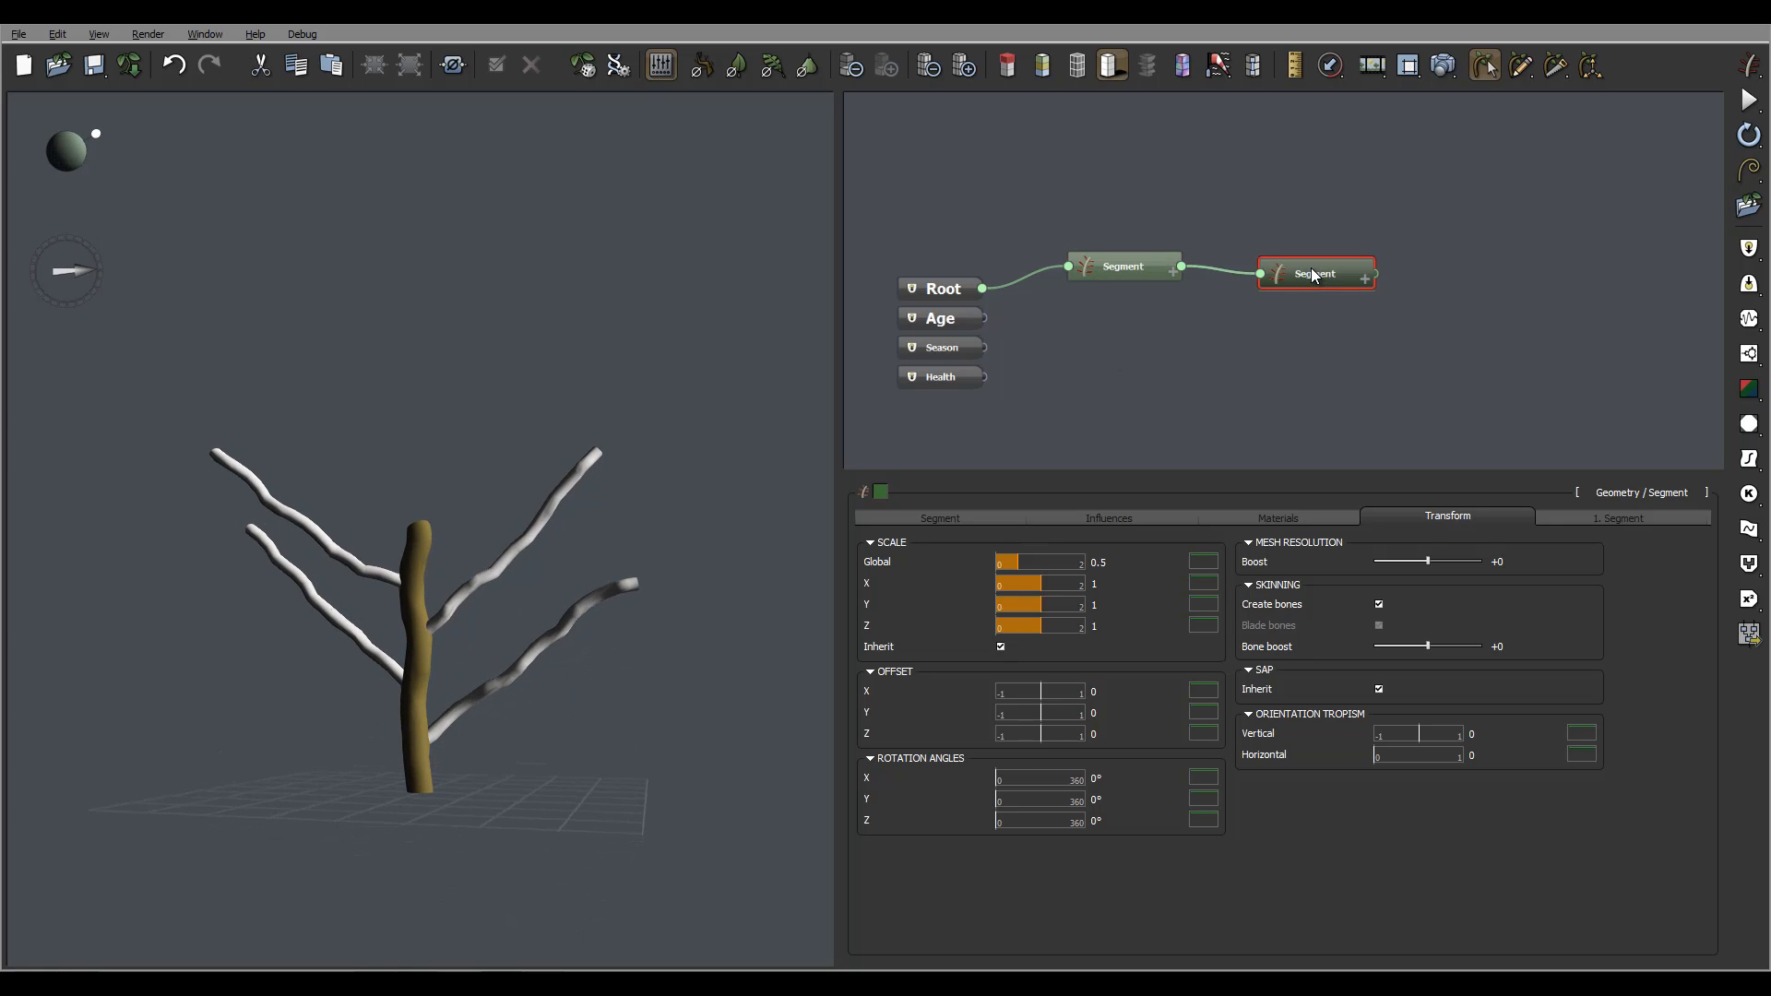
left_click(1002, 646)
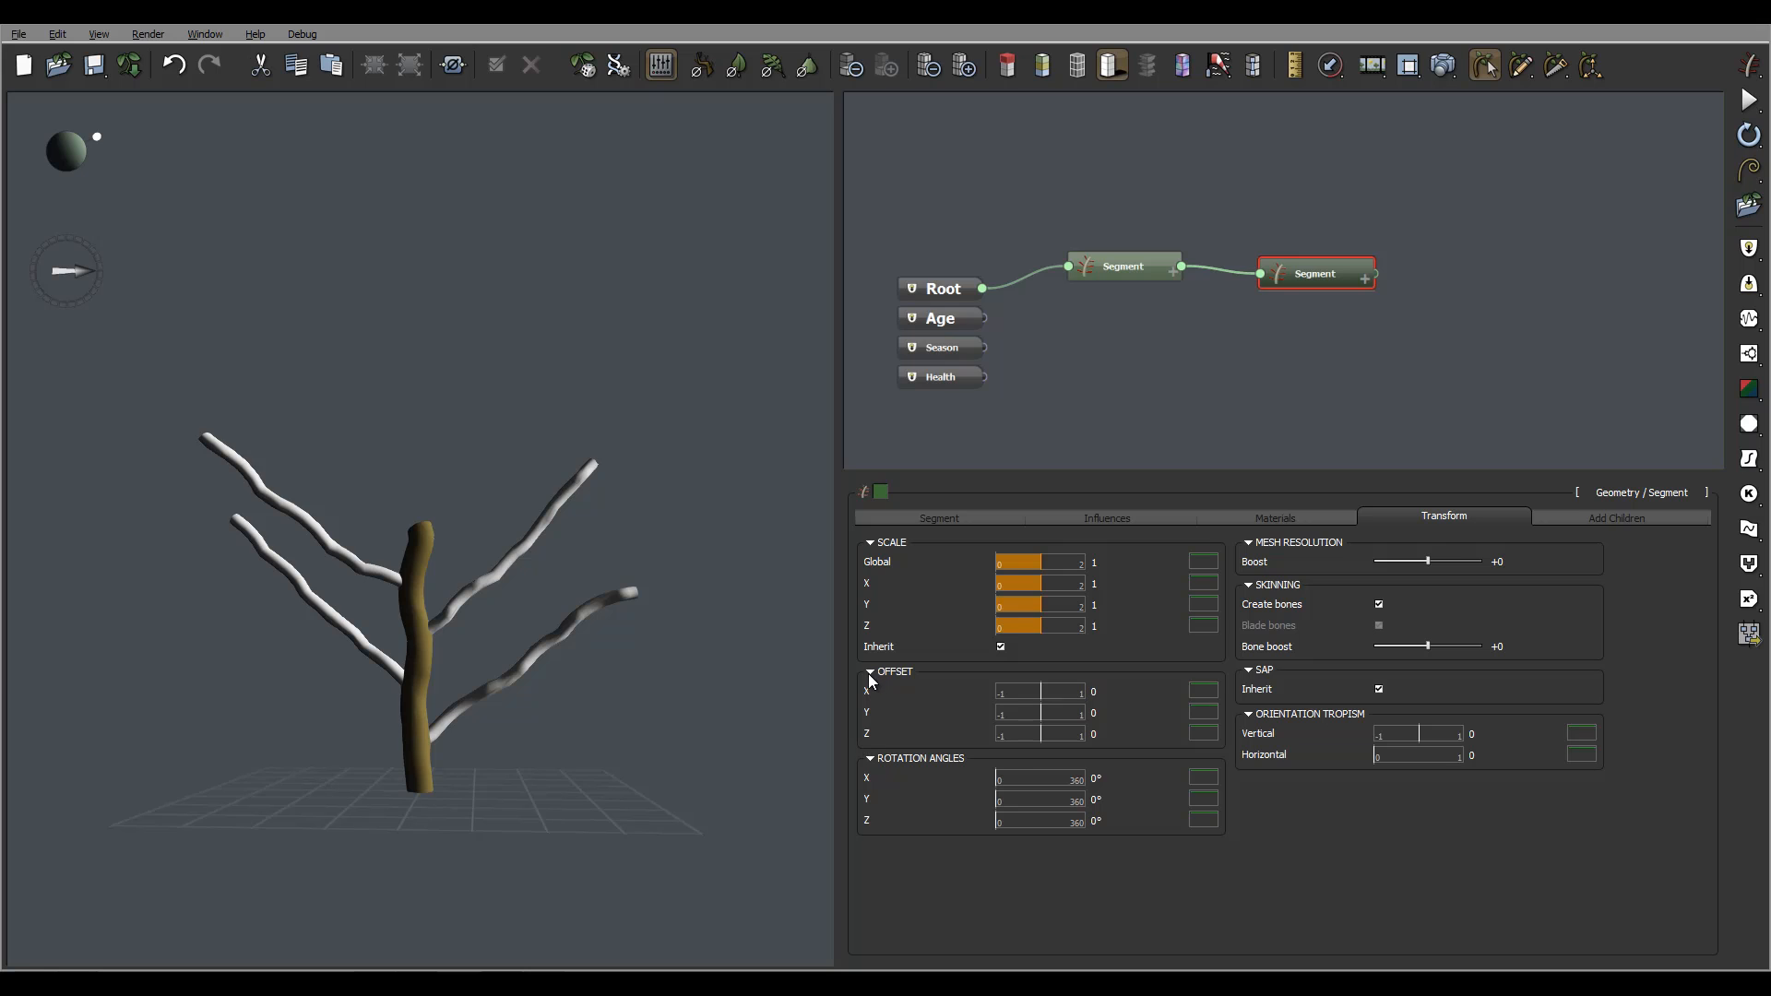
left_click_drag(1038, 692, 1076, 692)
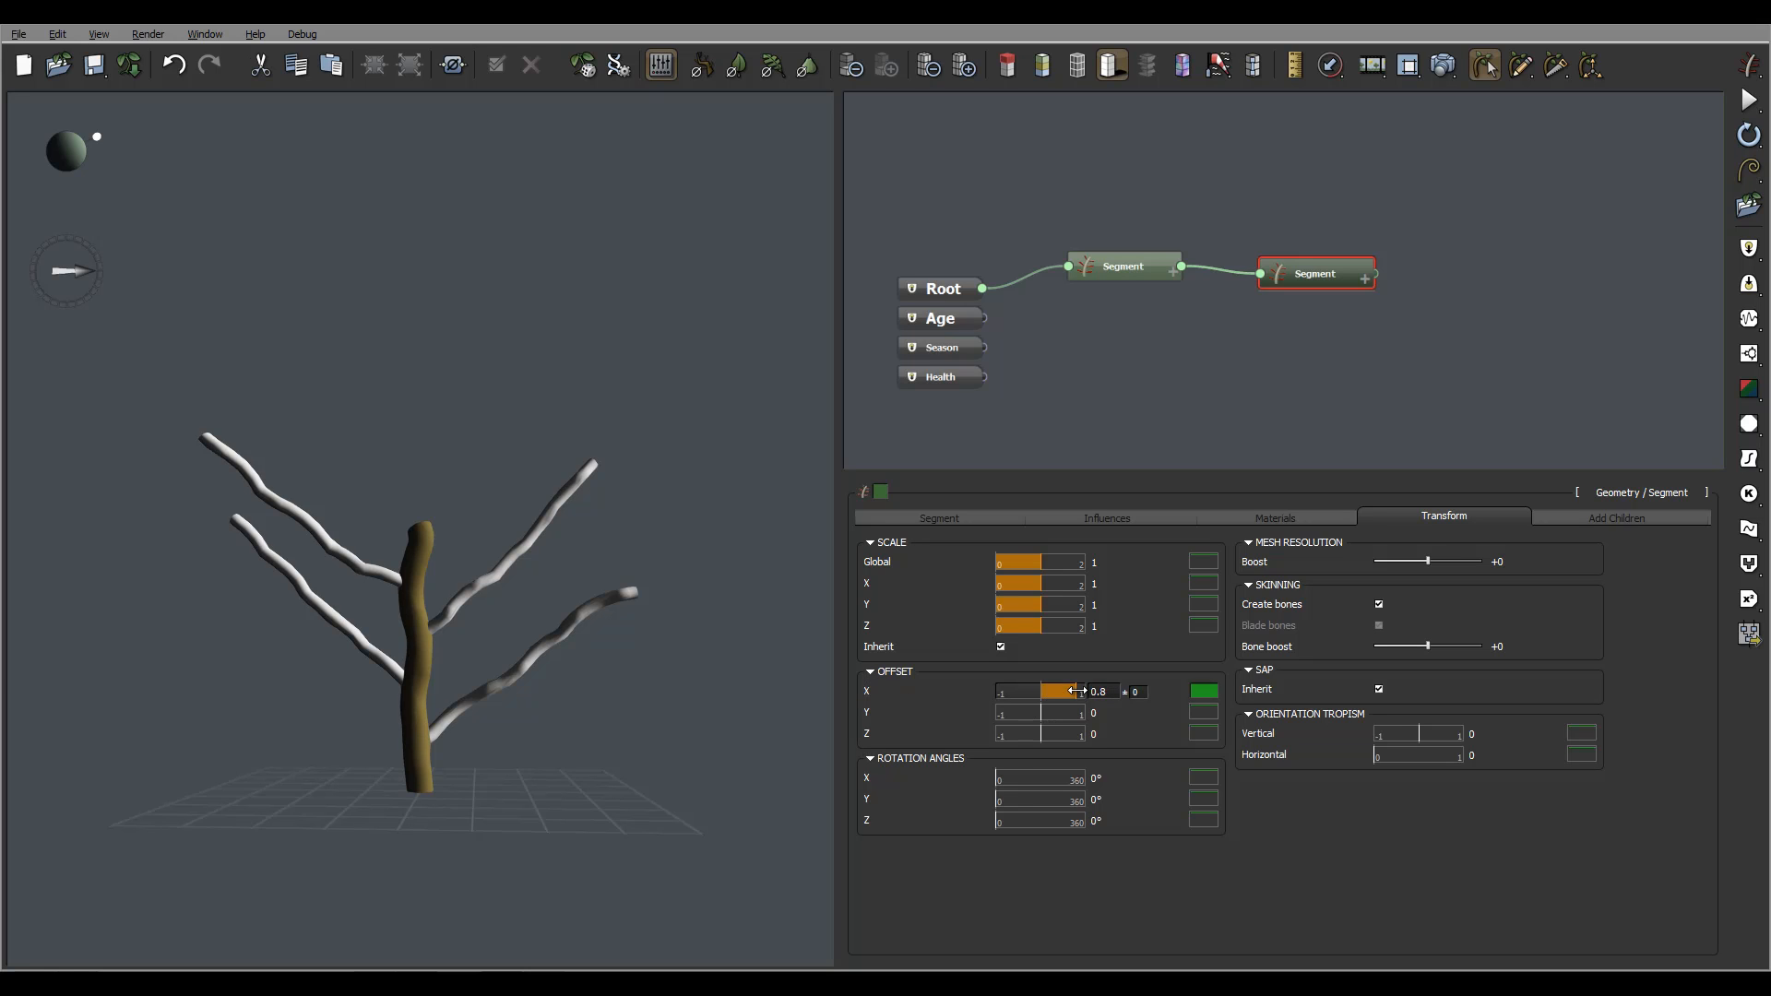
left_click_drag(451, 625, 528, 424)
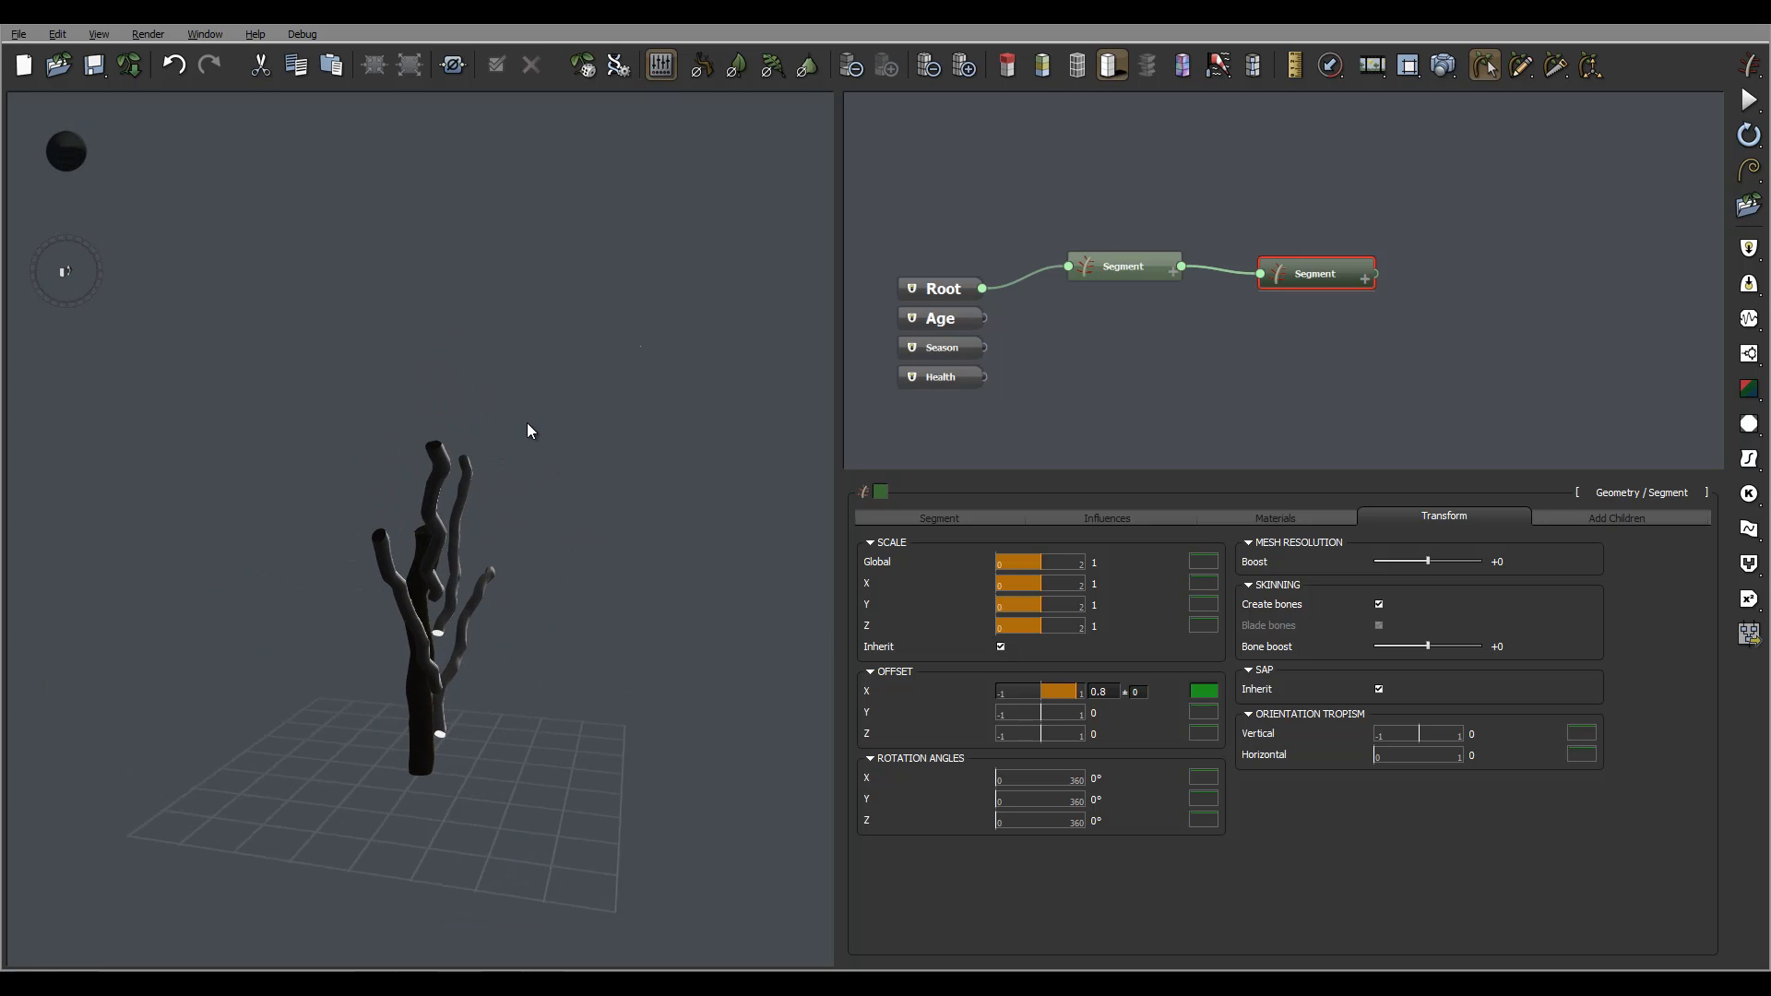
left_click_drag(1076, 693, 1133, 692)
left_click_drag(514, 678, 296, 683)
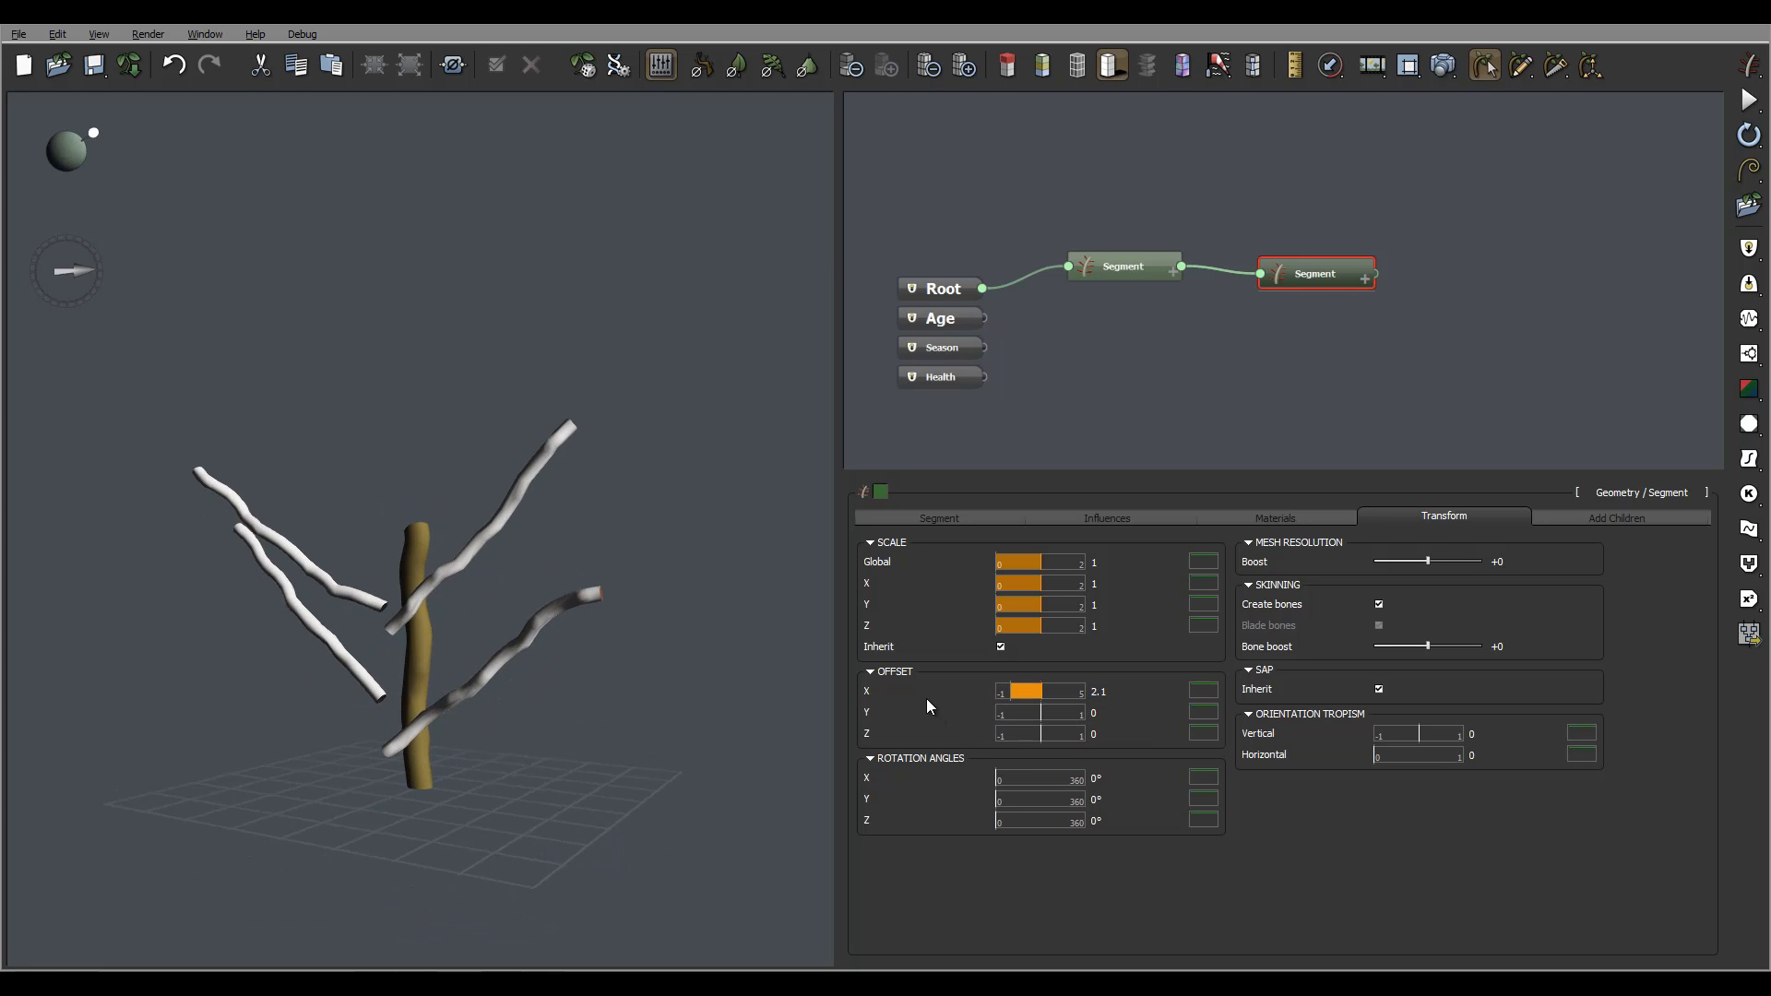
Rotate the child Segment's branches about the X axis by 496°.
left_click_drag(1005, 779, 1125, 780)
left_click_drag(556, 684, 608, 815)
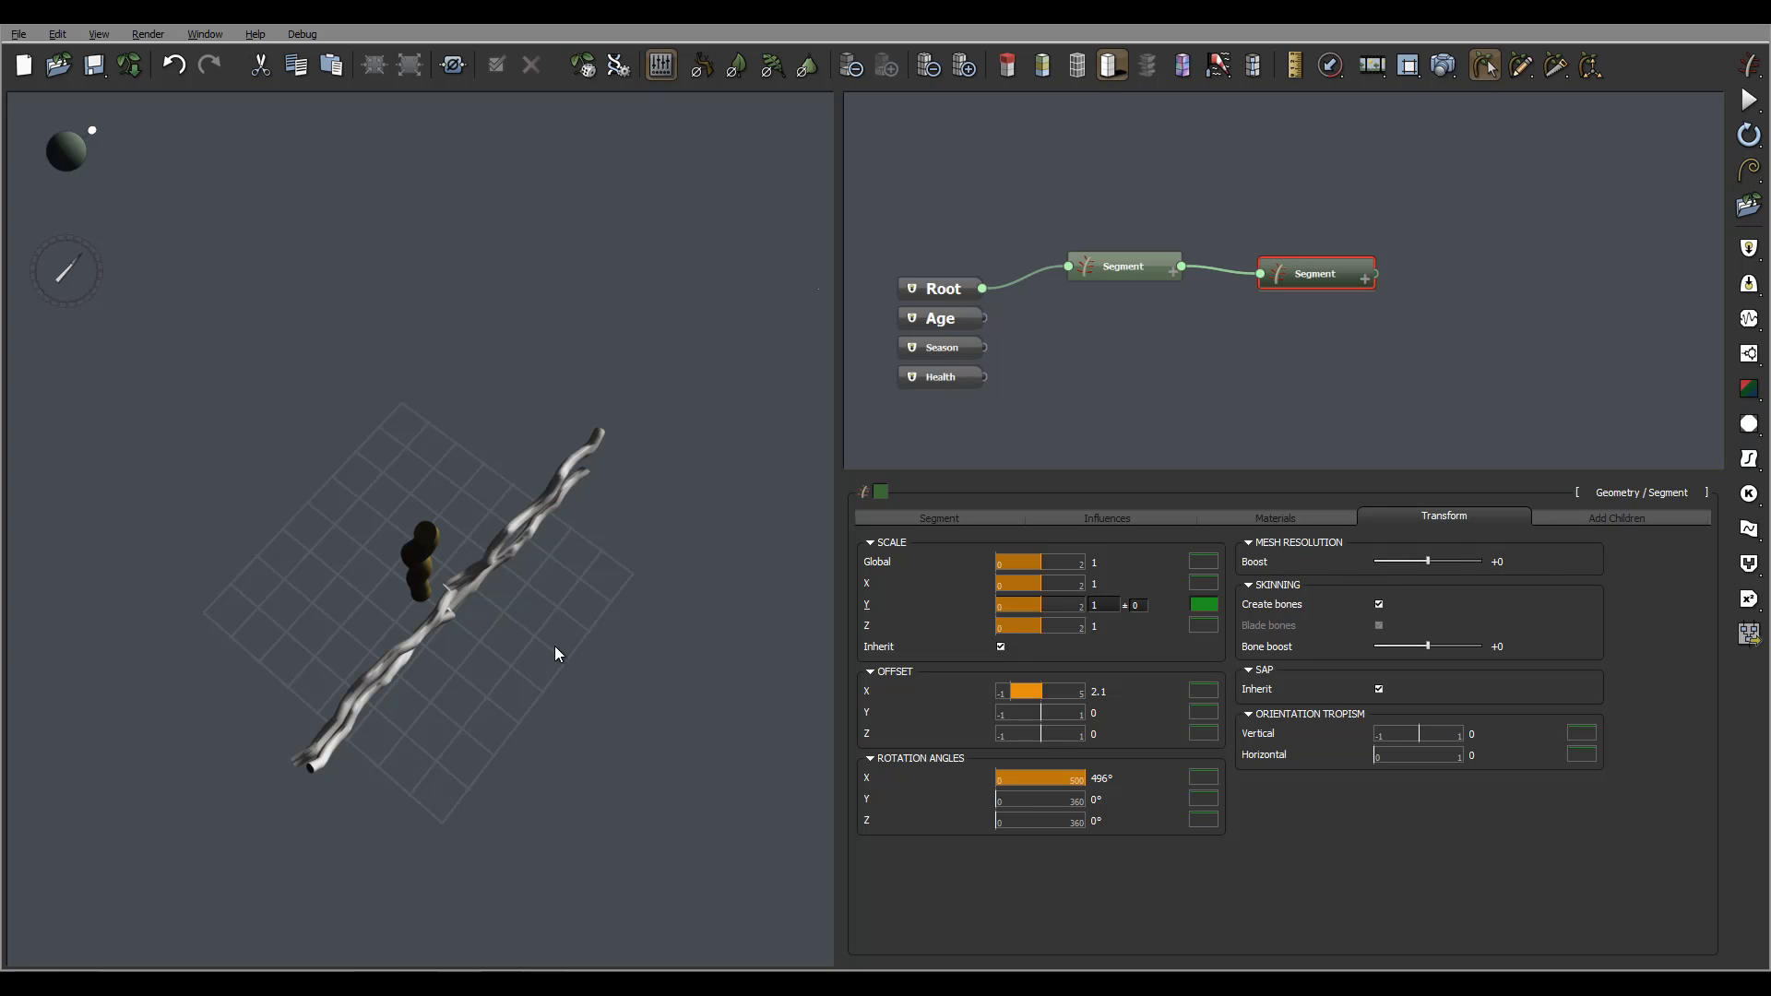
left_click_drag(555, 646, 443, 526)
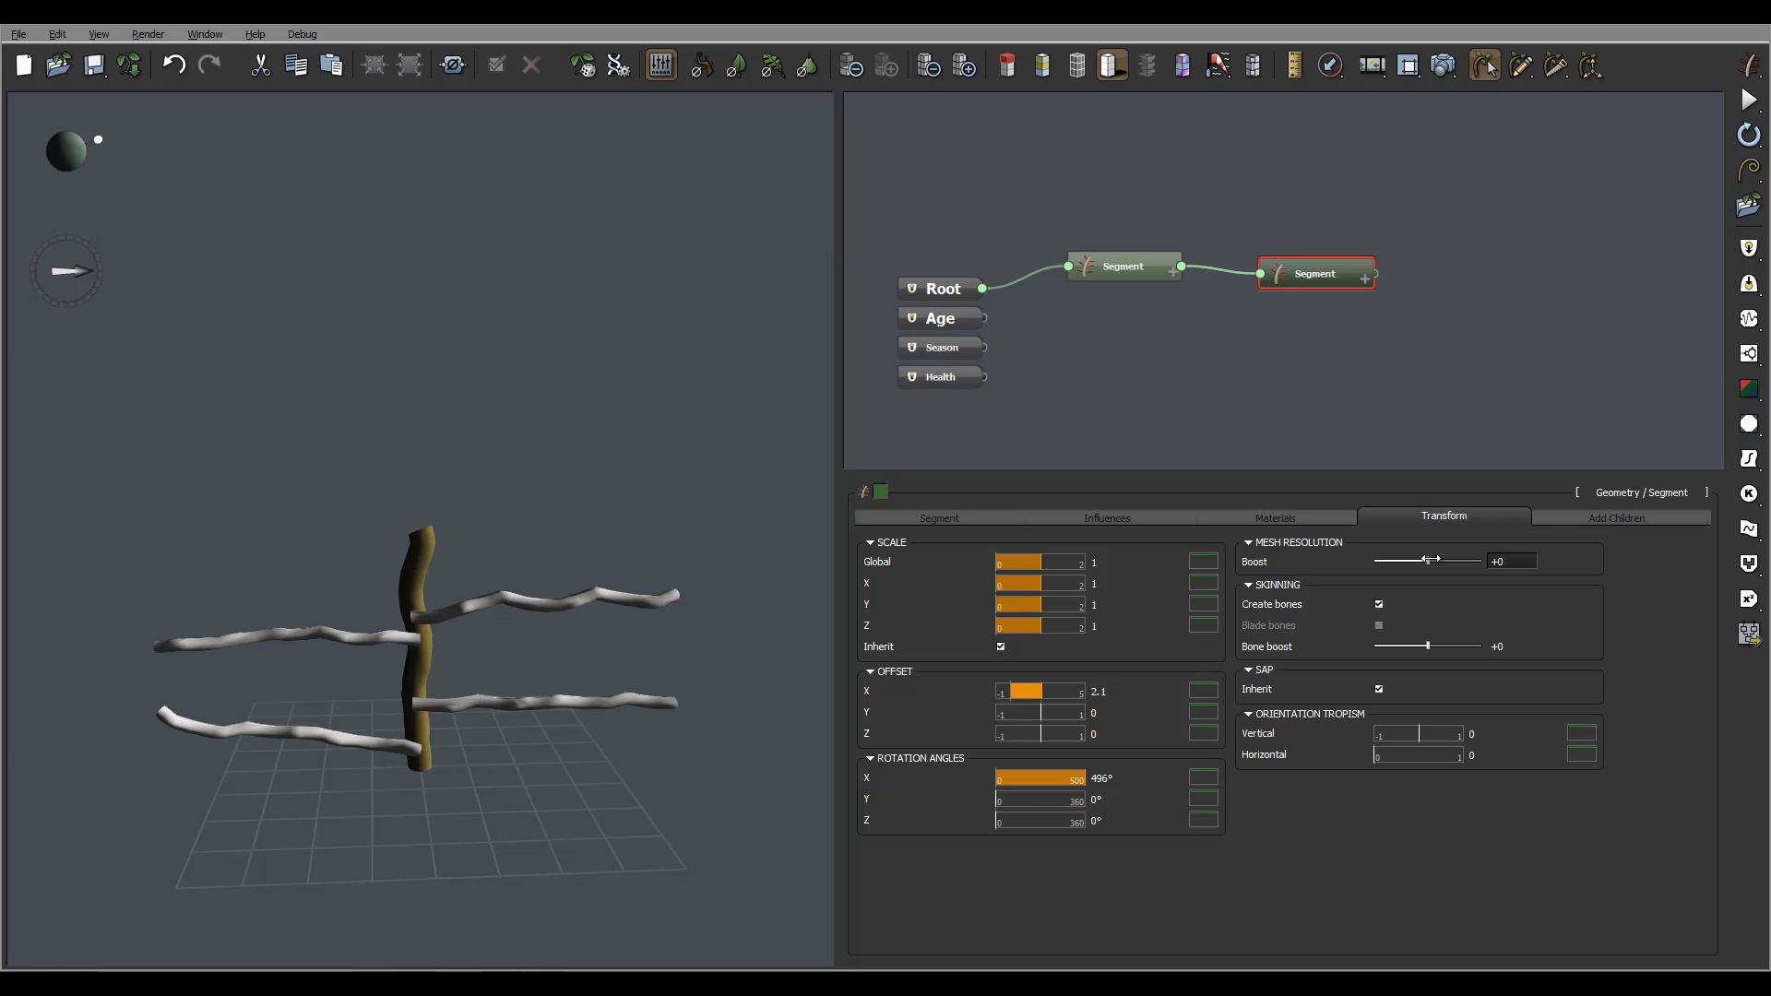
left_click_drag(430, 618, 548, 624)
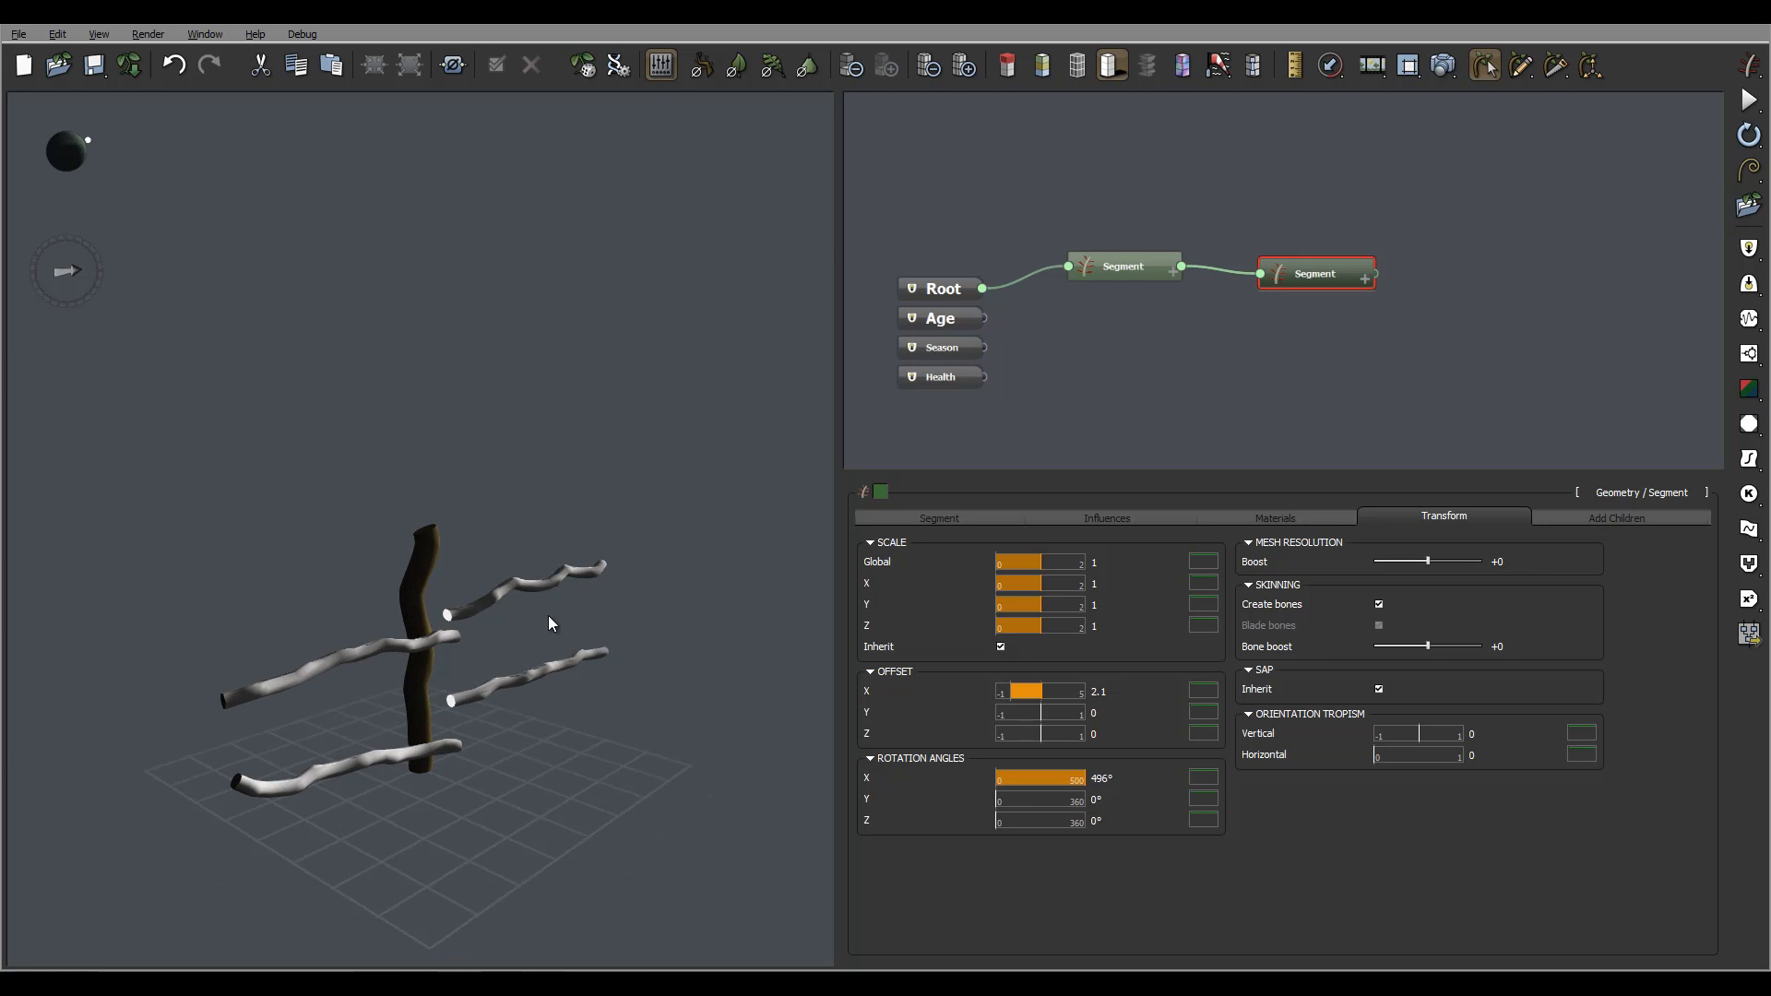
left_click_drag(668, 636, 526, 621)
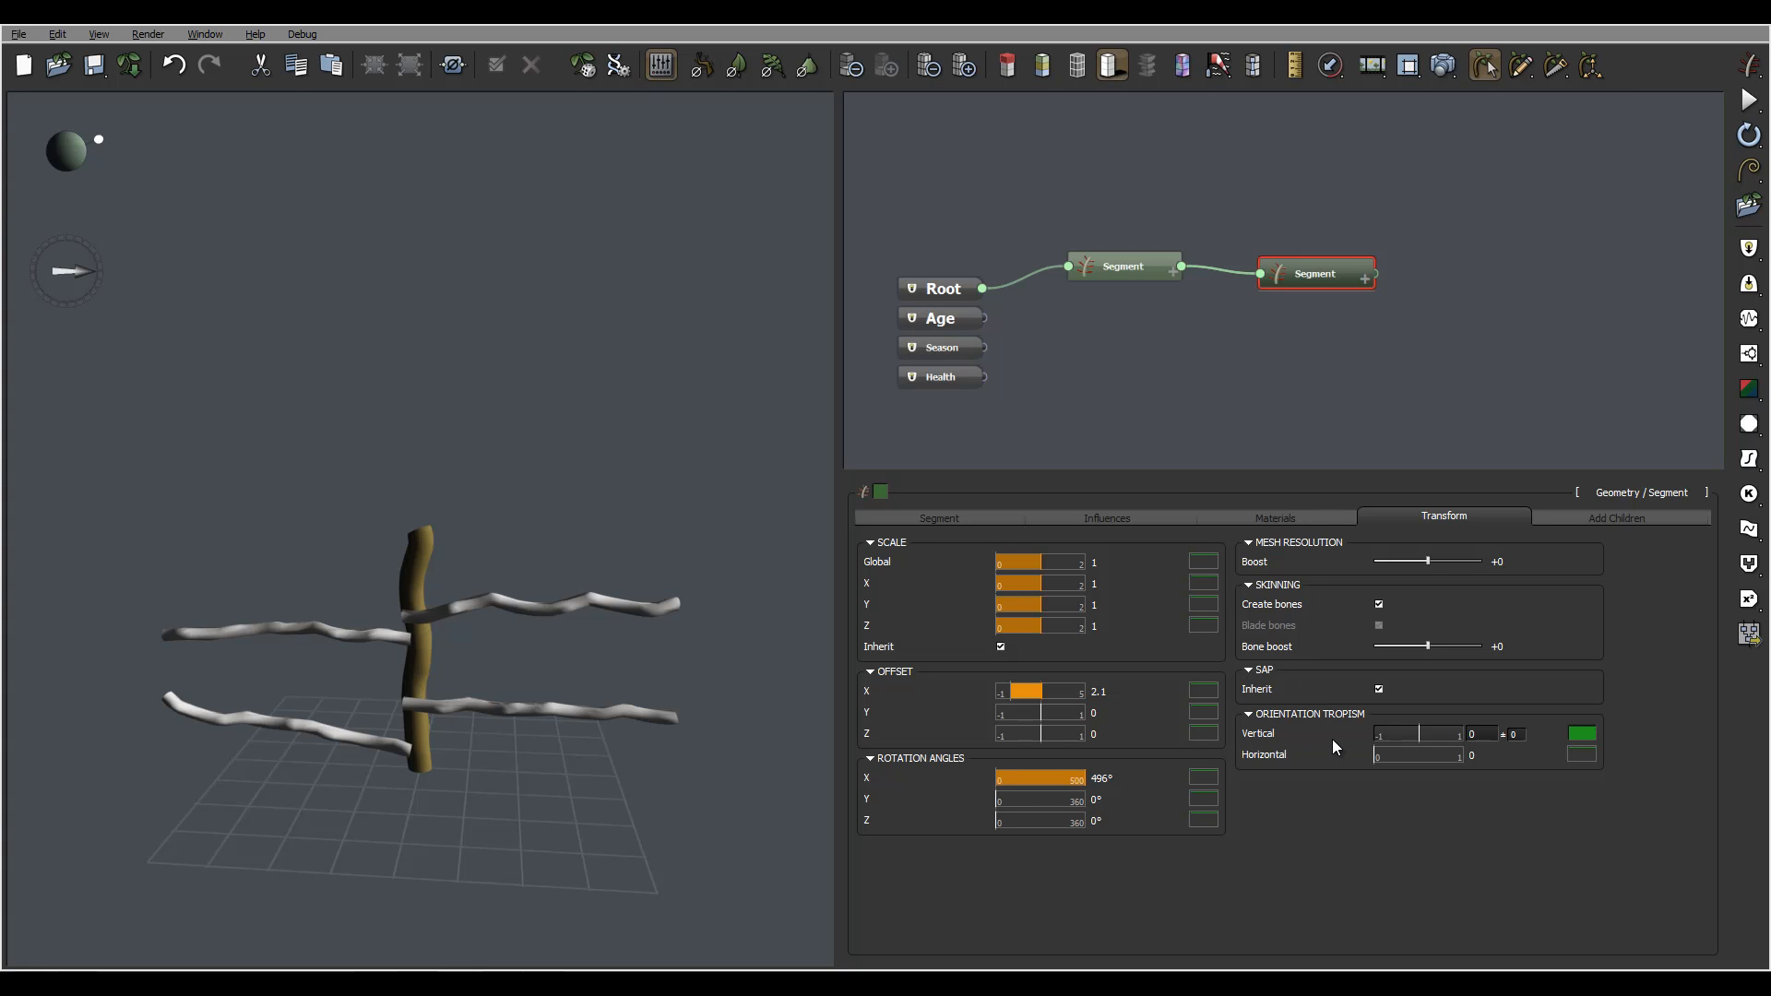
Set the child Segment's orientation tropism to 0.71 vertical and 0.46 horizontal.
left_click_drag(484, 655, 524, 620)
left_click_drag(1437, 735, 1453, 735)
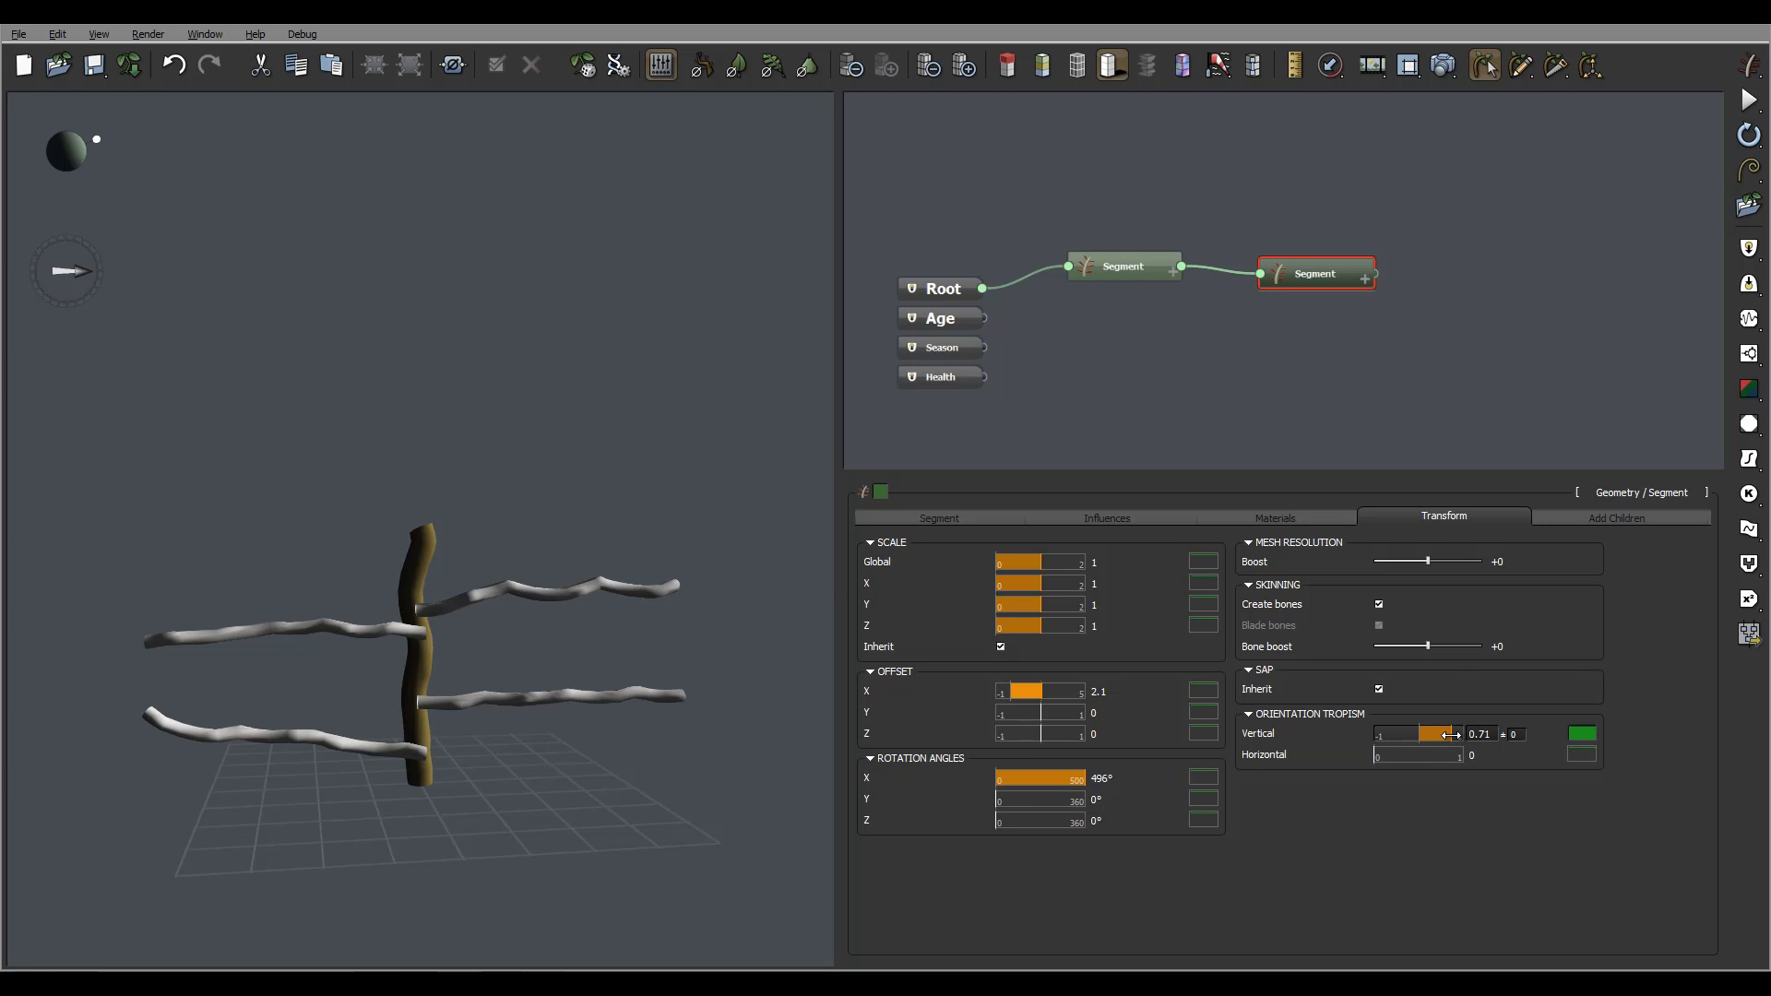
left_click_drag(500, 620, 645, 701)
left_click_drag(1383, 756, 1406, 757)
mouse_move(590, 636)
left_mouse_down()
mouse_move(589, 755)
mouse_move(581, 609)
left_mouse_up()
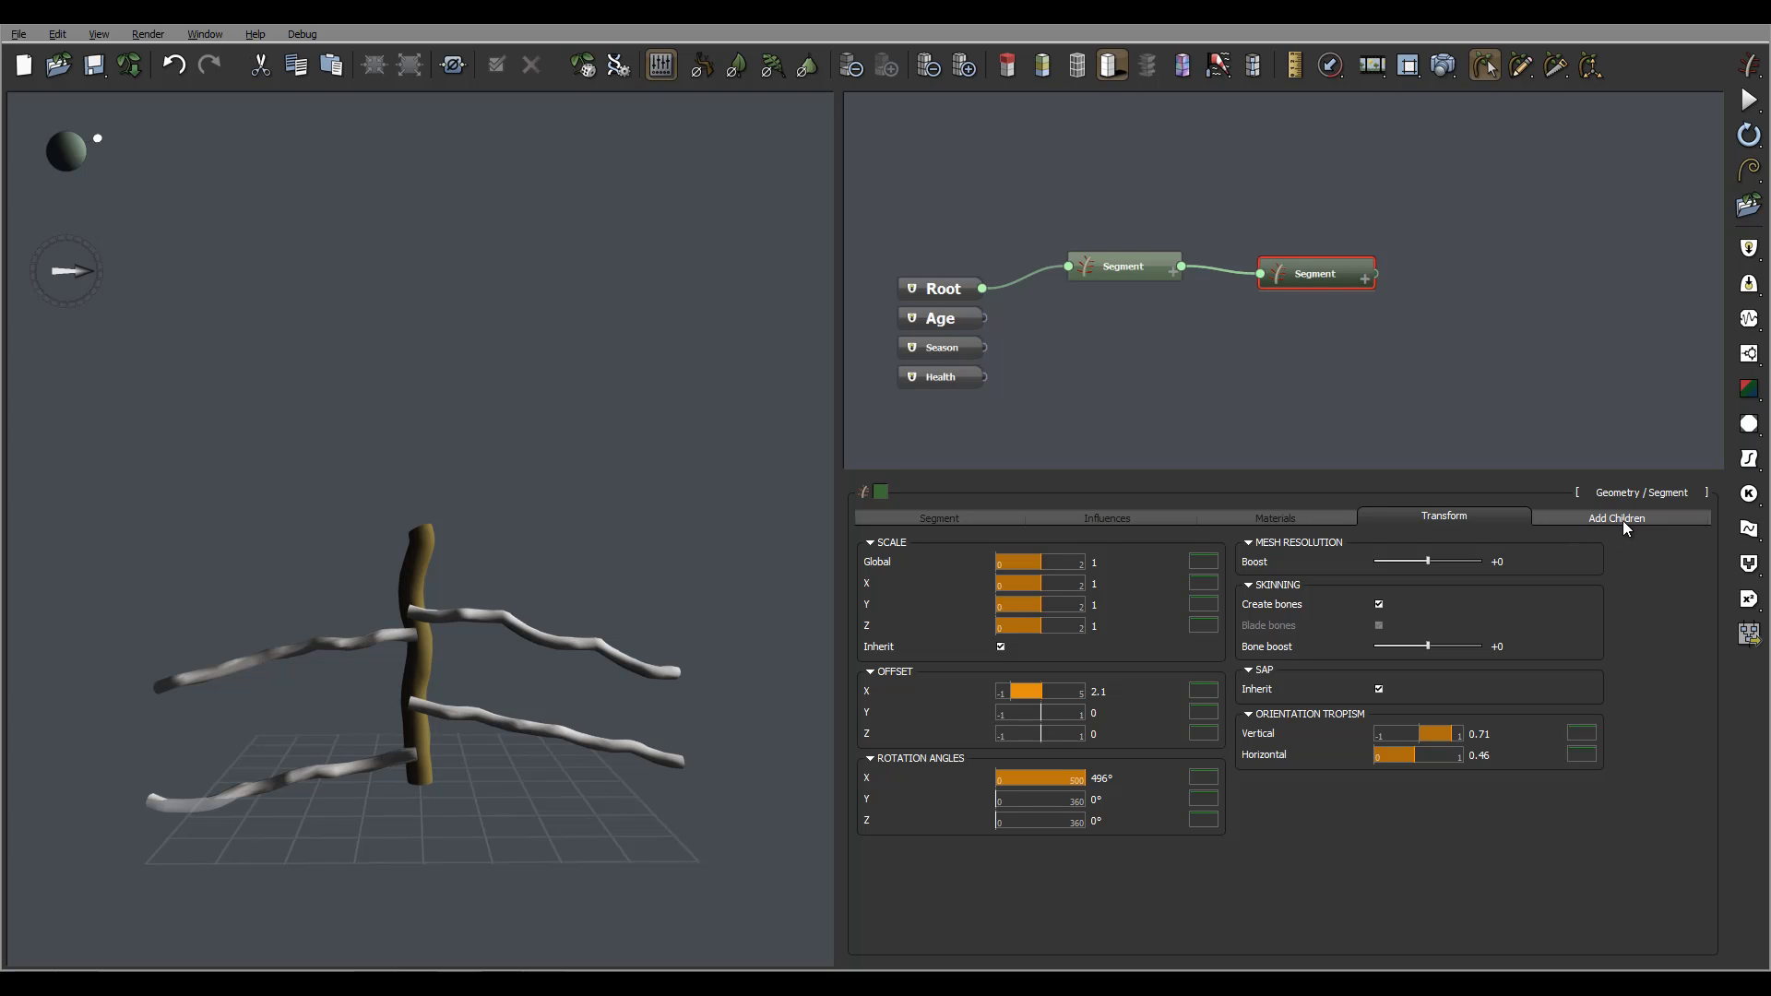
Review the distribution, placement and orientation settings that the trunk Segment applies to its child Segment.
left_click(1125, 262)
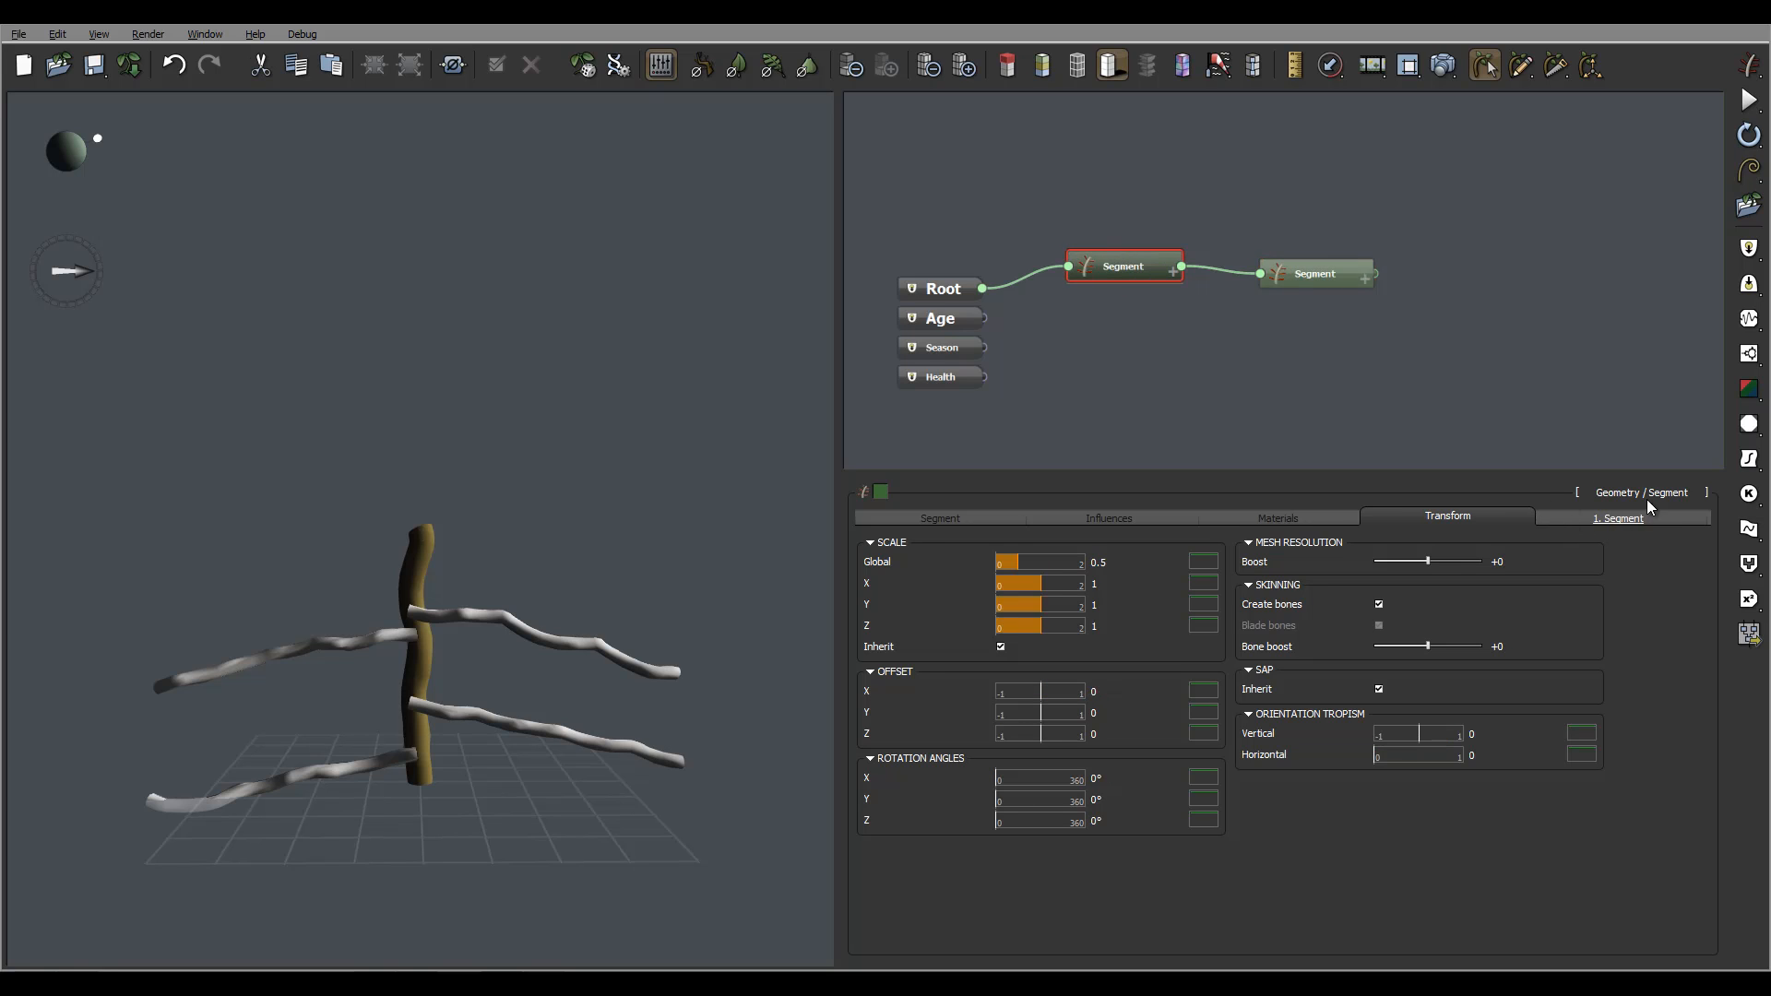
left_click(1623, 517)
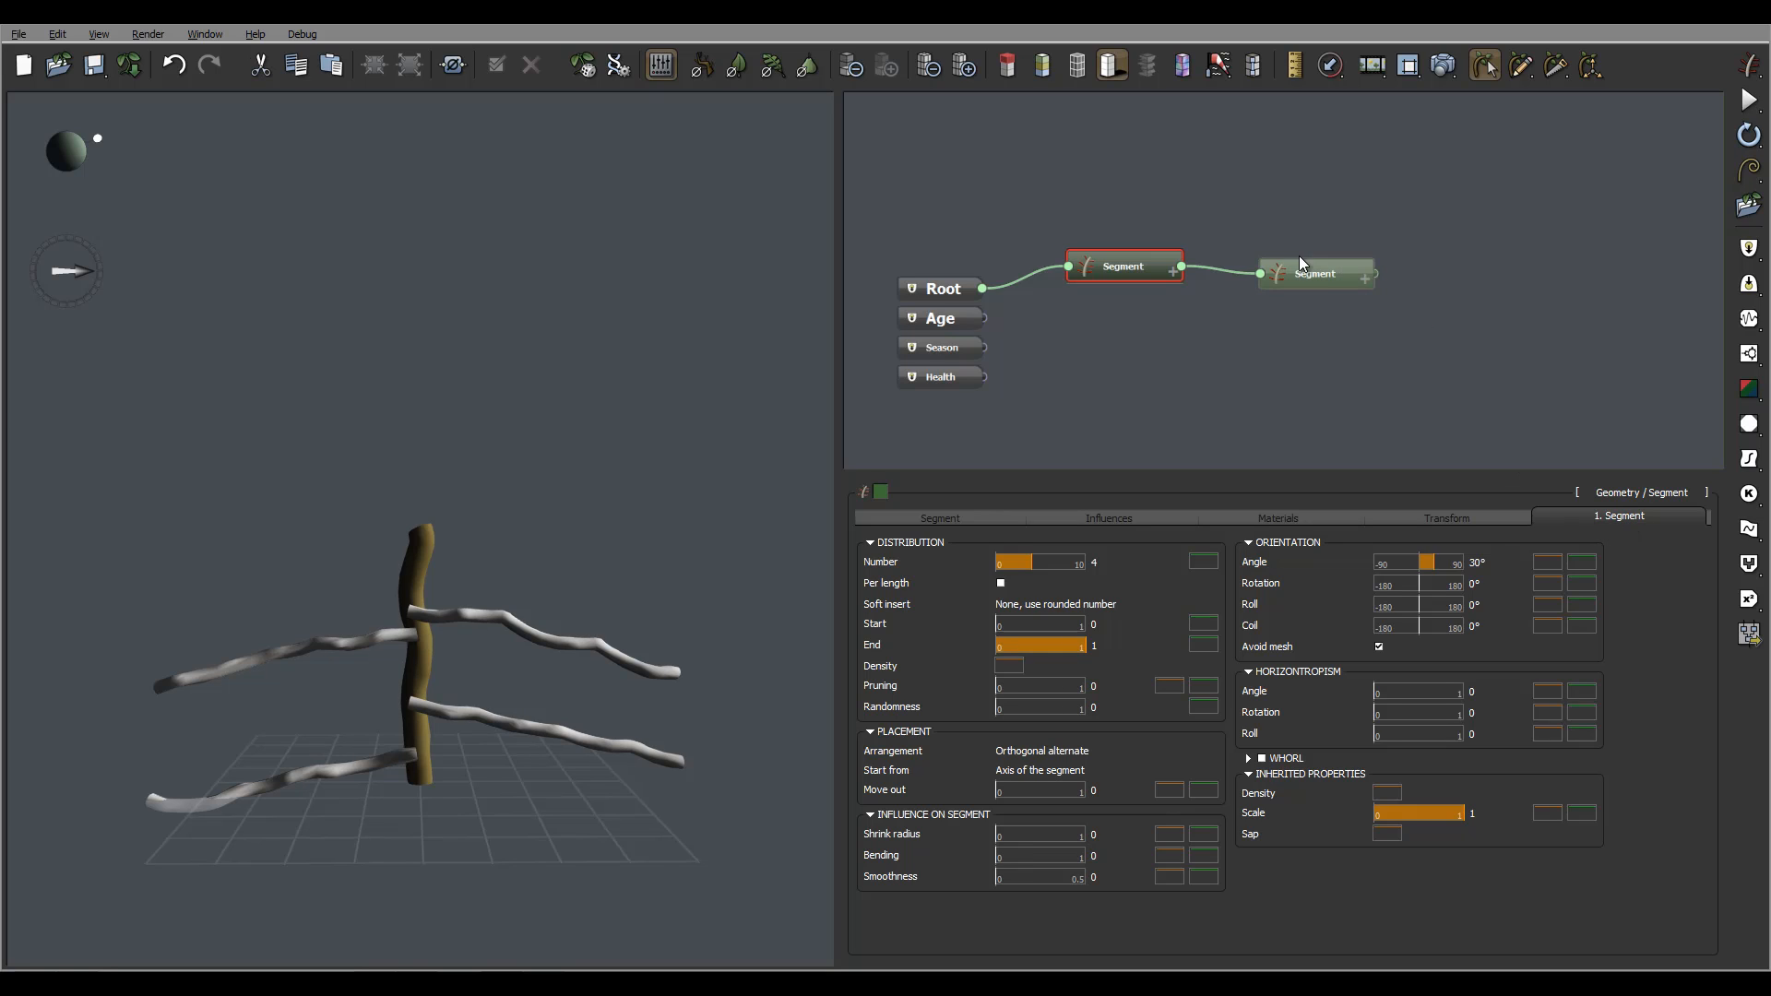
Duplicate the child Segment under the trunk and move the original node up in the graph, away from its copy.
left_click(1319, 276)
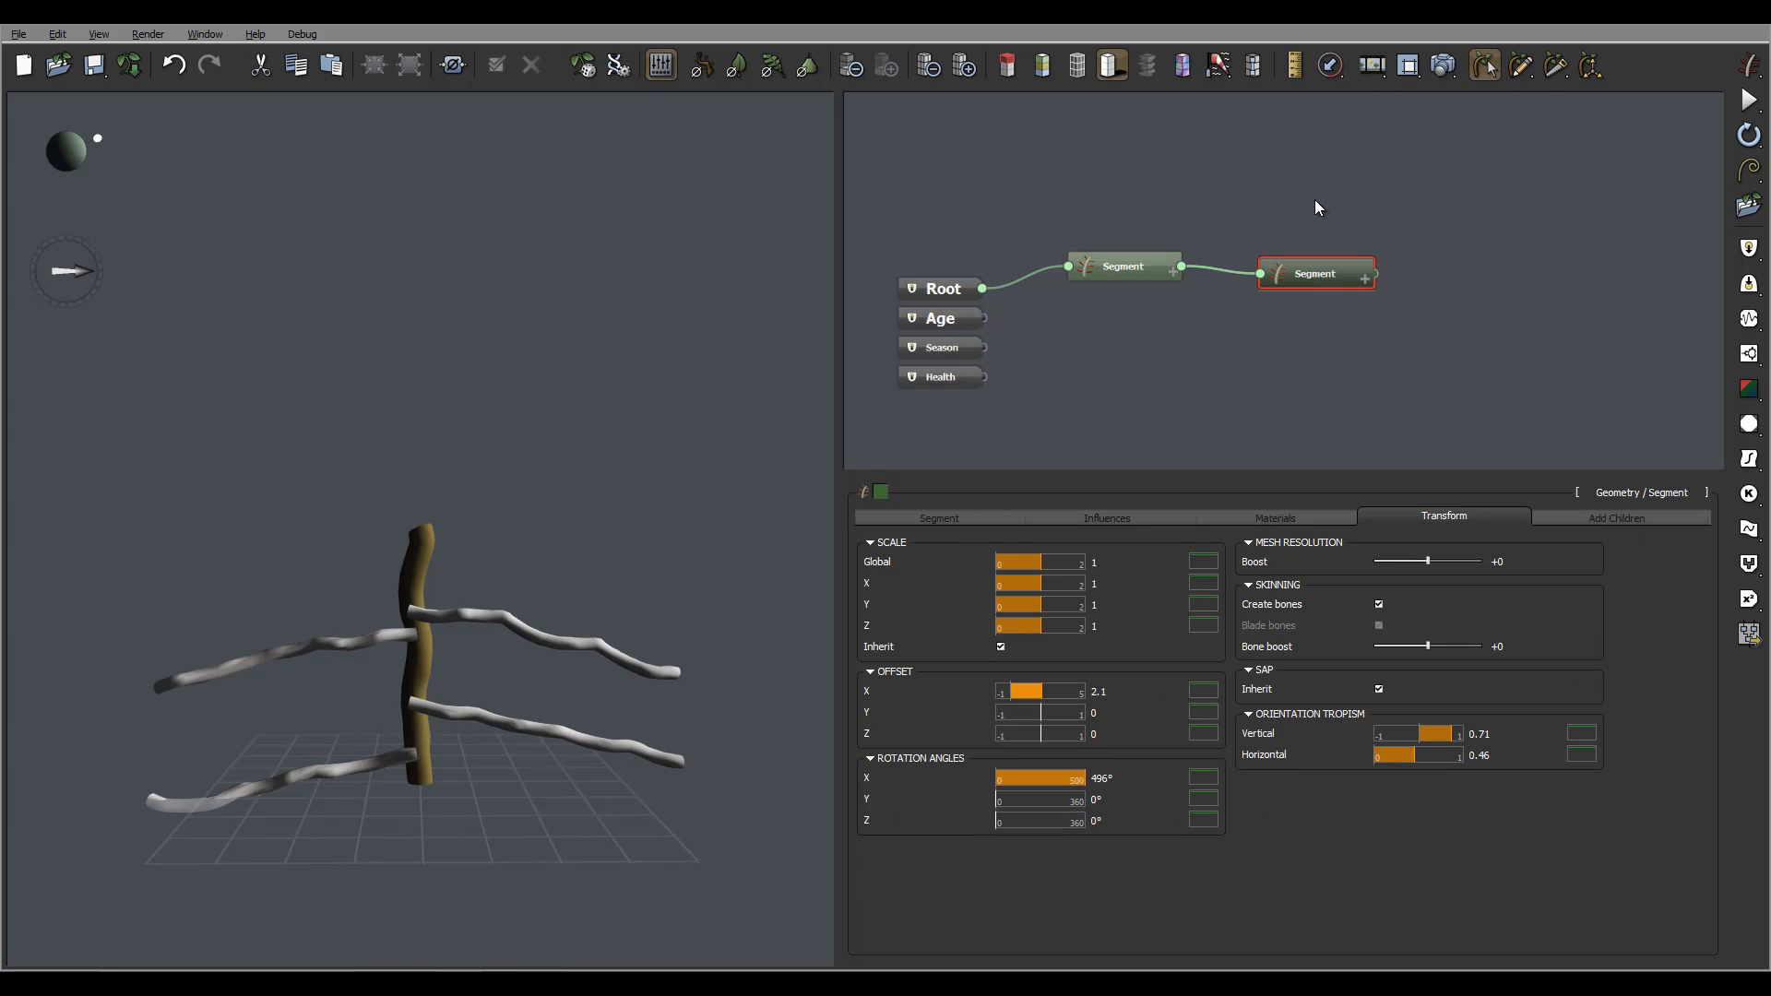
key("ctrl+d")
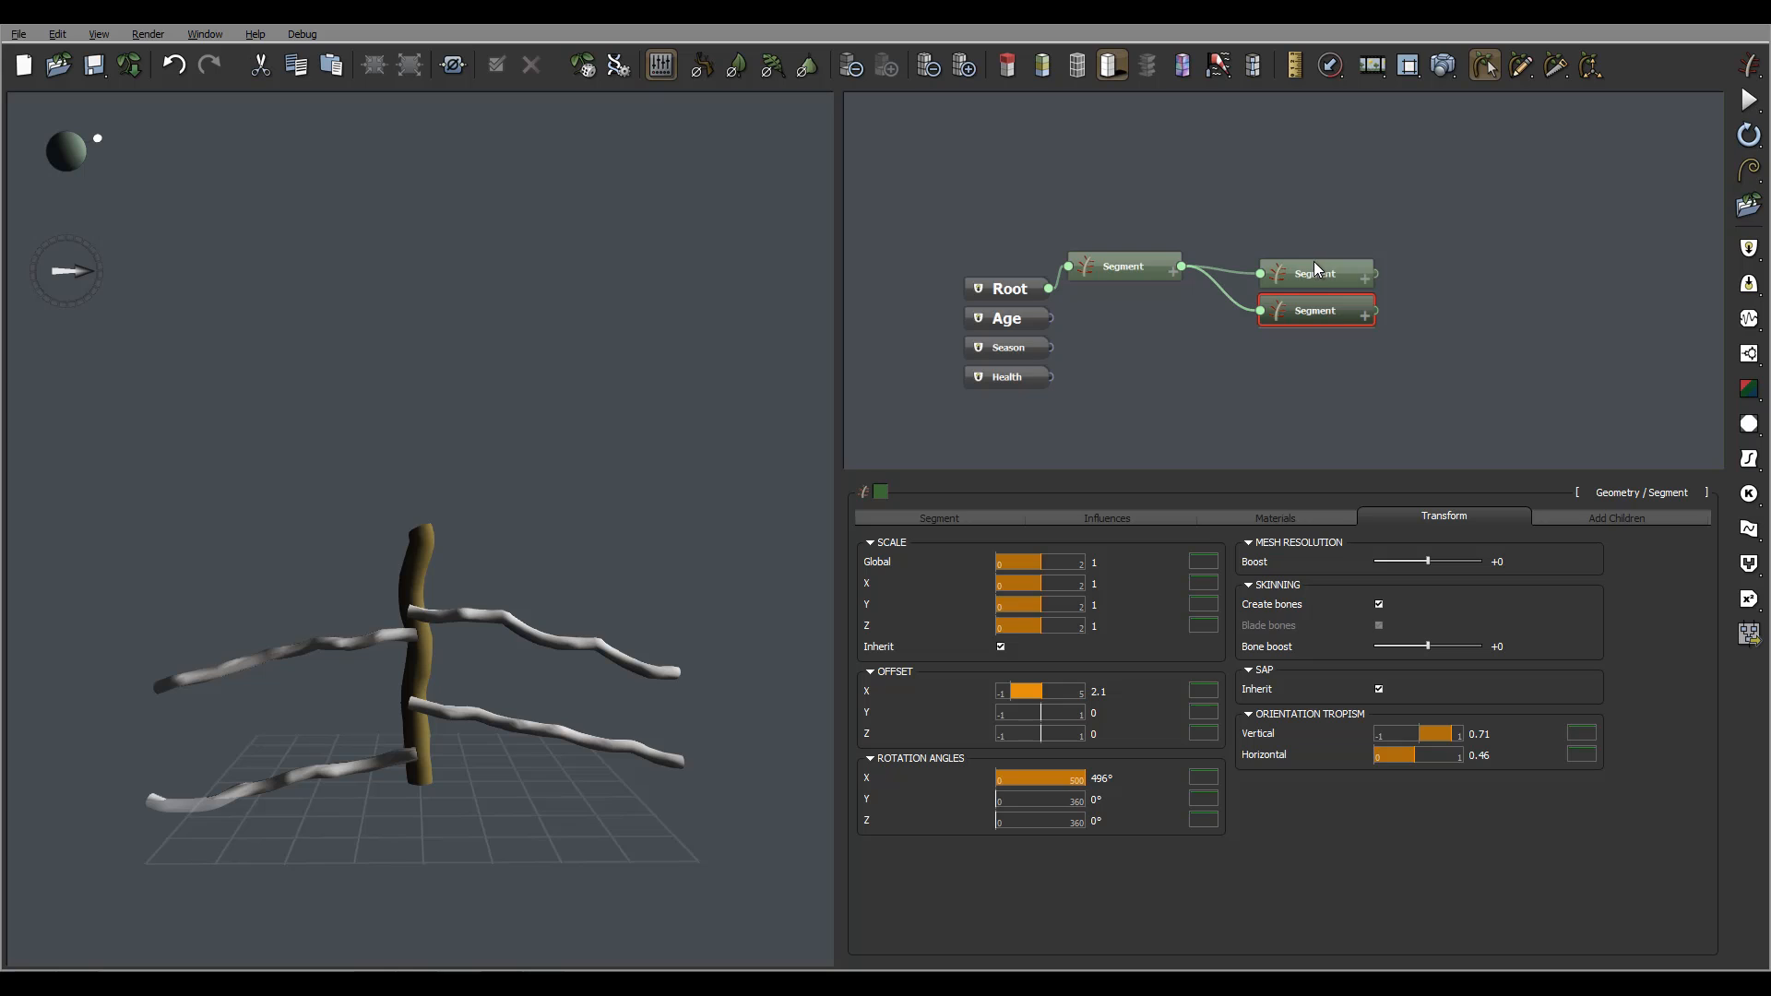
left_click(1316, 269)
left_click(1316, 308)
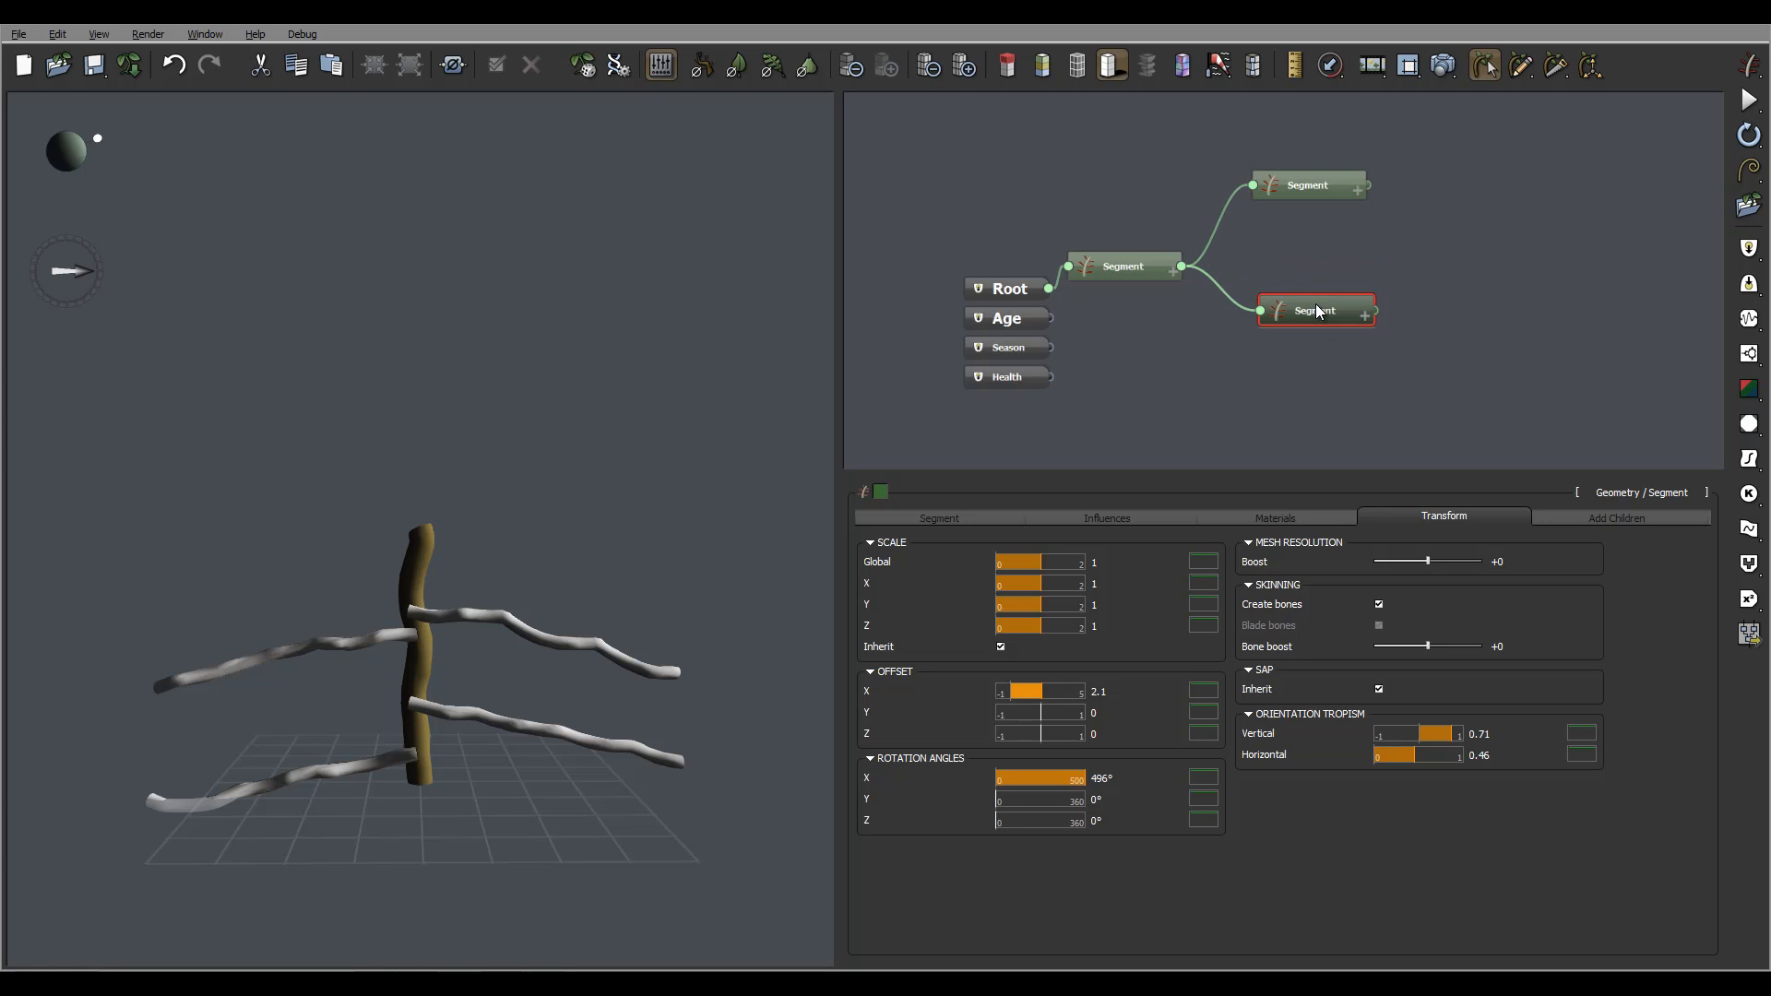
Compare the trunk Segment's child distribution settings with the duplicate child Segment's axis perturbation settings.
key("Delete")
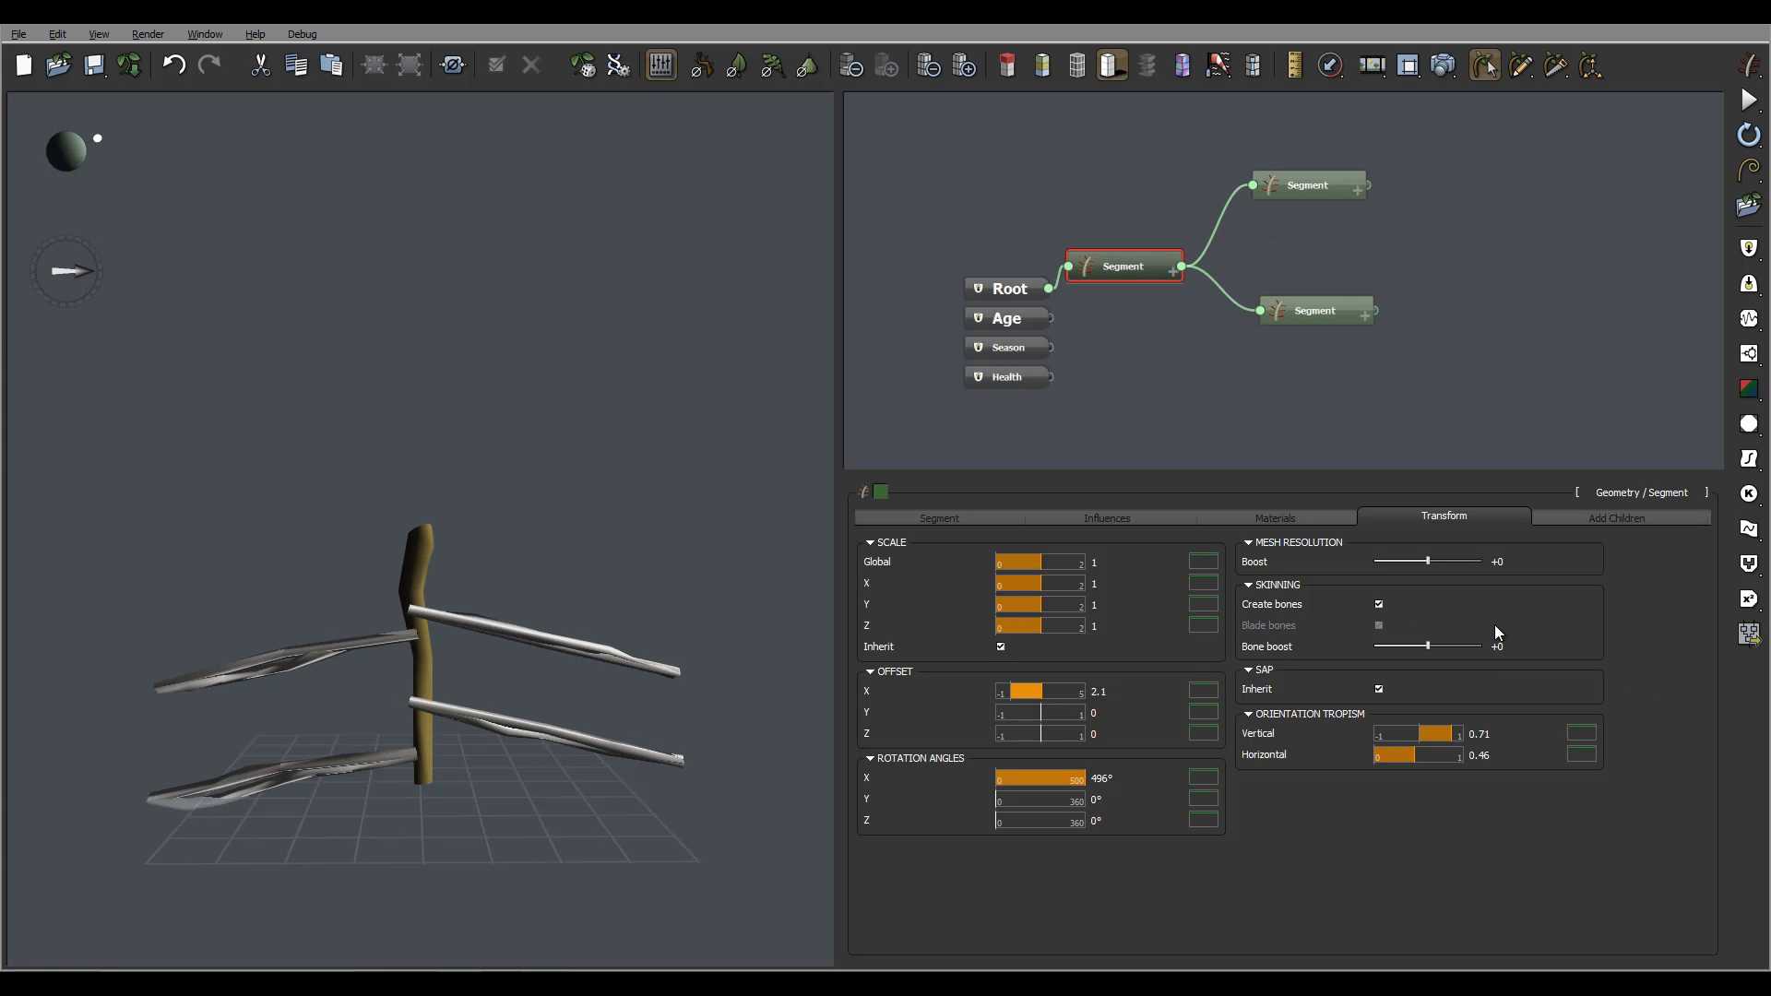
left_click(1616, 517)
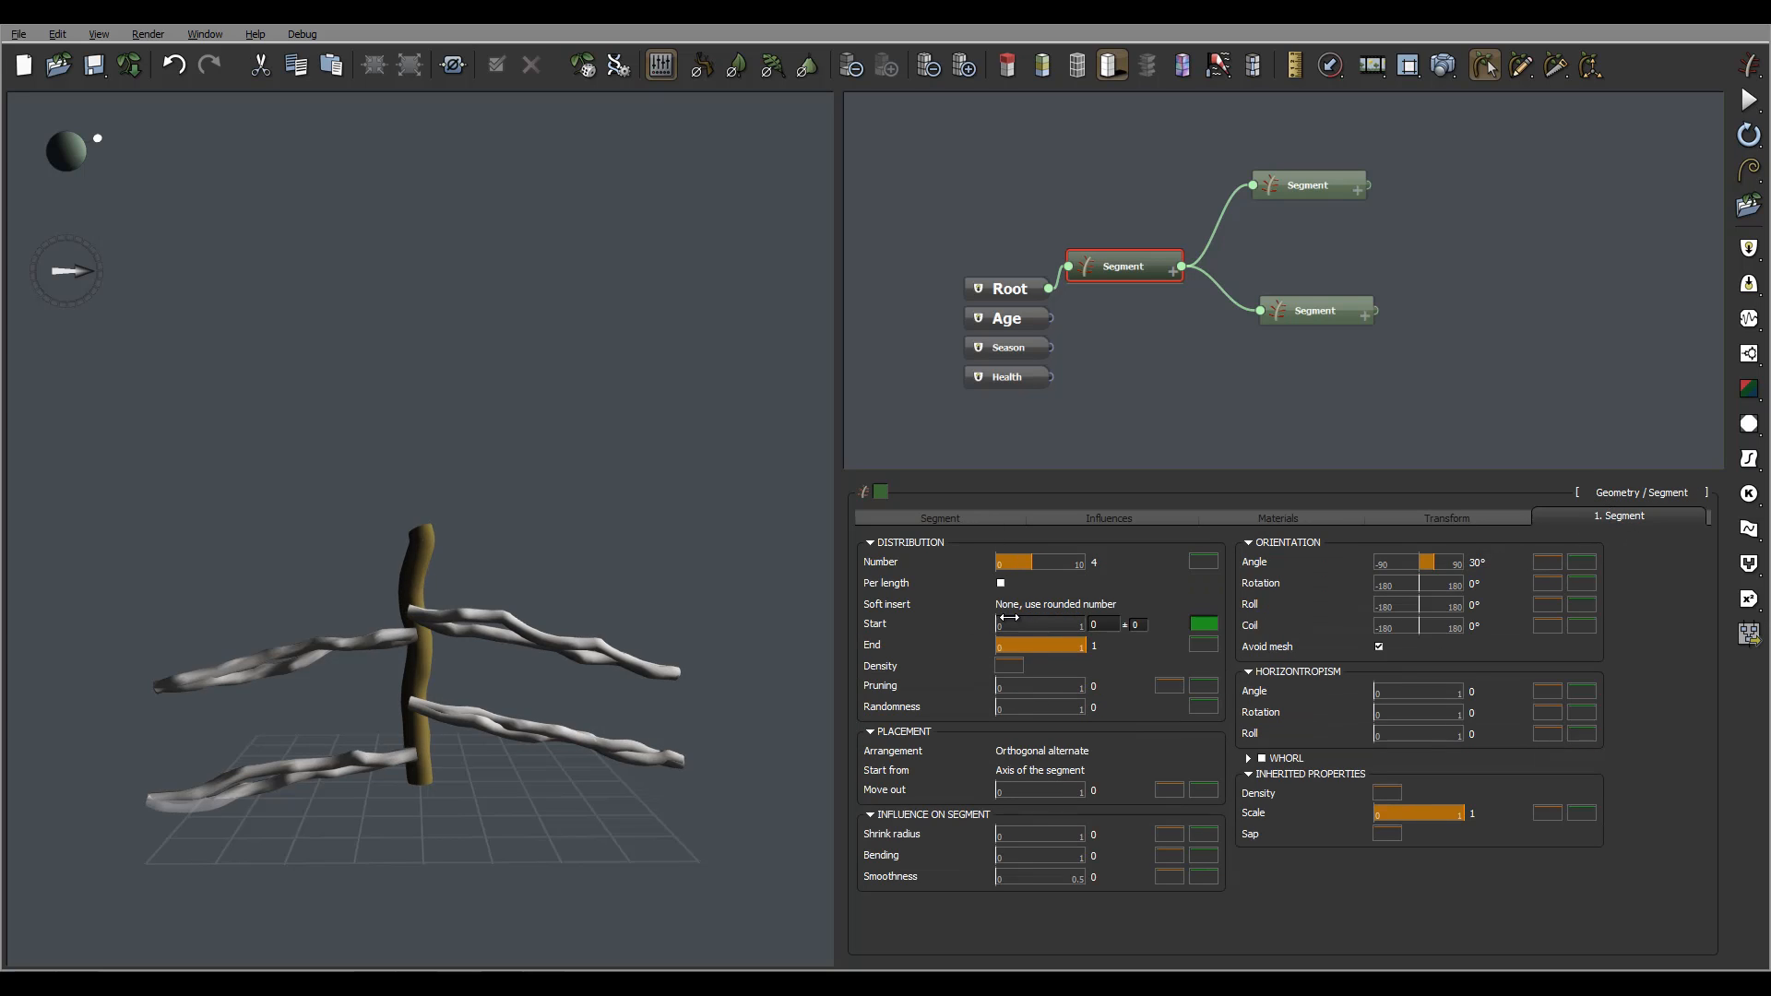
left_click_drag(561, 649, 452, 714)
left_click_drag(480, 597, 386, 663)
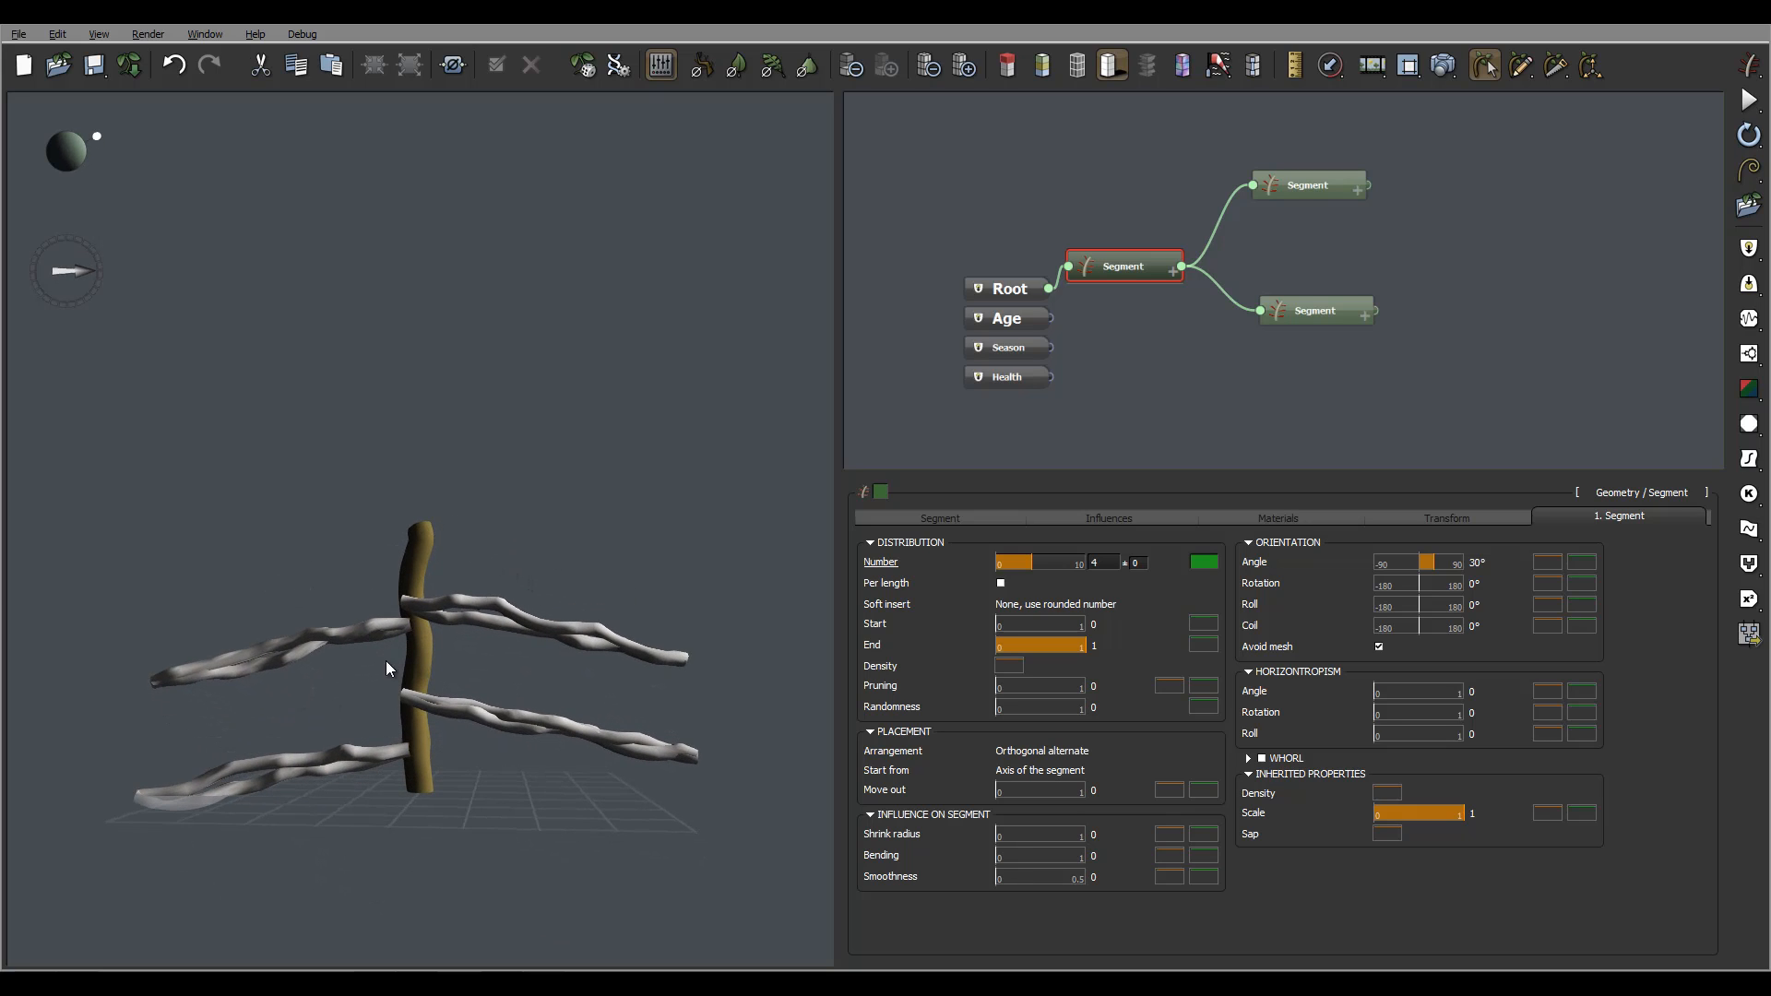
left_click(1331, 304)
left_click(1110, 515)
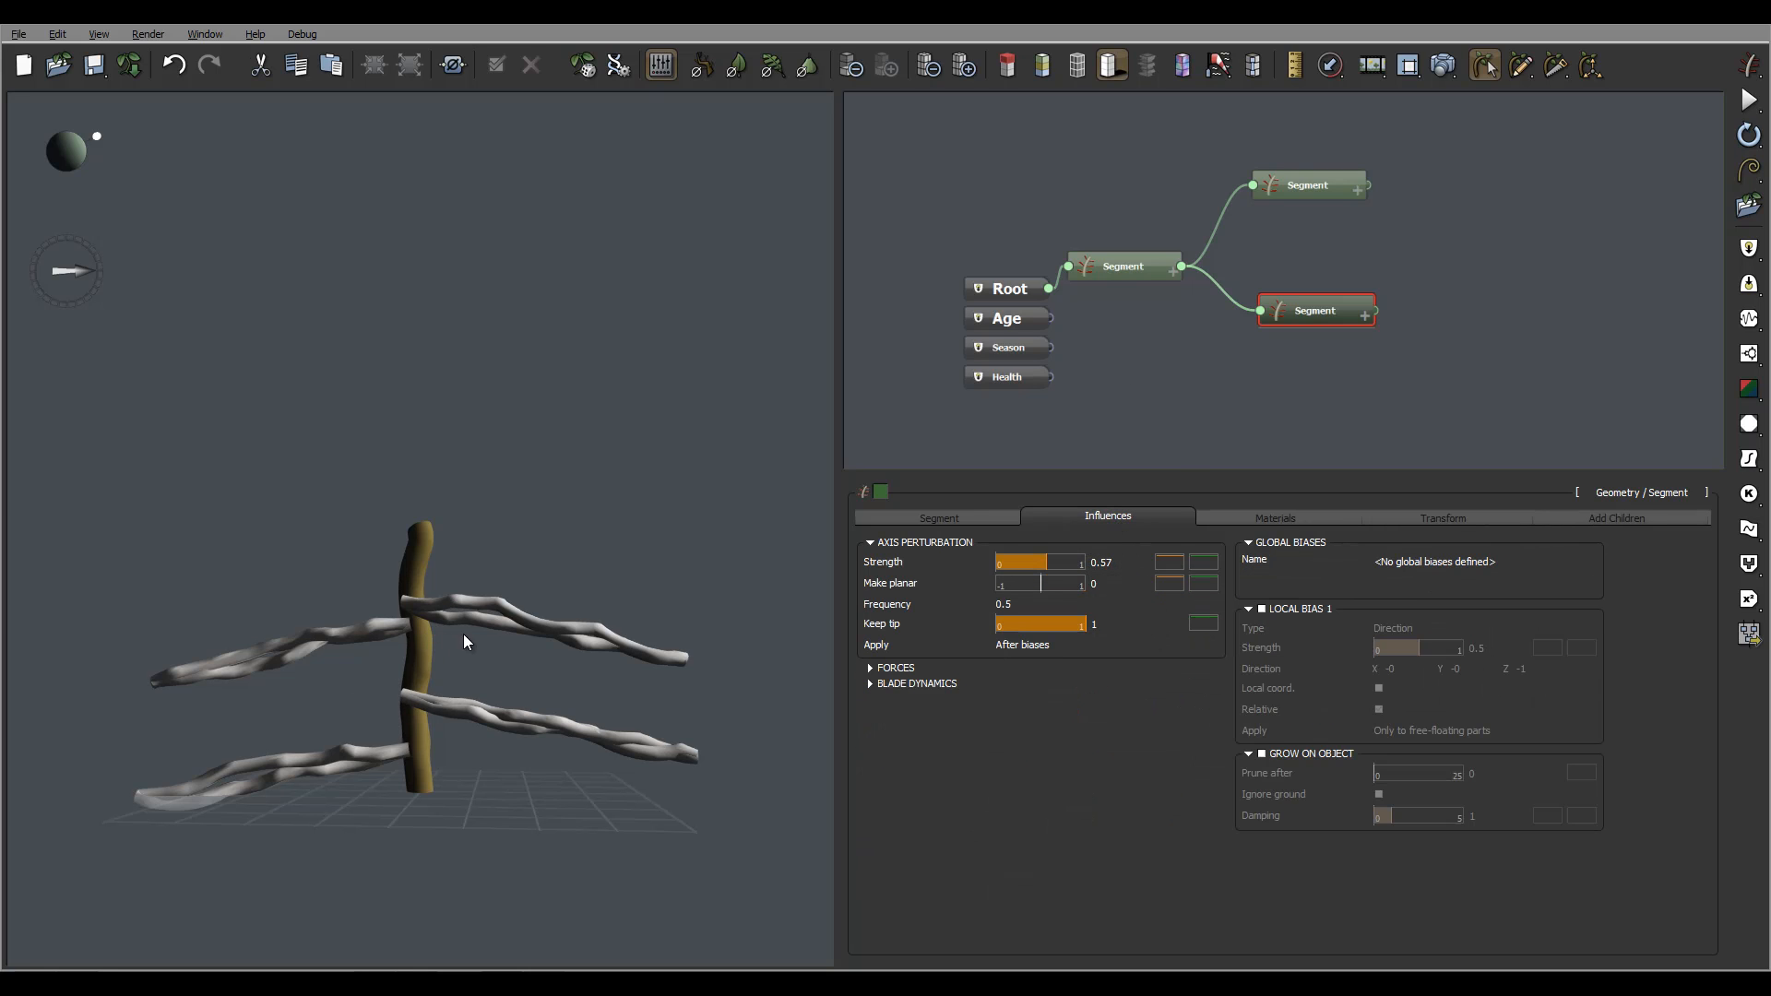
right_click_drag(463, 634, 623, 579)
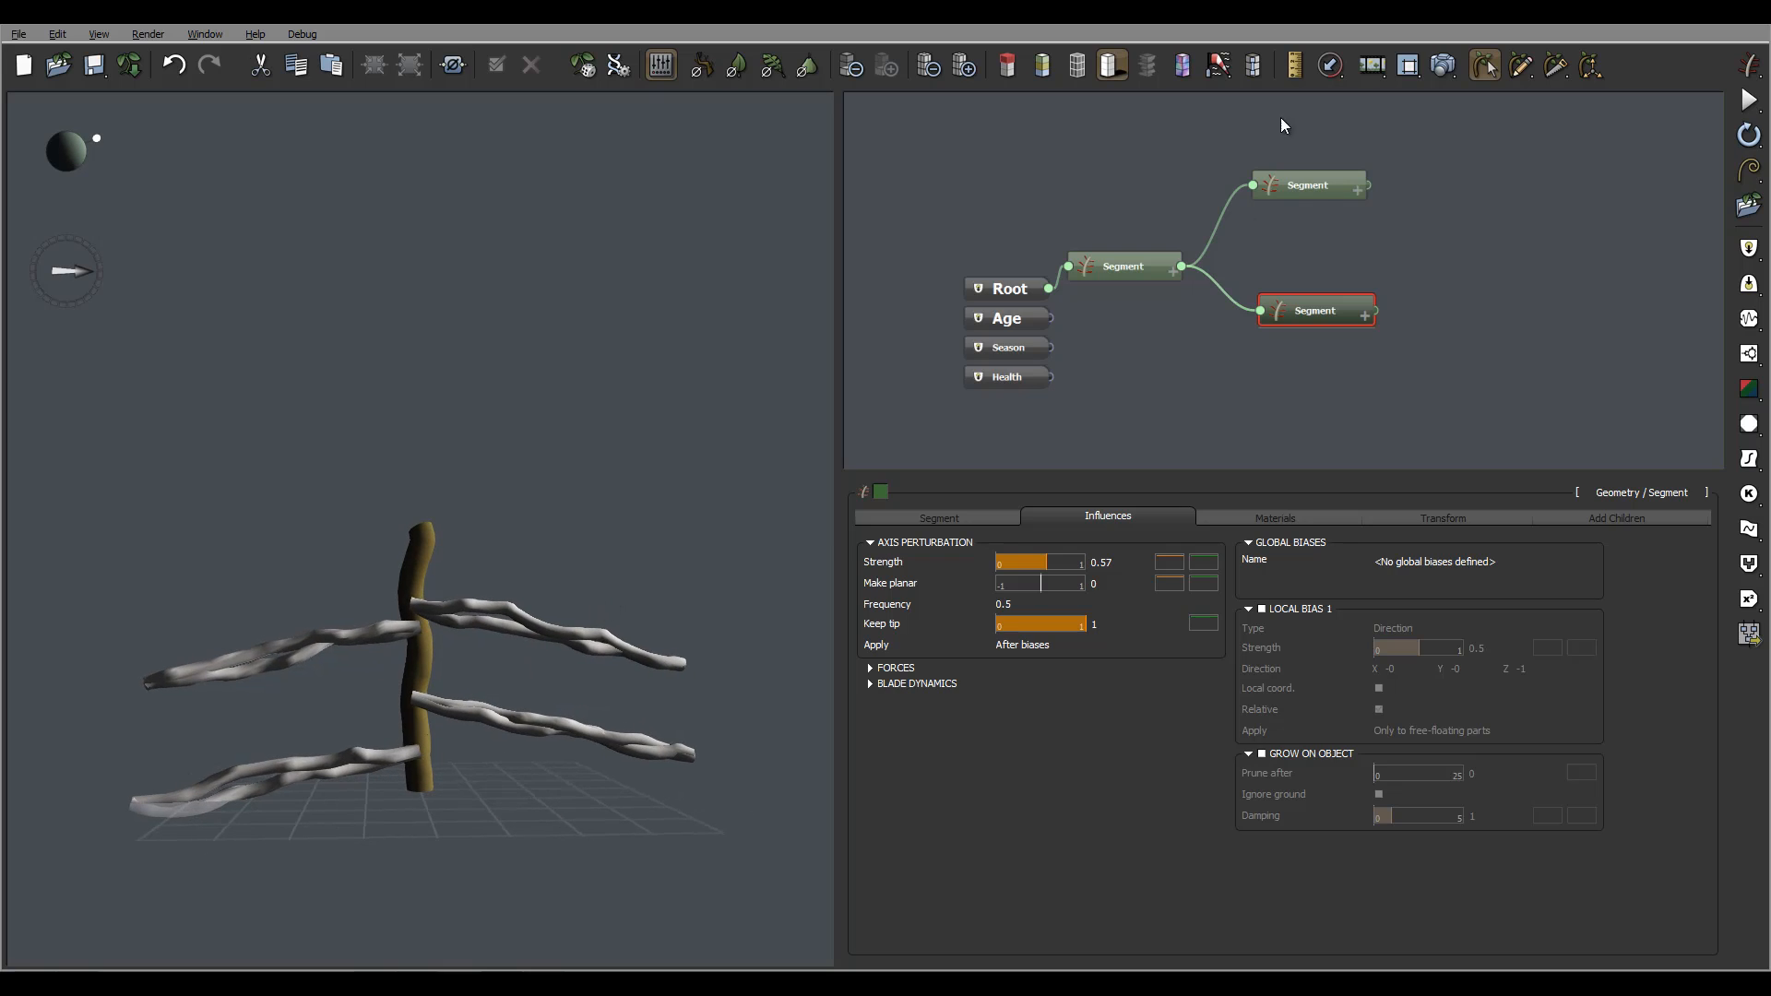
Unlink the duplicate child Segment from the trunk, reconnect it as a new child, and open the trunk's settings for the first child.
left_click(1220, 286)
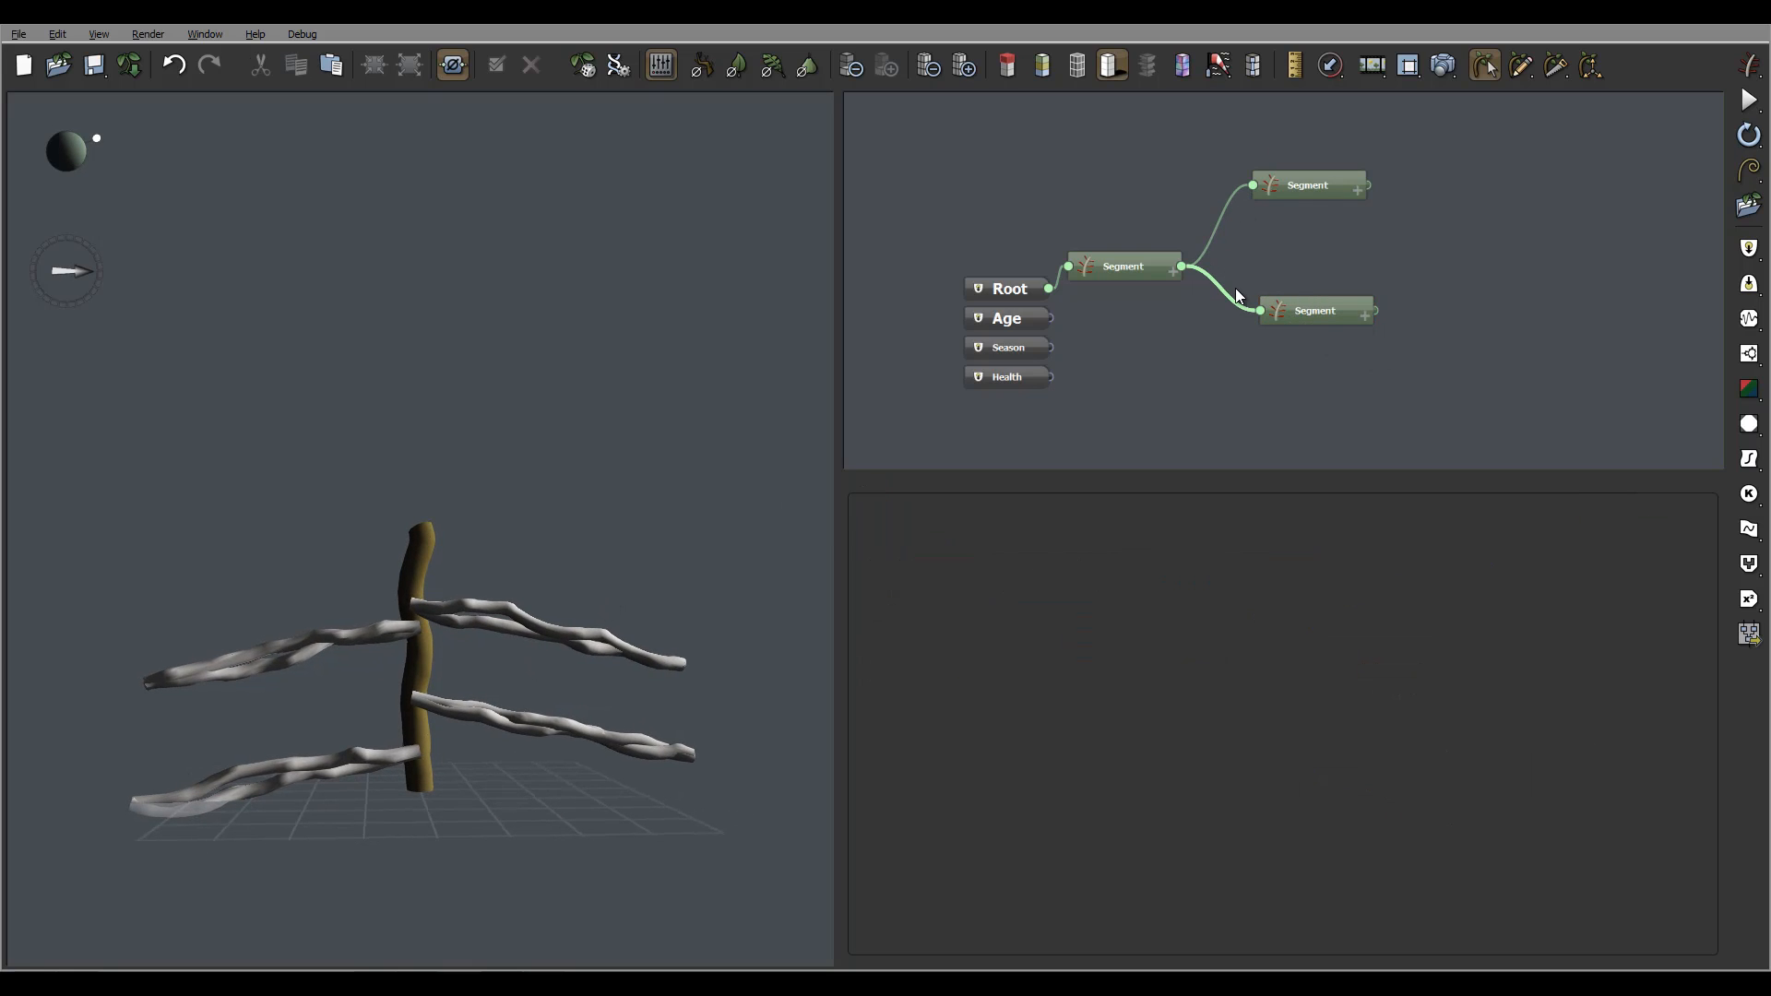
left_click(1144, 259)
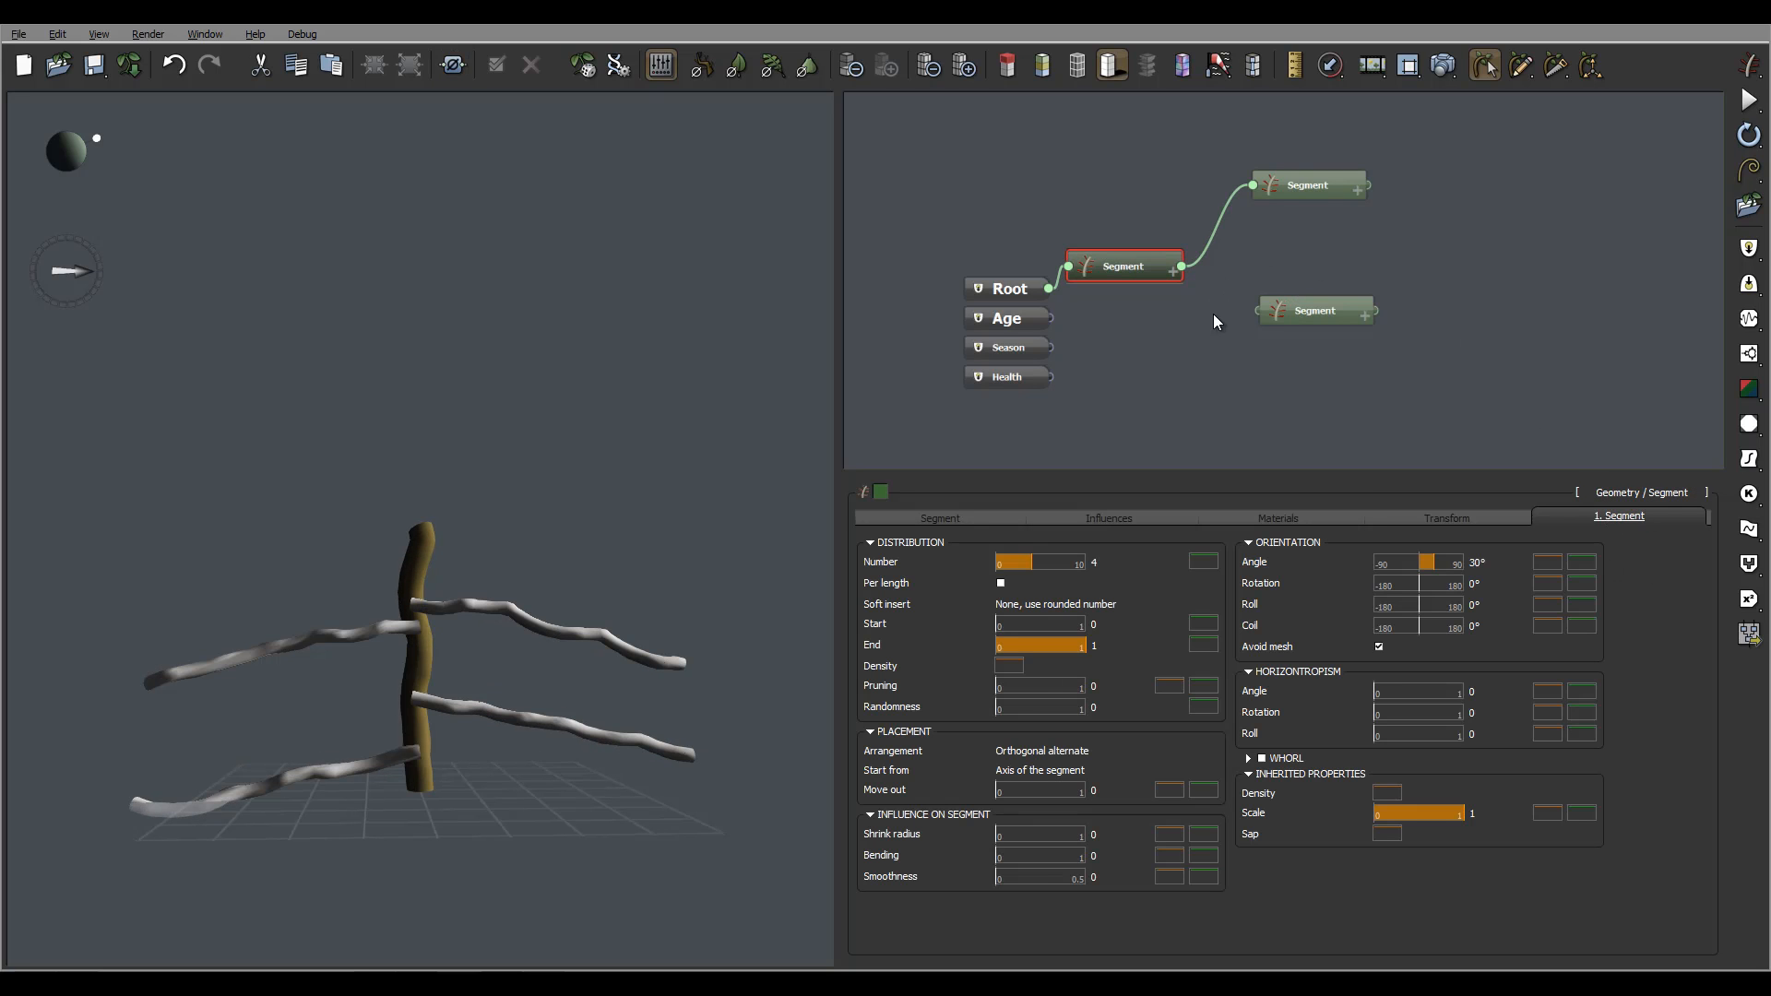
left_click(1314, 312)
left_click(1181, 266)
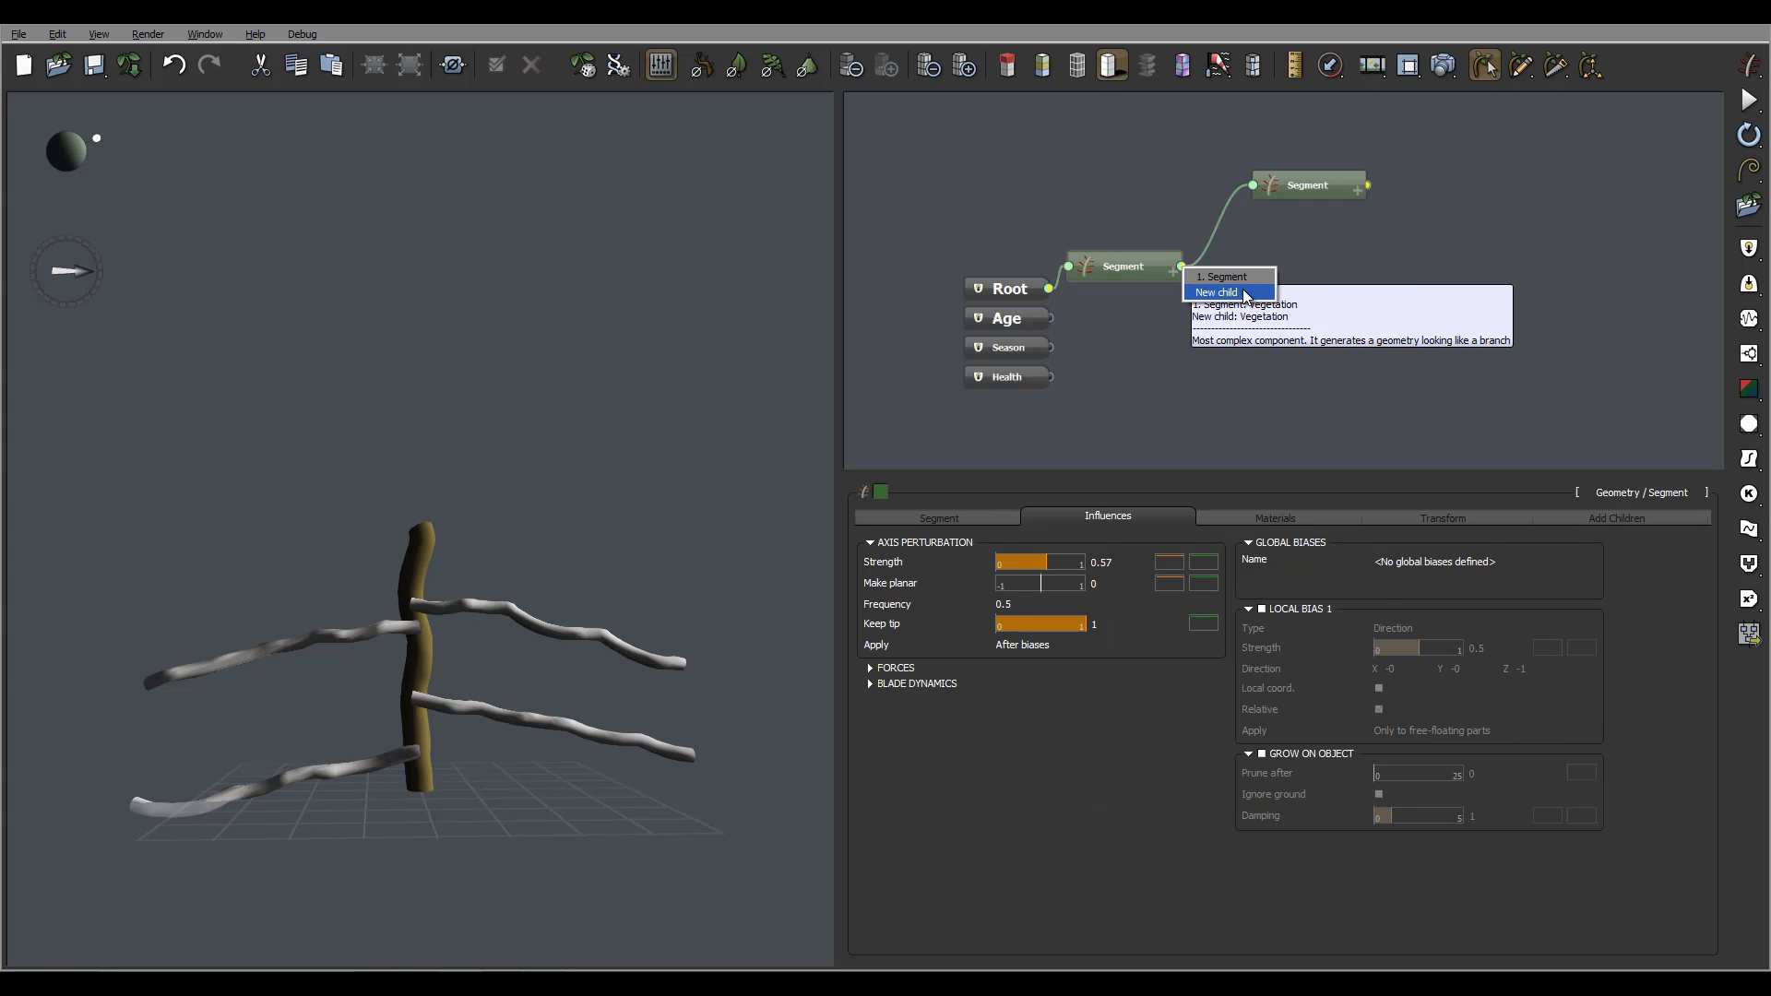
left_click(1218, 293)
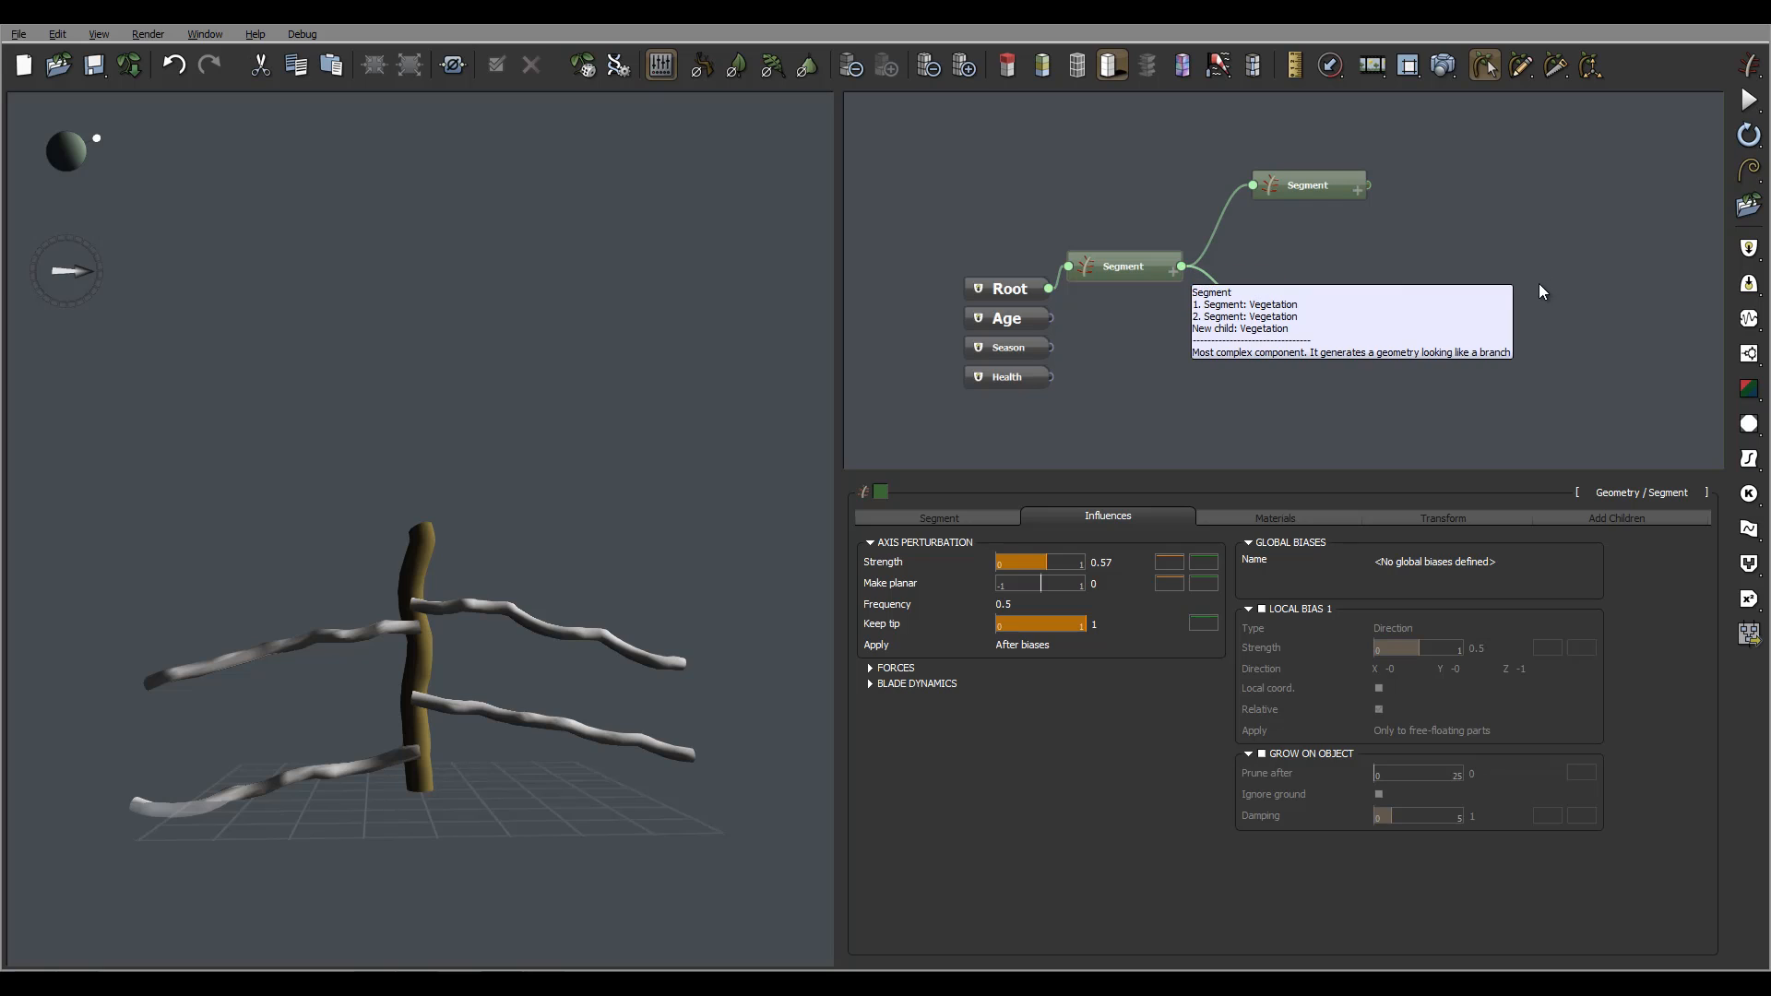
left_click(1140, 267)
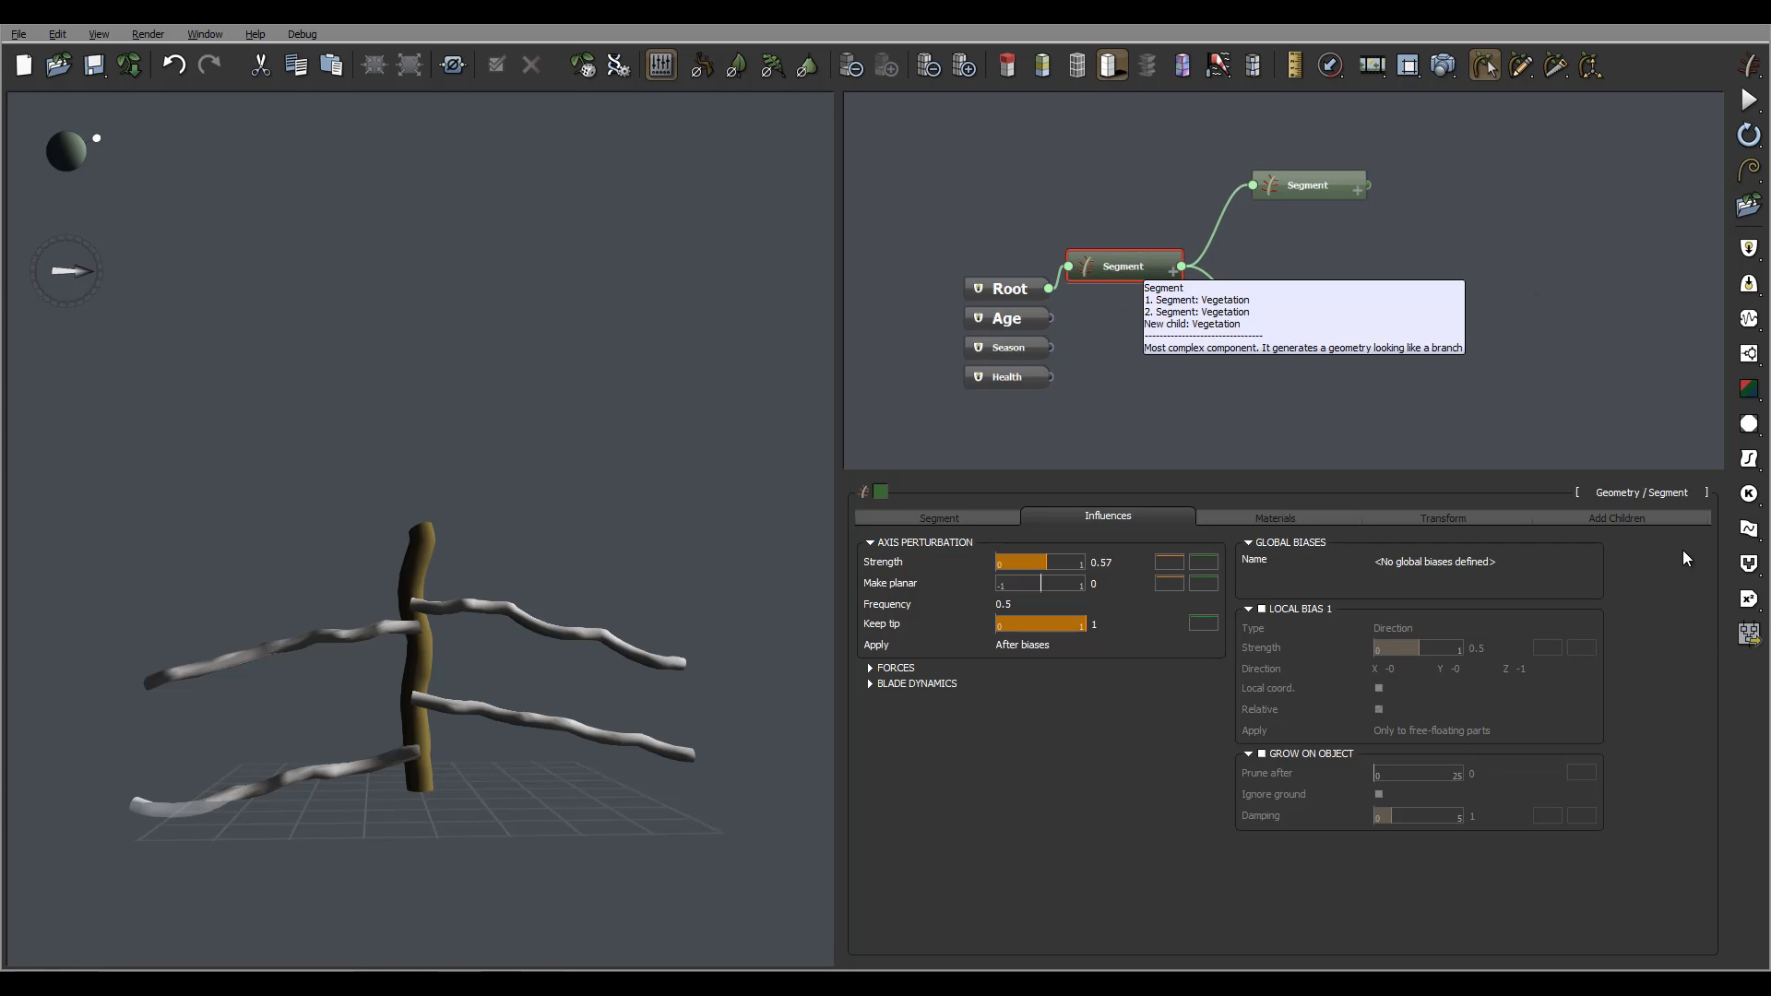
left_click(1604, 517)
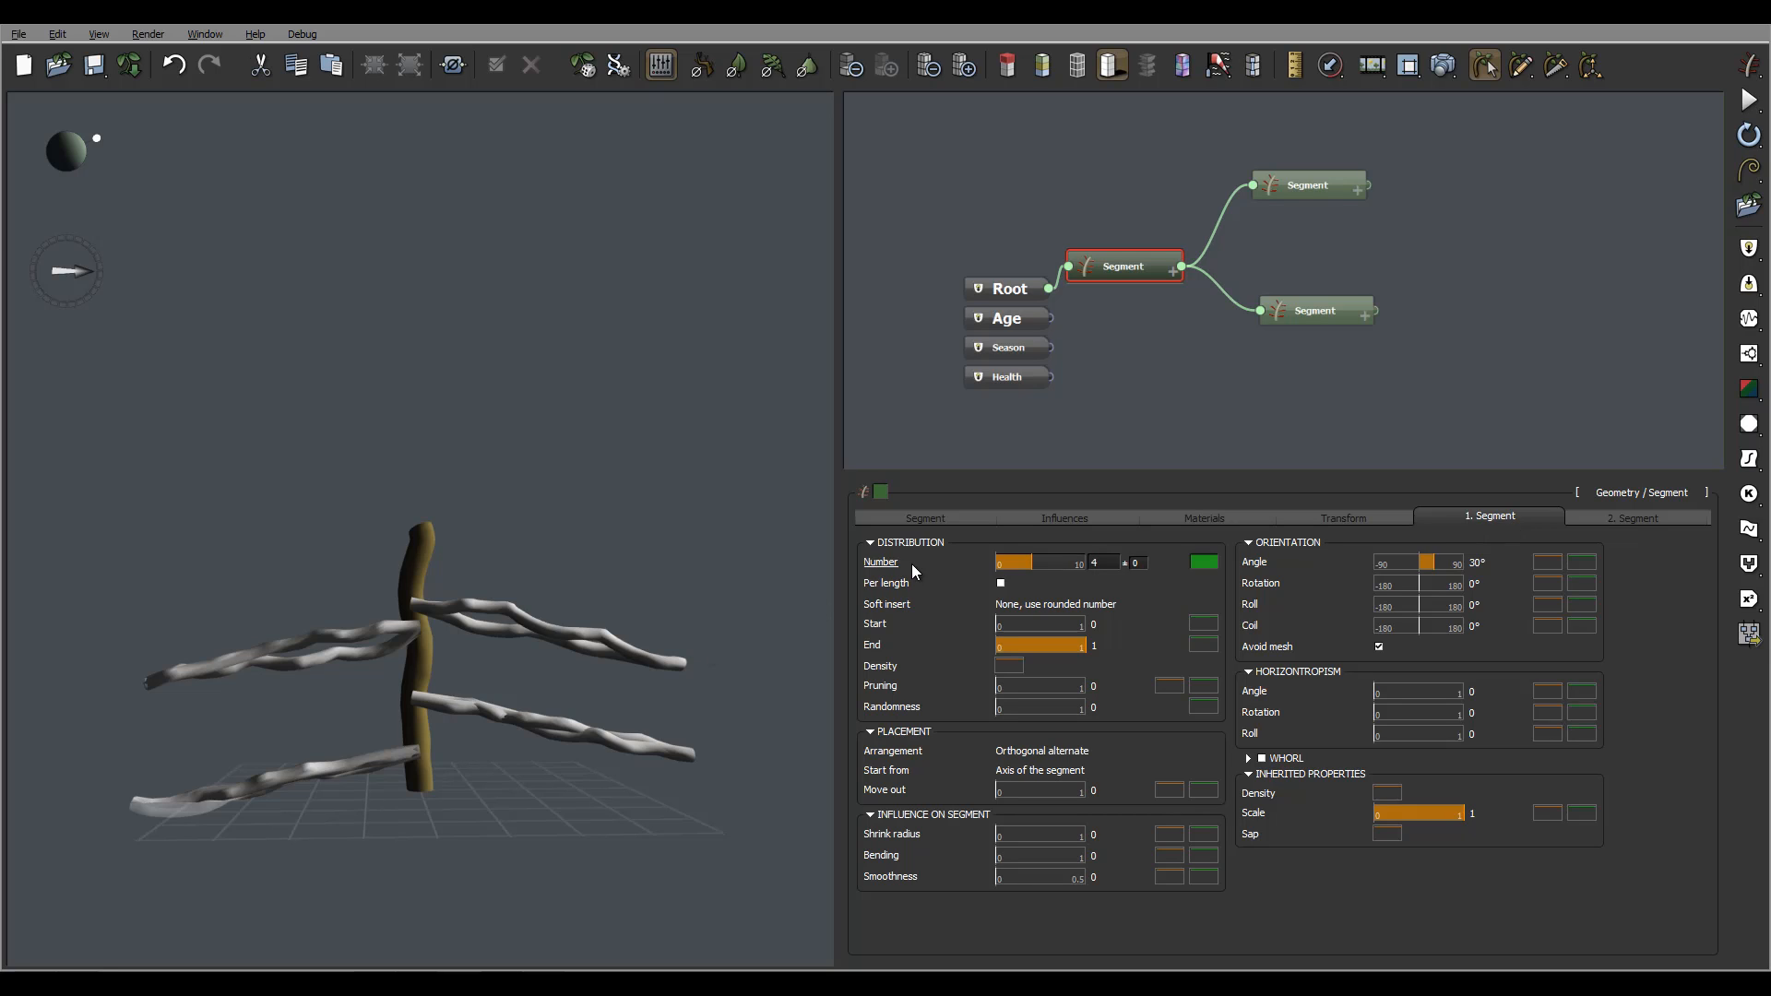
Delete the duplicate child Segment and set the trunk's number of branches for the first child to 8.
left_click(1332, 304)
key("Delete")
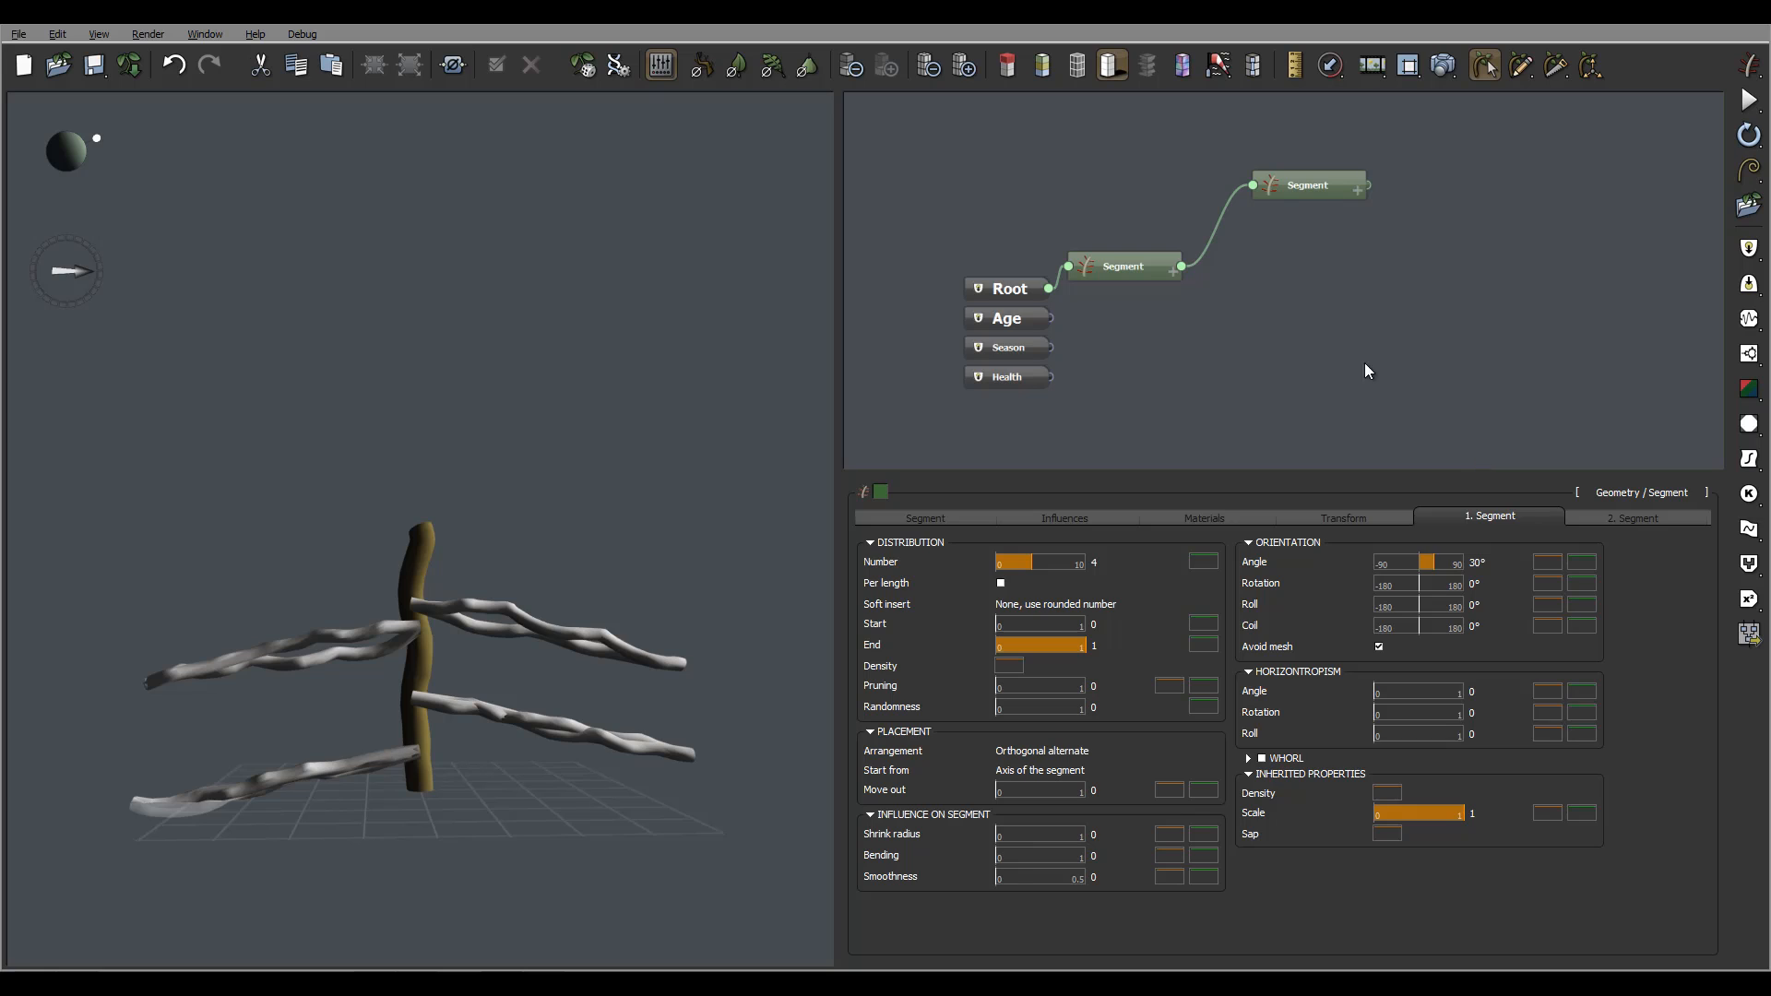
left_click(1142, 258)
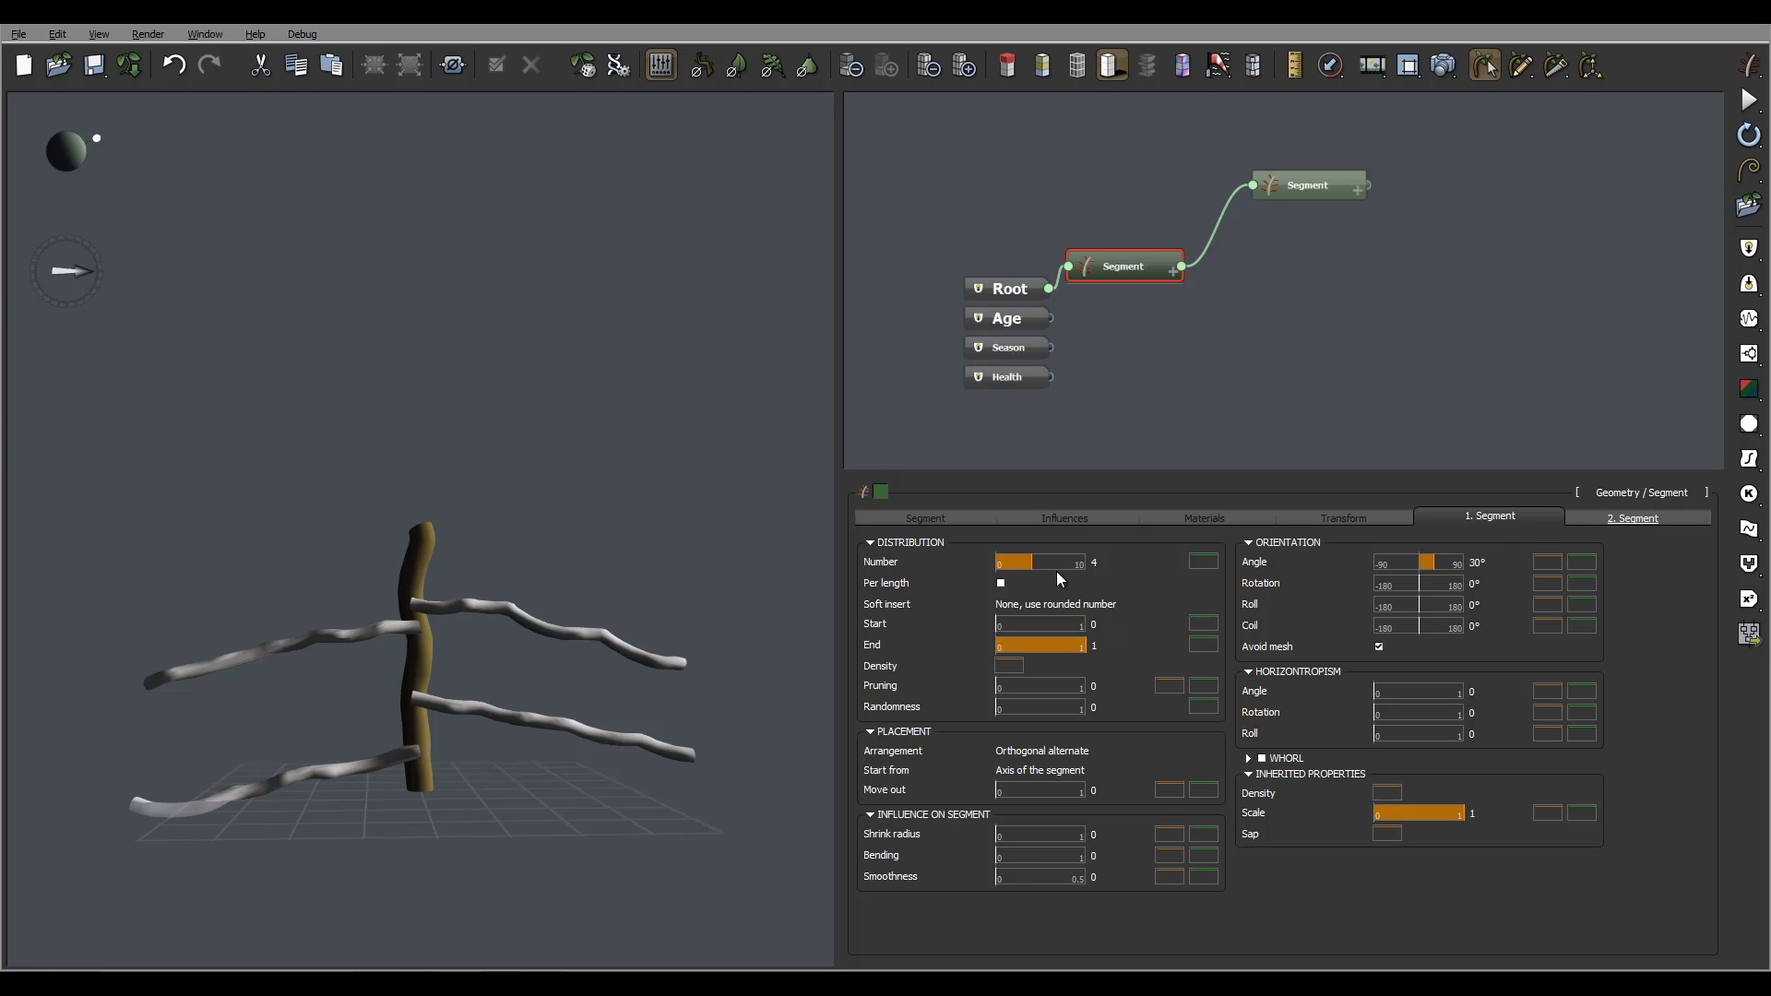
left_click(1094, 562)
double_click(1106, 562)
type("8")
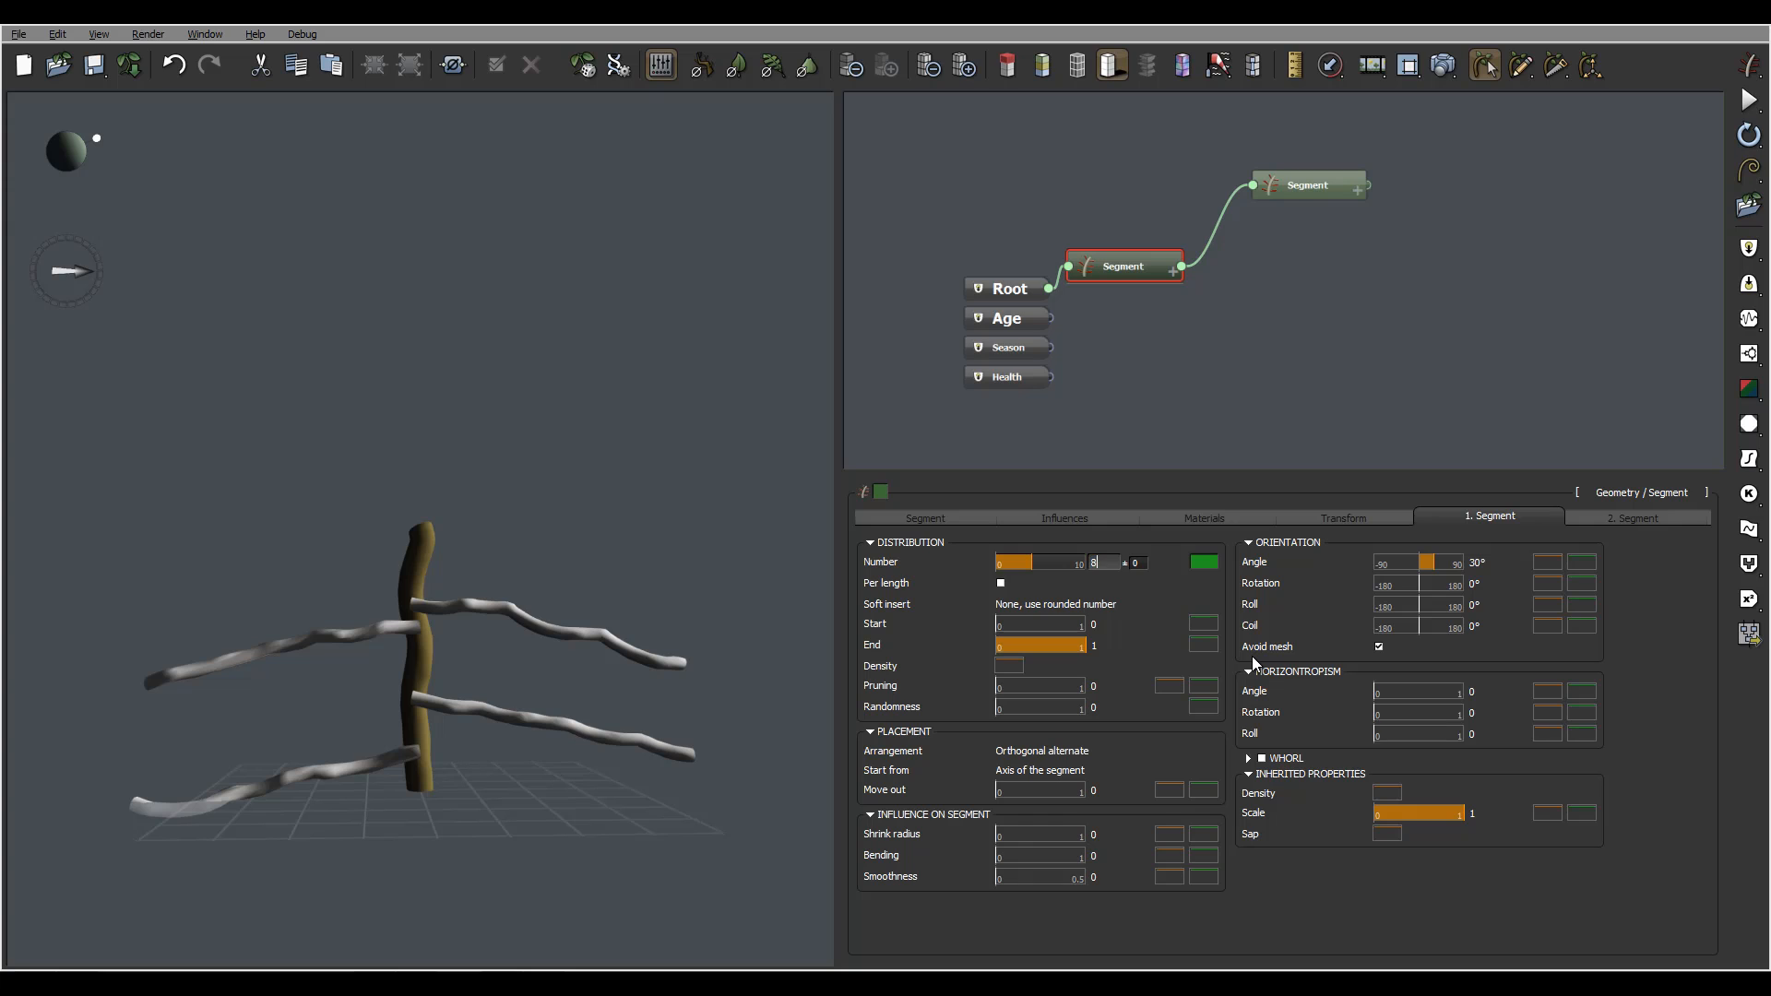
key("Return")
left_click_drag(489, 567, 775, 598)
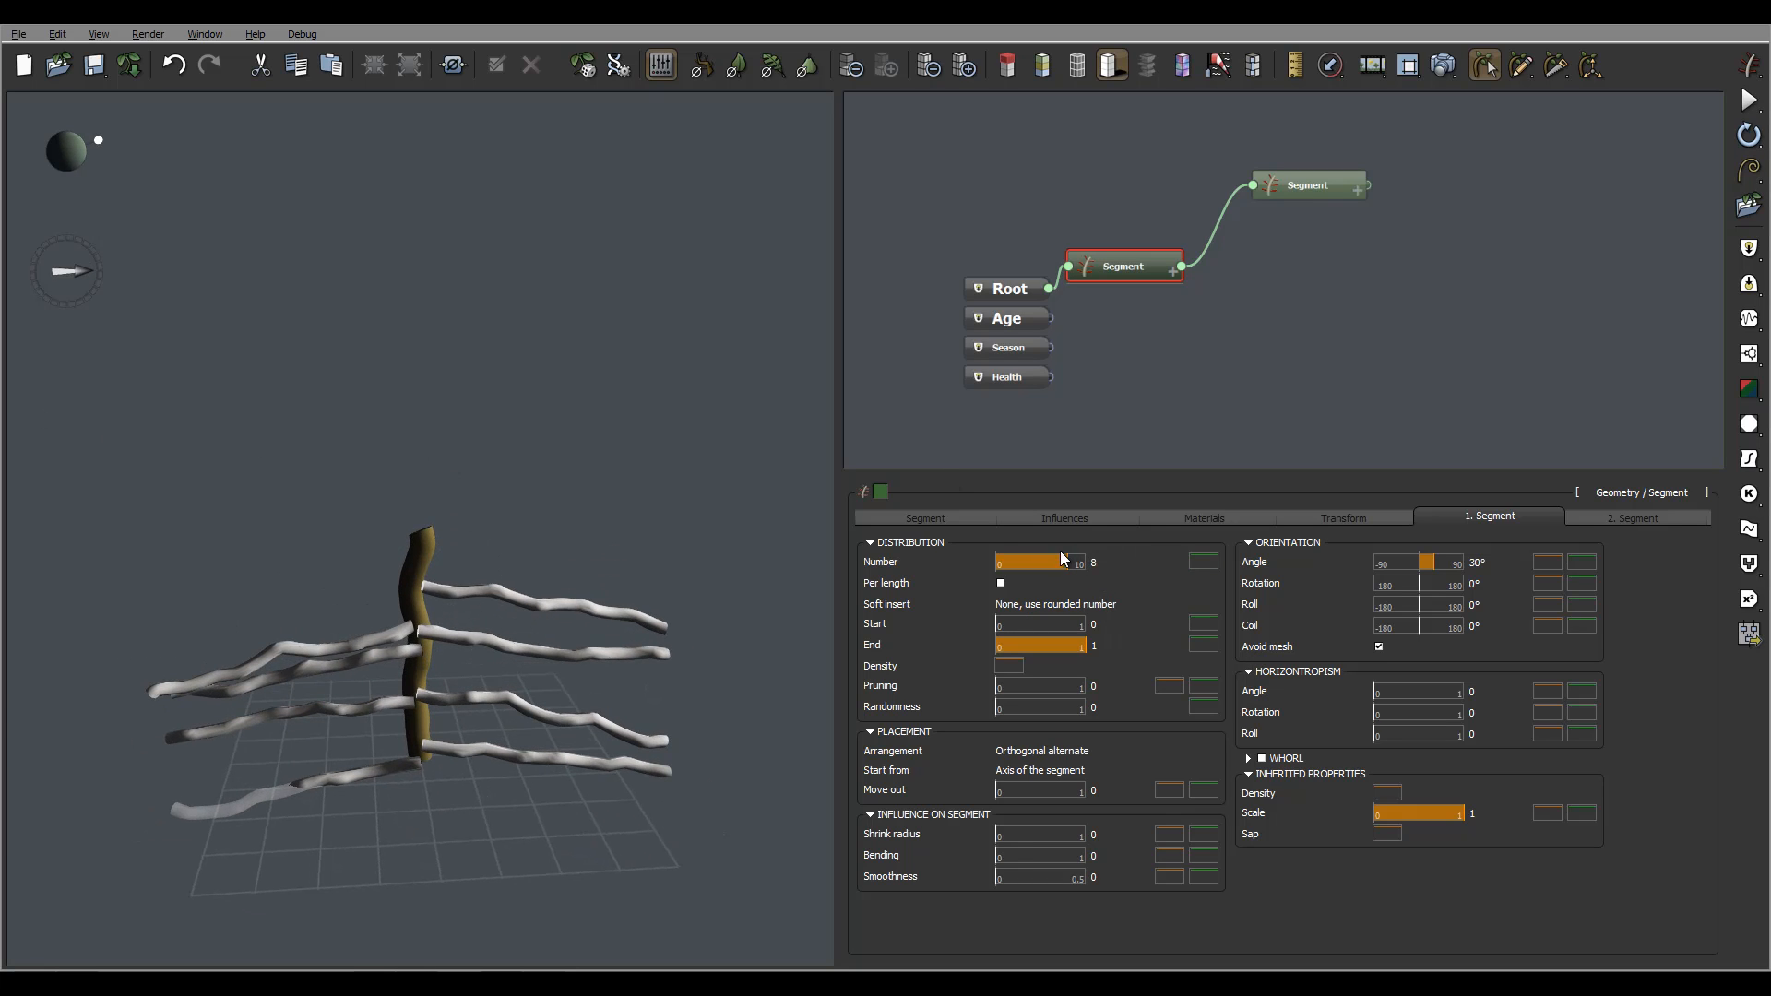
Set the child Segment's X offset and its axis perturbation strength to 0.
left_click(1320, 180)
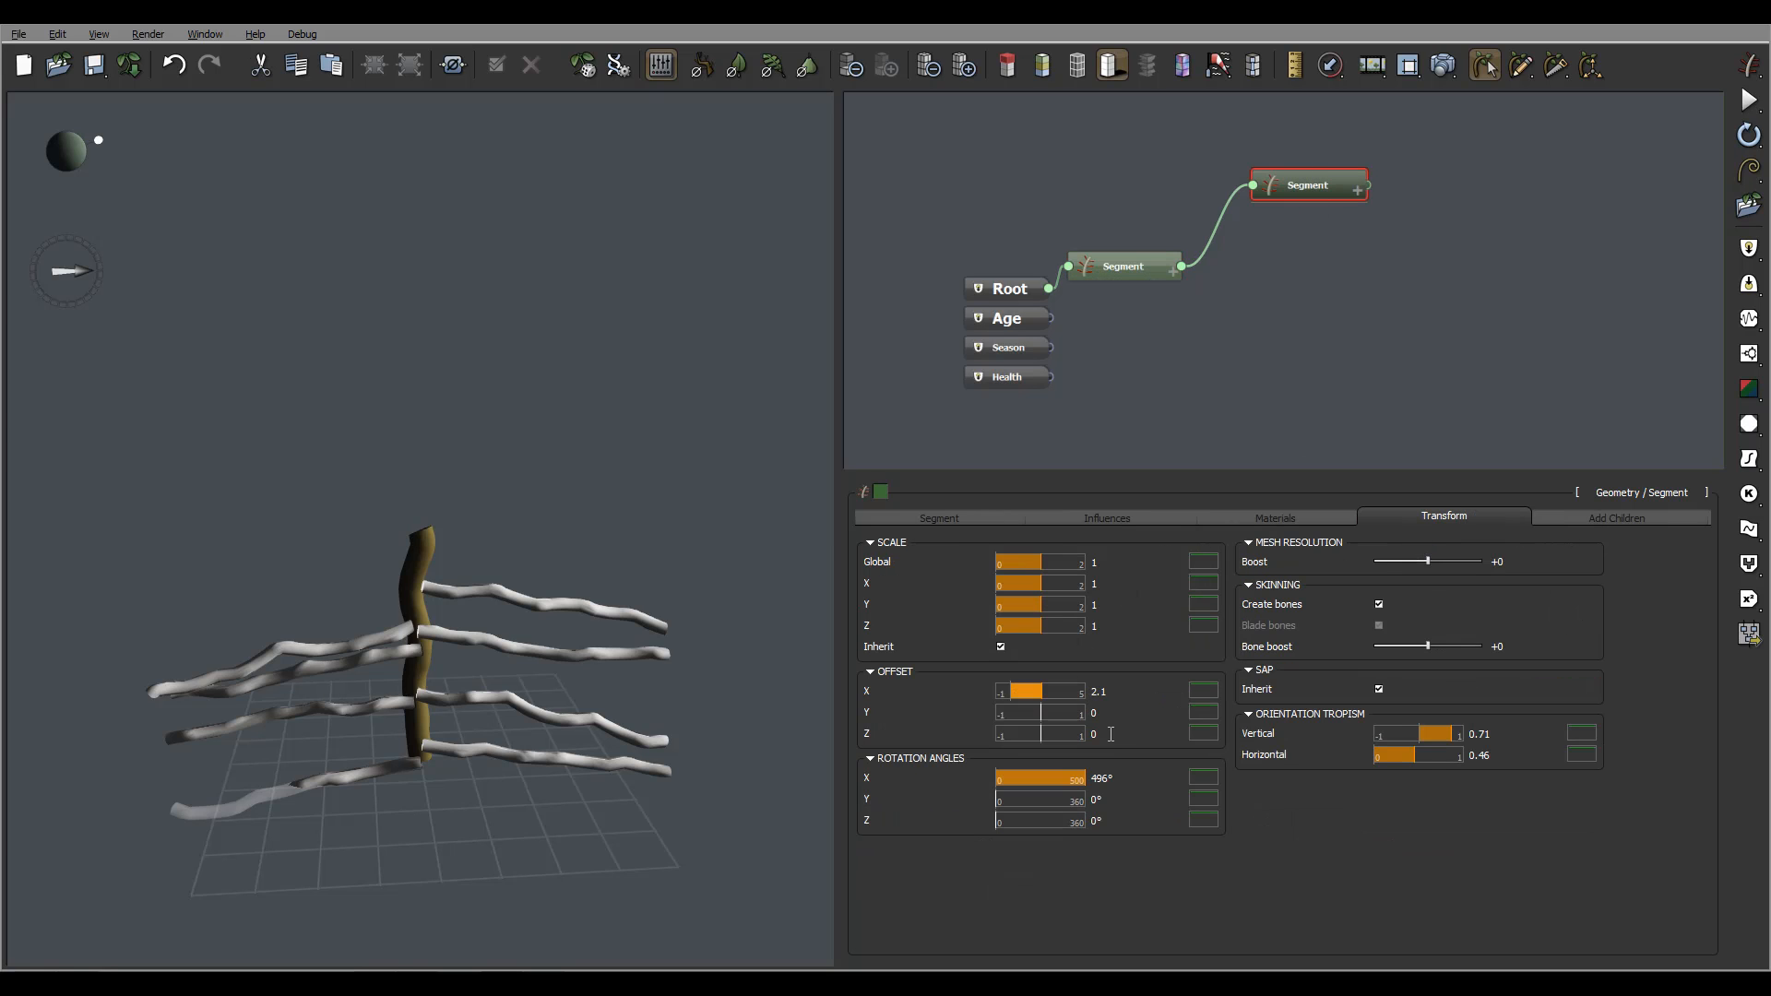
left_click(1111, 689)
double_click(1111, 690)
type("0")
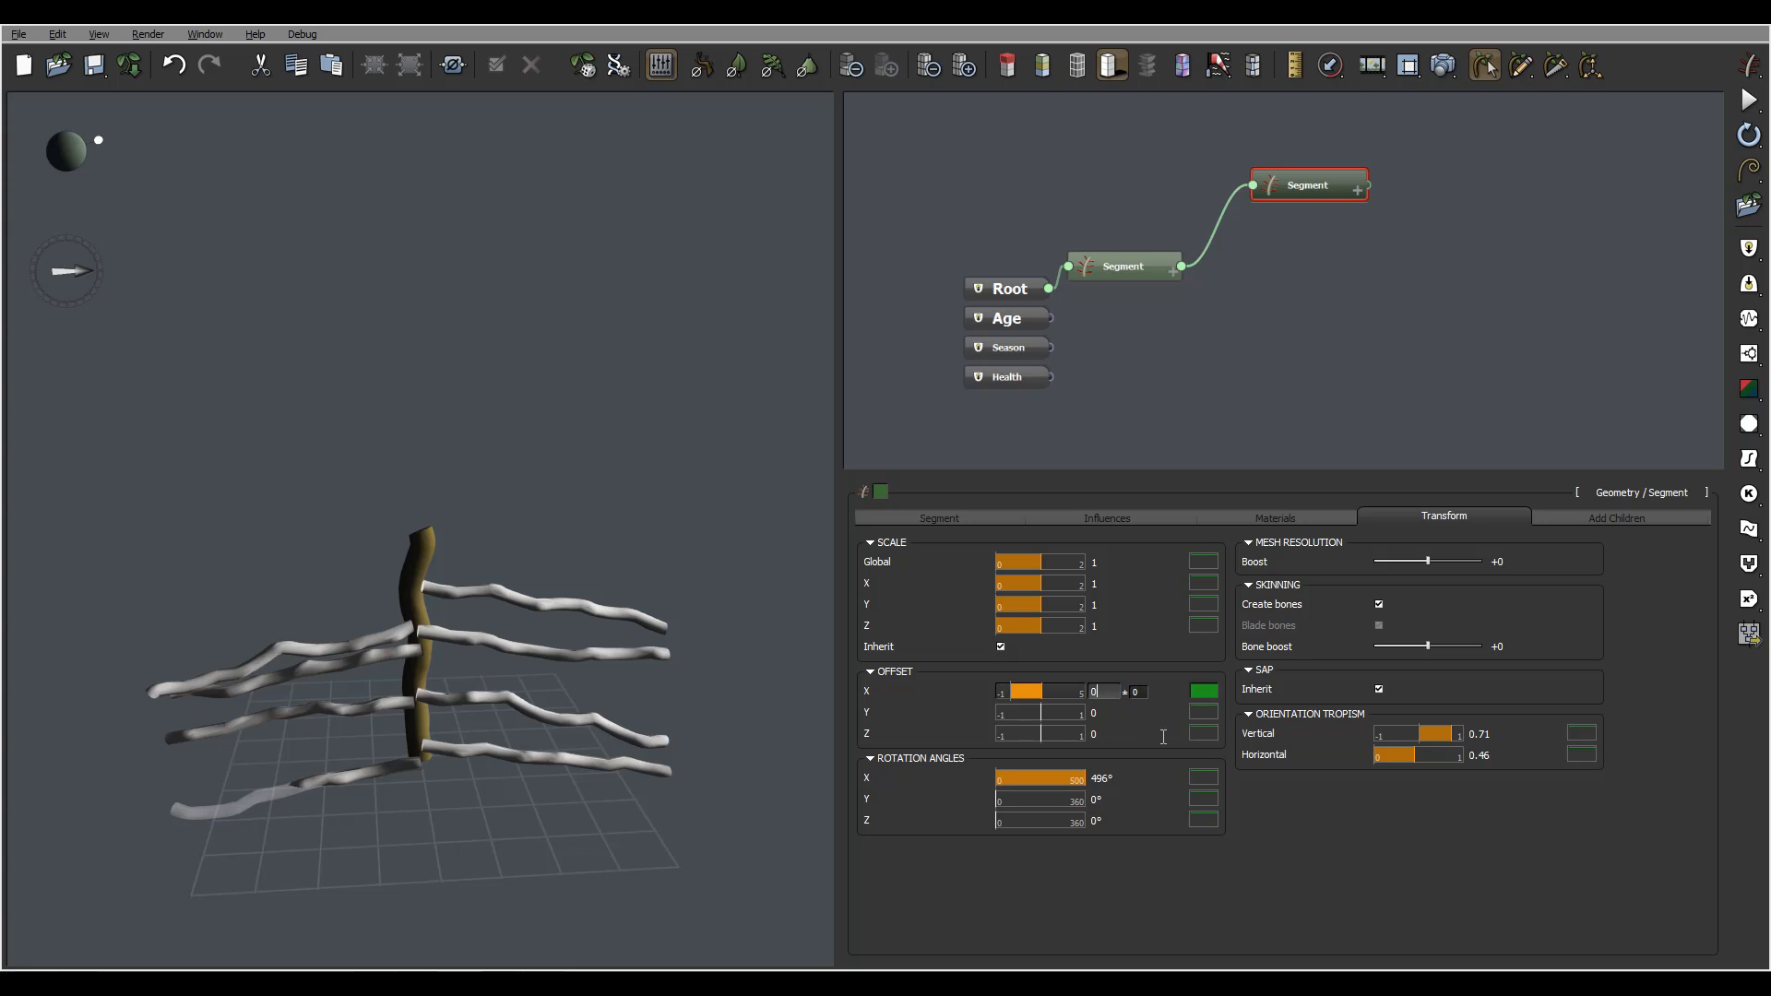
key("Return")
left_click(1110, 519)
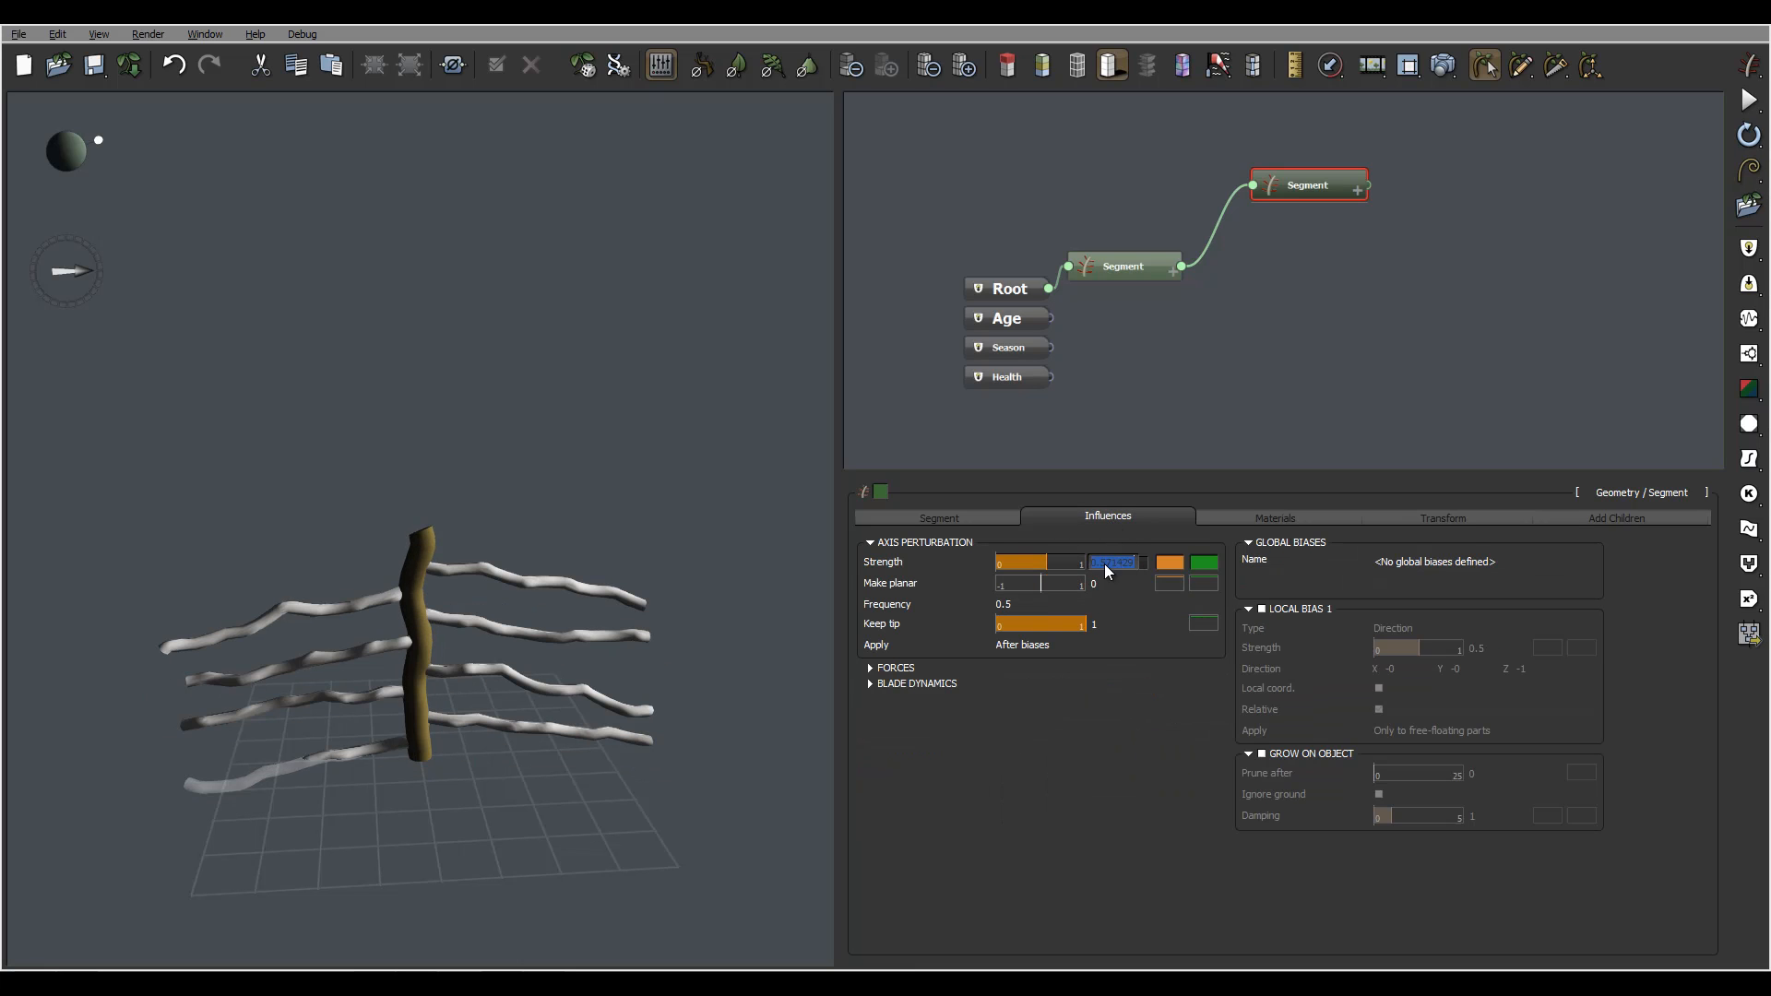
key("Return")
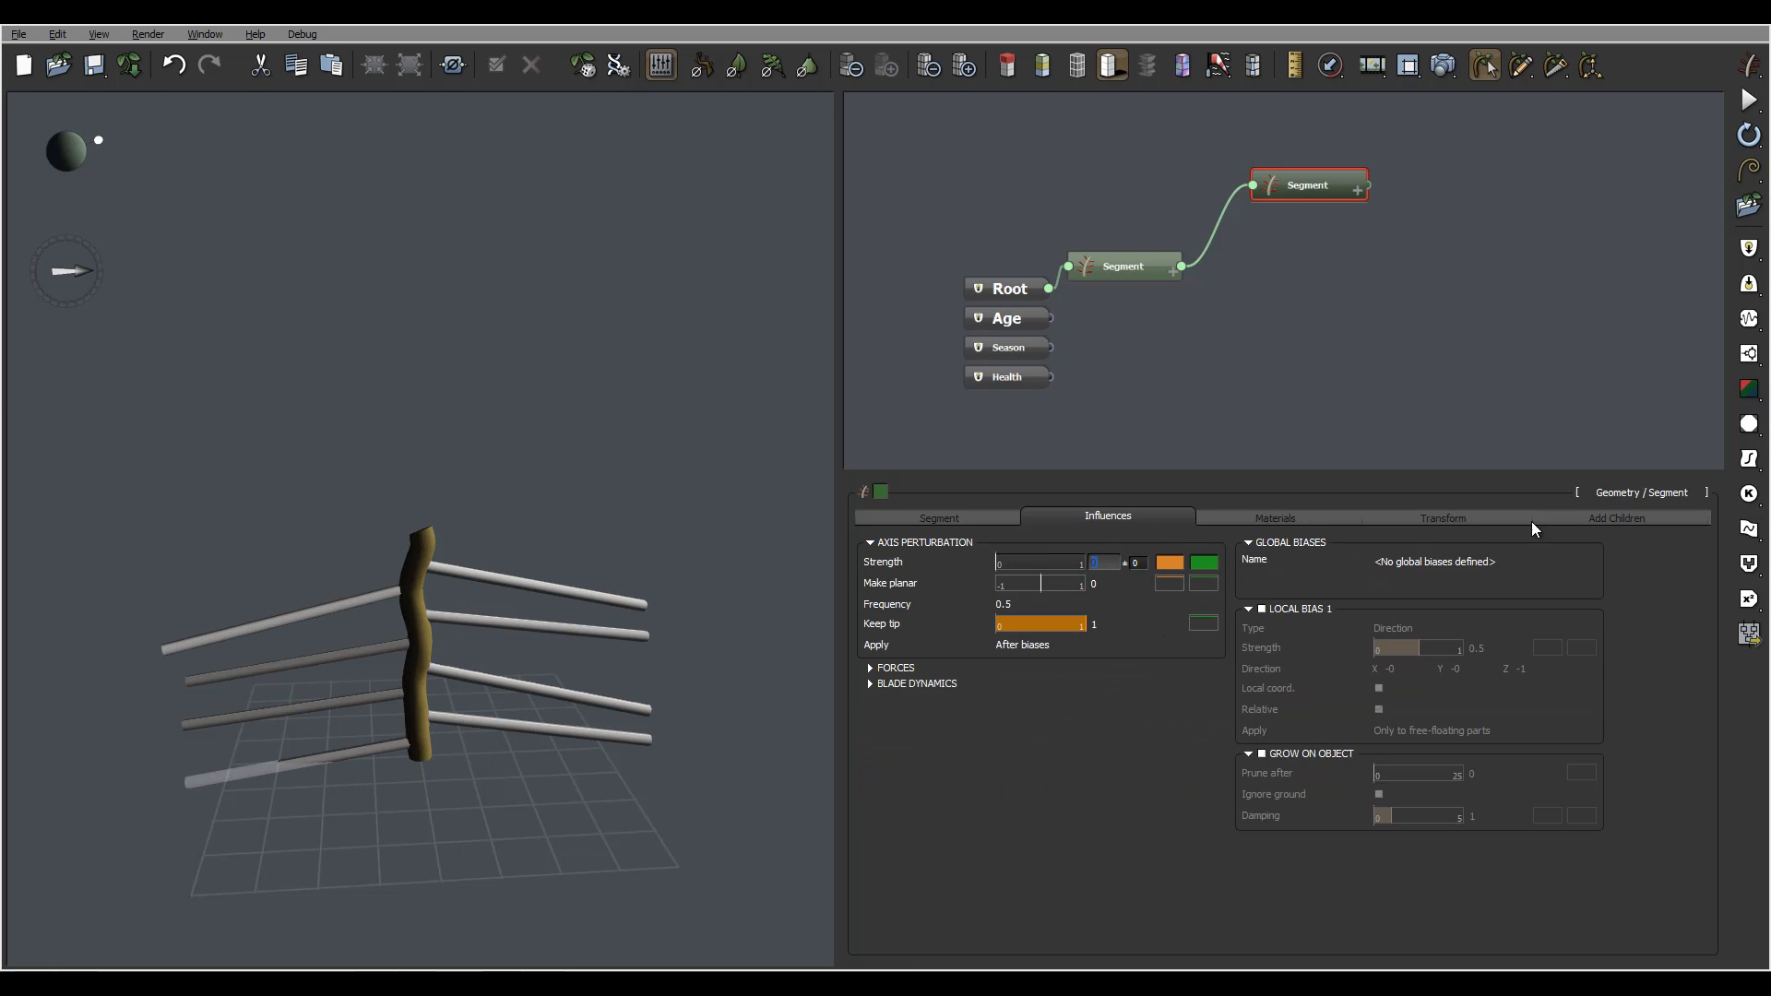
Set the child Segment's X rotation angle to 0°.
left_click(1272, 518)
left_click(1446, 516)
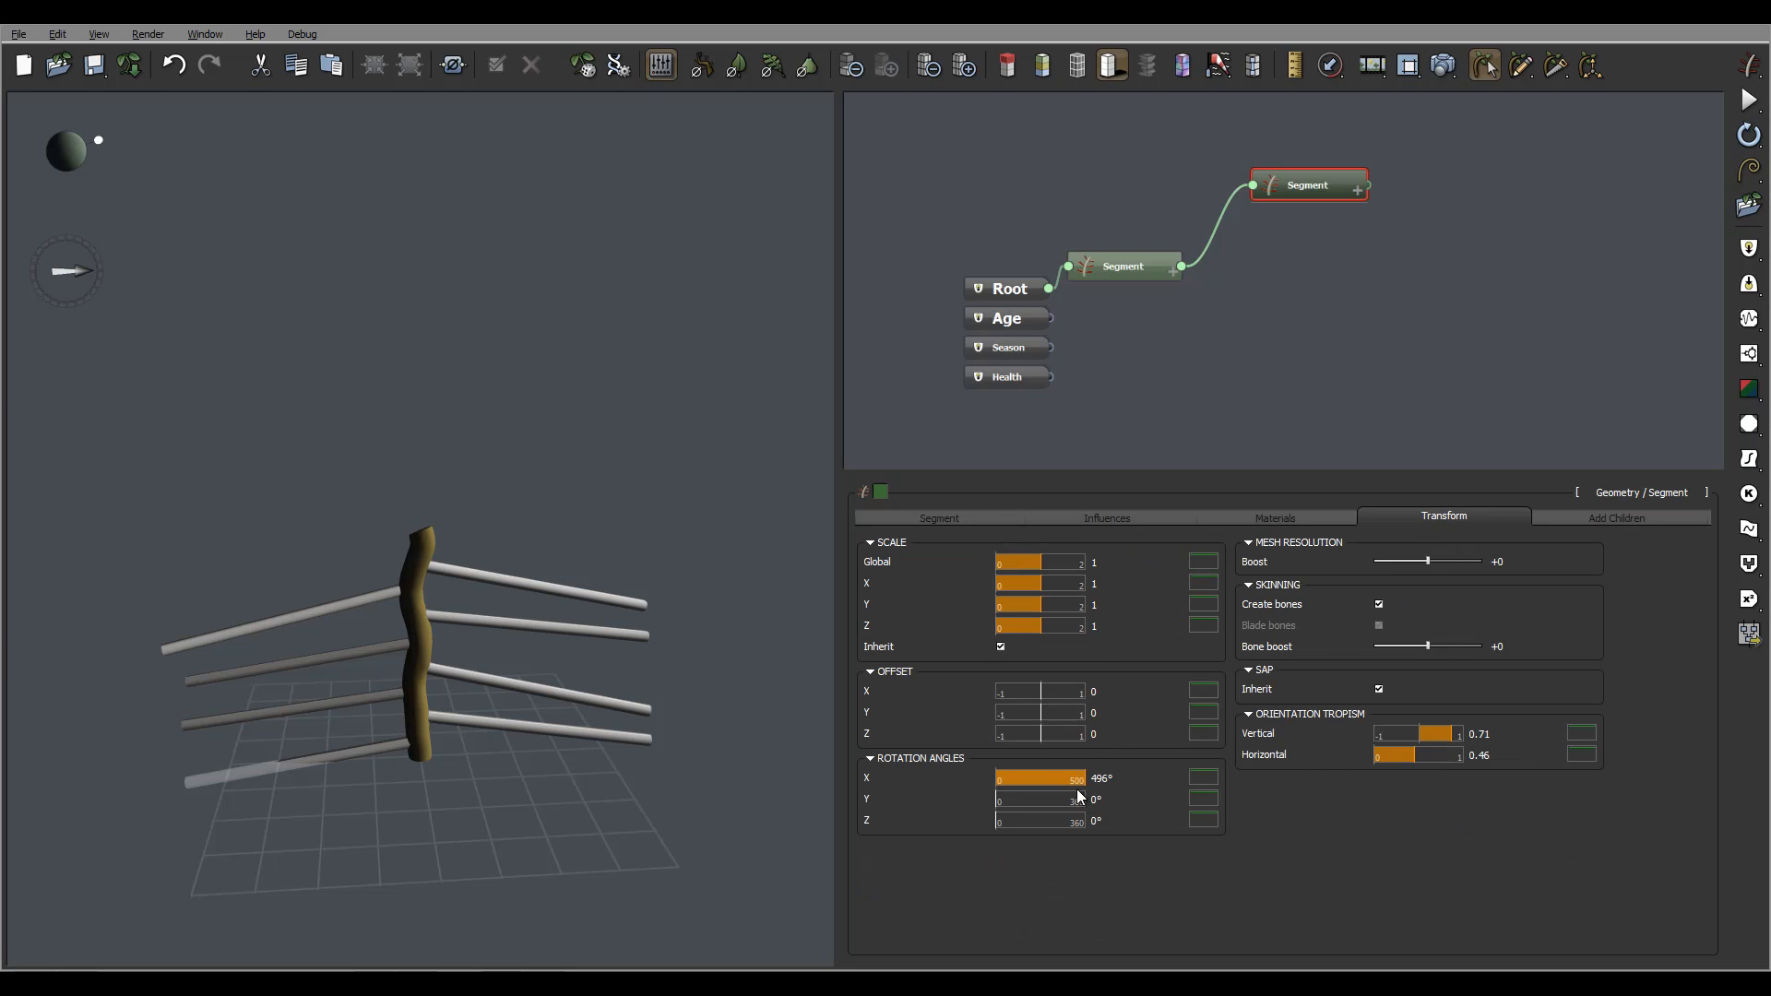
left_click(1105, 777)
type("0")
key("Return")
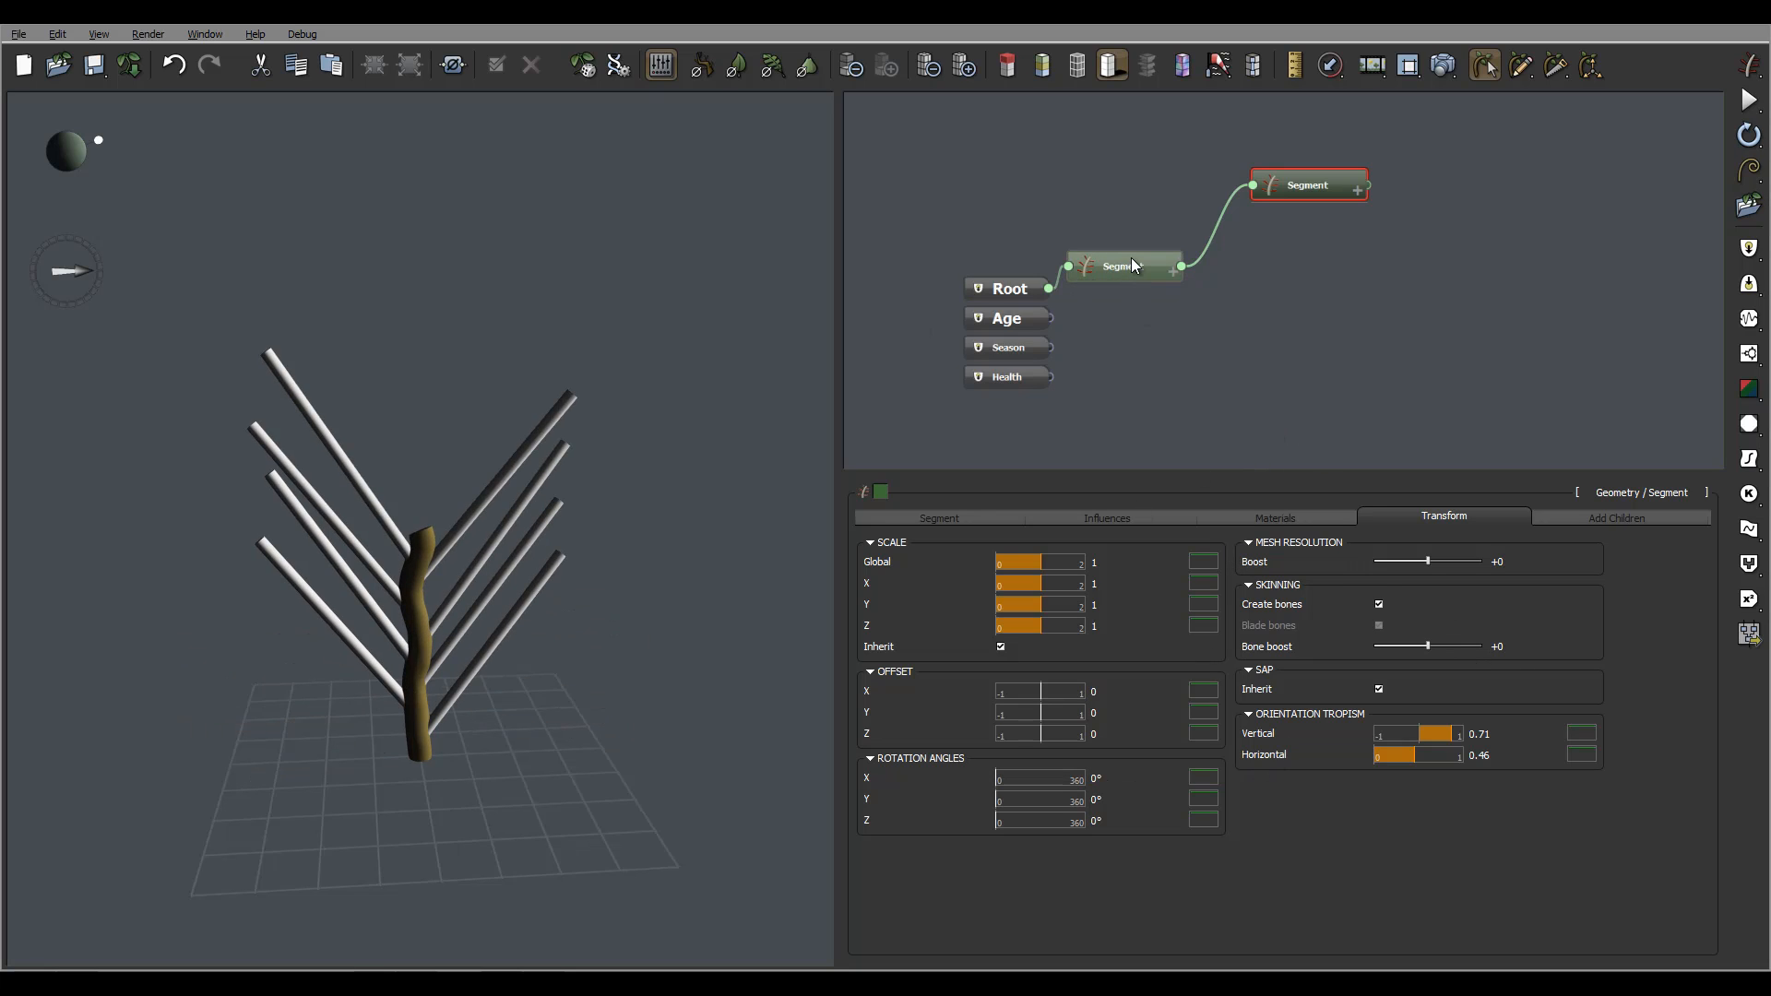
Set the trunk Segment's axis perturbation strength, flexibility and wind to 0.
left_click(1131, 261)
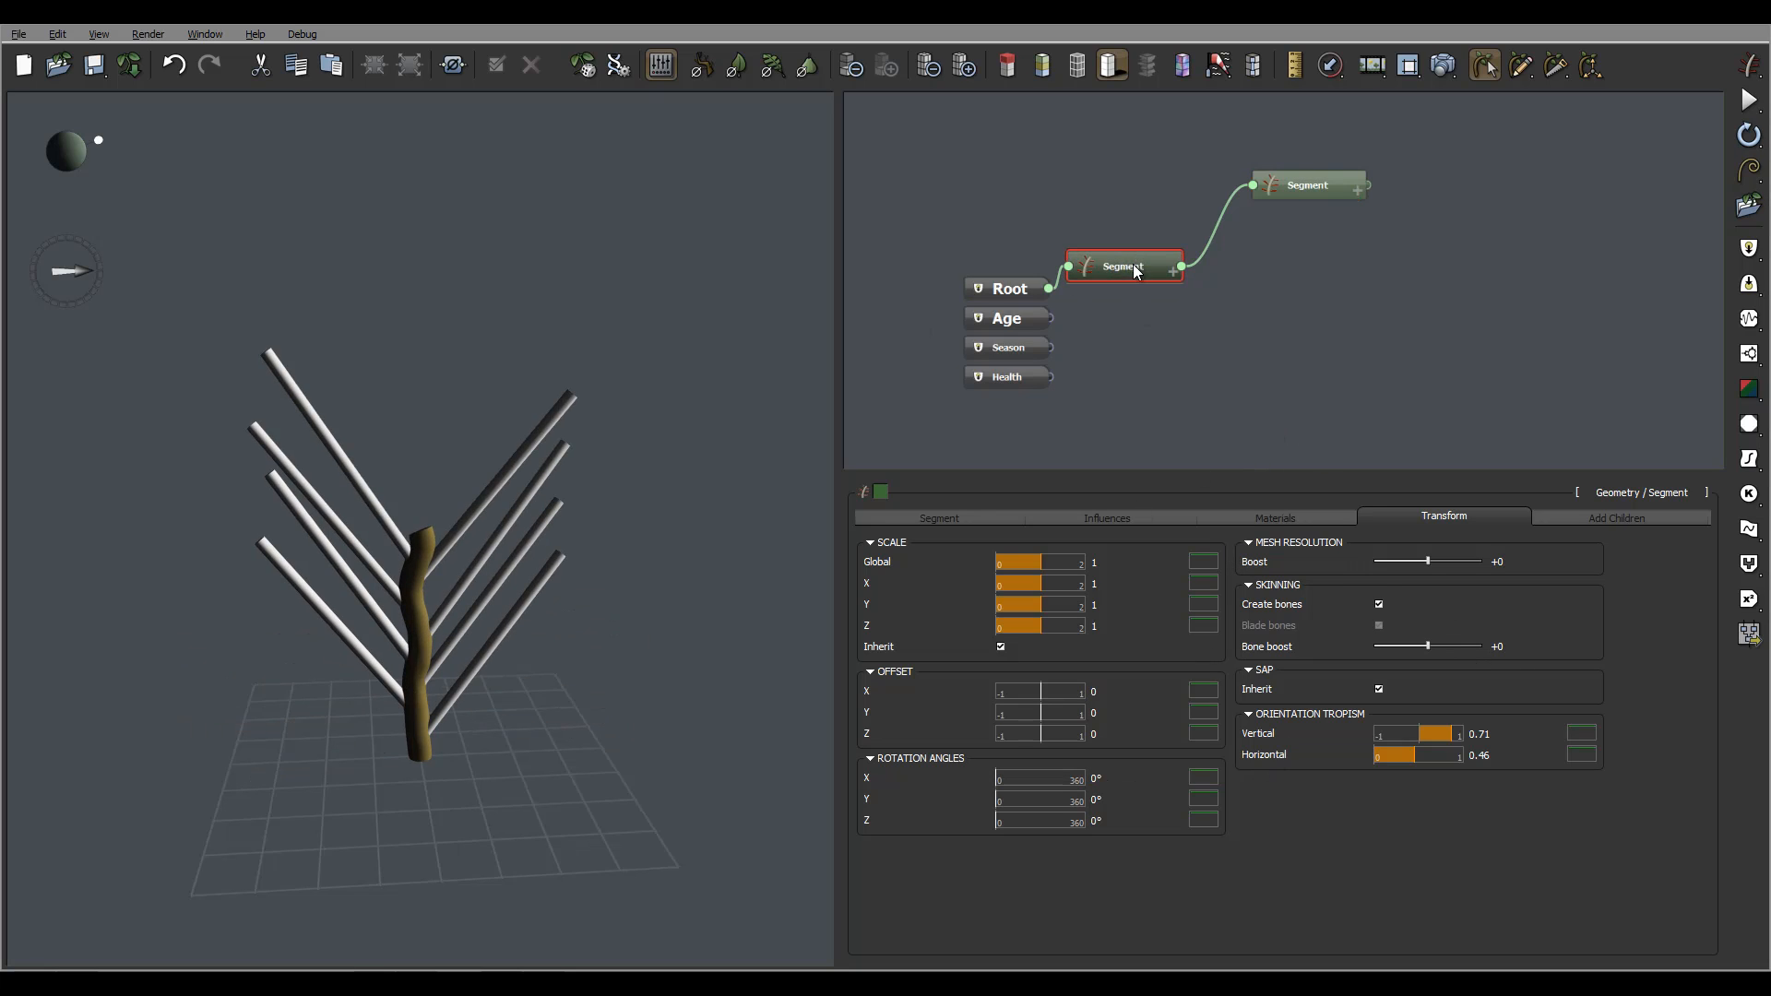
left_click(1065, 518)
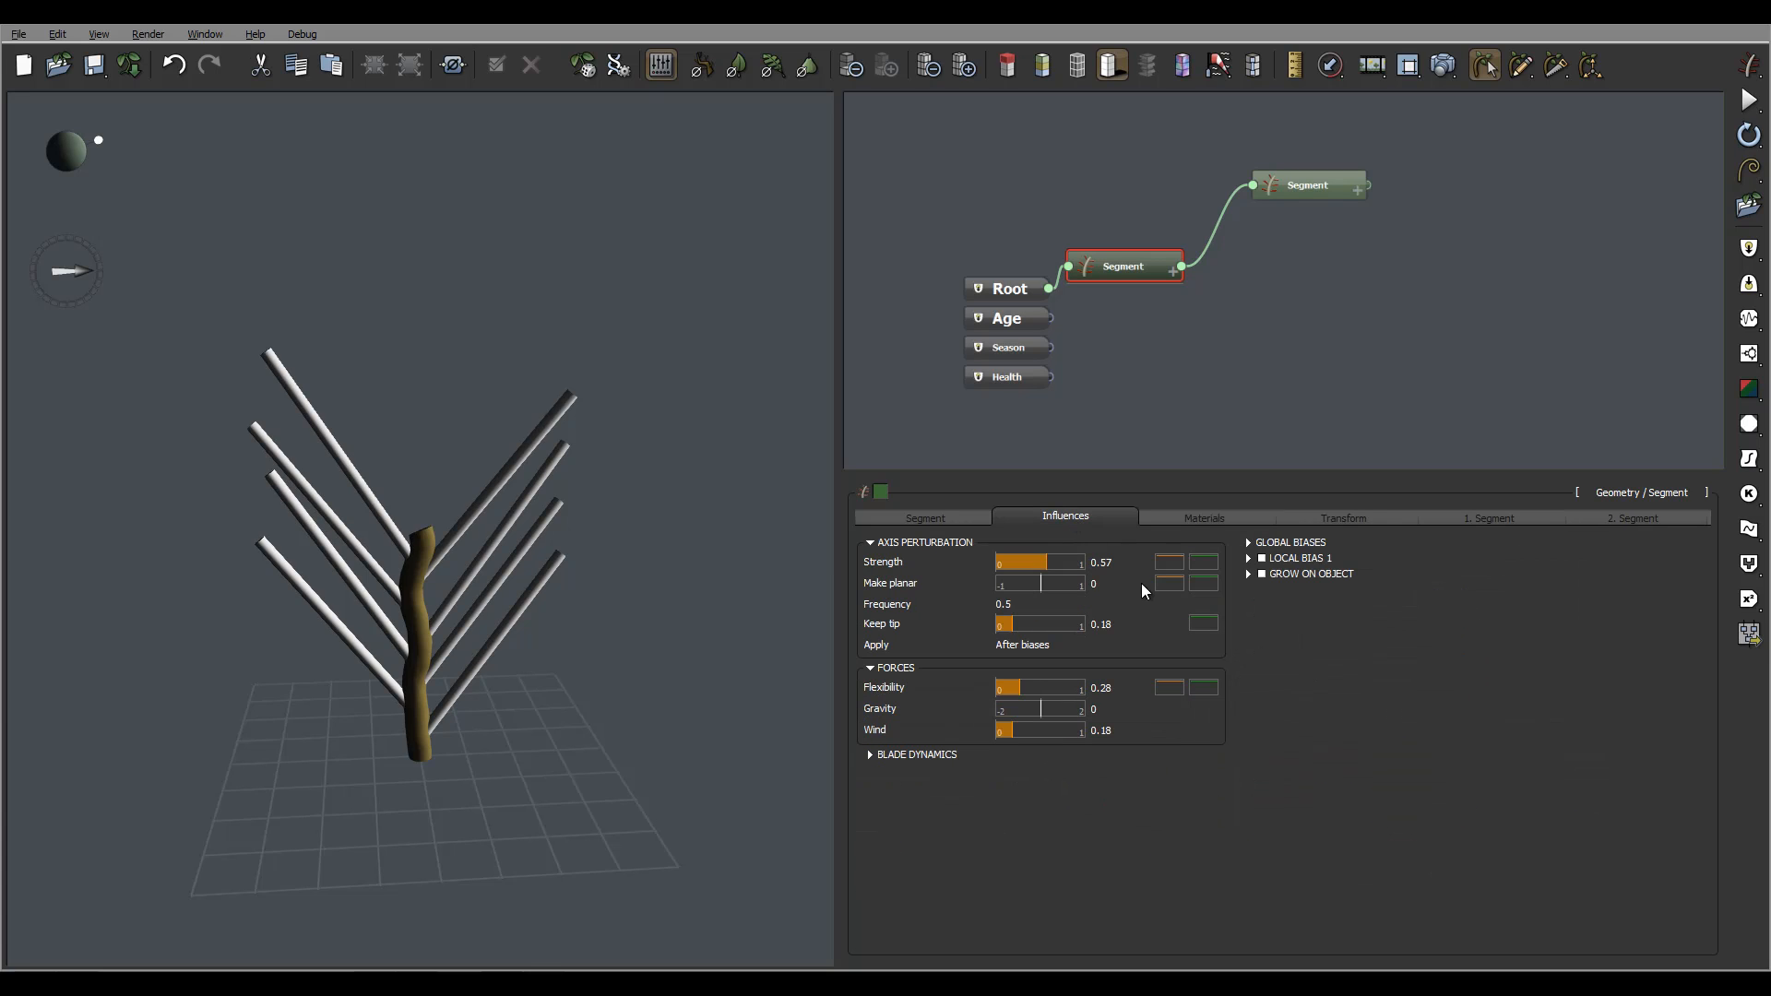
left_click(1095, 563)
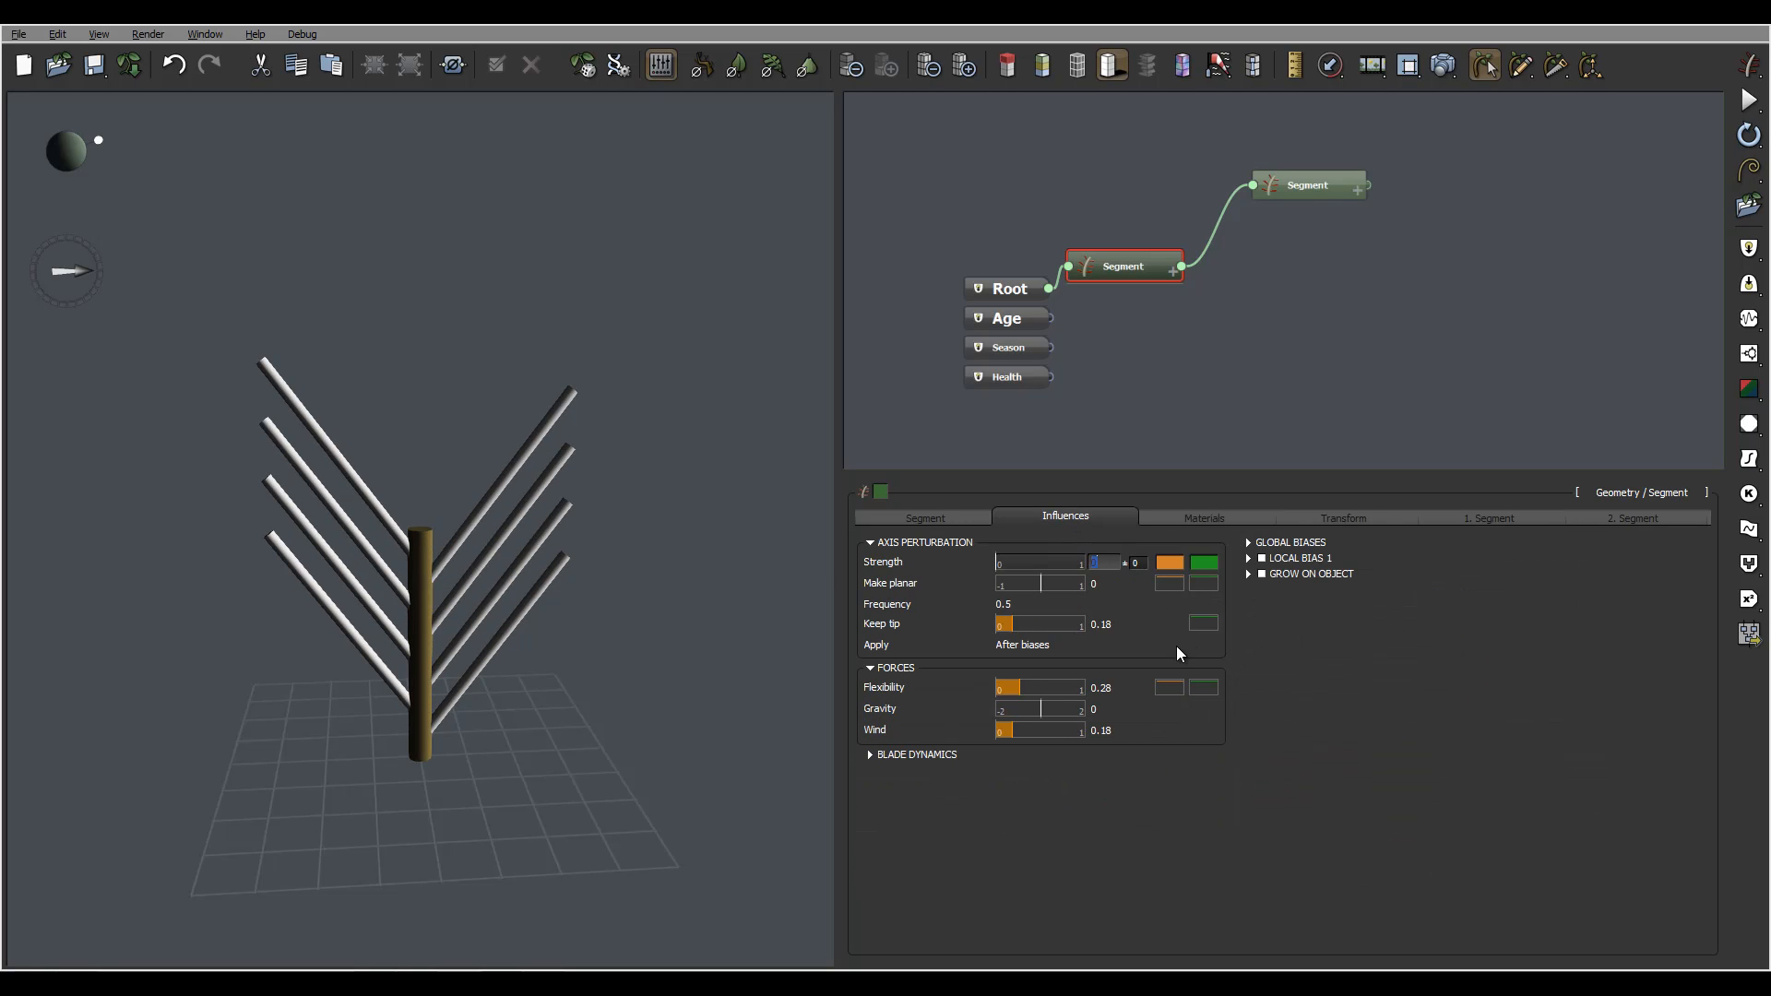
left_click(1100, 688)
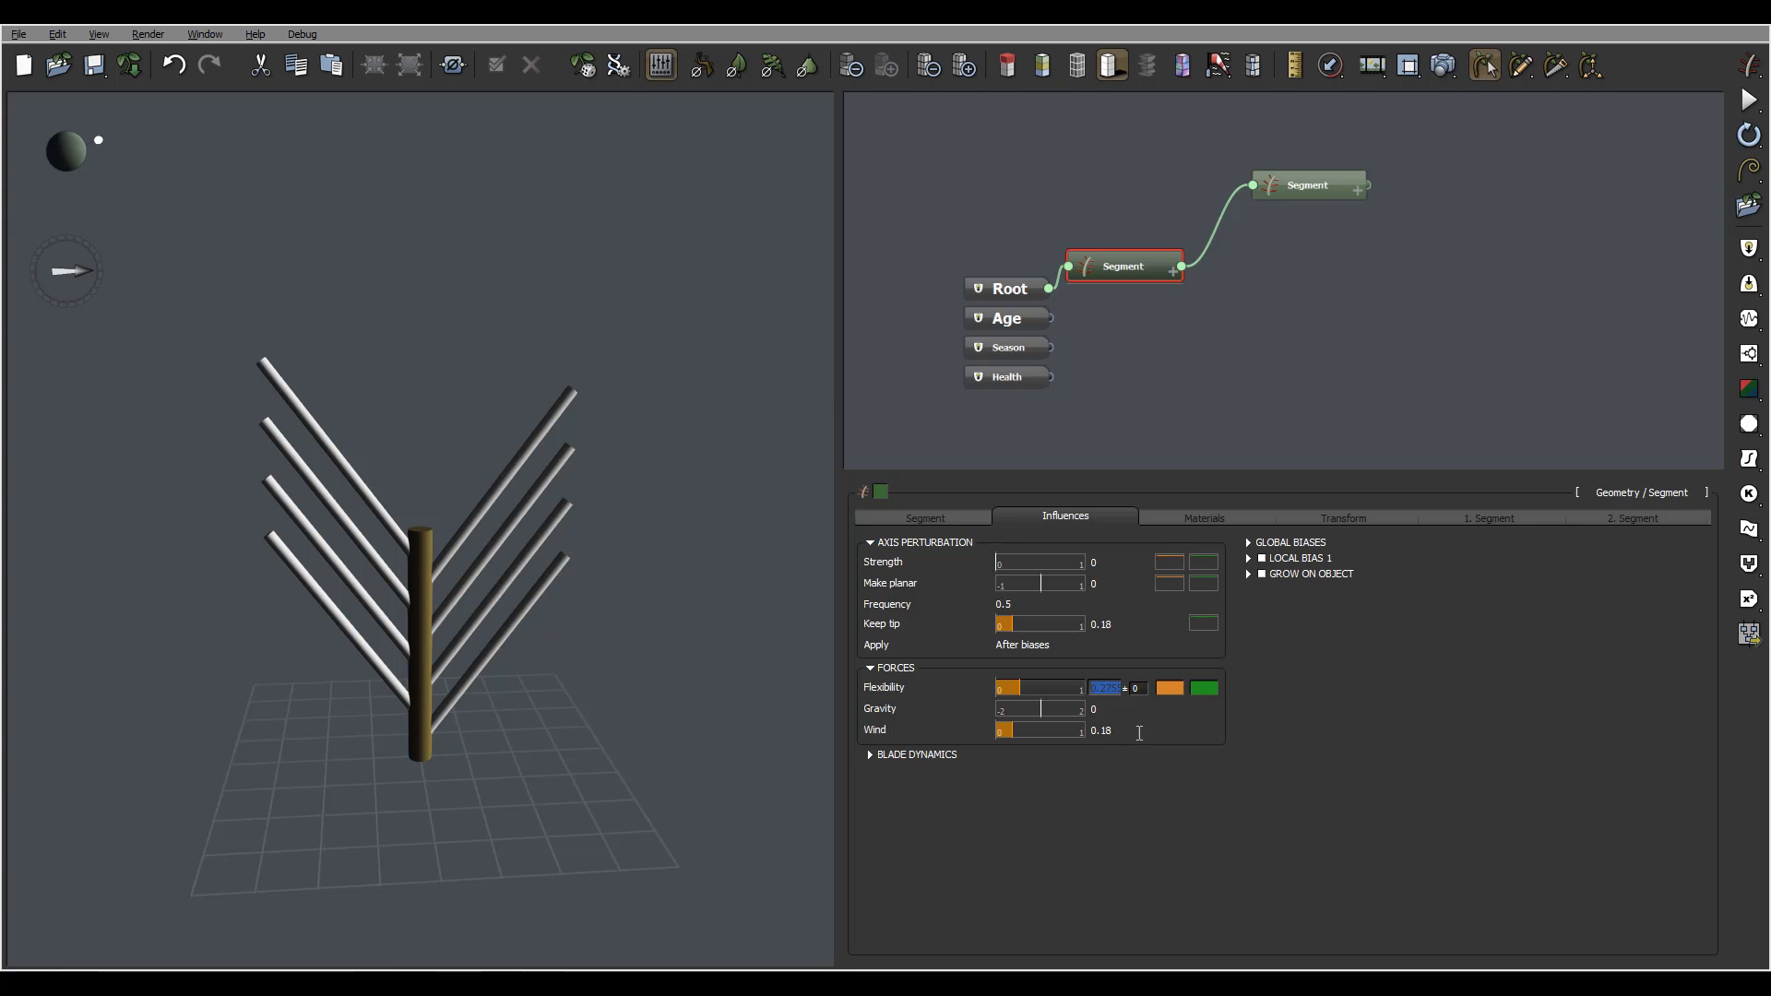
type("0")
left_click(1107, 731)
type("0")
Examine the first child's number, per-length and soft insert distribution options, keeping soft insert at "None, use rounded number".
right_click_drag(619, 382, 607, 333)
right_click_drag(424, 347, 346, 350)
left_click(1492, 519)
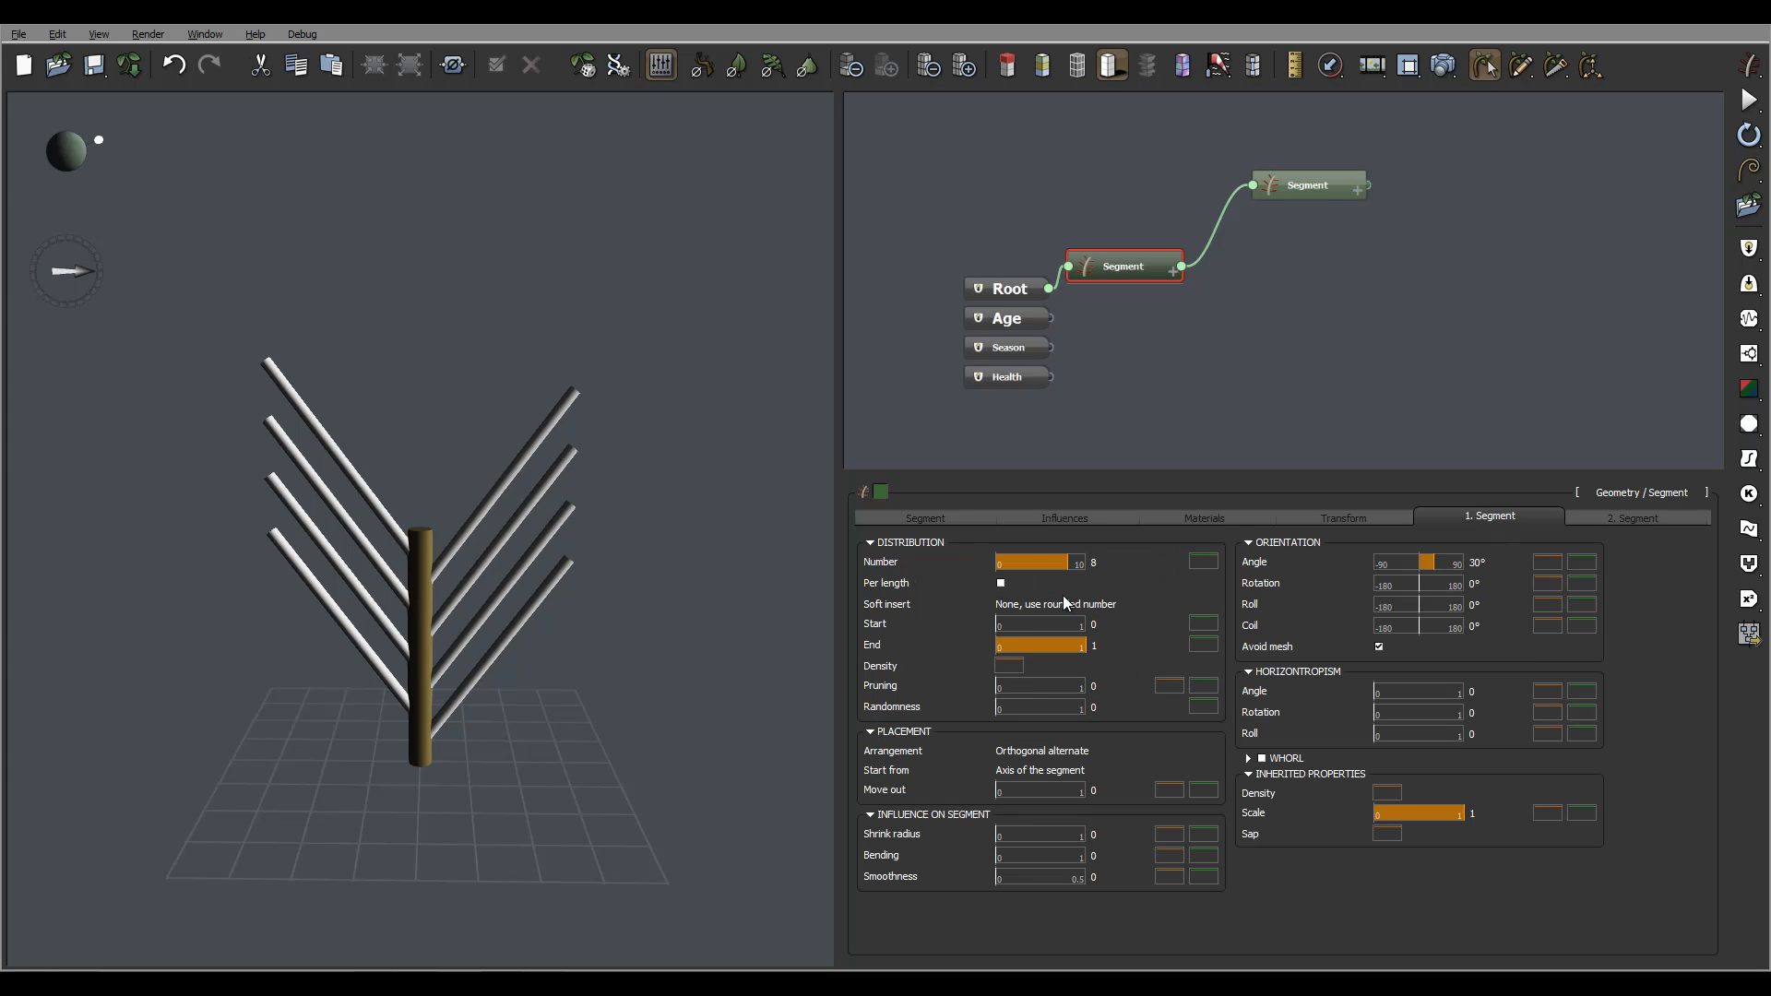
left_click(1023, 560)
right_click_drag(476, 627, 391, 559)
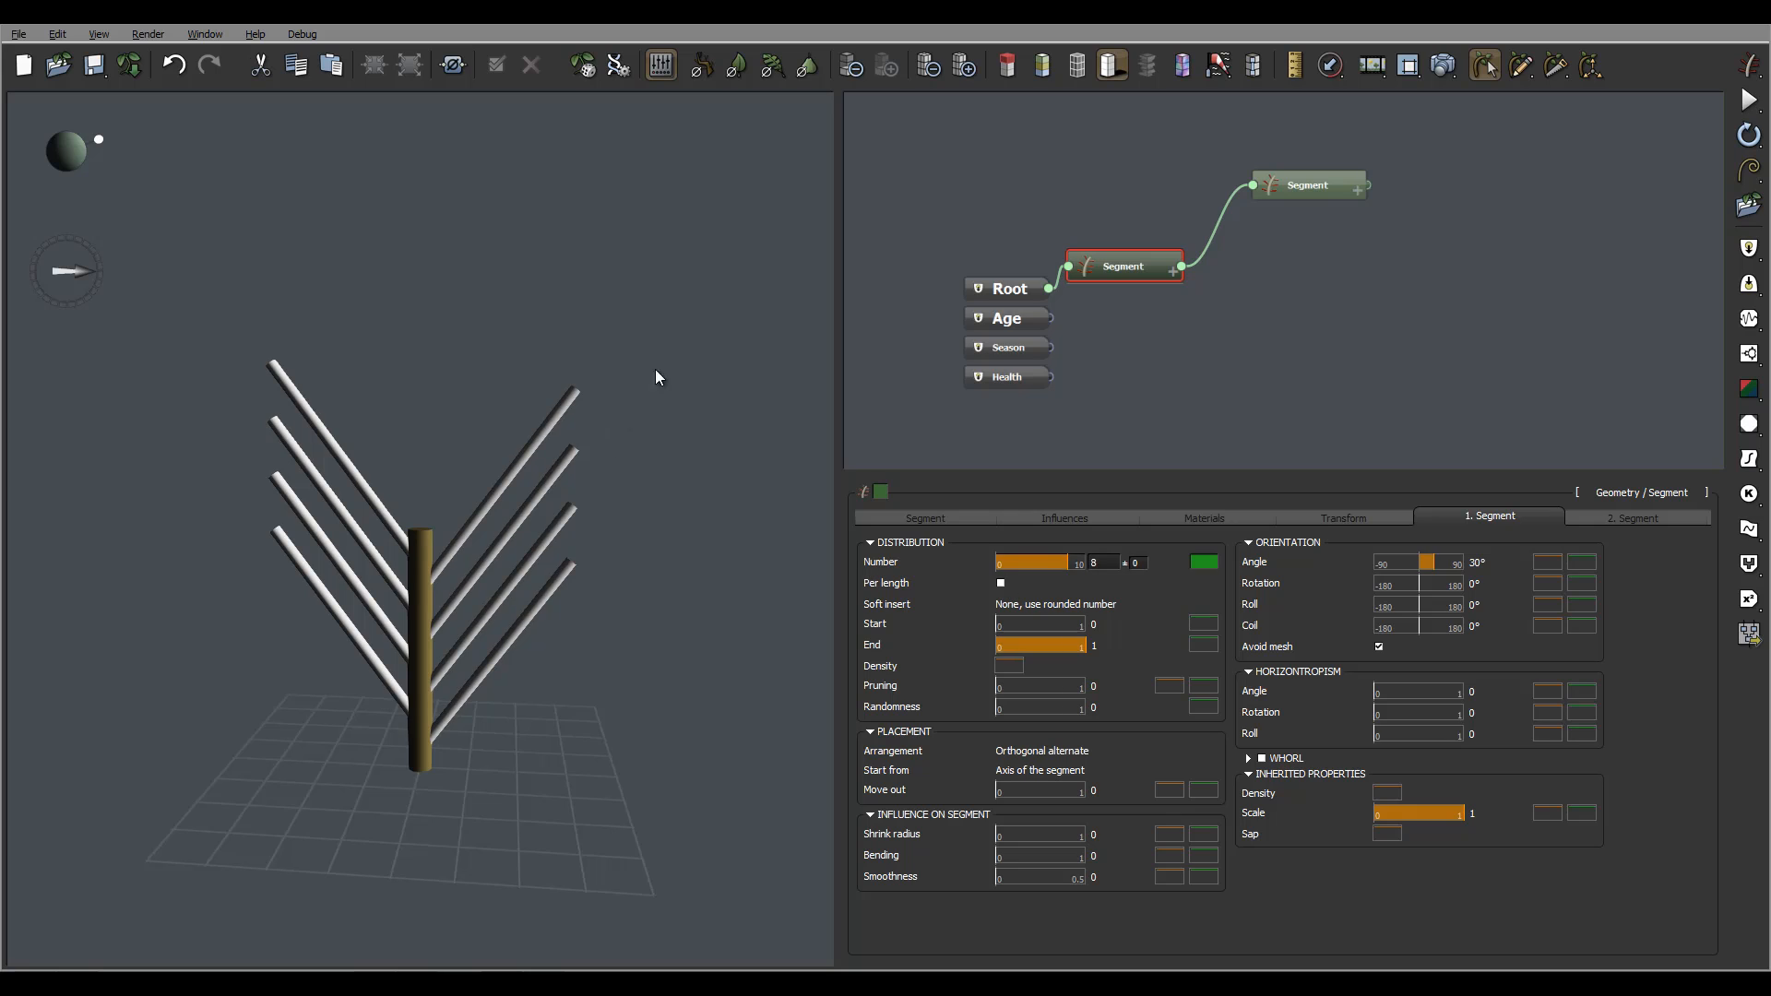
left_click(1002, 583)
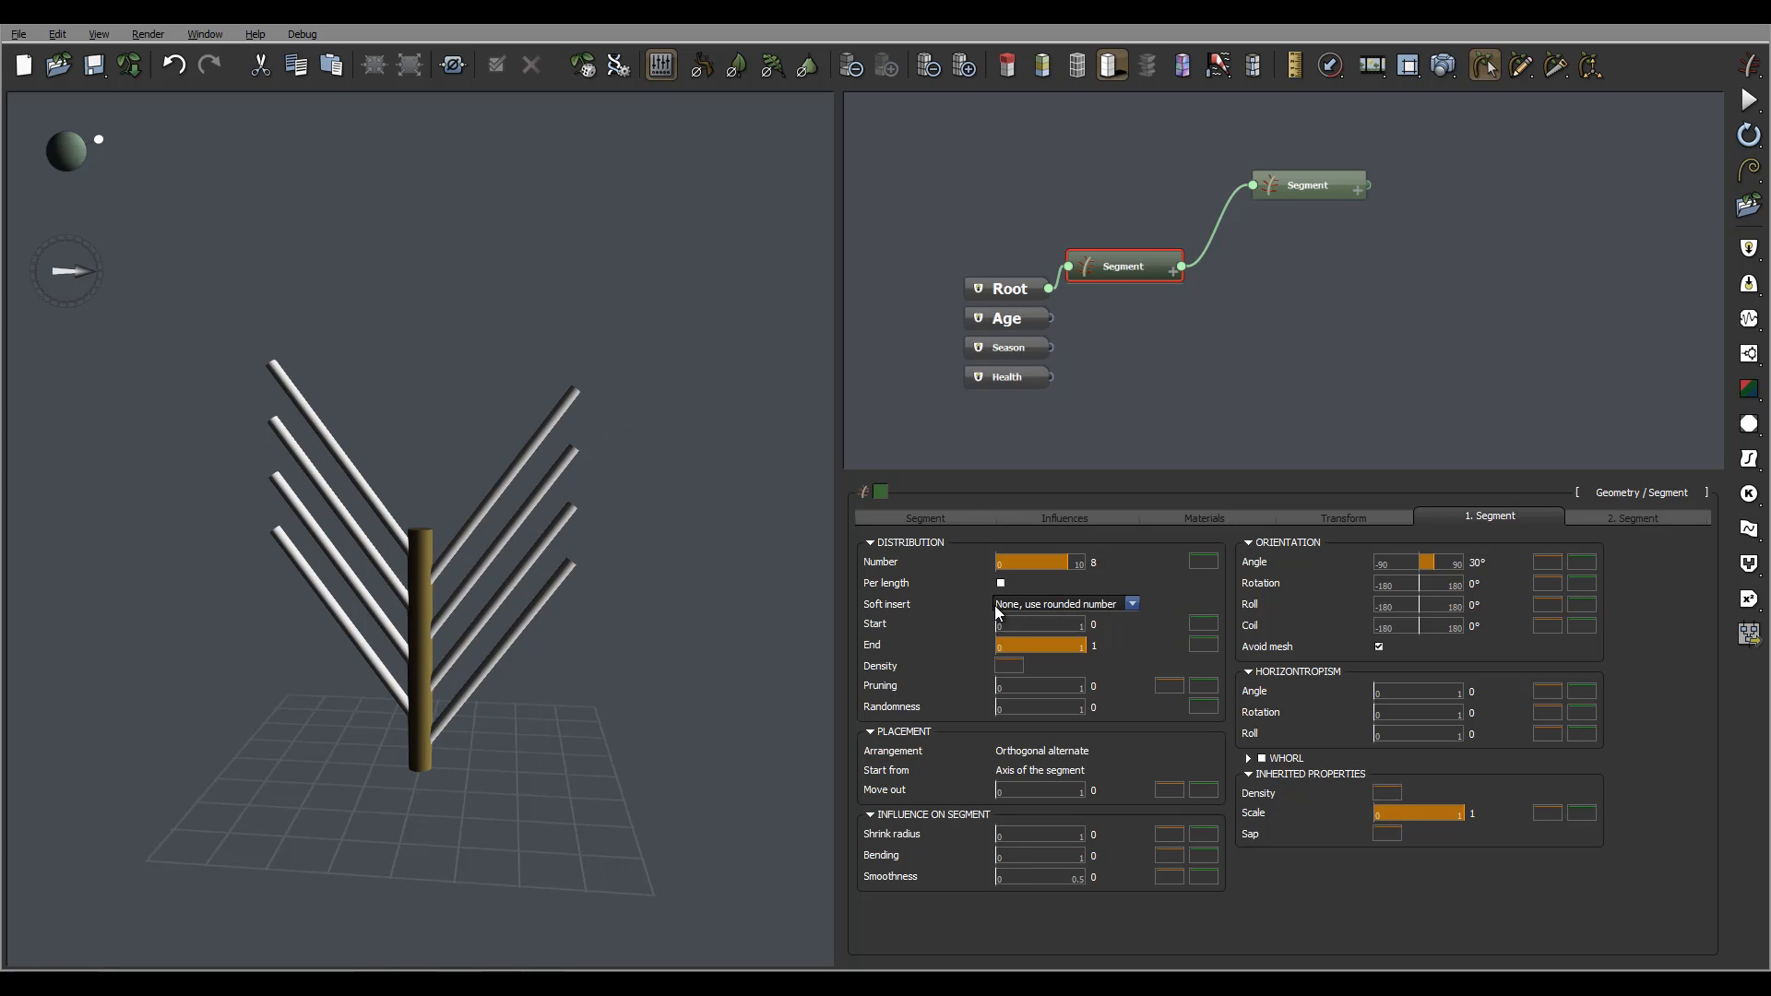
left_click(1085, 612)
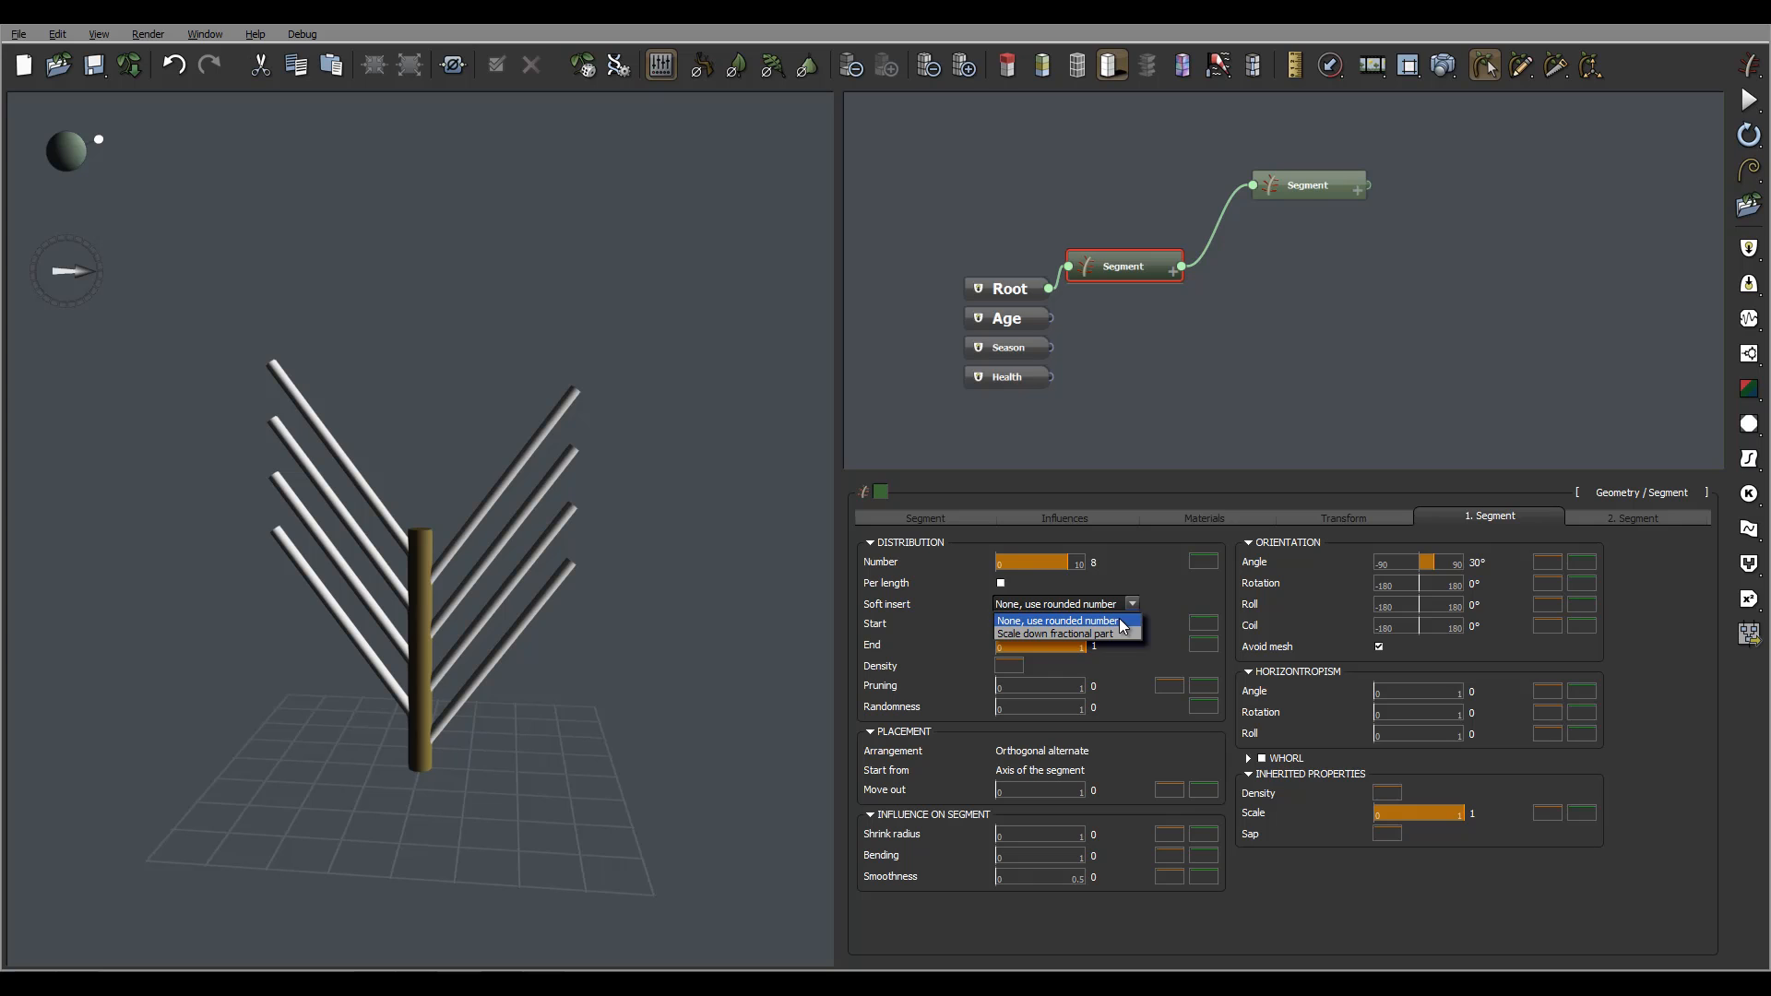
left_click(1061, 621)
left_click_drag(463, 590, 710, 600)
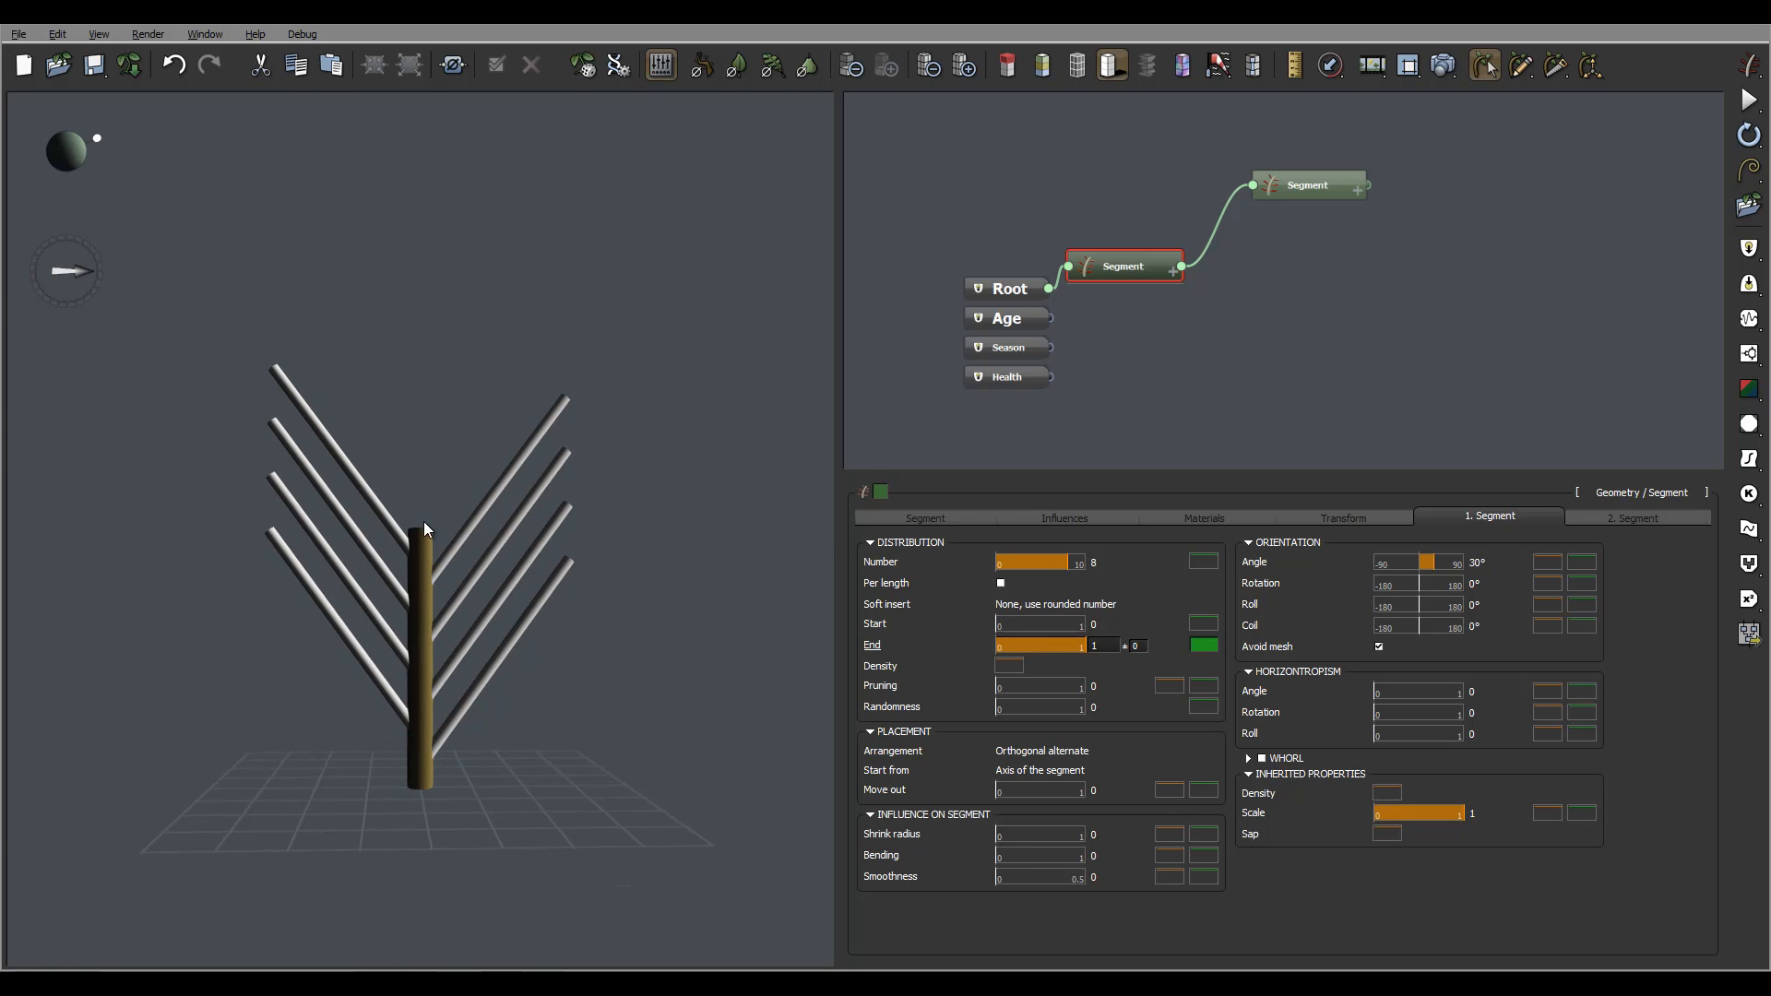
Set the first child's distribution start along the trunk to 0.53 and inspect the branches from above and from the side.
left_click_drag(996, 624, 1042, 624)
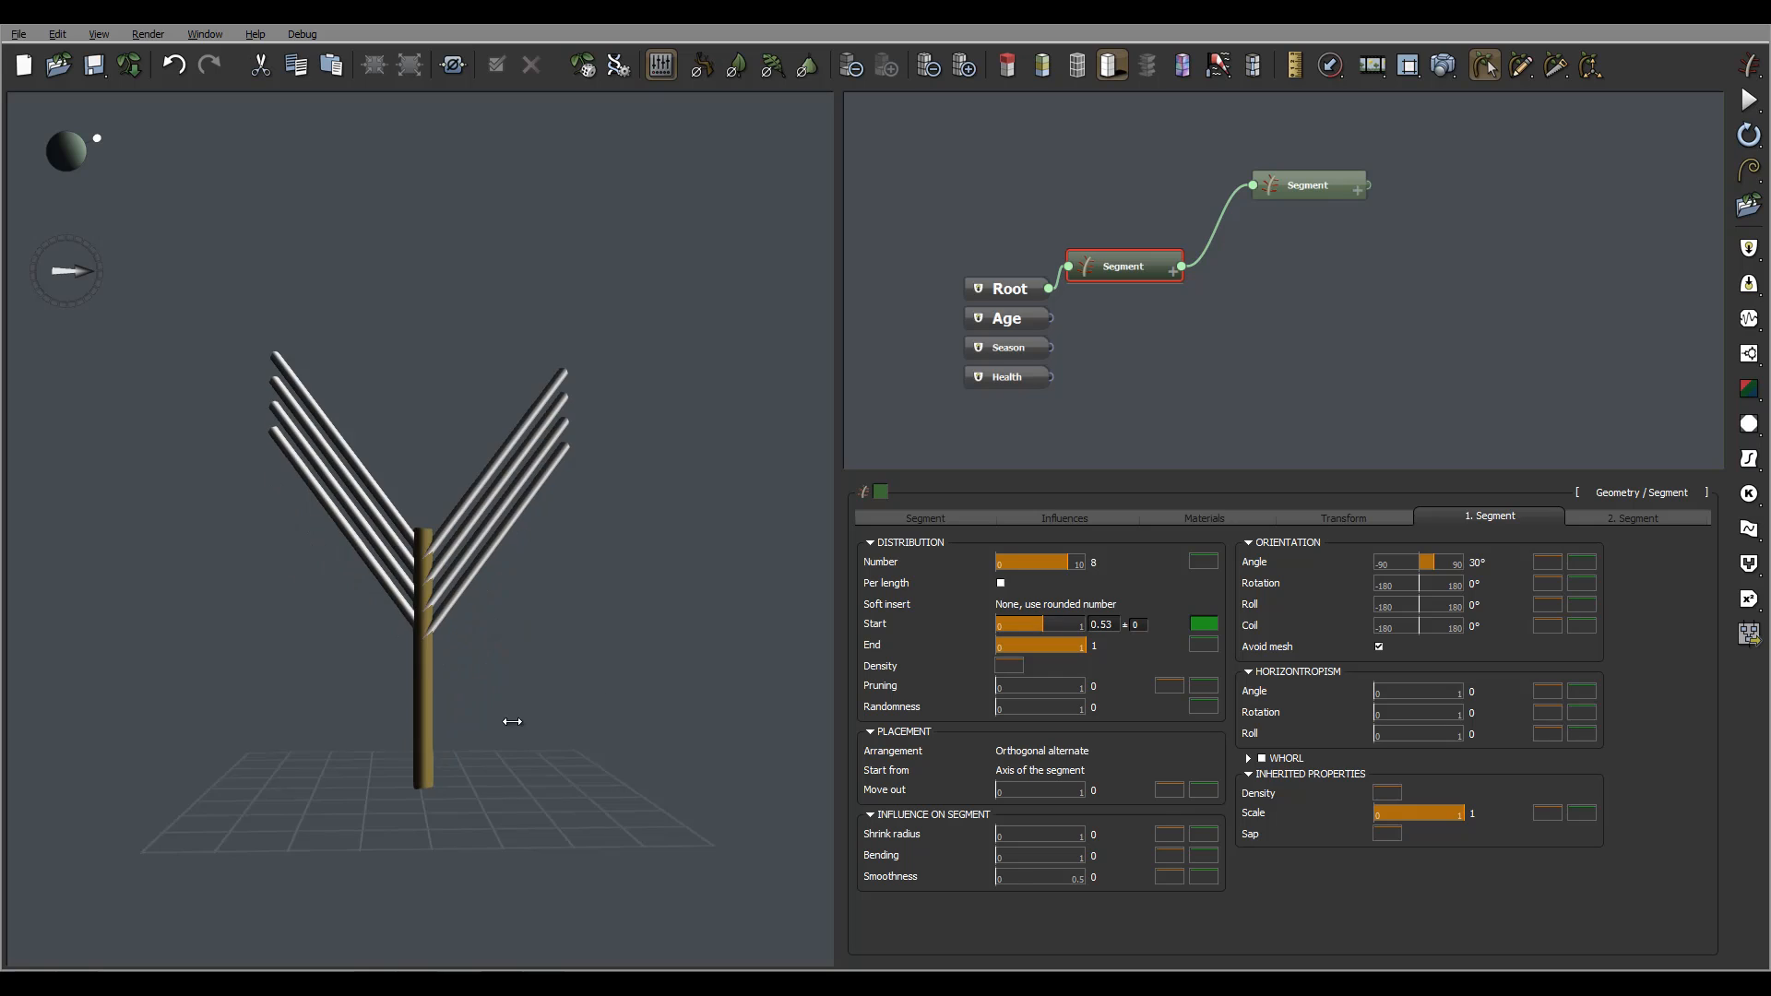
left_click_drag(539, 602, 539, 646)
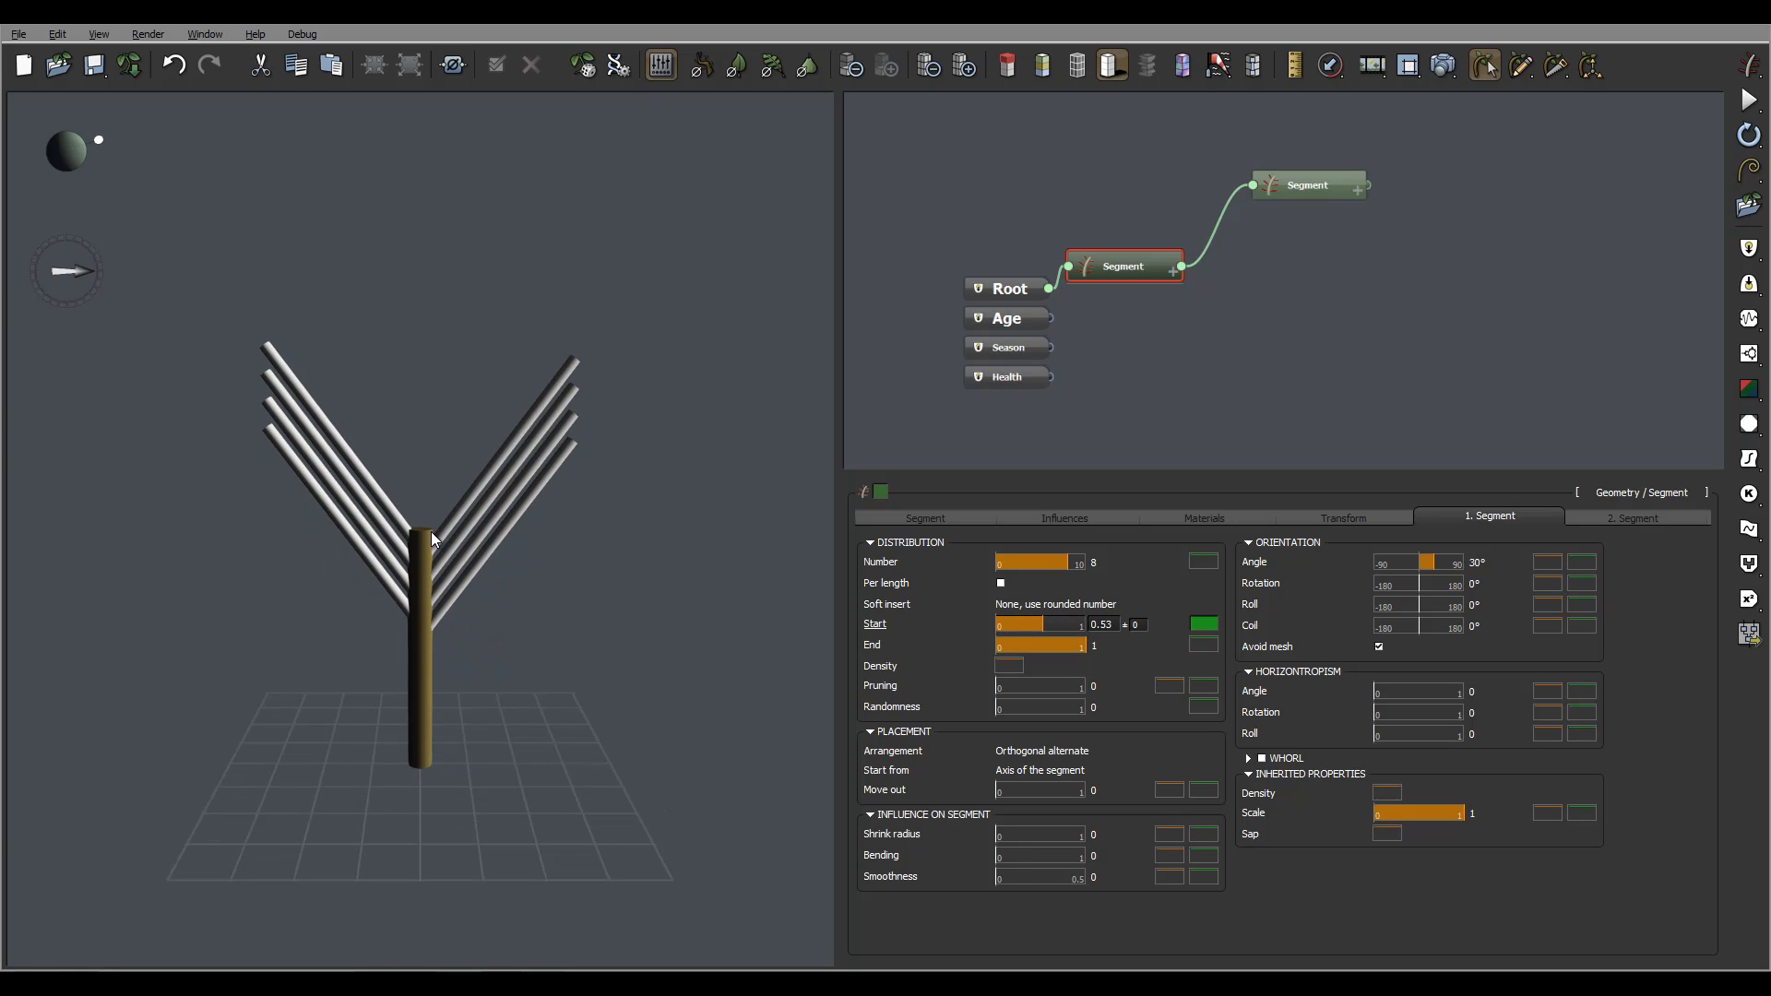
left_click_drag(441, 546, 391, 502)
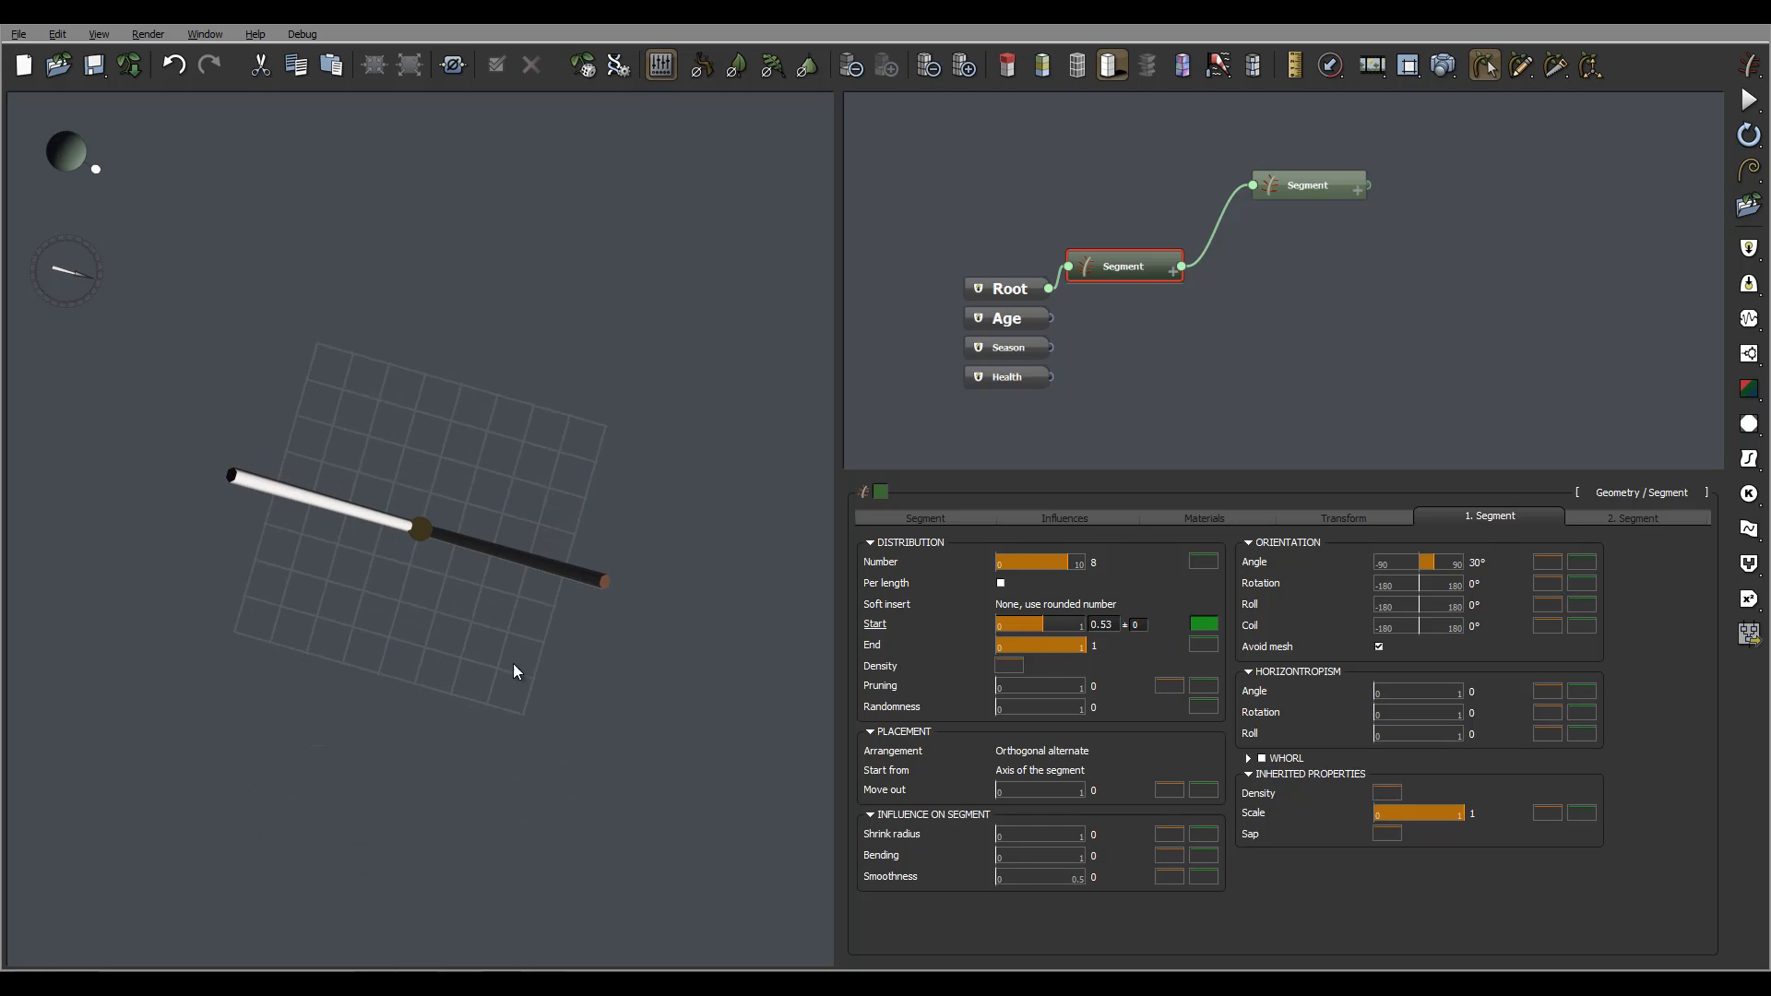
left_click_drag(420, 350, 554, 397)
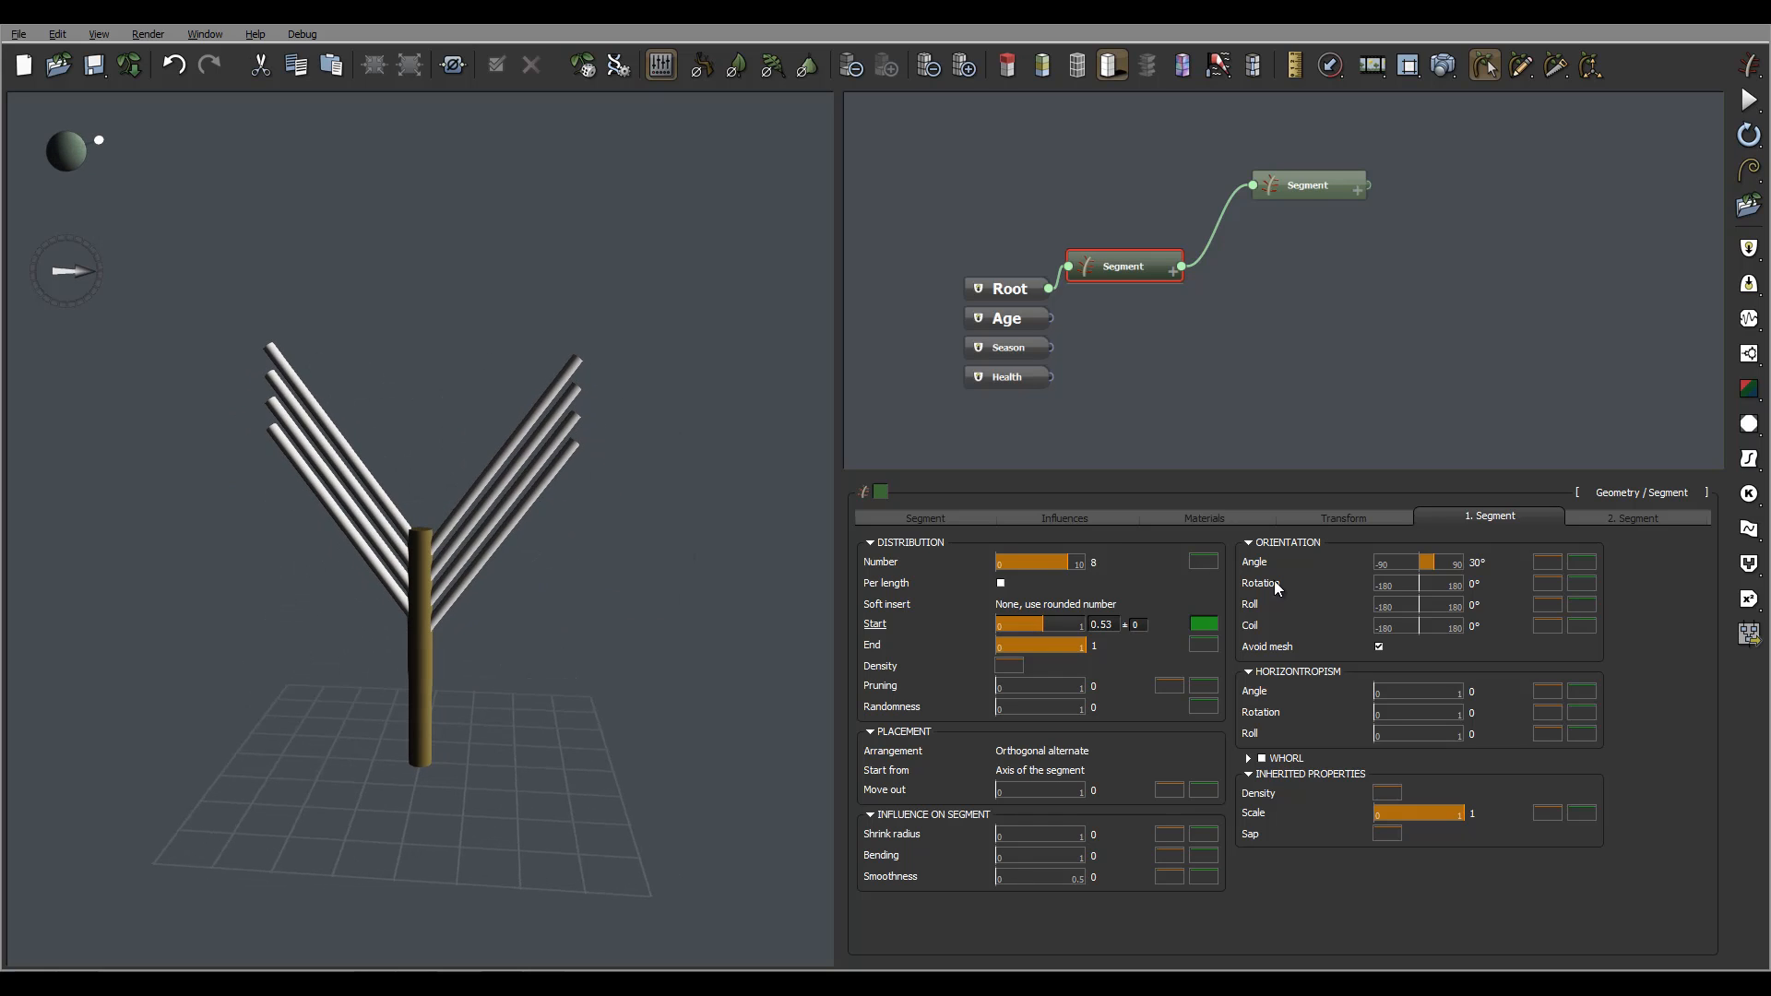
Set the first child's distribution start along the trunk to 0.99 and inspect the branches from above.
left_click(1107, 624)
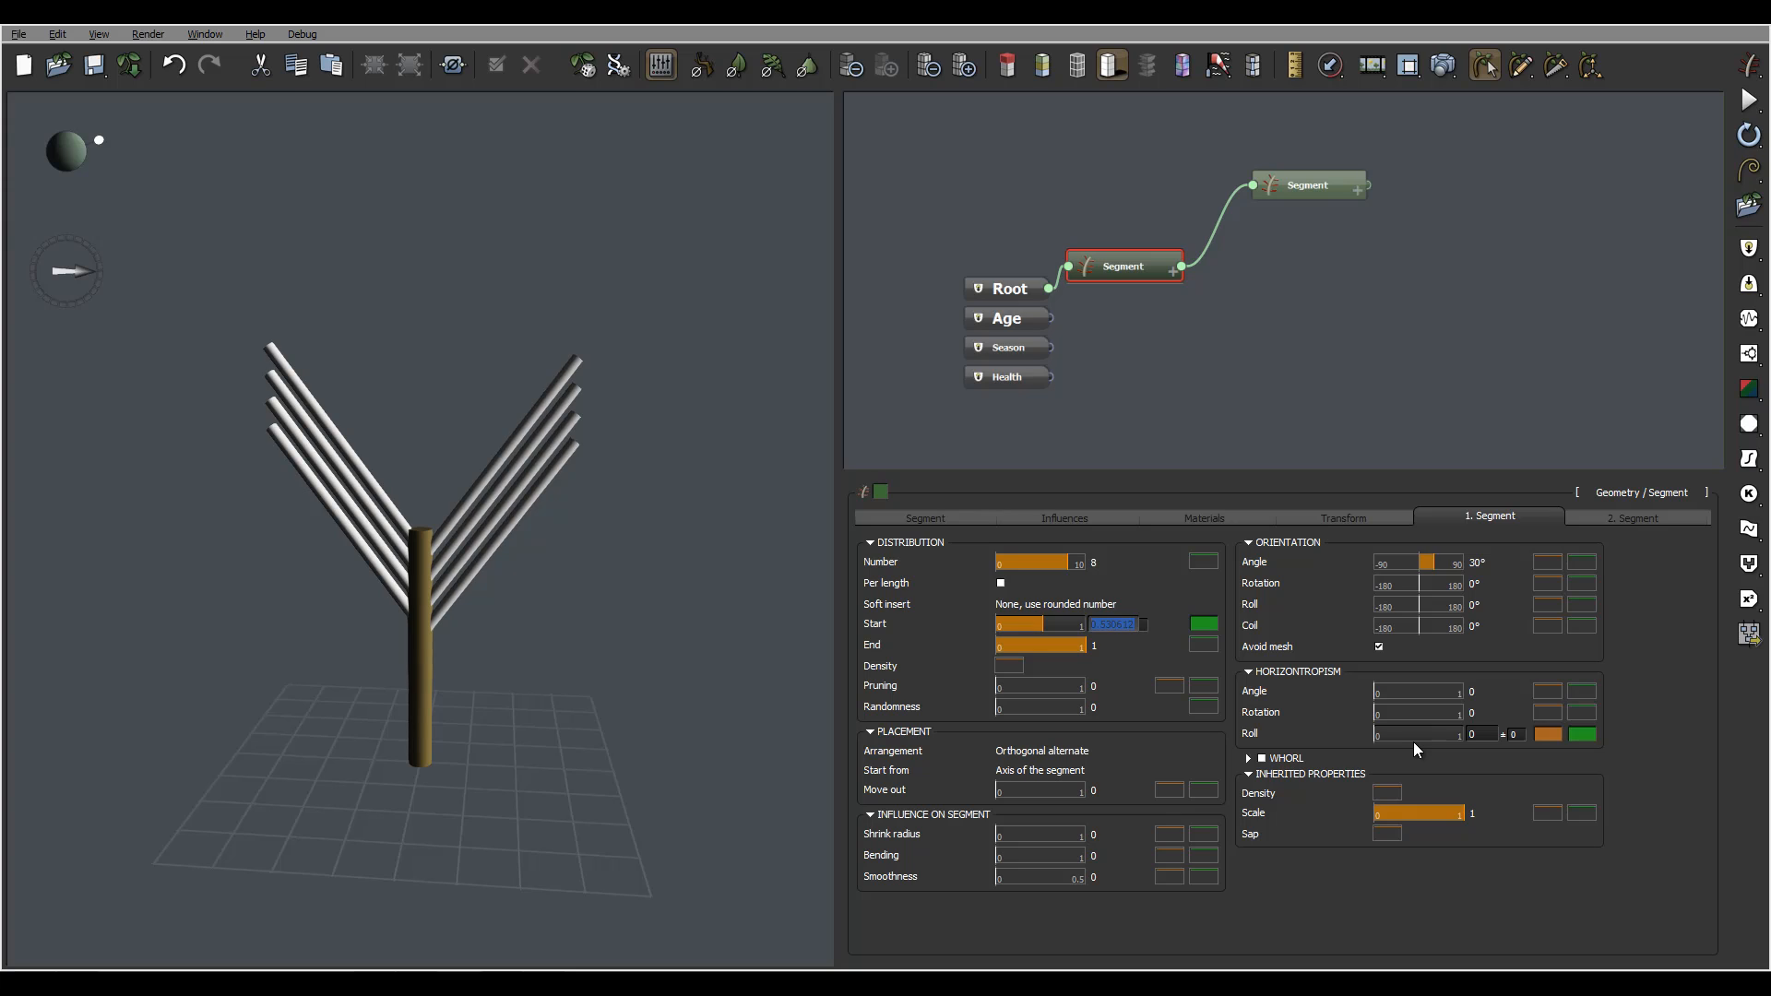
type("0.99")
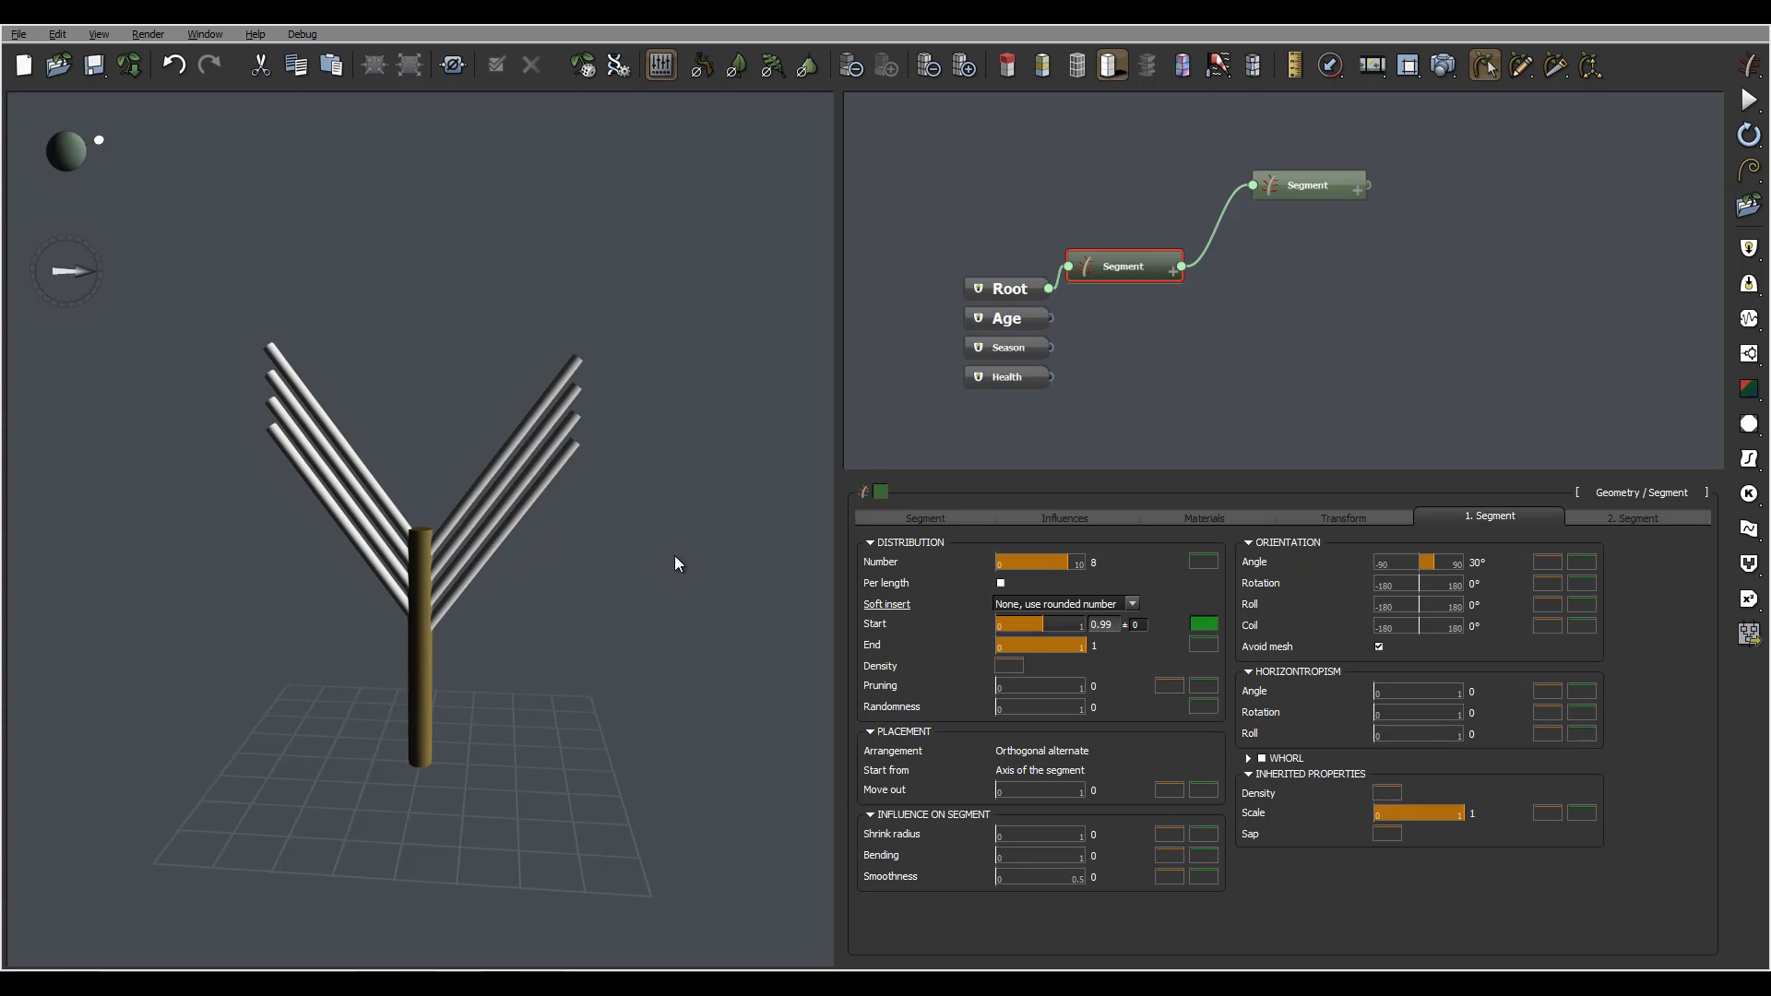
key("Return")
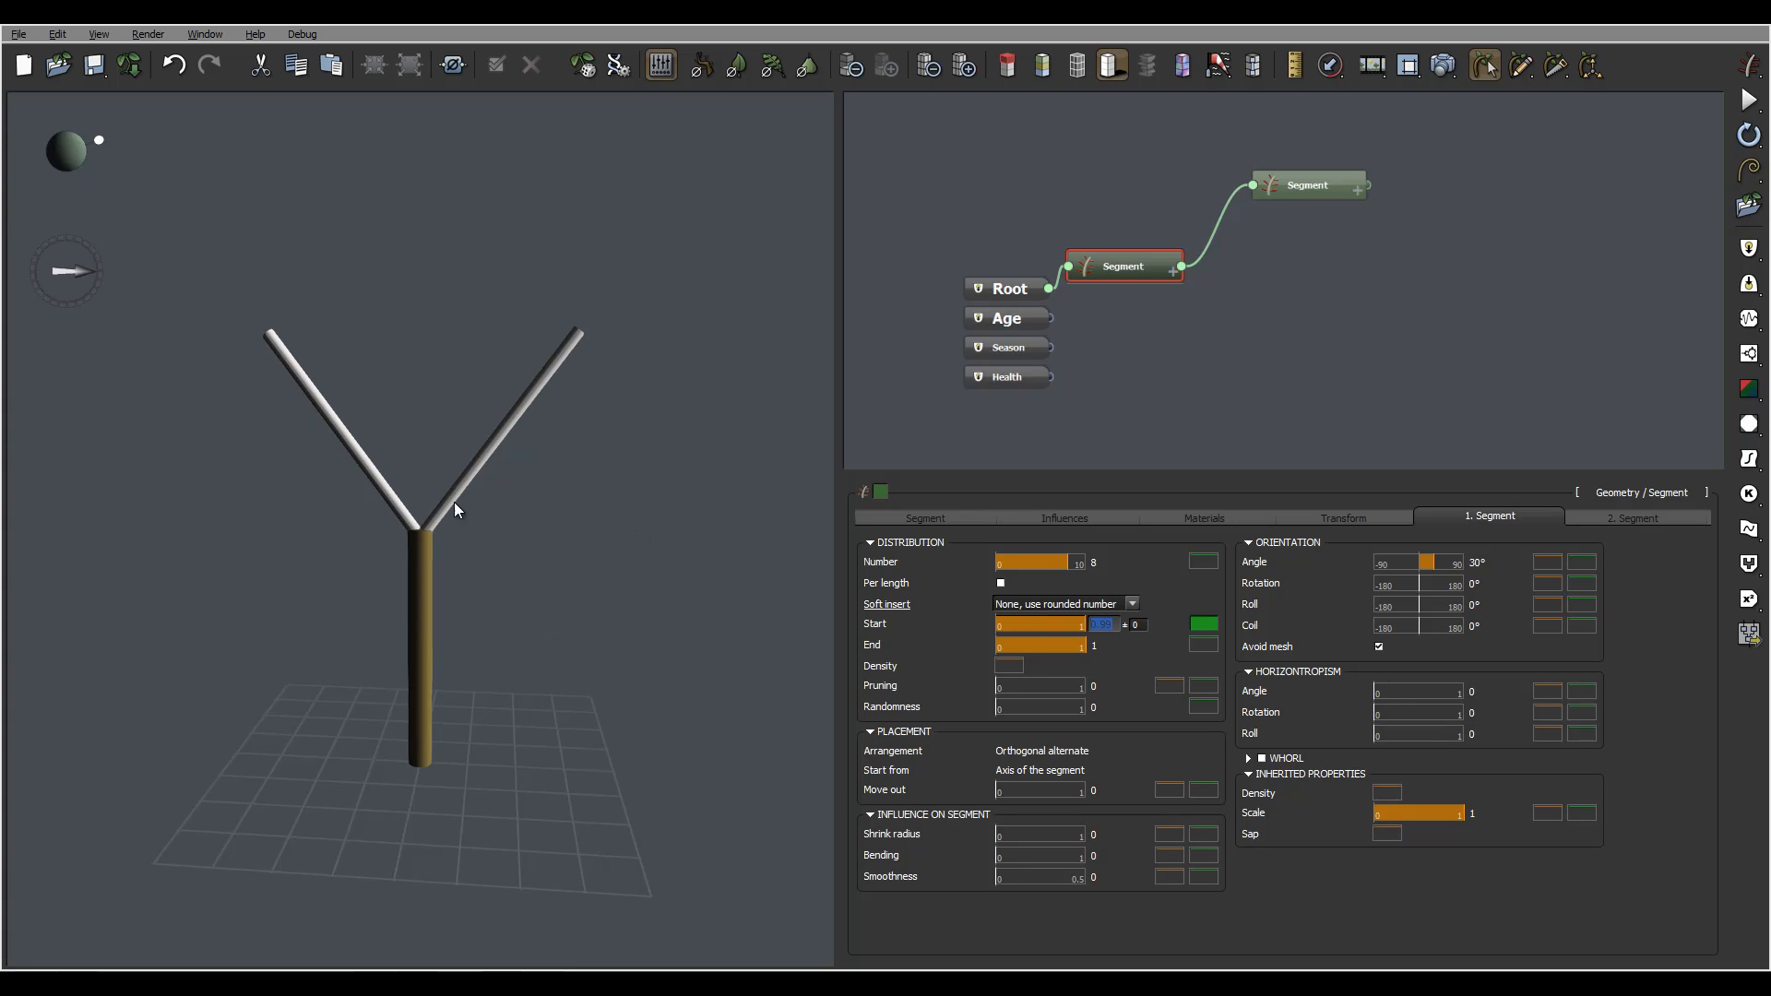
mouse_move(454, 502)
left_mouse_down()
mouse_move(492, 688)
mouse_move(478, 500)
left_mouse_up()
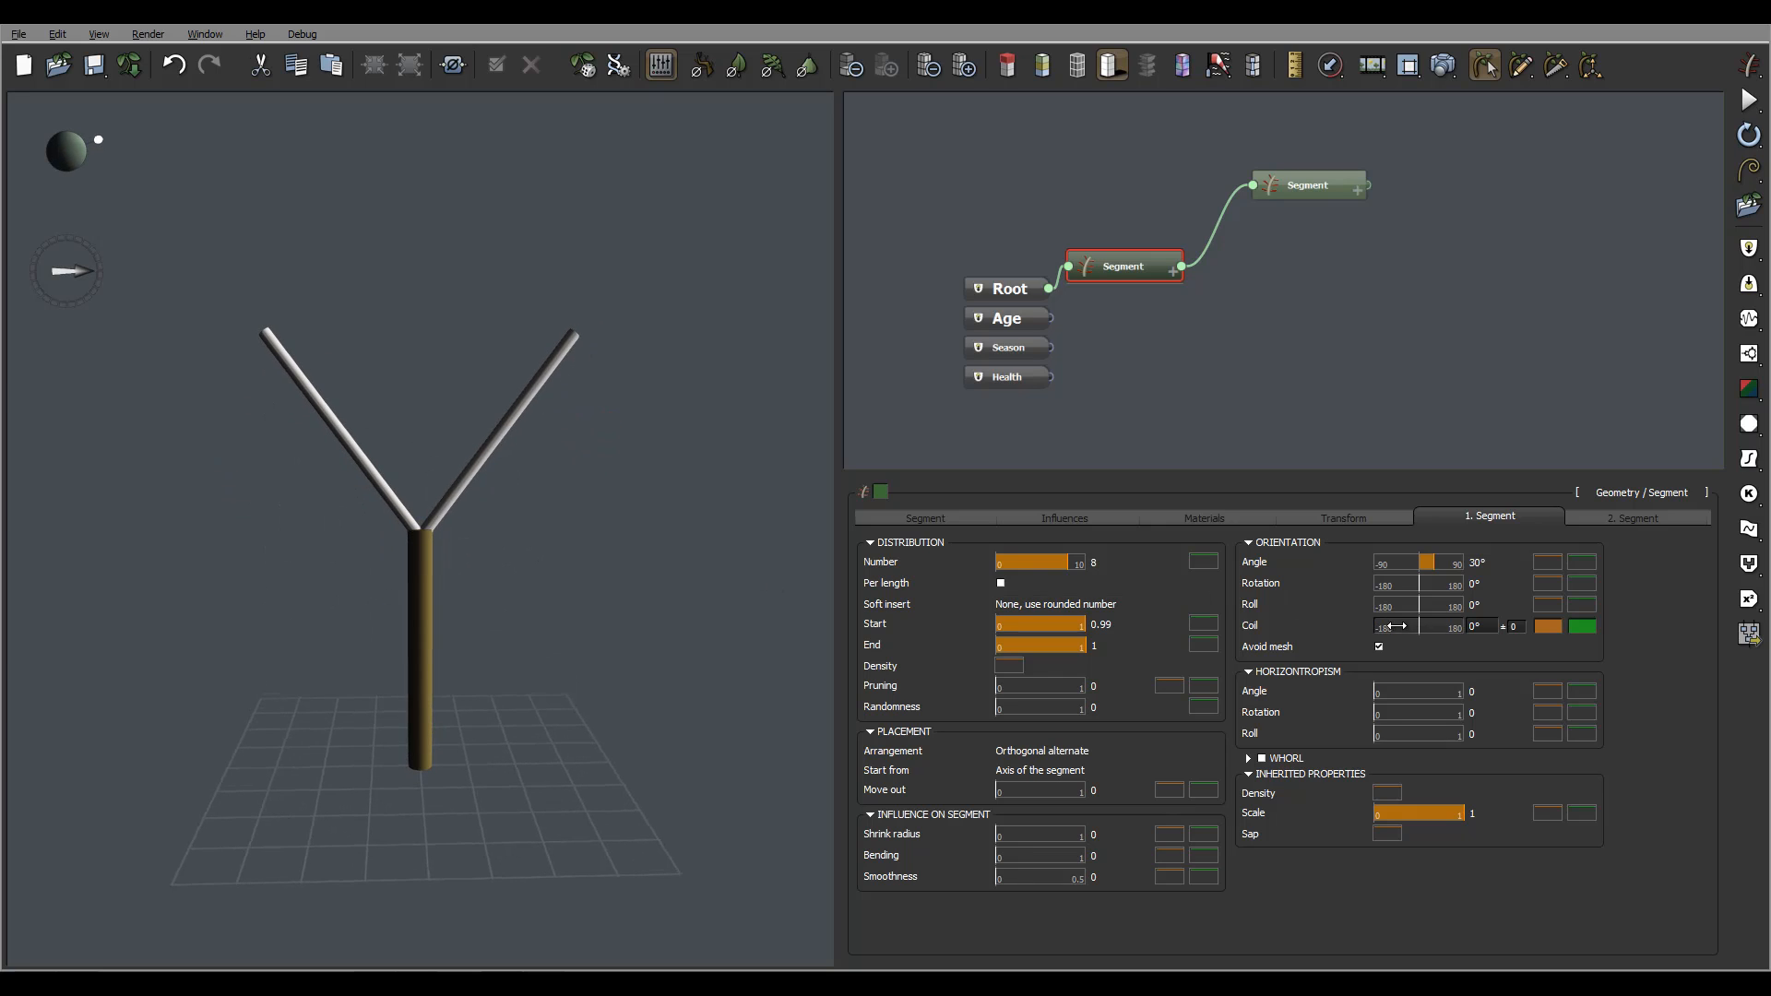
left_click_drag(616, 471, 242, 511)
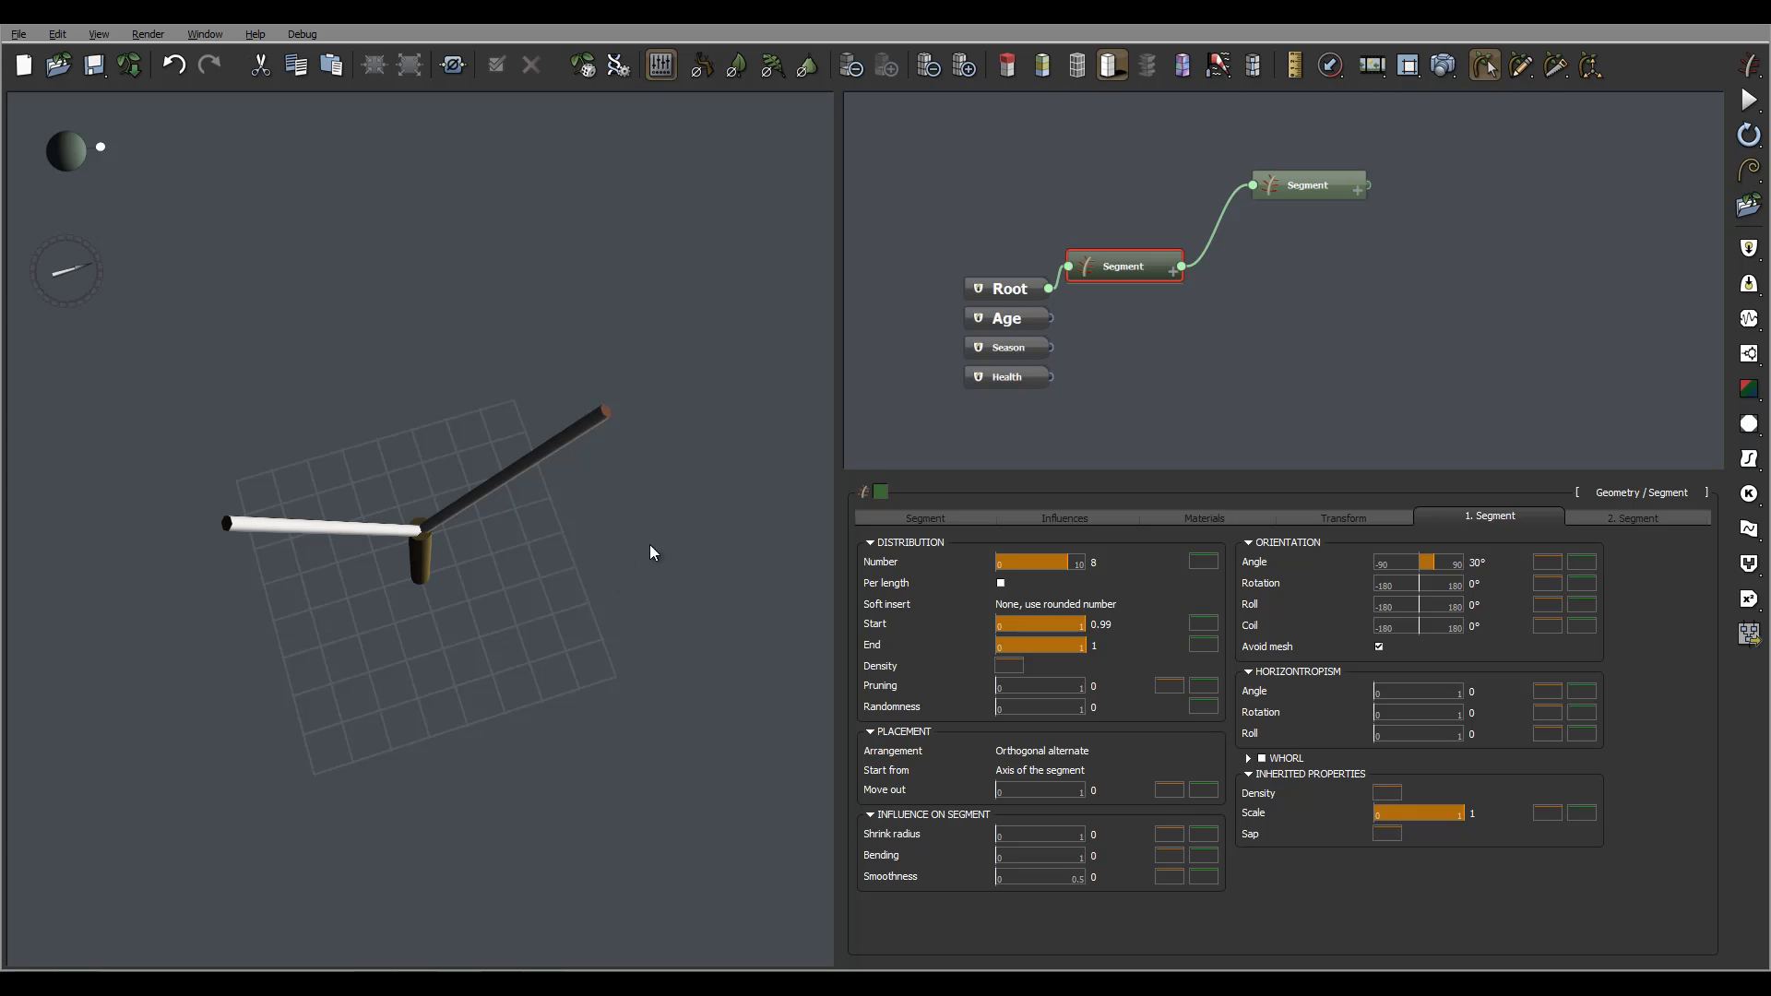
Set the coil orientation of the first child's branches to 45° and check the arrangement from the side.
left_click(1475, 626)
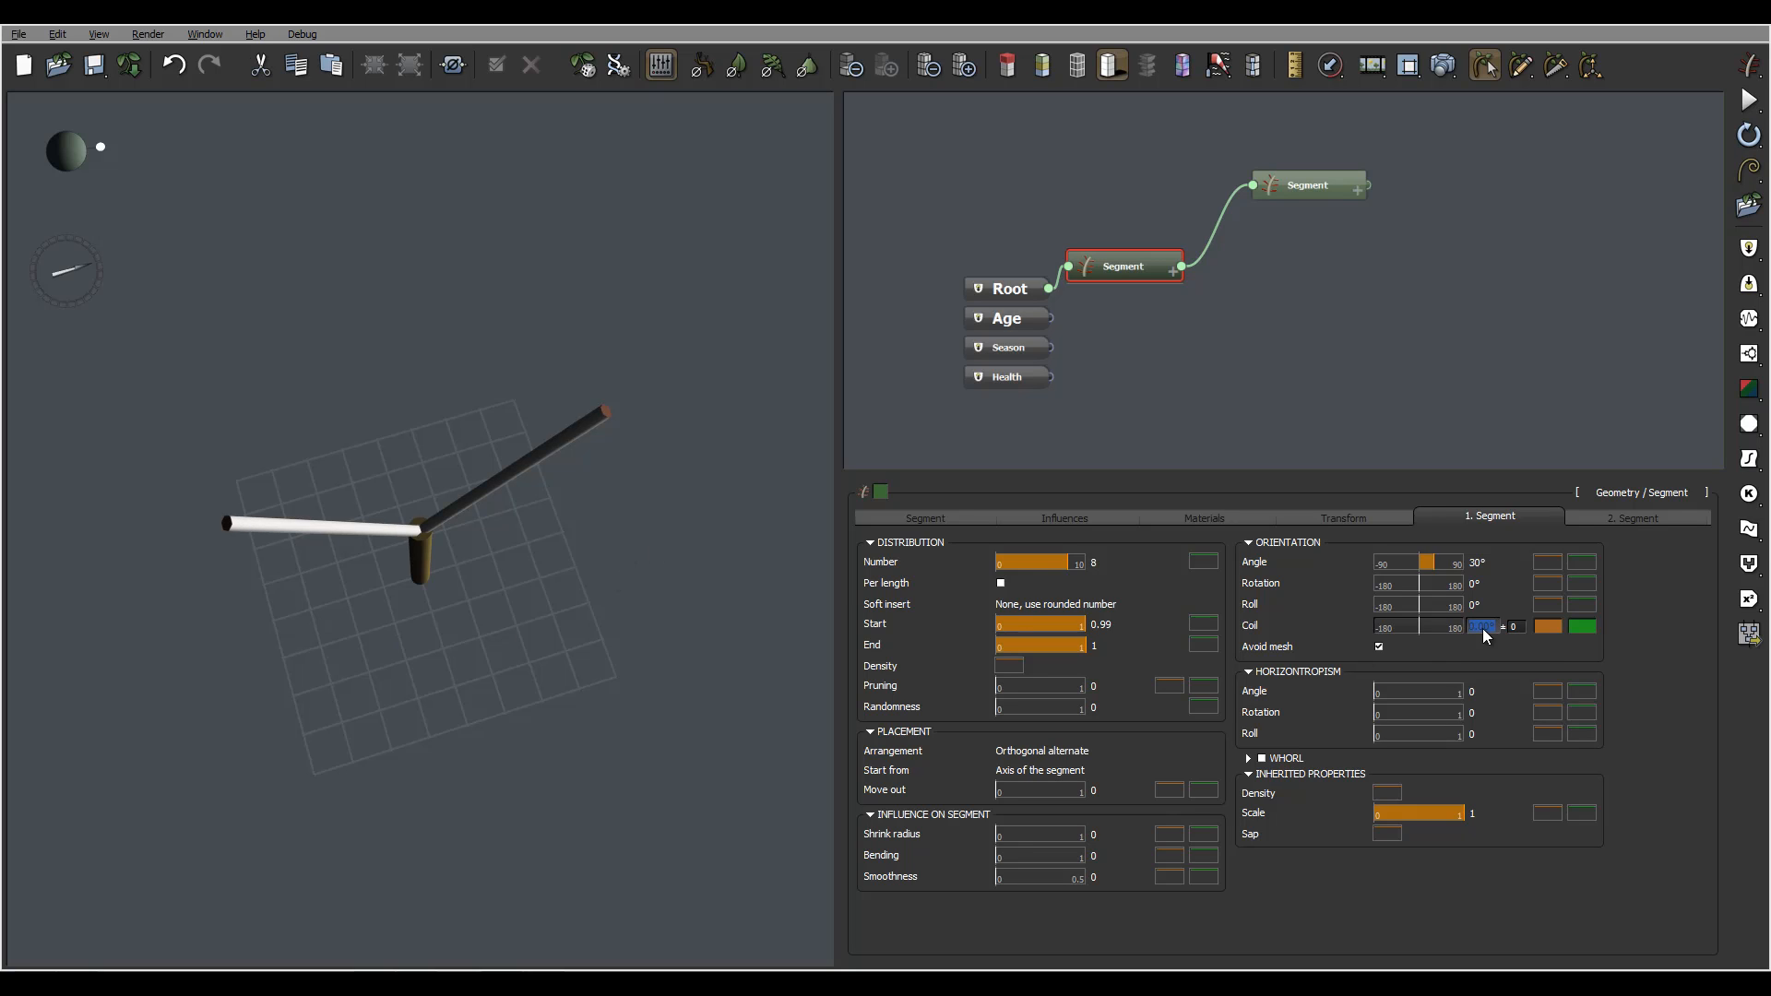
type("45")
key("Return")
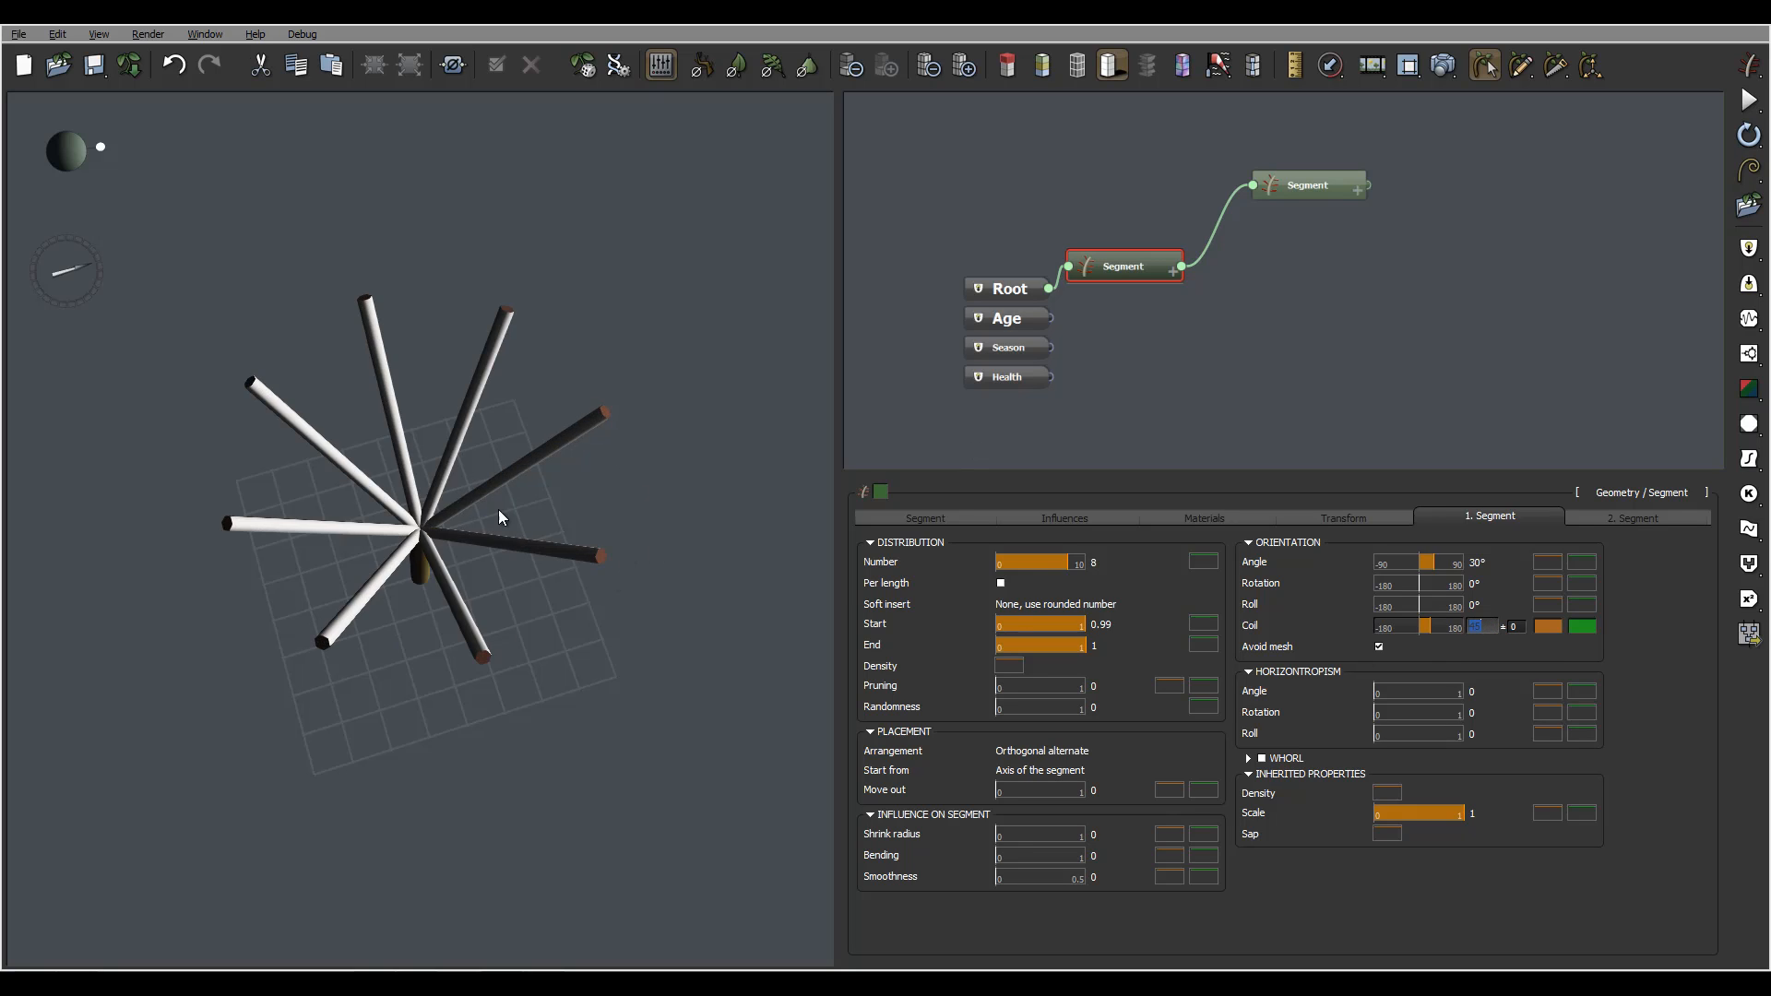
left_click_drag(575, 537, 636, 498)
Set the child Segment's tropism to about 4.65 so its branches arch downward.
left_click(1324, 180)
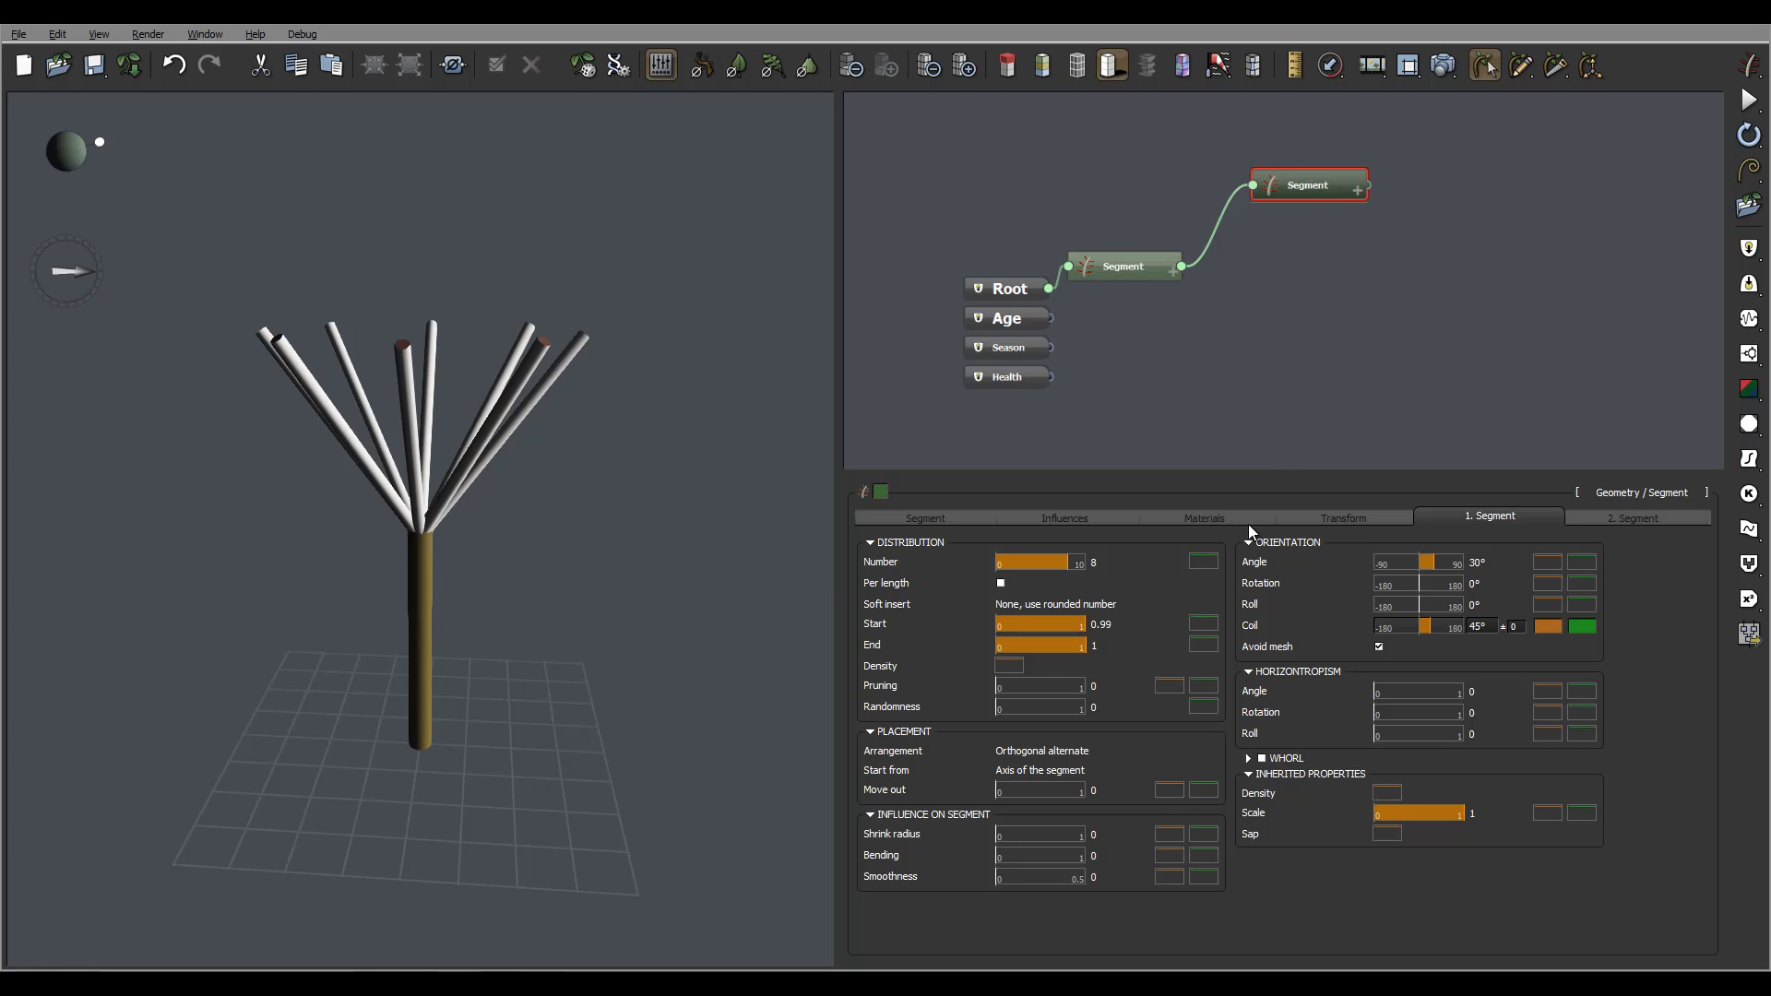
left_click(976, 518)
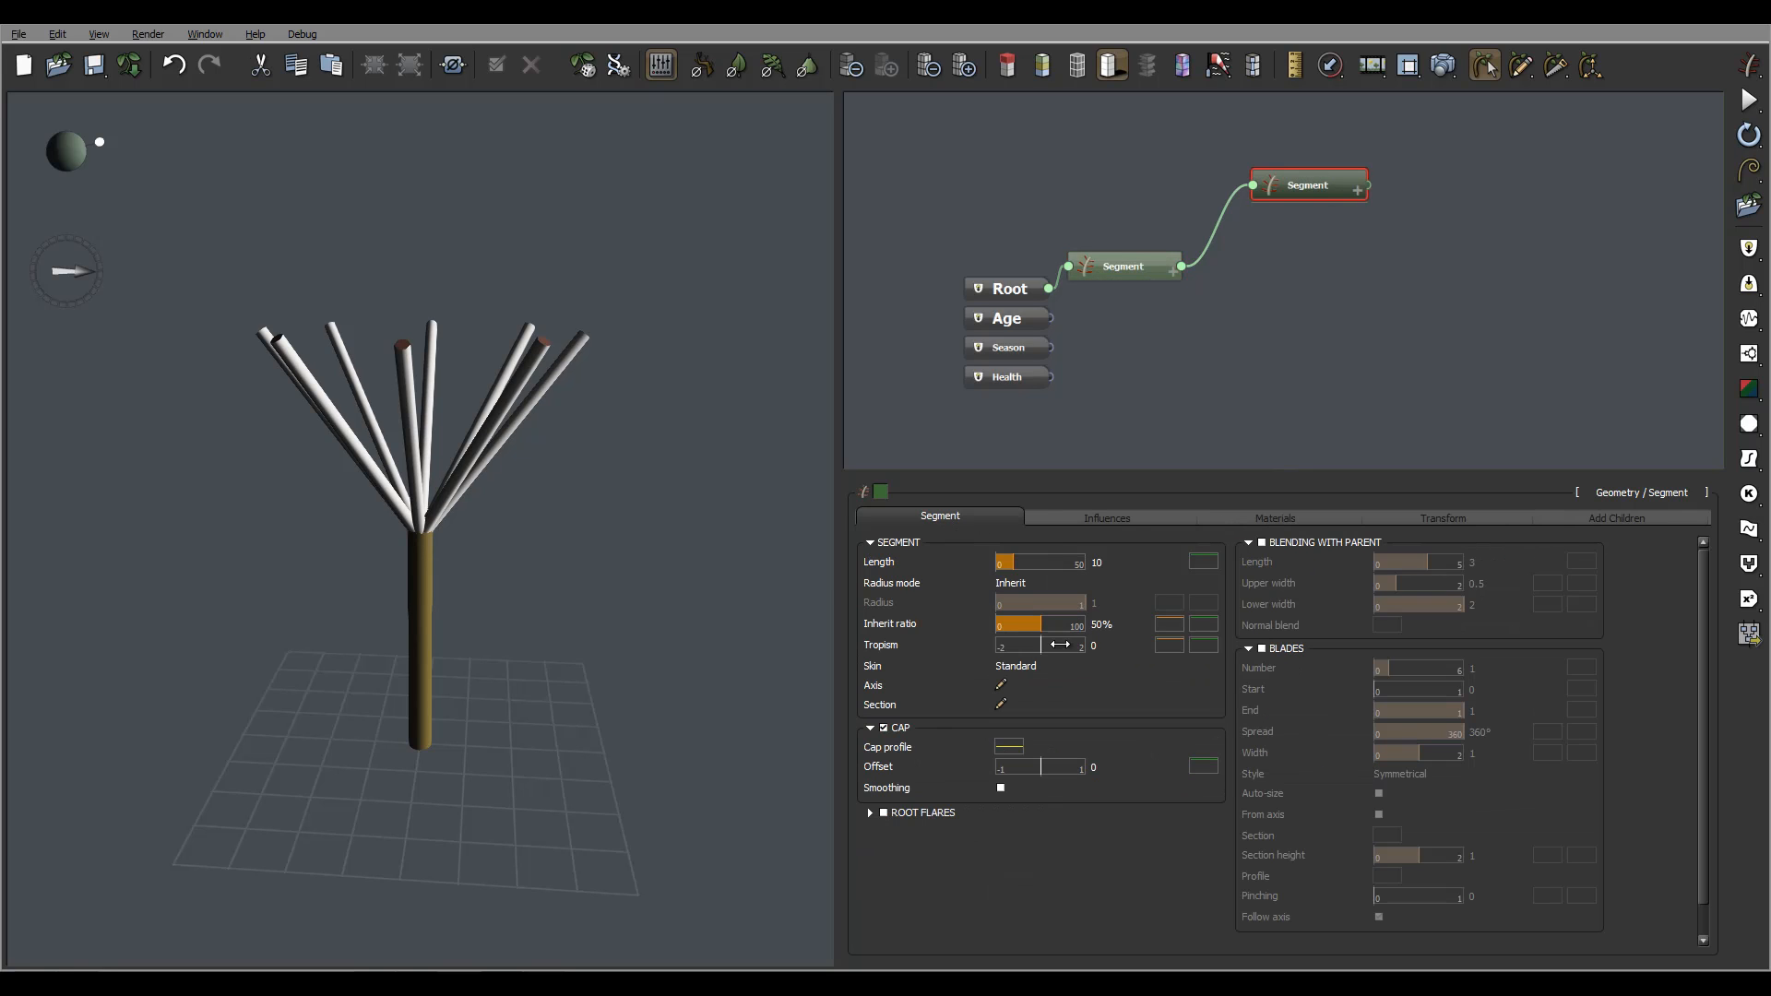
left_click_drag(1040, 646, 1147, 649)
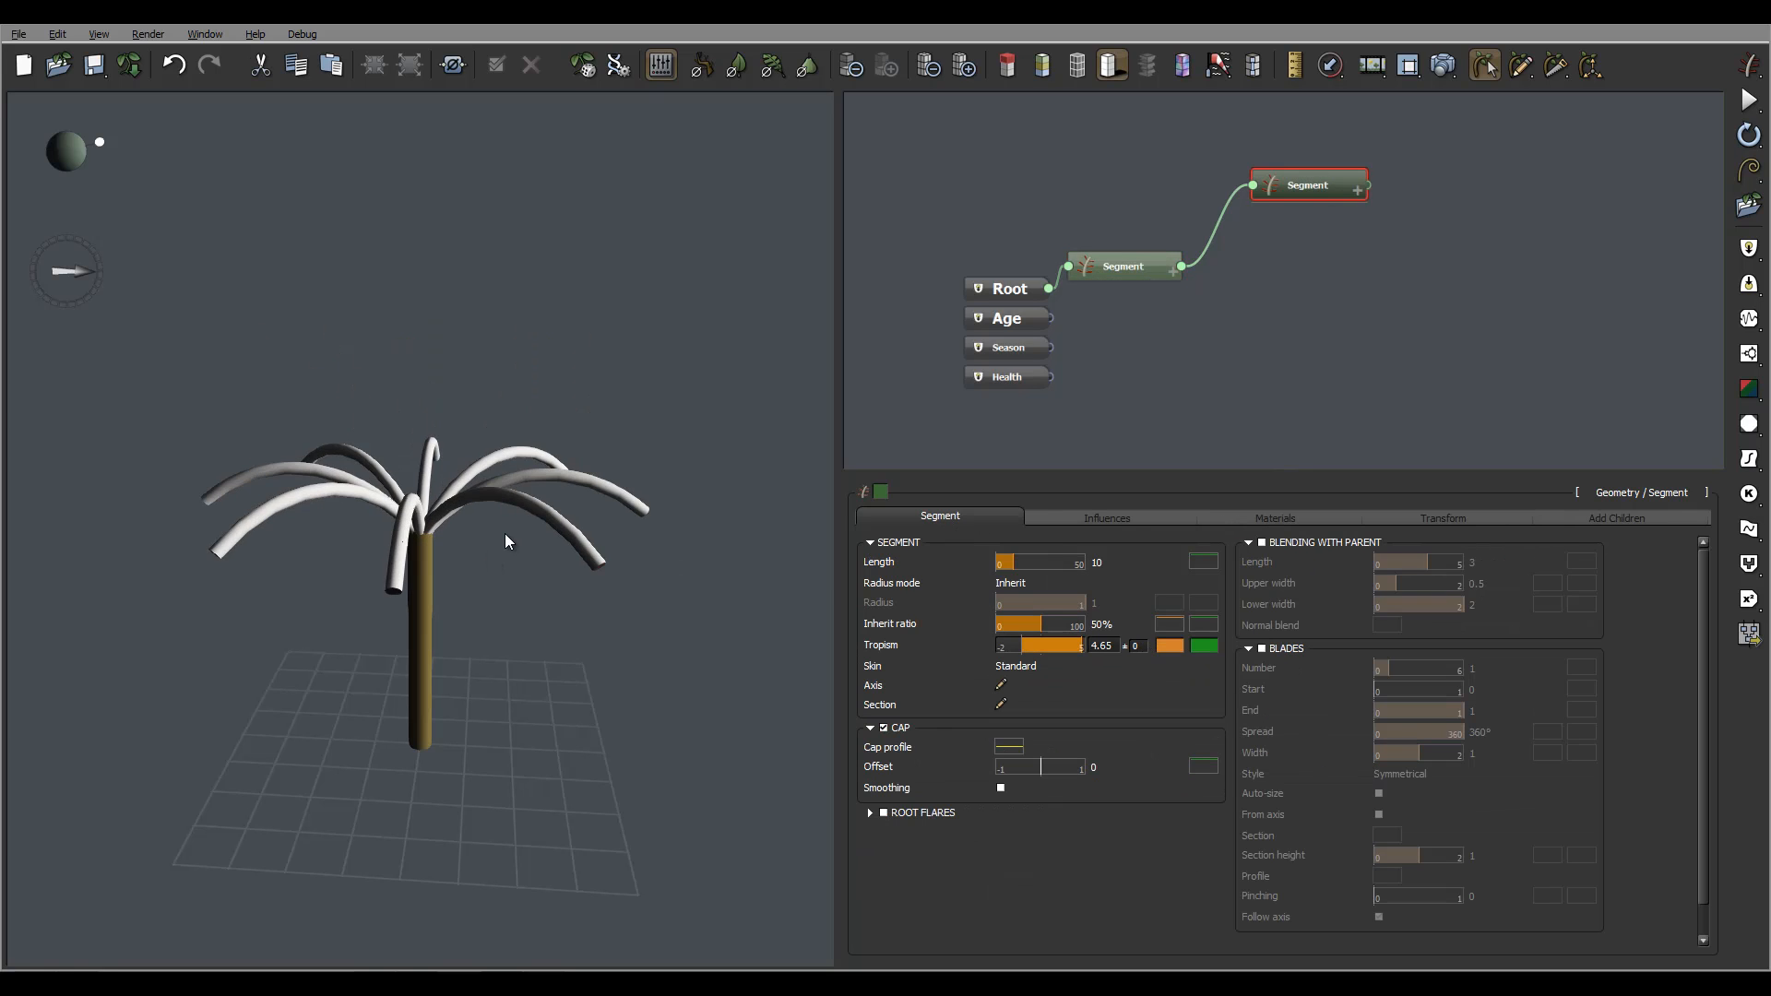
mouse_move(505, 533)
left_mouse_down()
mouse_move(537, 498)
mouse_move(514, 567)
left_mouse_up()
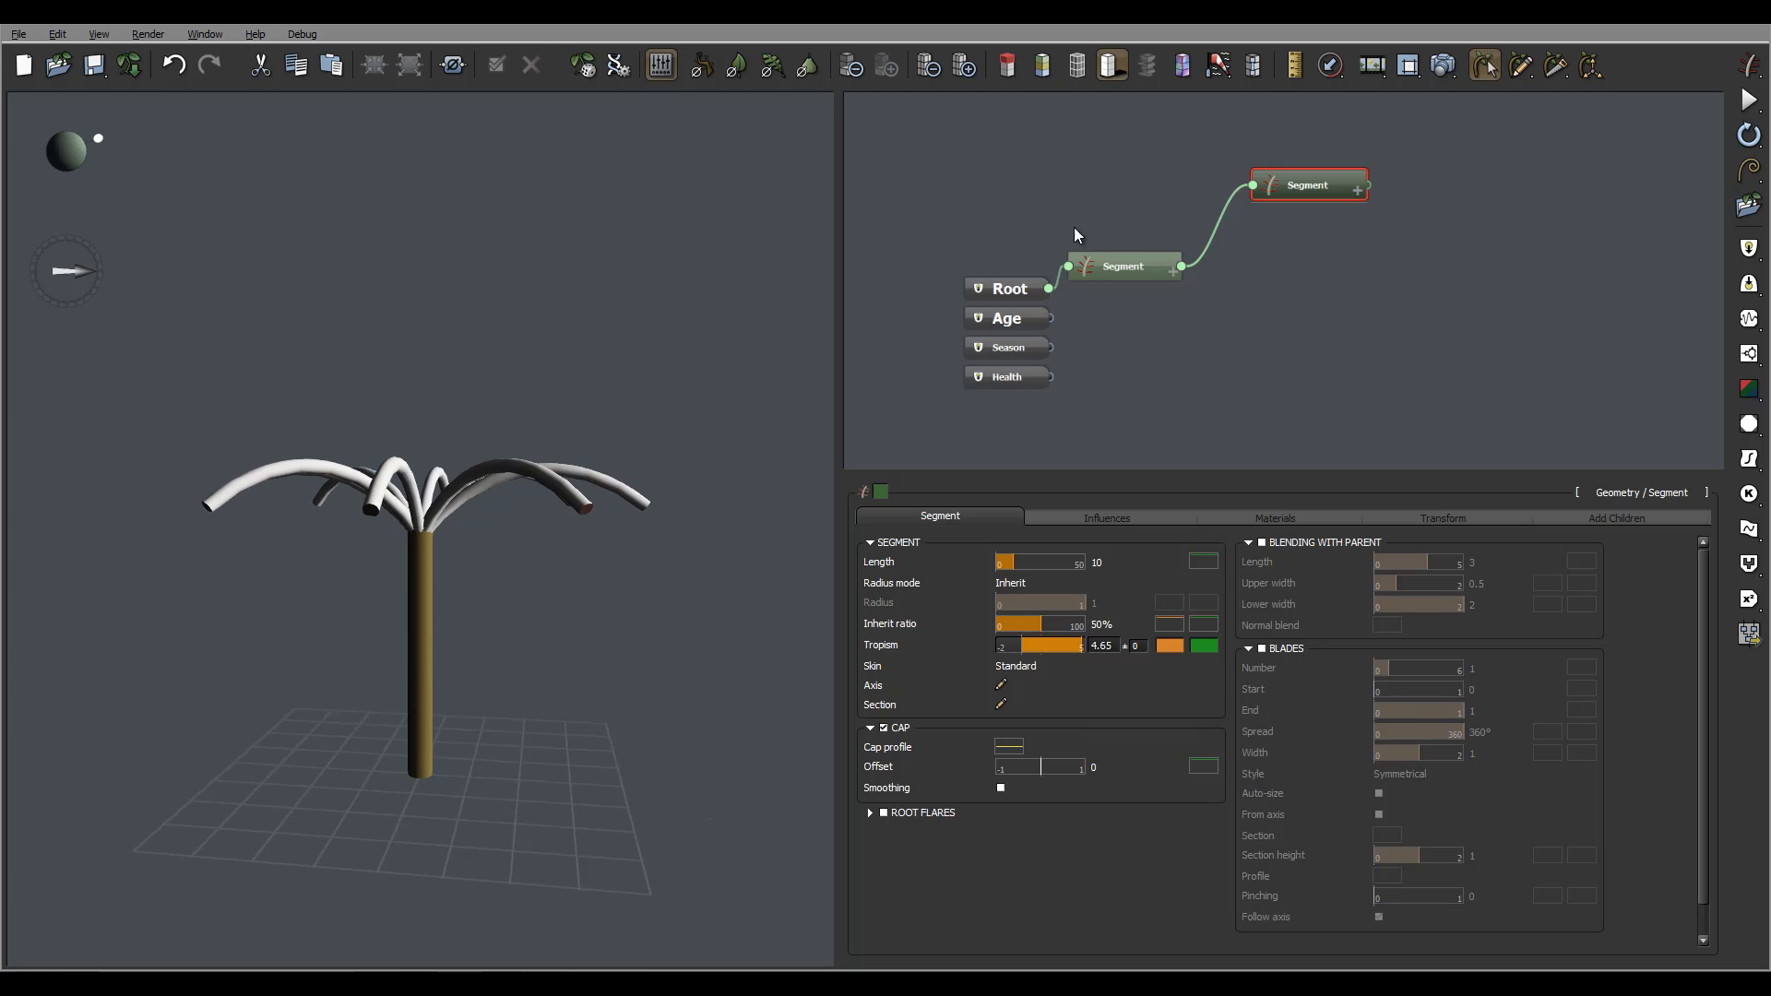
Add a keypoint at about X 0.61, Y 0.31 to the density filter for the trunk's first child.
left_click(1127, 266)
left_click_drag(562, 444, 556, 381)
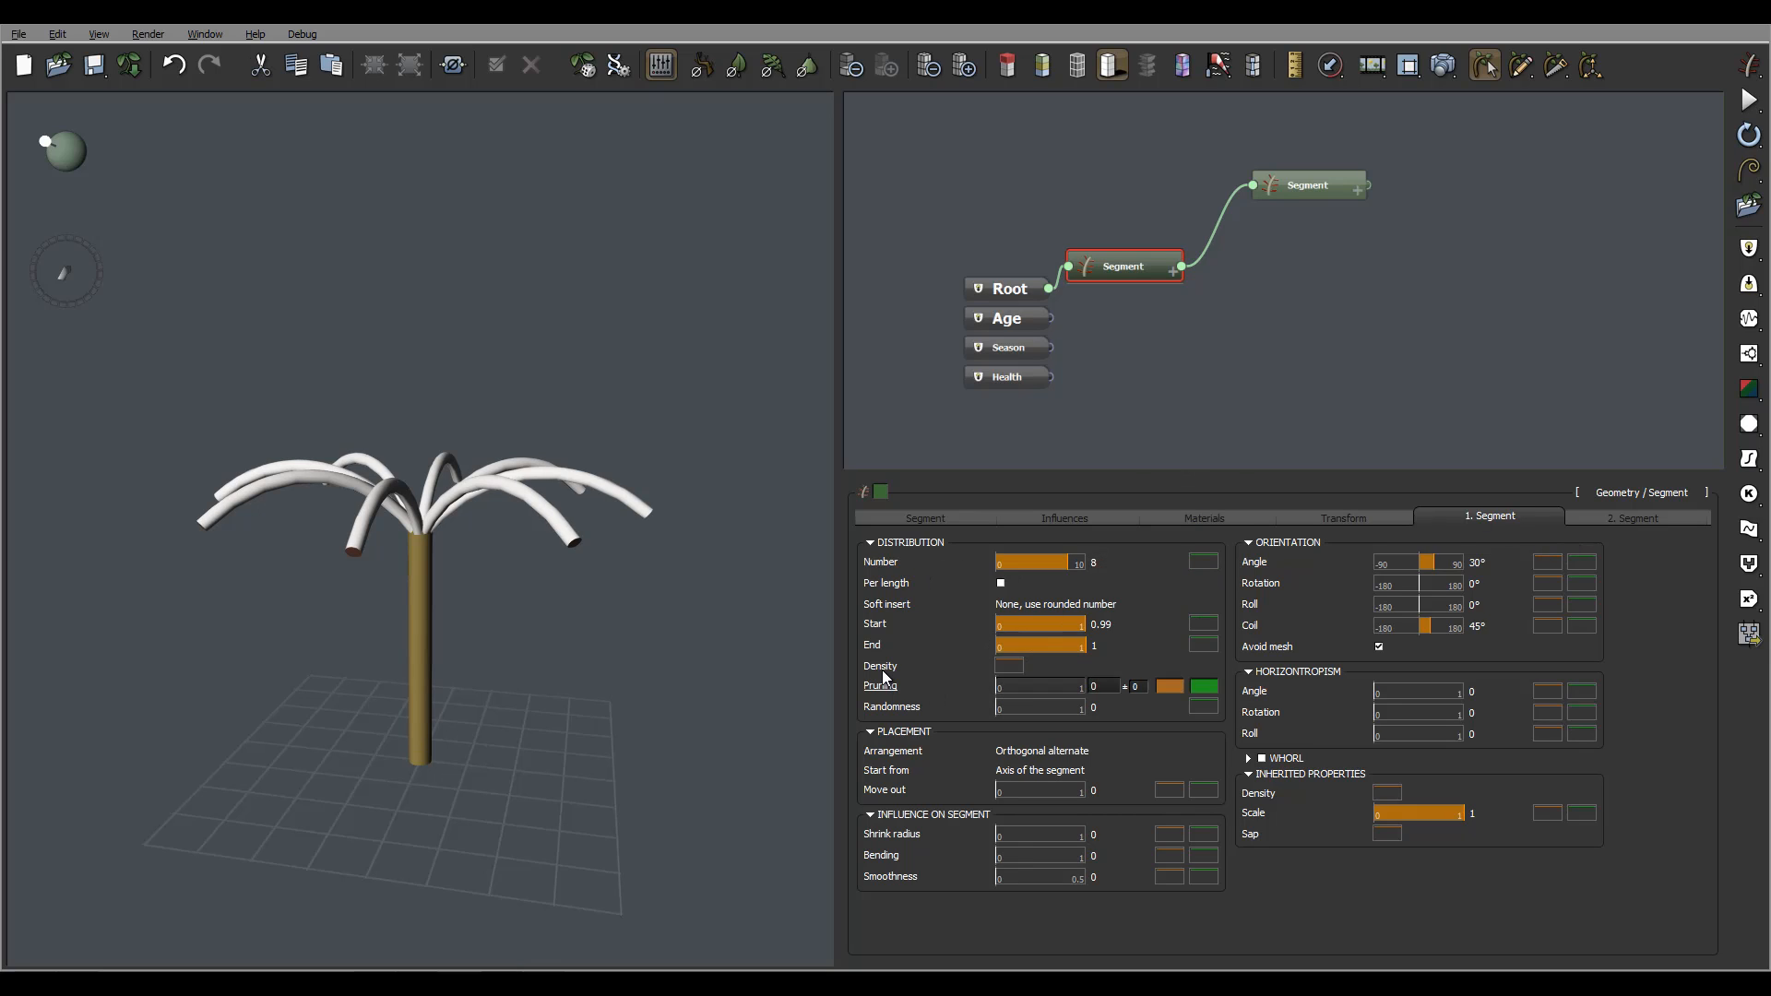
left_click(1010, 666)
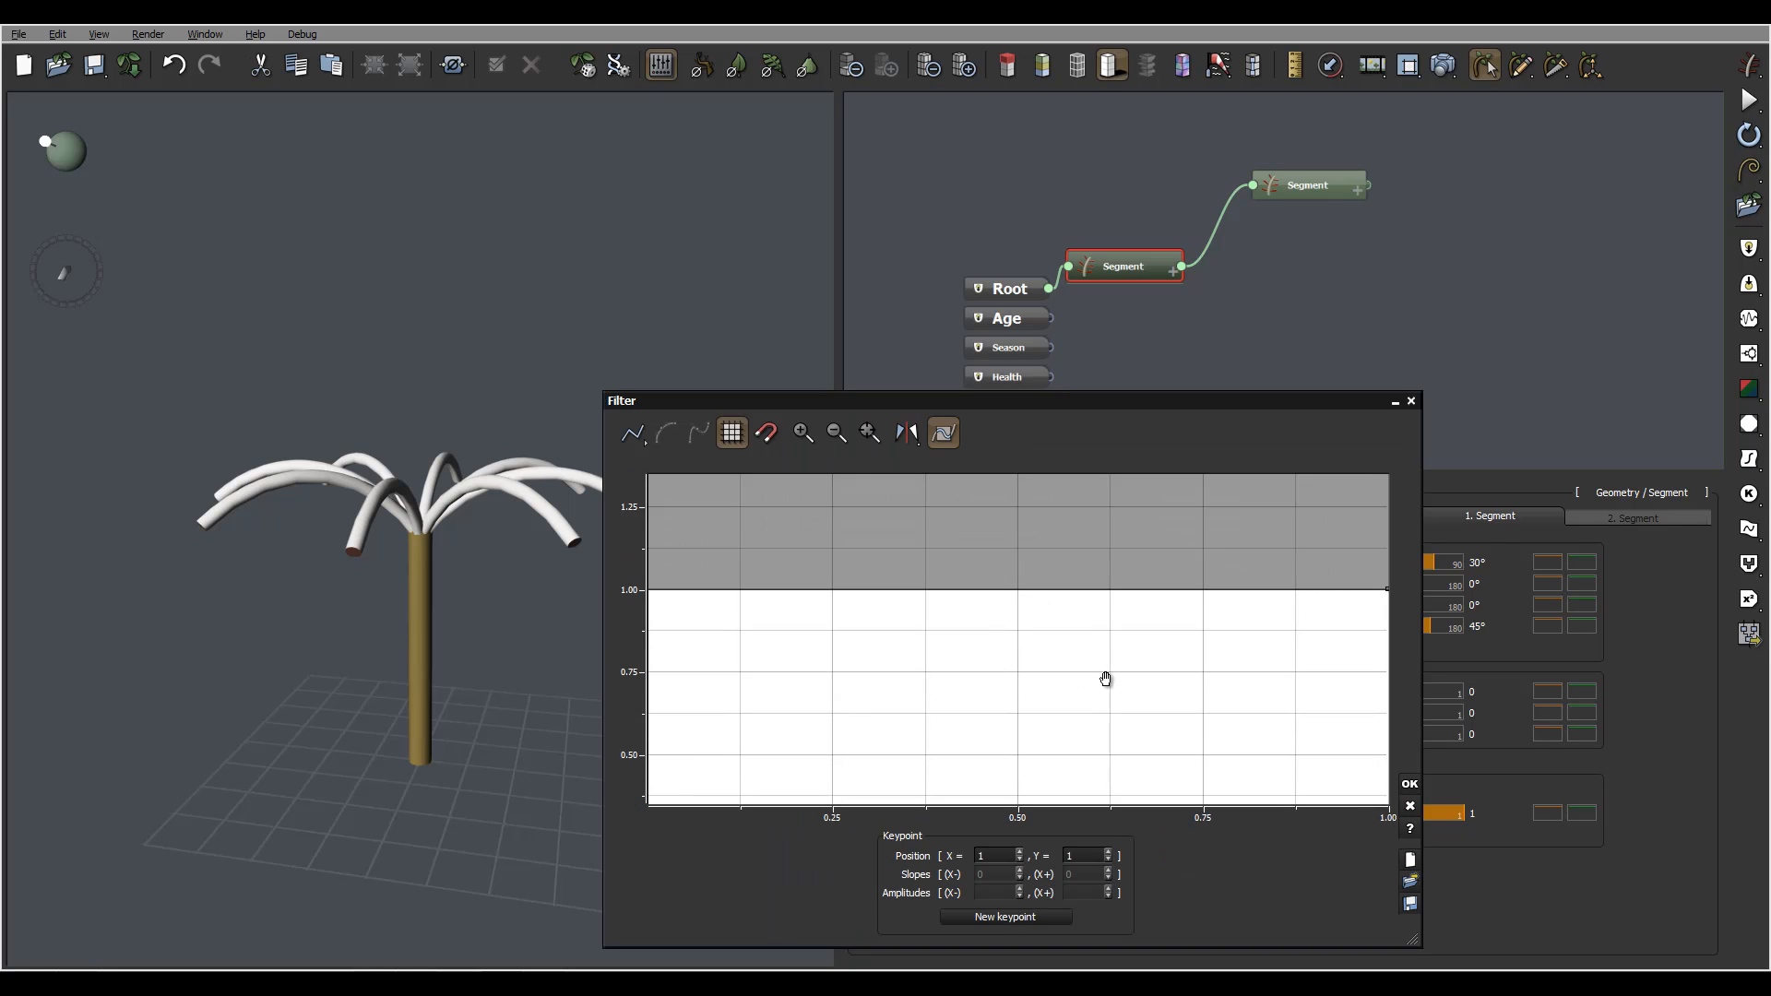
left_click(993, 521)
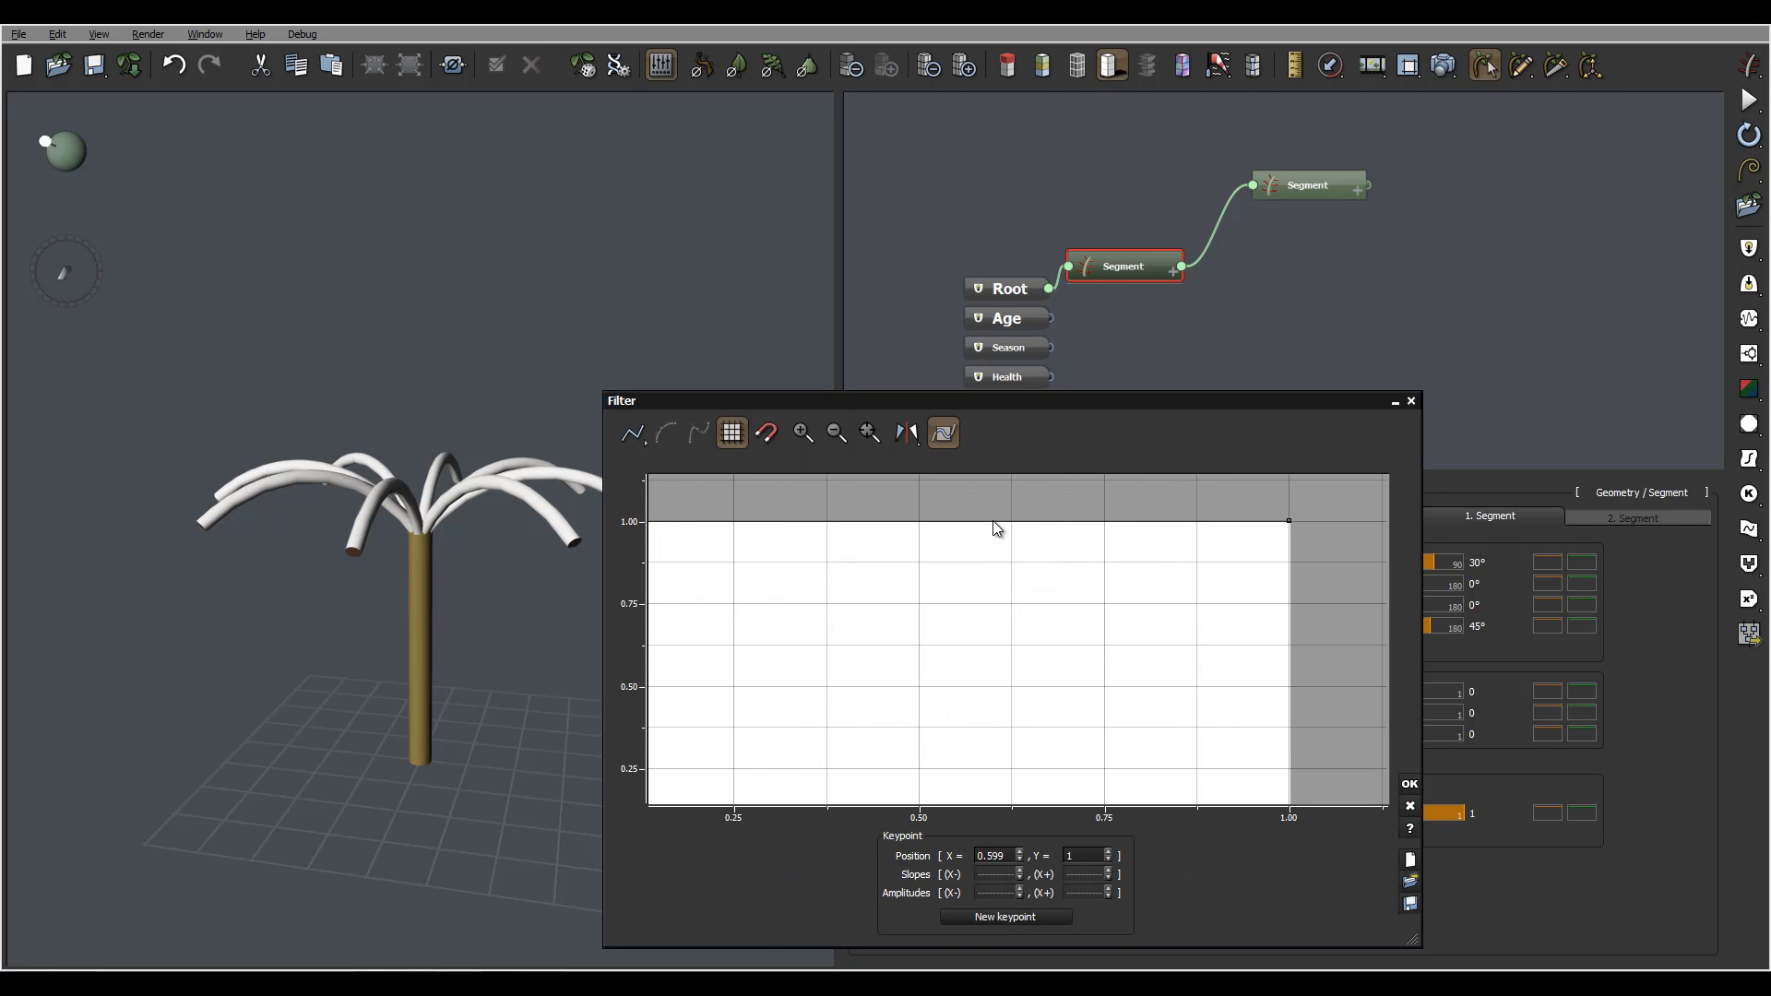
left_click_drag(993, 521, 1000, 748)
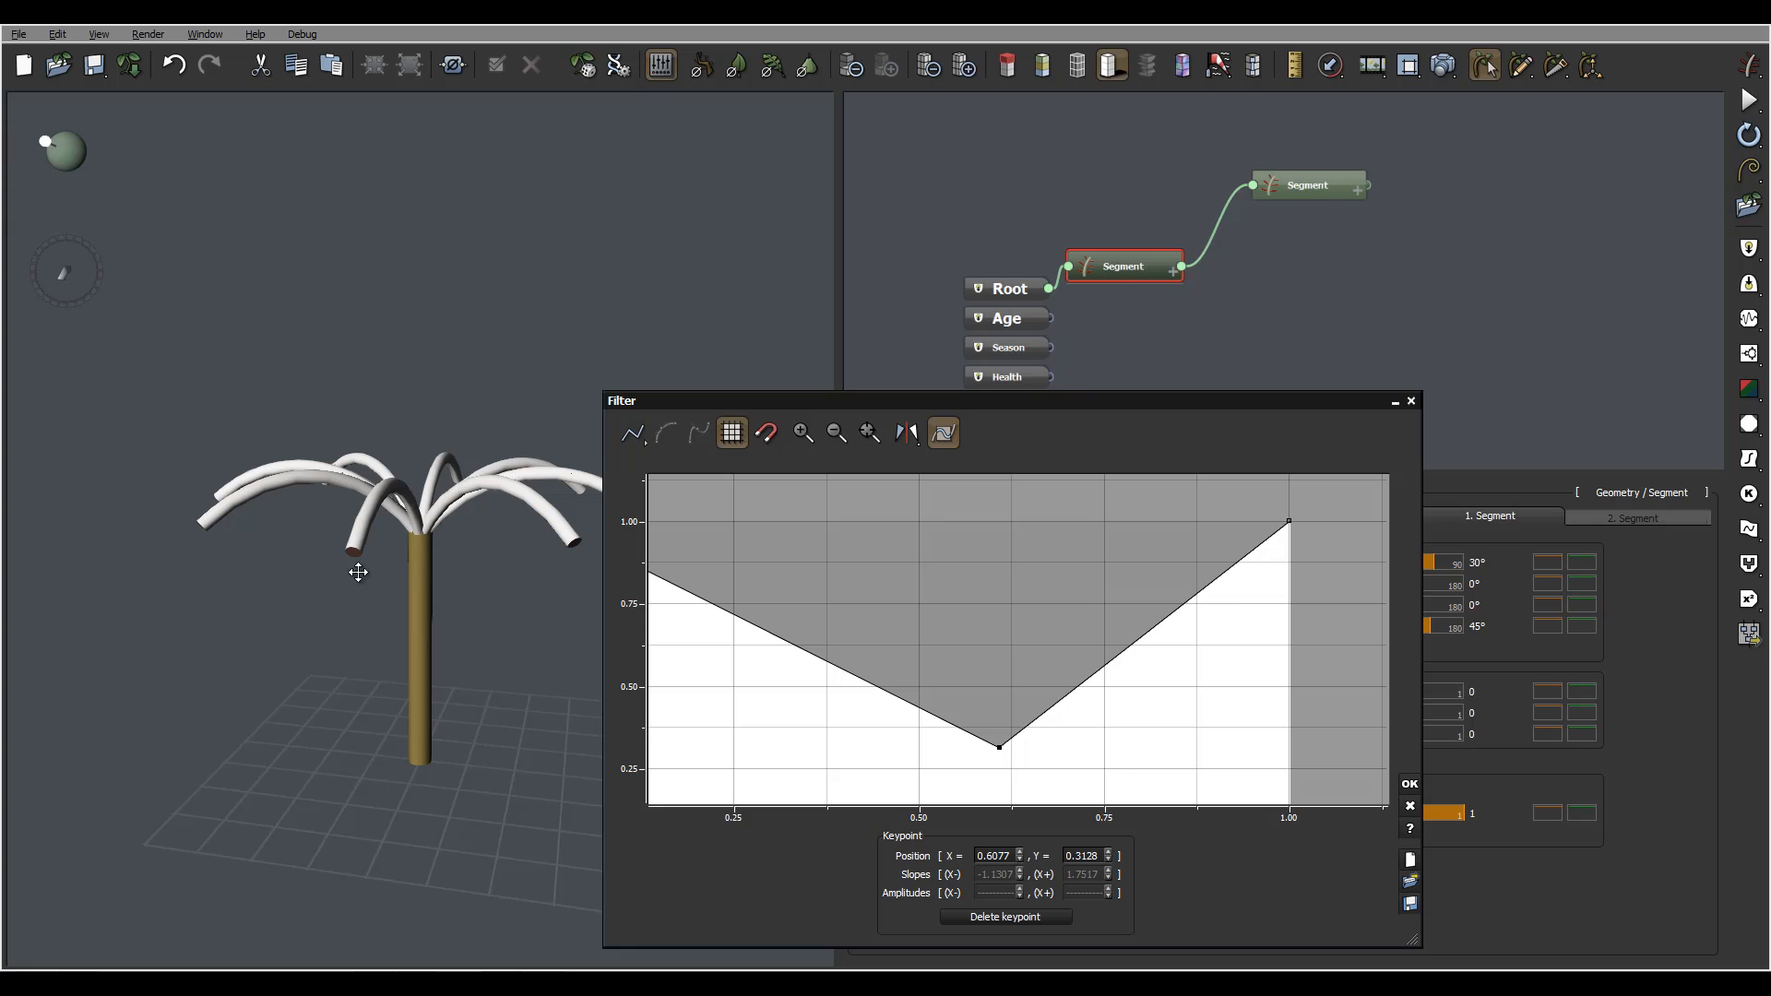
left_click_drag(484, 423, 463, 599)
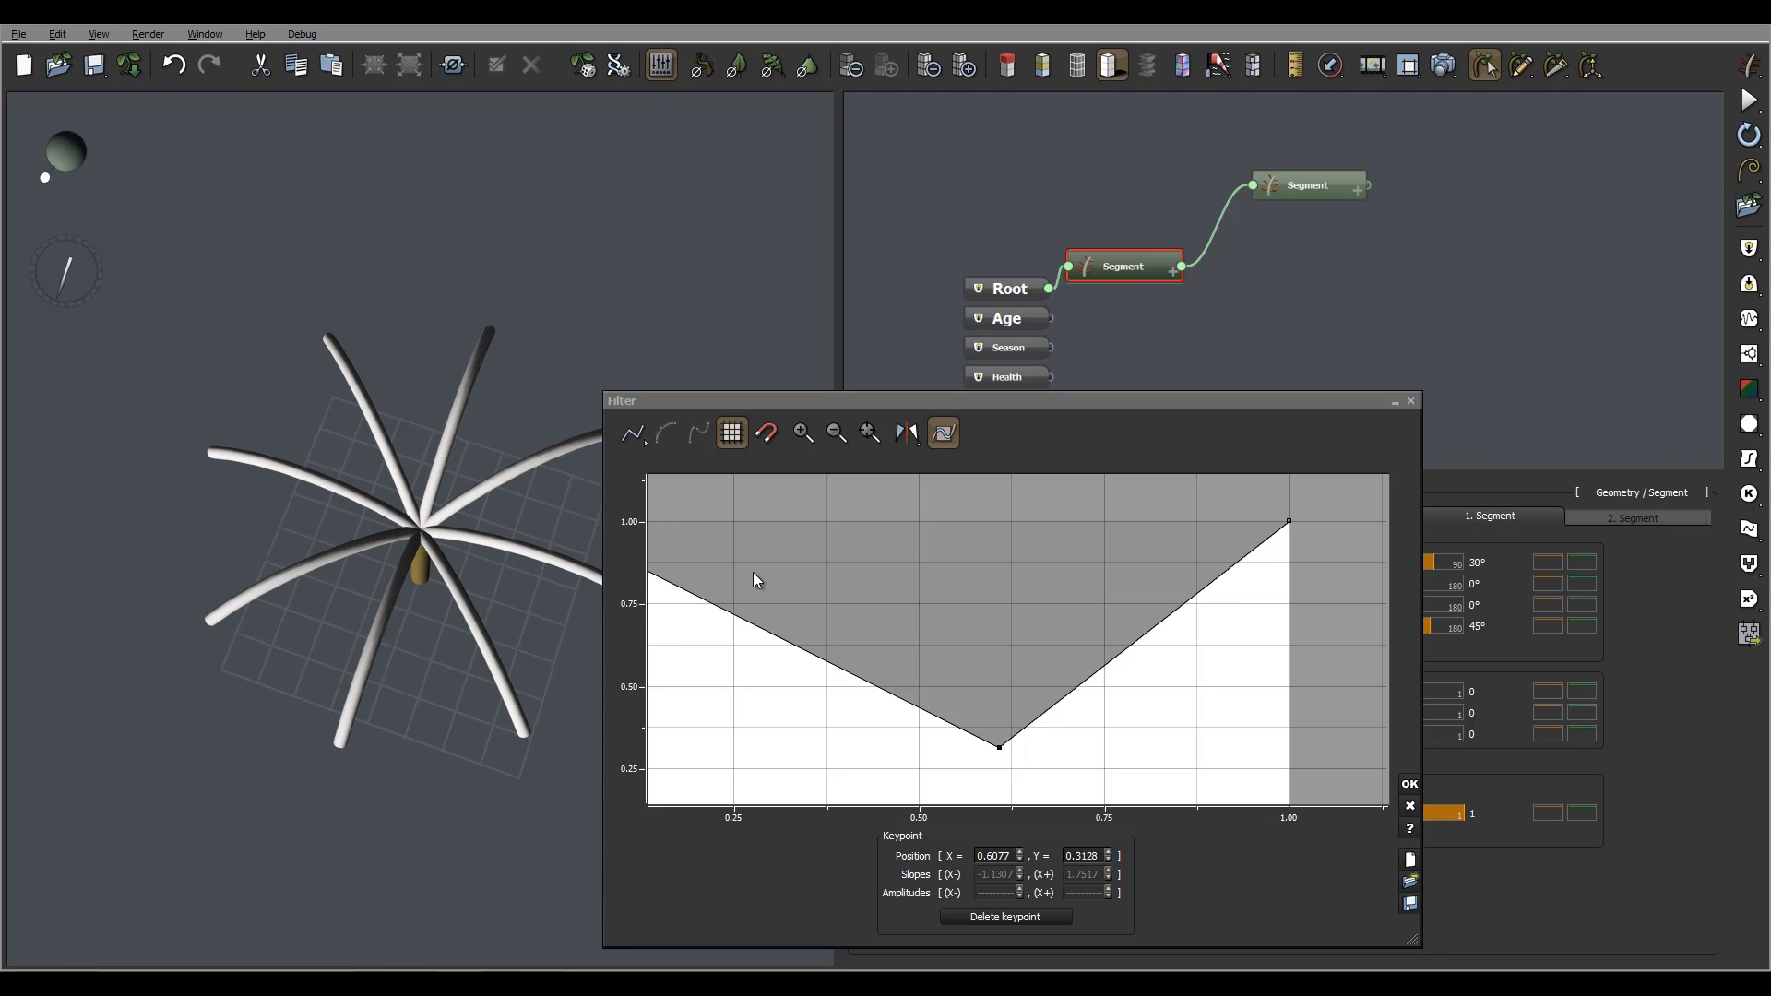
Move the density curve's middle keypoint to about X 0.77, Y 0.10, lower its end keypoint to about Y 0.07, and apply the filter.
middle_click_drag(1019, 579, 1081, 479)
left_click_drag(1061, 647, 1184, 719)
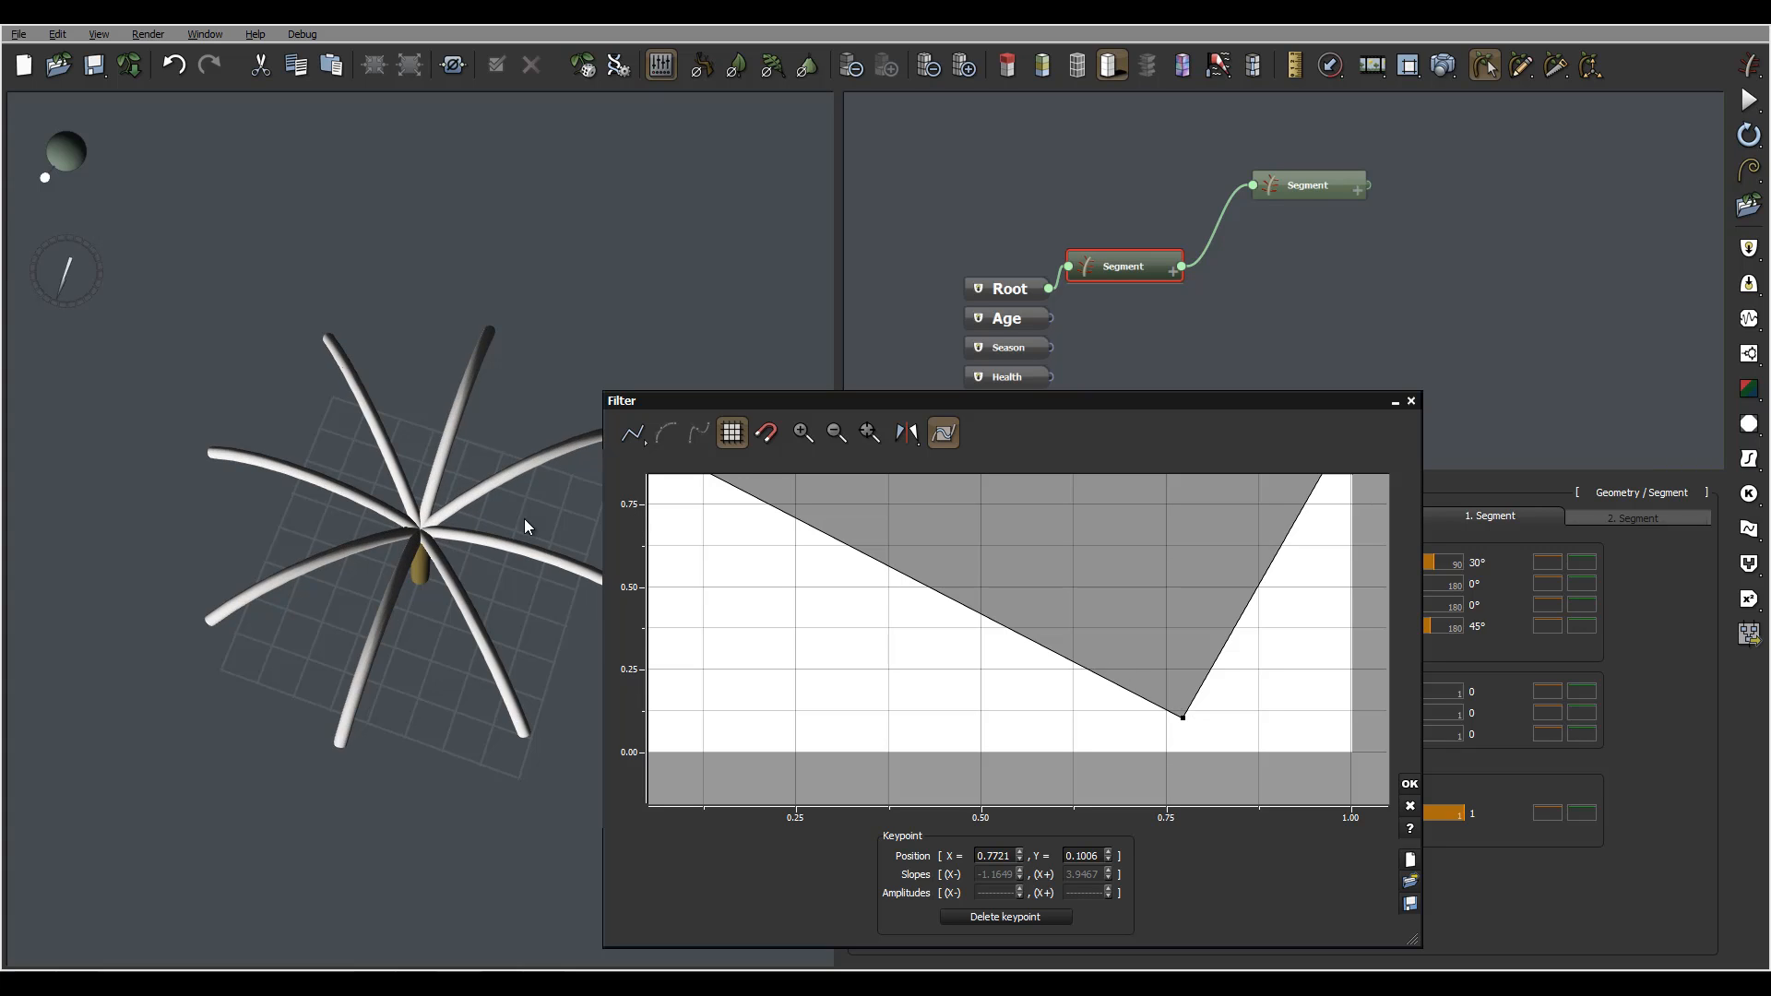
left_click_drag(524, 526, 498, 332)
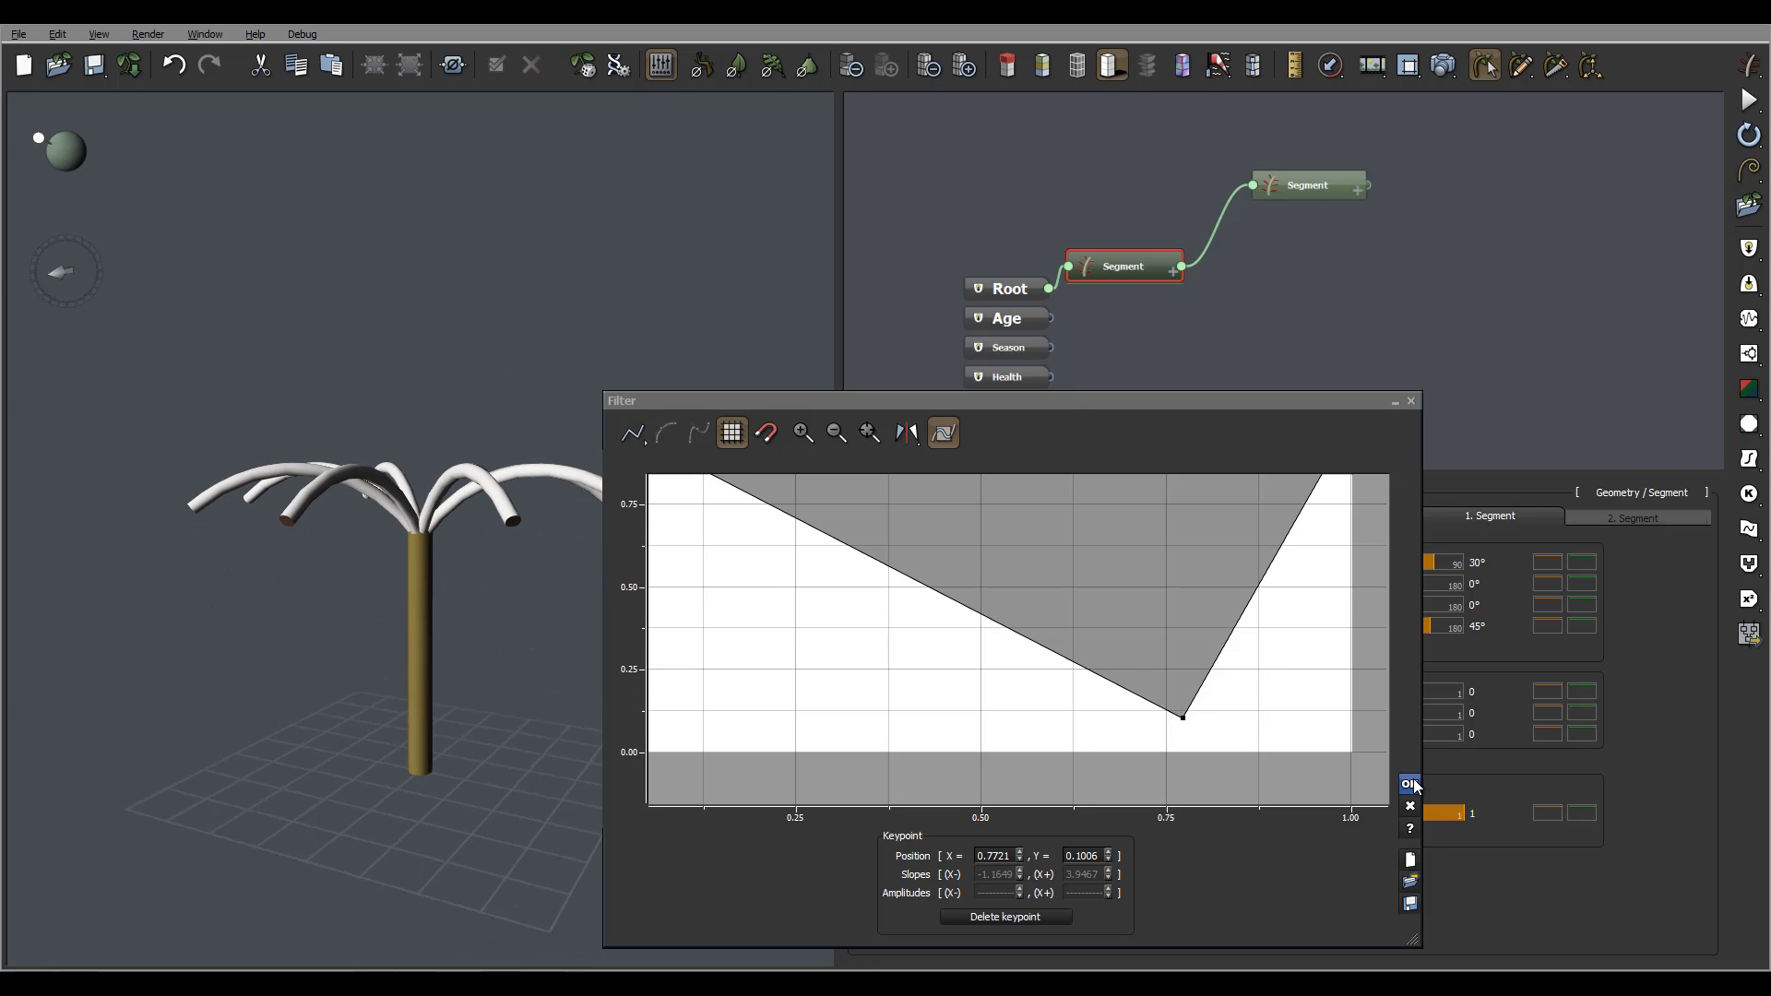
middle_click_drag(1331, 606, 1269, 683)
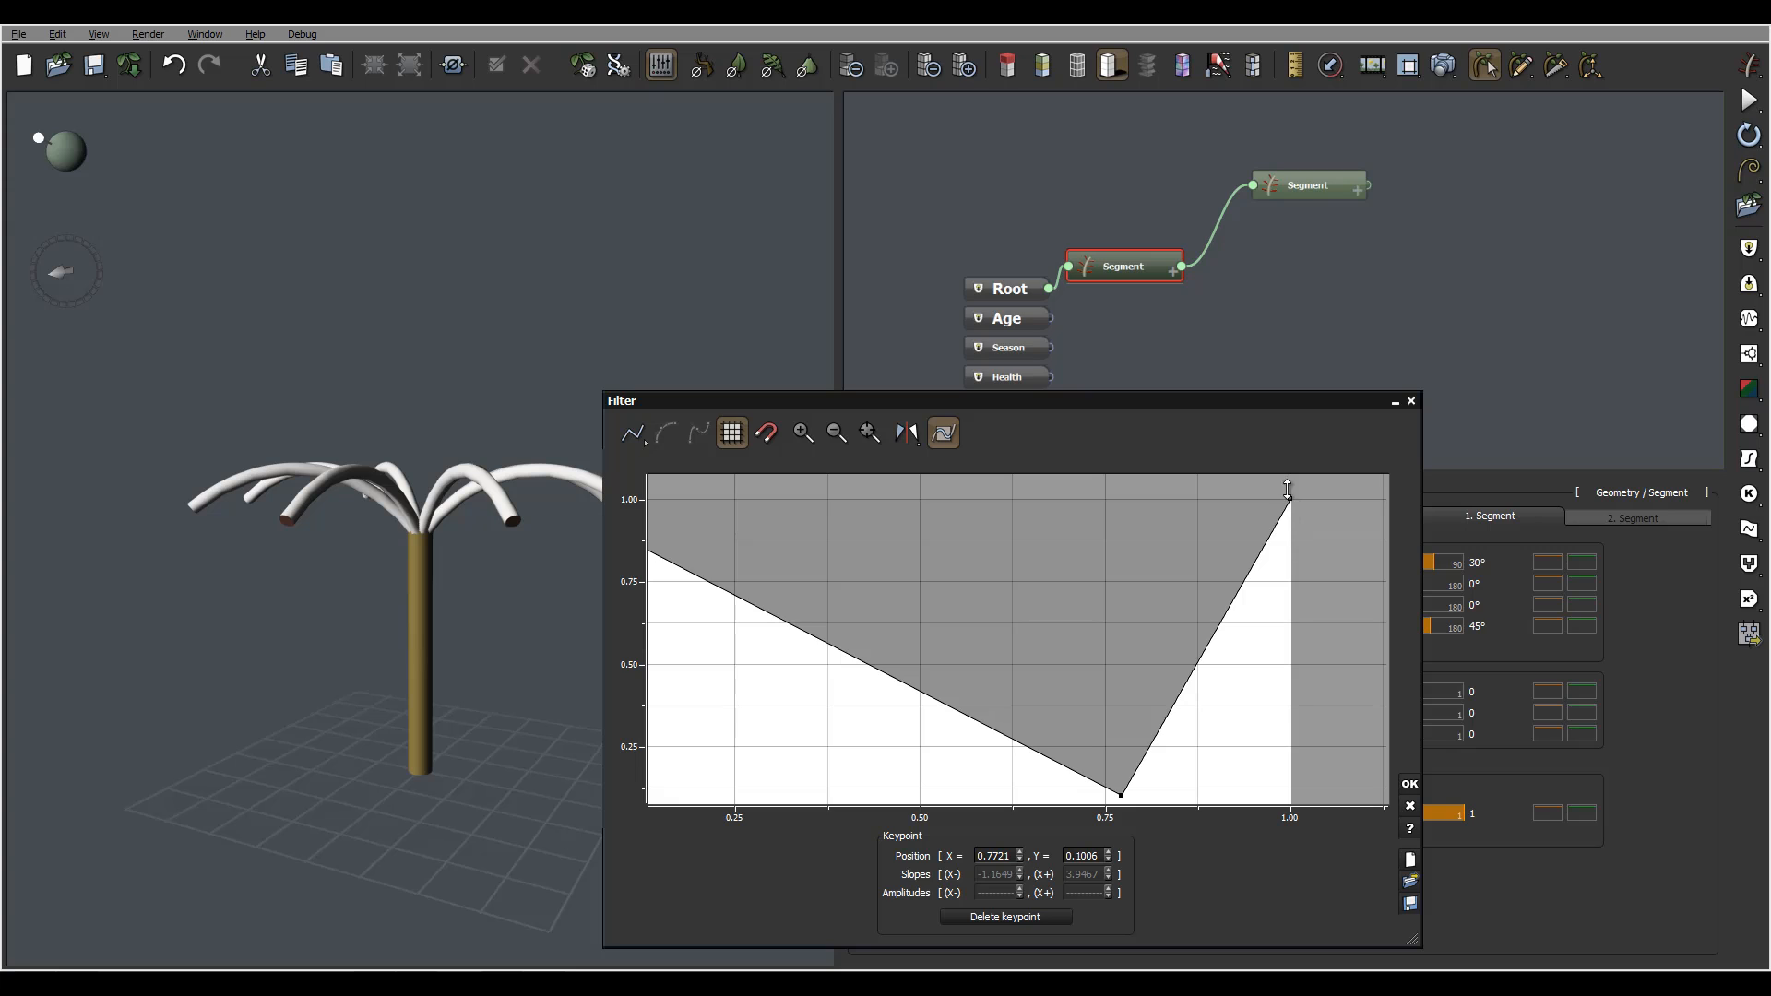
left_click_drag(1291, 508, 1309, 788)
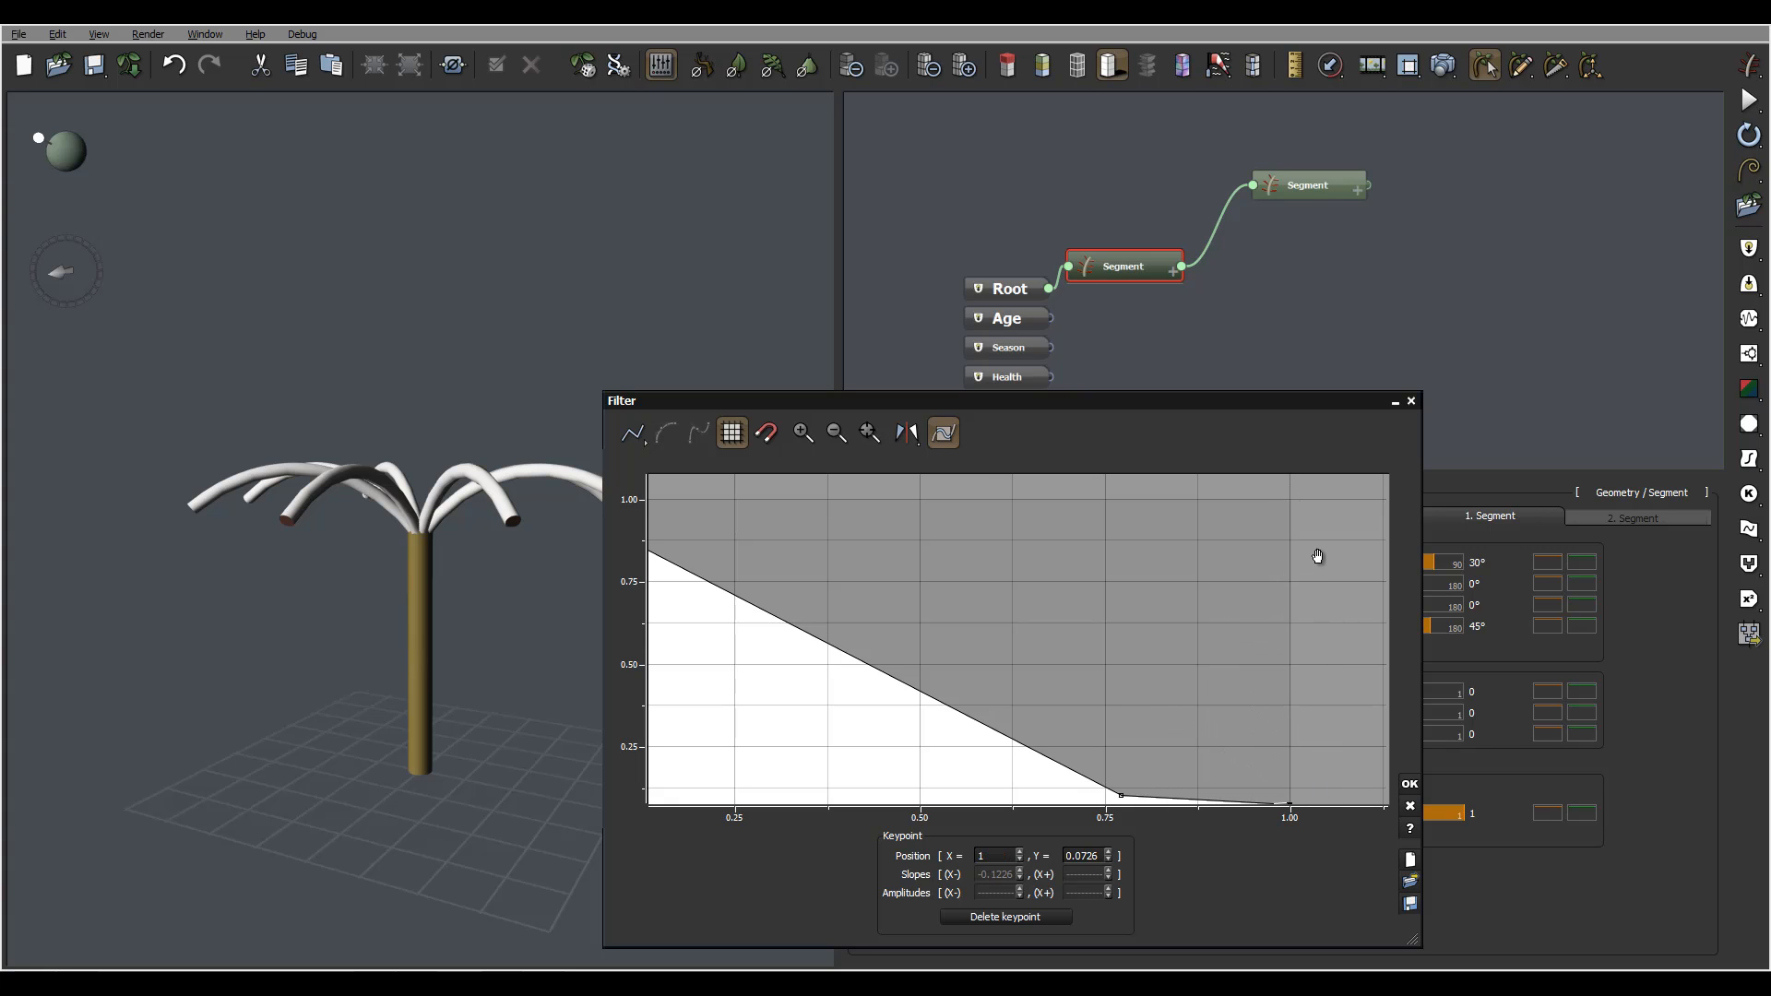
middle_click_drag(1366, 568, 1387, 732)
left_click(1408, 786)
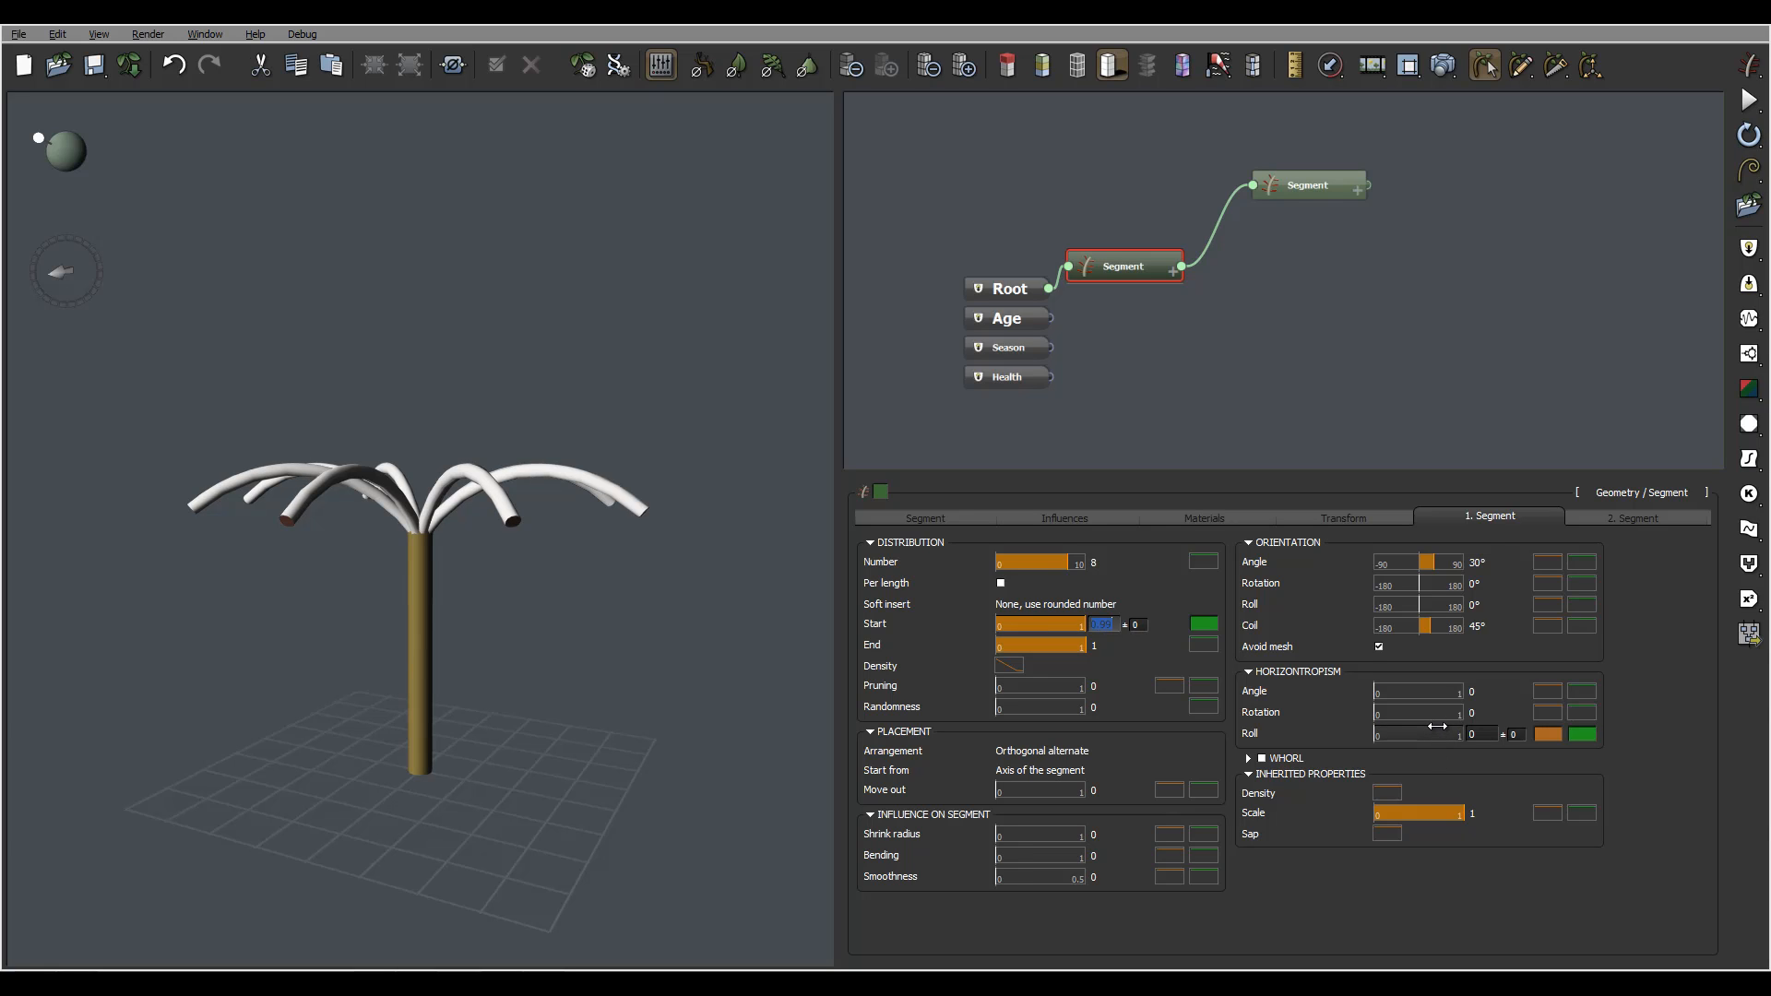
Set the first child's distribution start to 0.2 and inspect how the branches spread along the trunk.
type("0.2")
key("Return")
left_click_drag(449, 526, 673, 517)
left_click_drag(606, 495, 517, 590)
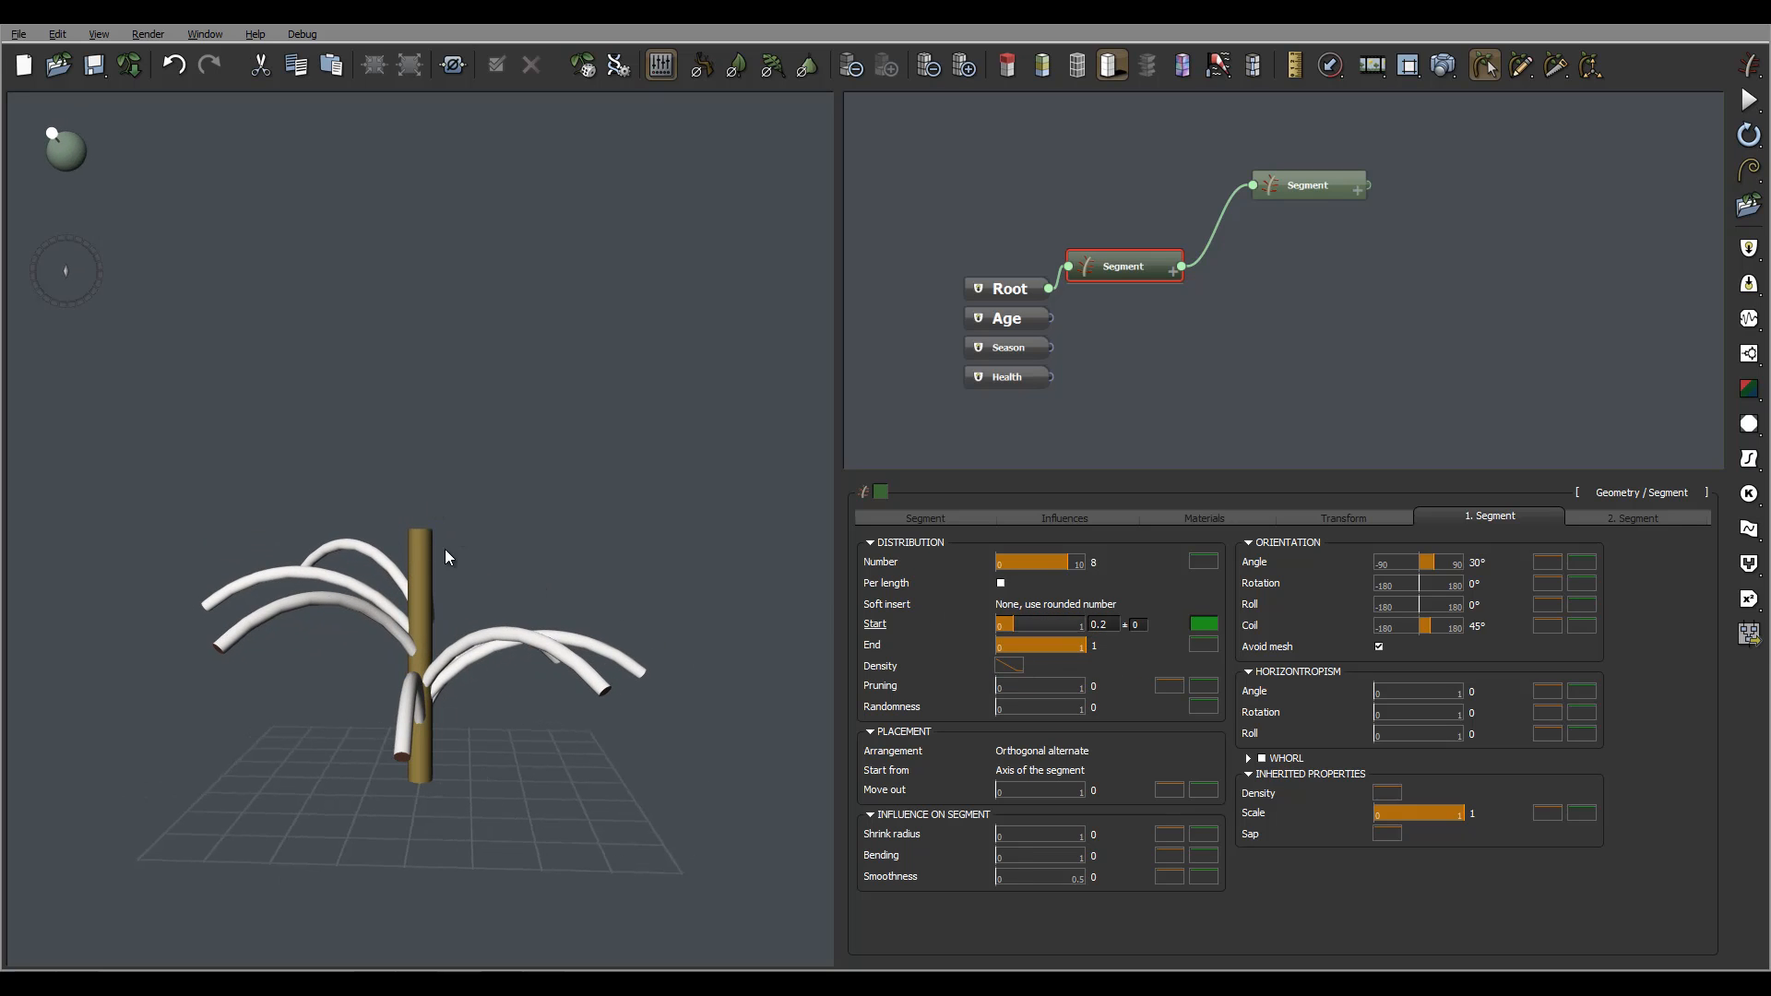
left_click_drag(445, 557, 496, 667)
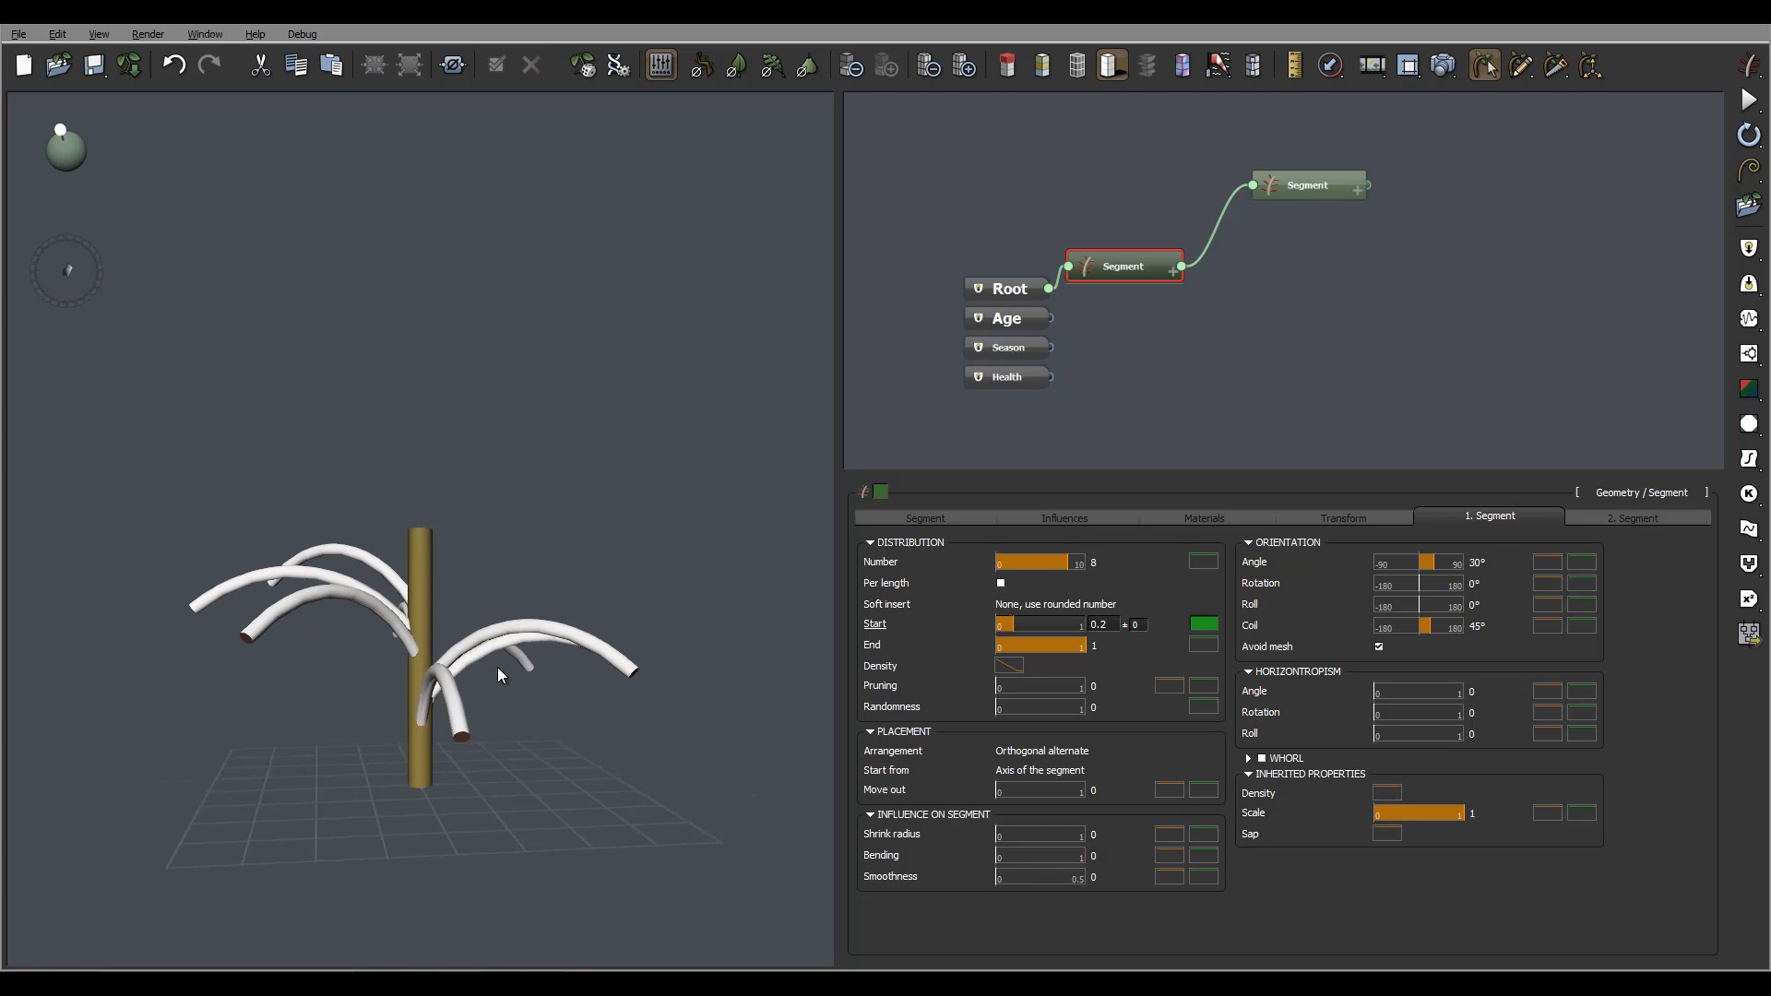
Reset the first child's density filter and inspect the branch spacing.
right_click(1005, 666)
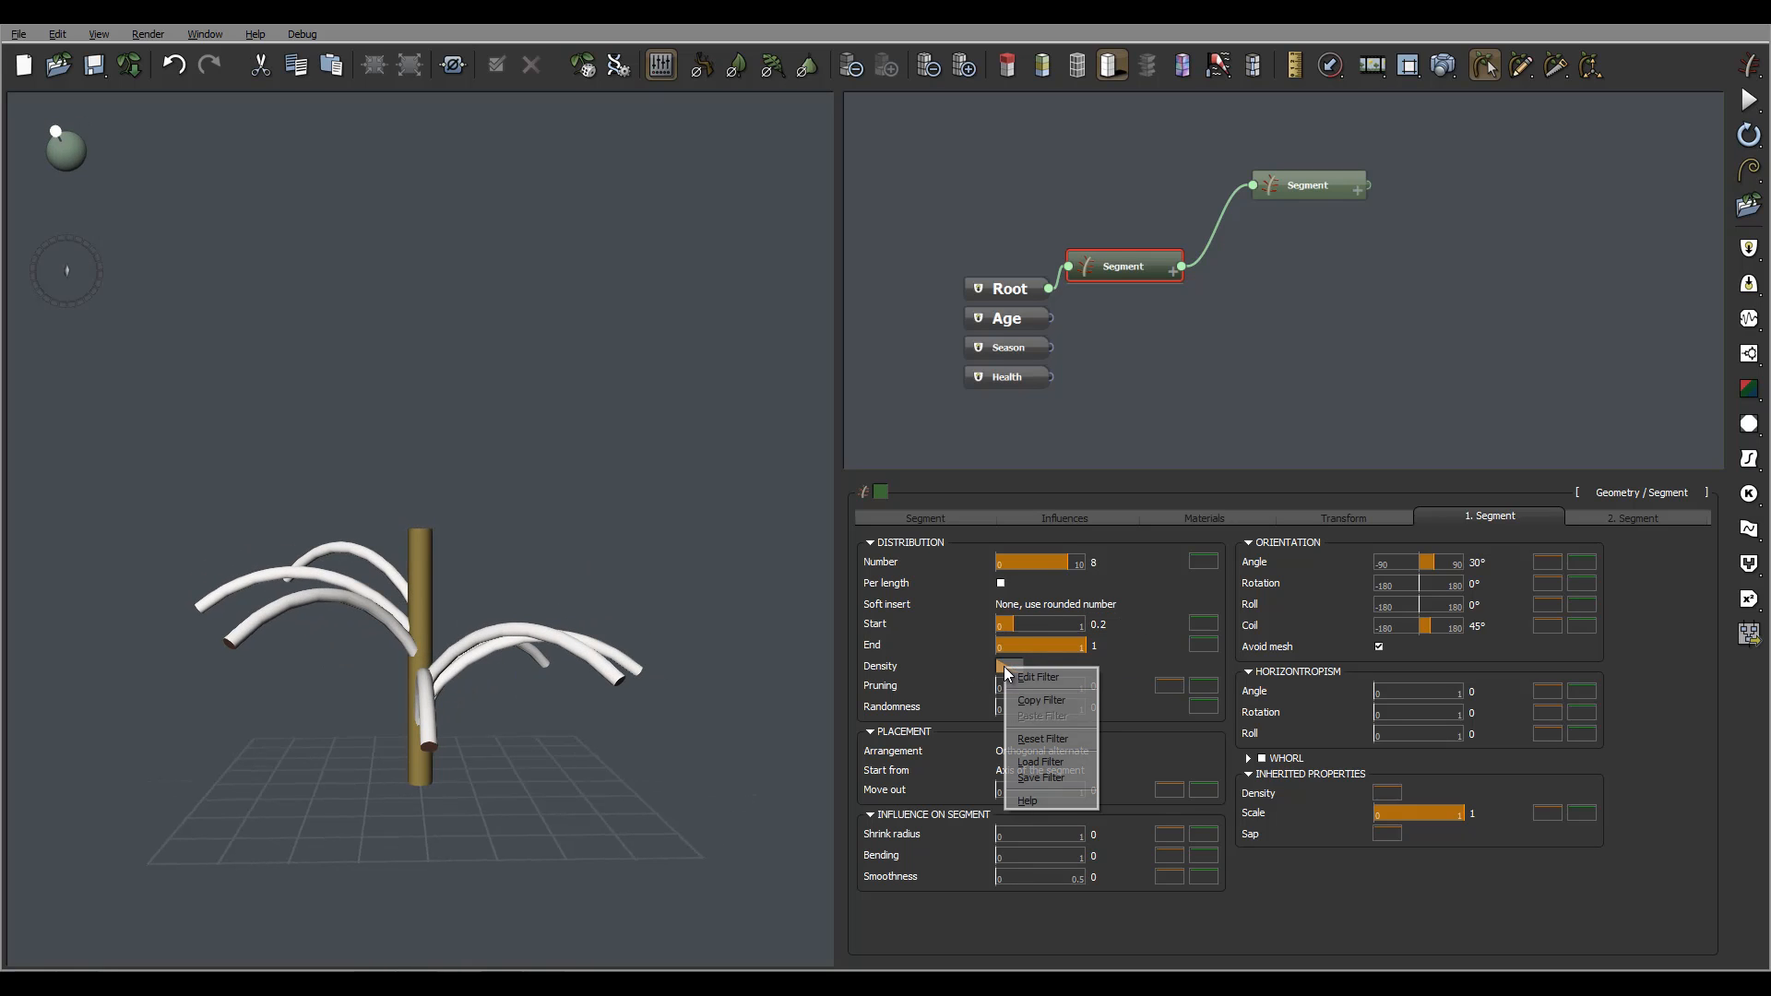
left_click(1042, 739)
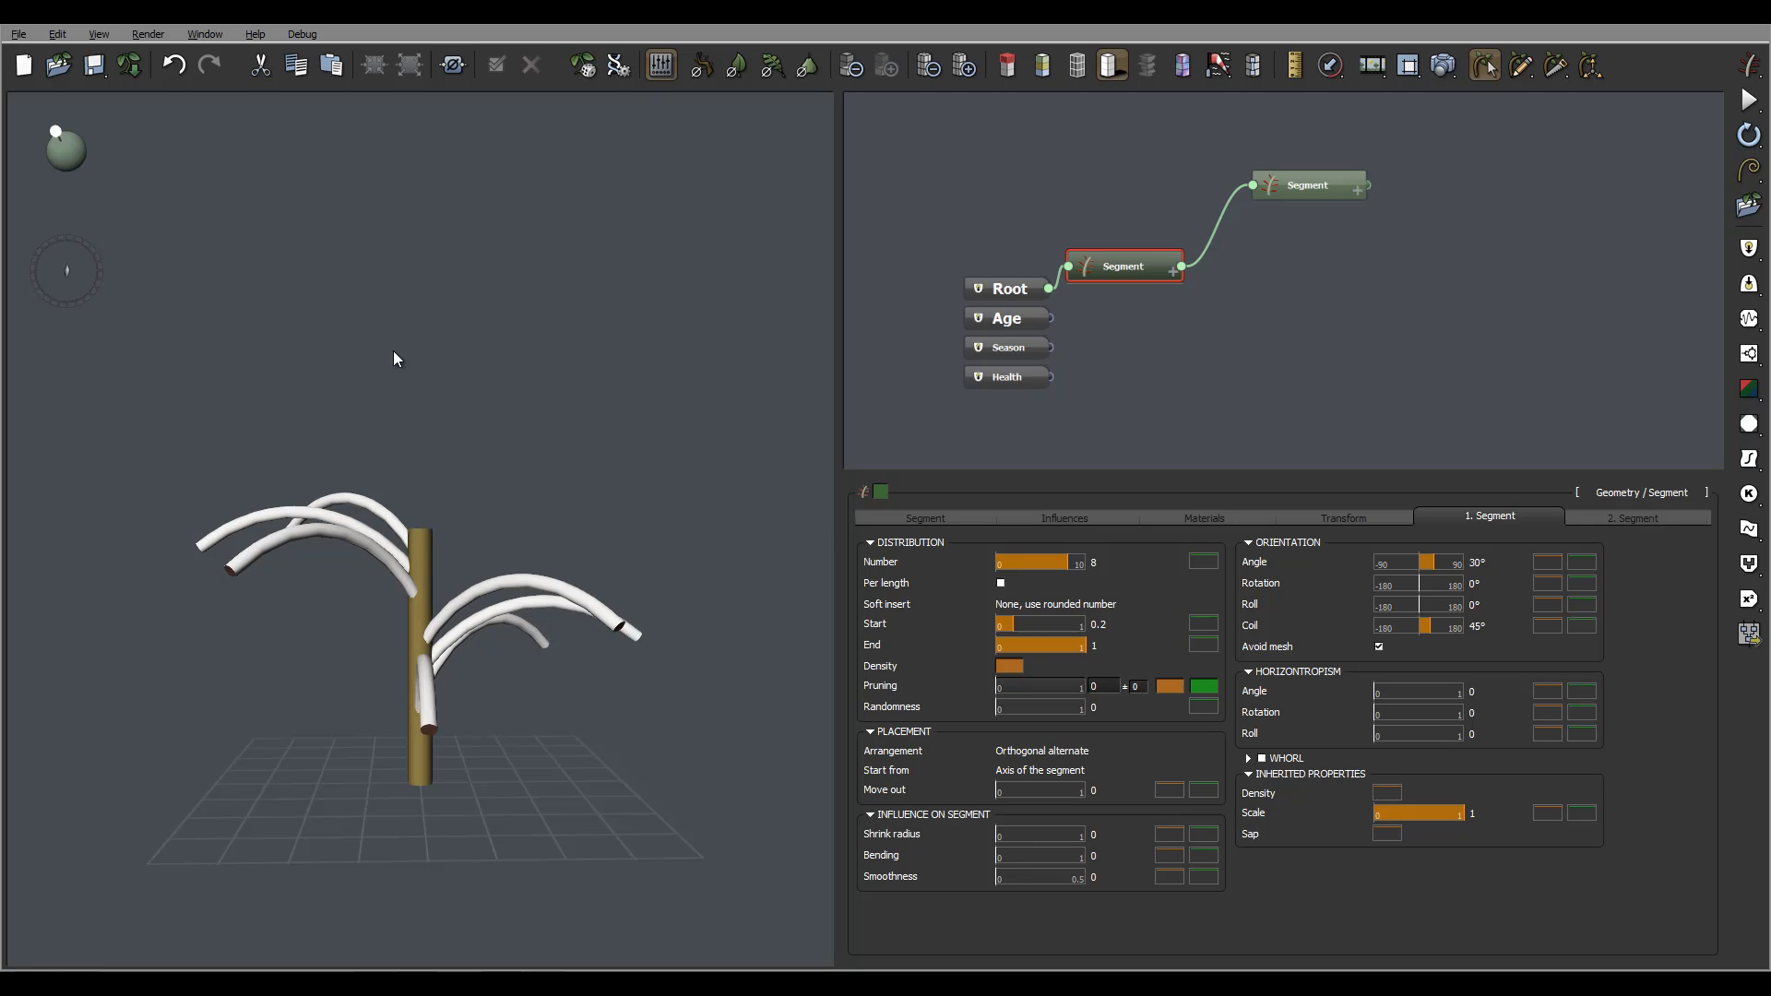
left_click_drag(395, 360, 383, 544)
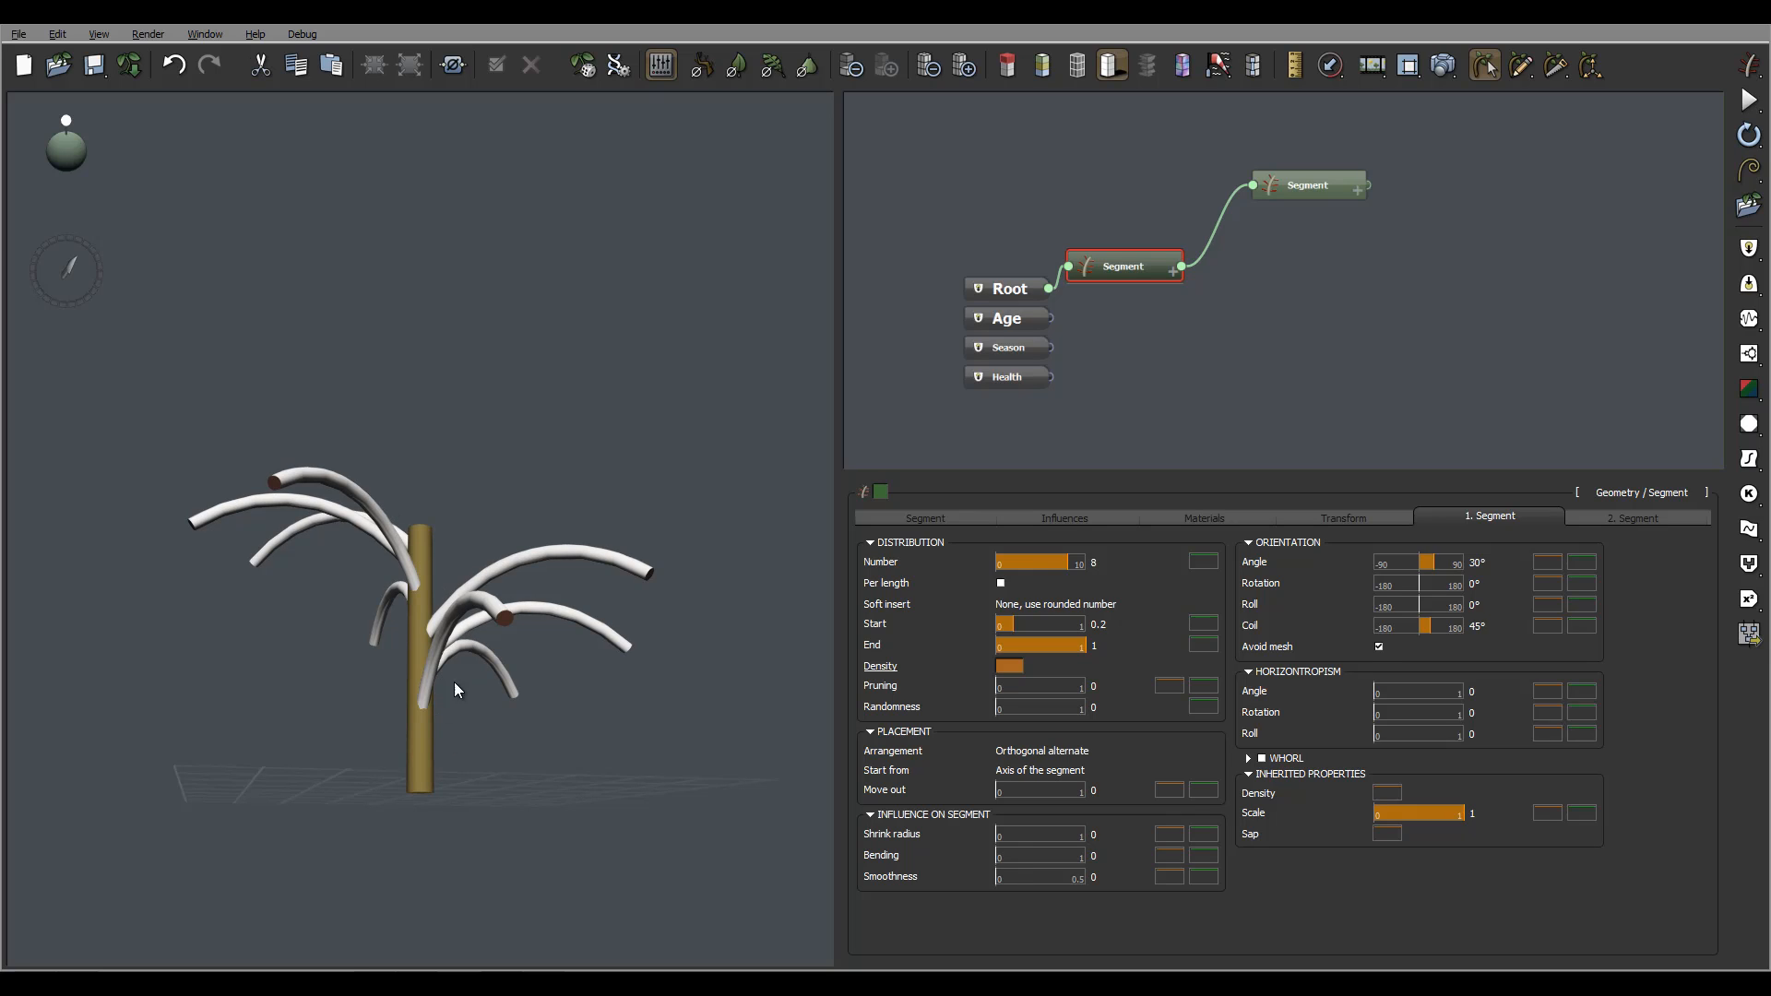
Reshape the first child's density curve to rise from 0 to a keypoint at about X 0.31, Y 0.90, and apply it.
left_click(1015, 642)
left_click(1009, 665)
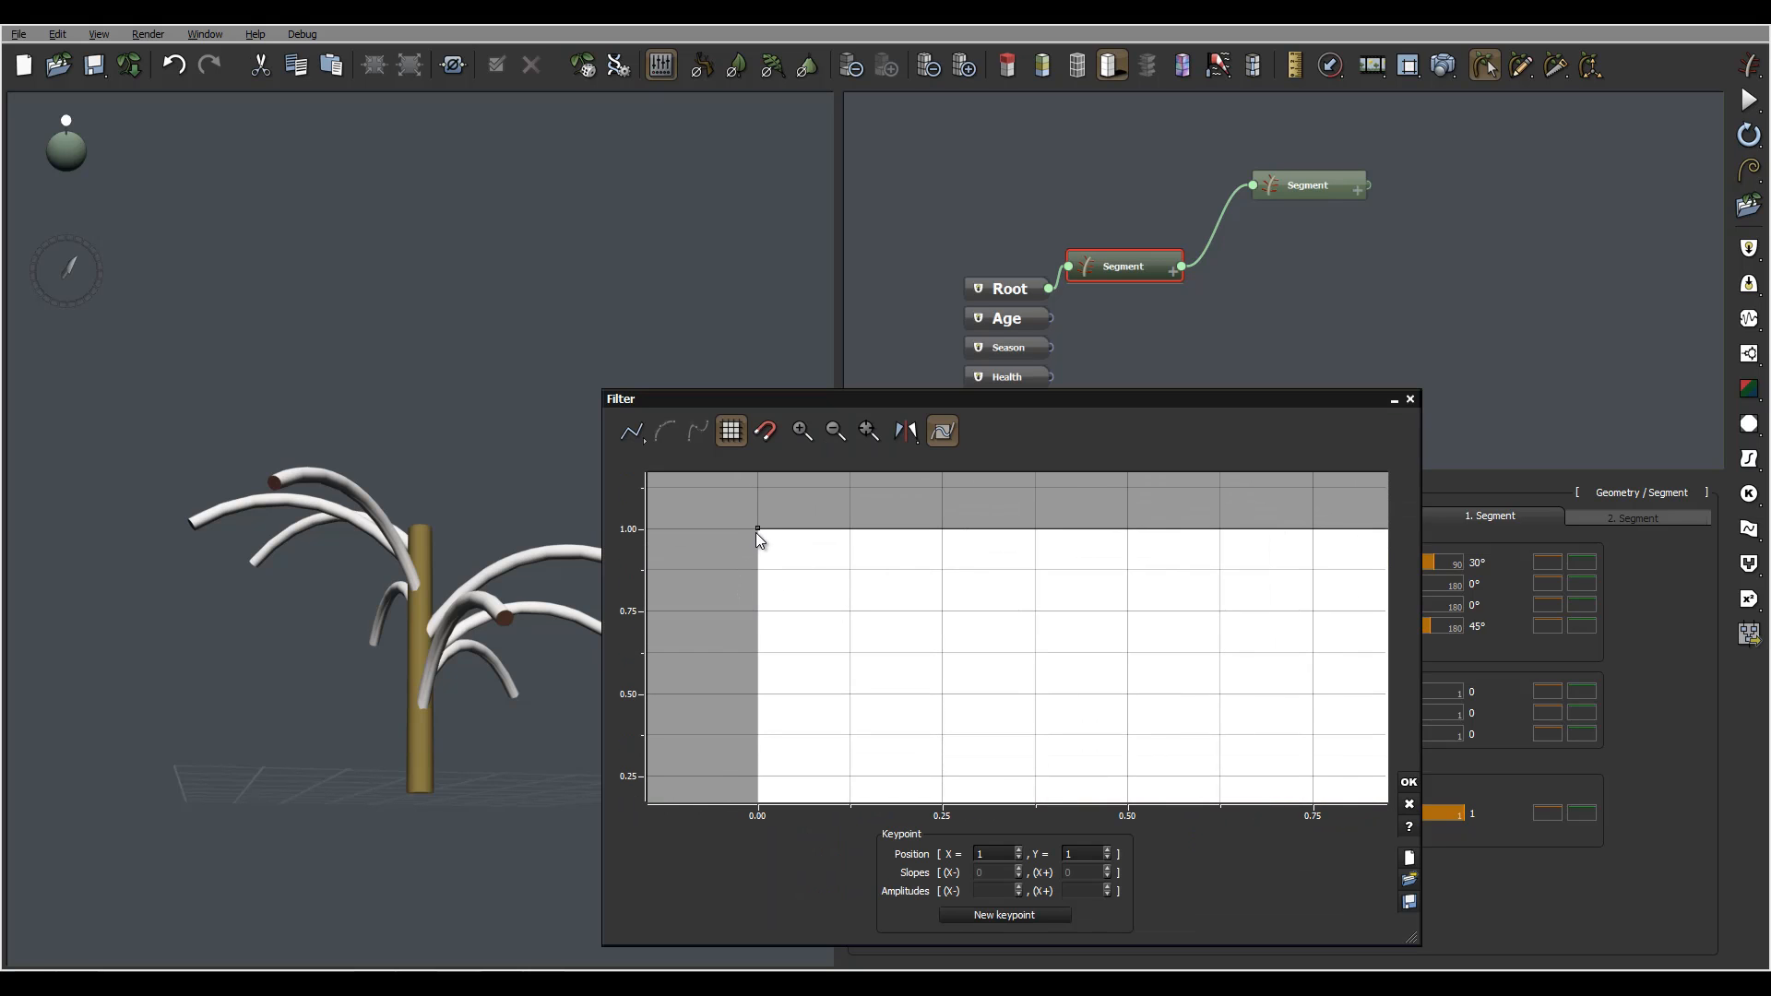
left_click_drag(758, 529, 986, 559)
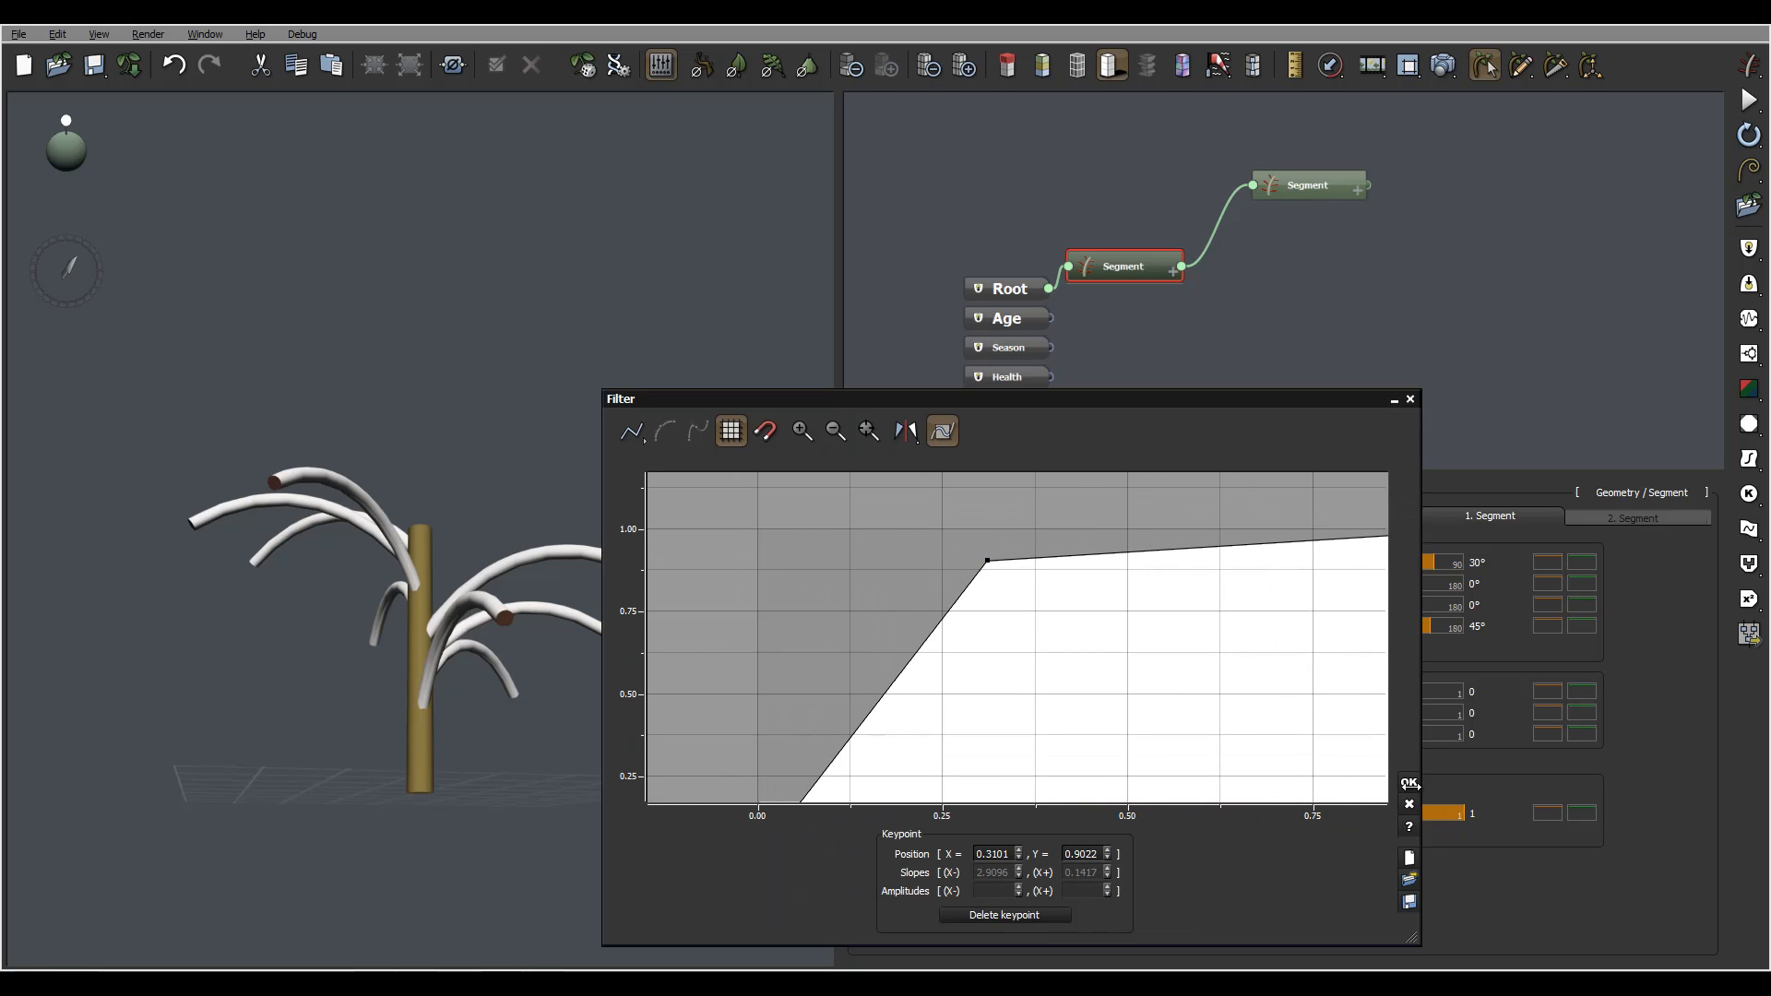
left_click(1408, 782)
left_click_drag(500, 651, 417, 578)
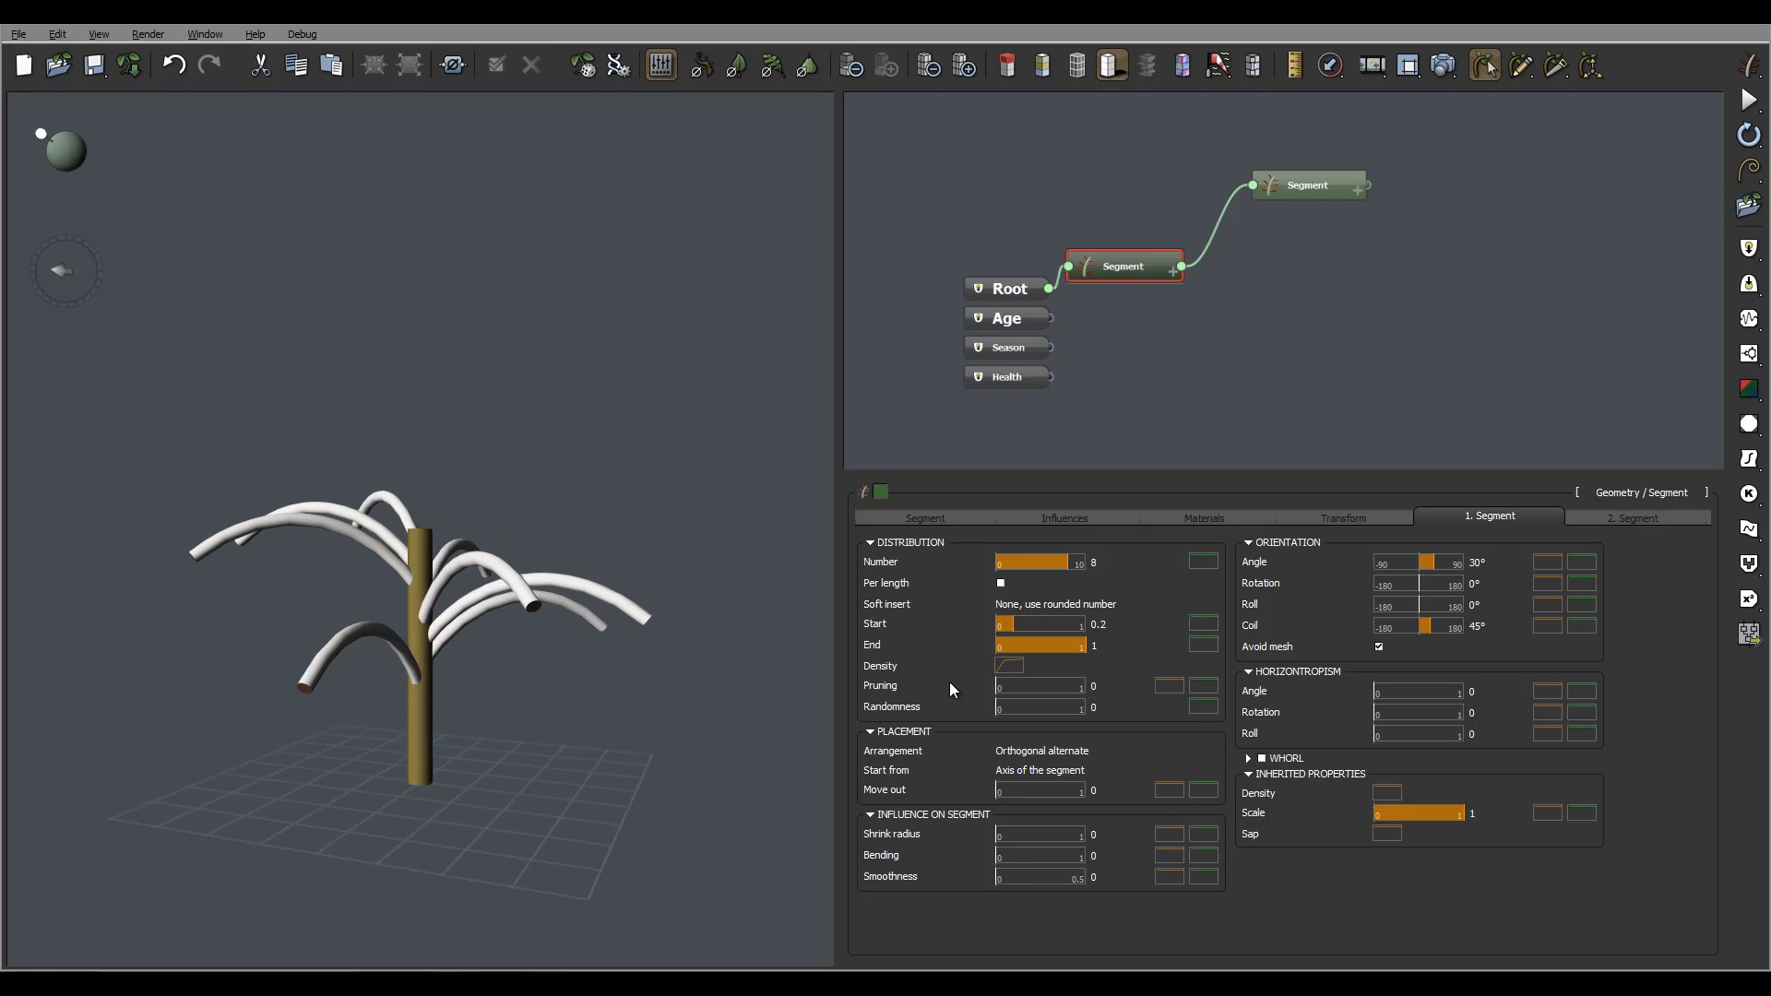
left_click_drag(484, 632, 480, 682)
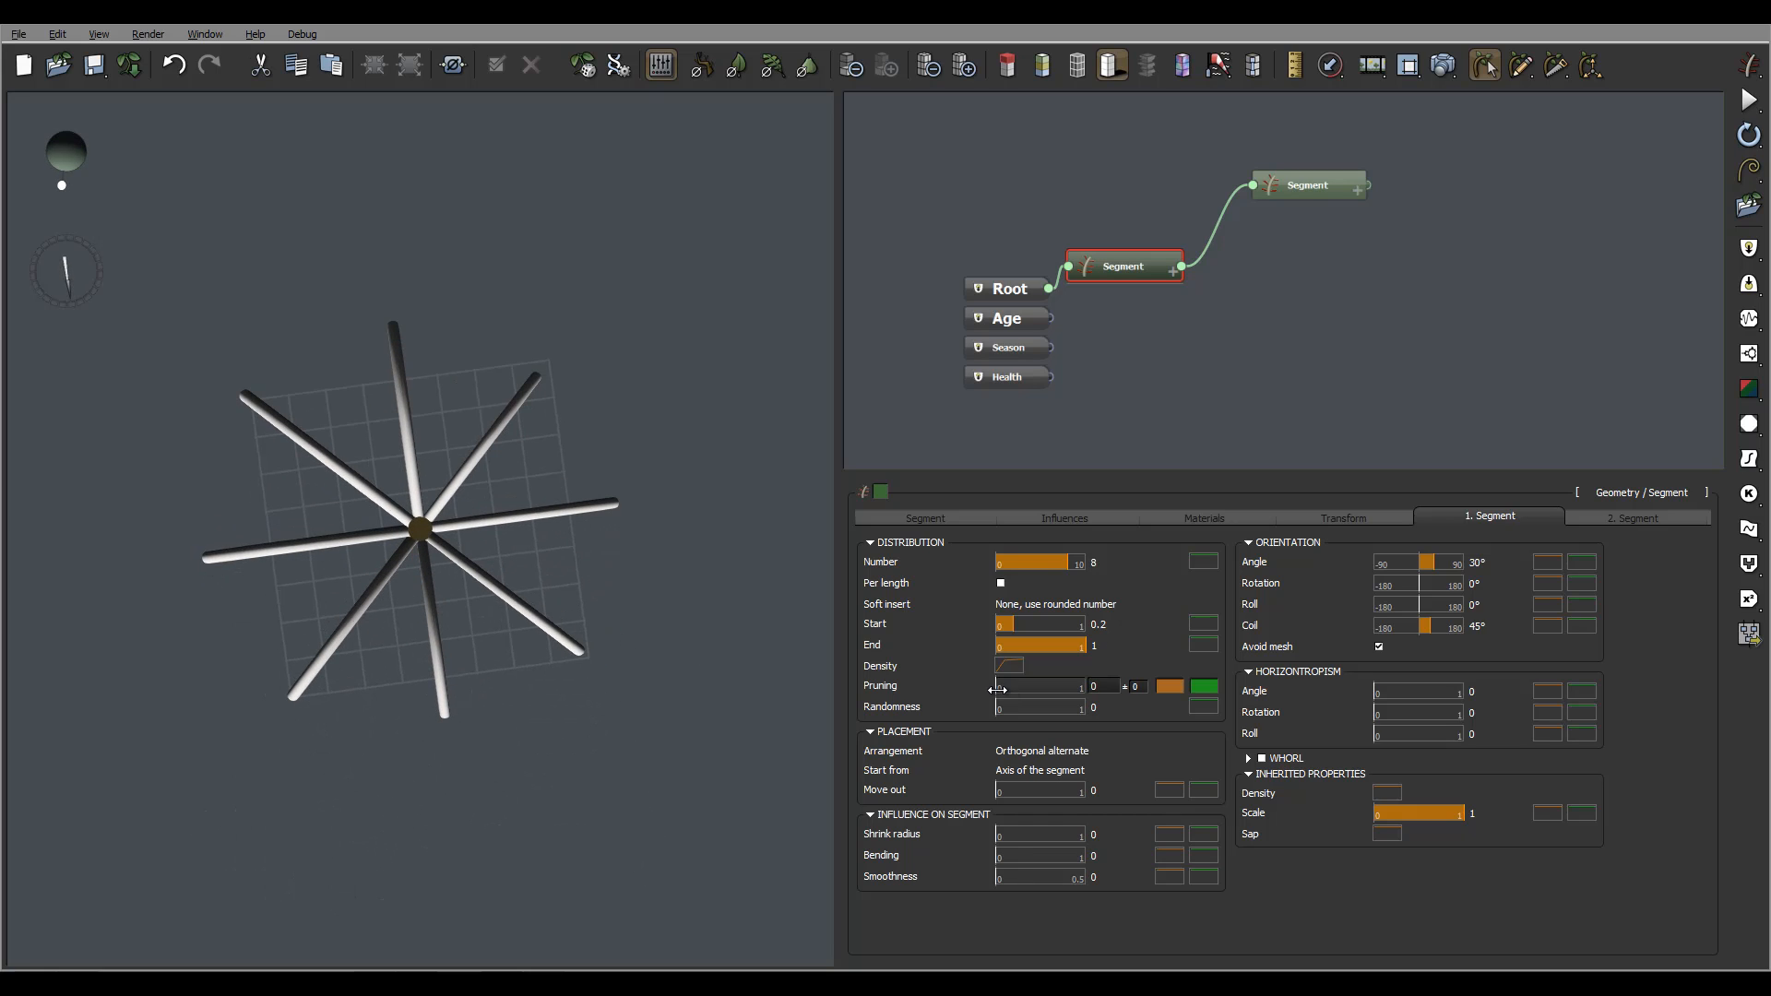
Set the first child's pruning to 0.48 and inspect the remaining branches from the side.
left_click_drag(1047, 685, 1038, 685)
left_click_drag(546, 685, 415, 617)
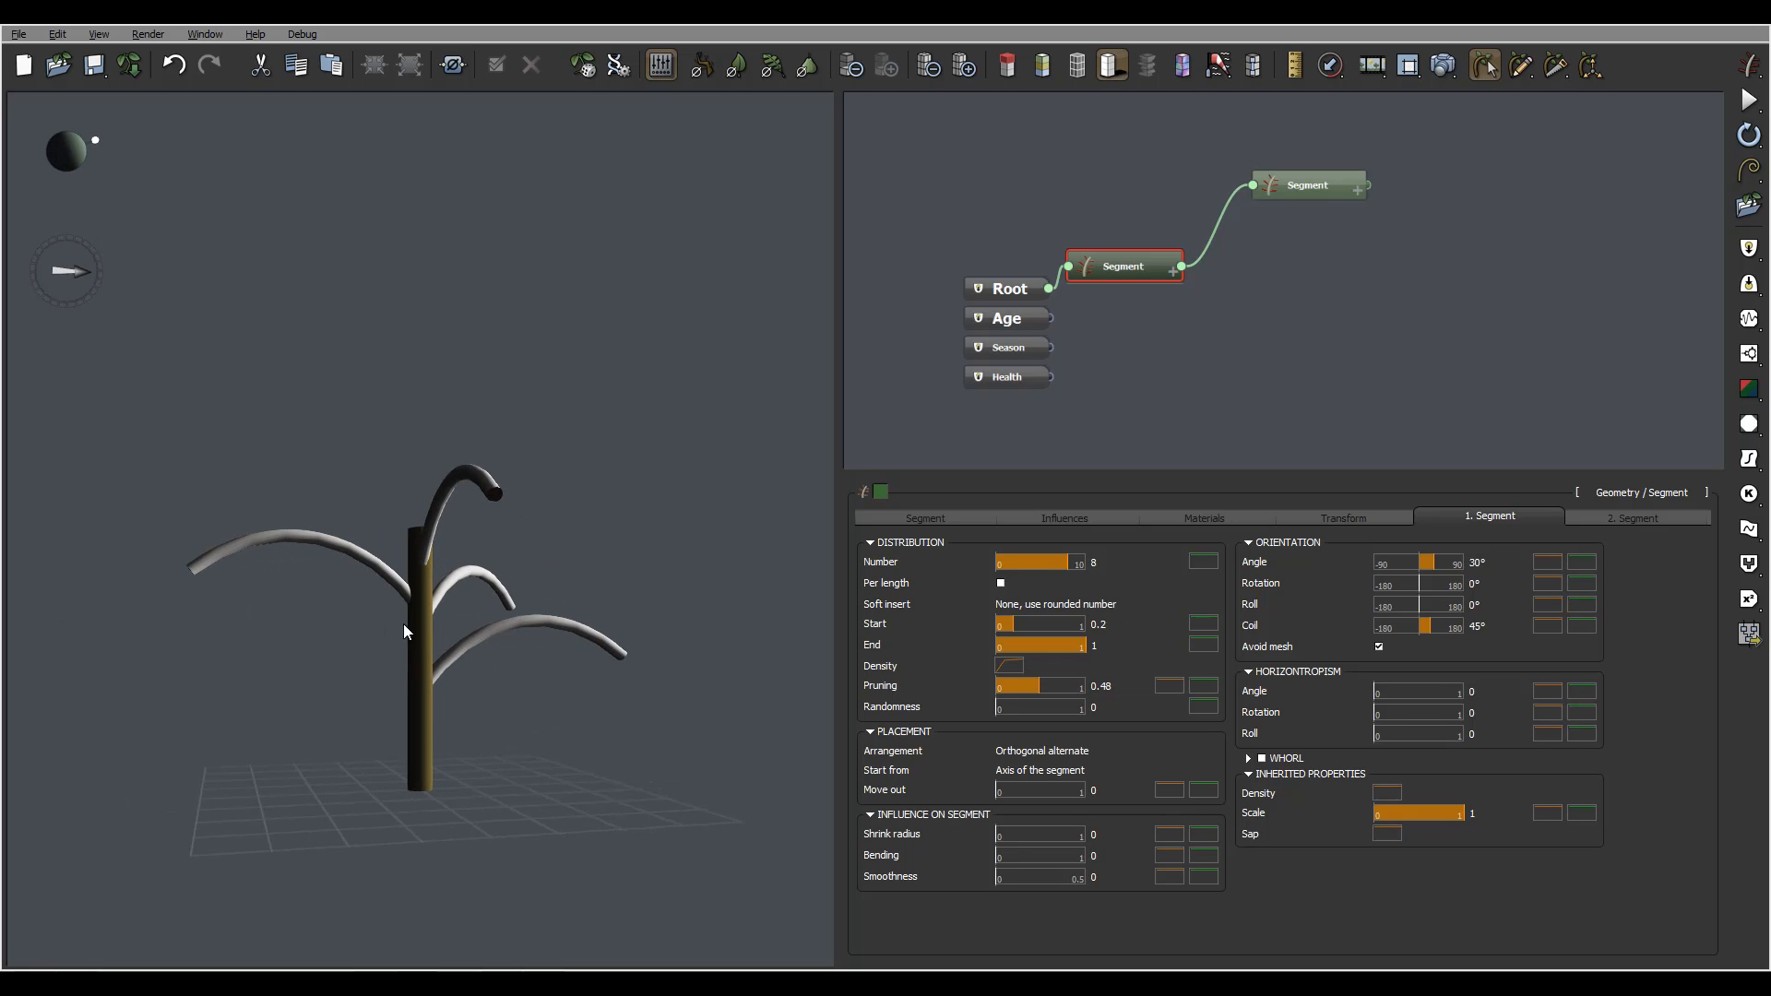
left_click_drag(379, 594, 600, 516)
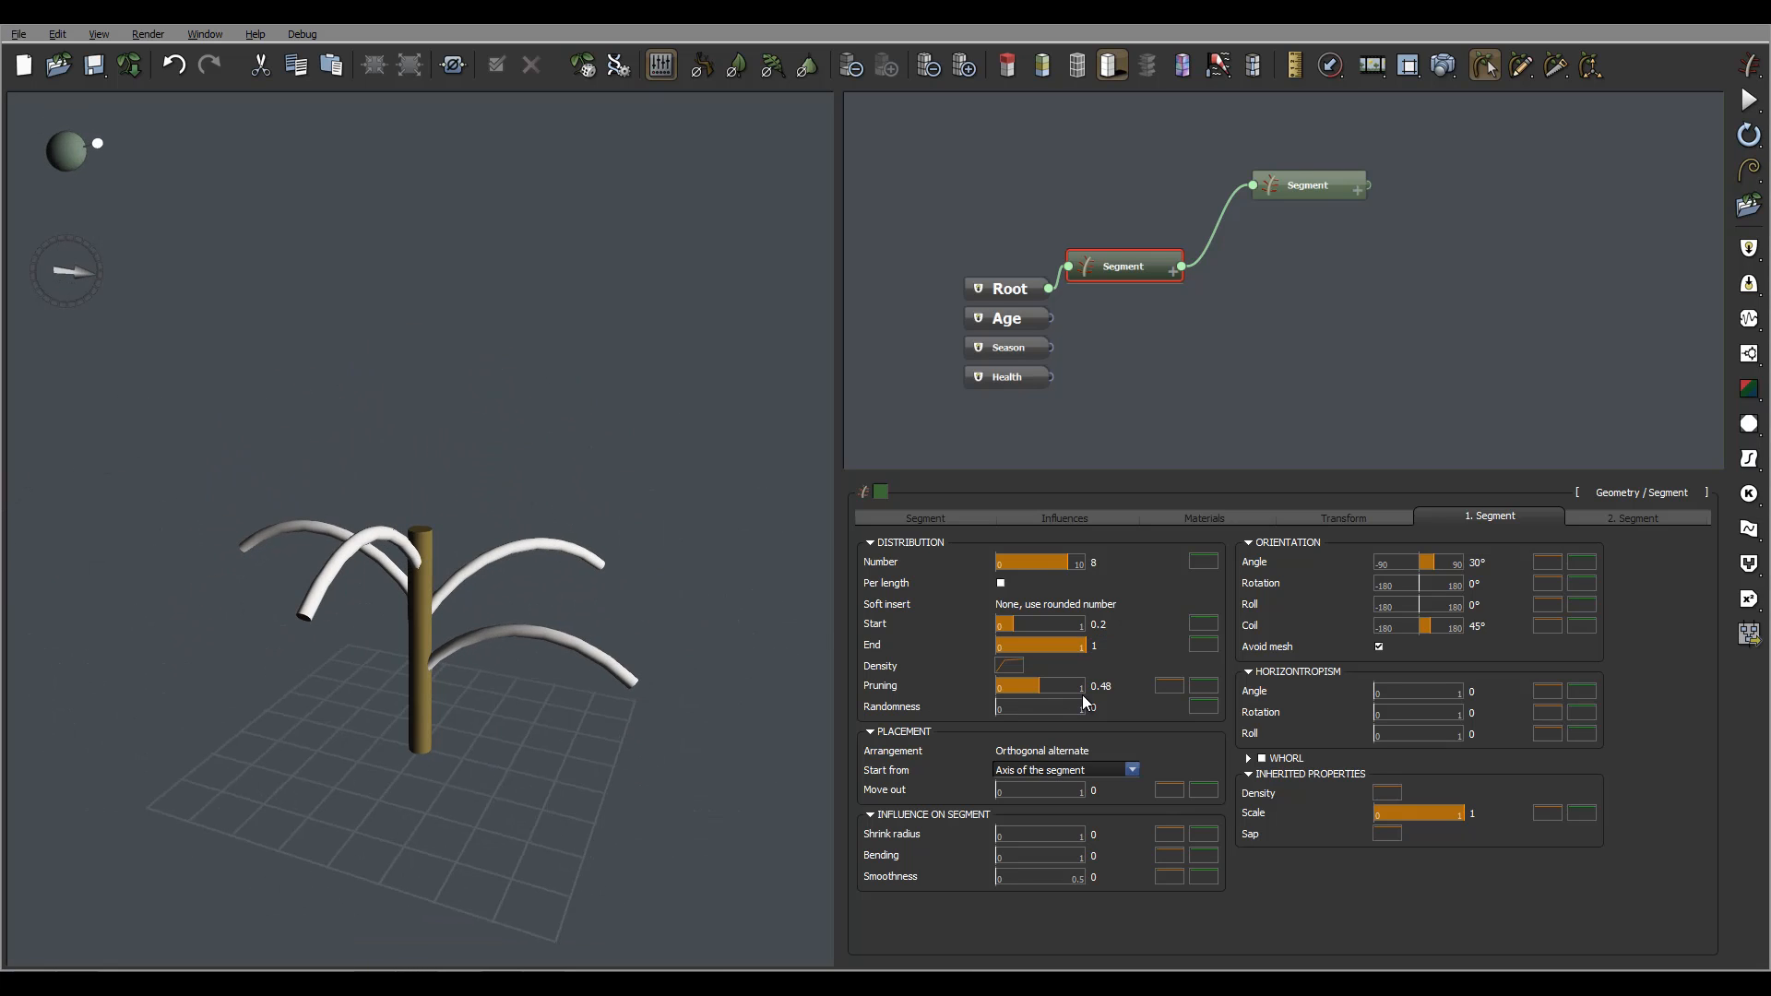
Set the first child's distribution pruning to 0.12 and its randomness to 0.58.
left_click_drag(1047, 685, 1004, 688)
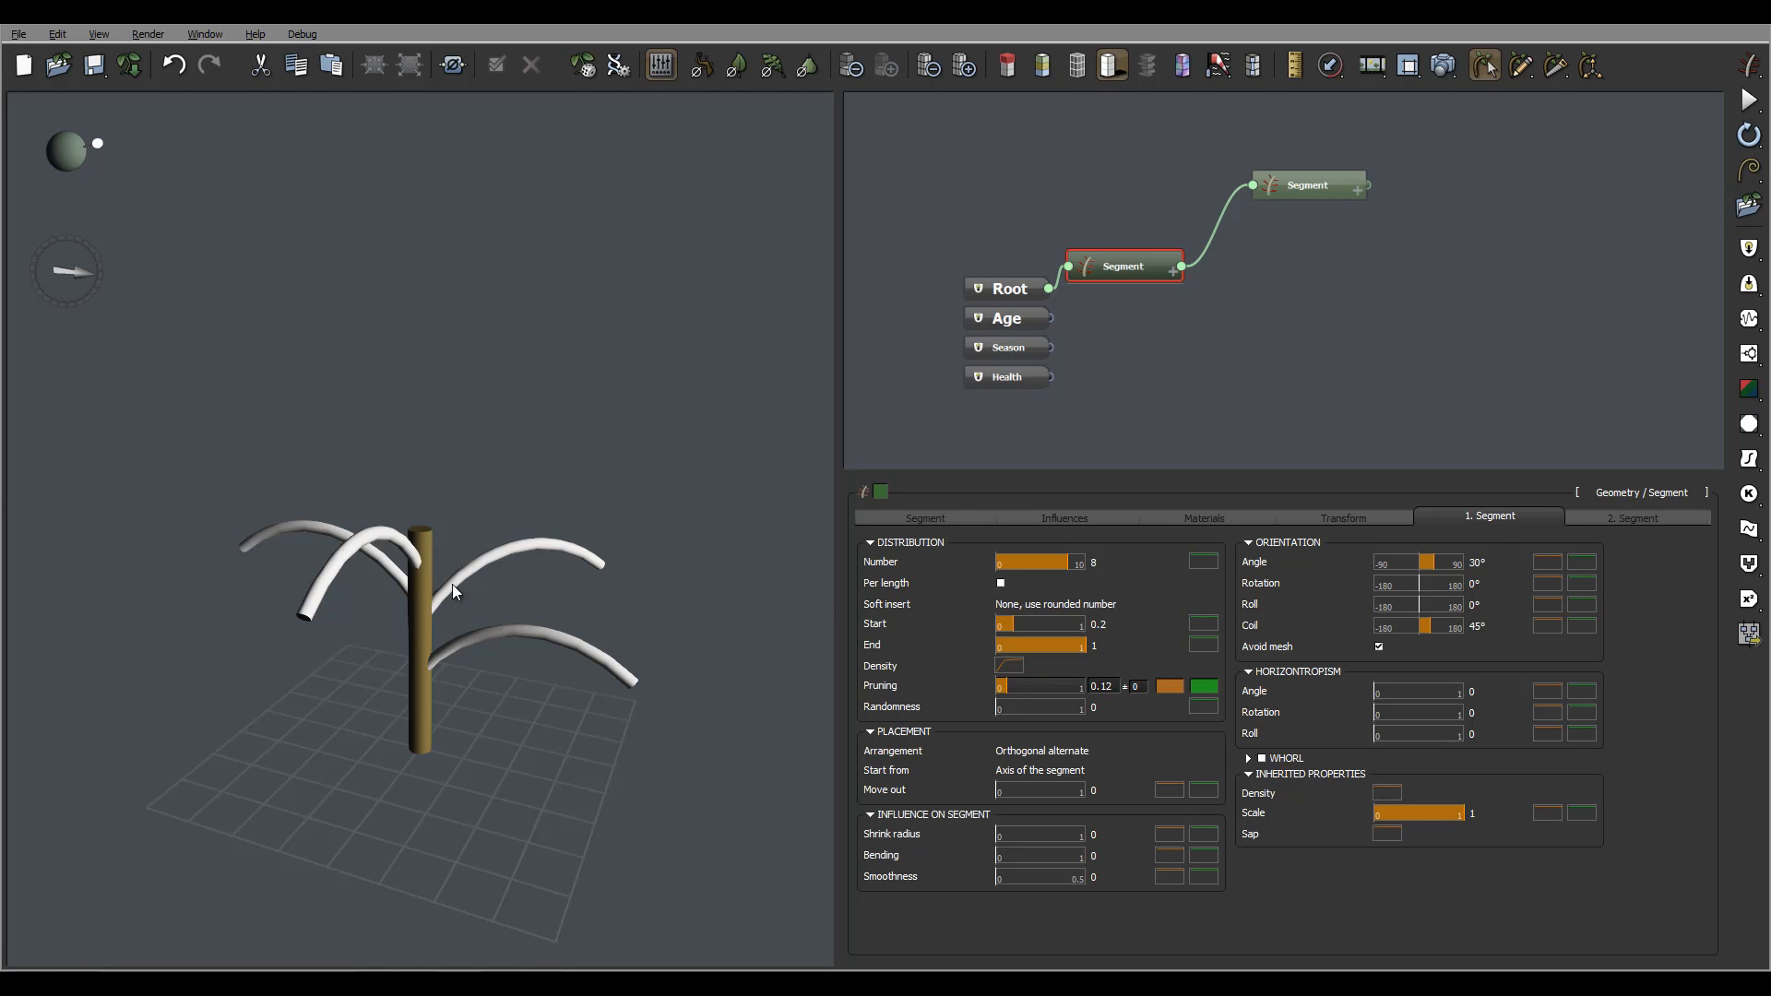
left_click_drag(452, 584, 373, 539)
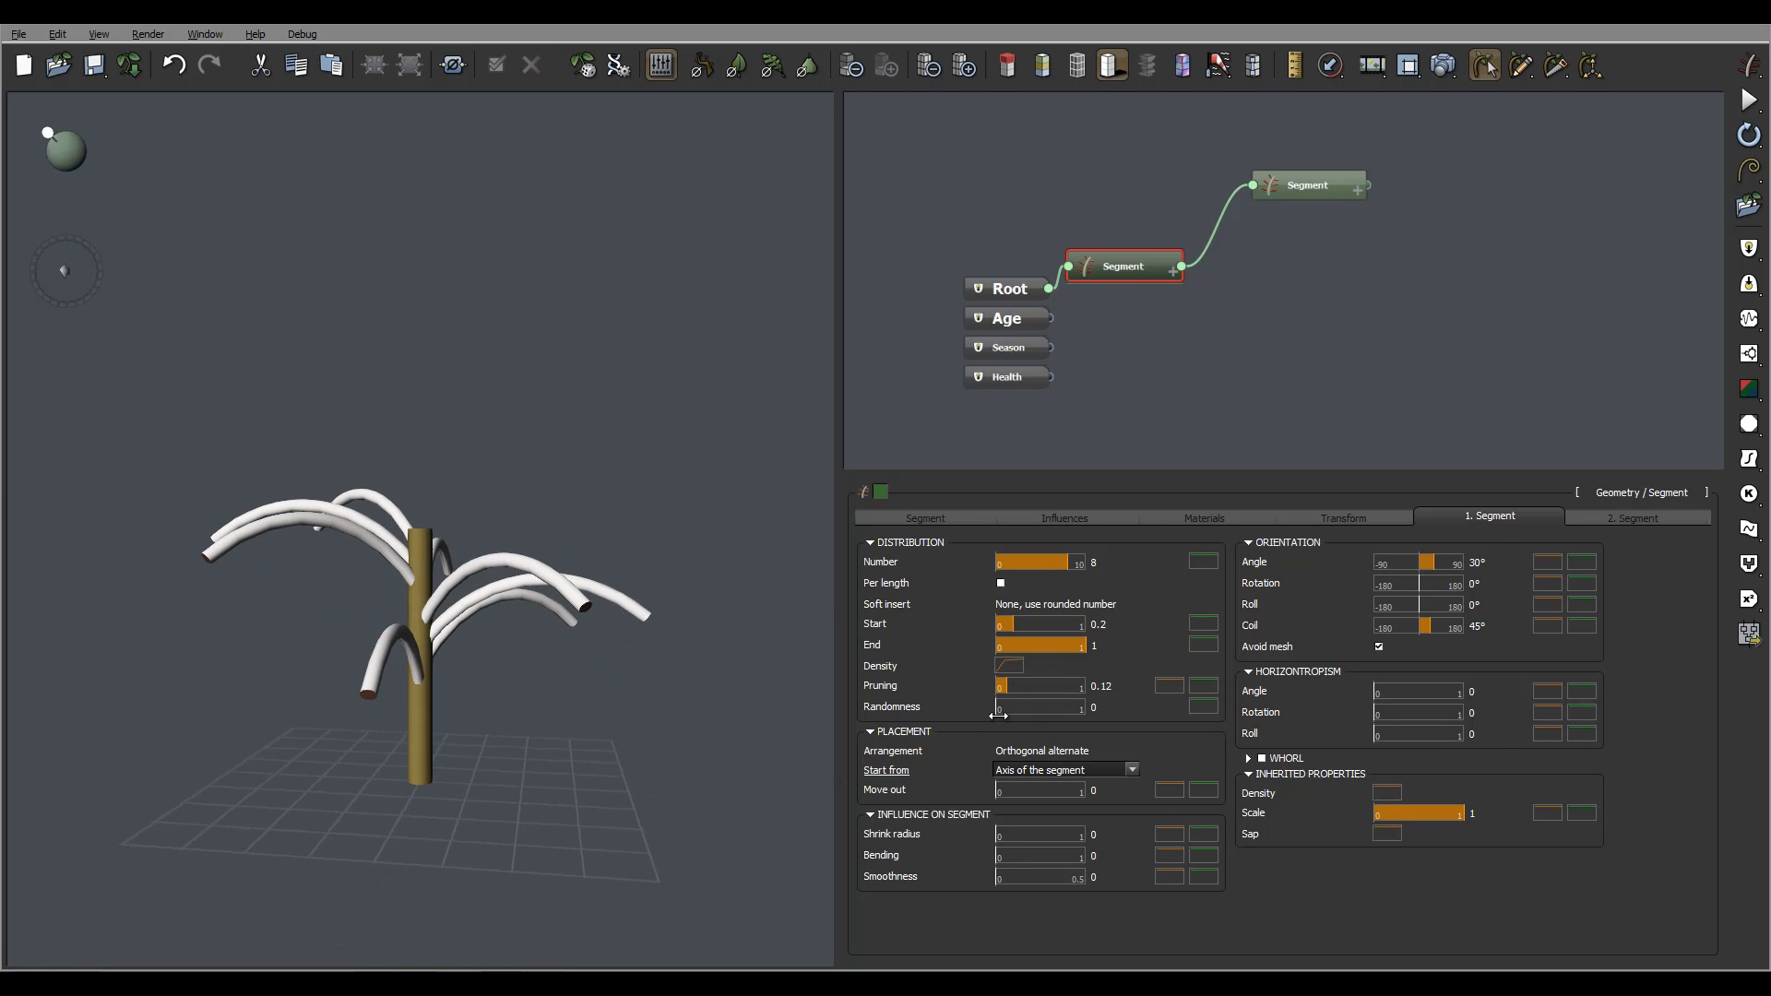
left_click_drag(1000, 708, 1052, 707)
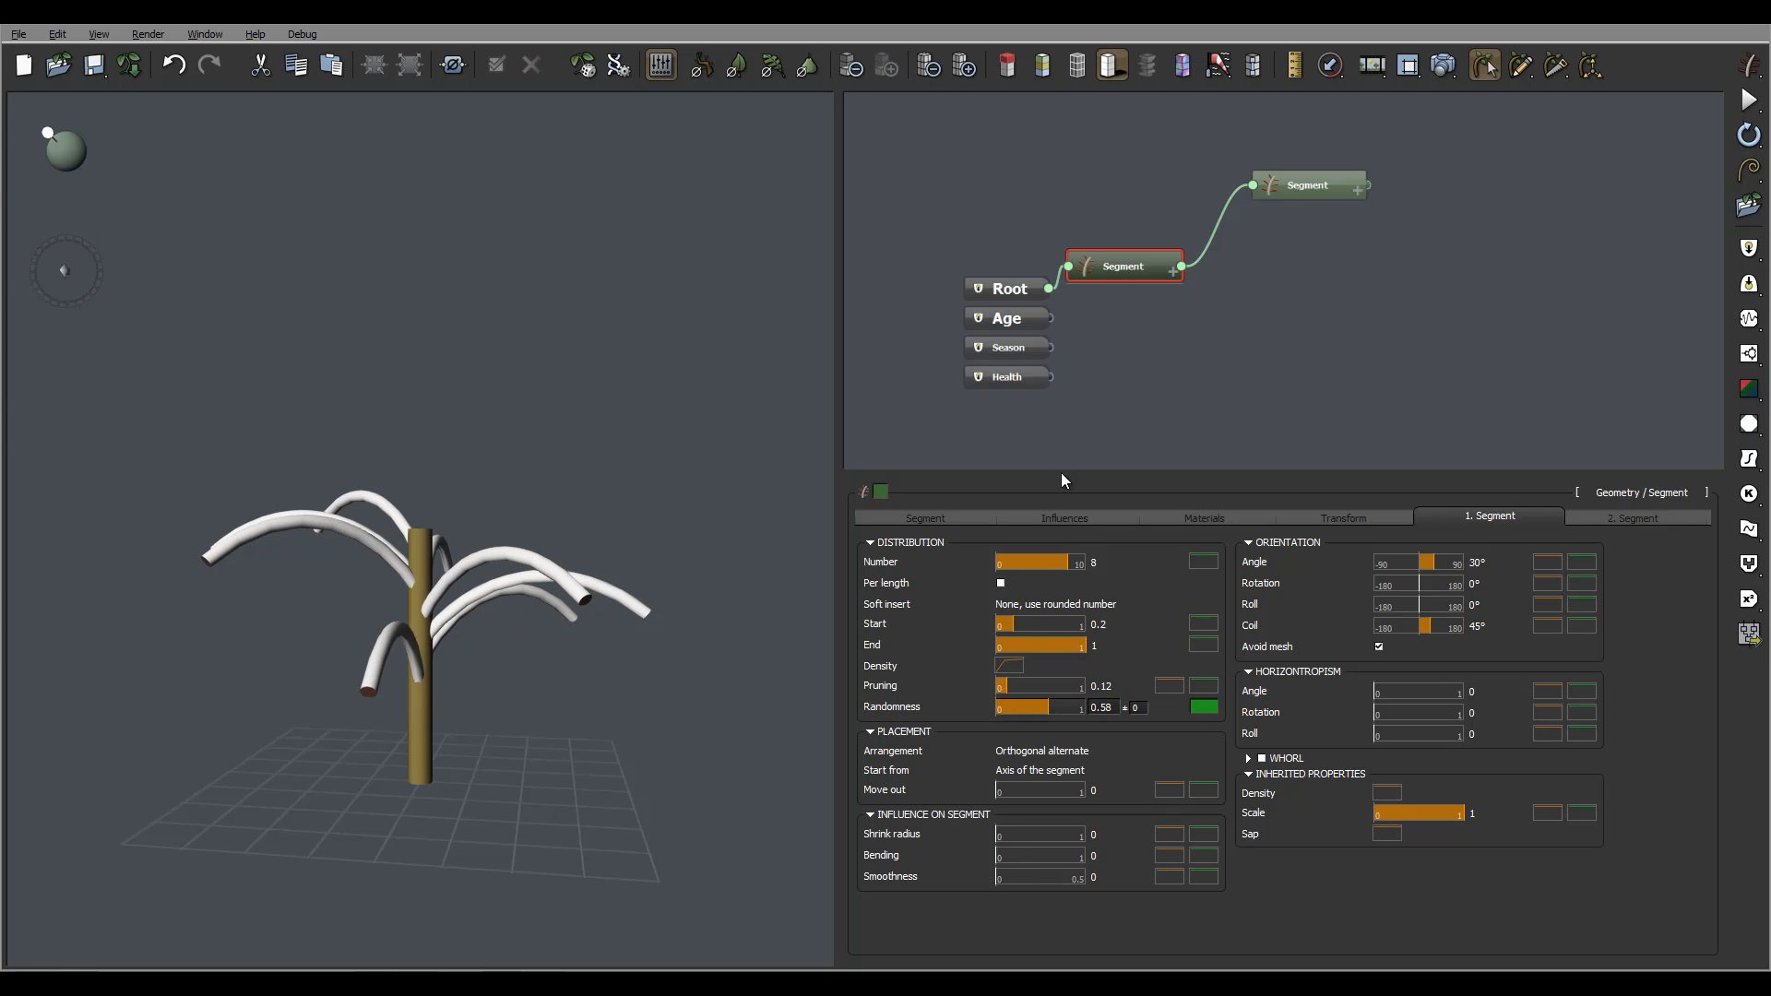
Set the first child's placement arrangement to Orthogonal and inspect how the branches are placed around the trunk.
left_click_drag(660, 596, 798, 670)
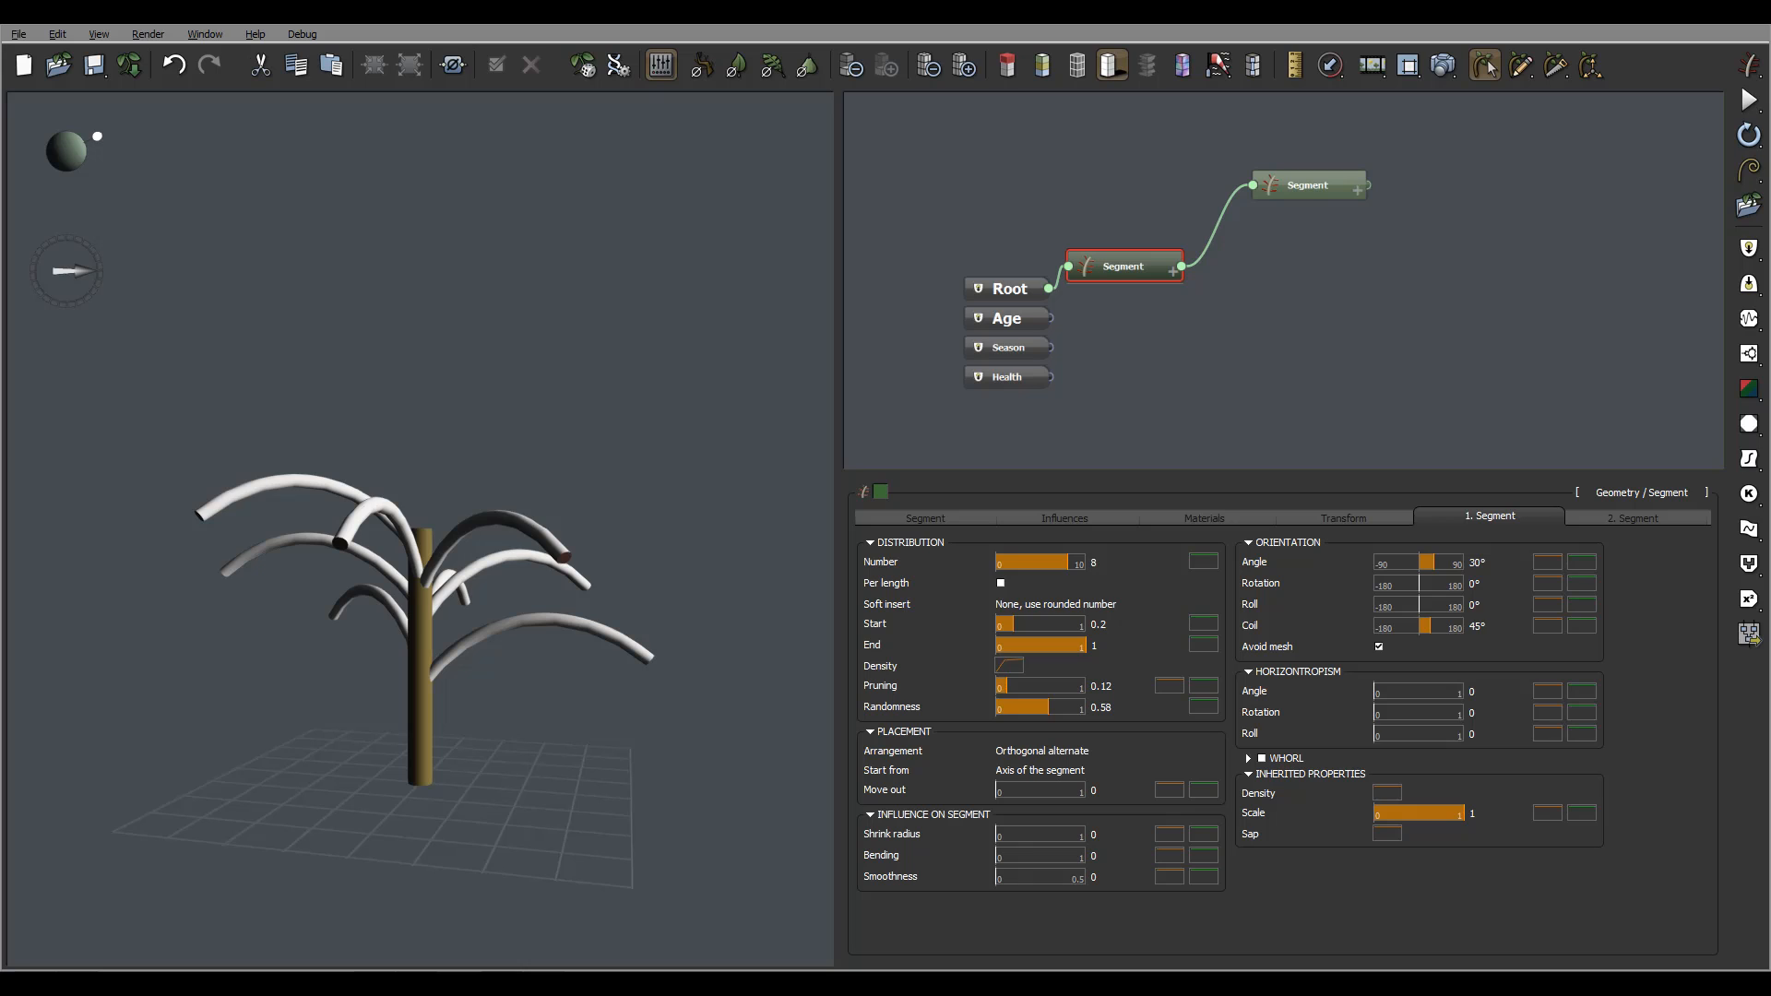
left_click(1040, 770)
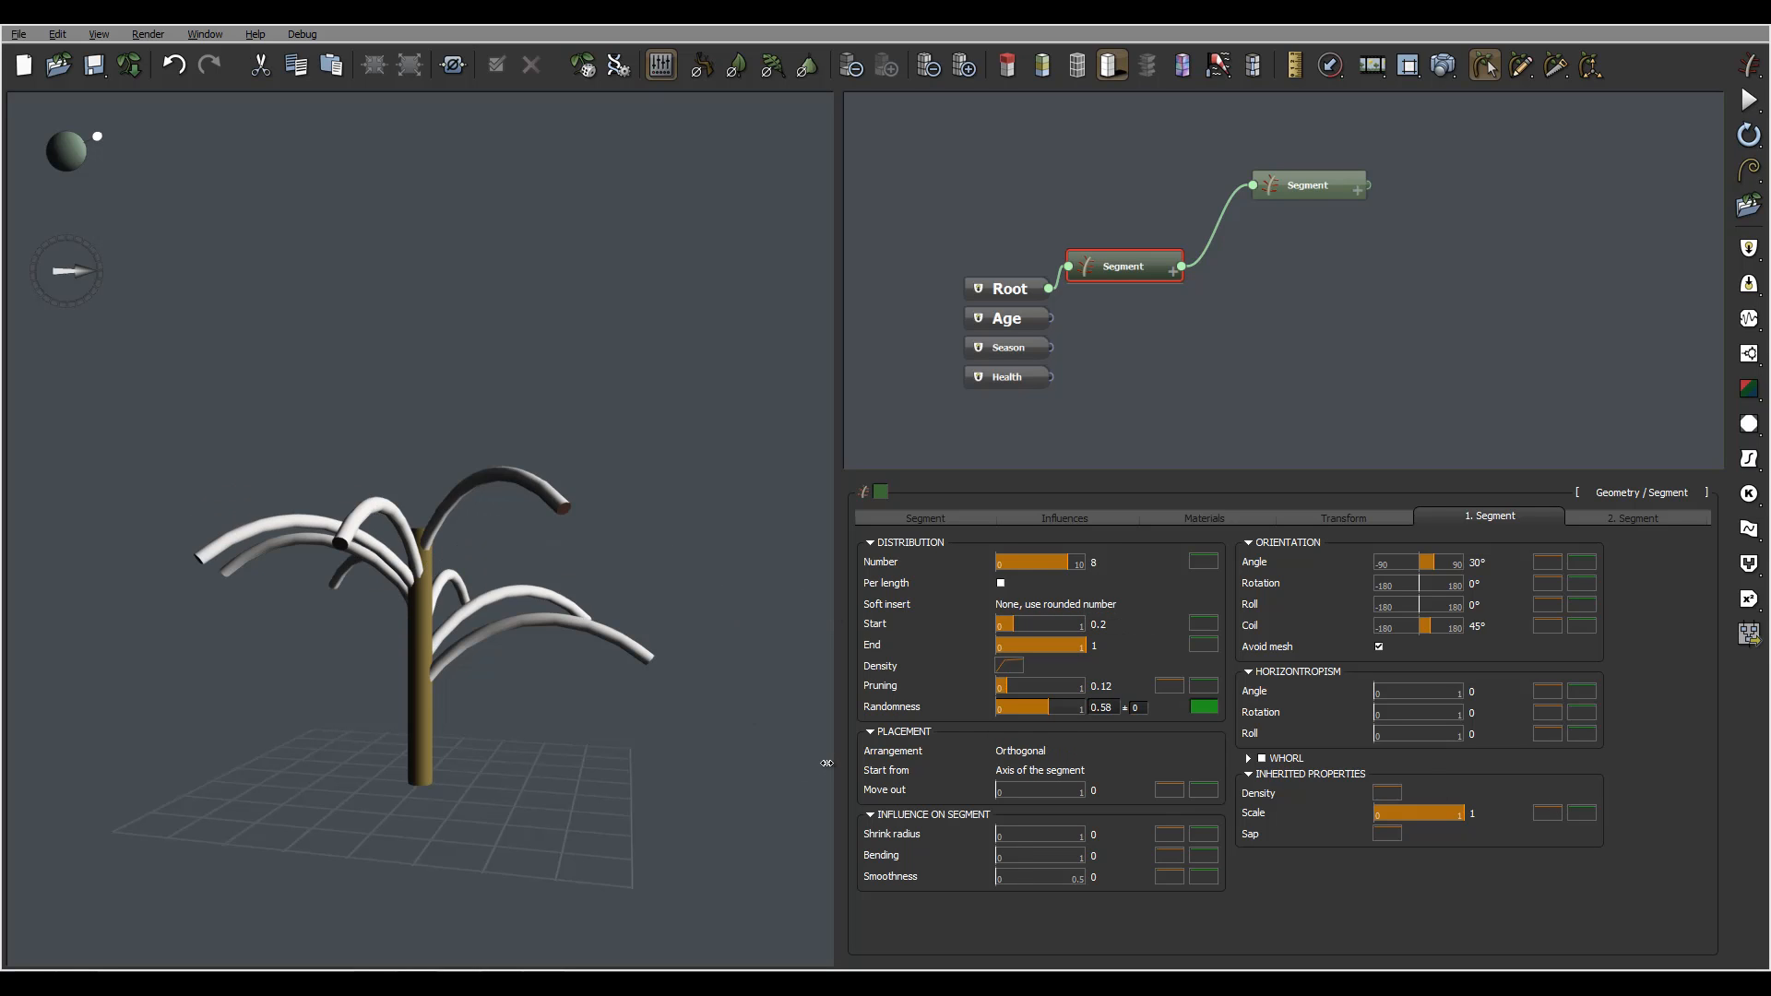
mouse_move(628, 608)
right_mouse_down()
mouse_move(483, 505)
mouse_move(473, 572)
mouse_move(624, 628)
right_mouse_up()
scroll(451, 682, "up", 10)
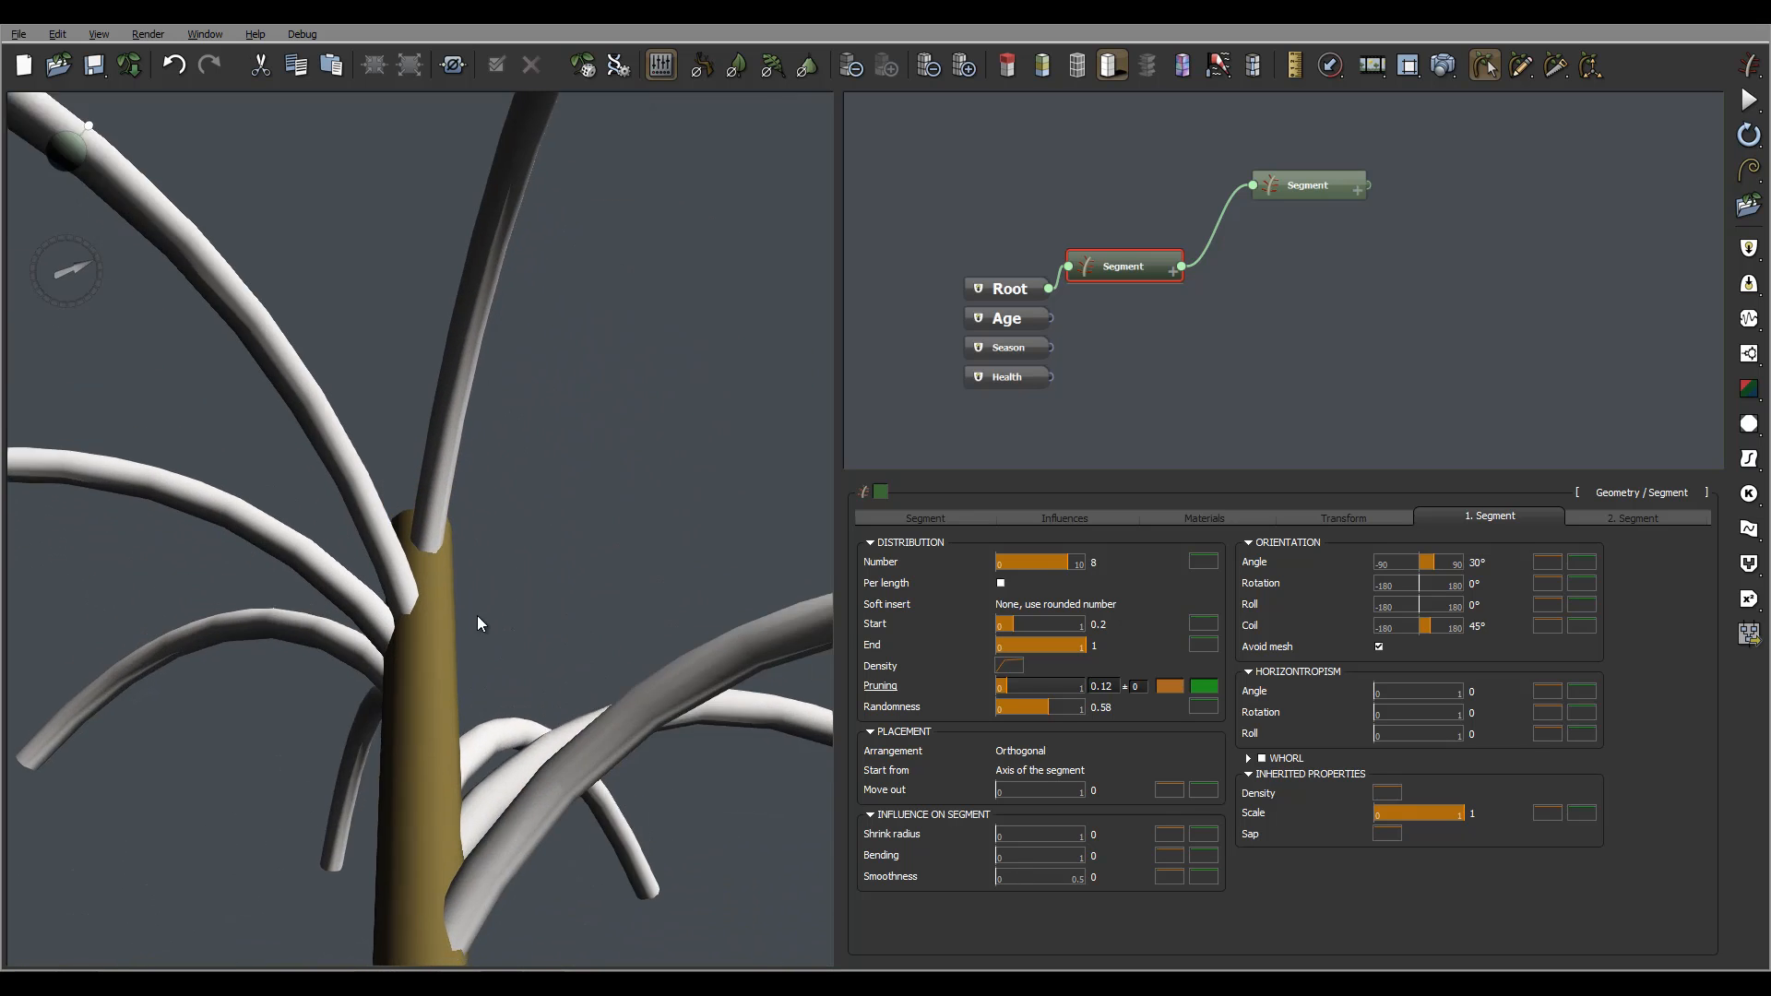
right_click_drag(478, 616, 816, 758)
Try the Lateral arrangement for the first child's branches and return the arrangement to Orthogonal.
left_click(1011, 755)
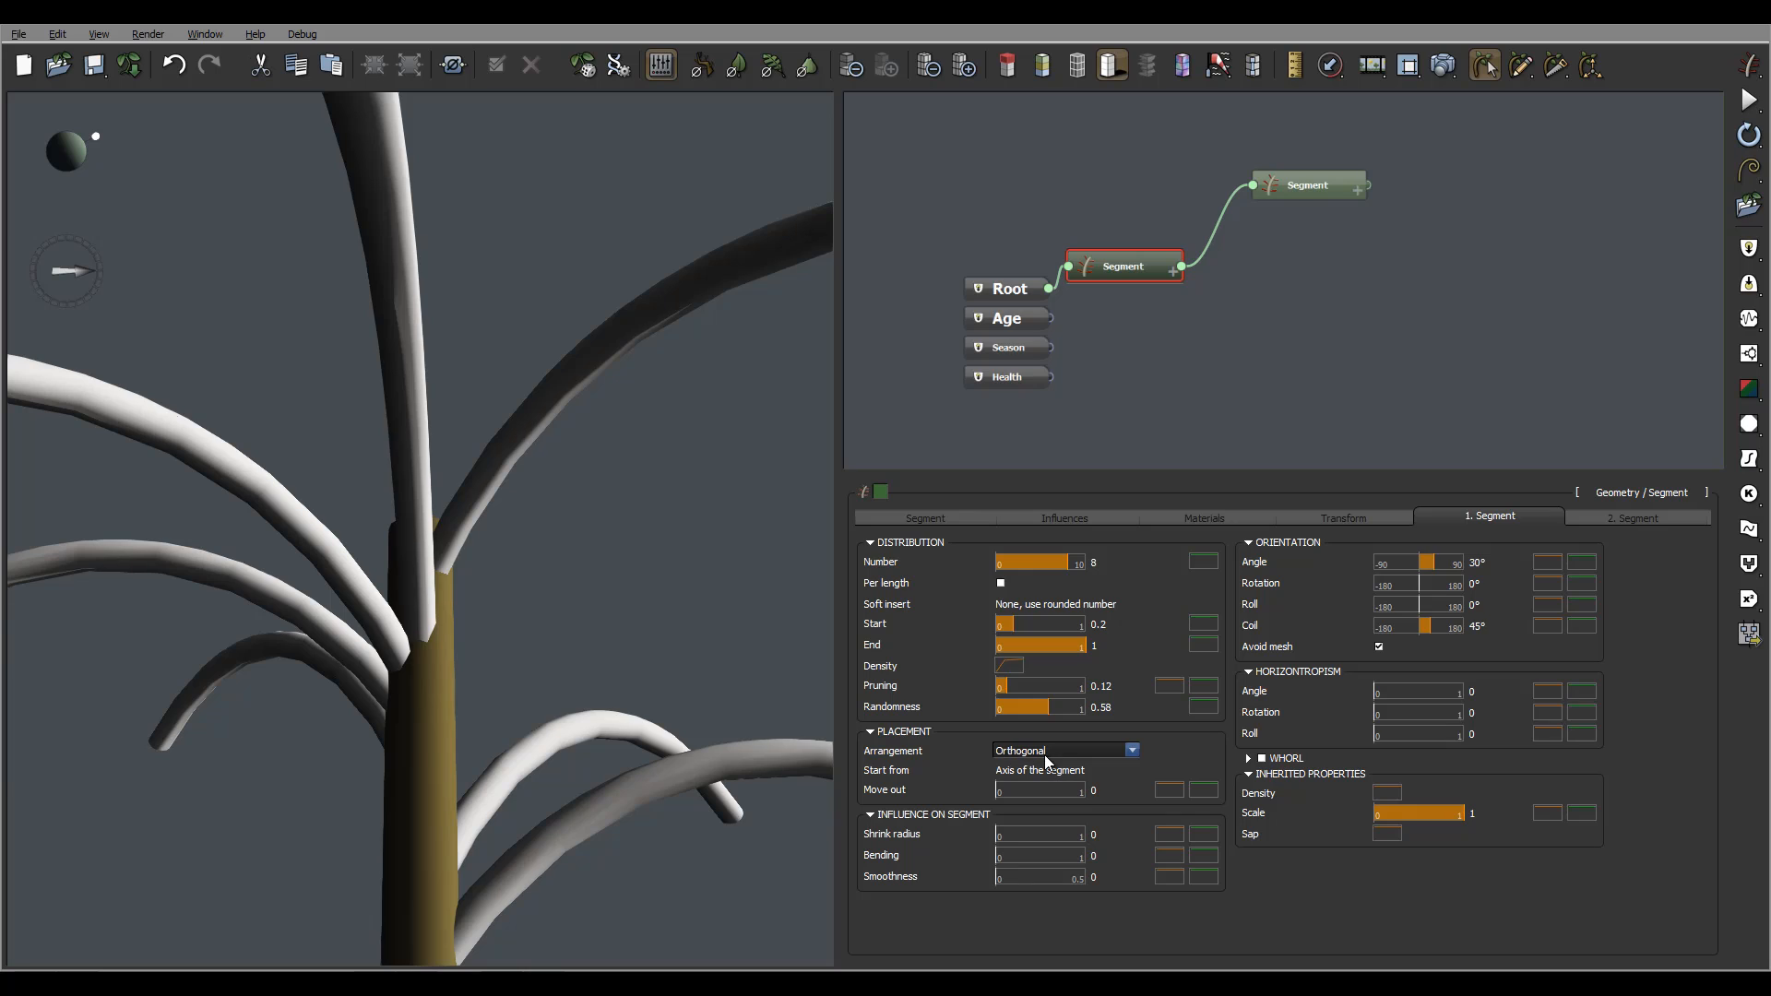
left_click(1054, 754)
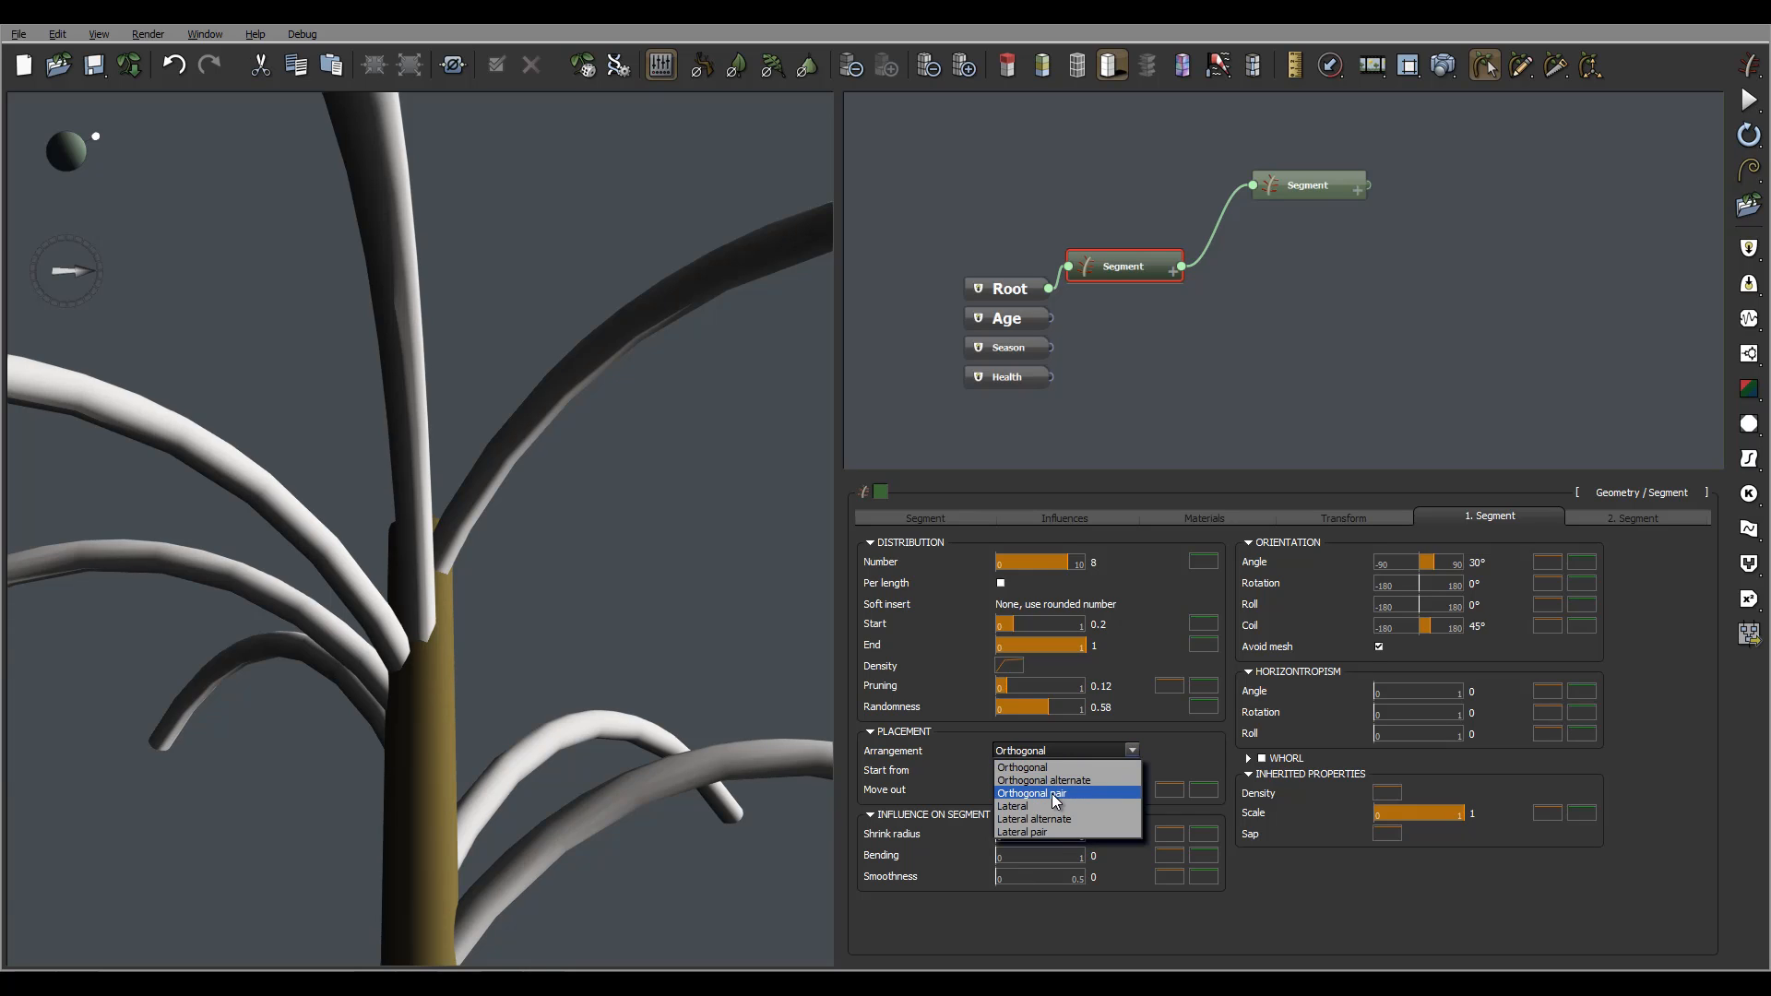
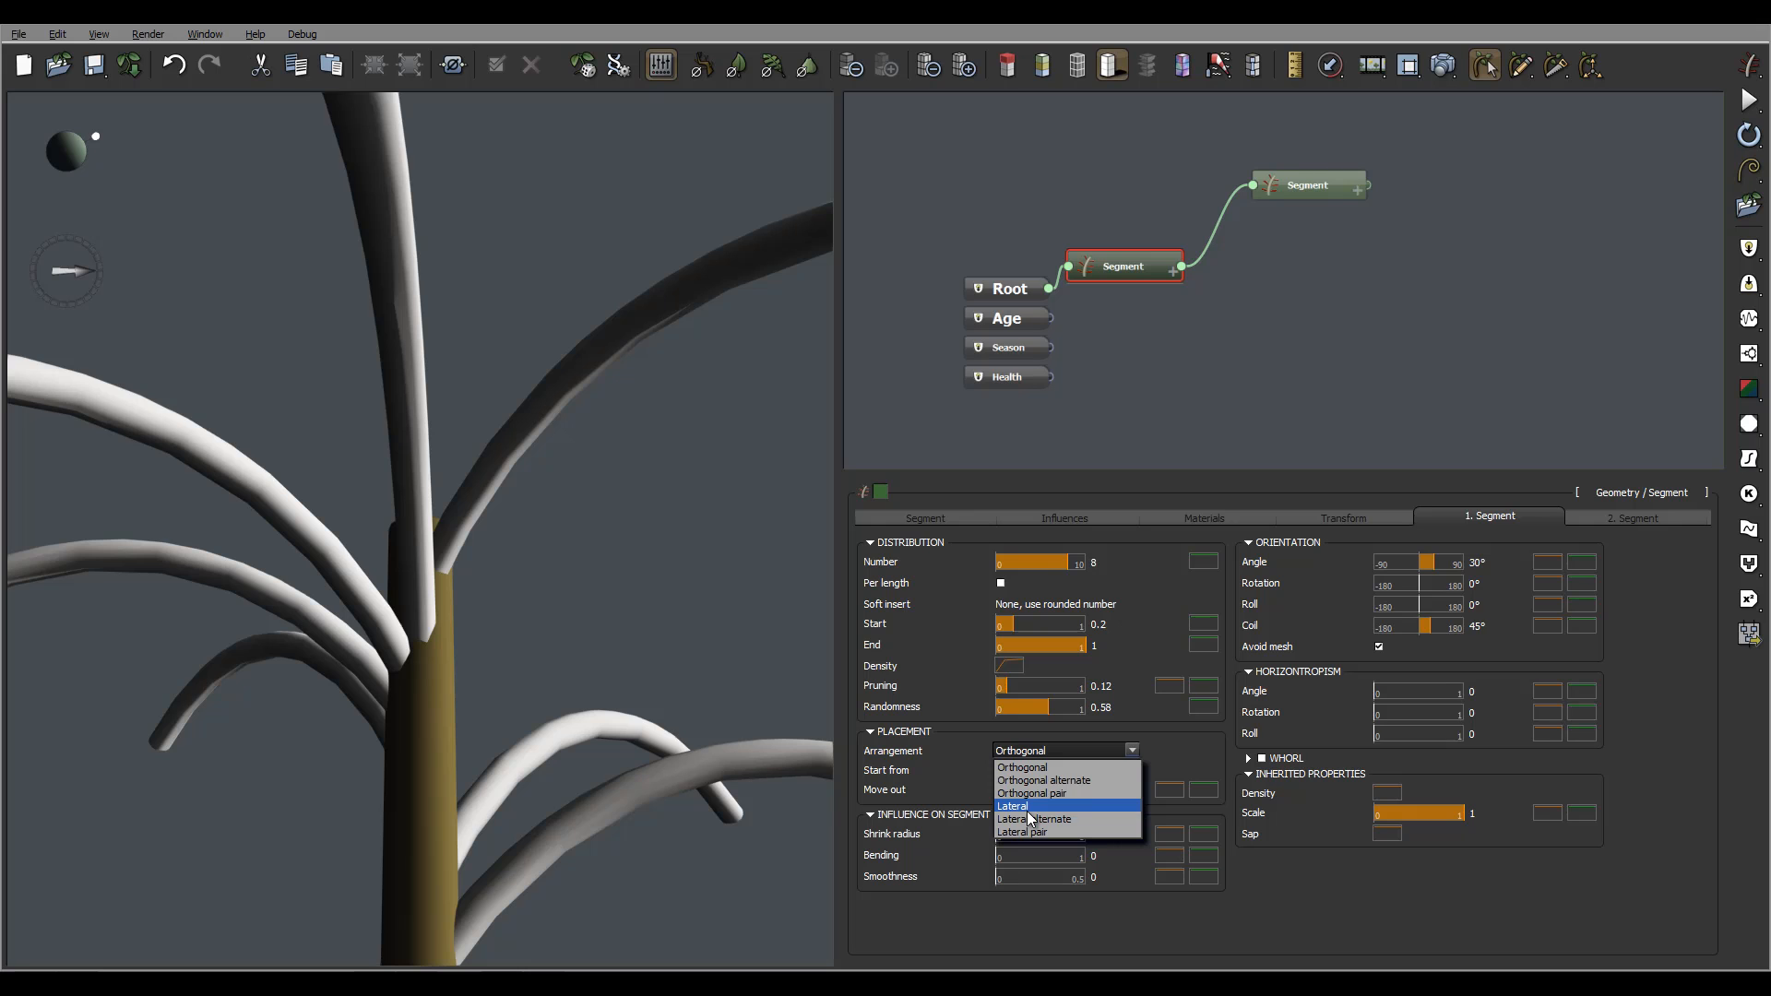
left_click(1040, 807)
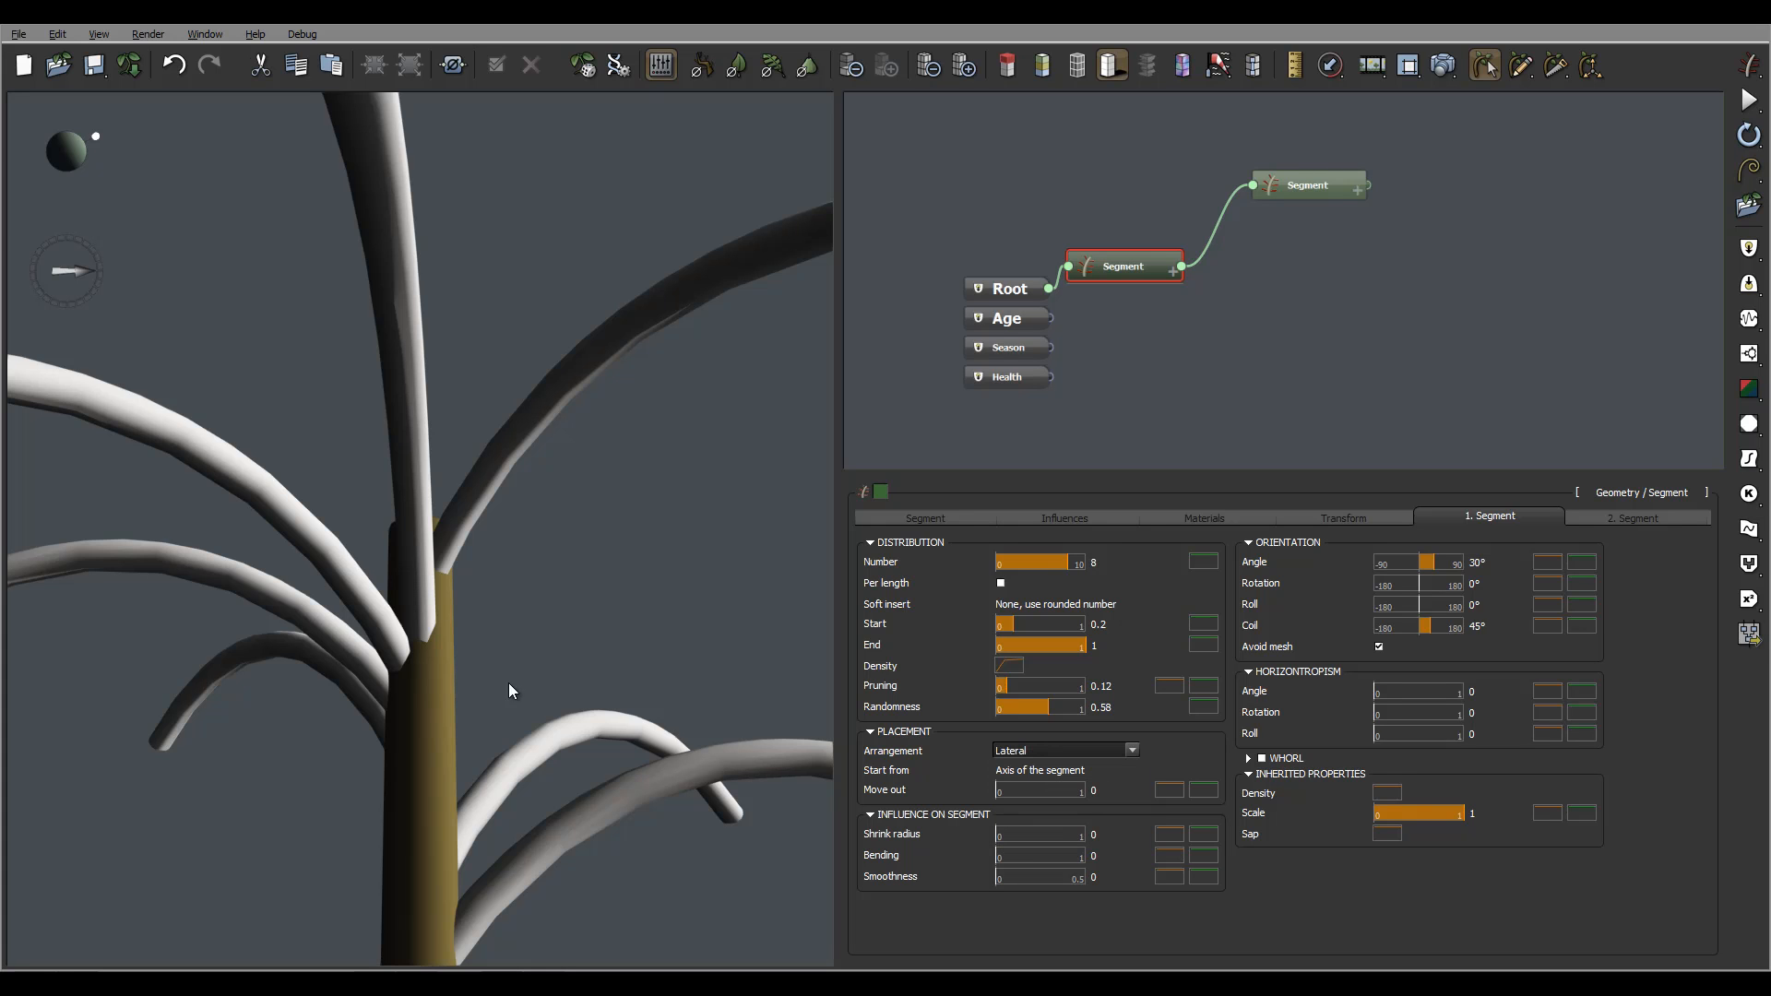
right_click_drag(730, 568, 637, 608)
left_click(1027, 747)
left_click(1031, 767)
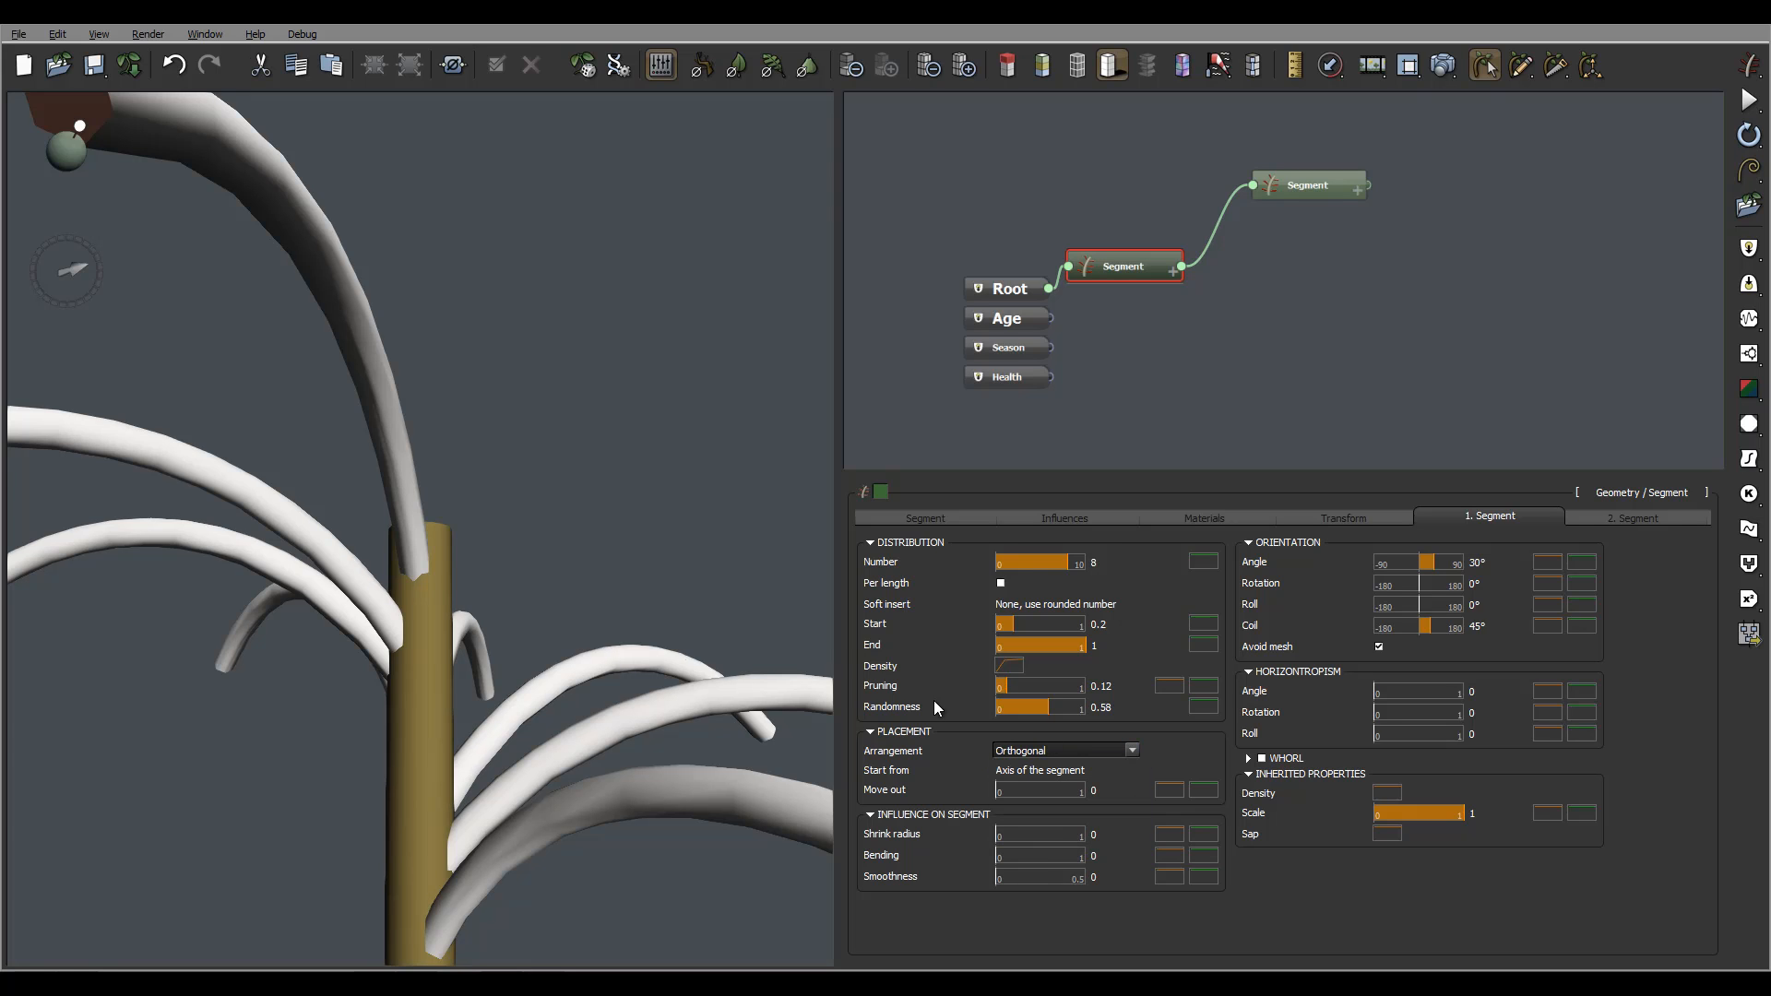
Make the first child's branches start from the surface of the segment and inspect where they join the trunk.
right_click_drag(472, 625, 514, 553)
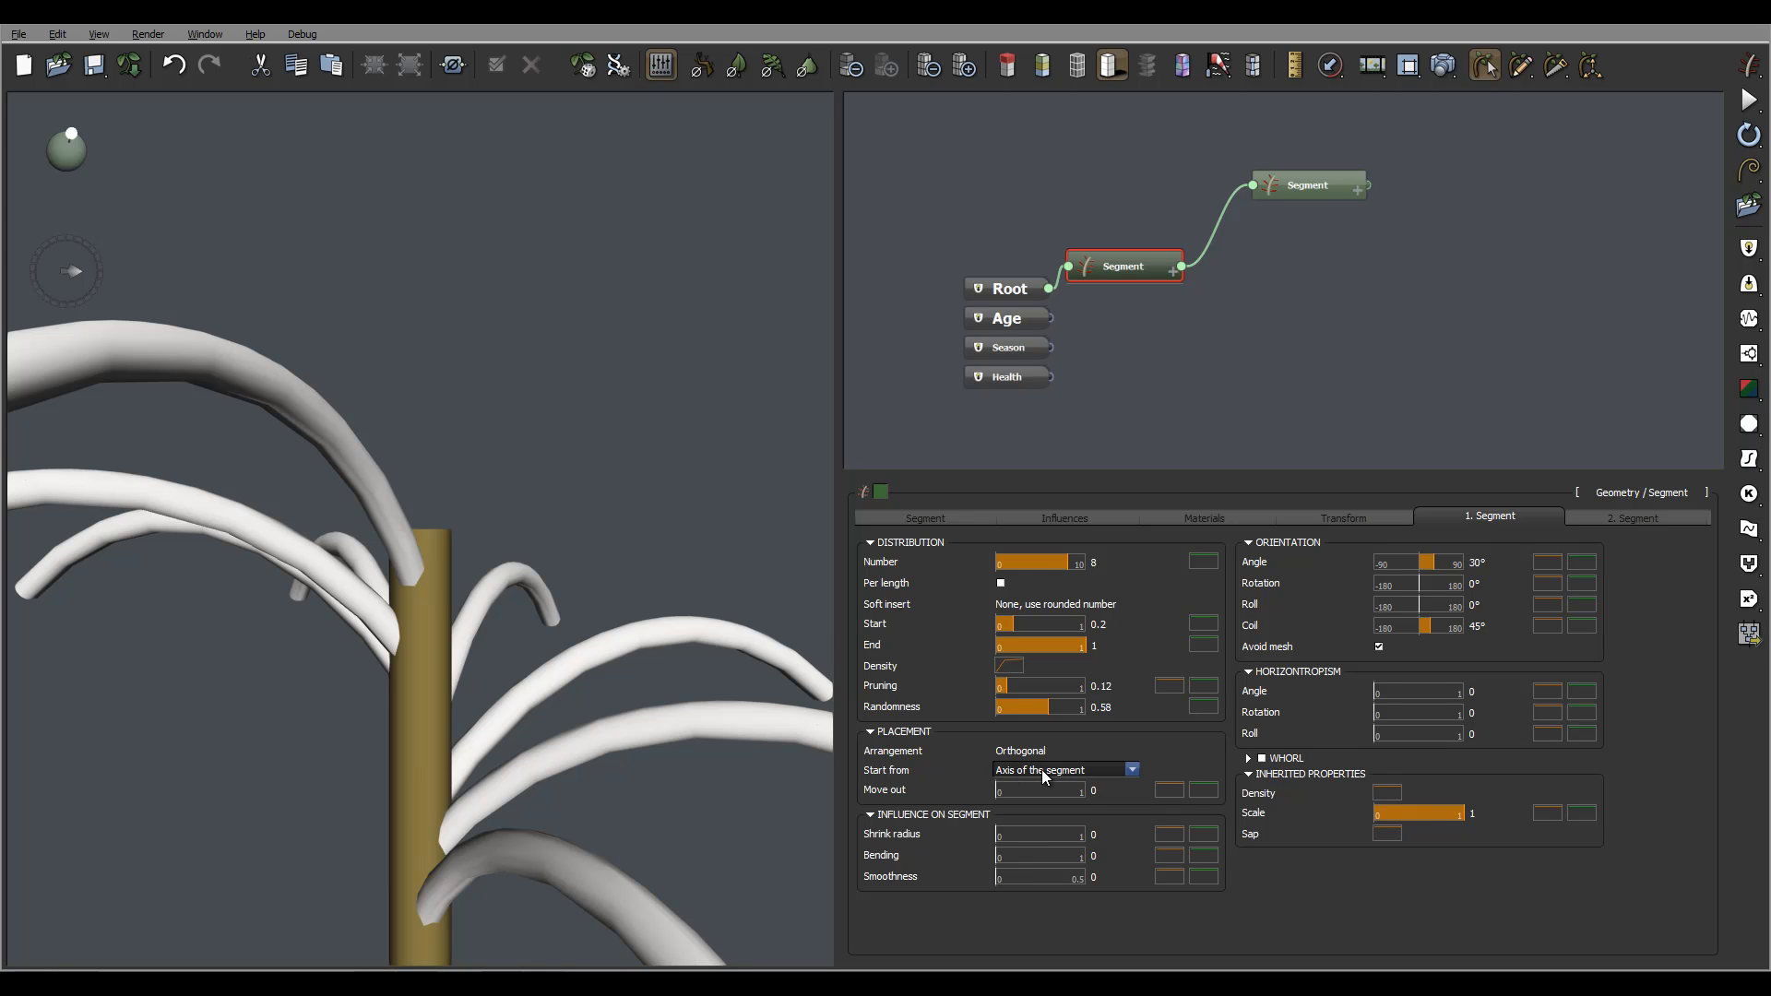
right_click_drag(590, 701, 408, 738)
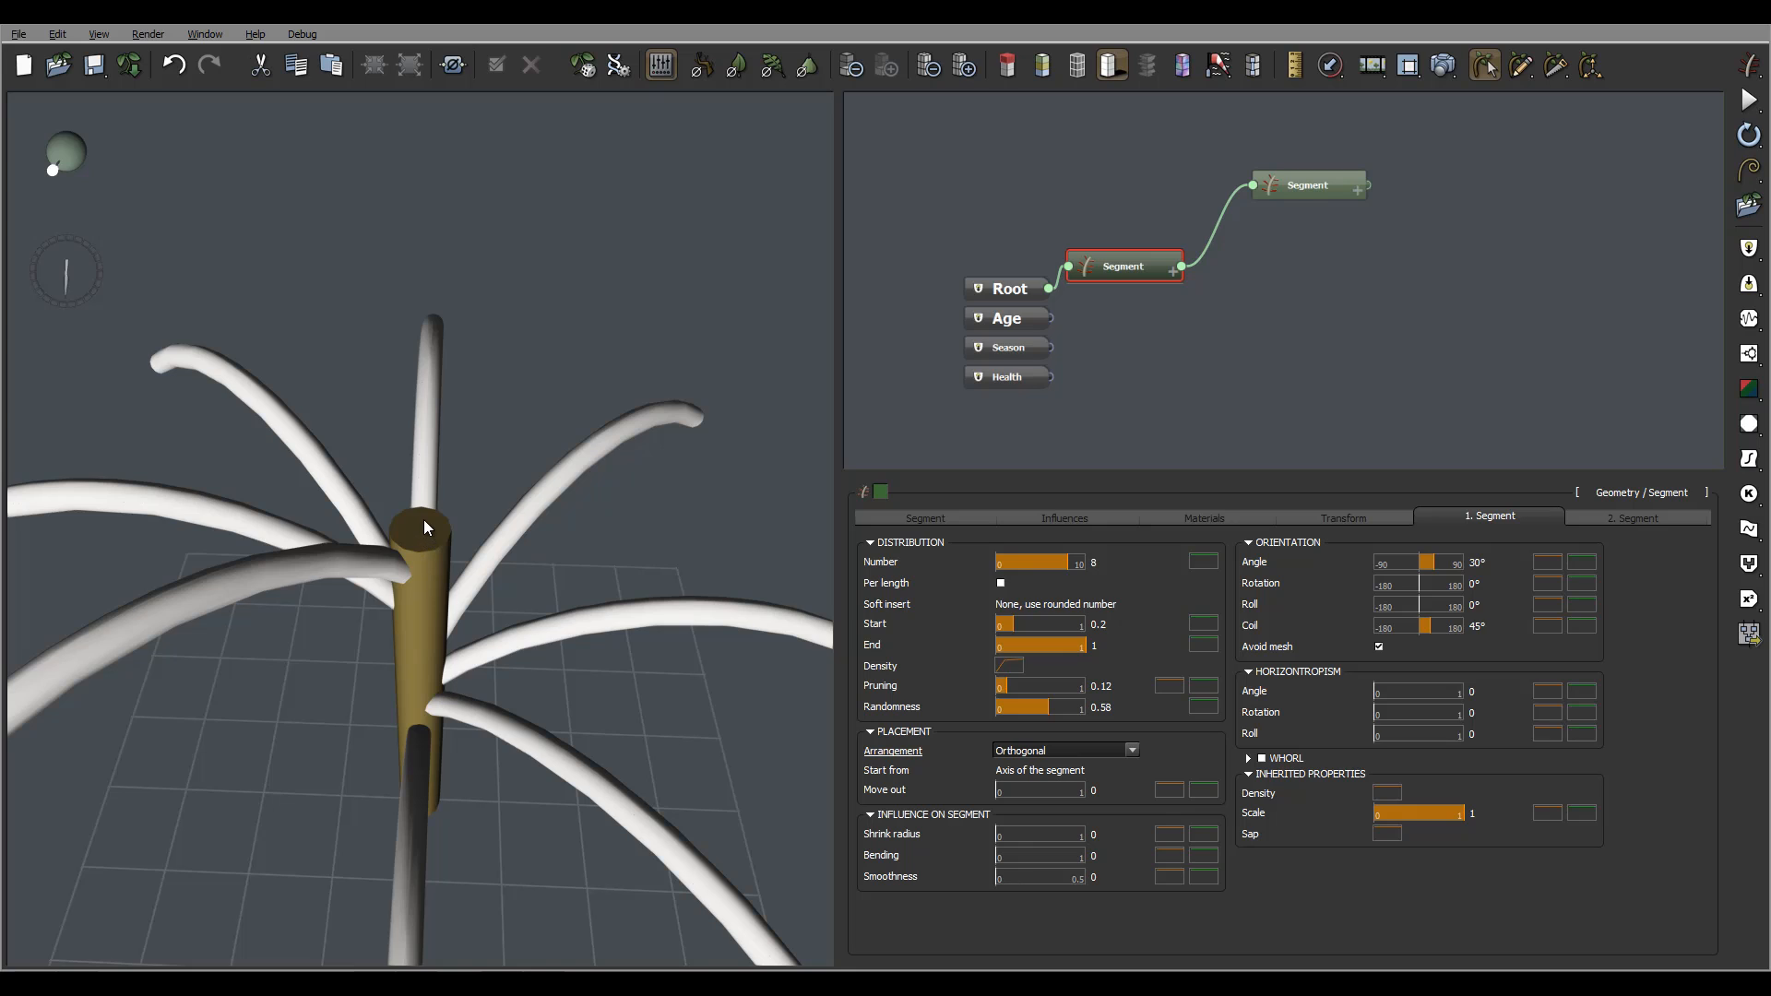
right_click_drag(553, 679, 661, 664)
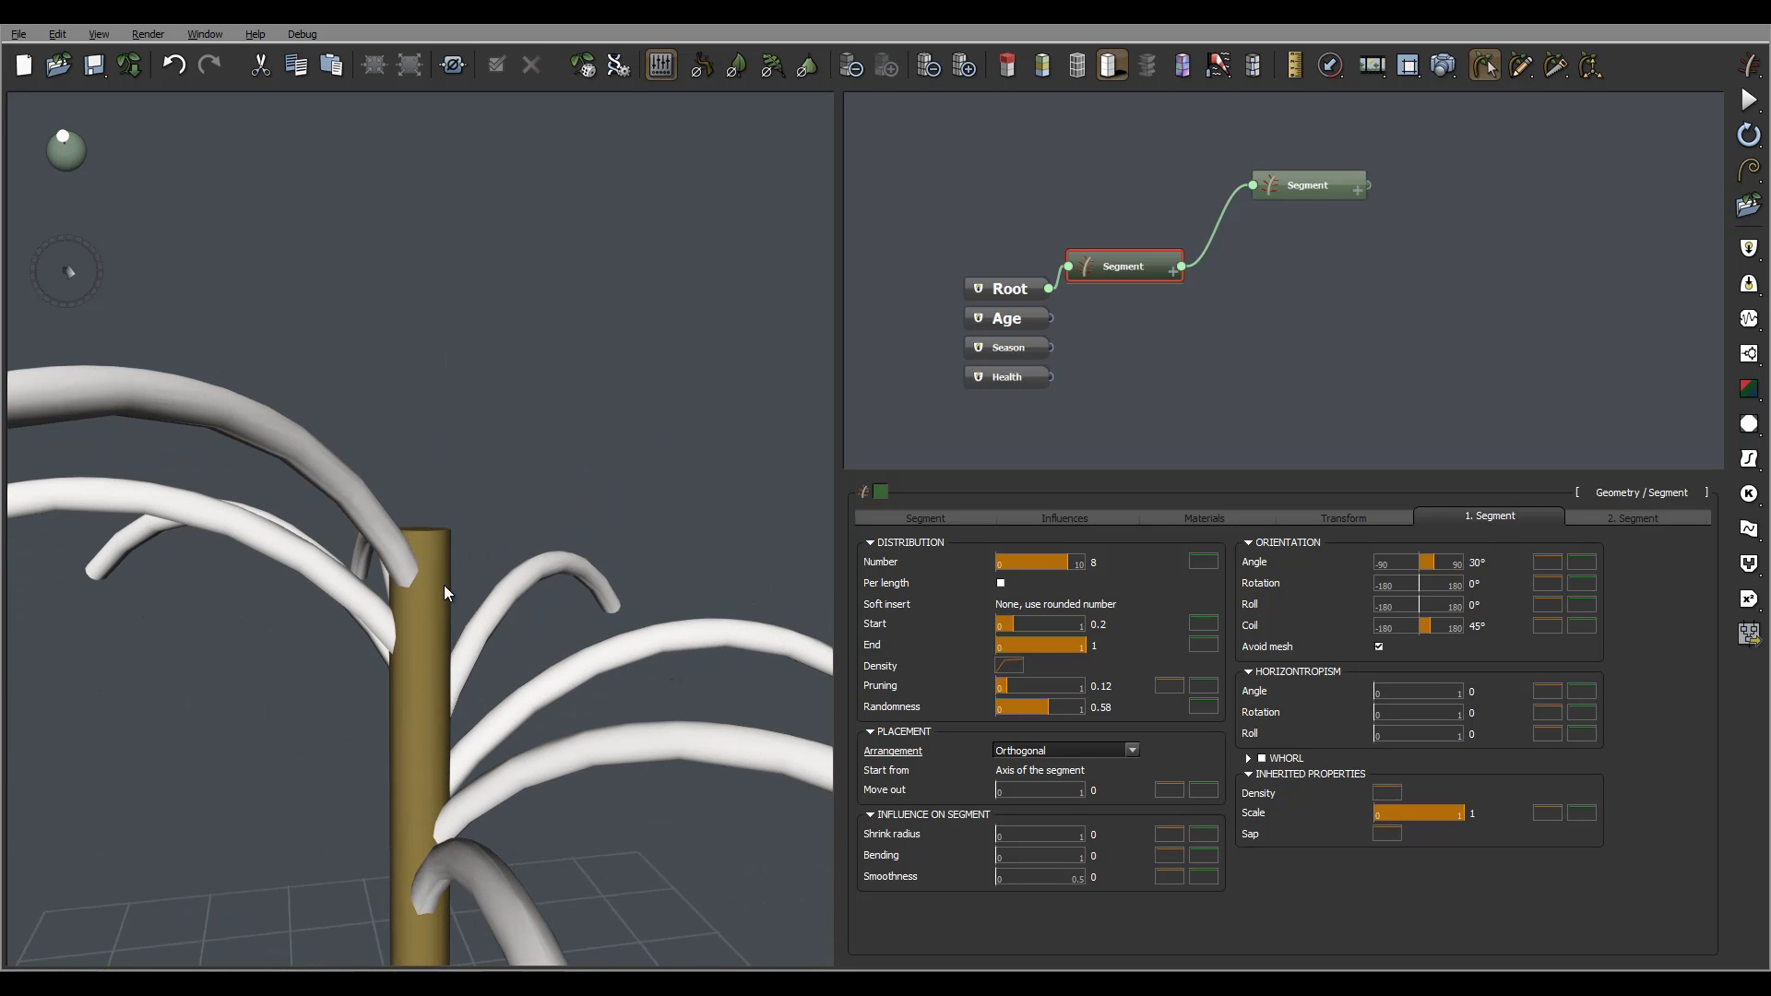
right_click_drag(374, 721, 400, 550)
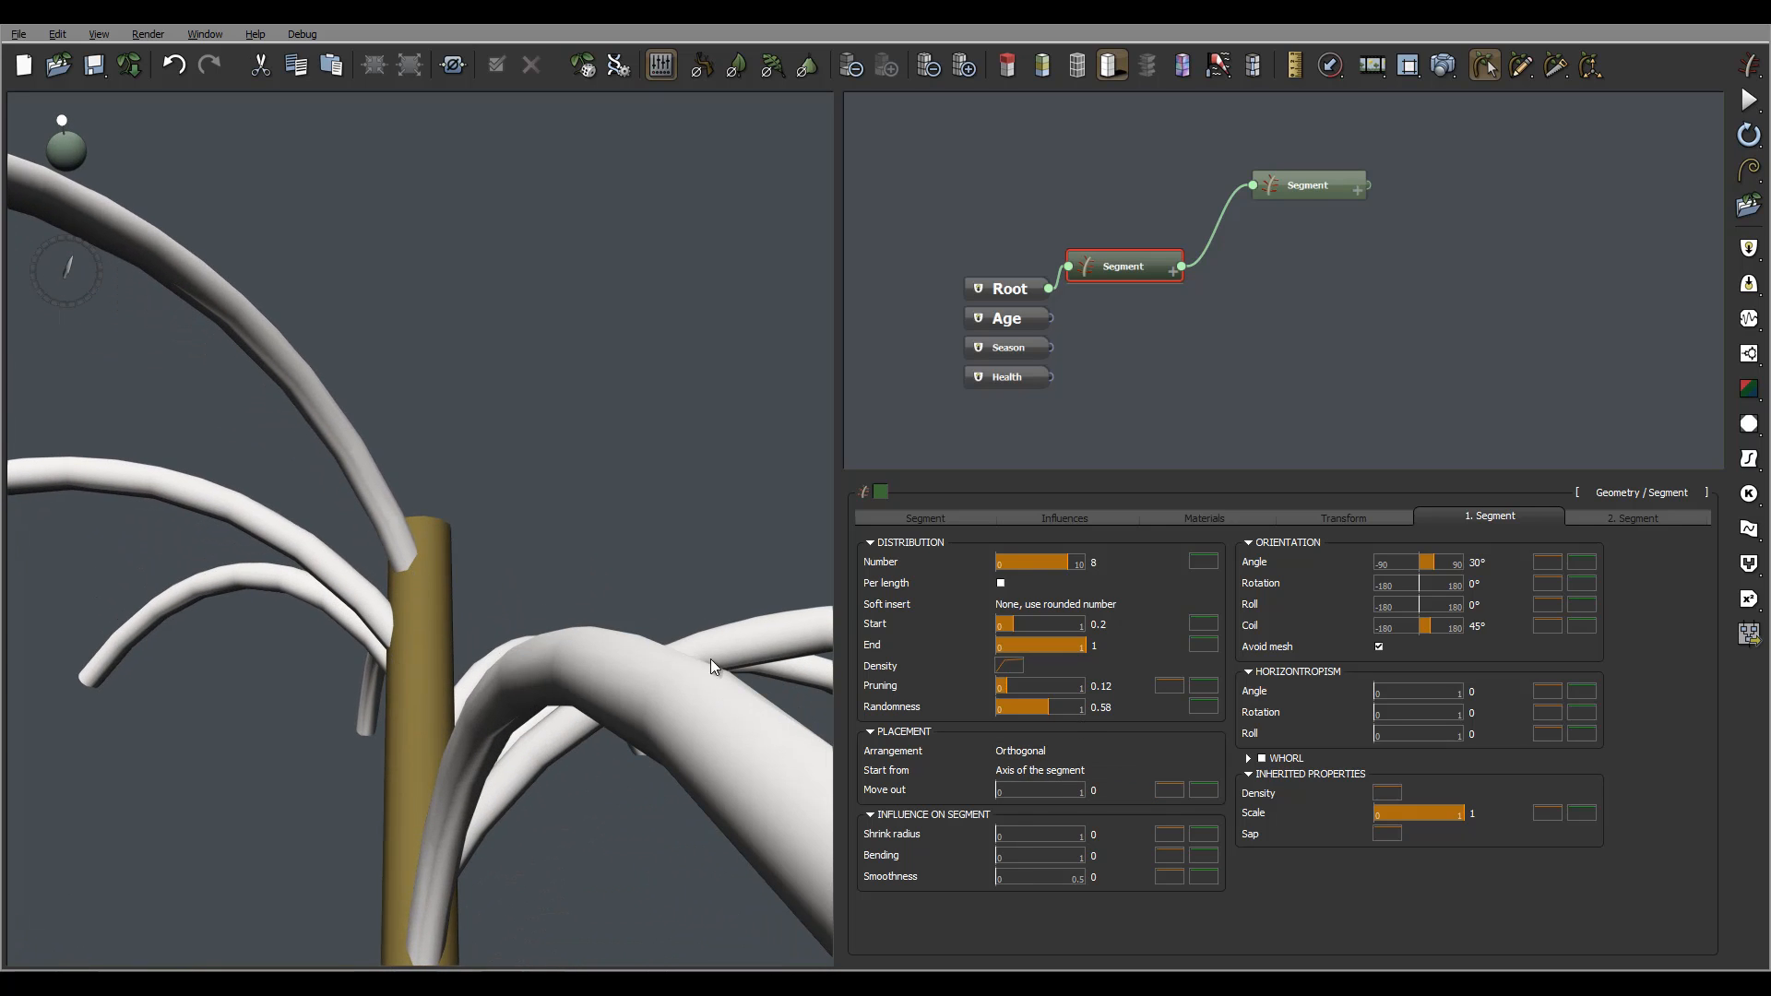
left_click(1076, 773)
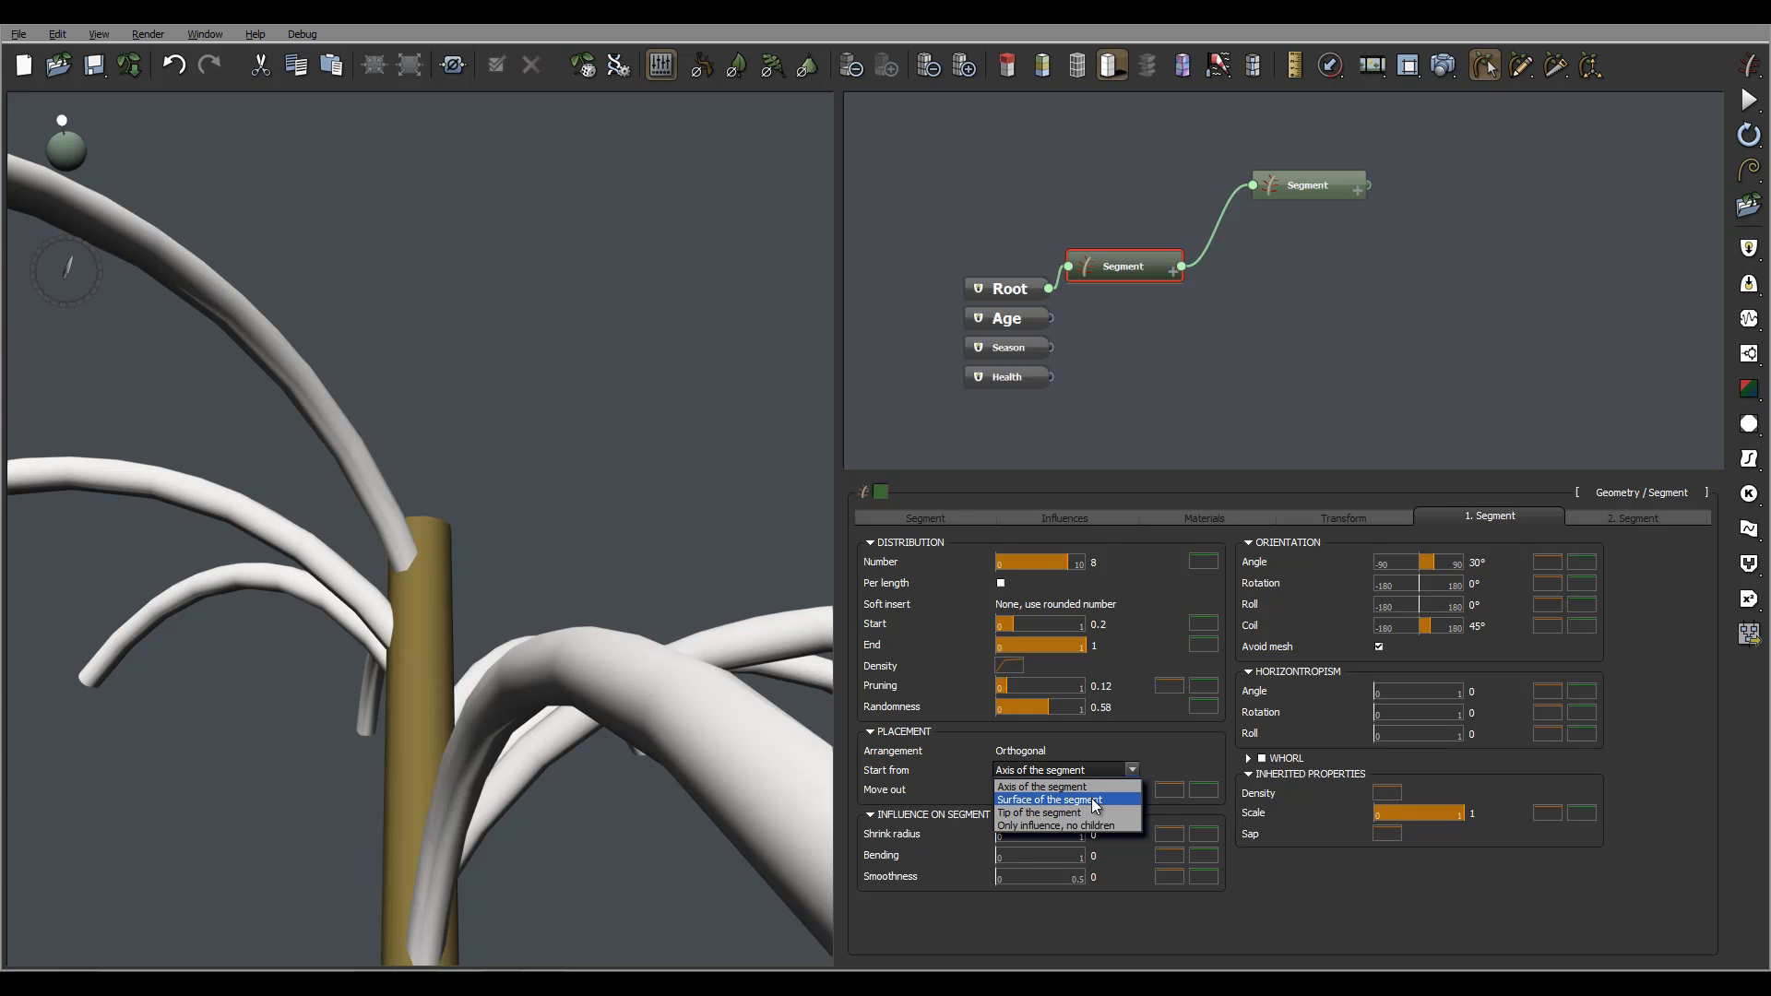
left_click(1095, 802)
right_click_drag(422, 622, 494, 652)
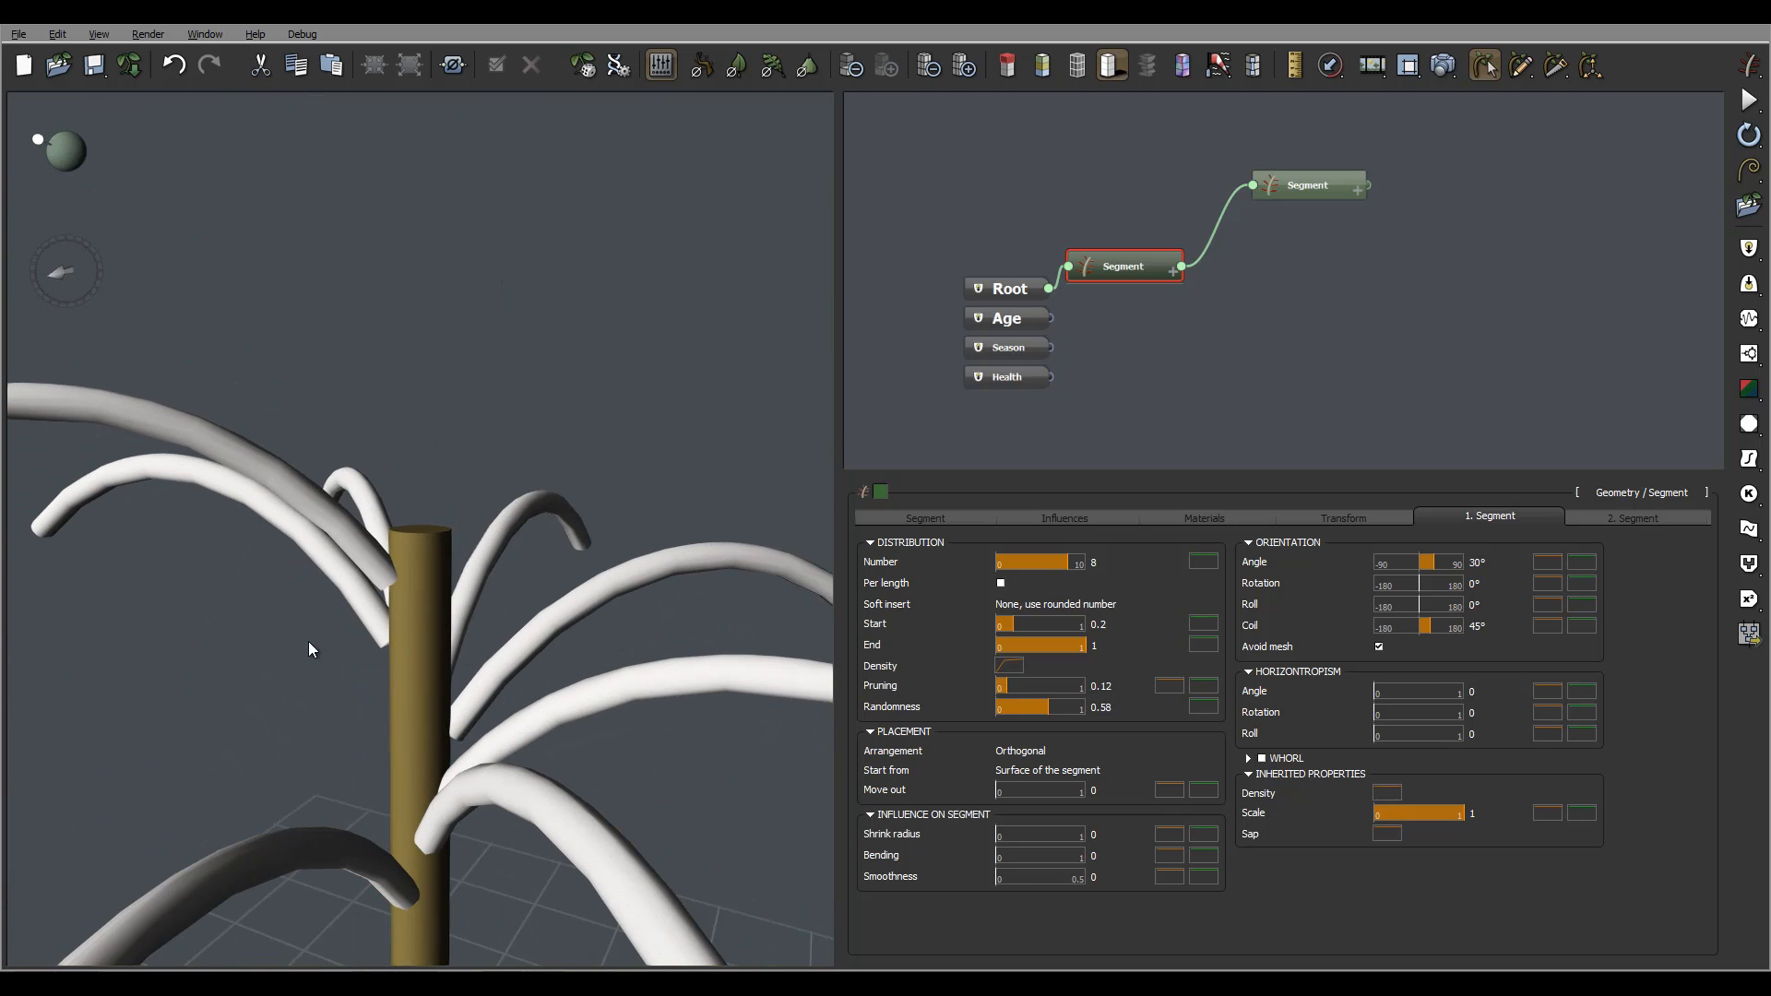
right_click_drag(531, 722, 426, 643)
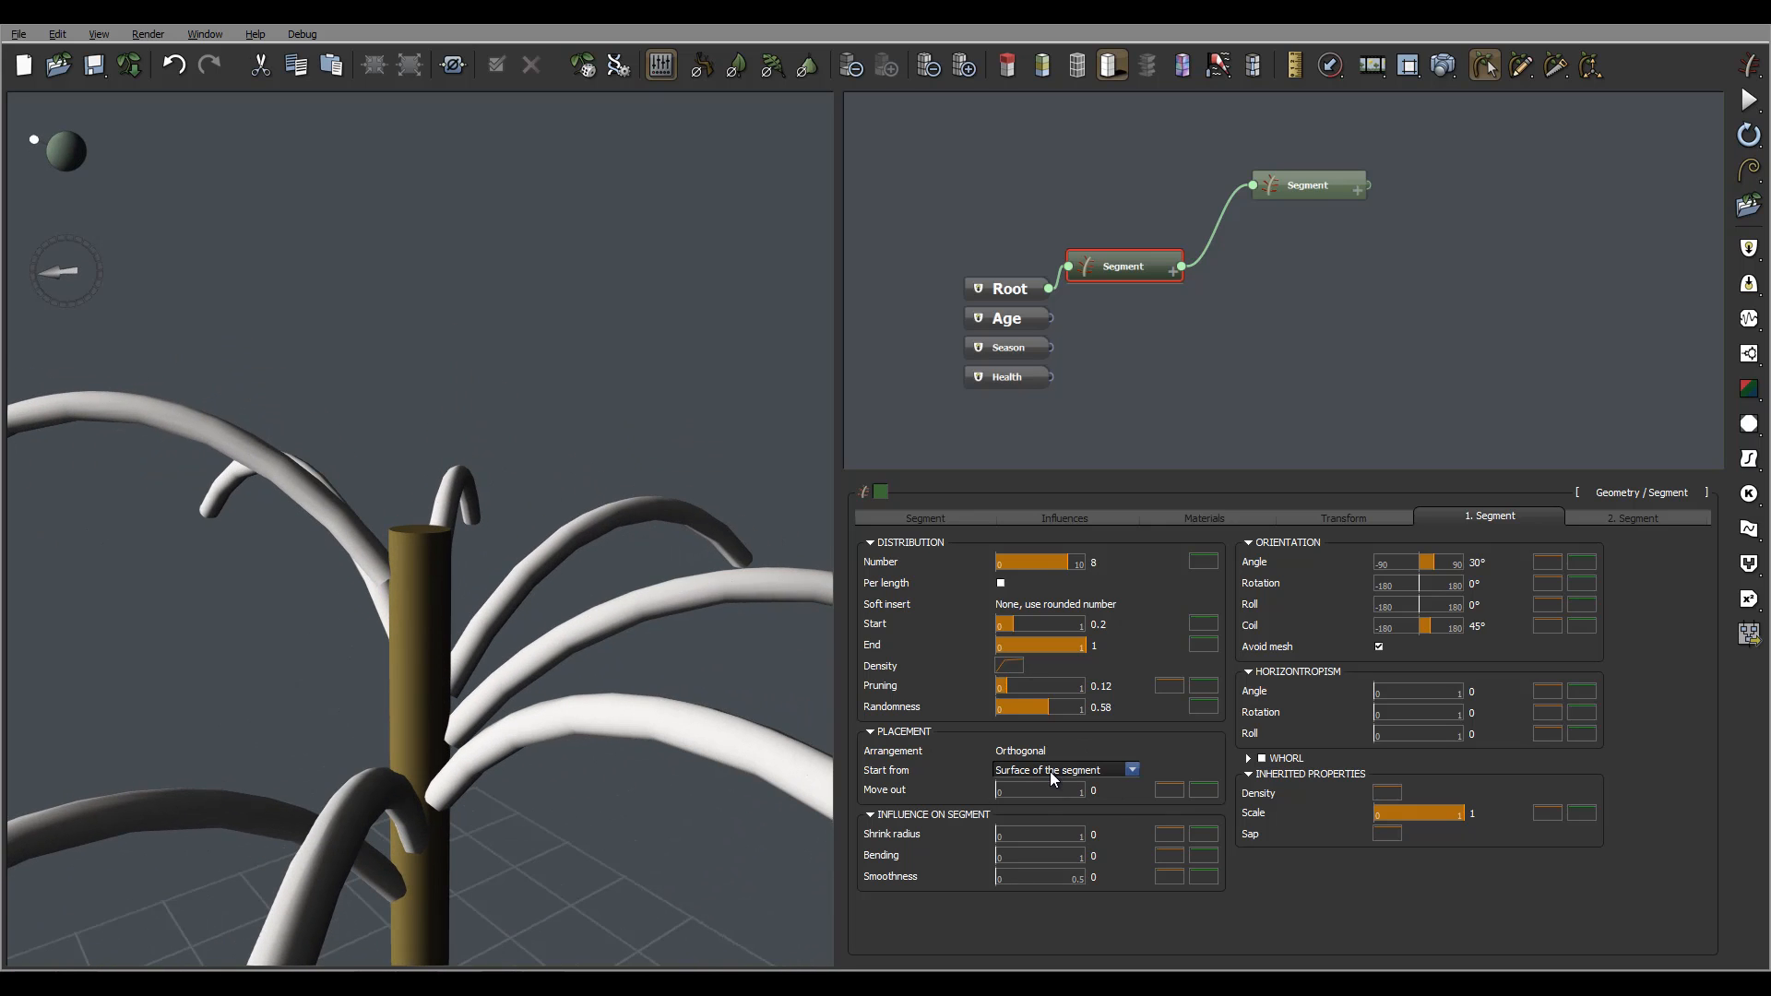
Return the first child's branch starting point to the axis of the segment and check the trunk joints.
left_click(1056, 770)
left_click(1054, 797)
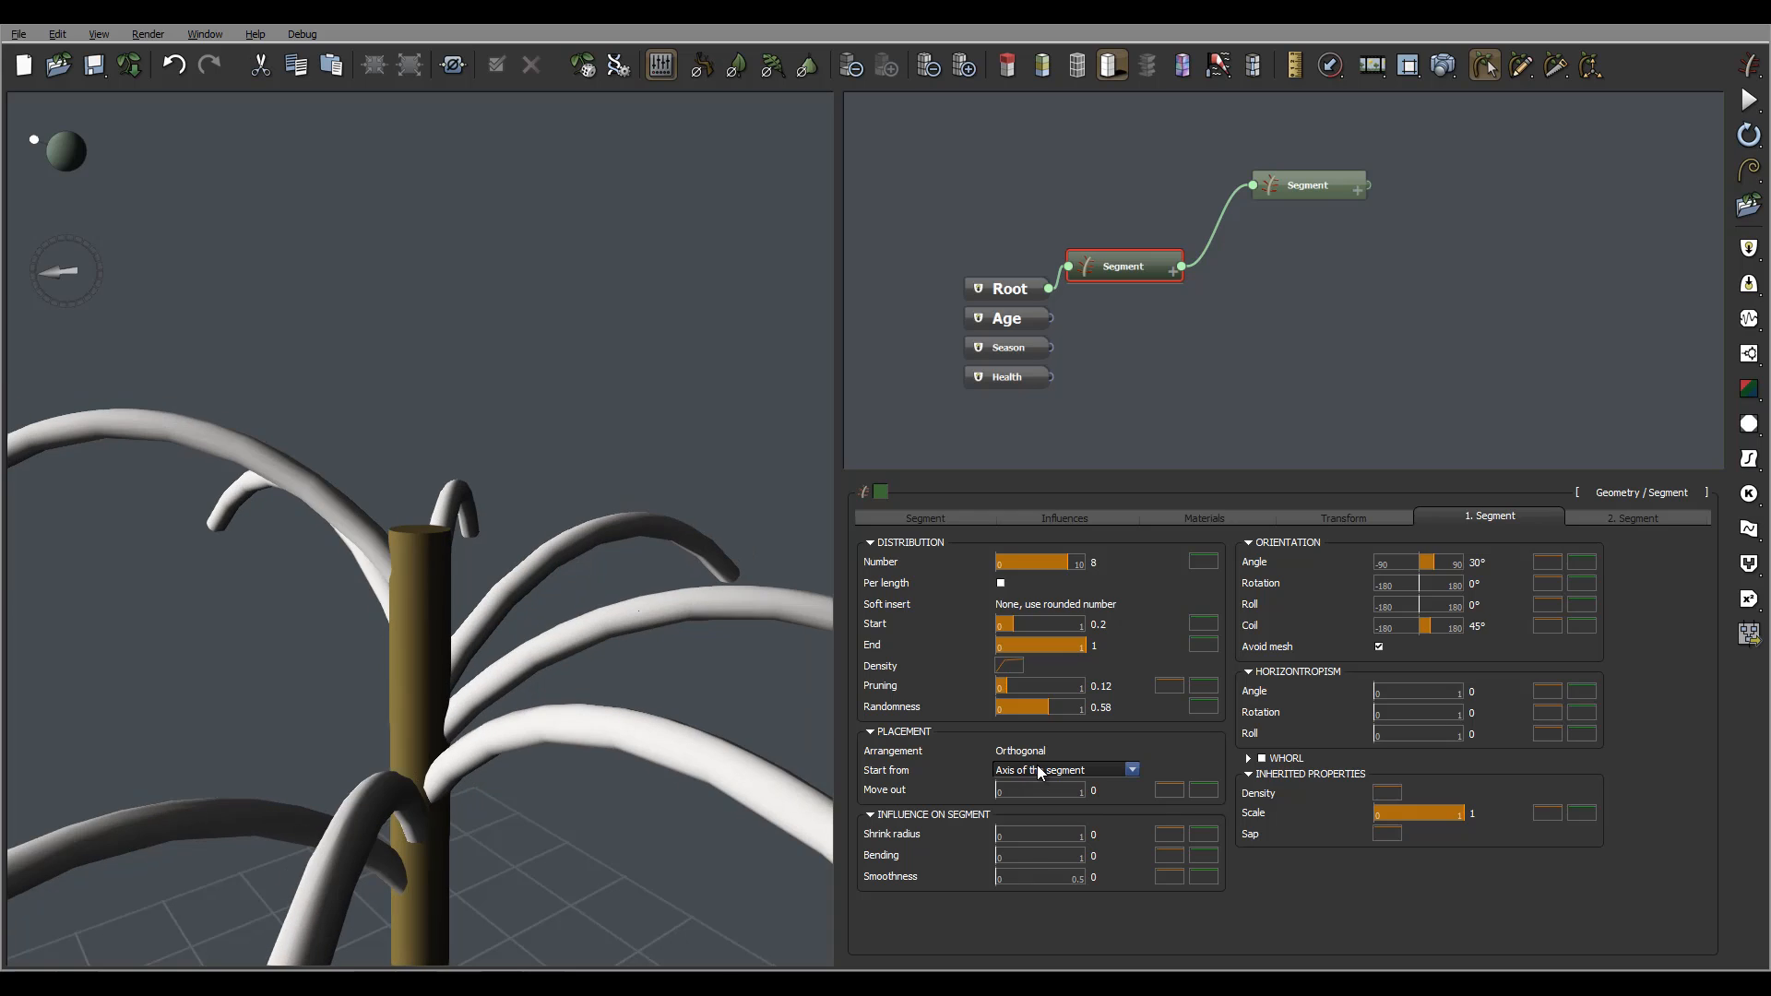
left_click(1037, 771)
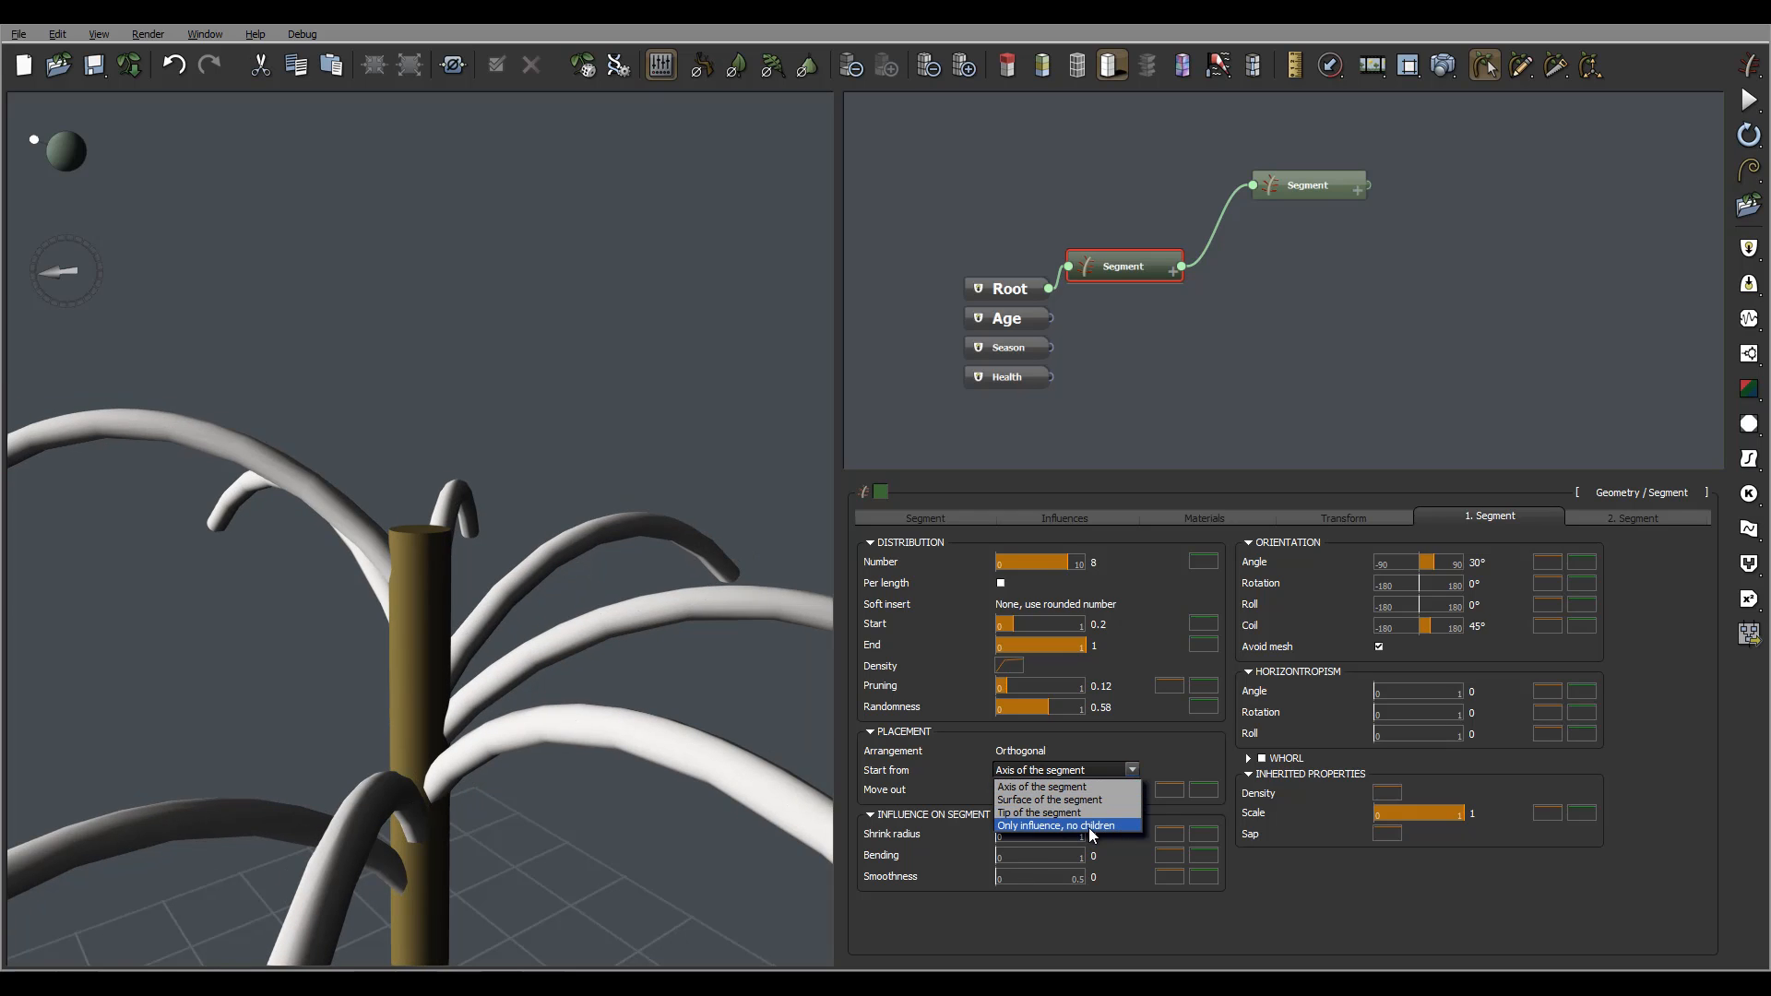
left_click(1043, 786)
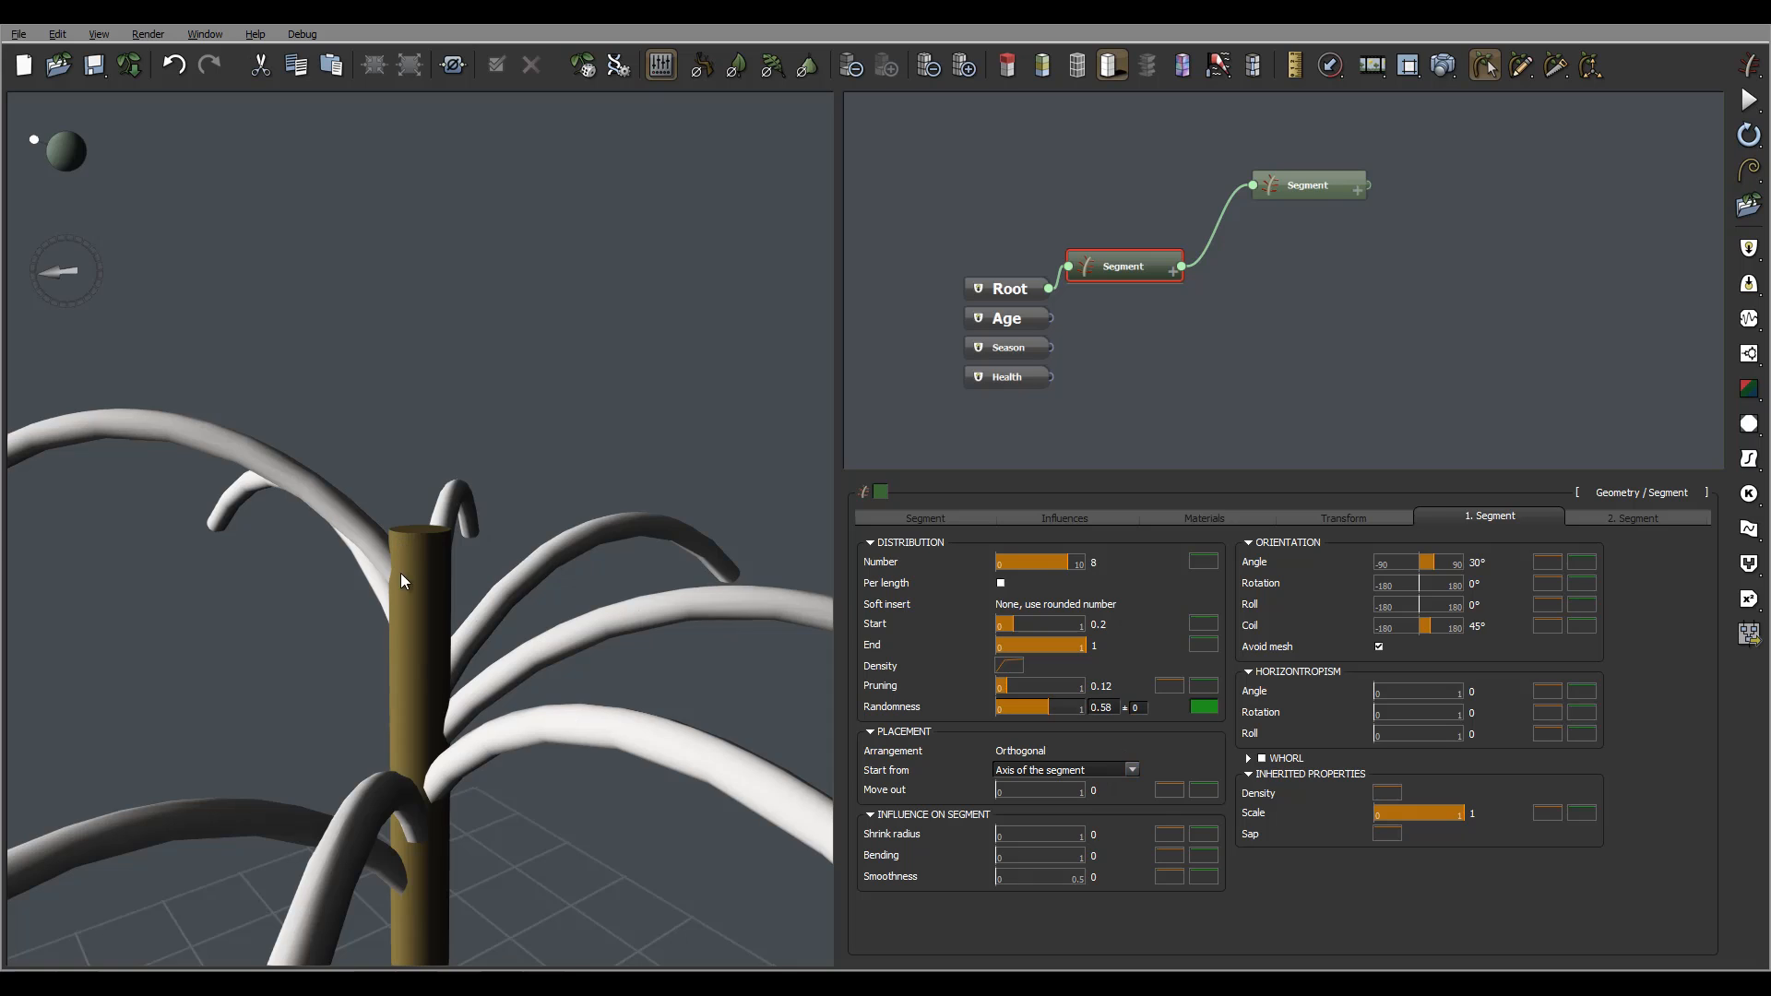
left_click_drag(400, 573, 491, 569)
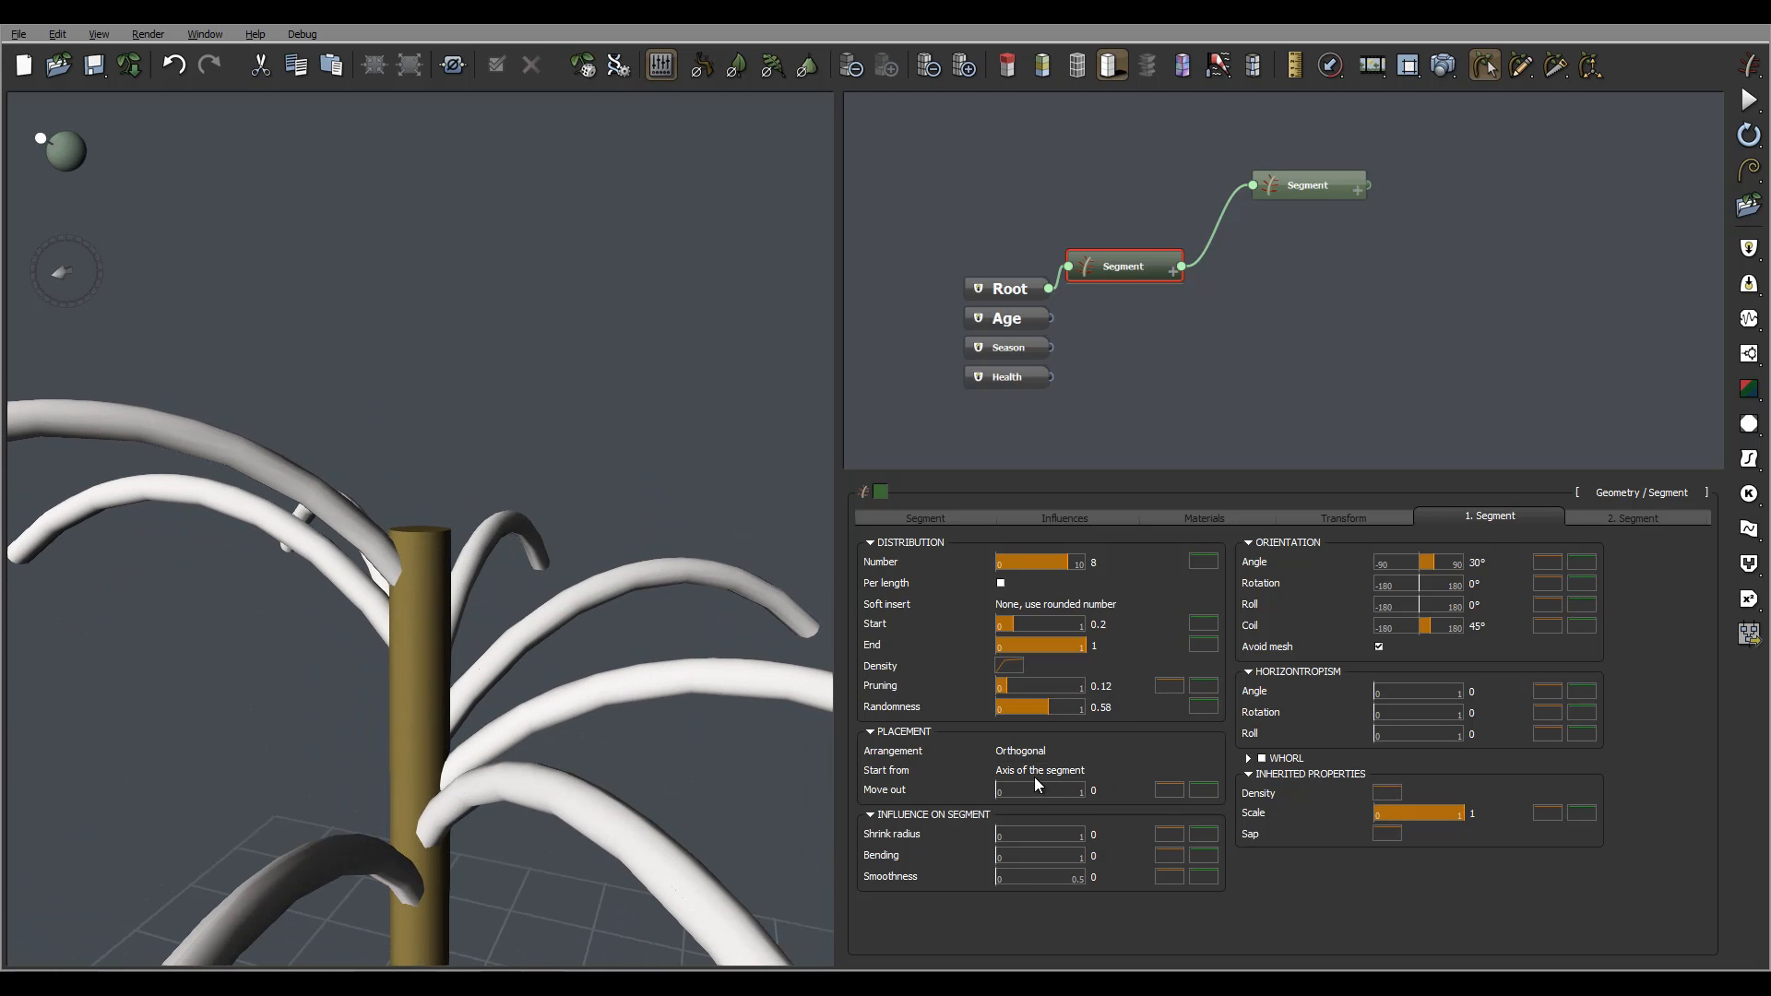
Try move-out values of 0.68 and -1.46 on the first child's branches and reset the value to 0.
left_click_drag(997, 792, 1059, 792)
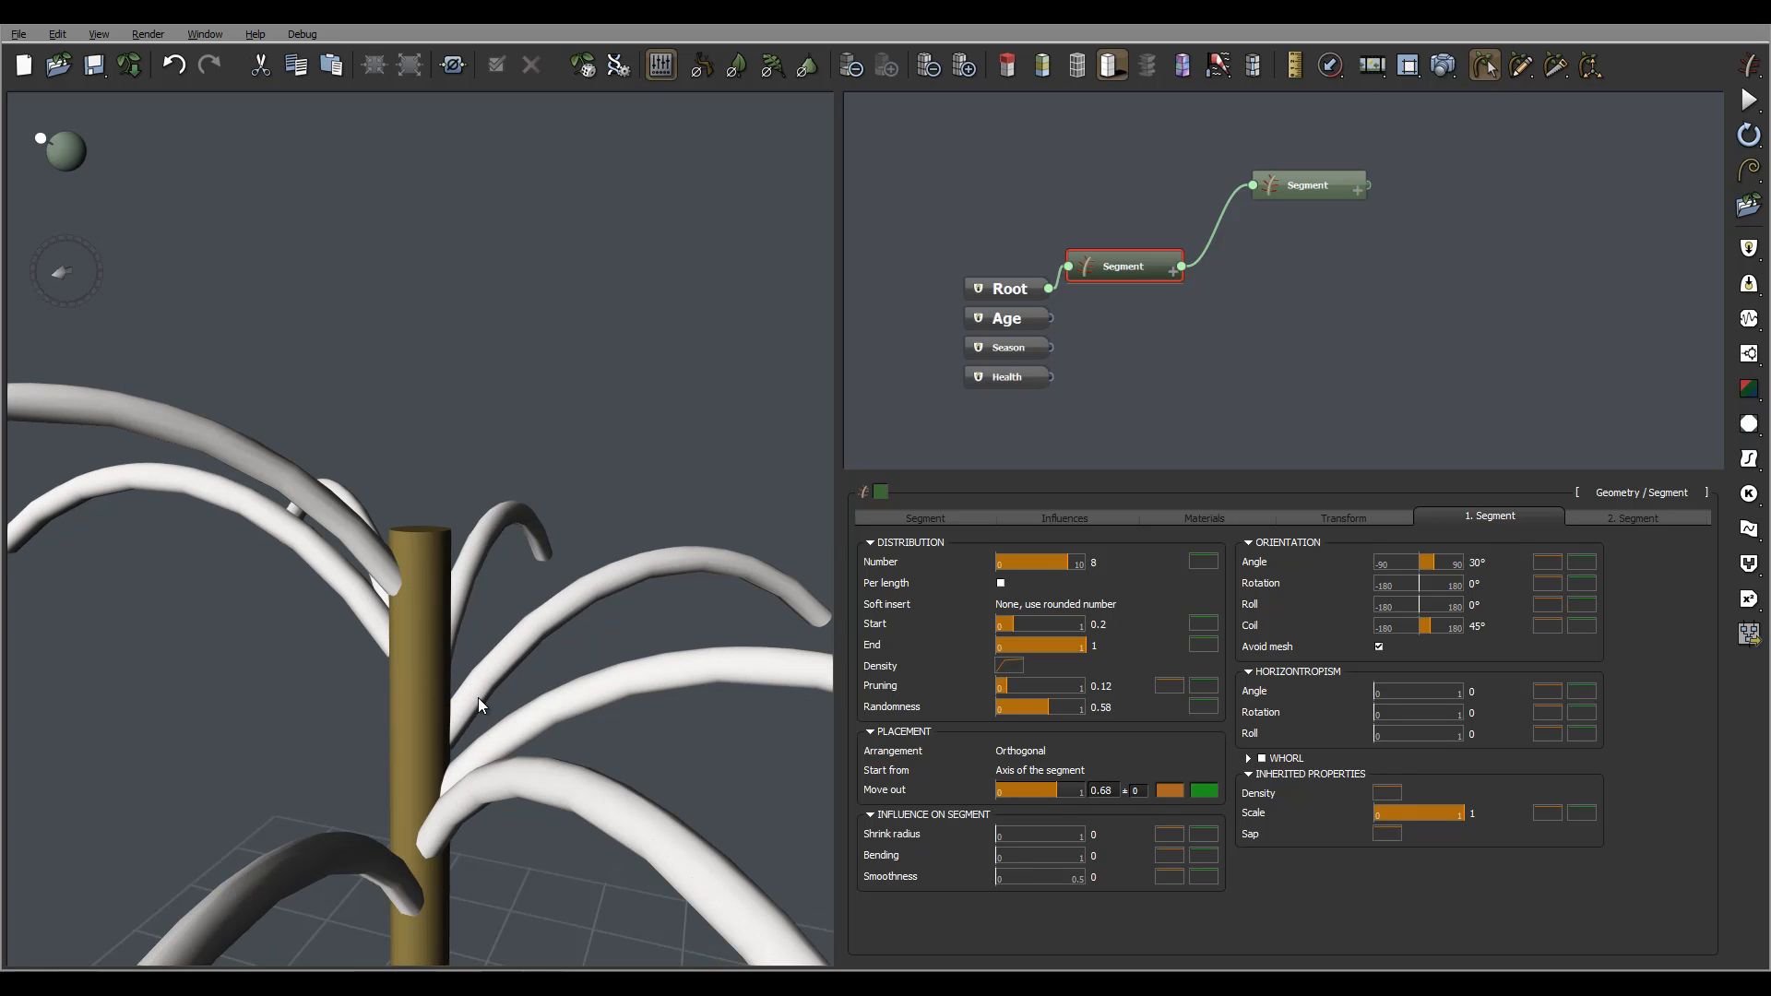
left_click_drag(478, 697, 334, 955)
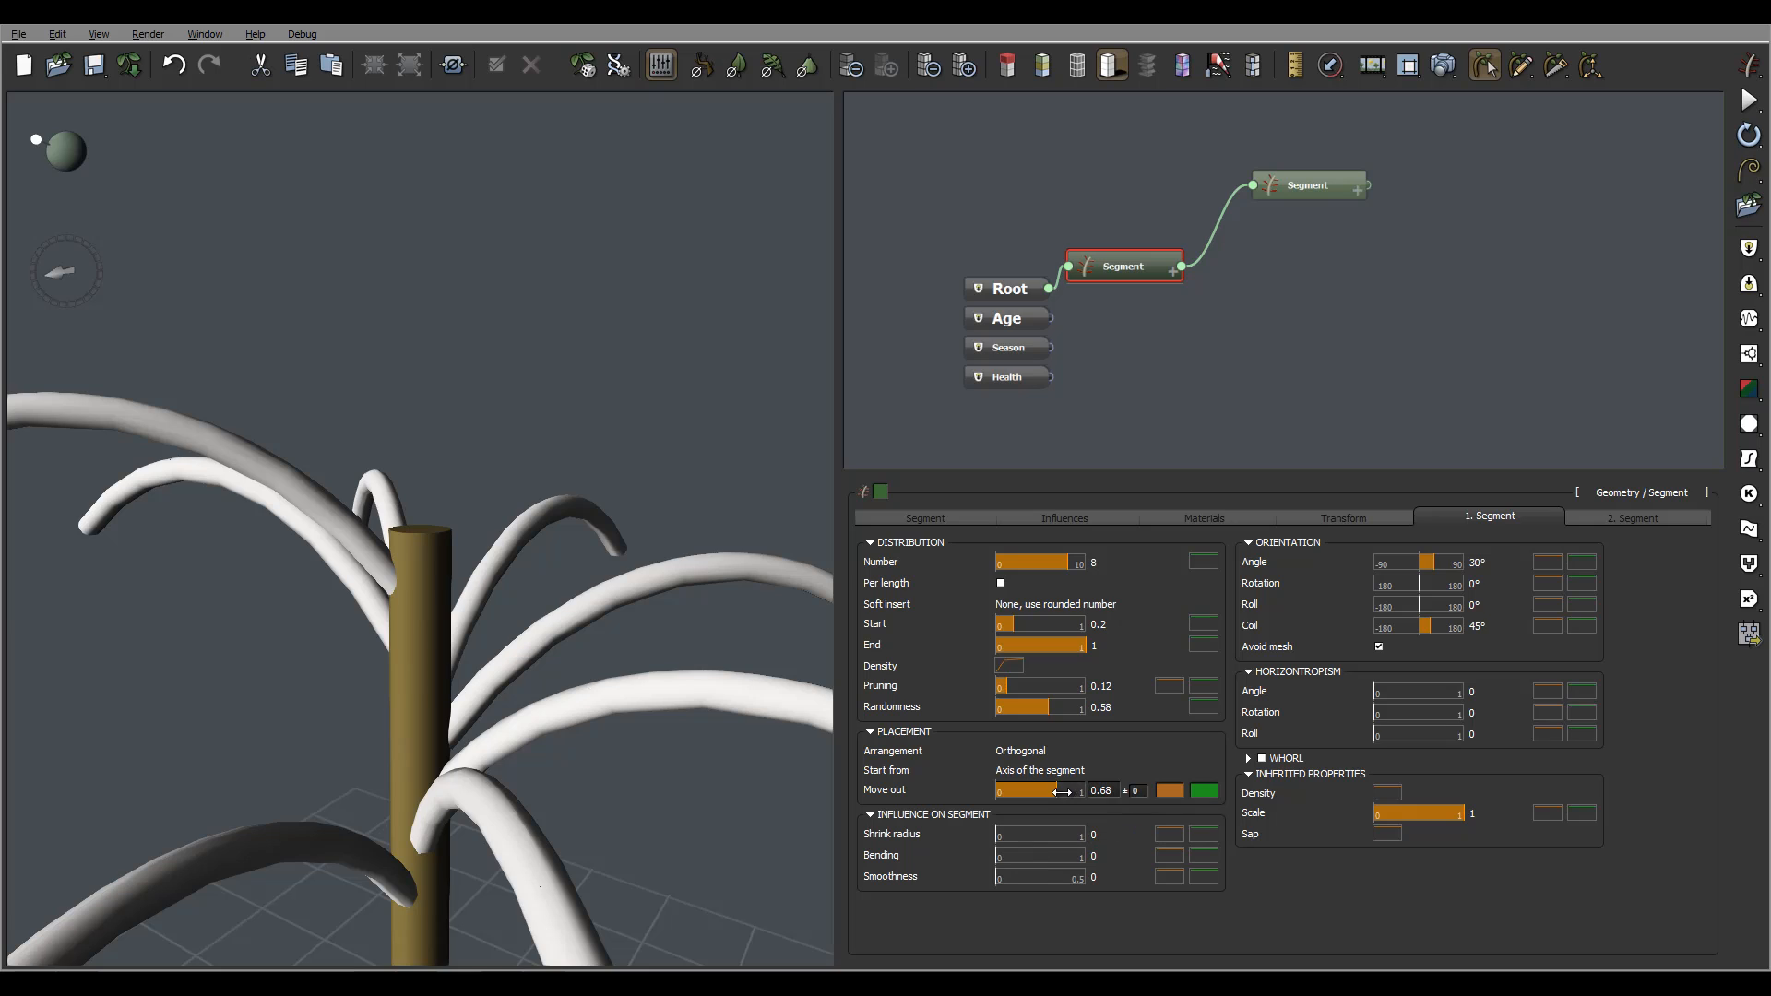
left_click_drag(1060, 791, 1232, 792)
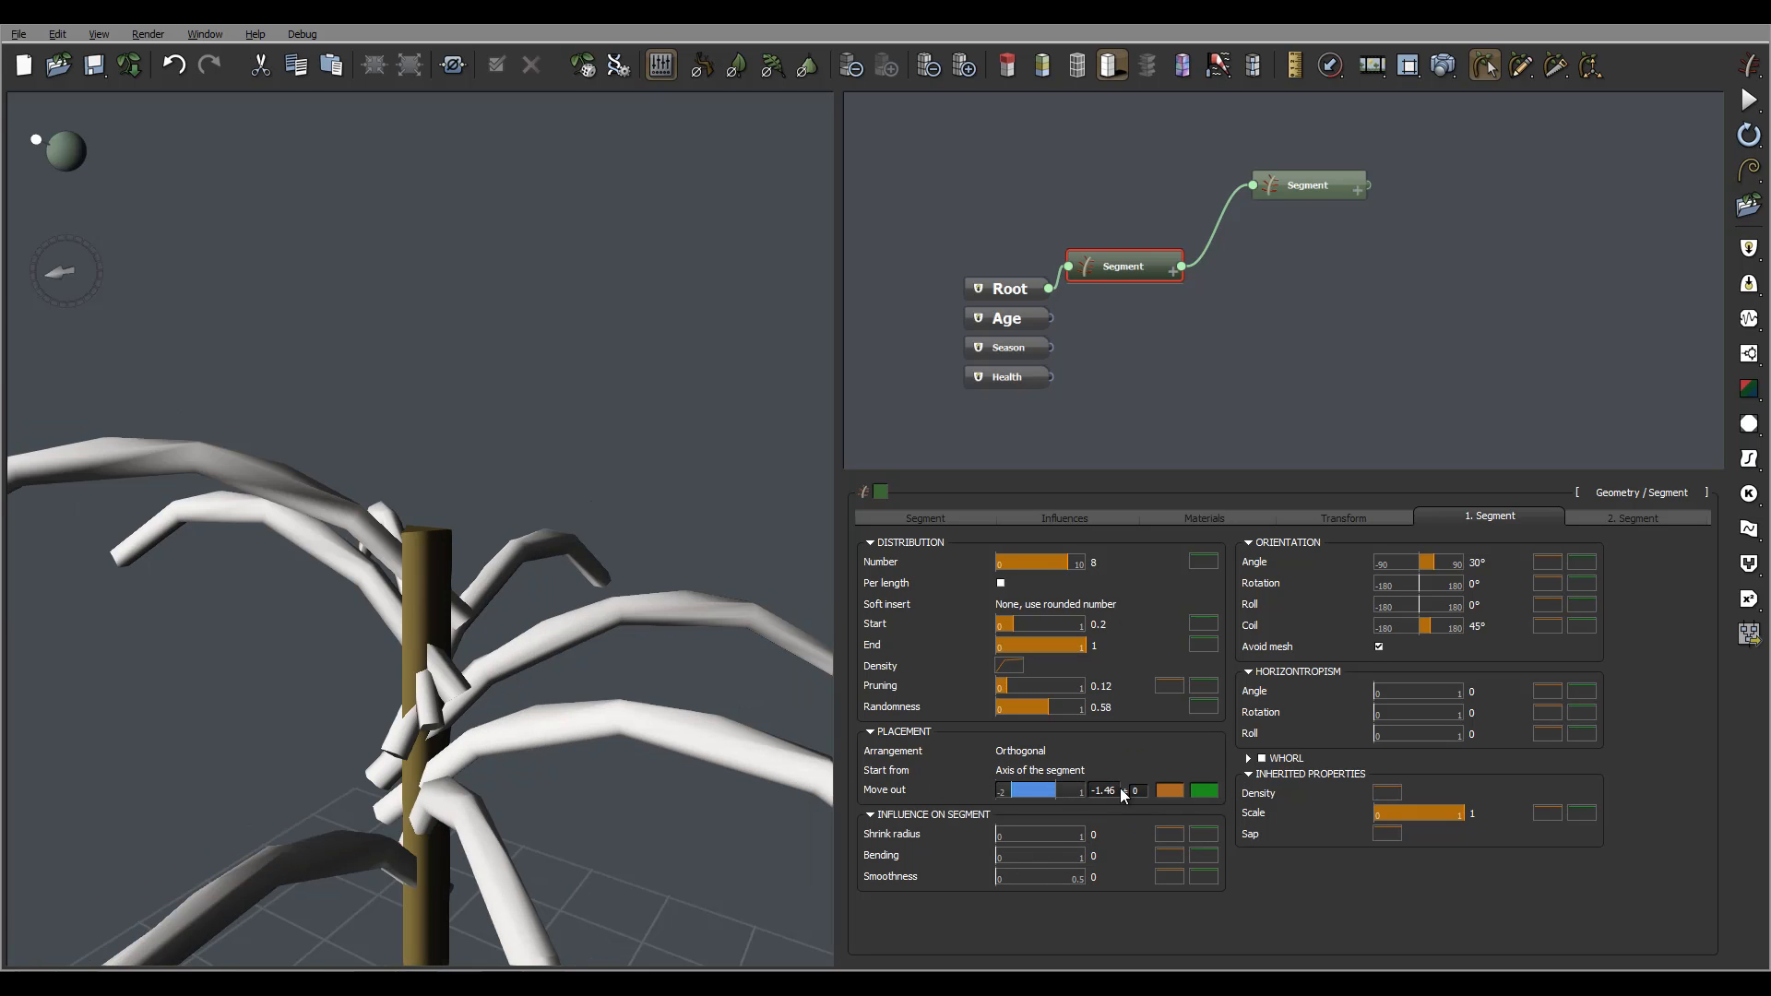
left_click(1106, 790)
type("0")
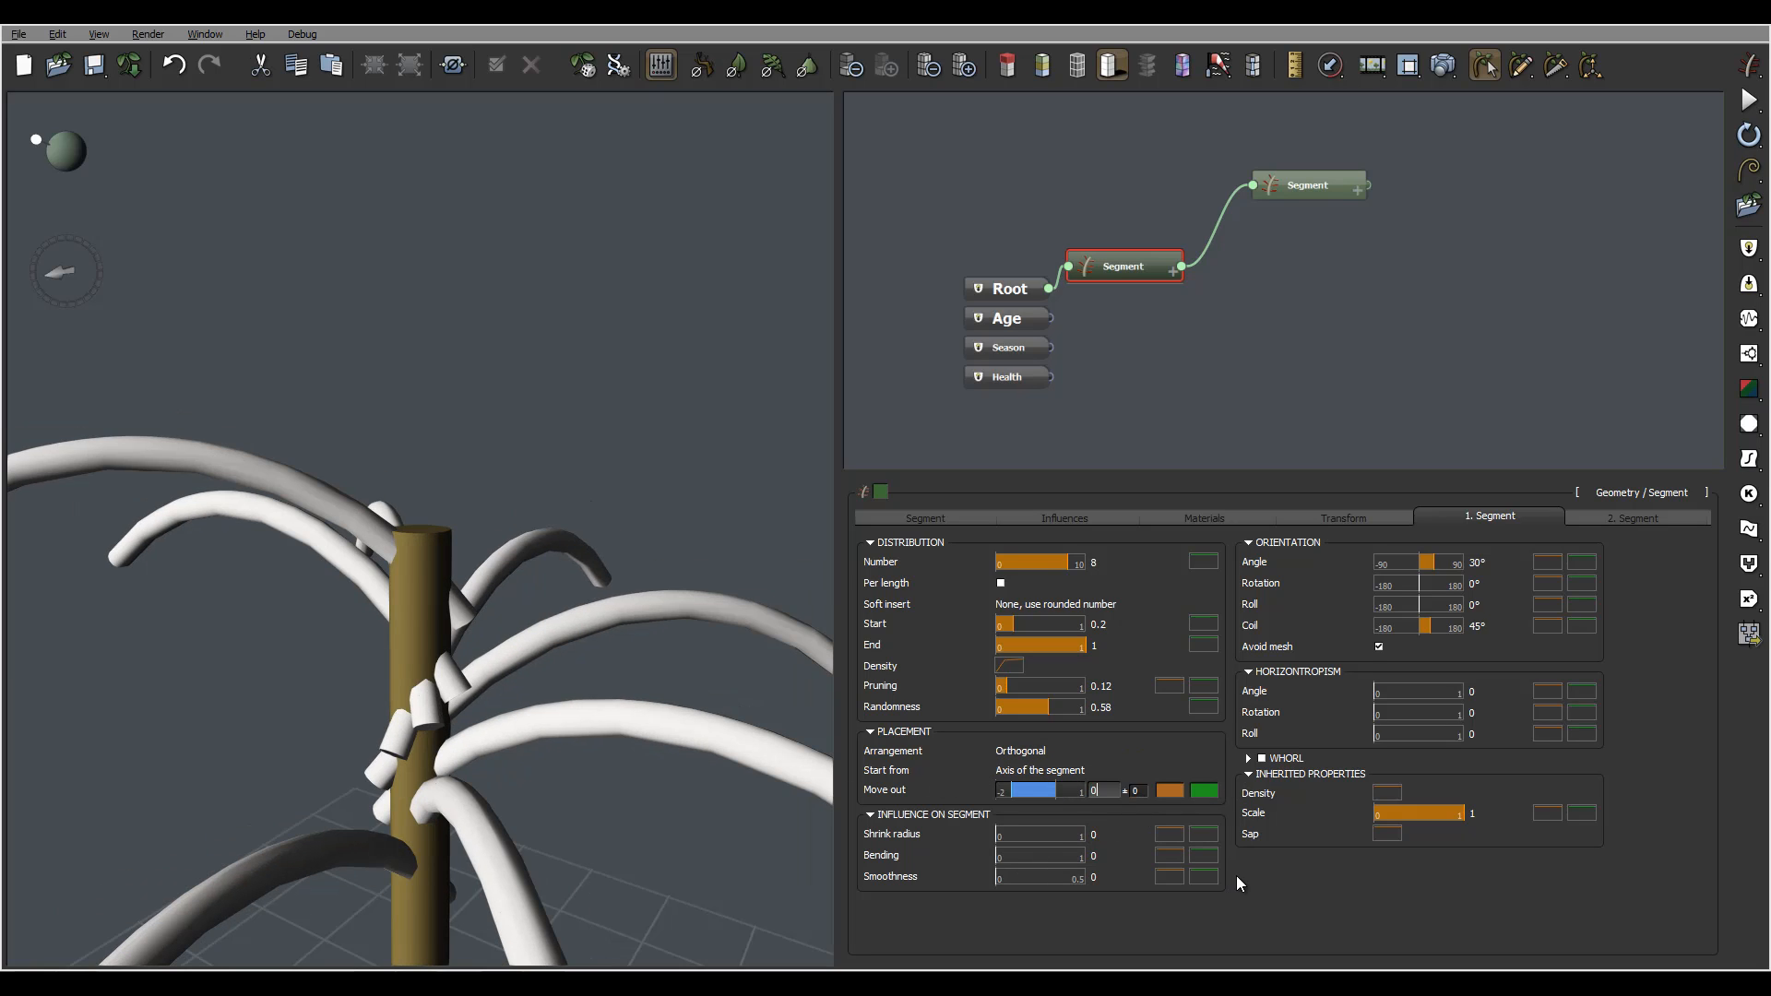
key("Return")
Set the first child's shrink radius influence on the segment to 1 and inspect the trunk's taper from several sides.
left_click_drag(499, 684, 530, 590)
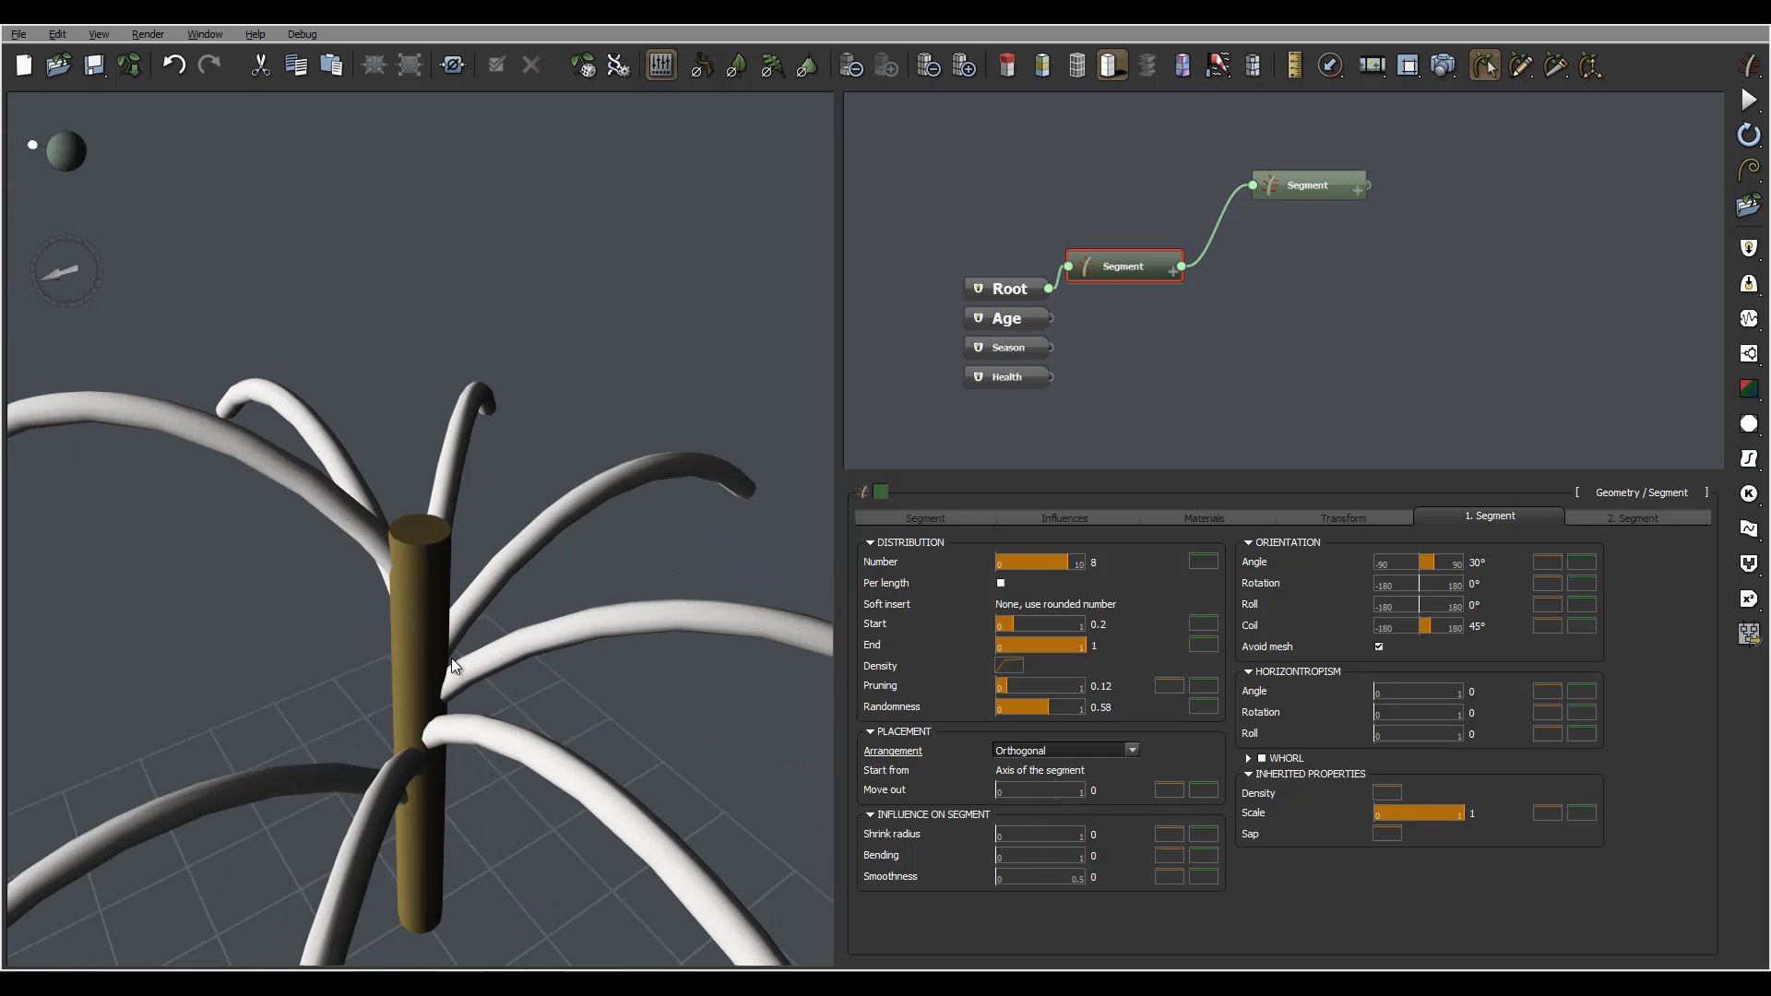
left_click_drag(645, 701, 568, 628)
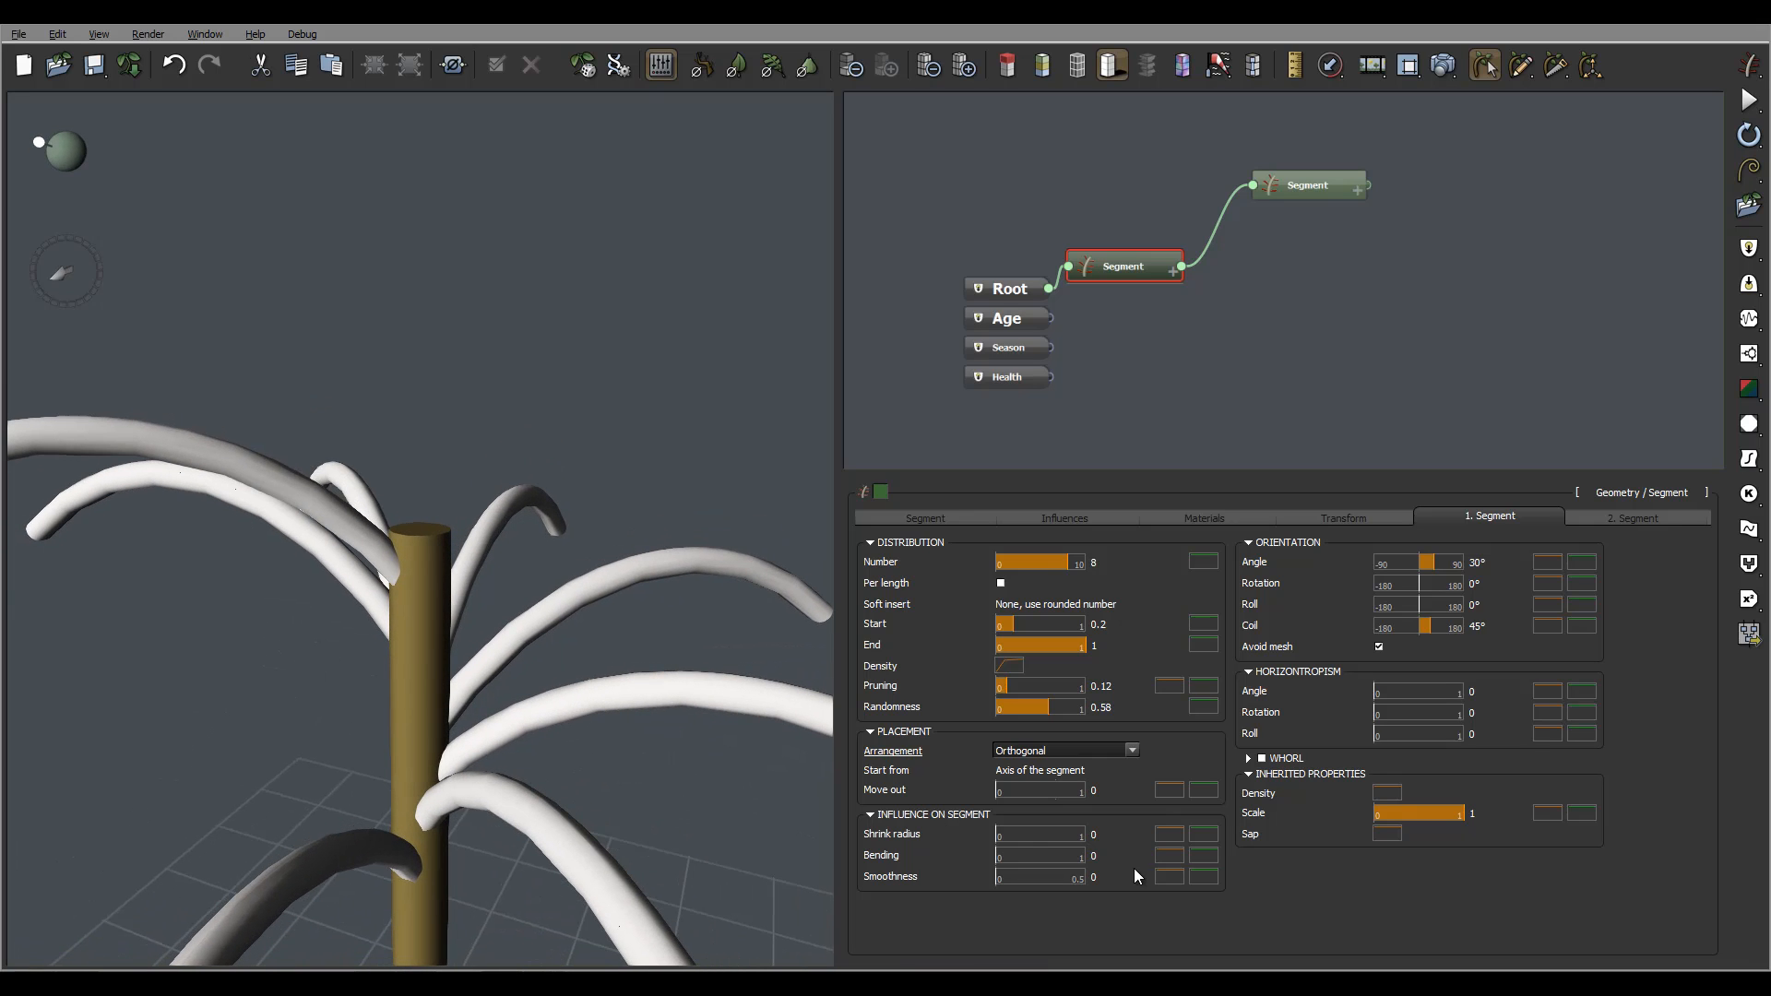
left_click_drag(518, 614, 550, 711)
left_click(1092, 832)
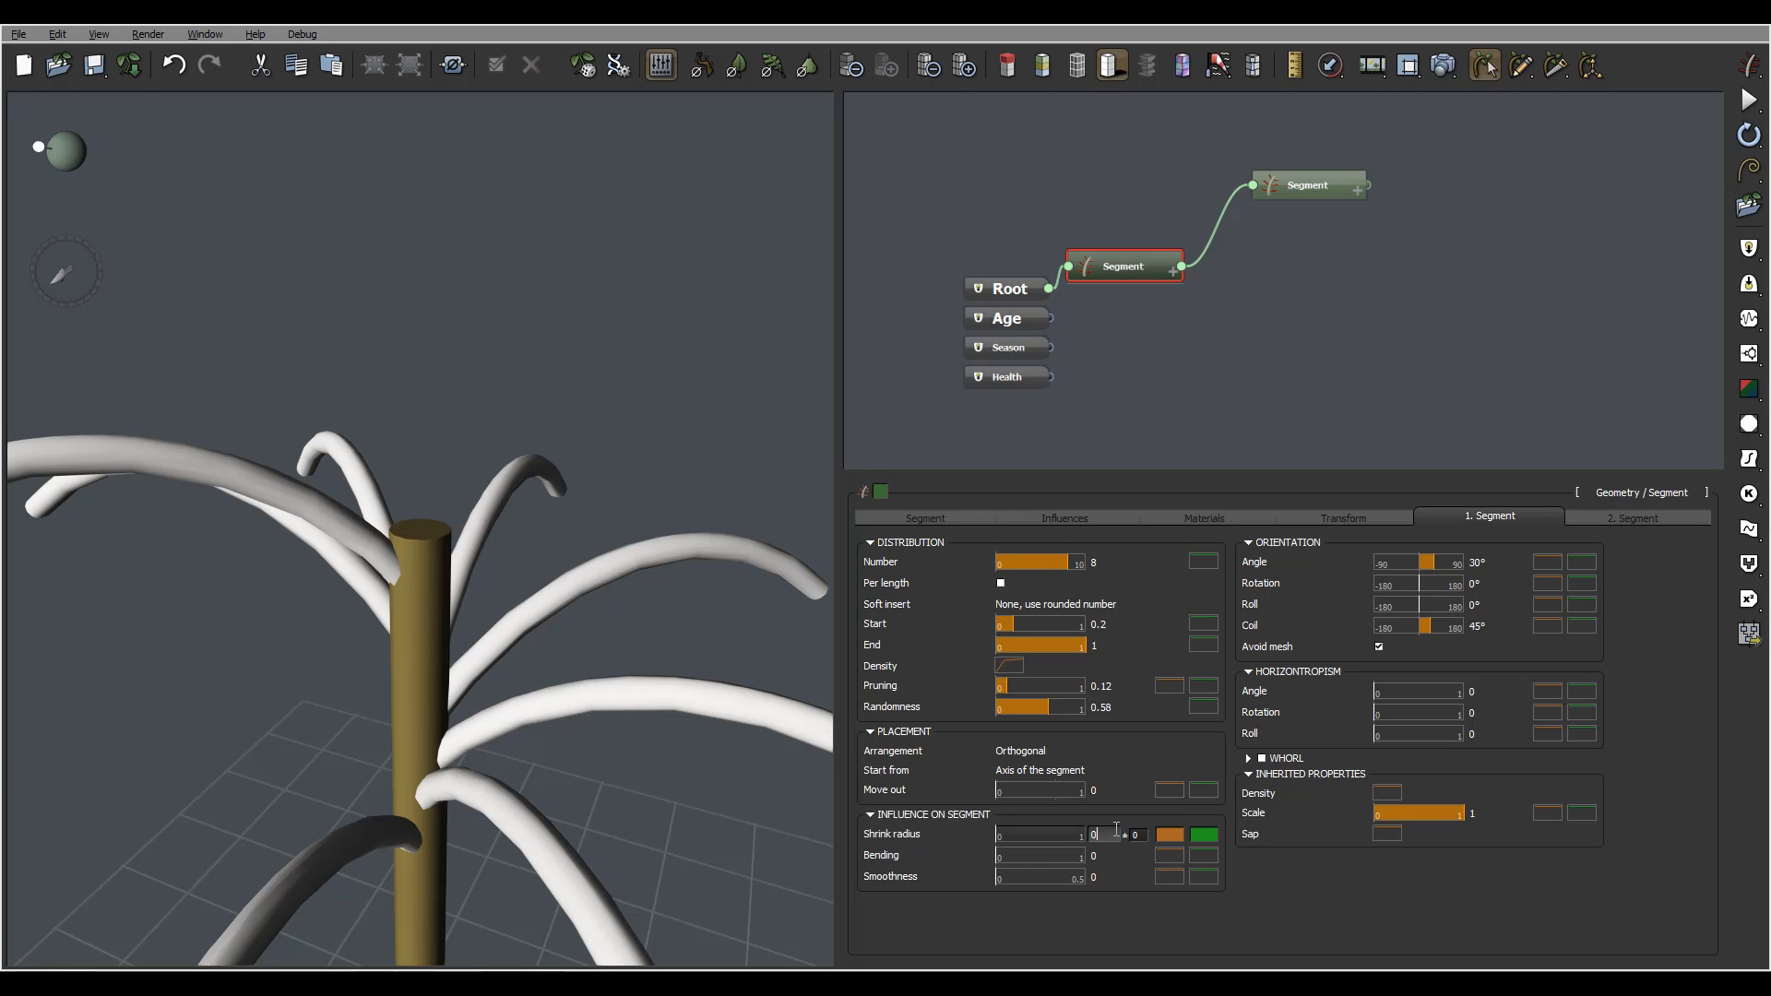
type("1")
key("Return")
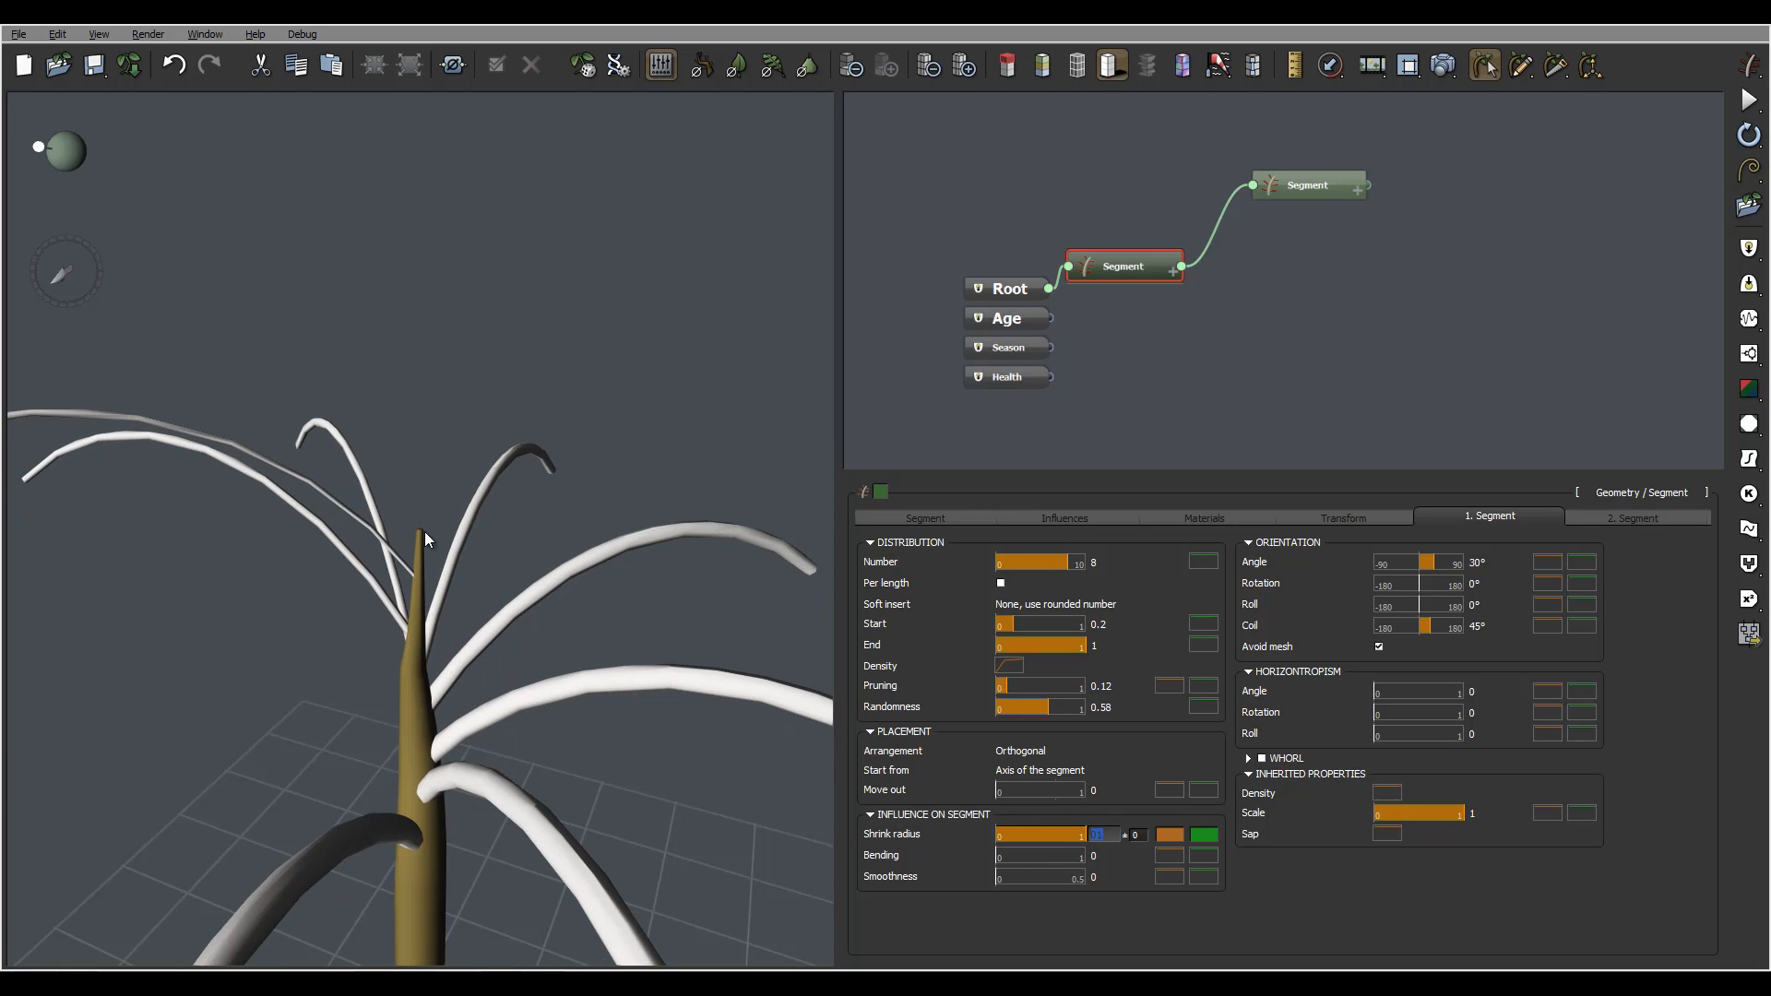
left_click_drag(589, 662, 384, 905)
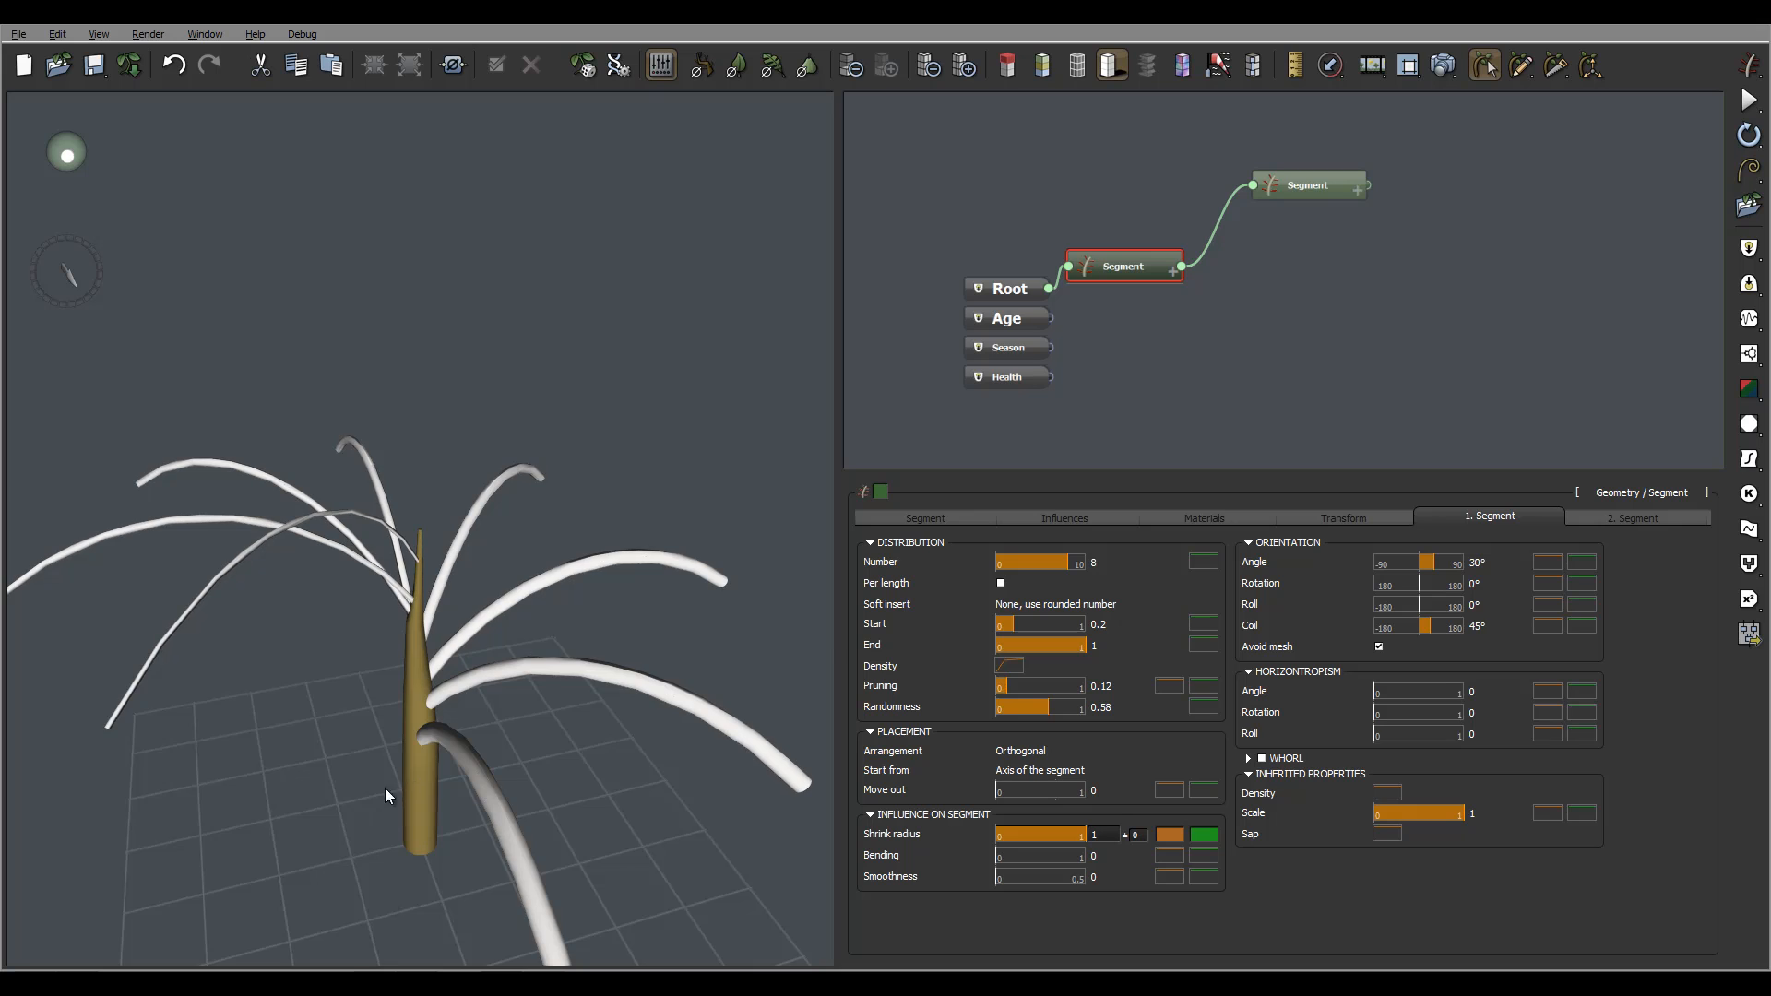
left_click_drag(388, 790, 384, 864)
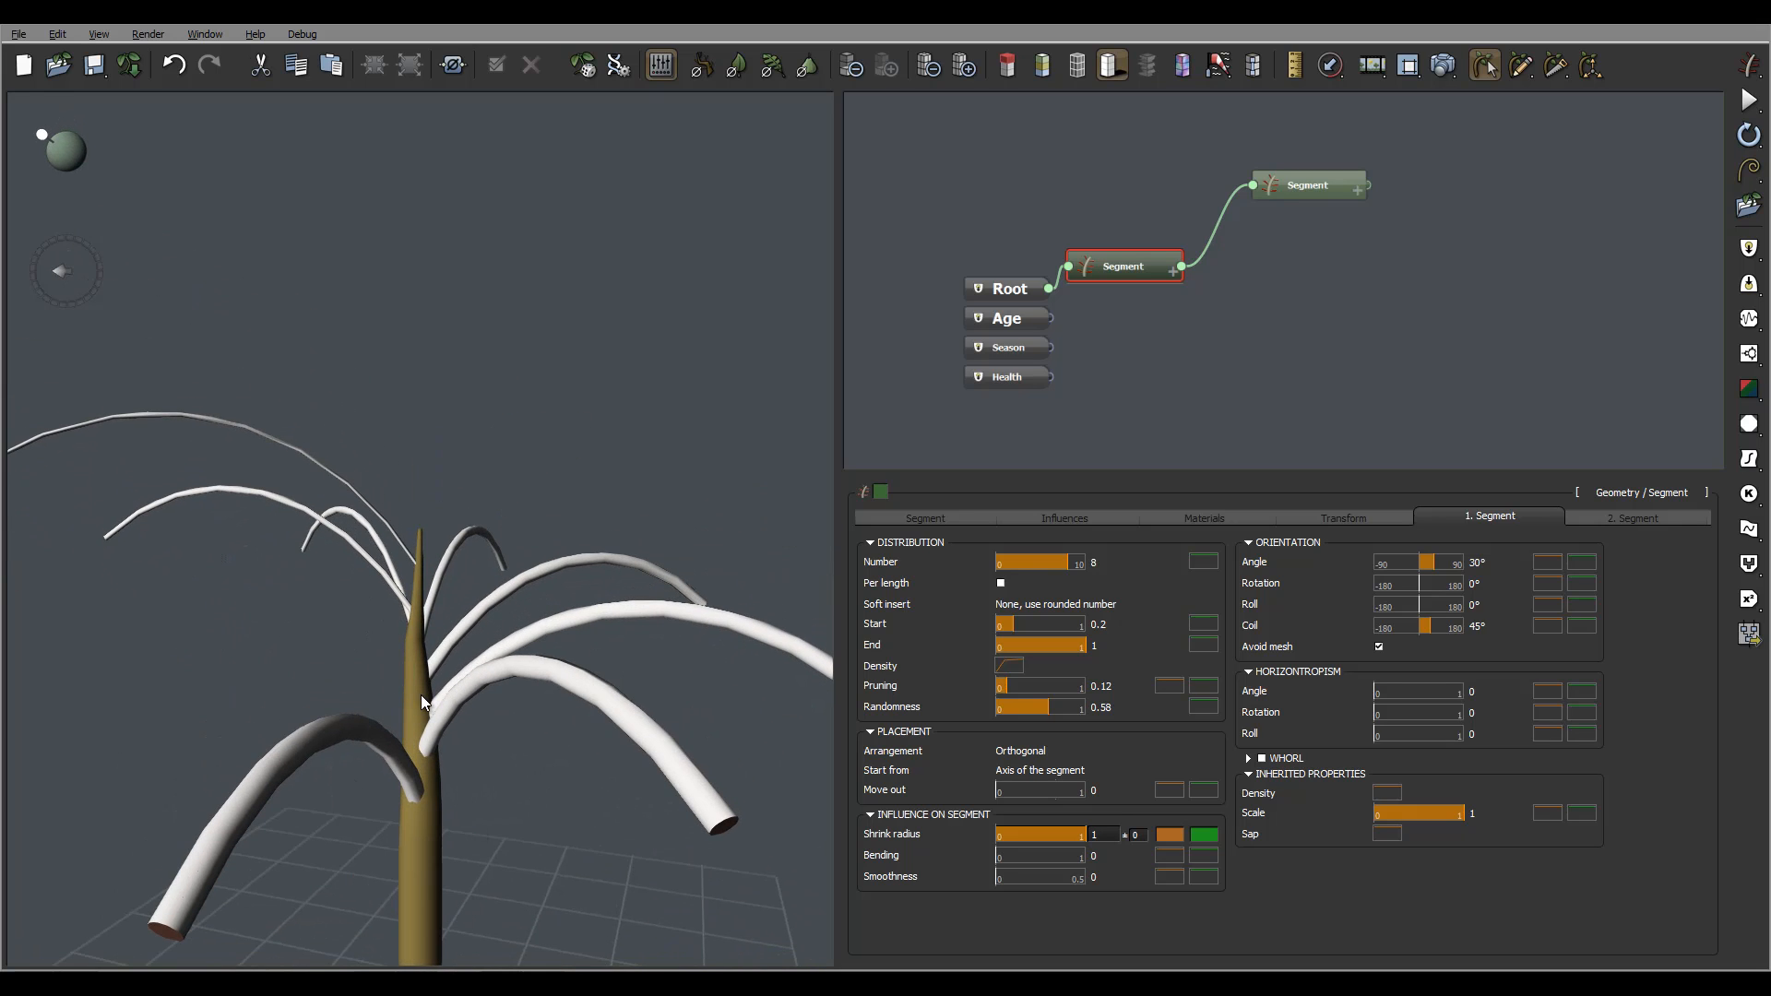
left_click_drag(329, 537, 710, 747)
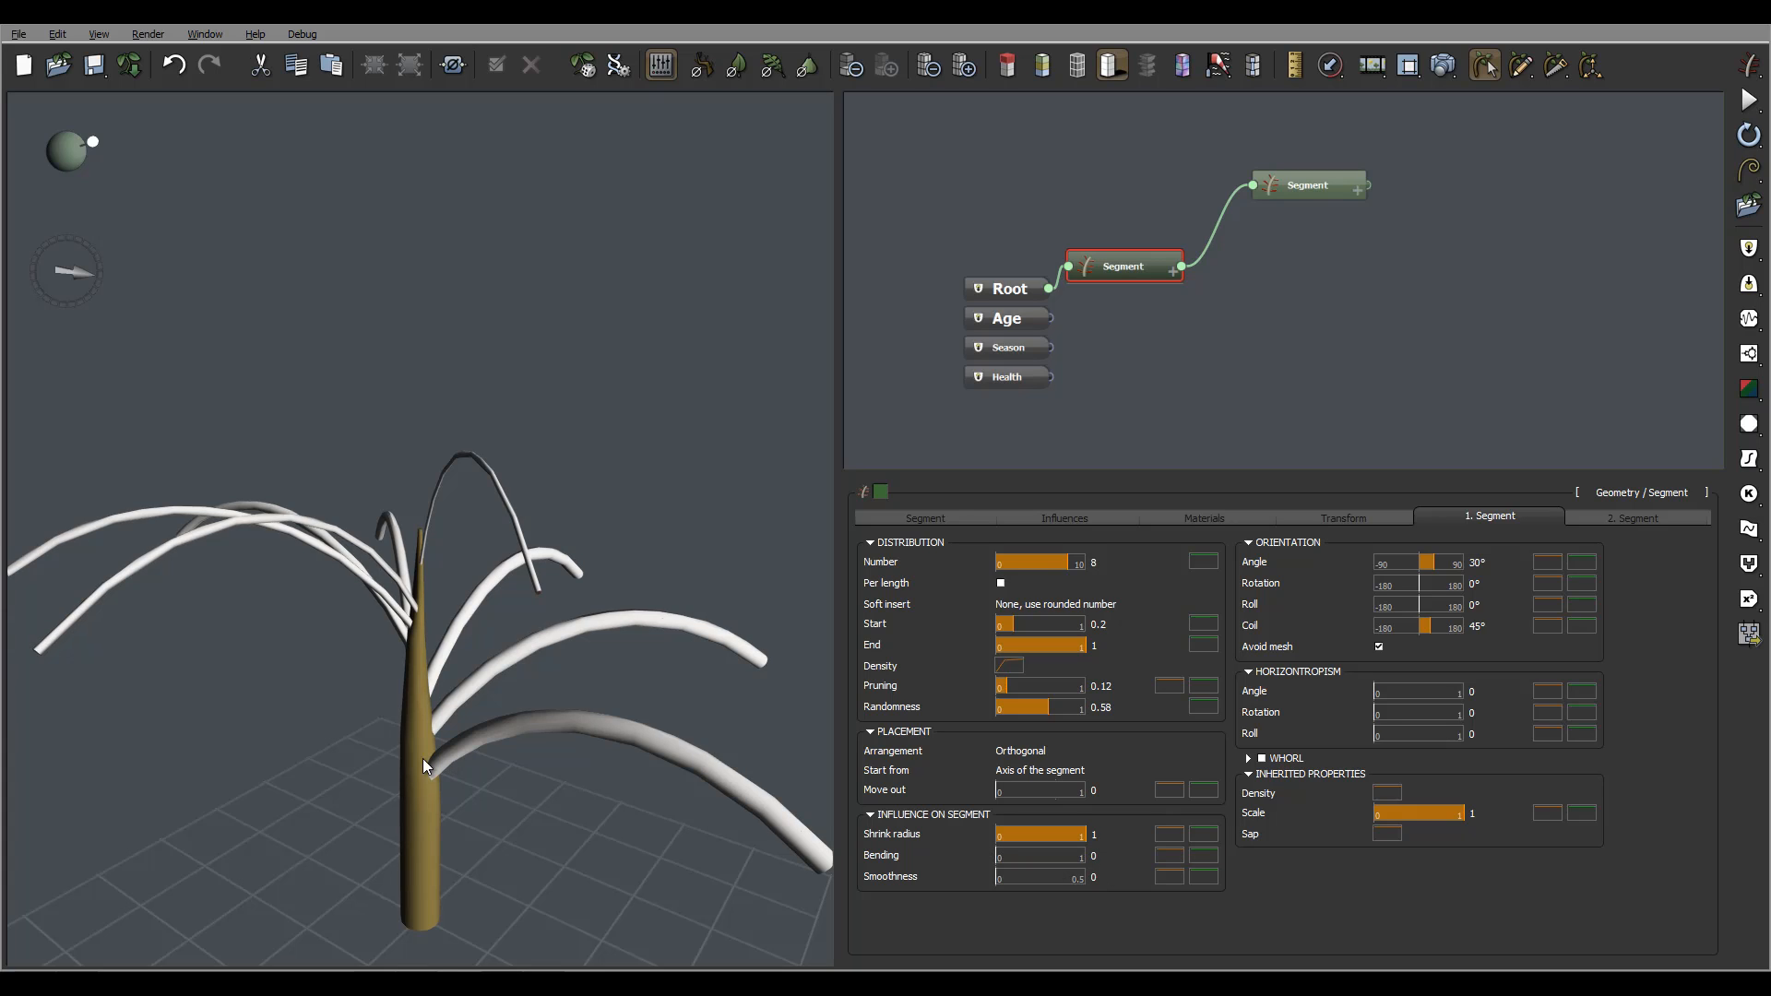
left_click_drag(422, 758, 421, 702)
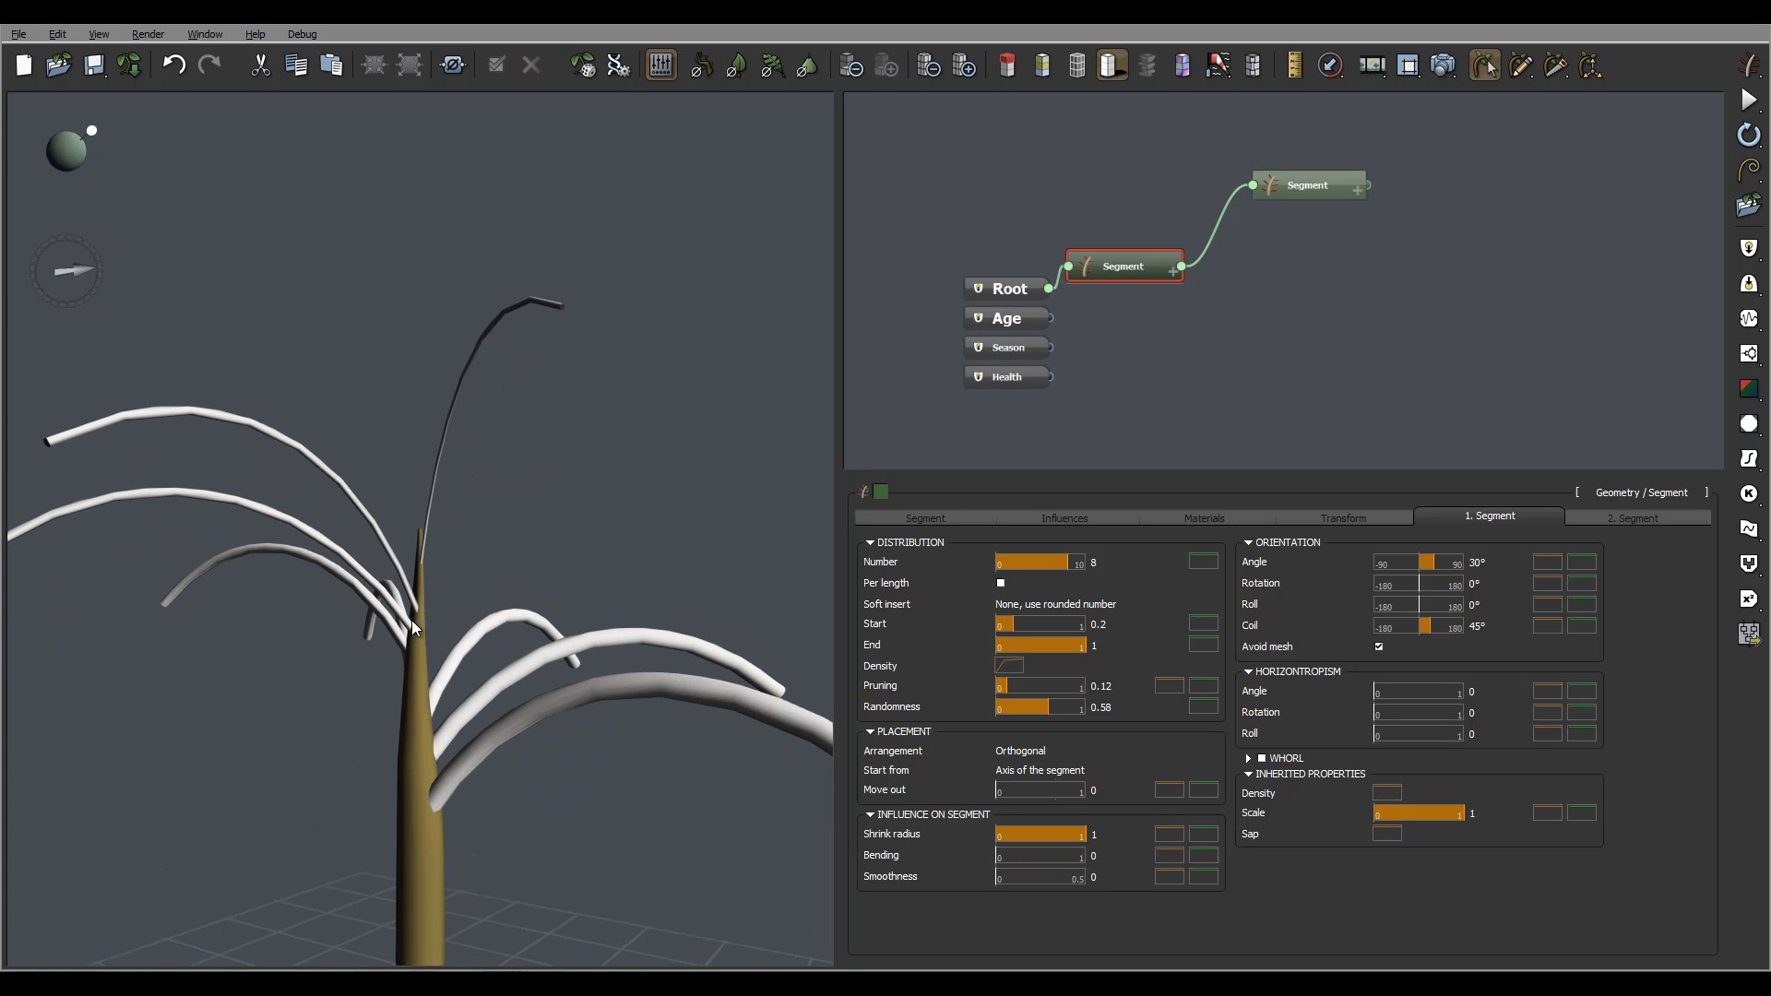
left_click_drag(551, 838, 398, 829)
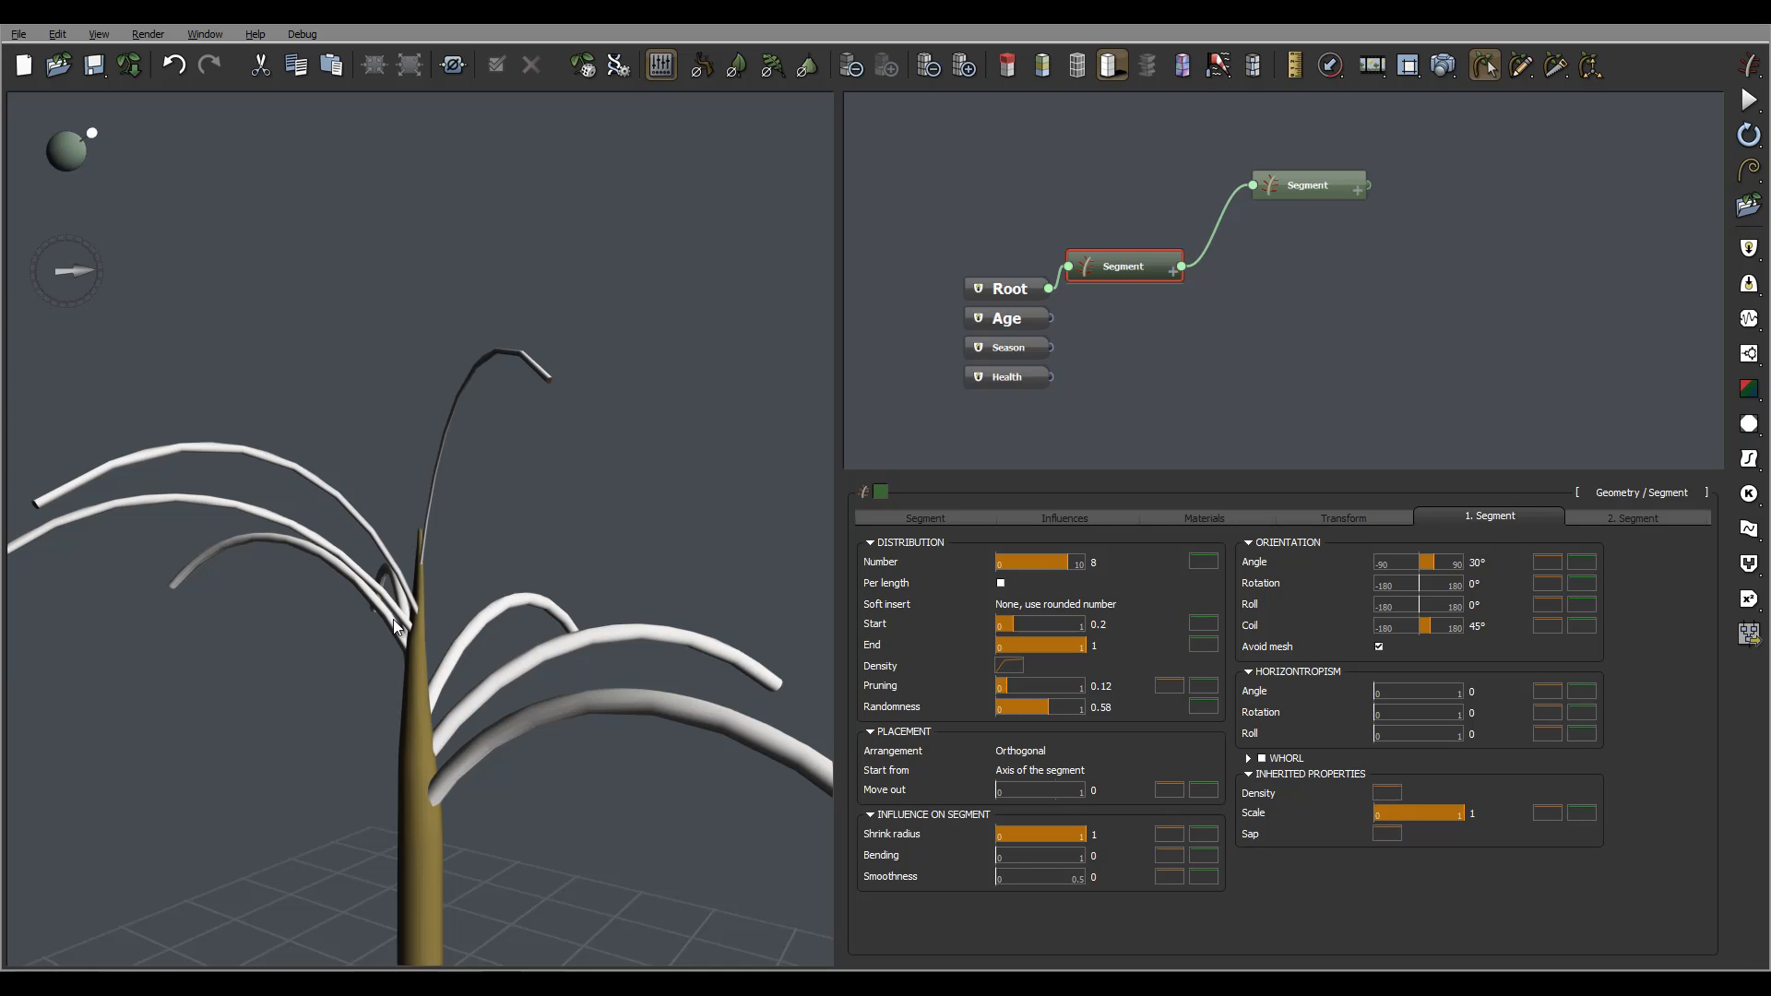
Set the first child's bending influence on the segment to 1 and inspect the trunk's shape.
left_click(1105, 856)
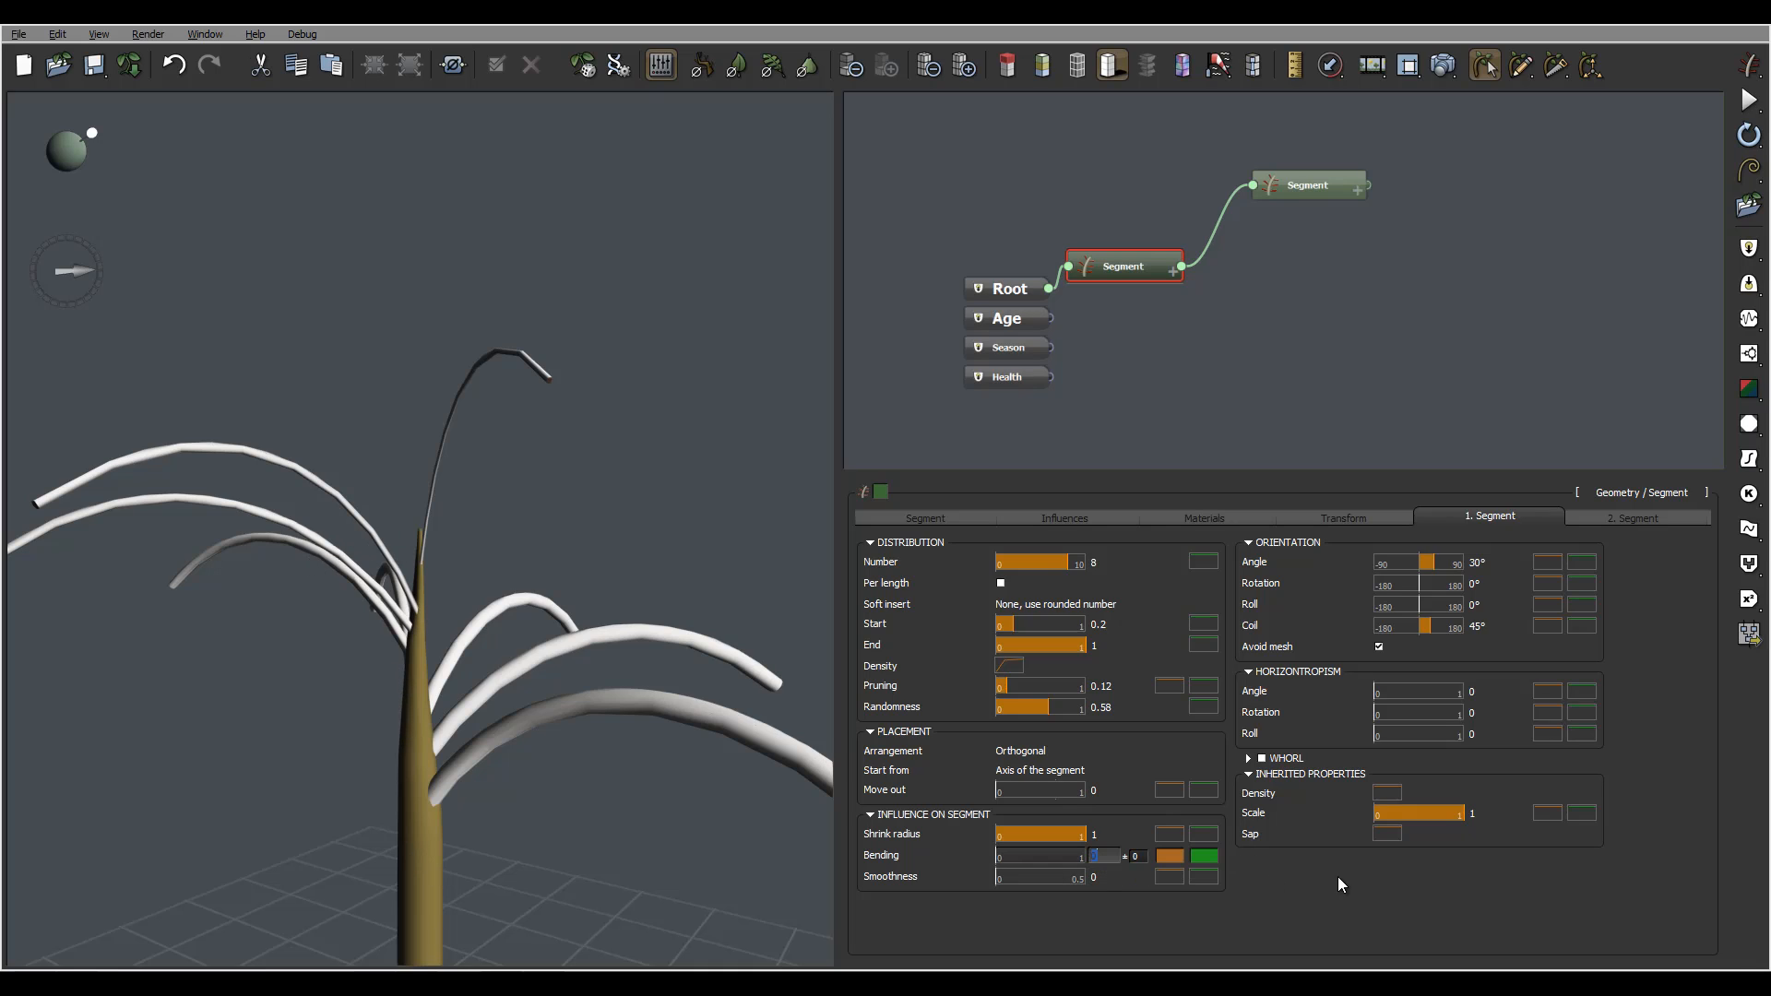
type("1")
key("Return")
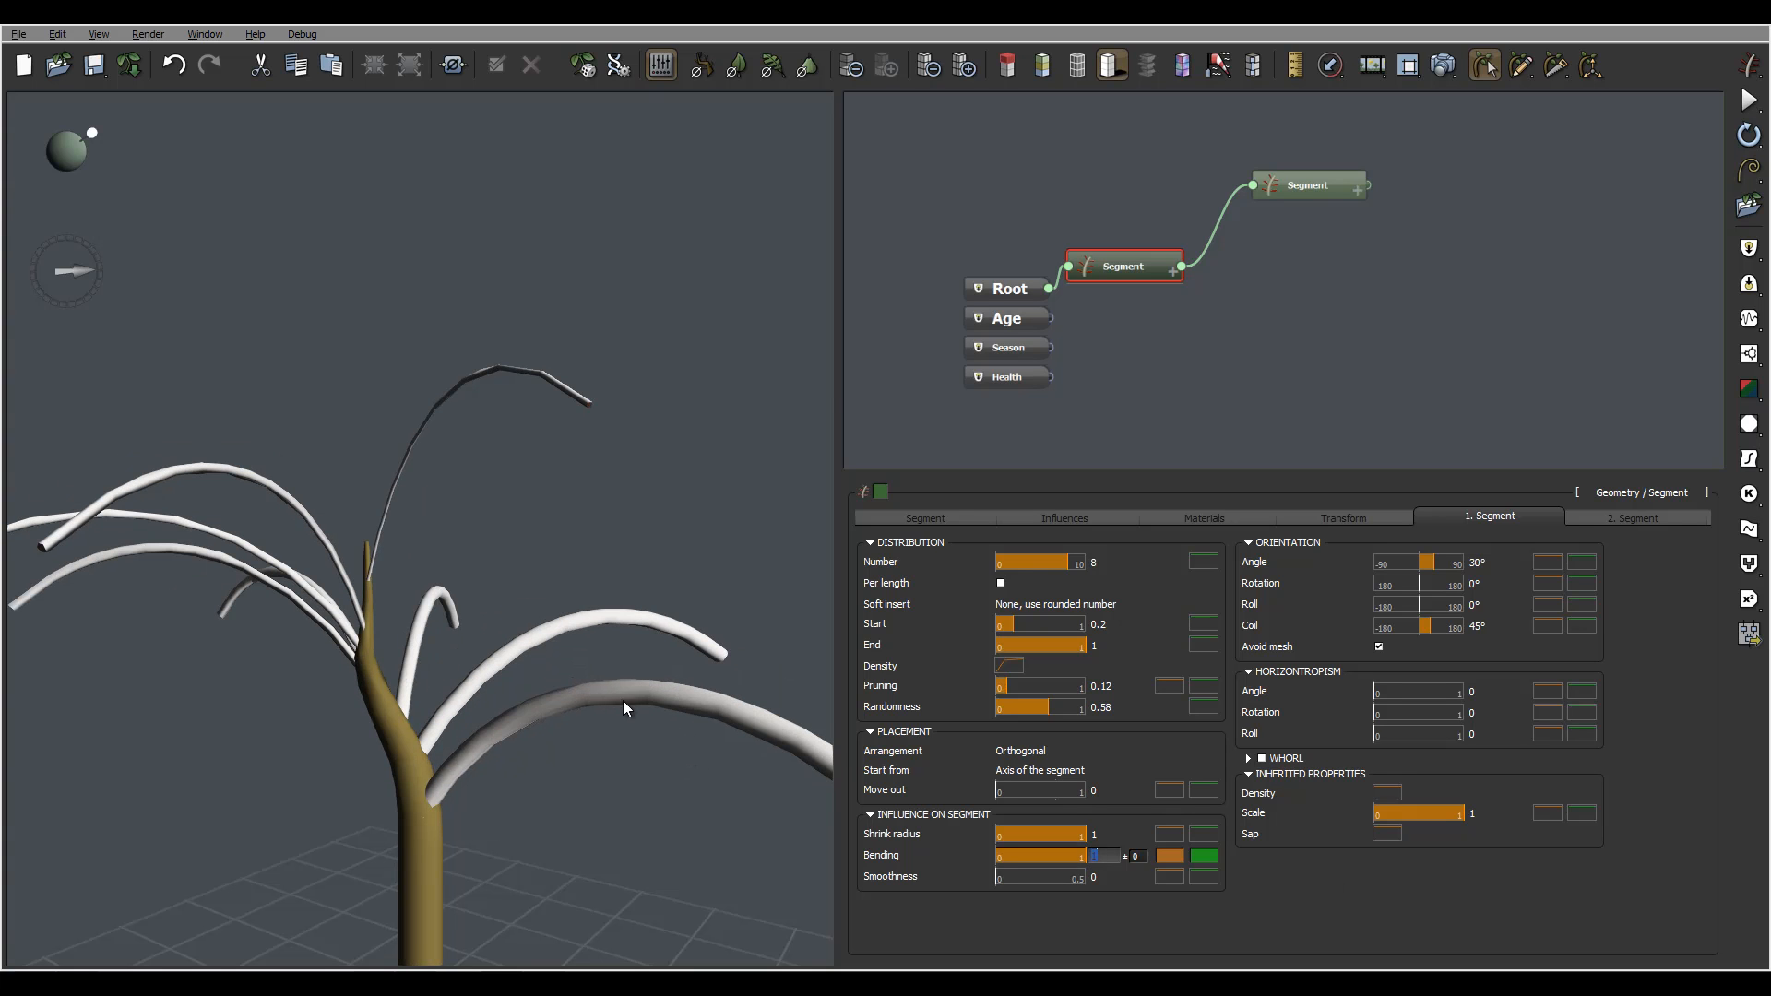
left_click_drag(507, 722, 600, 743)
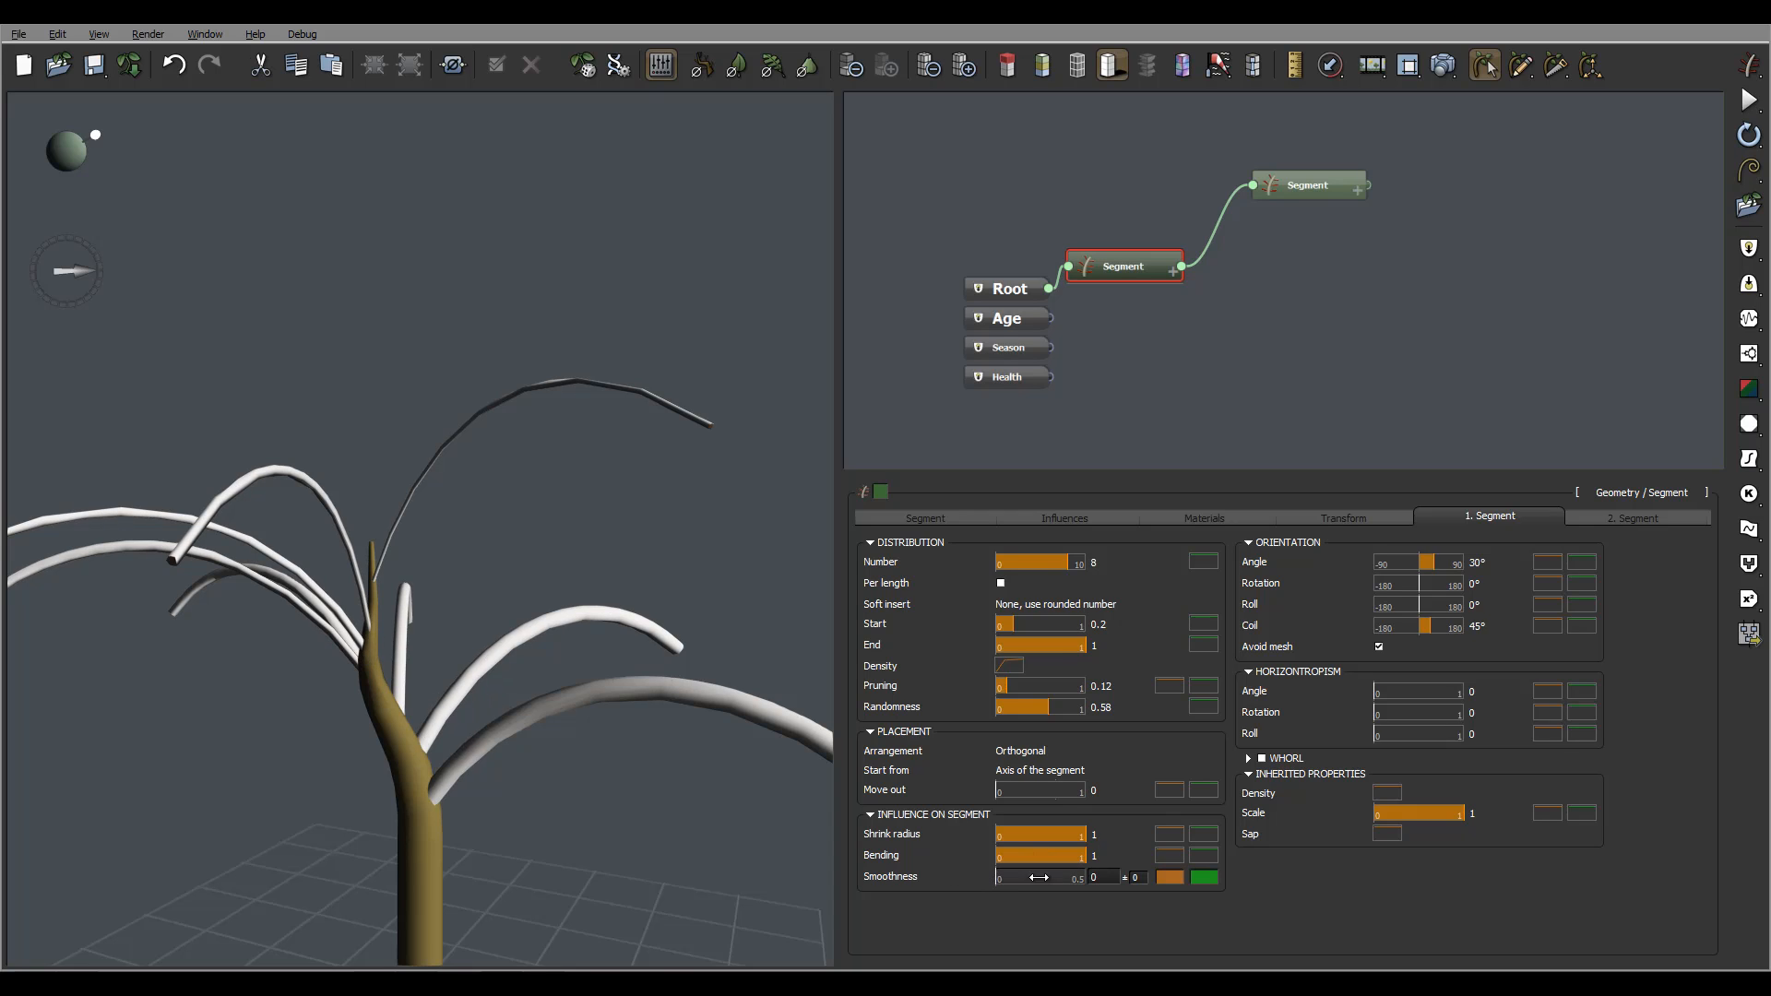
Set the first child's smoothness influence on the segment to 0.47 and inspect the trunk from several sides.
left_click_drag(1039, 877, 1087, 878)
left_click_drag(131, 585, 405, 685)
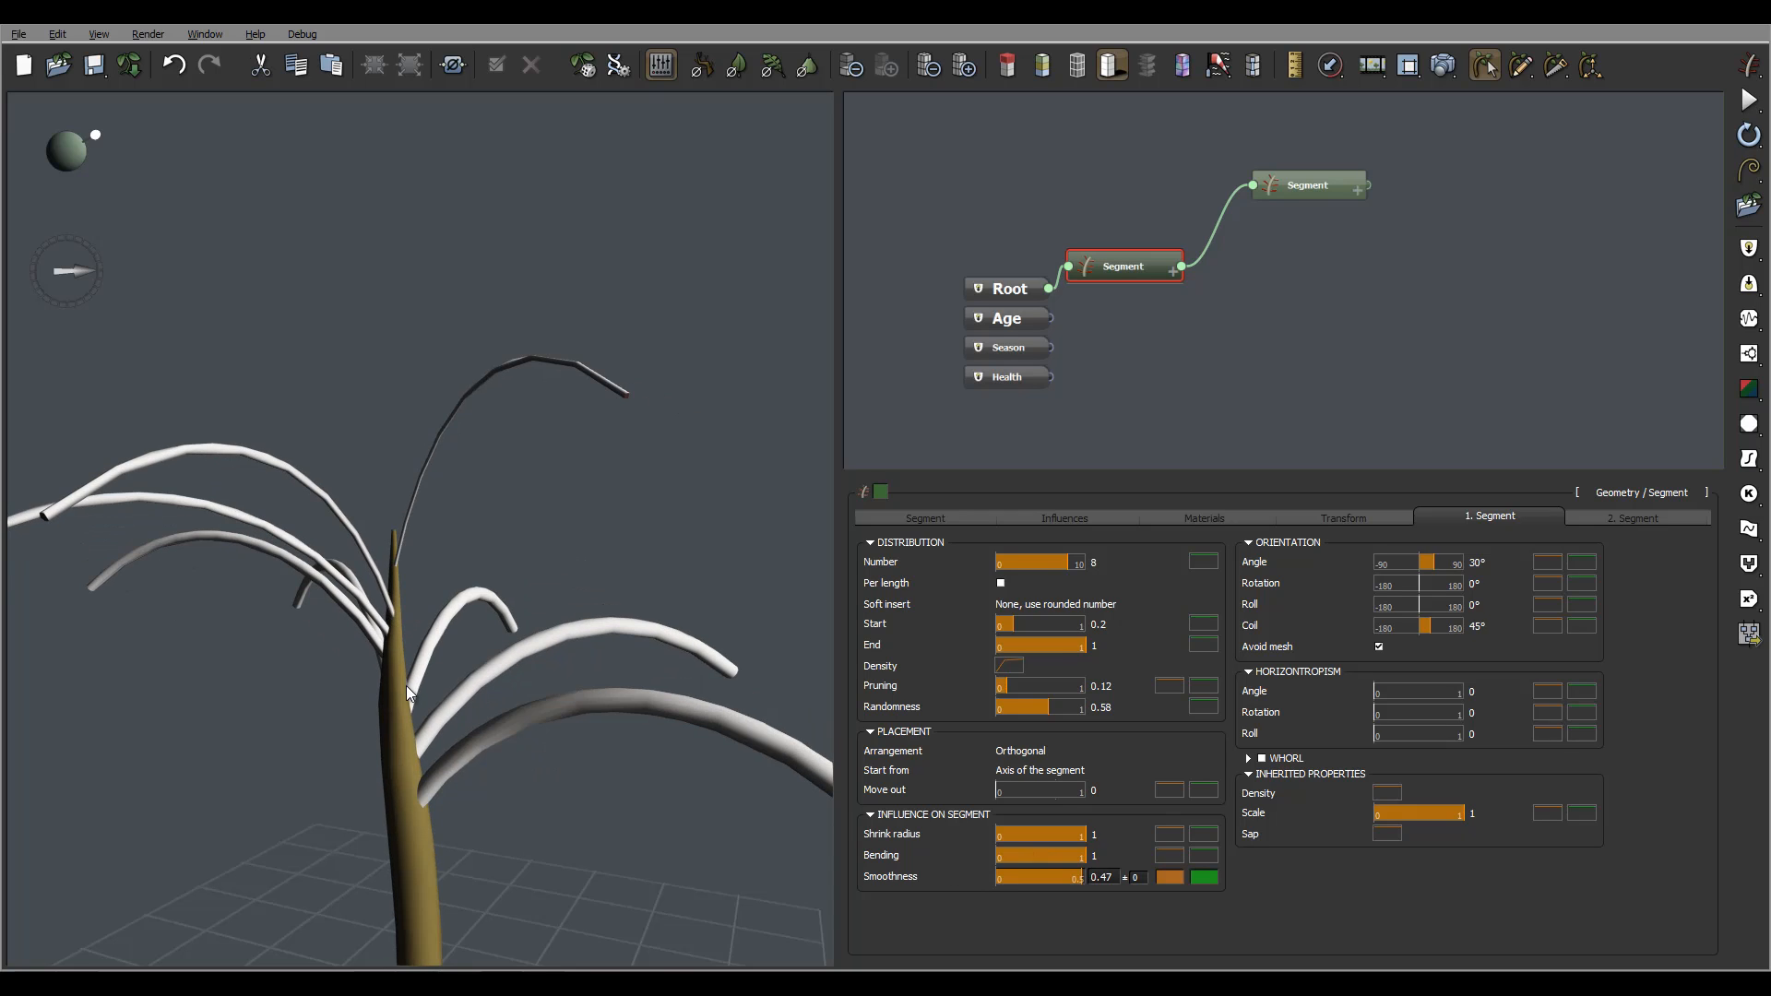
left_click_drag(389, 595, 367, 696)
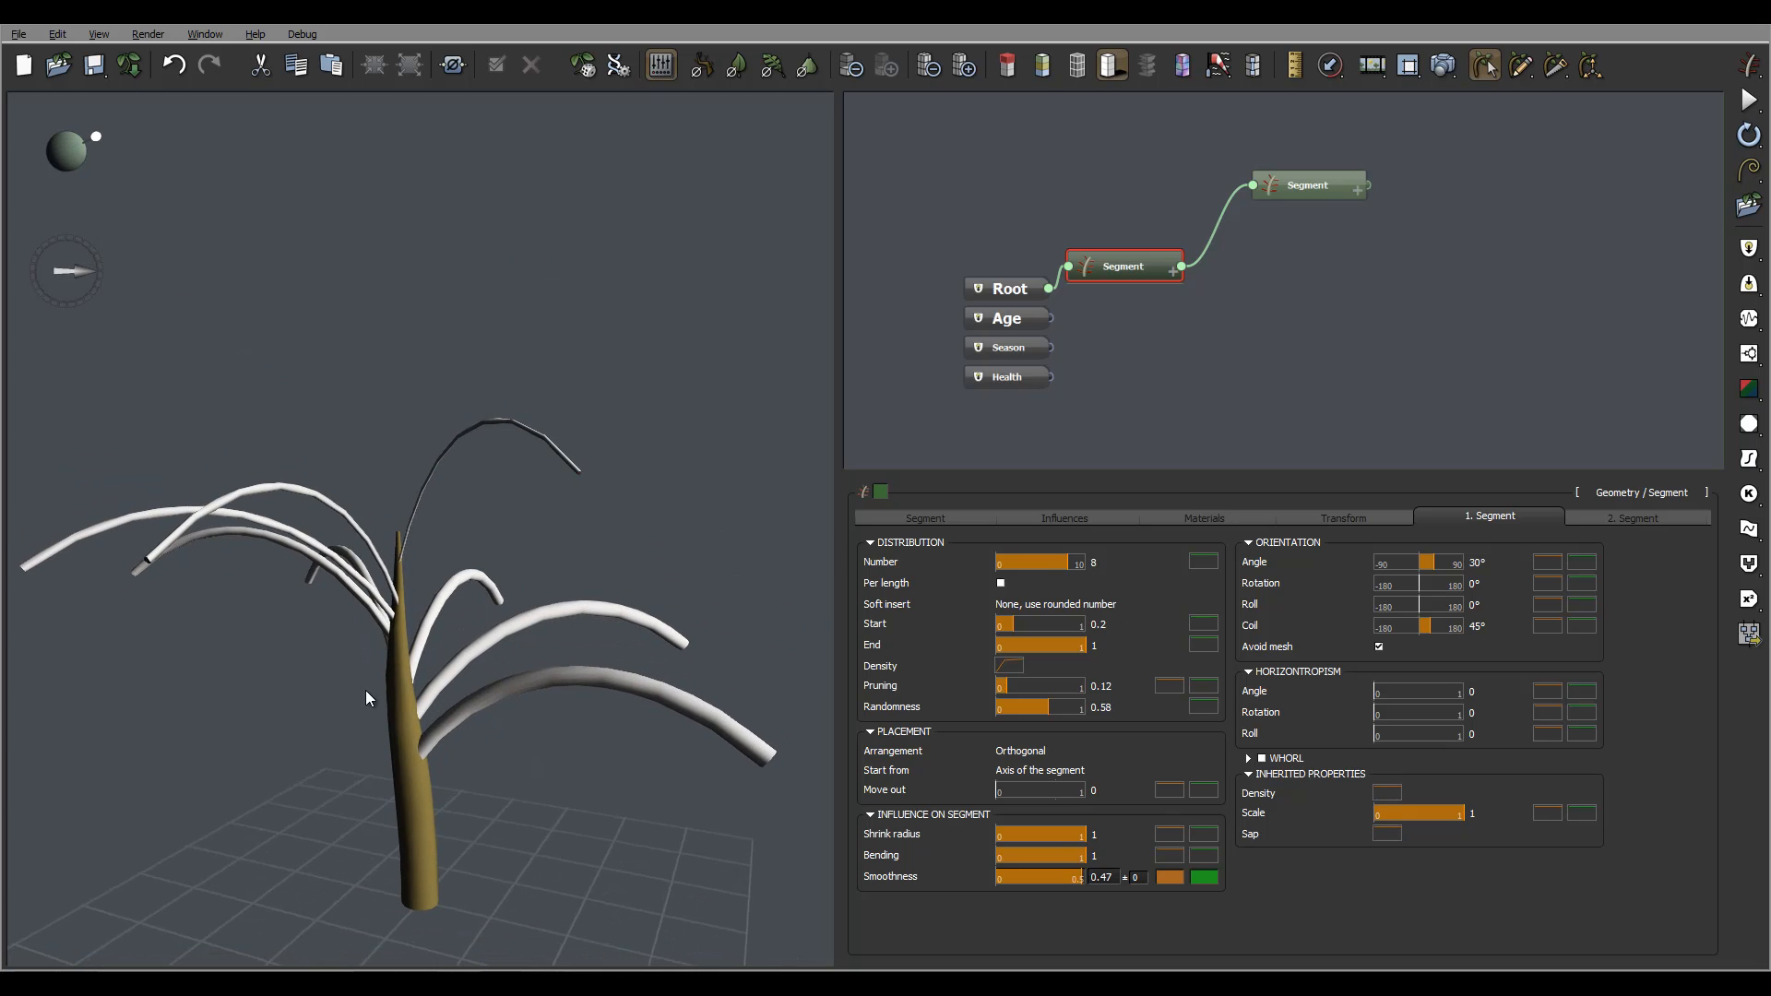
left_click_drag(406, 564, 789, 536)
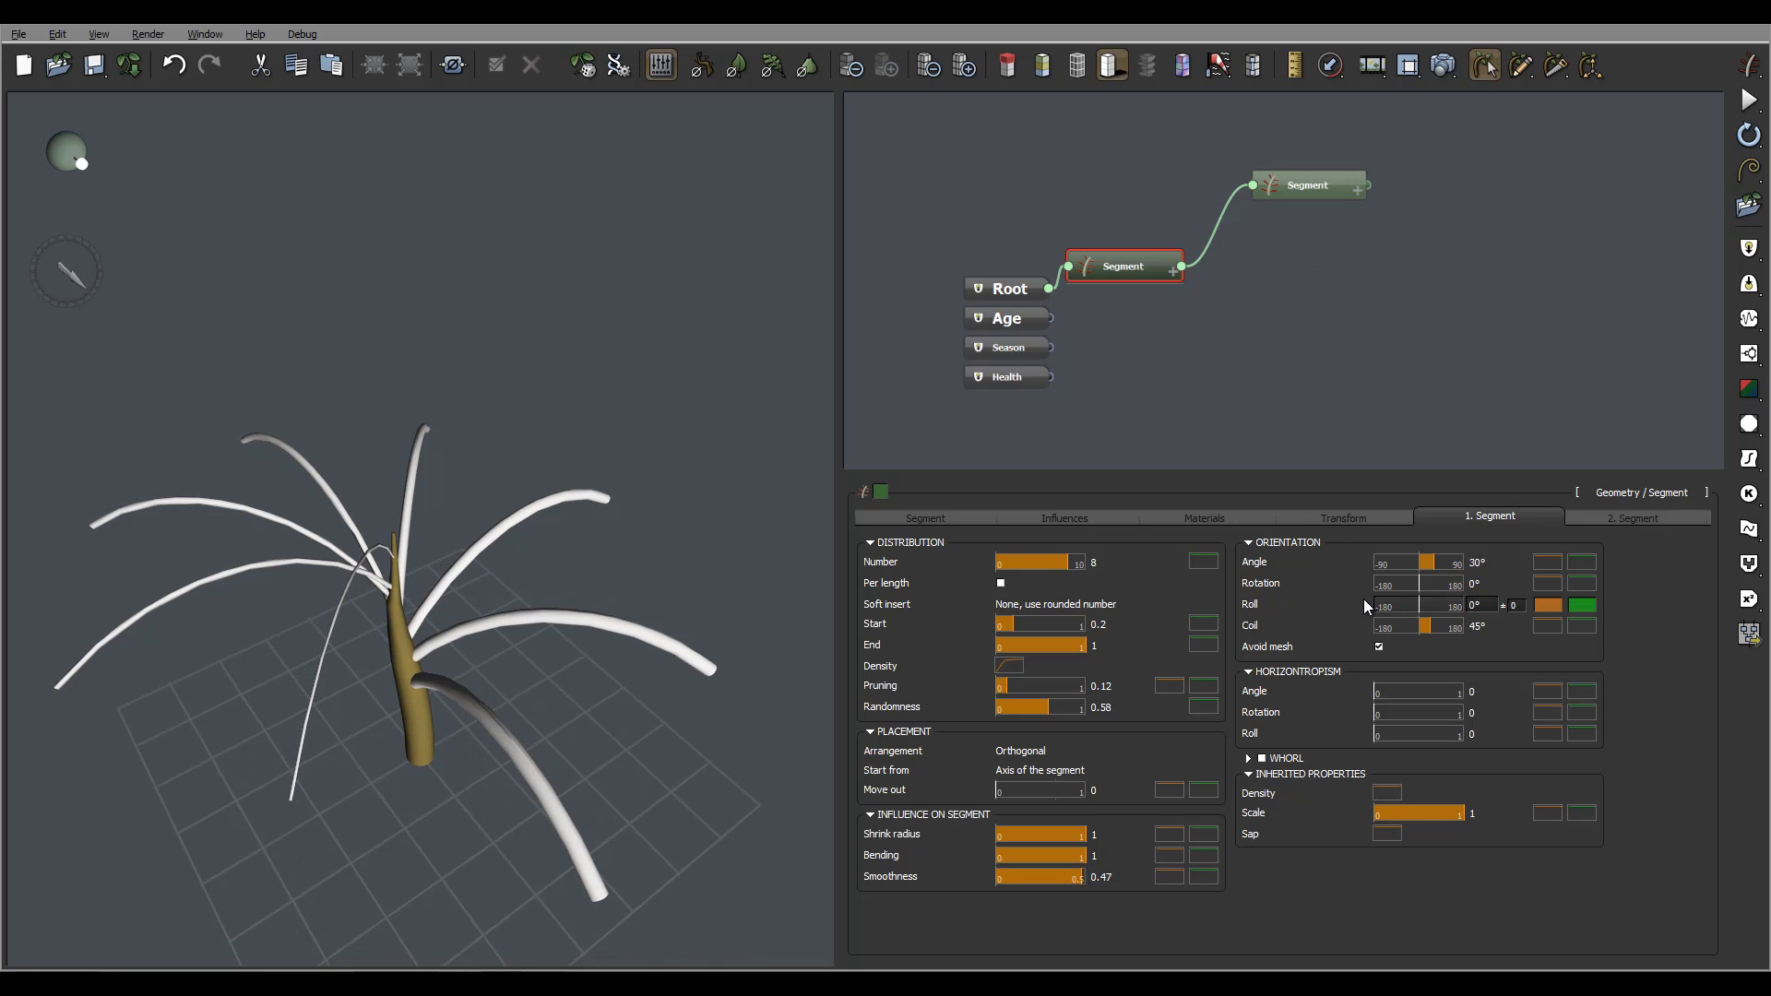
left_click_drag(624, 577, 641, 468)
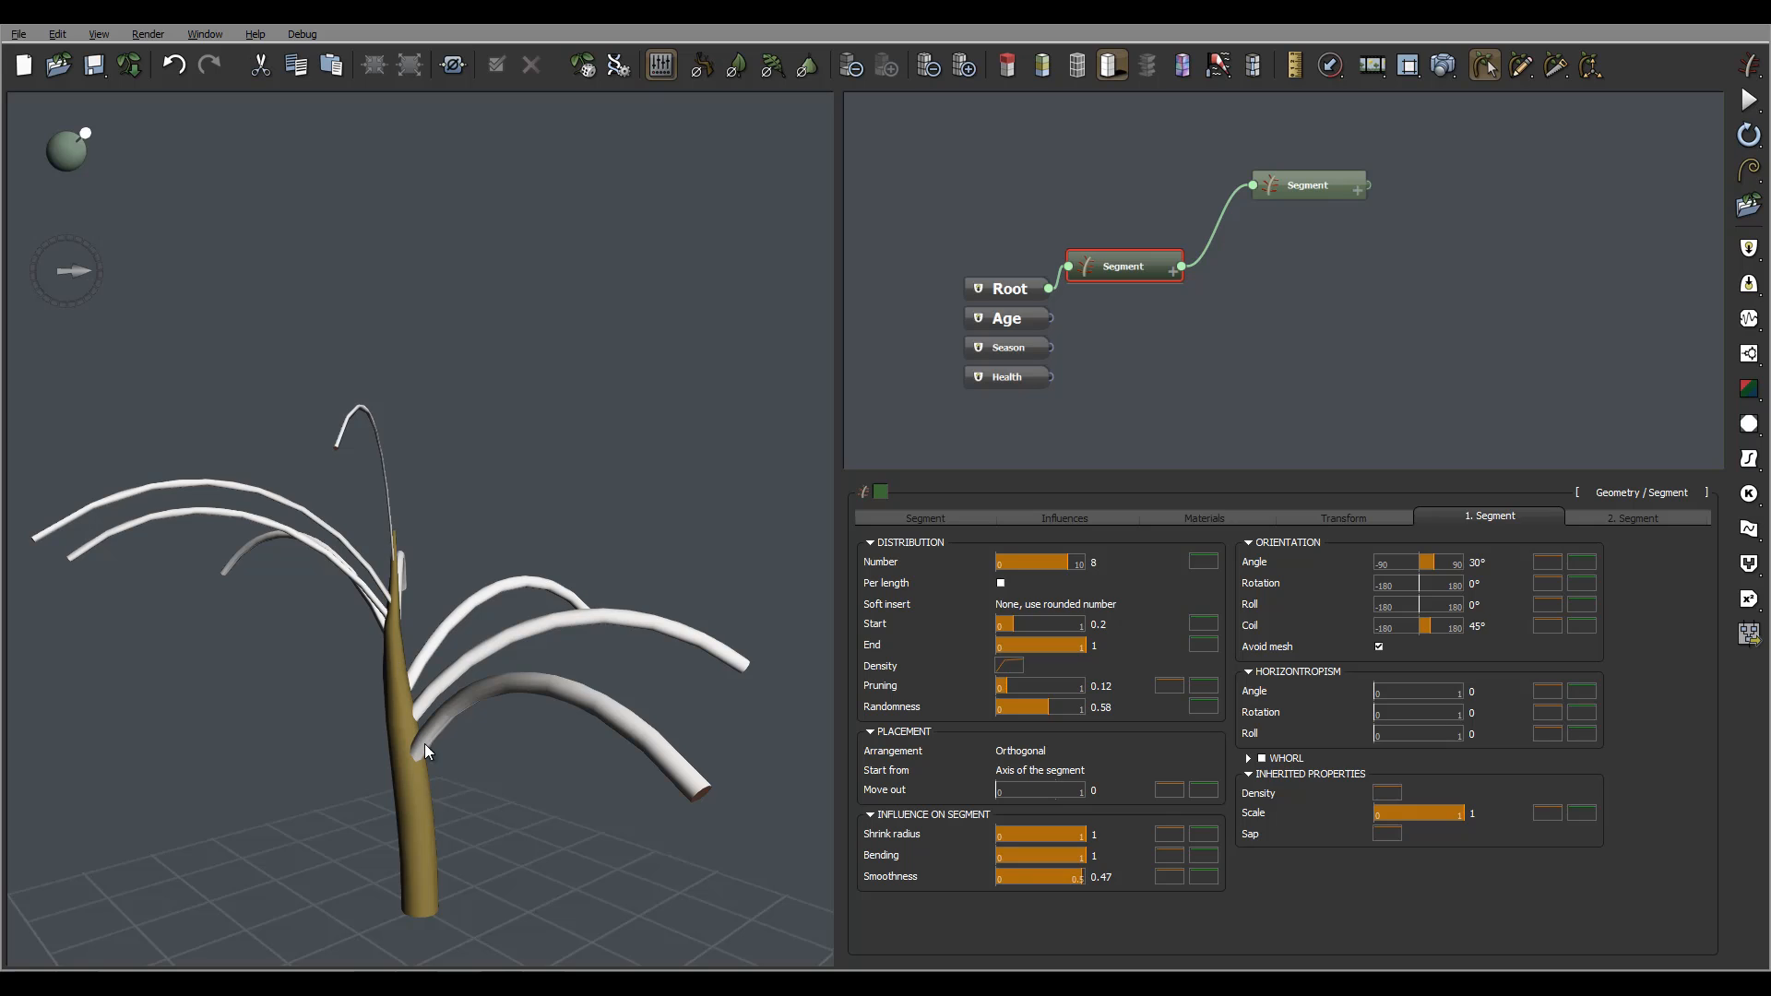
left_click_drag(435, 717, 426, 745)
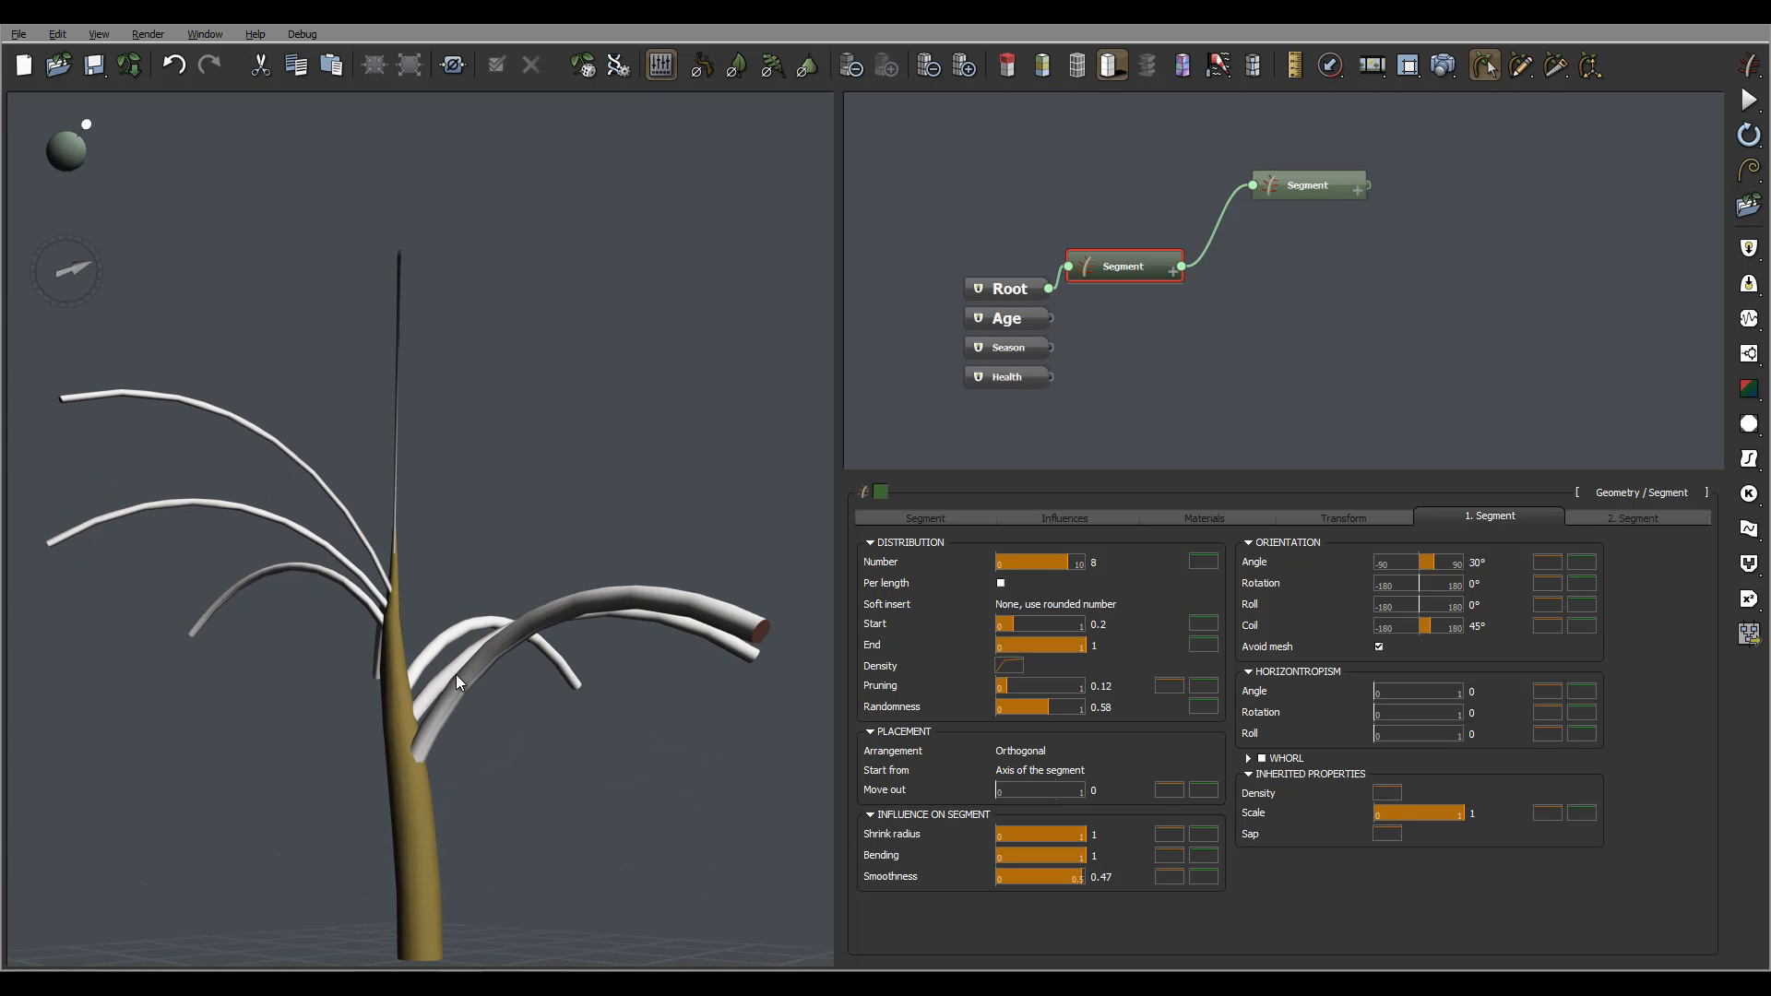
Set the first child's orientation angle to 50°.
double_click(1480, 563)
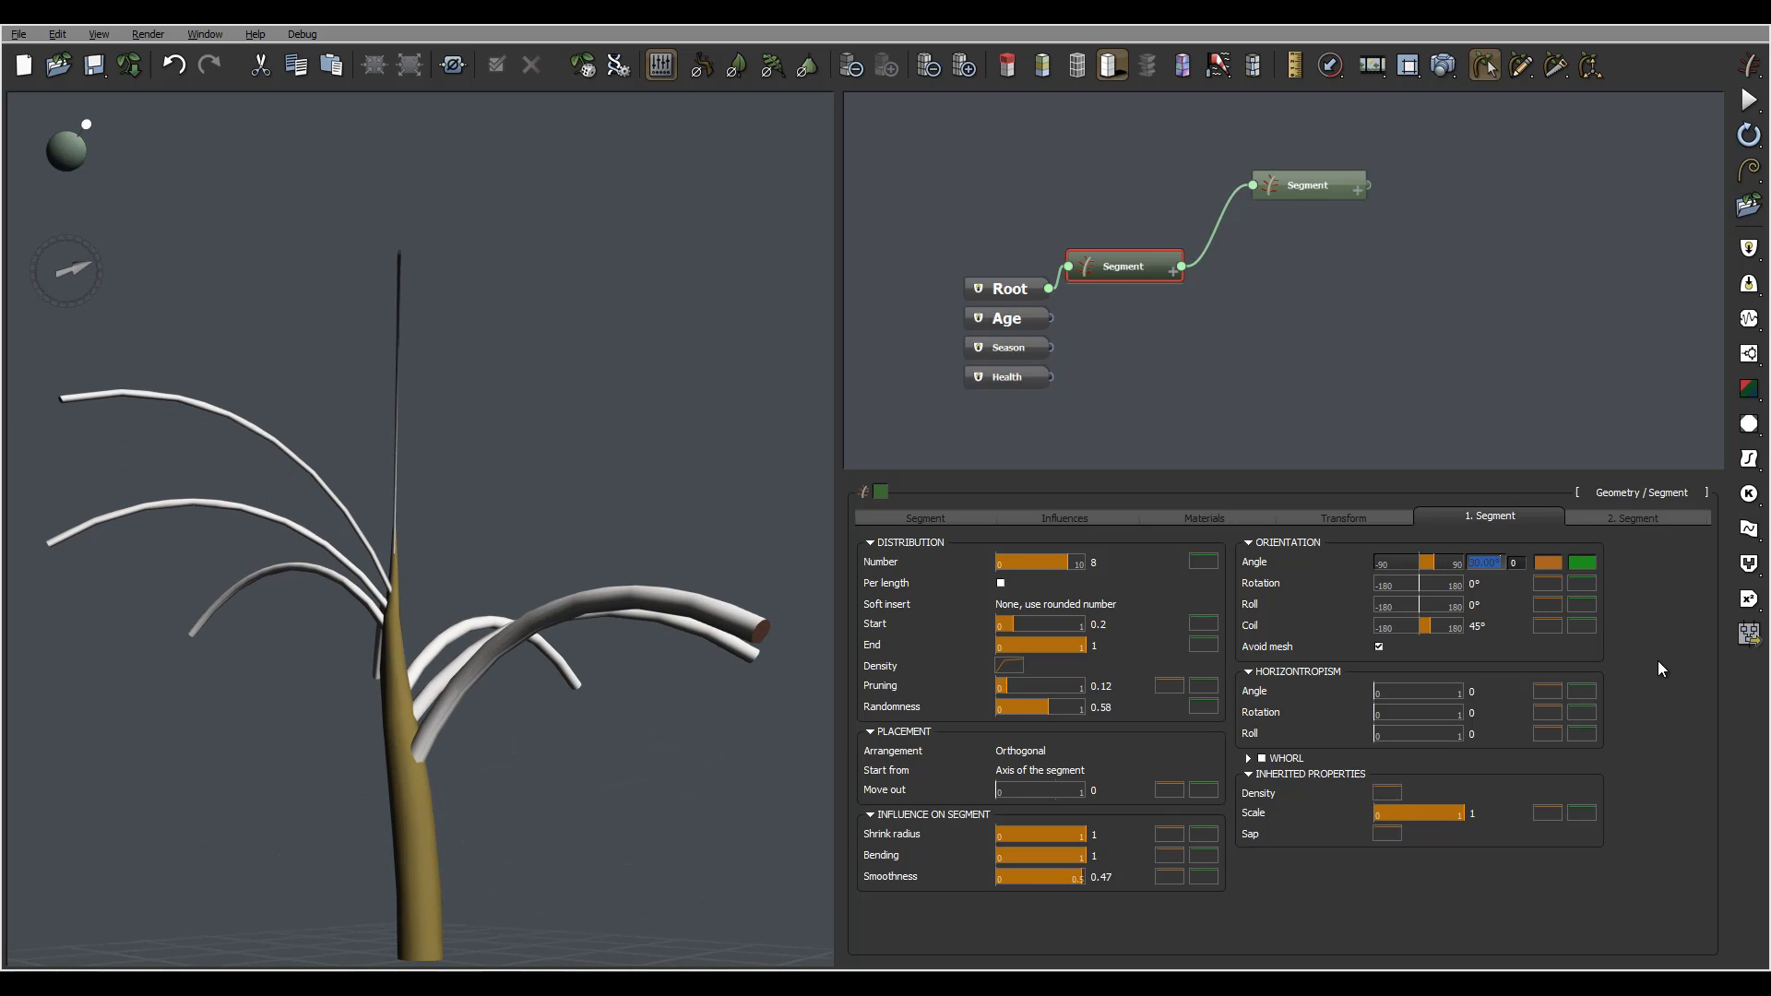
type("50")
key("Return")
left_click_drag(435, 706, 434, 559)
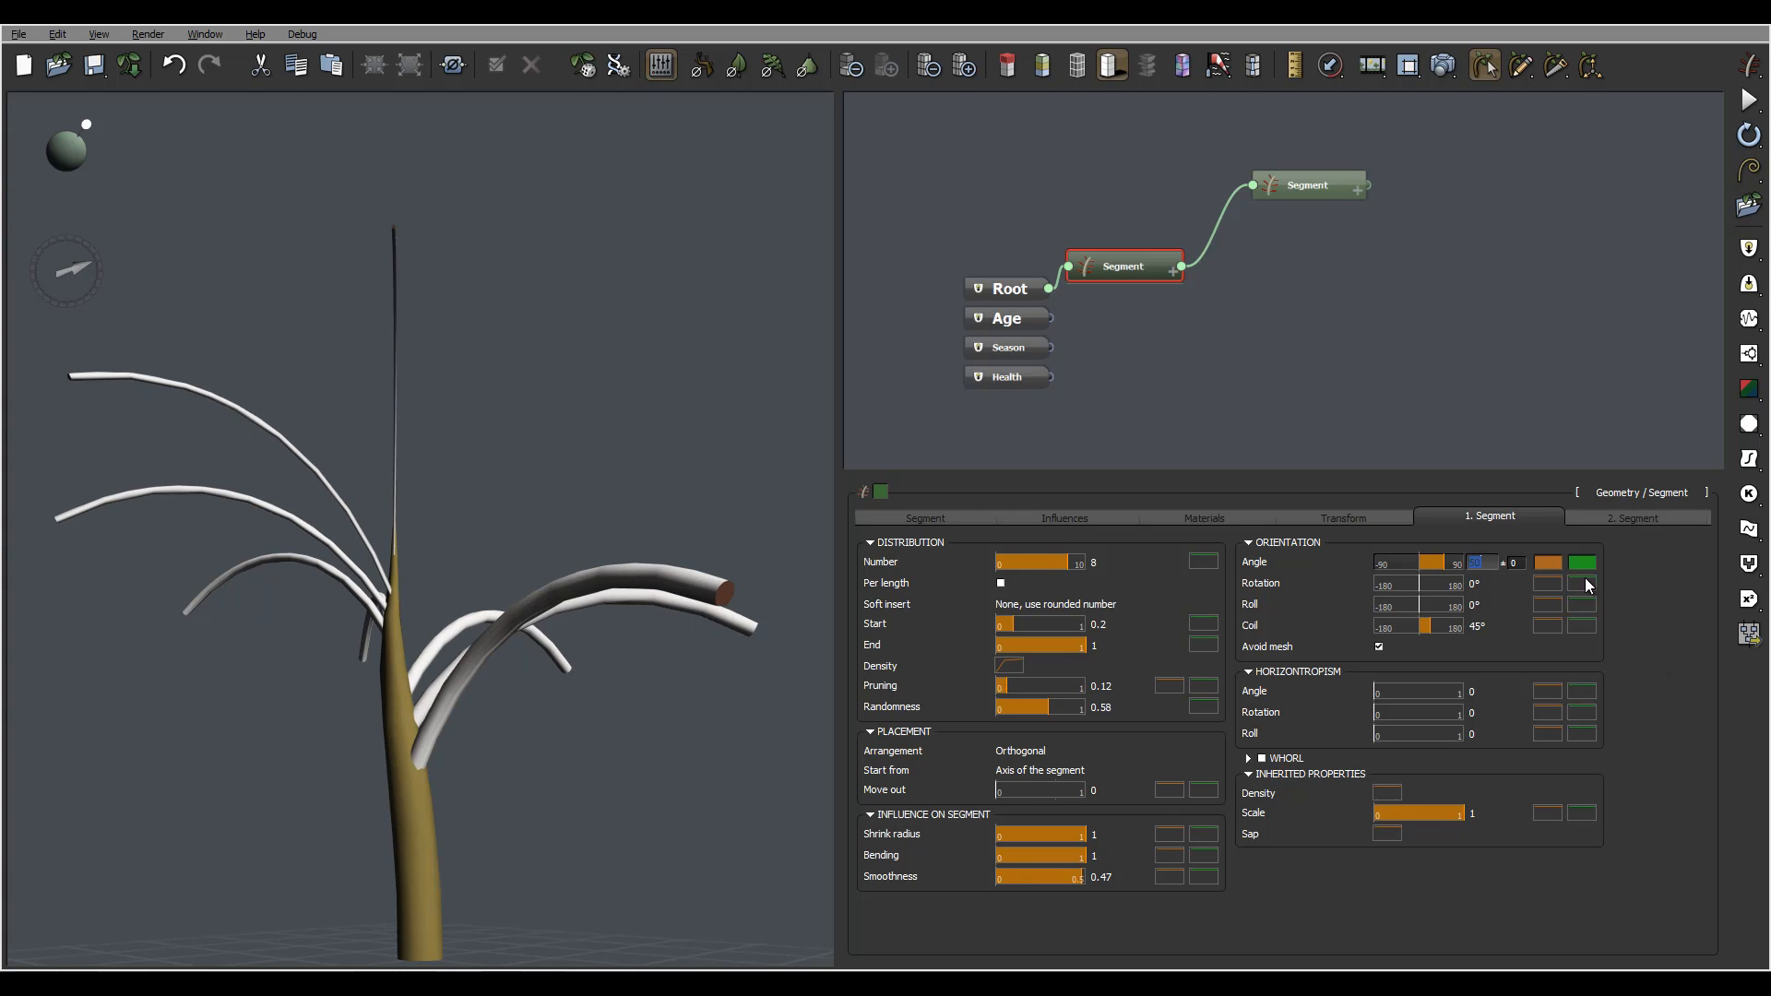
left_click(1676, 630)
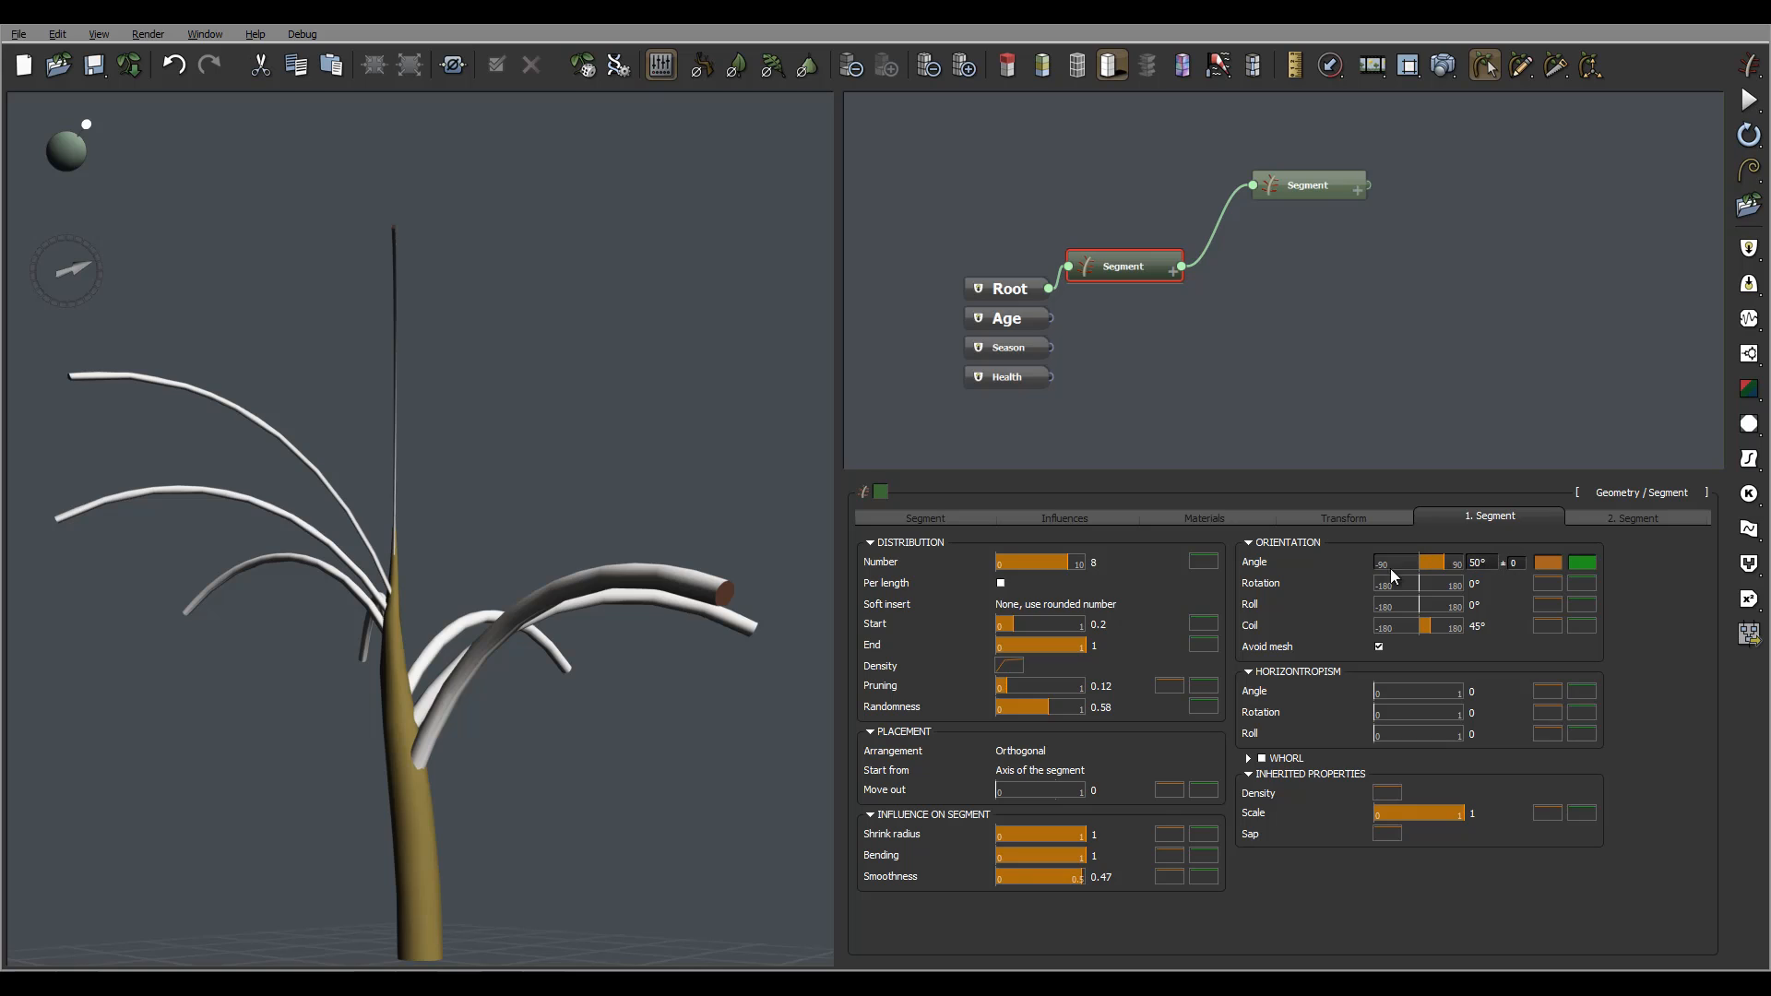
Lower the end keypoint of the orientation angle's profile curve to about -0.32, accept the curve and inspect the upper branches.
left_click(1547, 565)
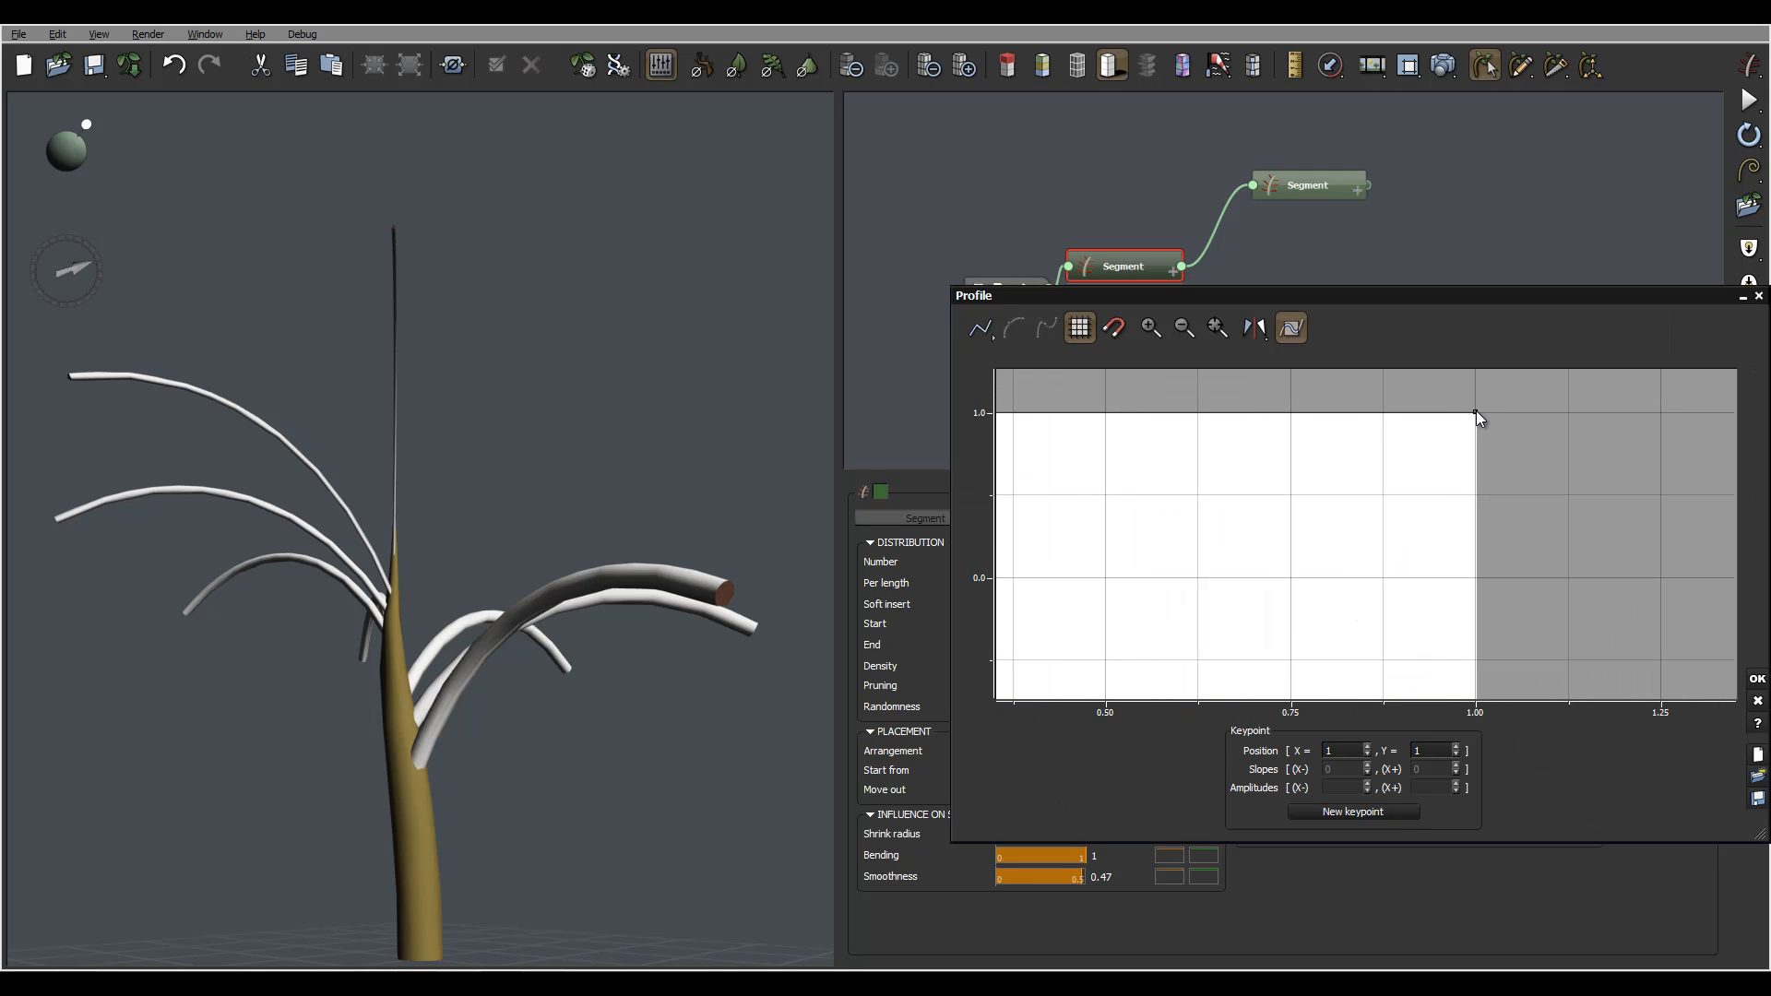
left_click_drag(1475, 413, 1462, 631)
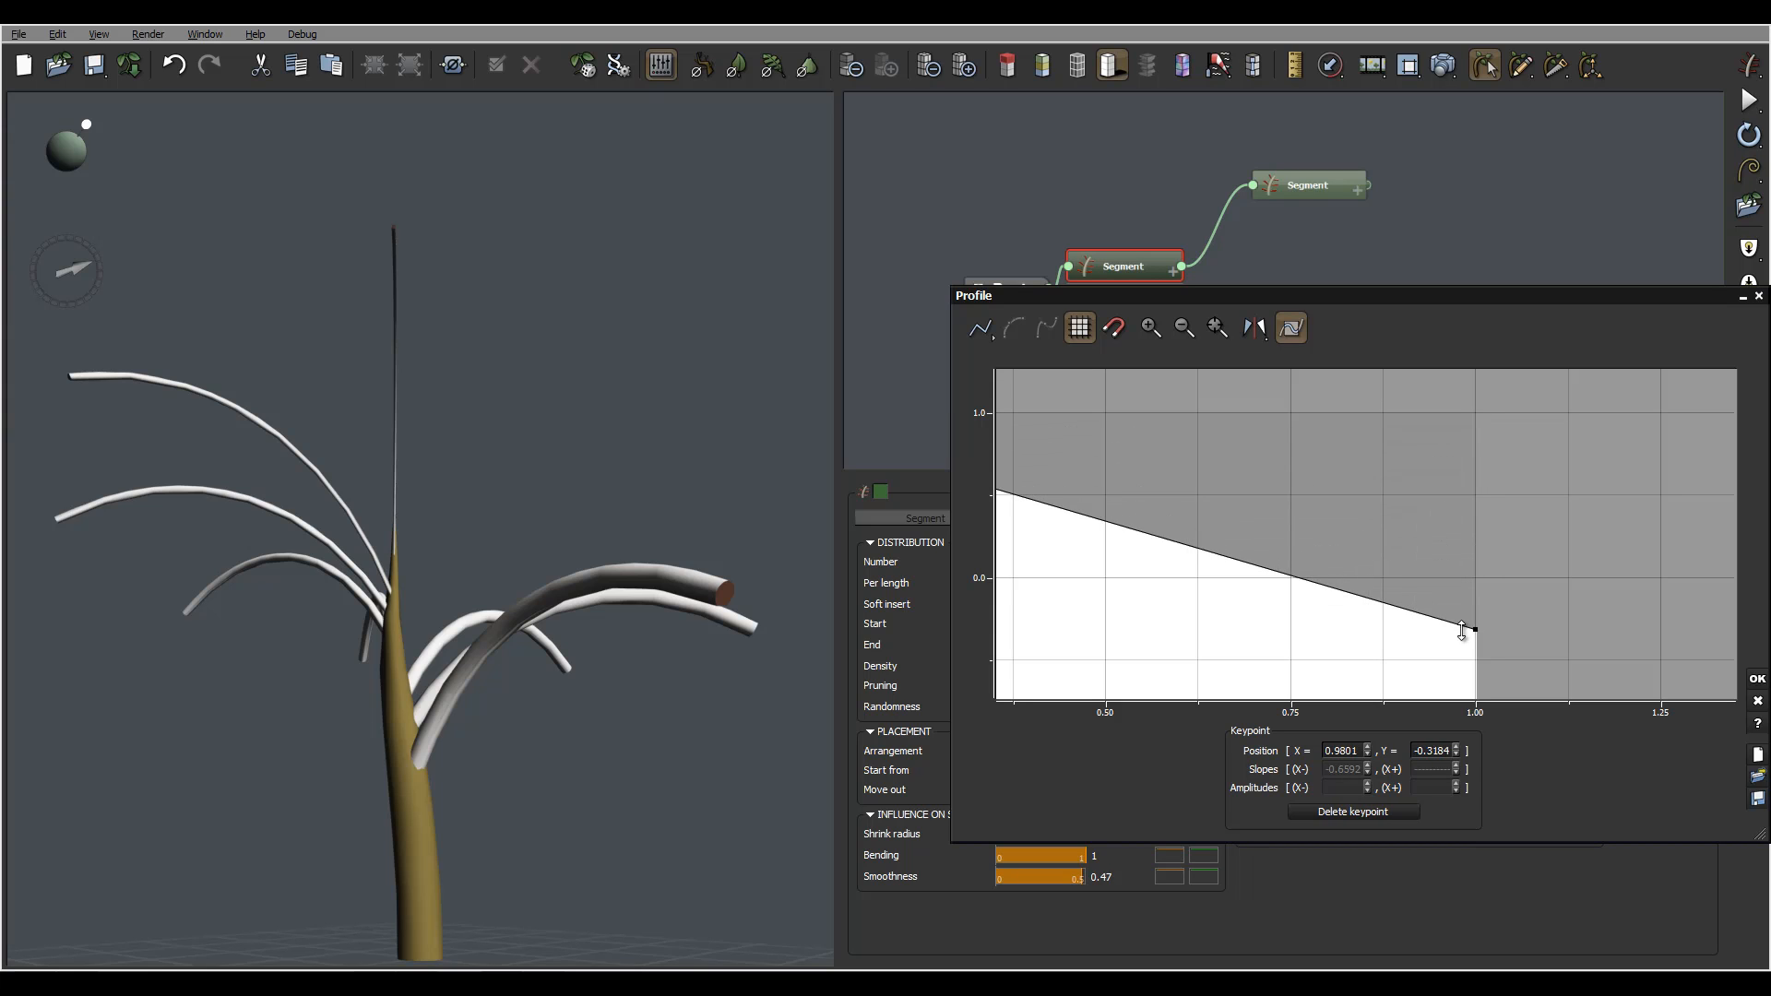
left_click(1757, 679)
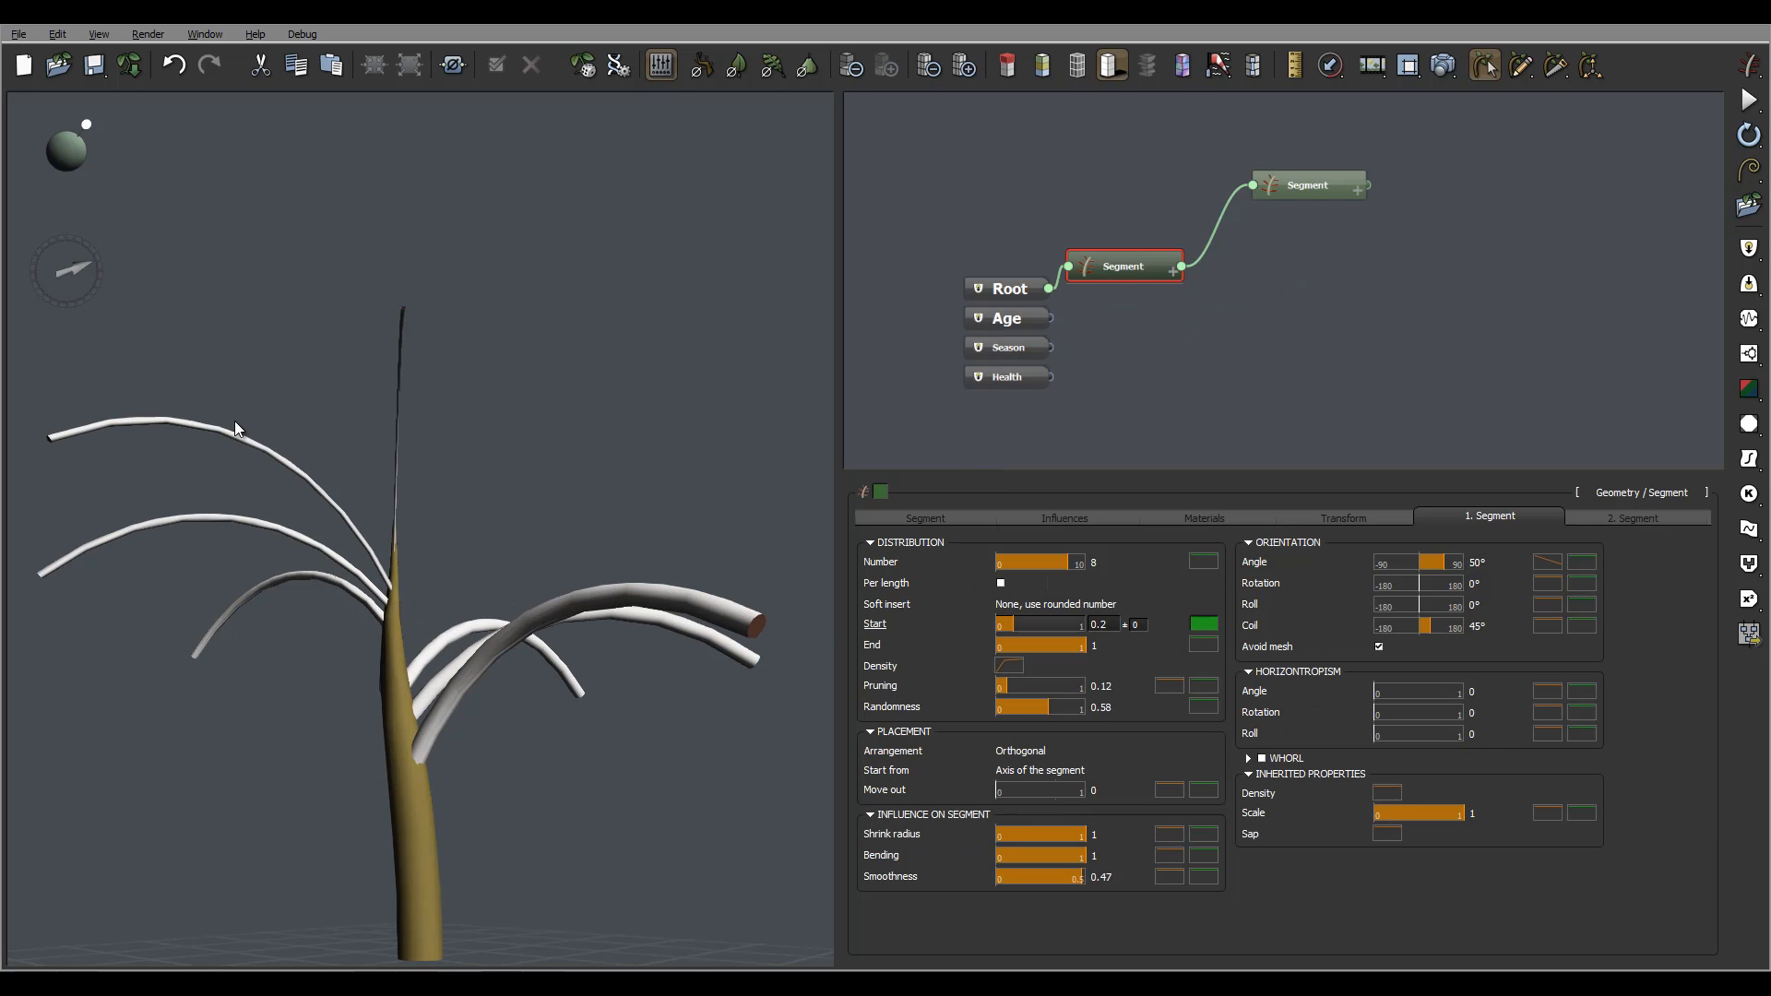
right_click_drag(224, 457, 489, 424)
Try an orientation rotation of 114° on the first child's branches and reset it to 0.
left_click_drag(1421, 584, 1454, 584)
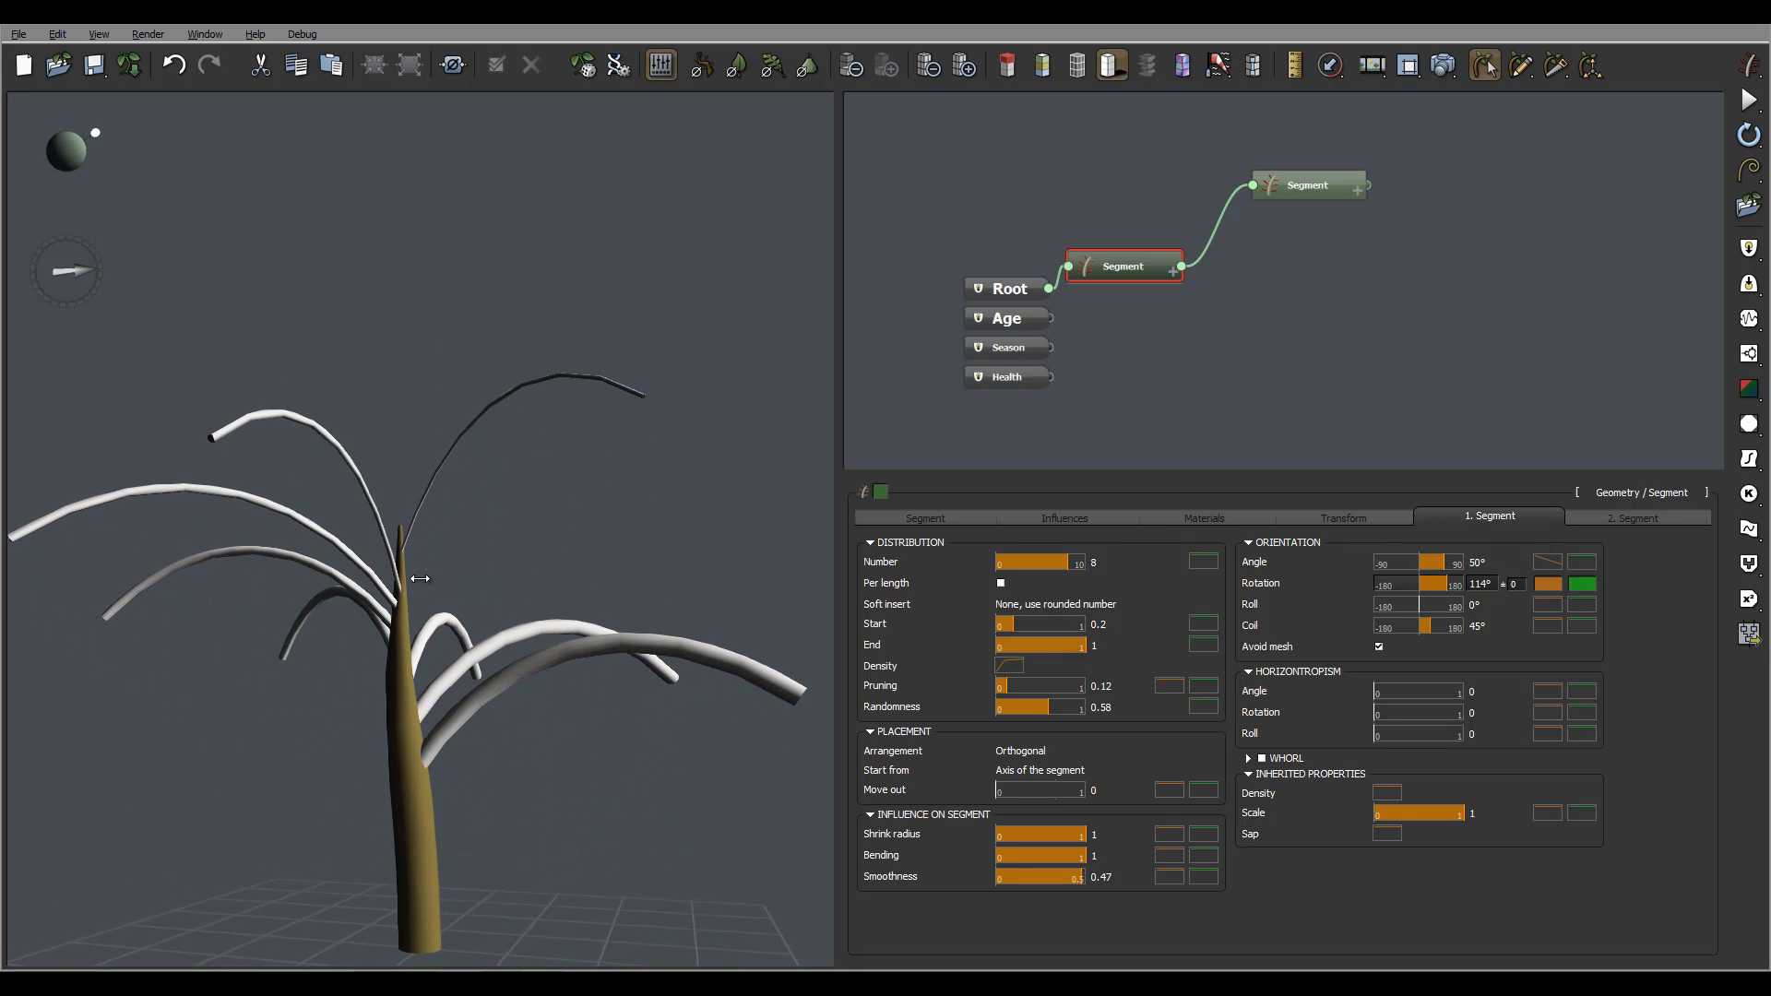
right_click_drag(477, 557, 434, 628)
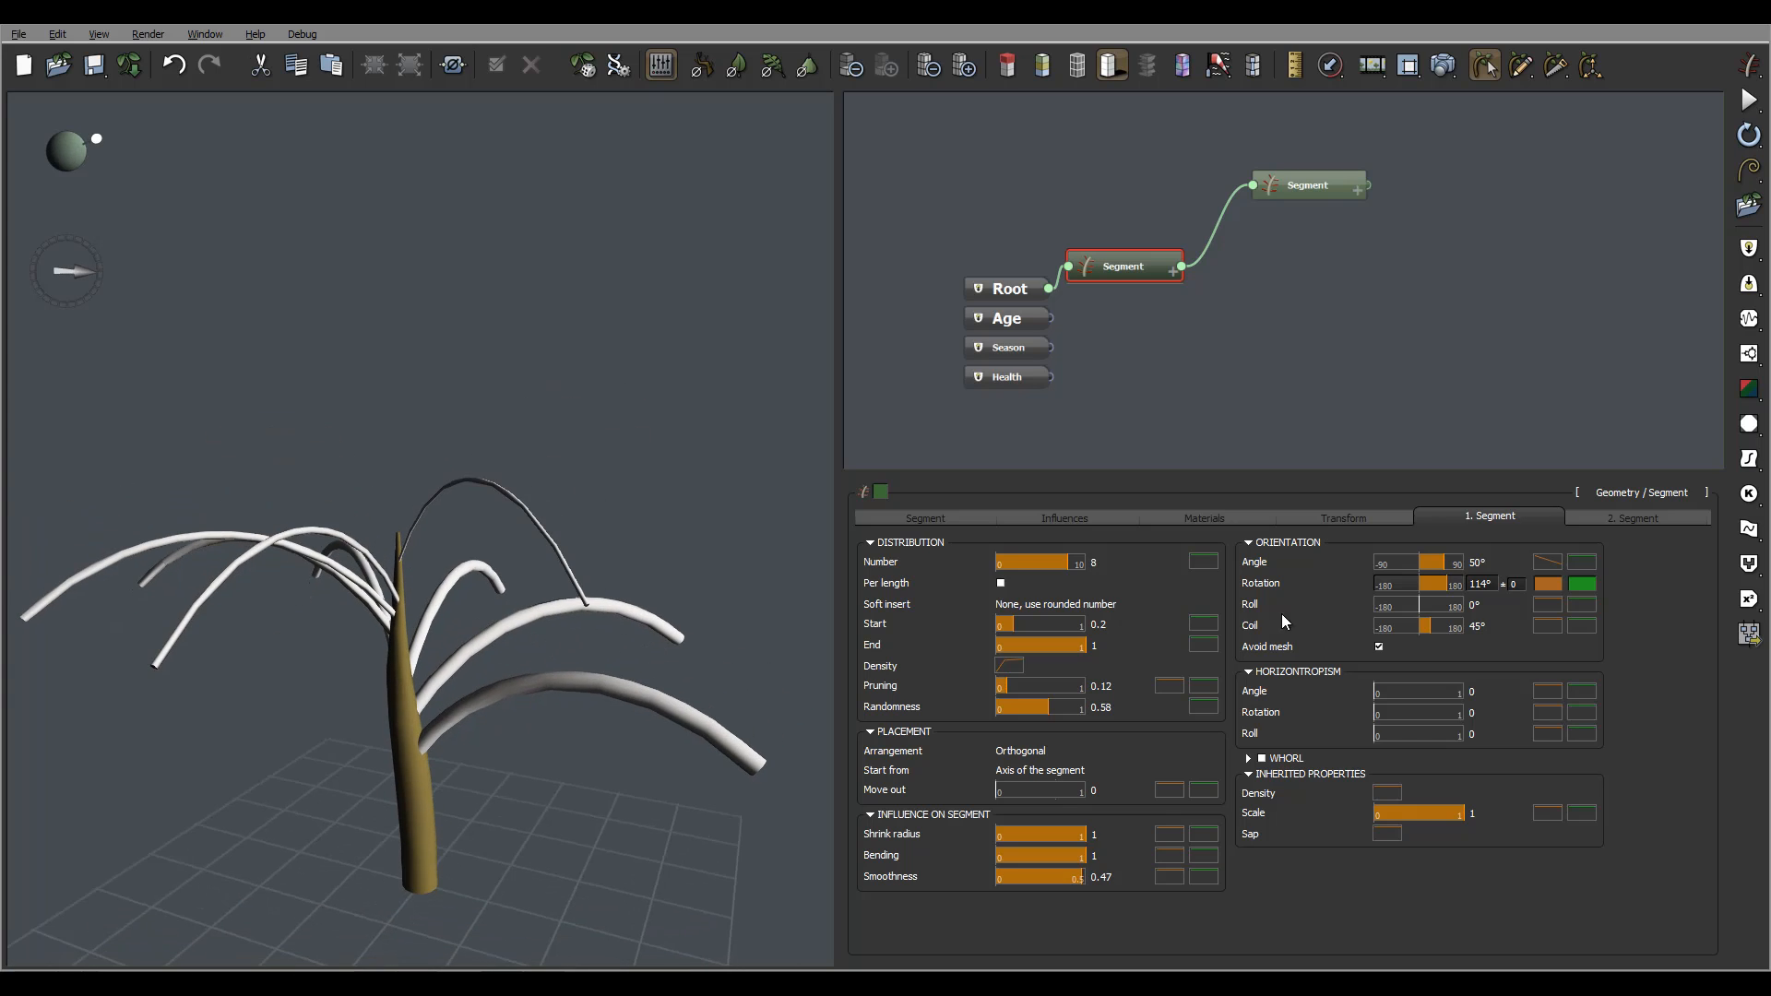
double_click(1488, 586)
type("0")
key("Return")
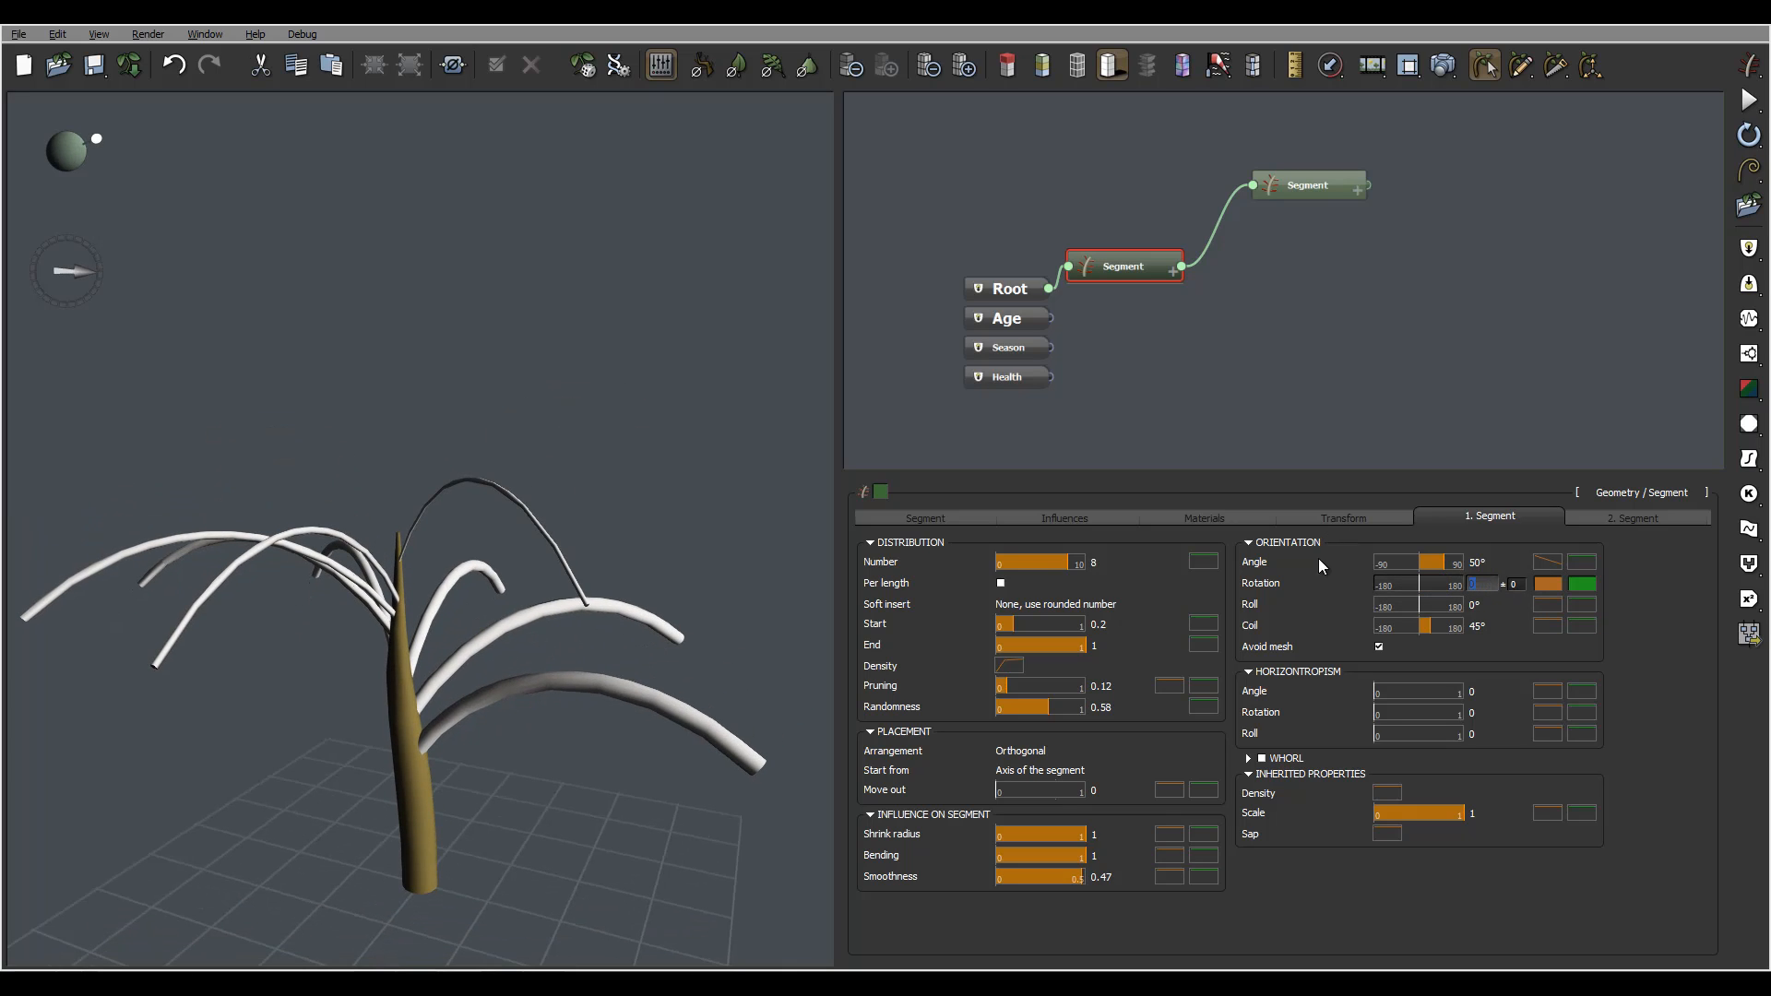
right_click_drag(483, 576, 437, 479)
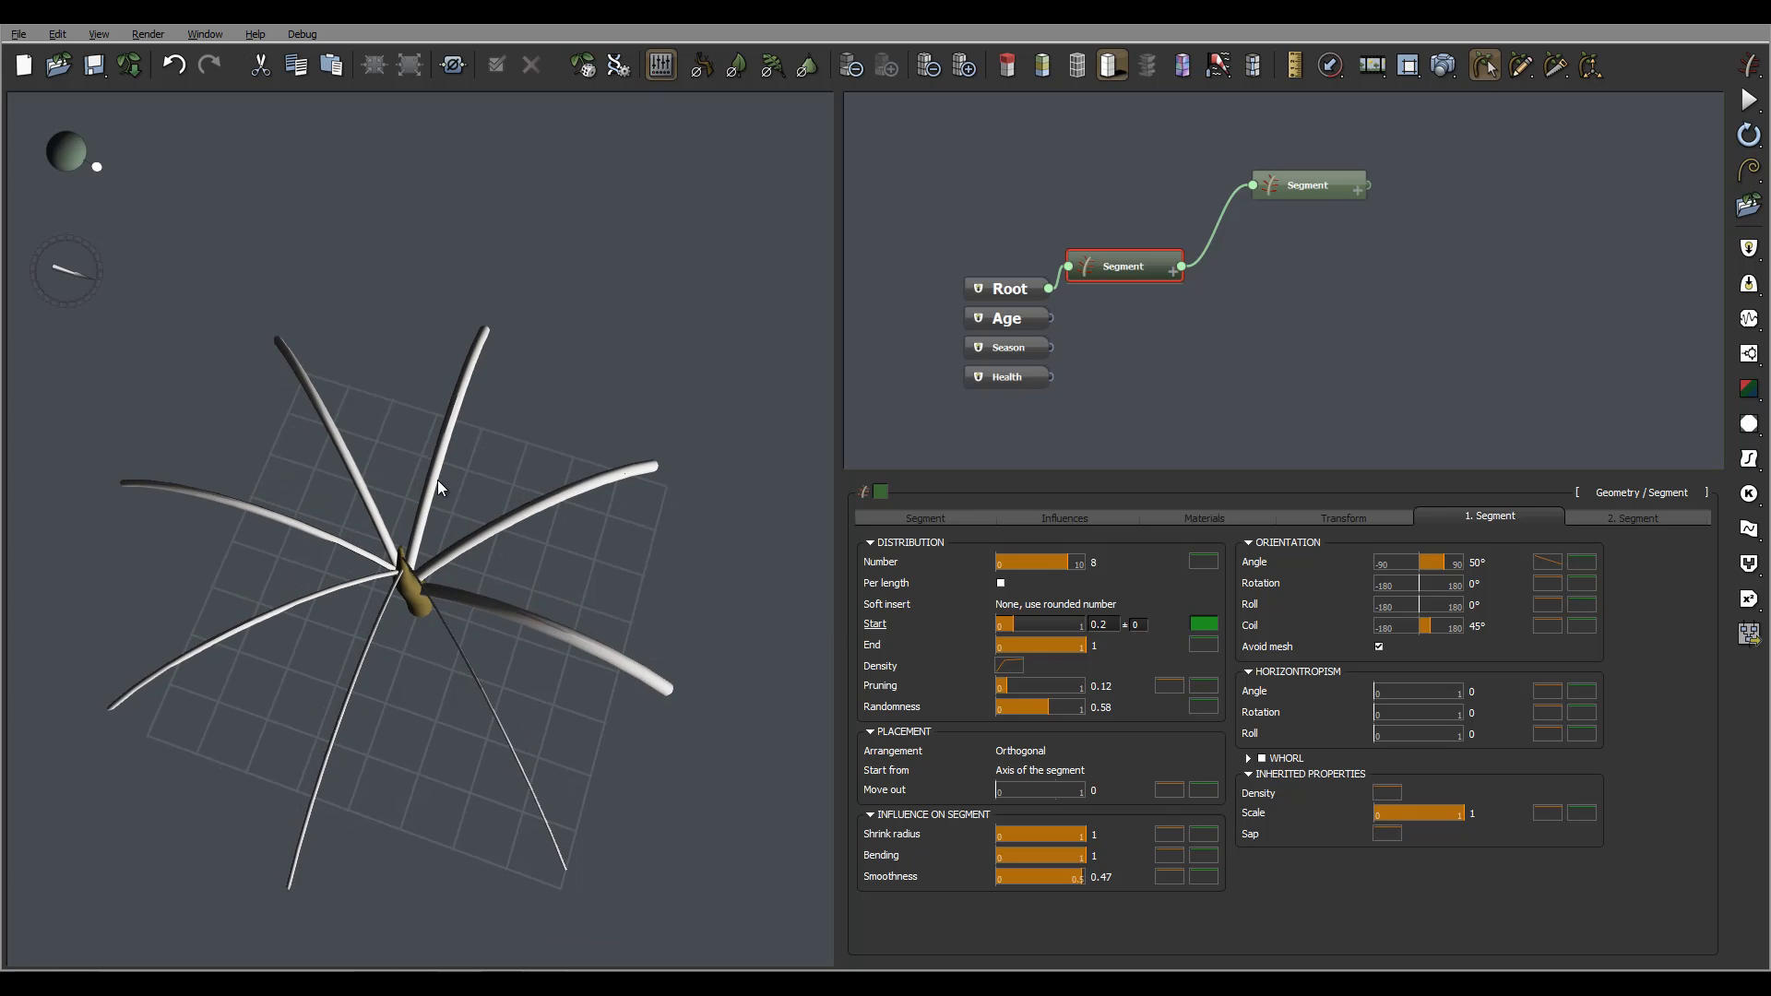
Try a coil of 35° on the first child's branches and inspect their arrangement around the trunk.
right_click_drag(677, 546, 658, 314)
left_click(1482, 626)
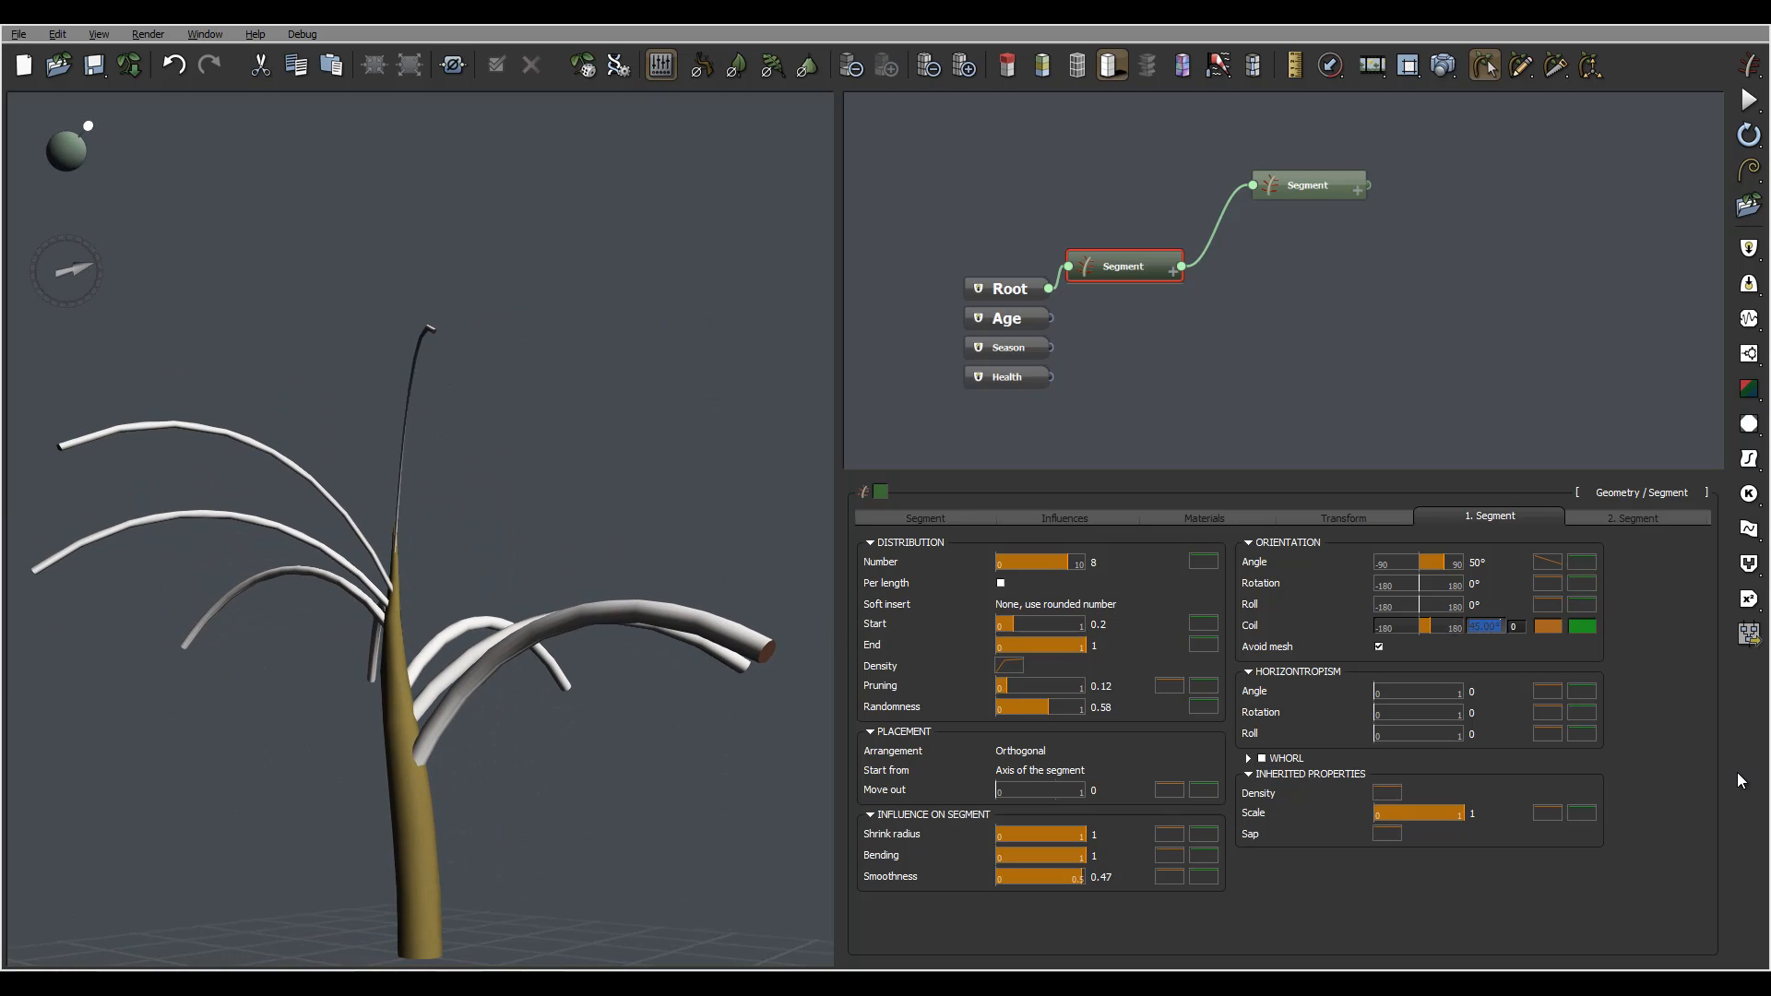
type("35")
key("Return")
right_click_drag(670, 664, 590, 719)
Set the first child's coil to 120° with a variation of 12.
left_click(1482, 626)
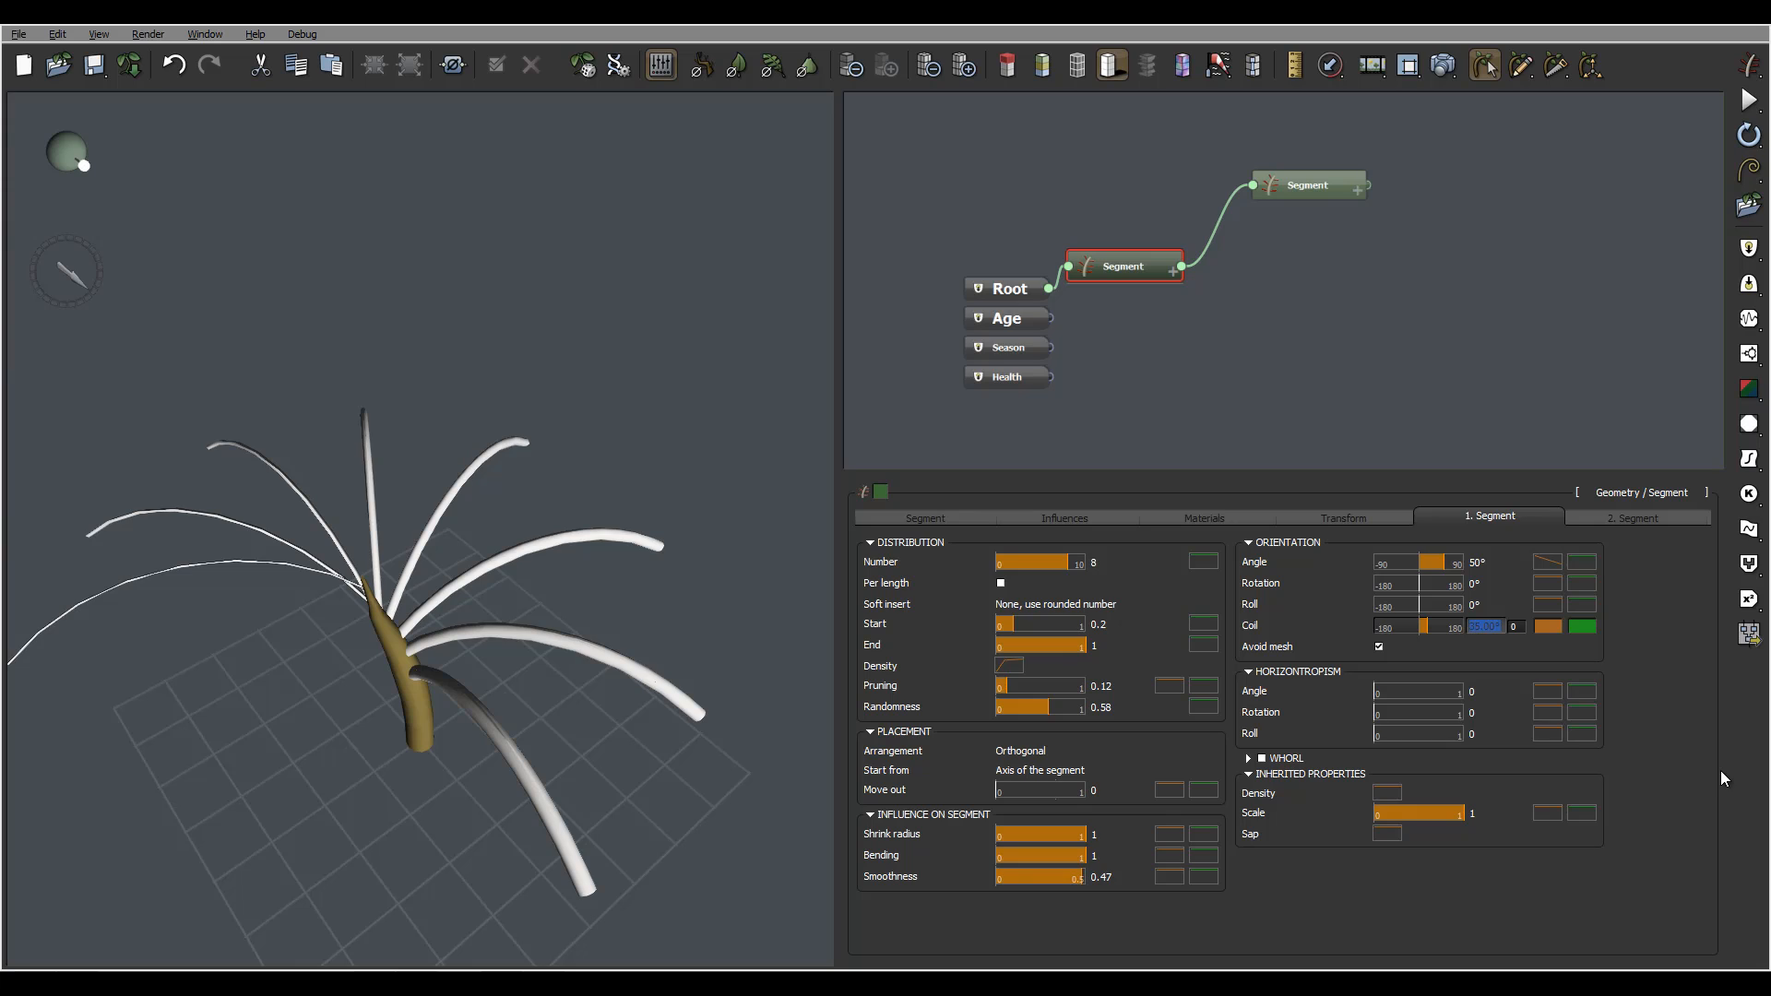
type("120")
key("Return")
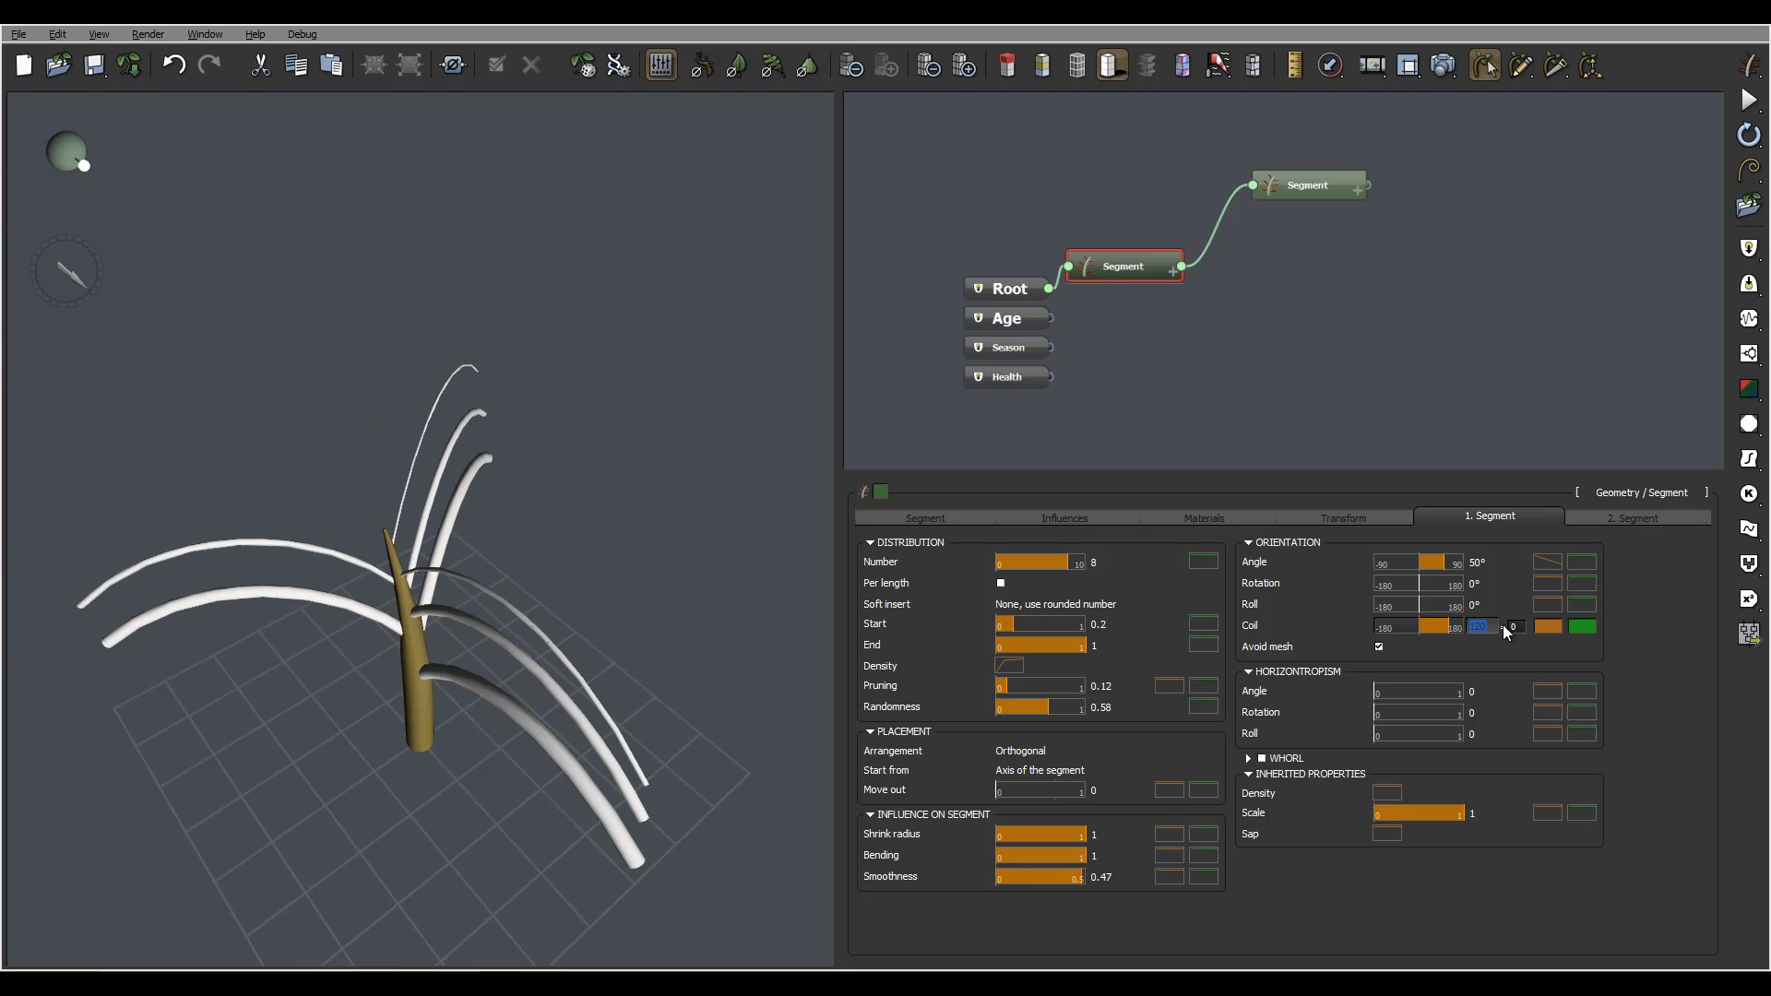
left_click(1515, 629)
right_click_drag(499, 640, 550, 645)
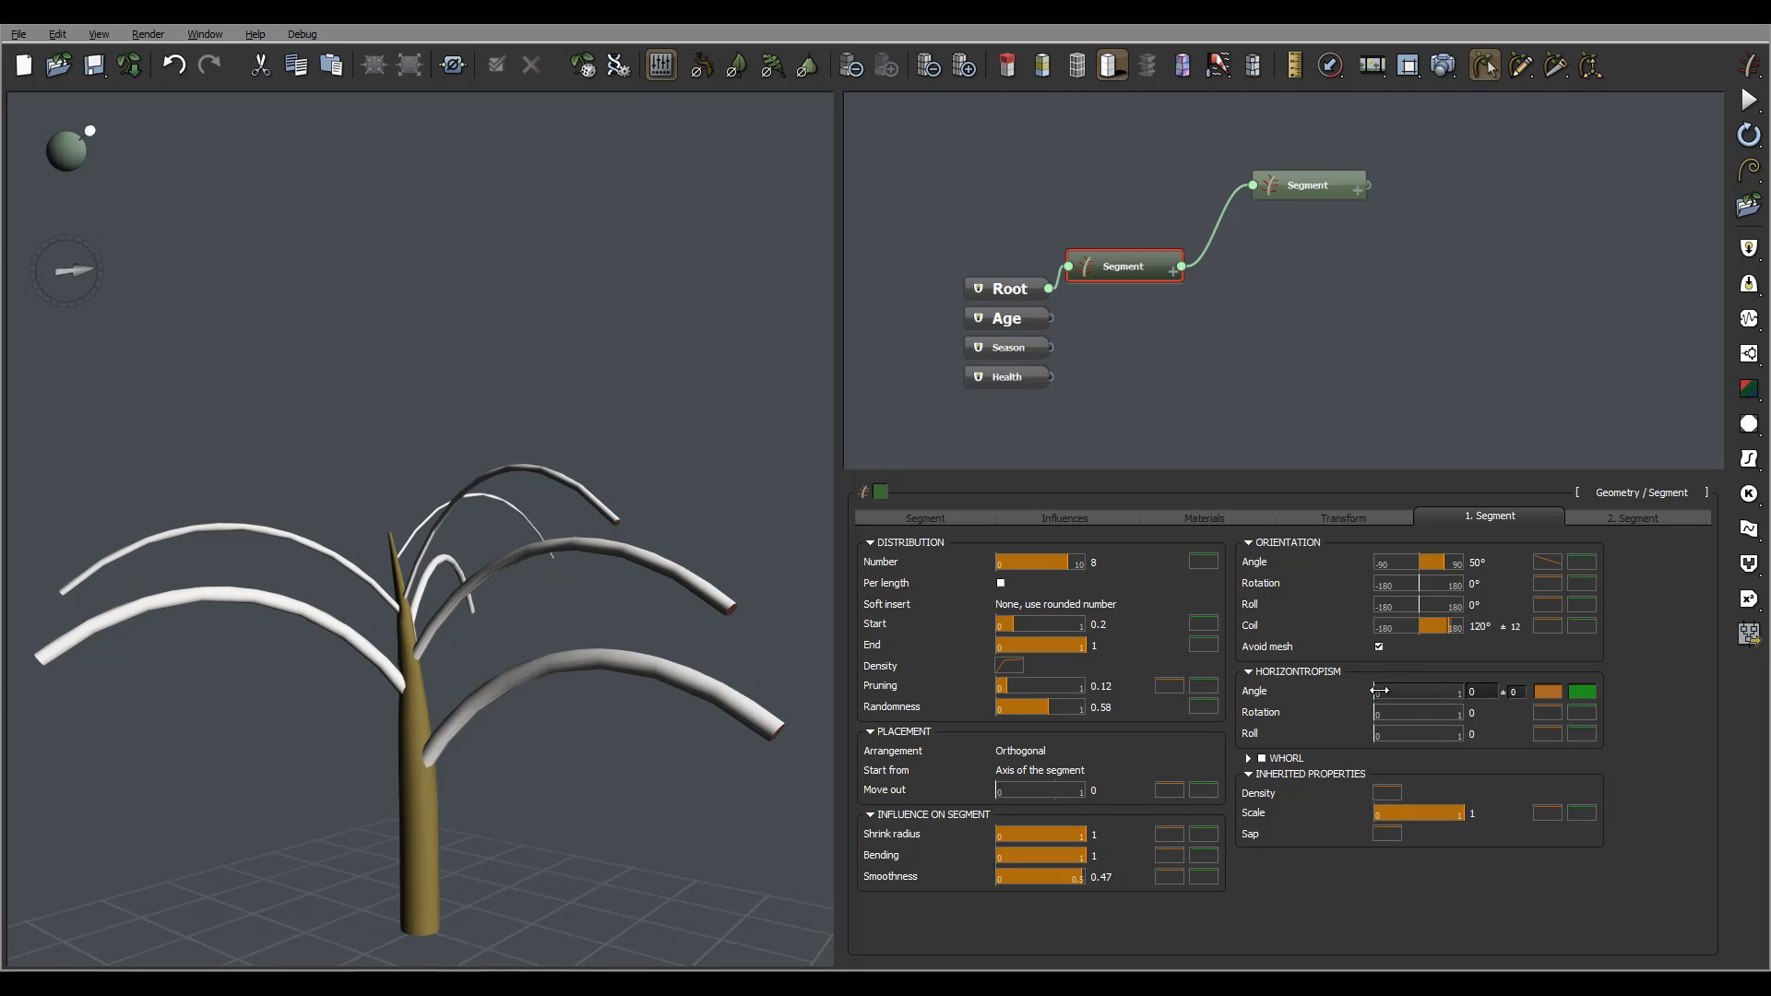
Set the first child's horizontropism angle to 0.63 and its horizontropism rotation to 0.66.
left_click_drag(1379, 691, 1437, 692)
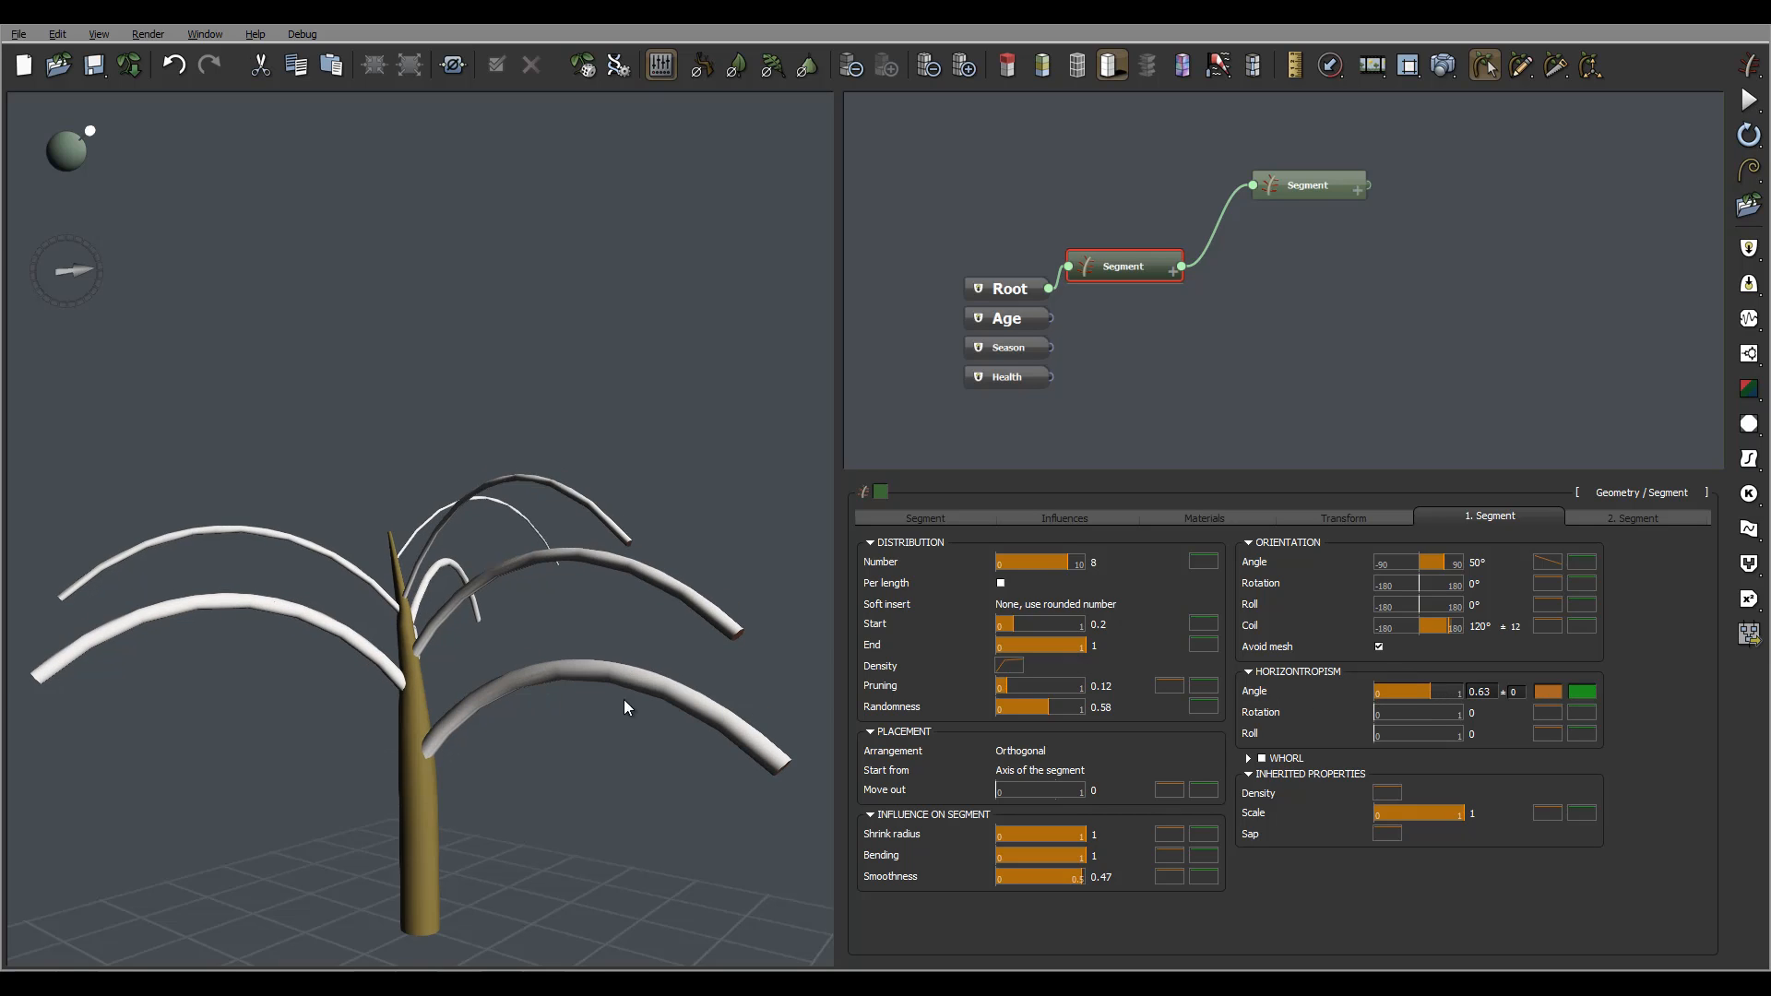
left_click_drag(1380, 714, 1434, 713)
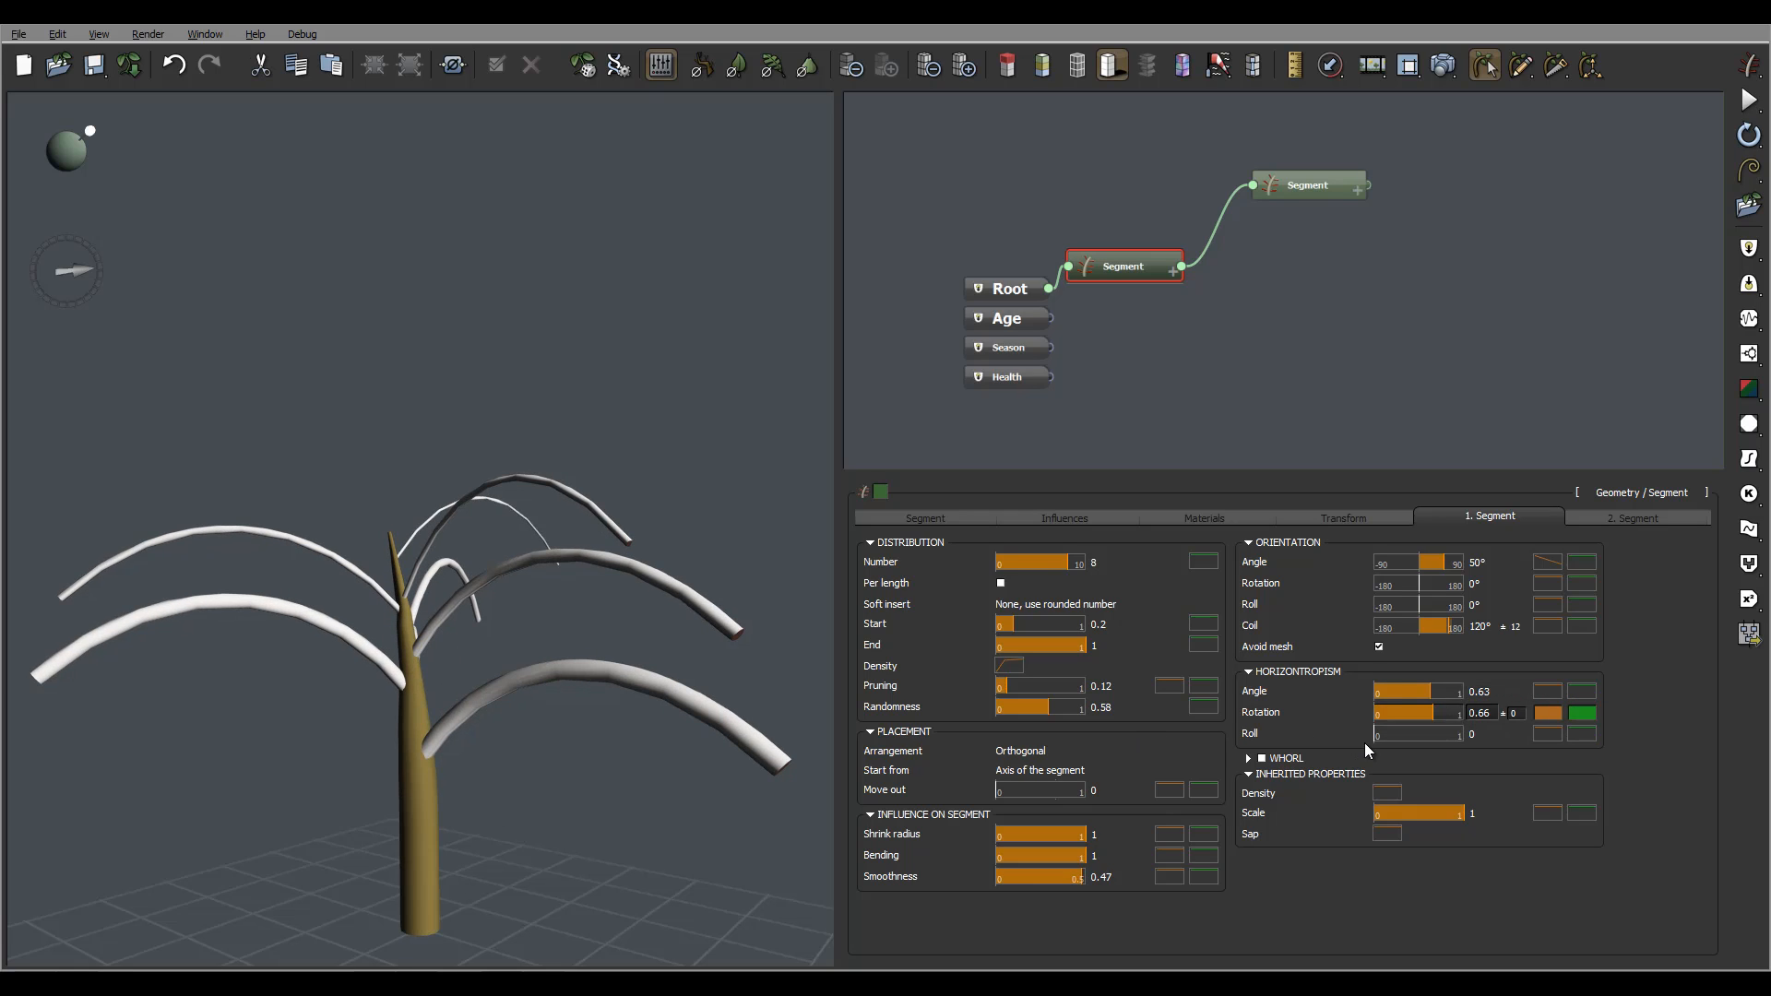
Enable whorls for the first child's branches and inspect the plant from several sides.
left_click(1248, 757)
left_click_drag(662, 680, 755, 786)
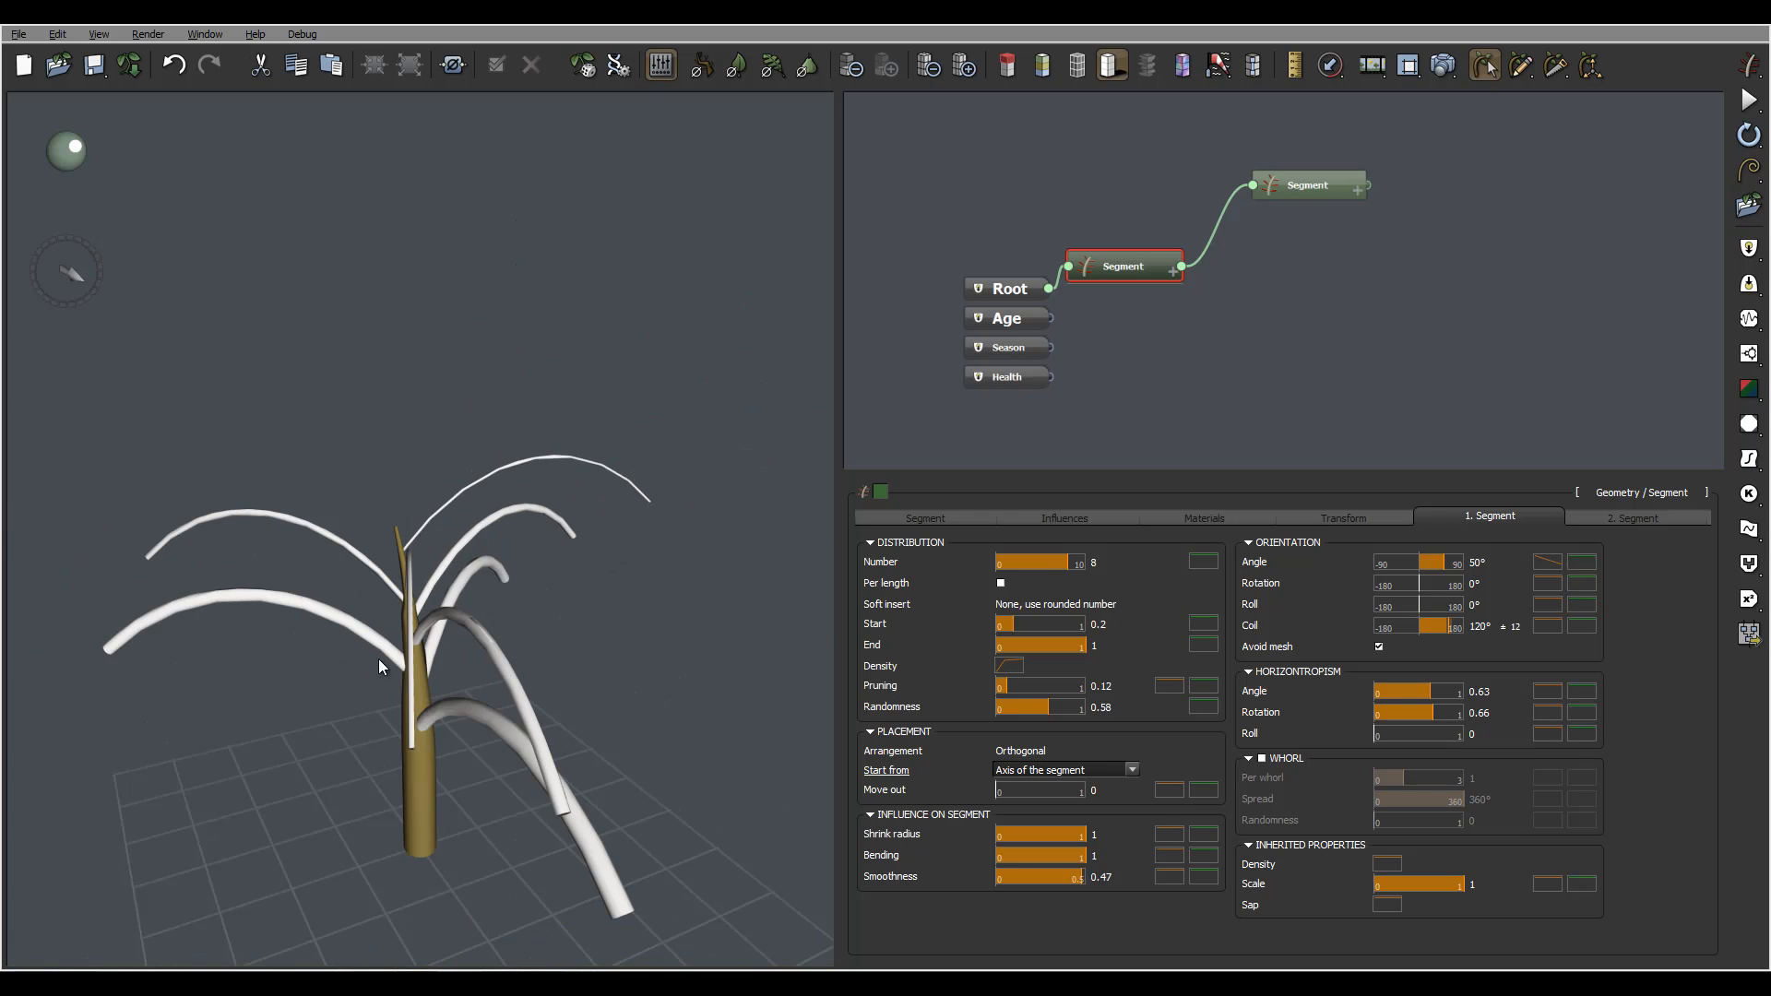
left_click_drag(378, 658, 443, 674)
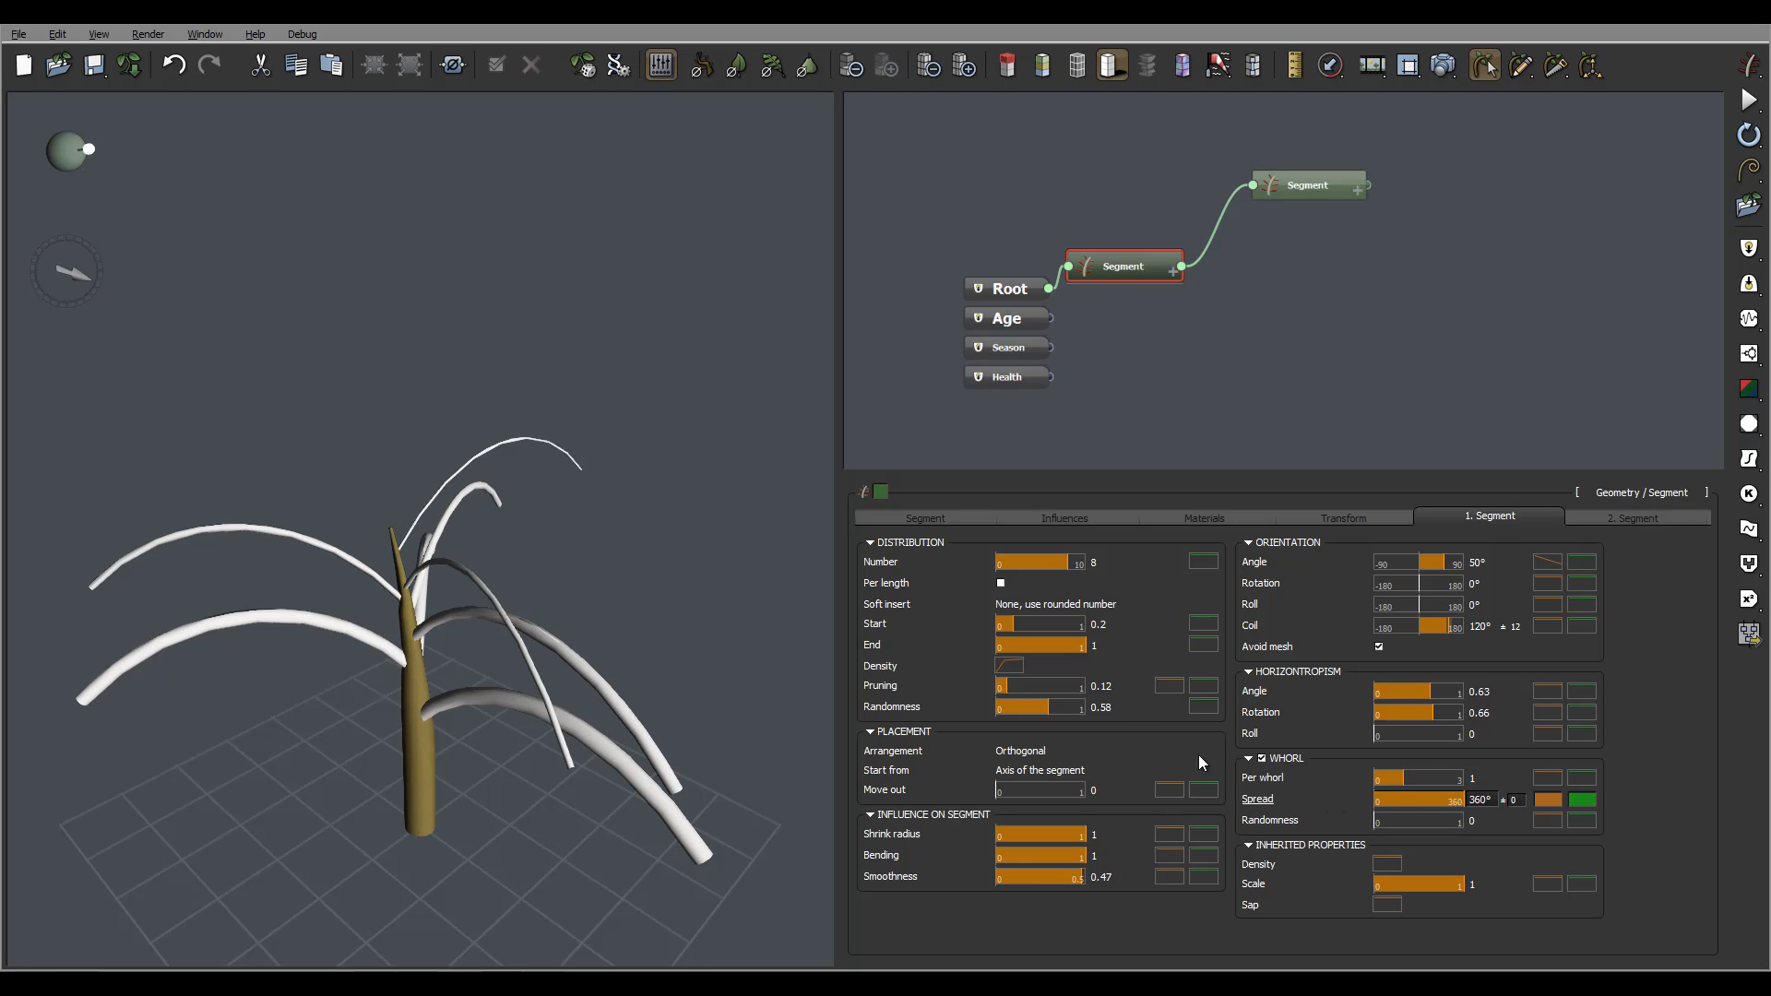
left_click_drag(384, 673, 559, 623)
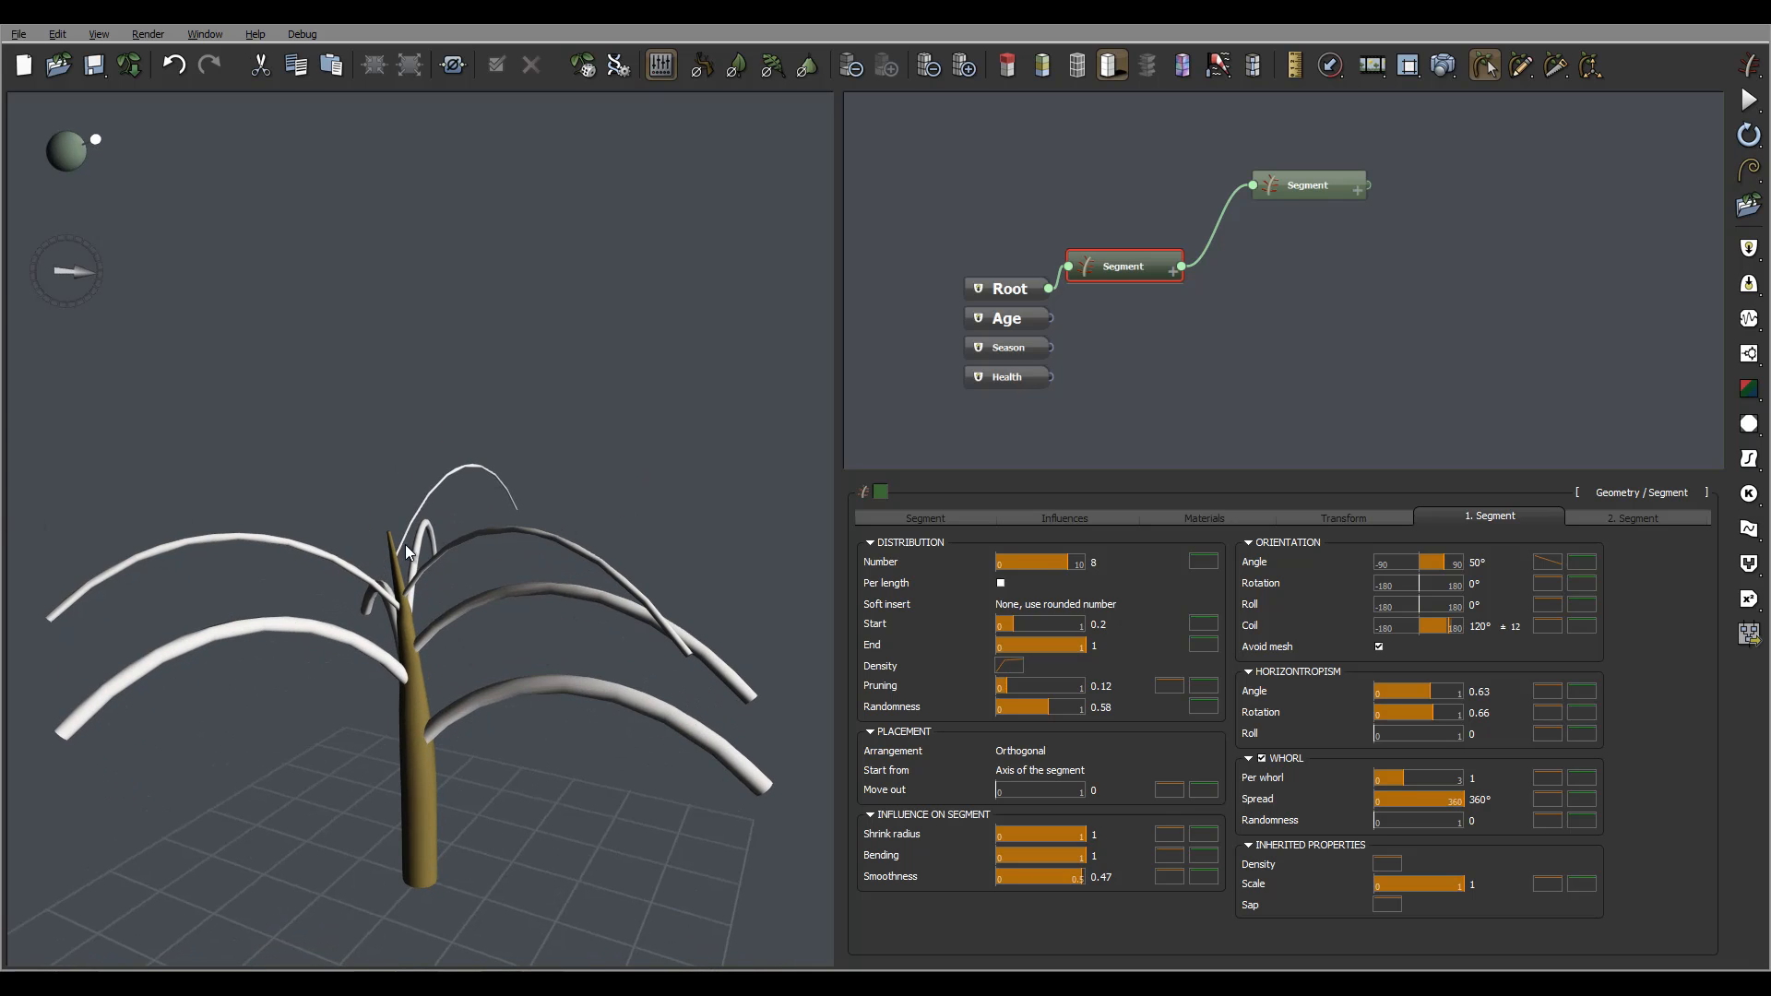
left_click_drag(517, 570, 530, 590)
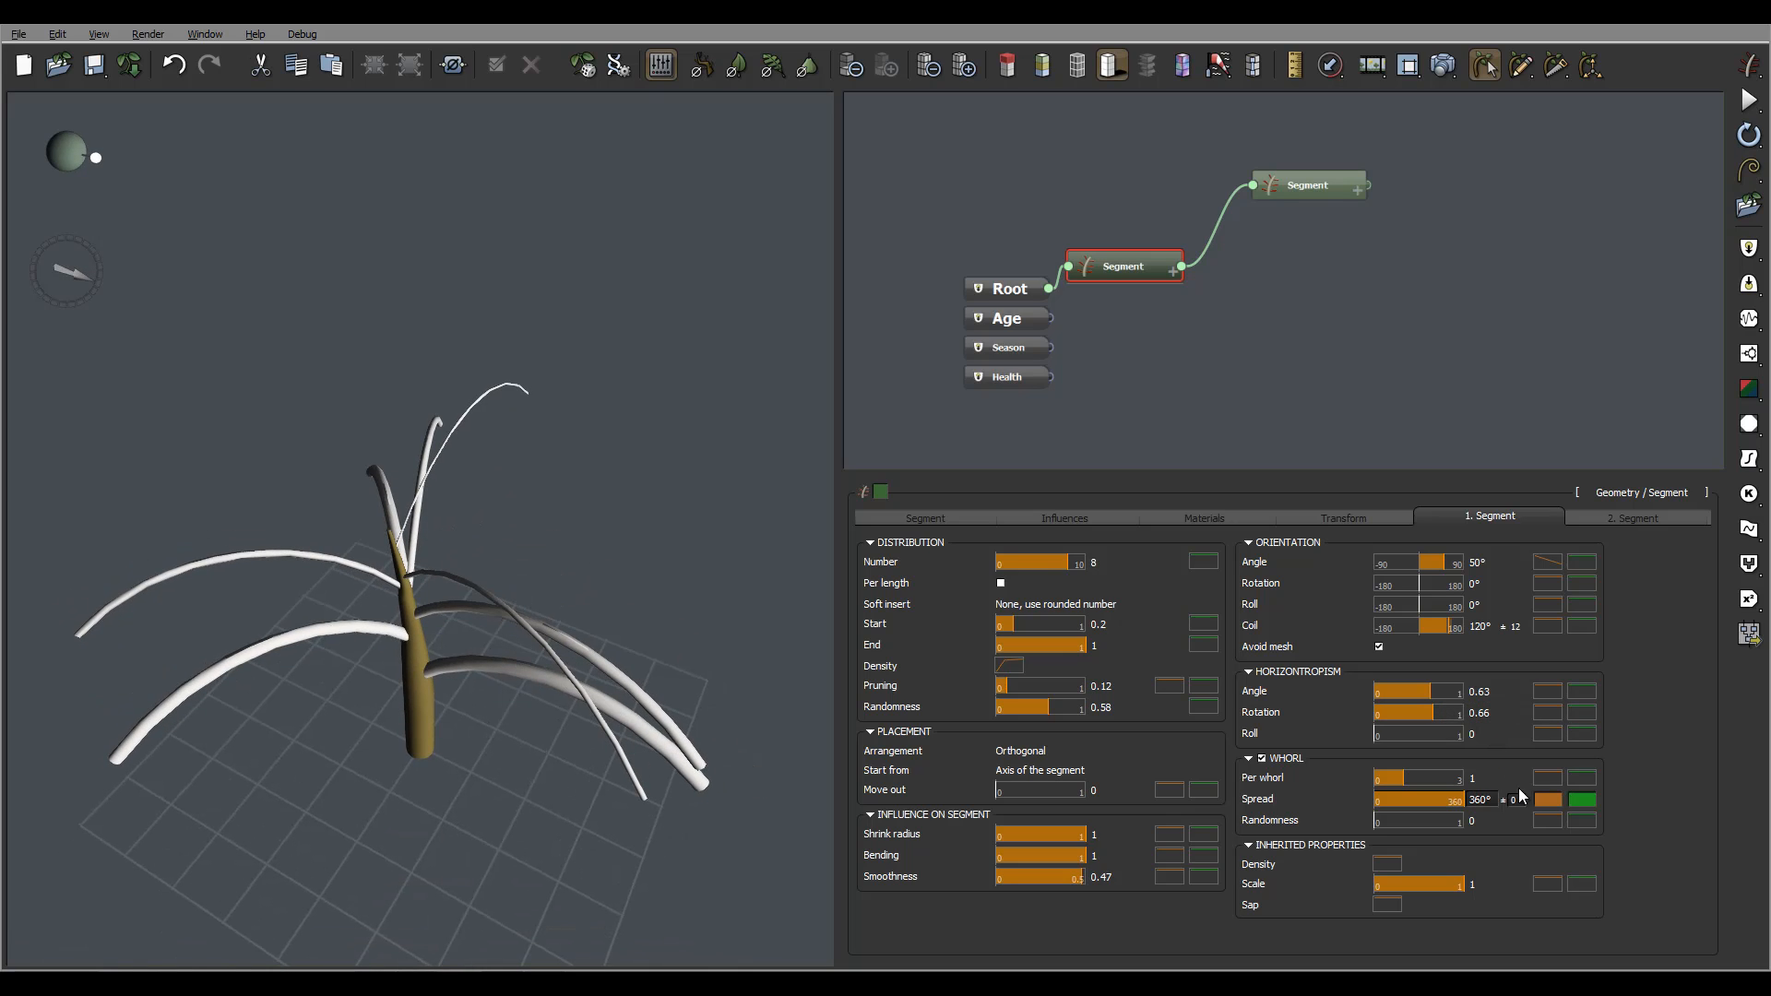
Set the number of branches per whorl to 3 and inspect the grouped branches.
double_click(1479, 781)
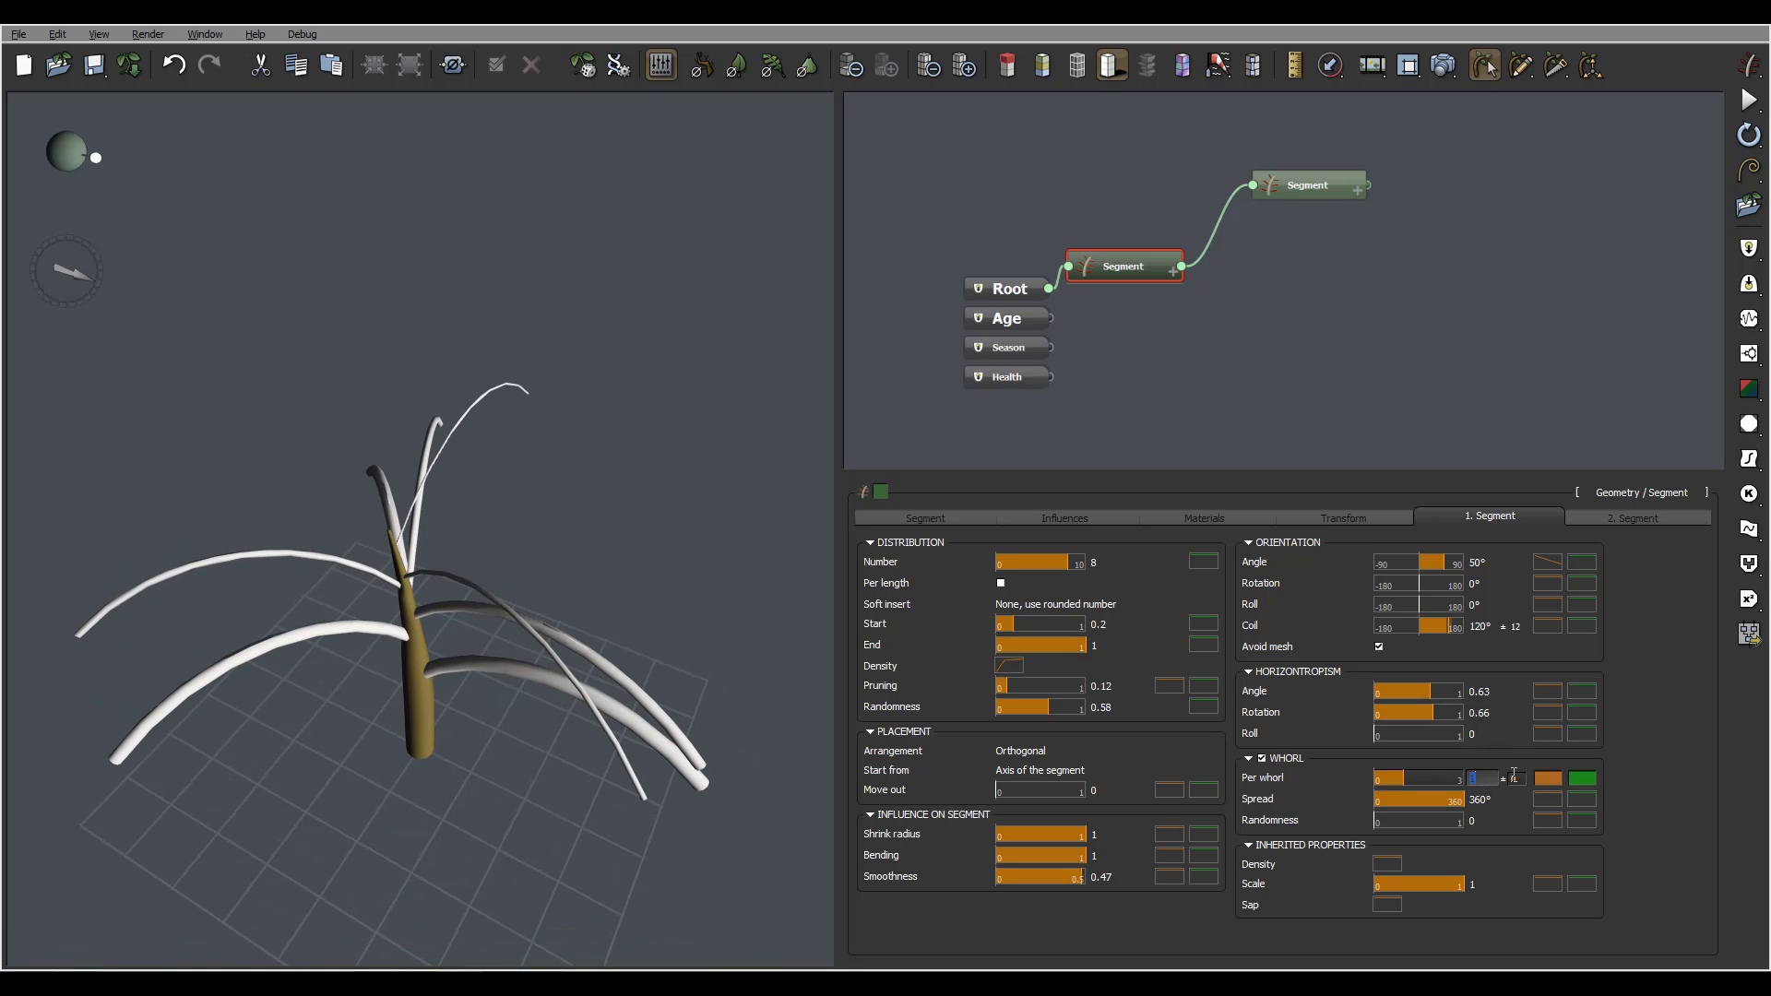
type("3")
key("Return")
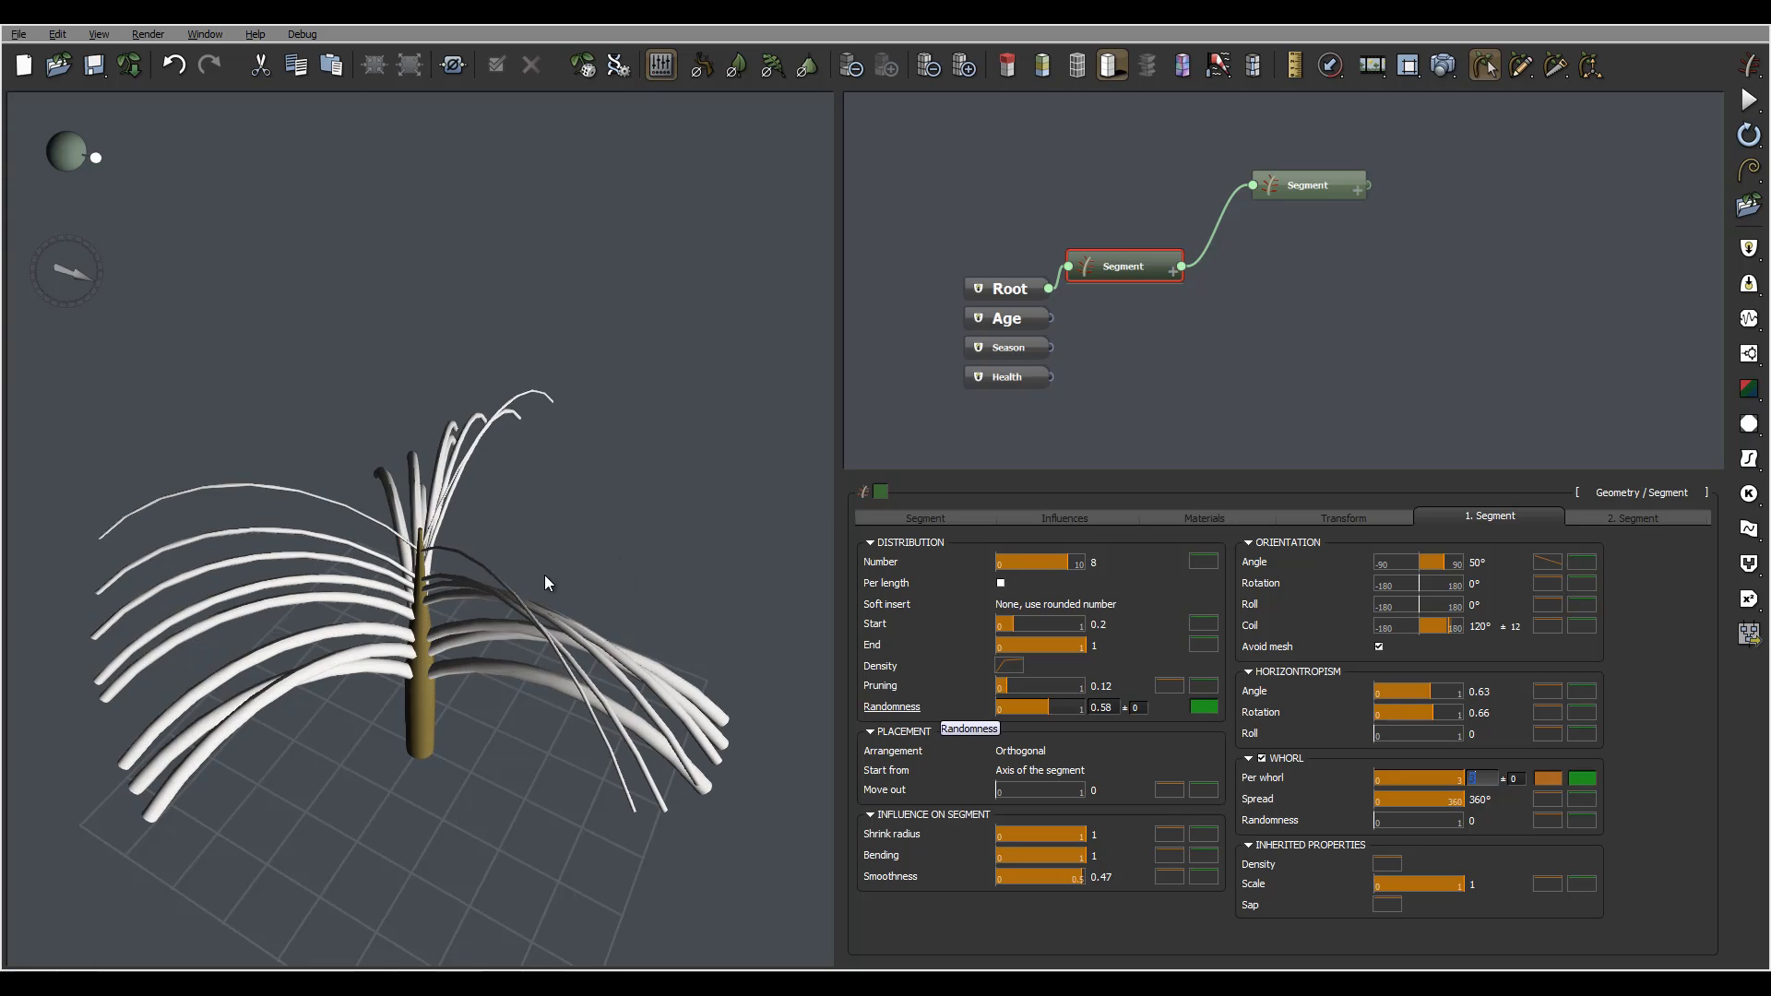
right_click_drag(498, 599, 680, 714)
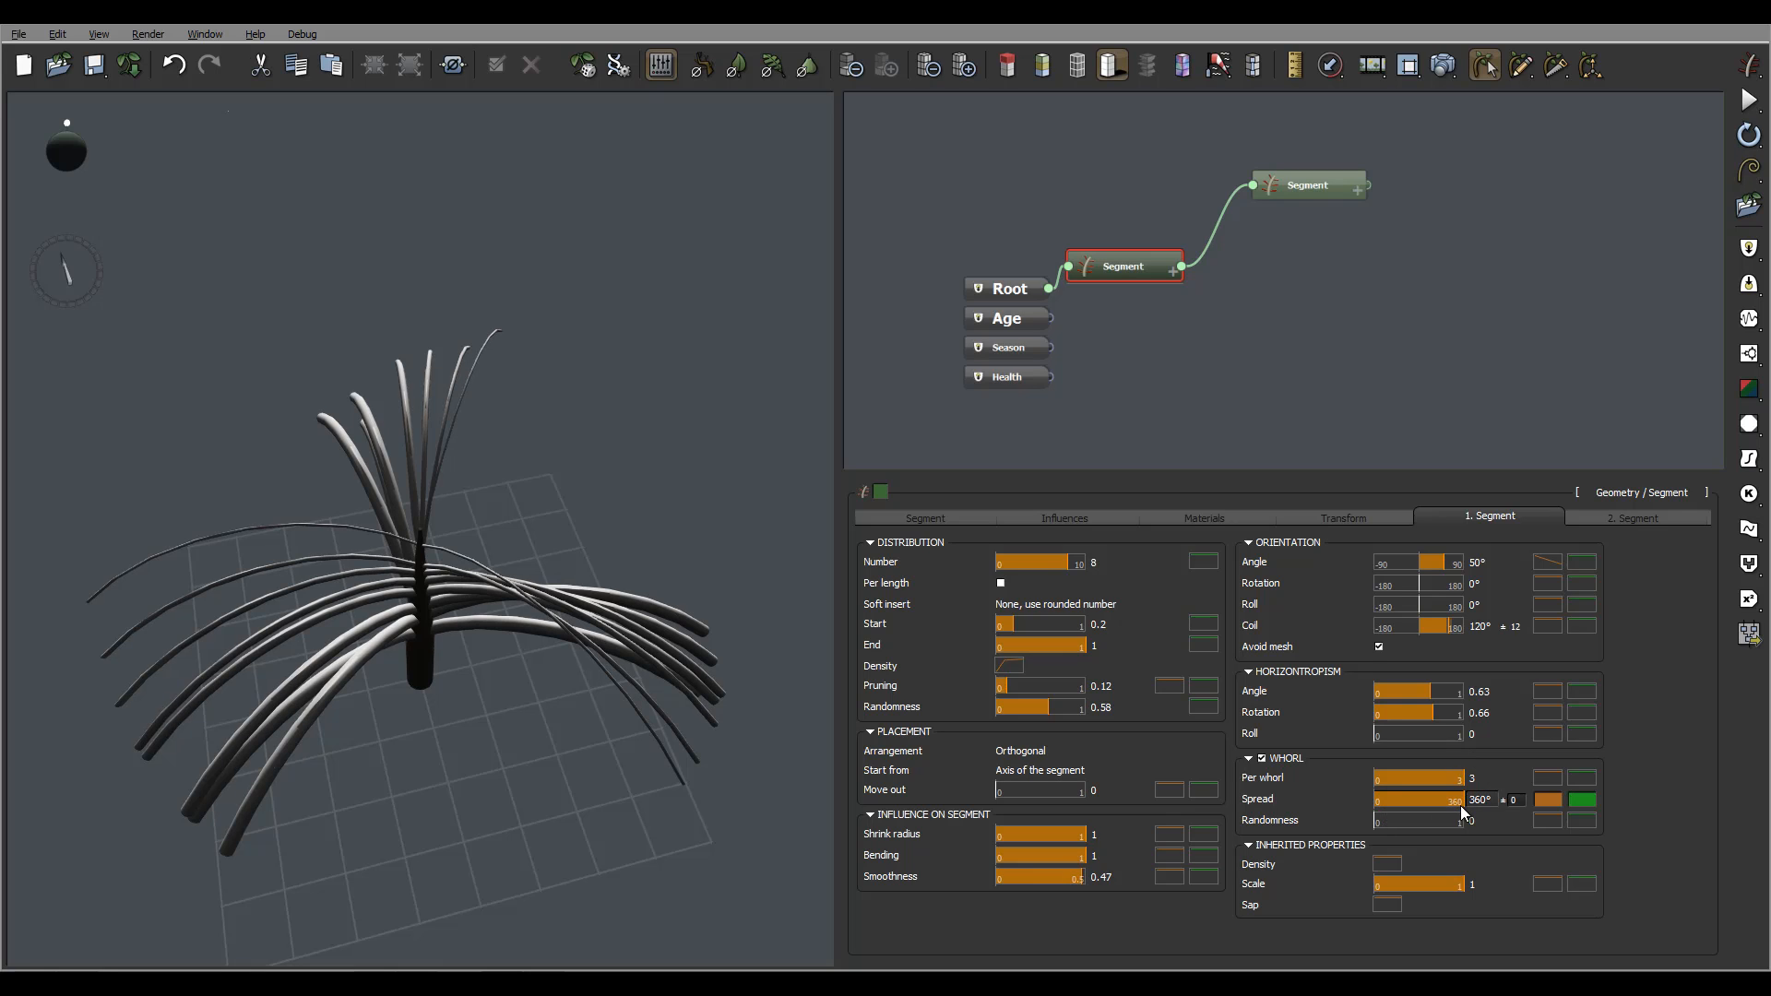
Raise the whorl randomness to 0.78 and then to 1, checking the branch spread.
left_click_drag(1386, 819, 1445, 819)
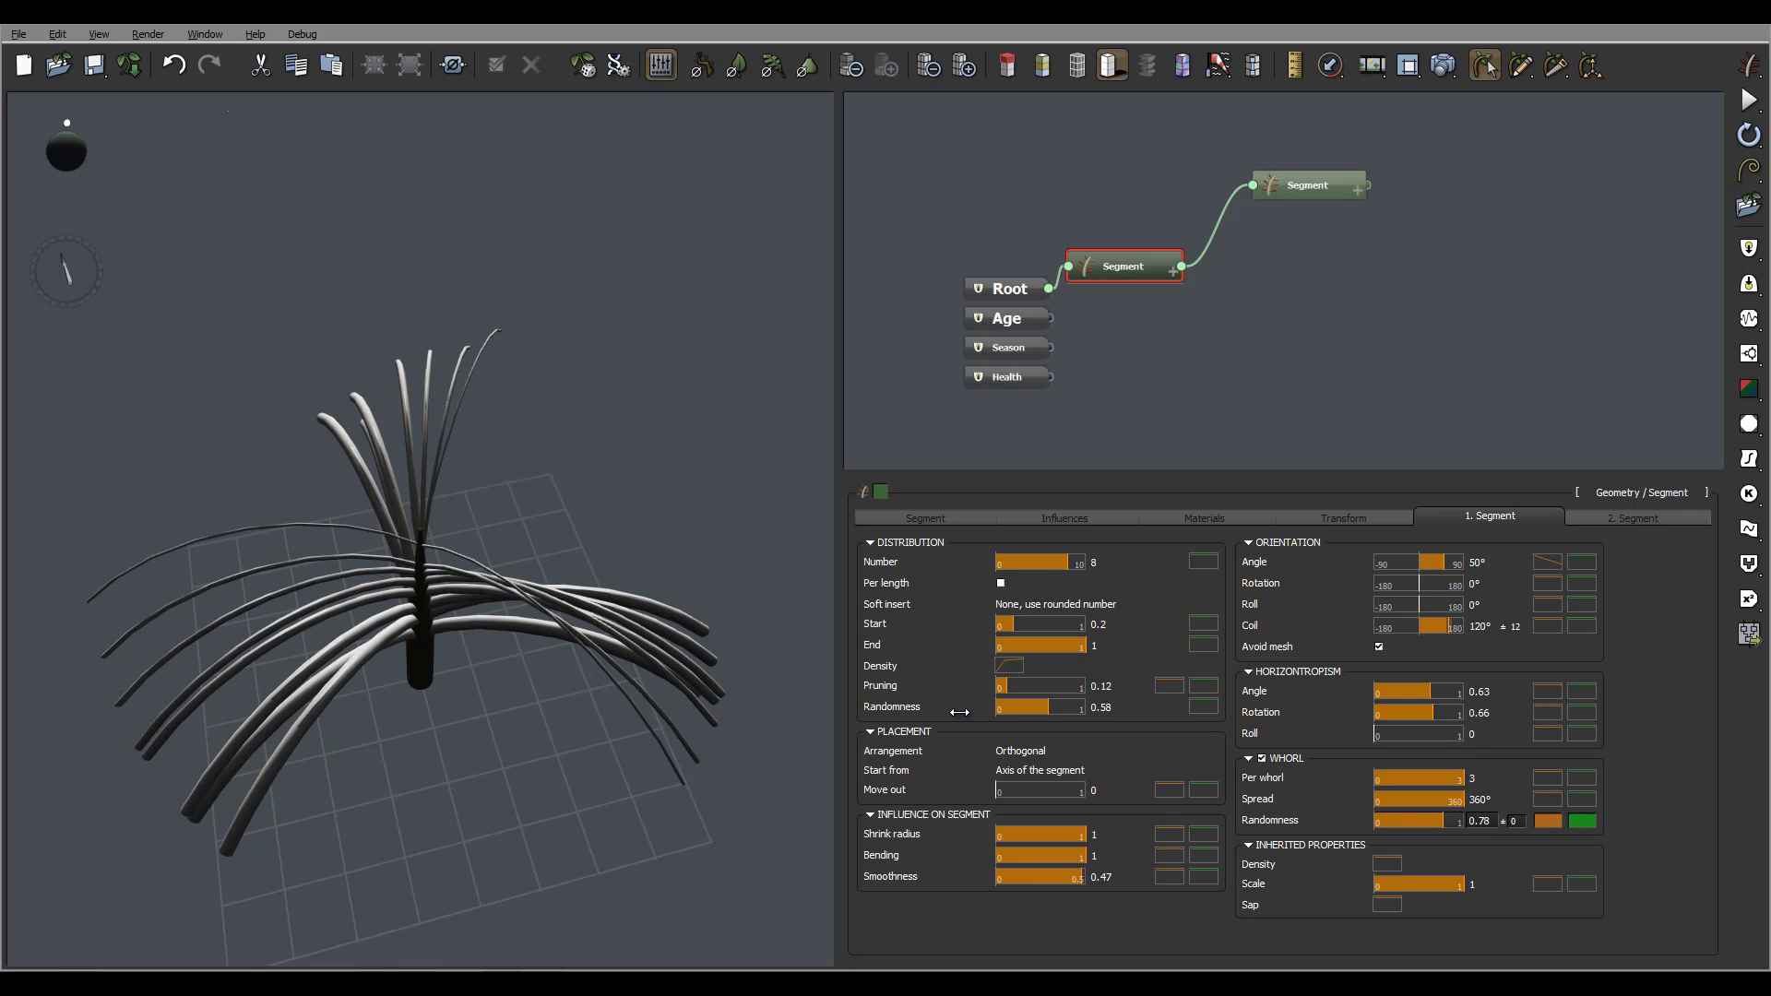
left_click_drag(567, 596, 590, 738)
left_click(1464, 813)
Set the first child's coil to 100° and inspect the branch distribution.
left_click(1488, 626)
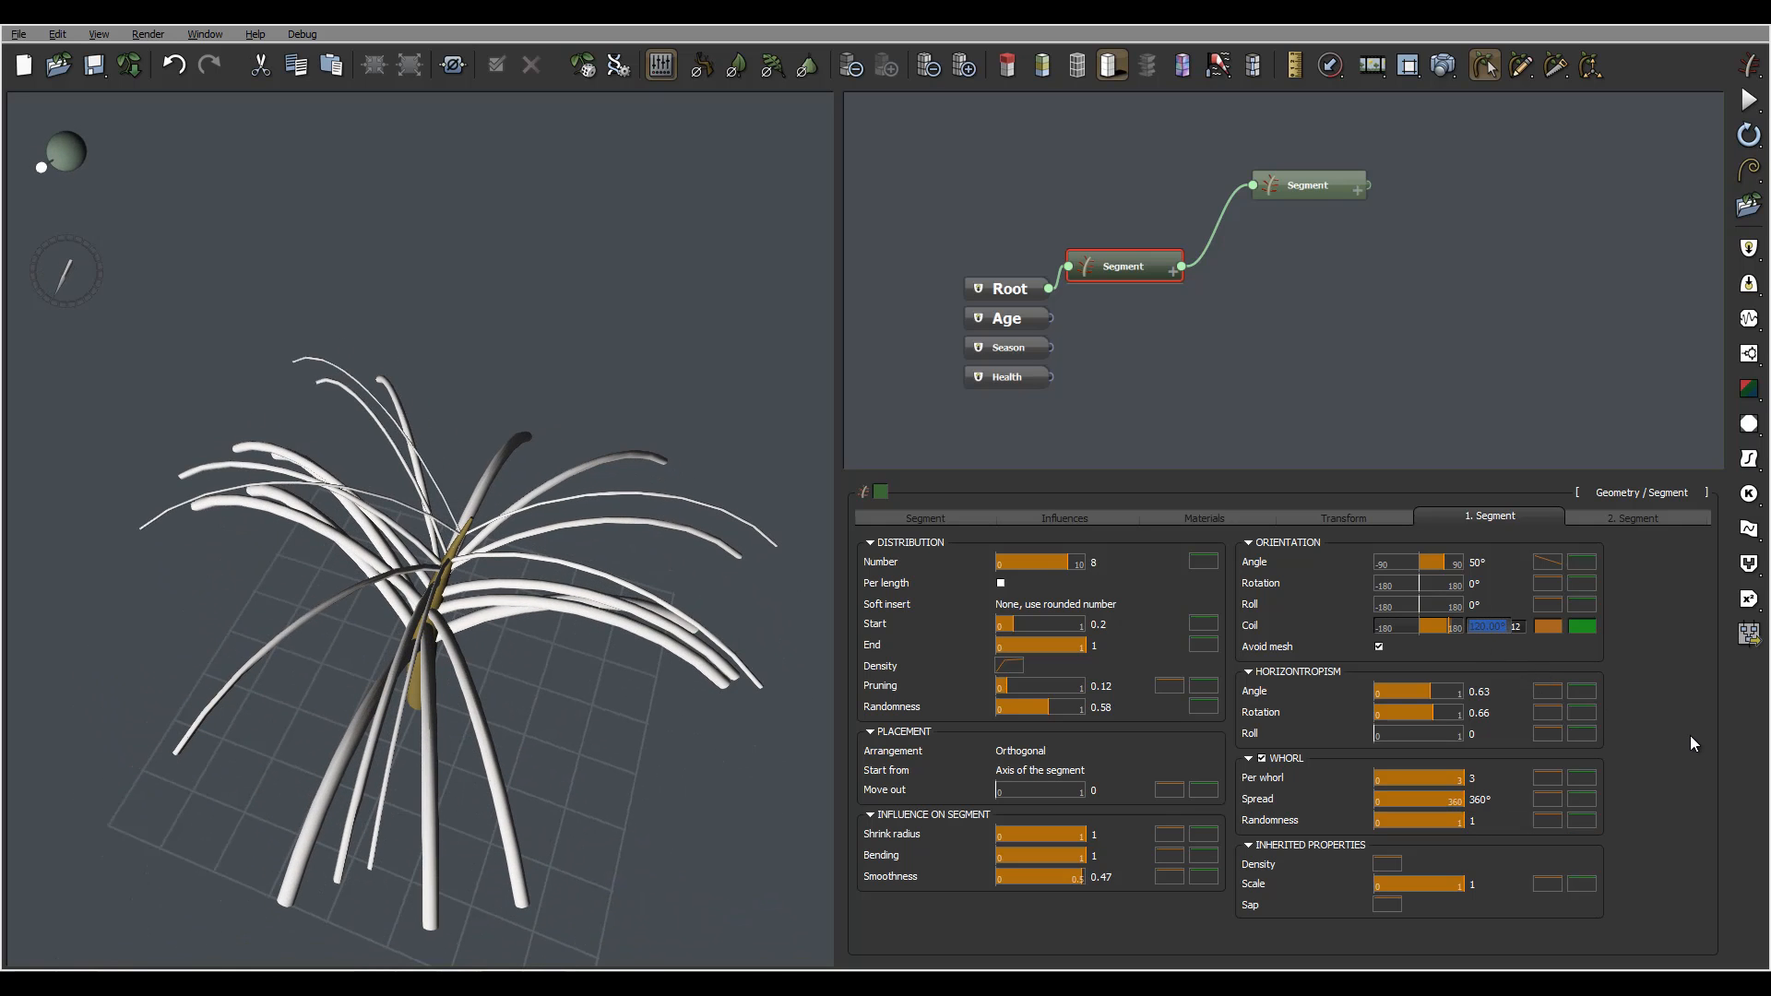
type("100")
key("Return")
left_click_drag(732, 443, 434, 728)
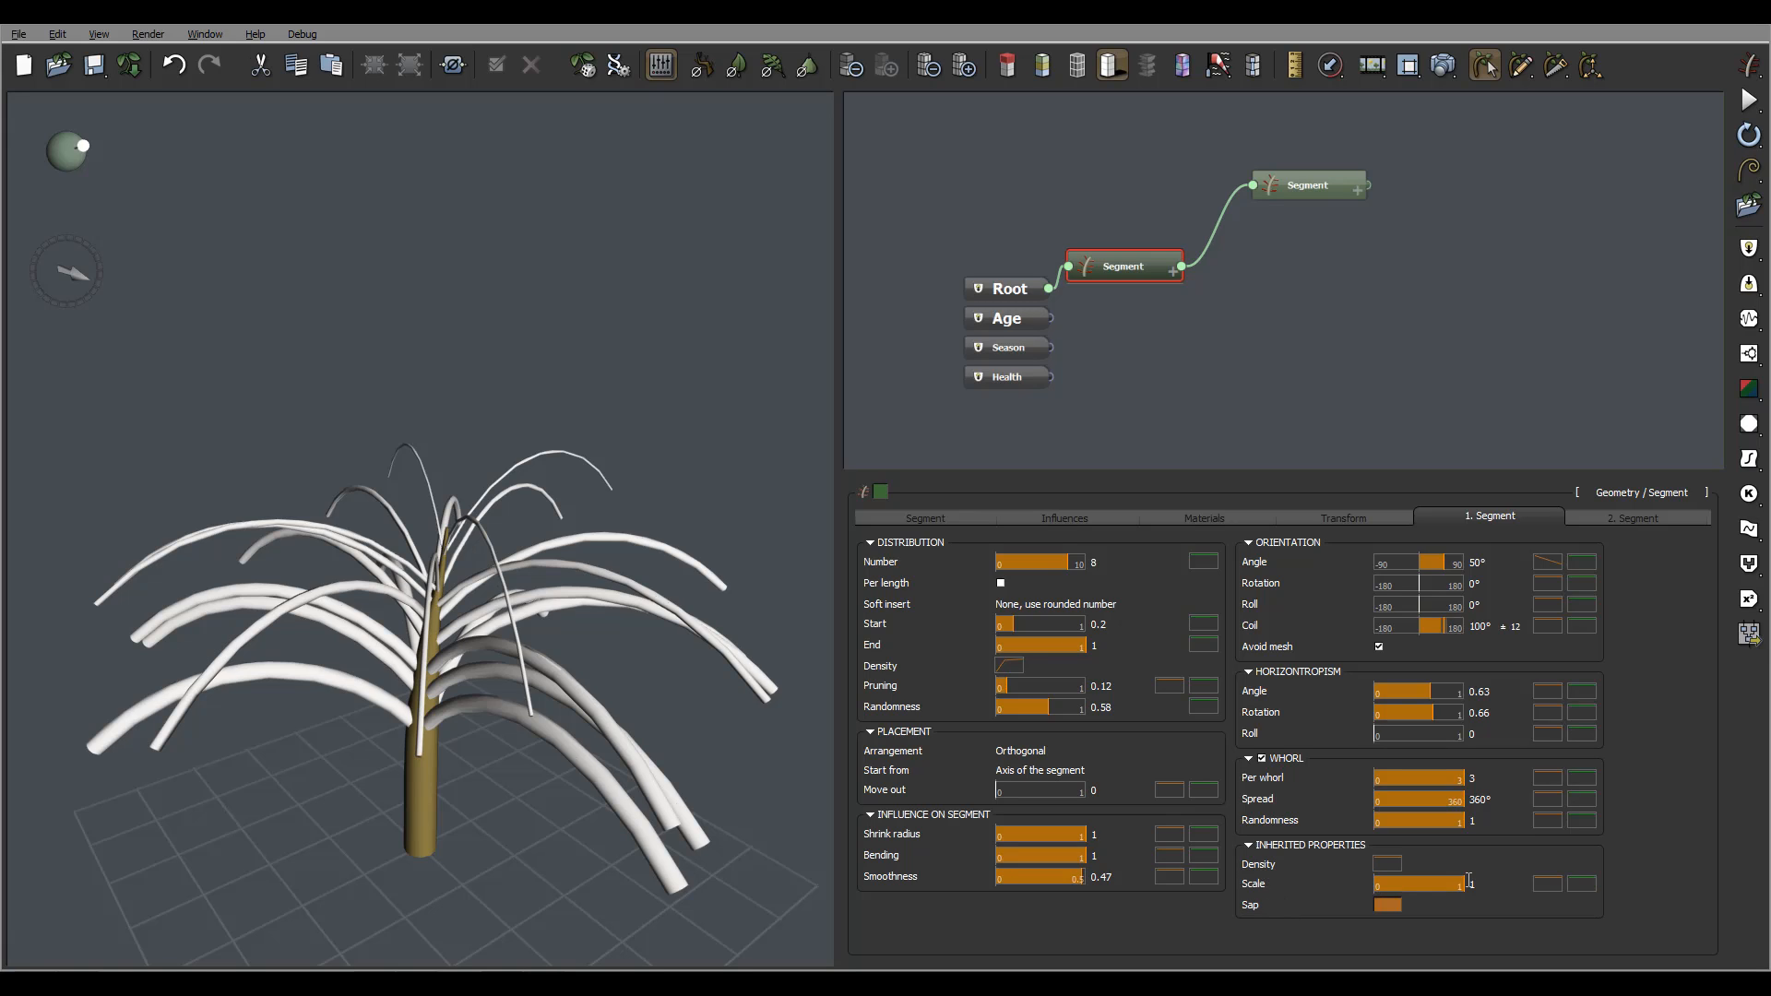
Try an inherited scale of 0.28 on the first child's branches and restore it to 1.
left_click_drag(1459, 883, 1399, 883)
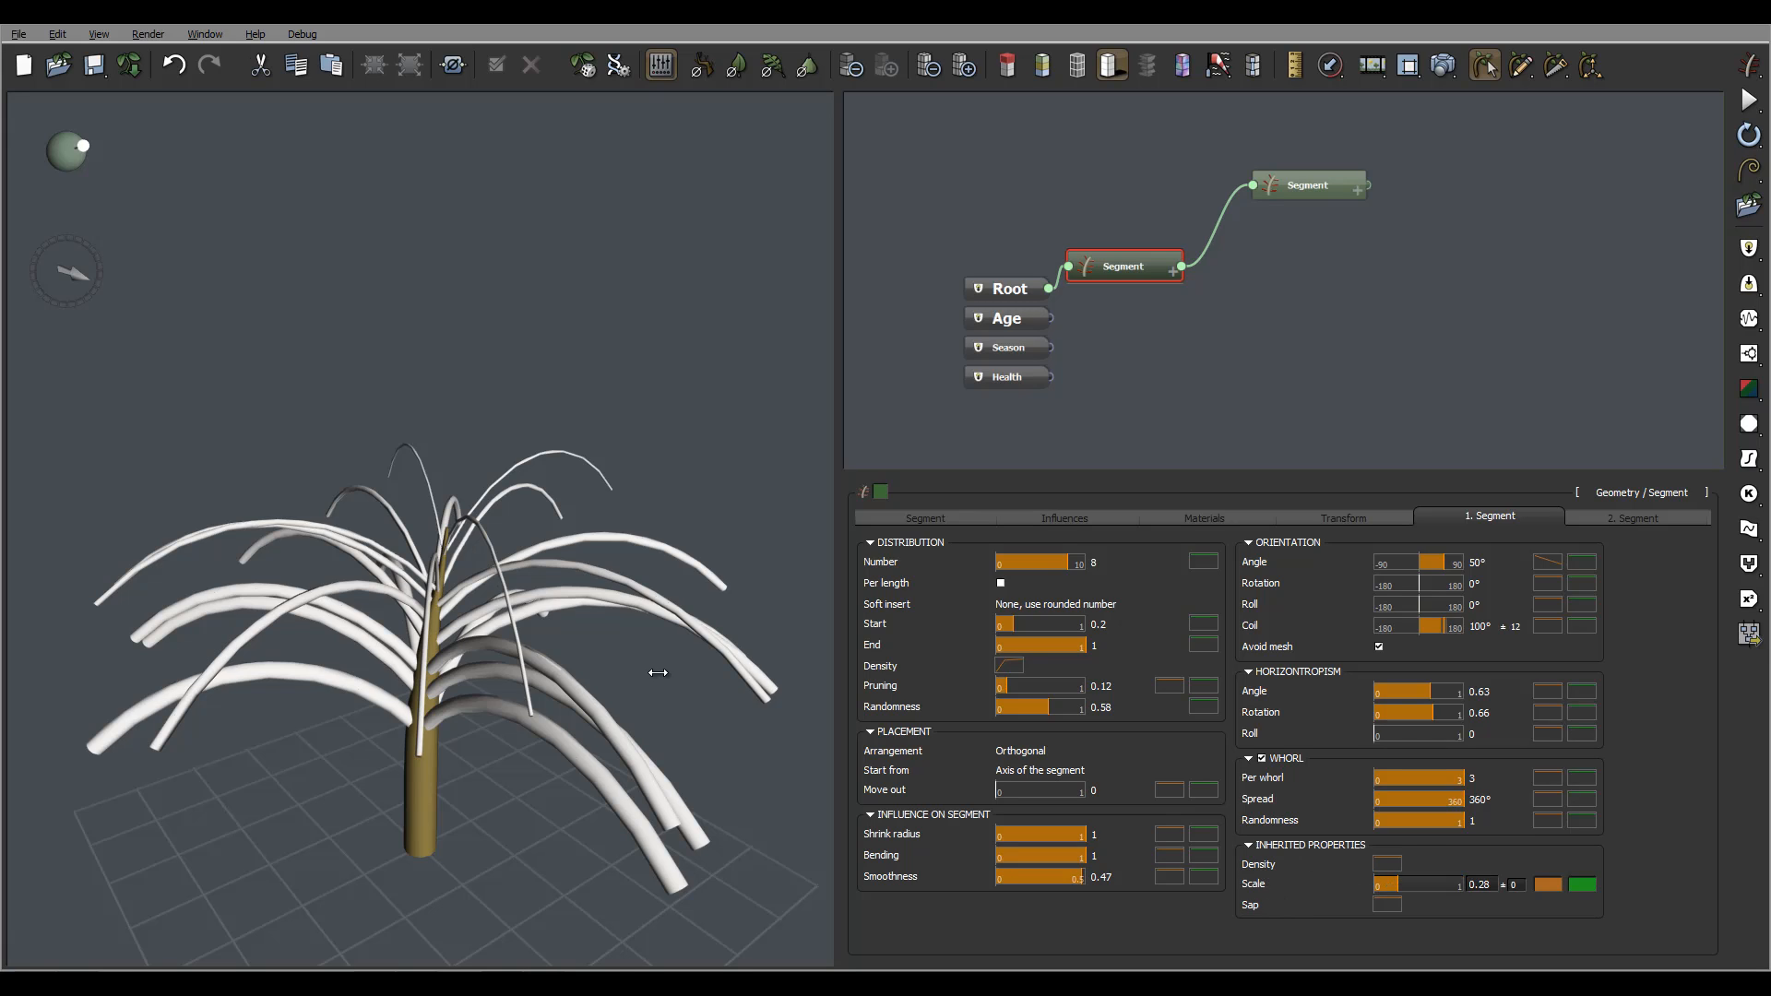
left_click_drag(463, 642, 501, 651)
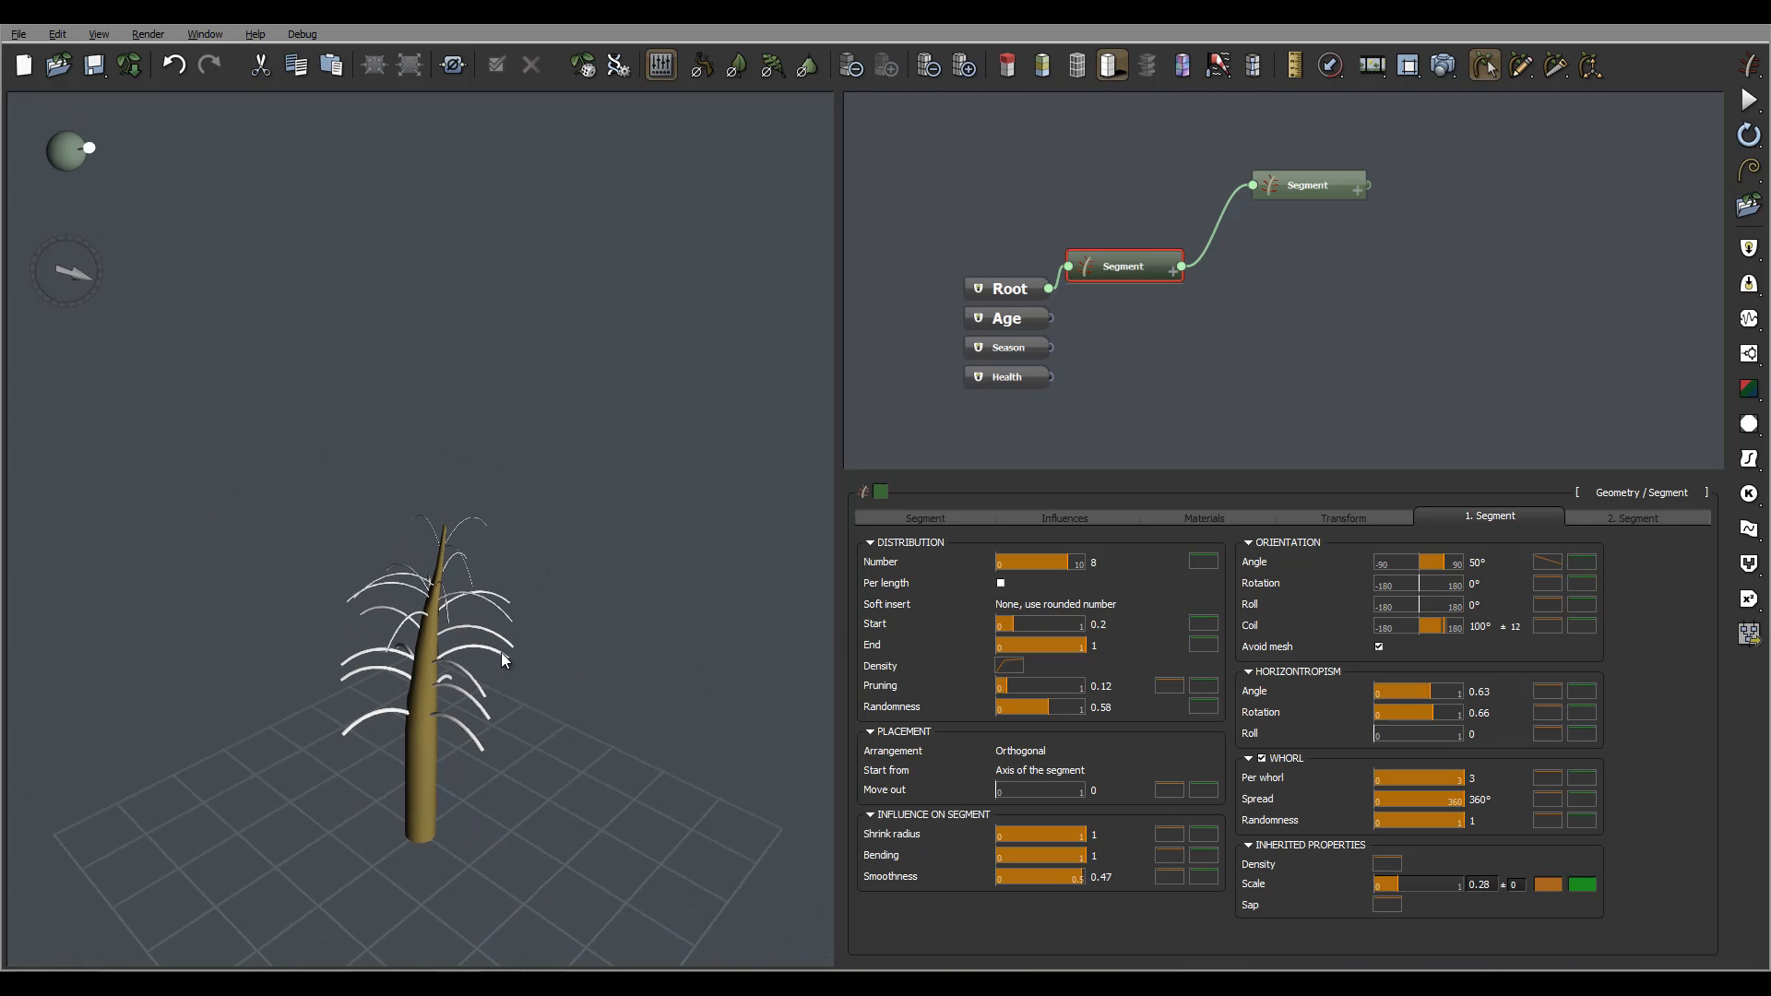
double_click(1499, 883)
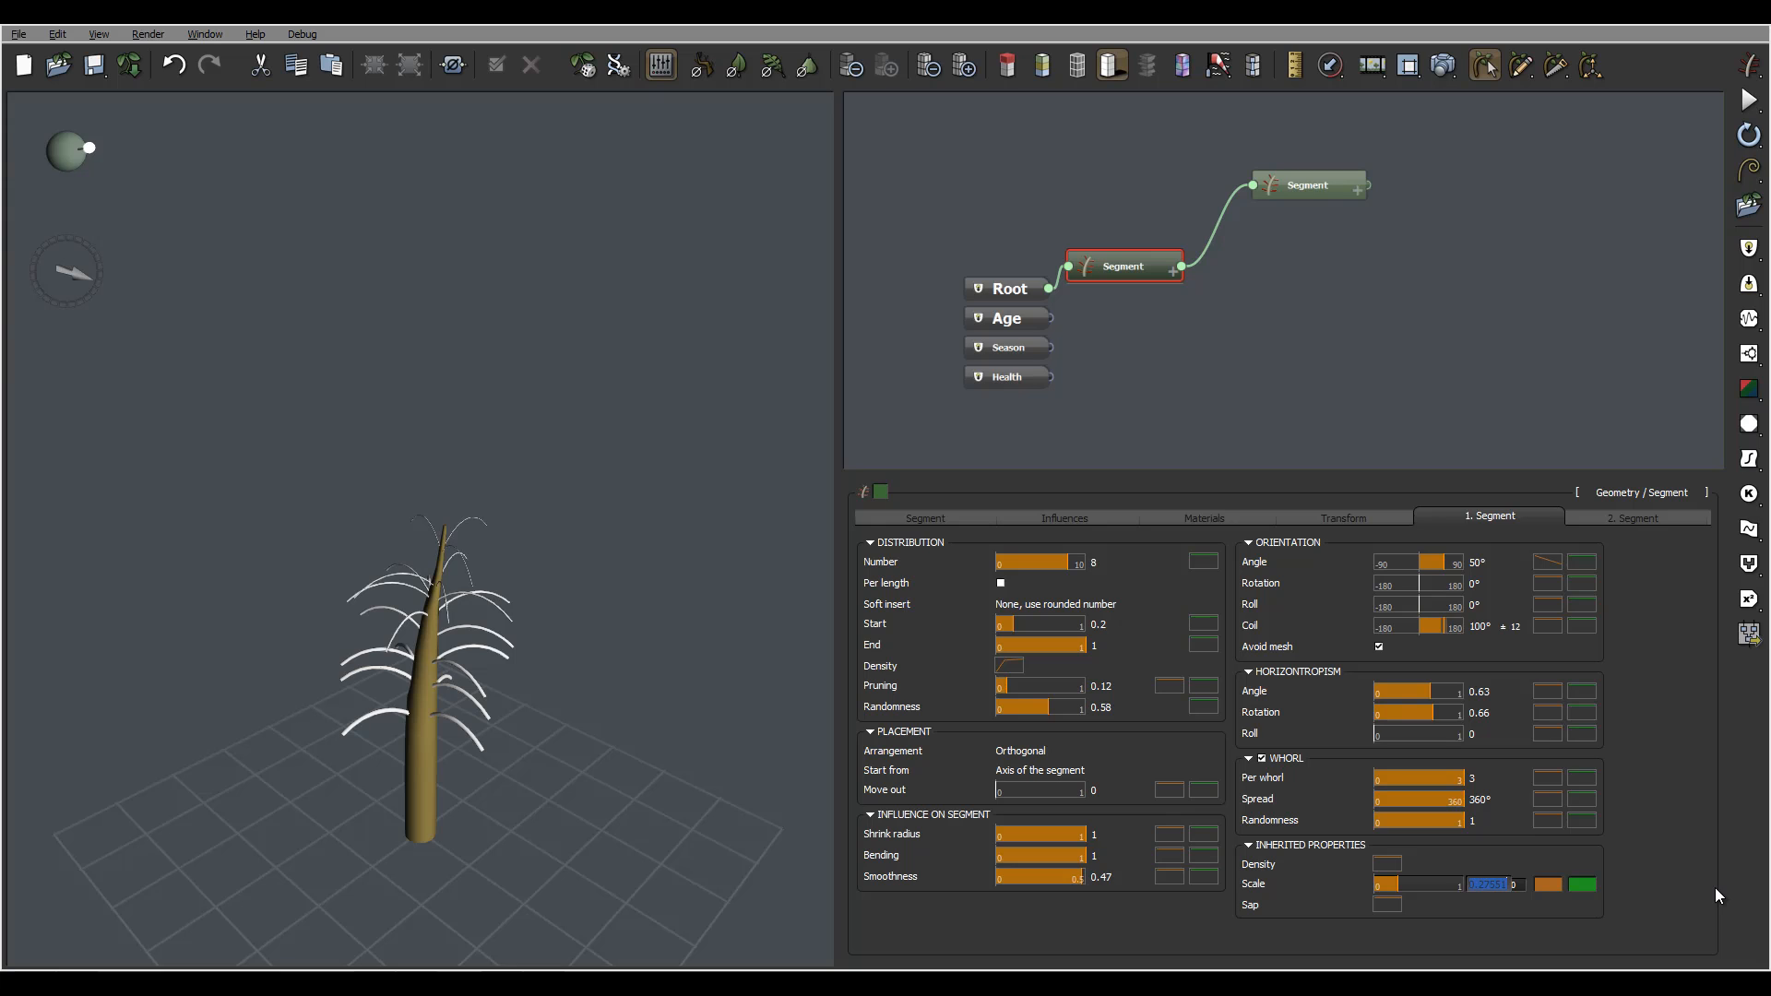
type("1")
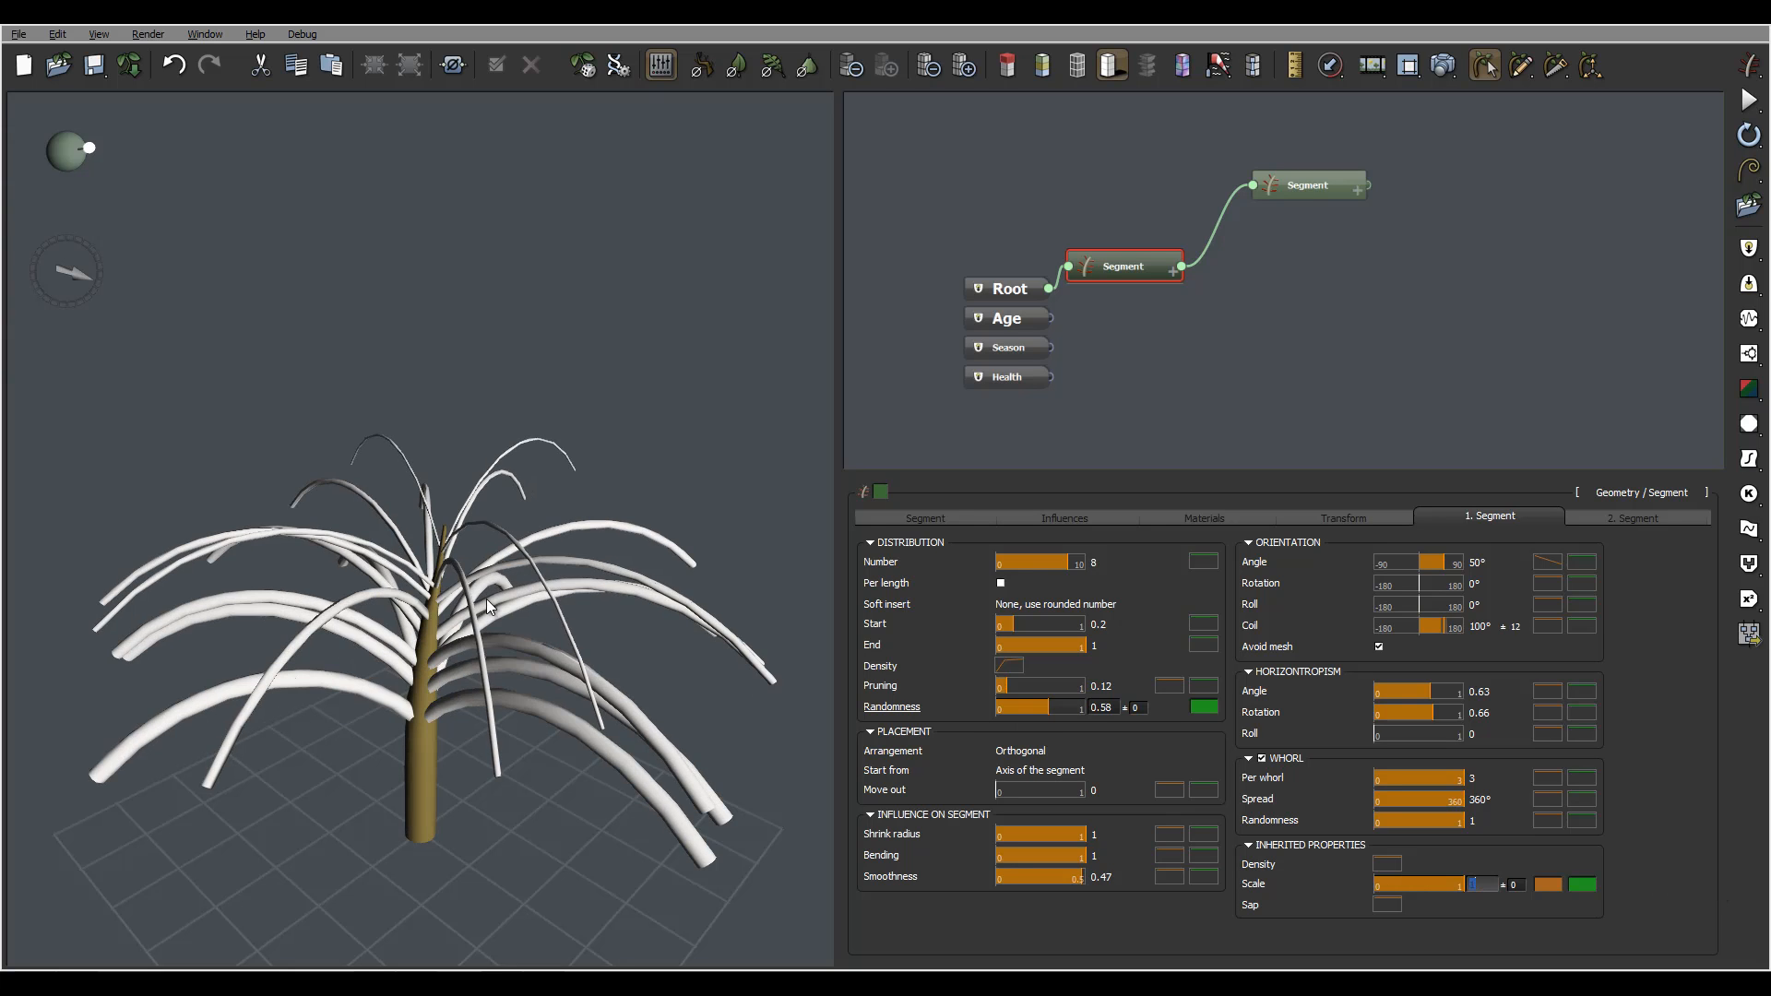
Set the inherited scale of the first child's branches to 0.7 and inspect the plant from another angle.
left_click_drag(485, 600, 540, 561)
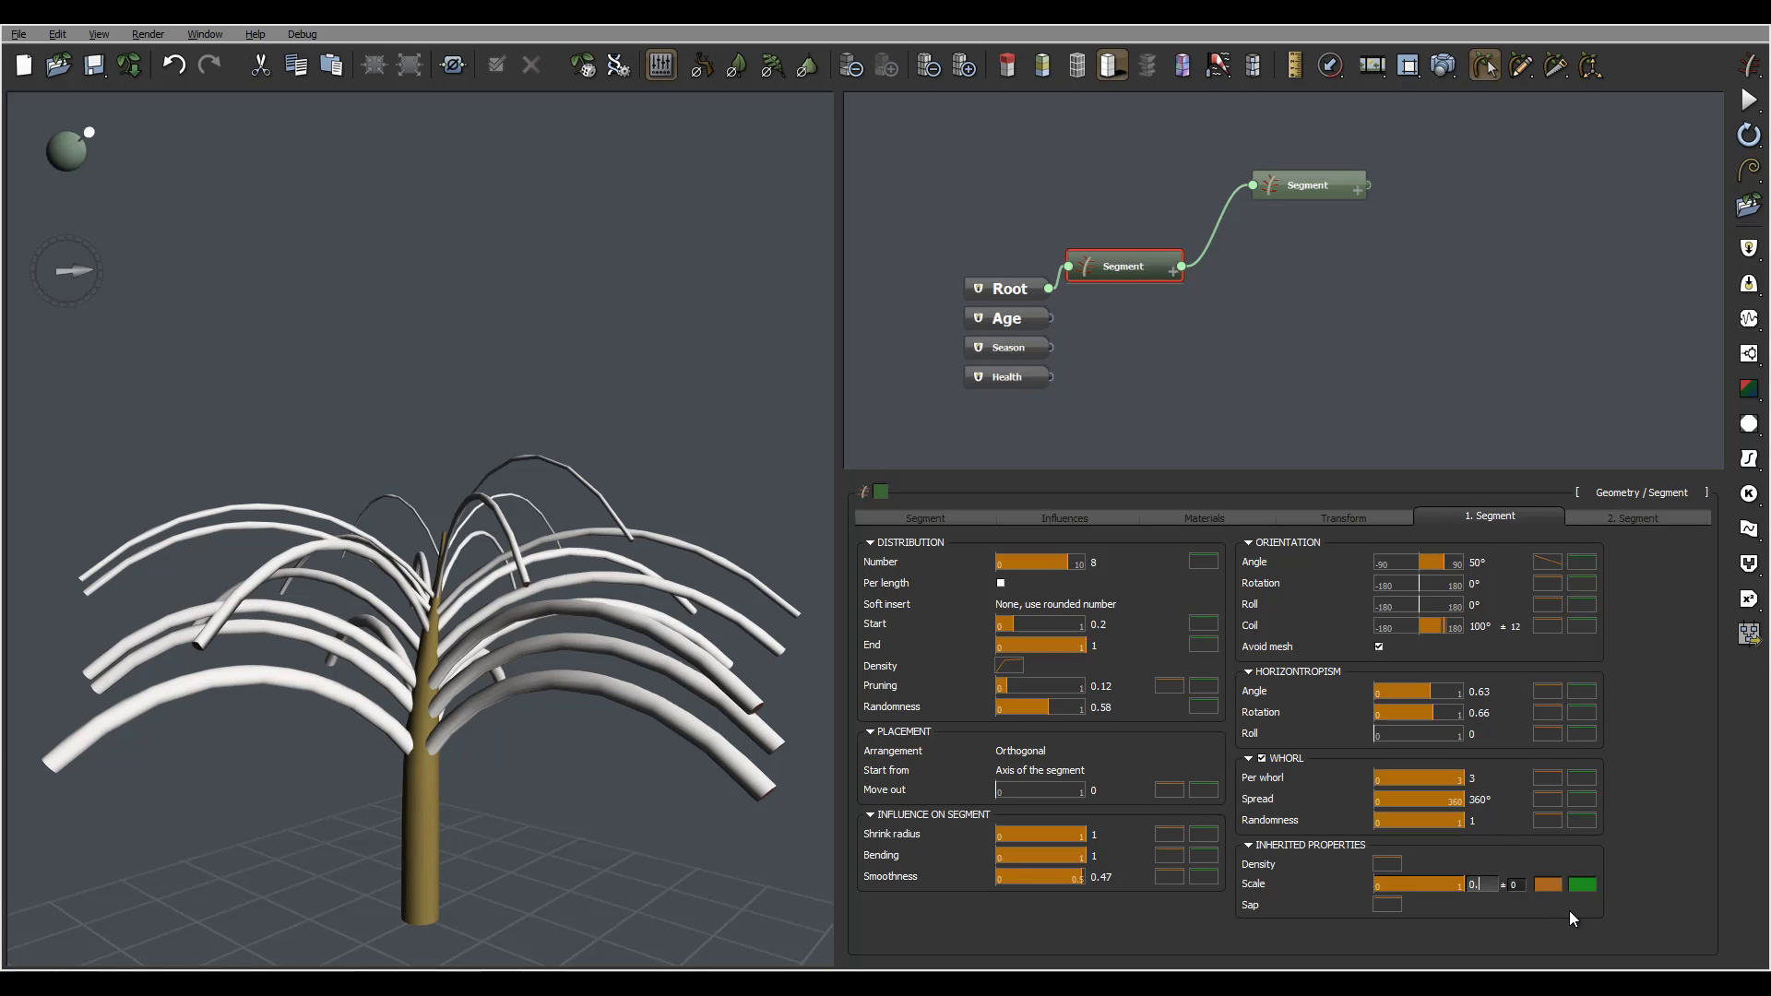
type("0.7")
key("Return")
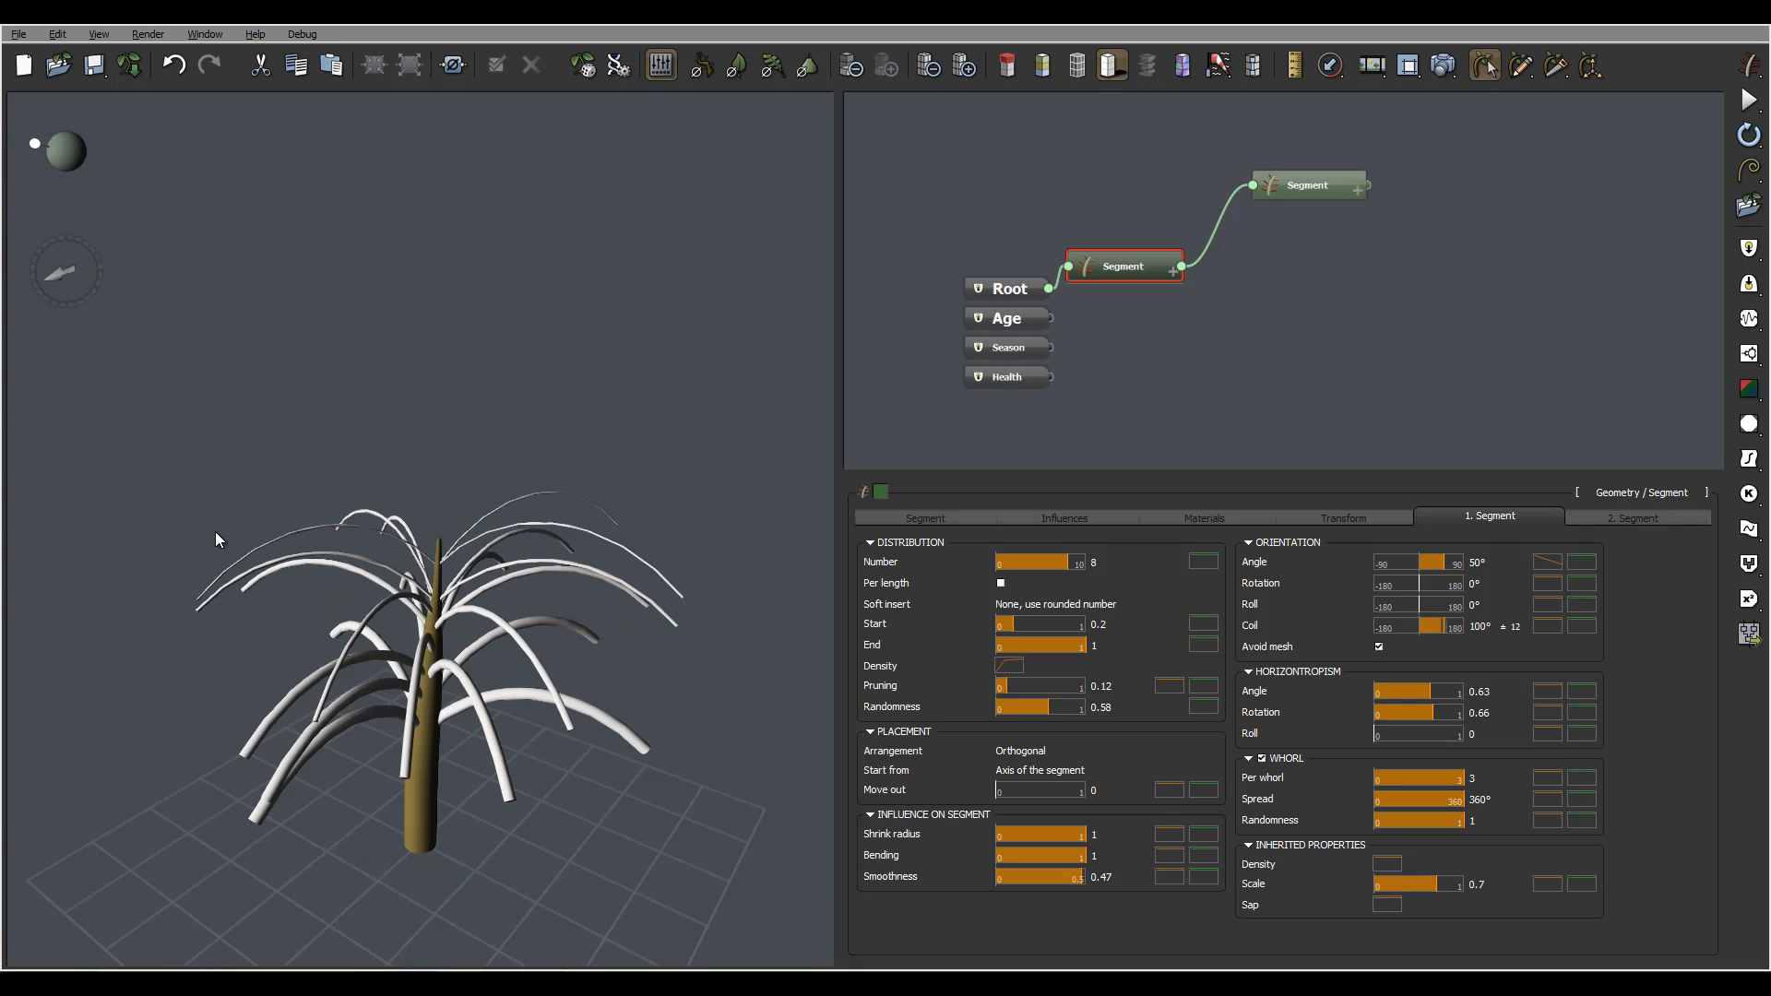
right_click_drag(215, 532, 385, 531)
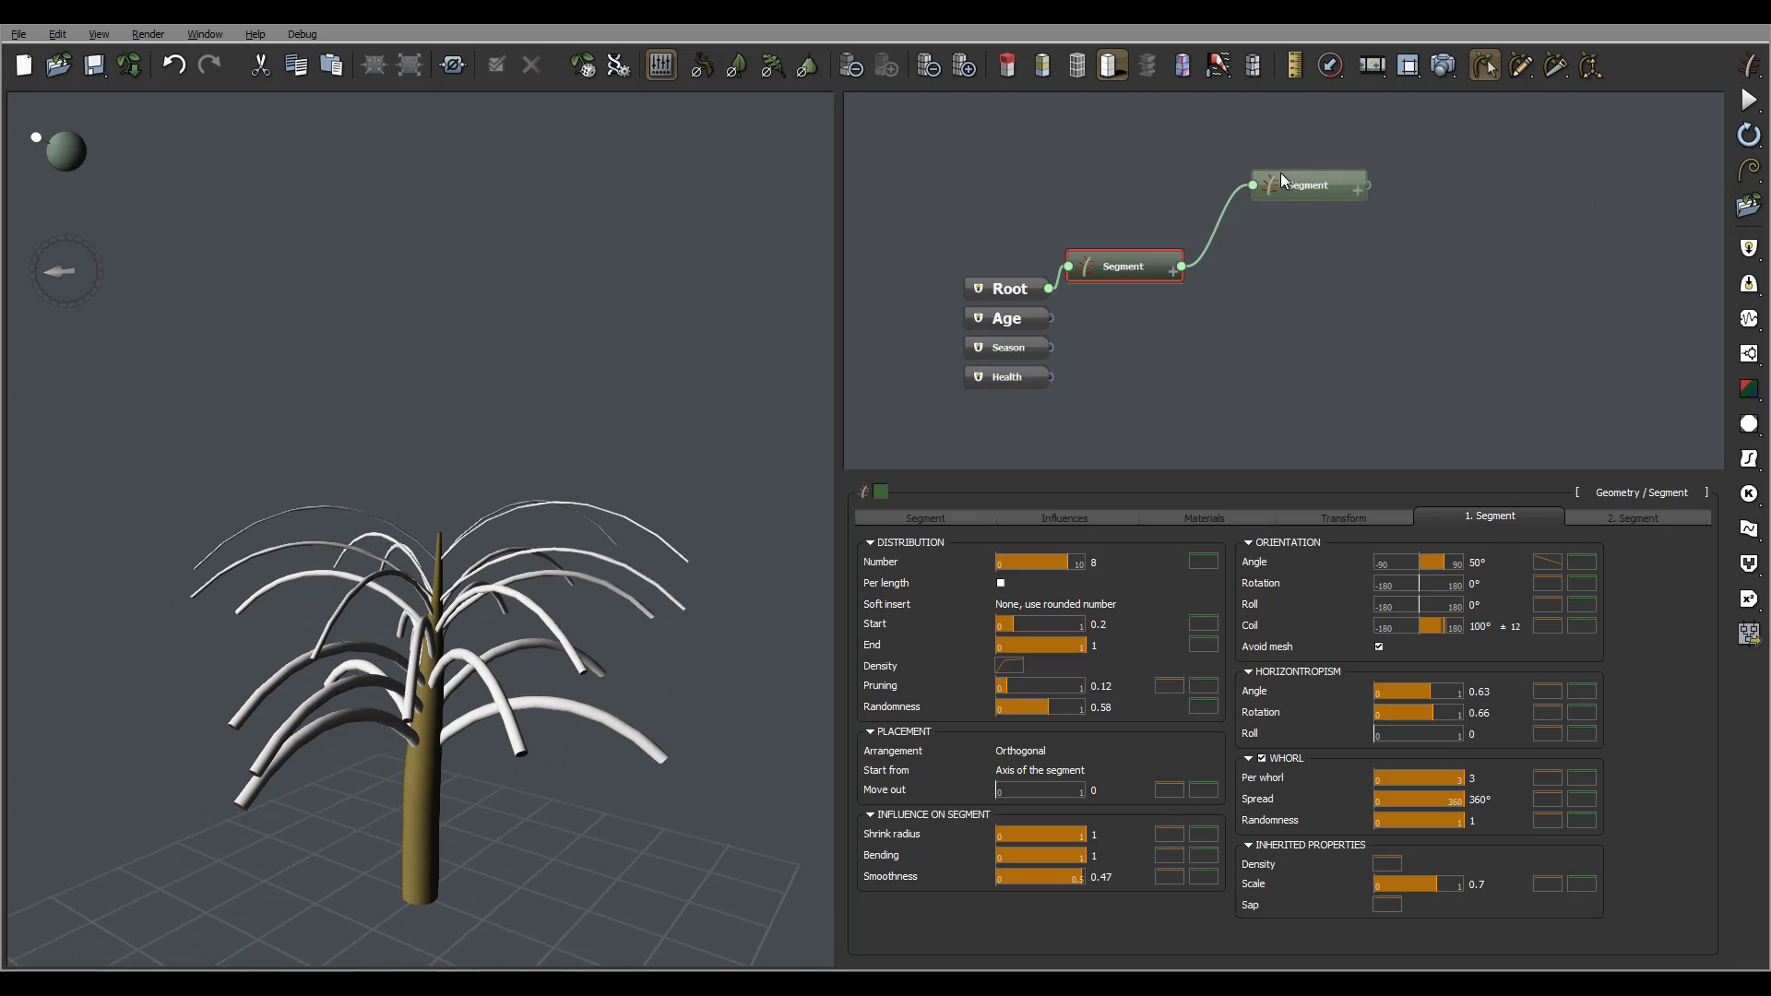
For the child branch Segment, keep the radius mode on Inherit and set the inherit ratio to 10%.
left_click(1323, 189)
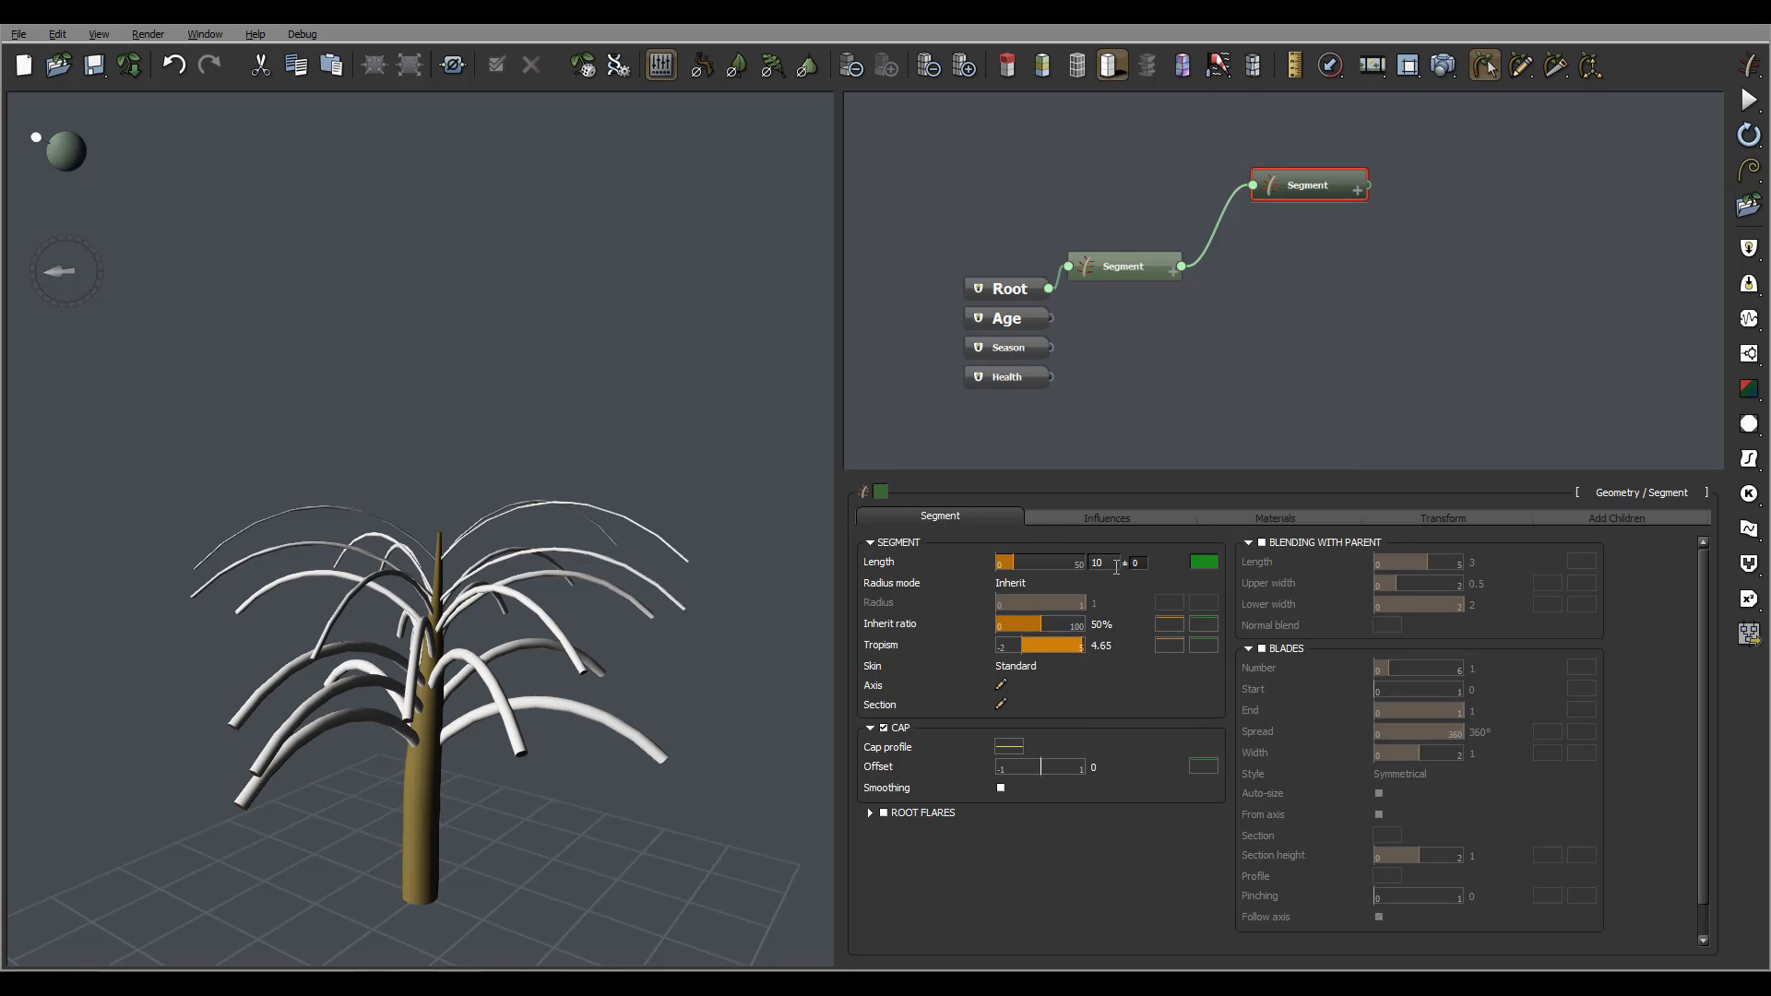
left_click(1014, 583)
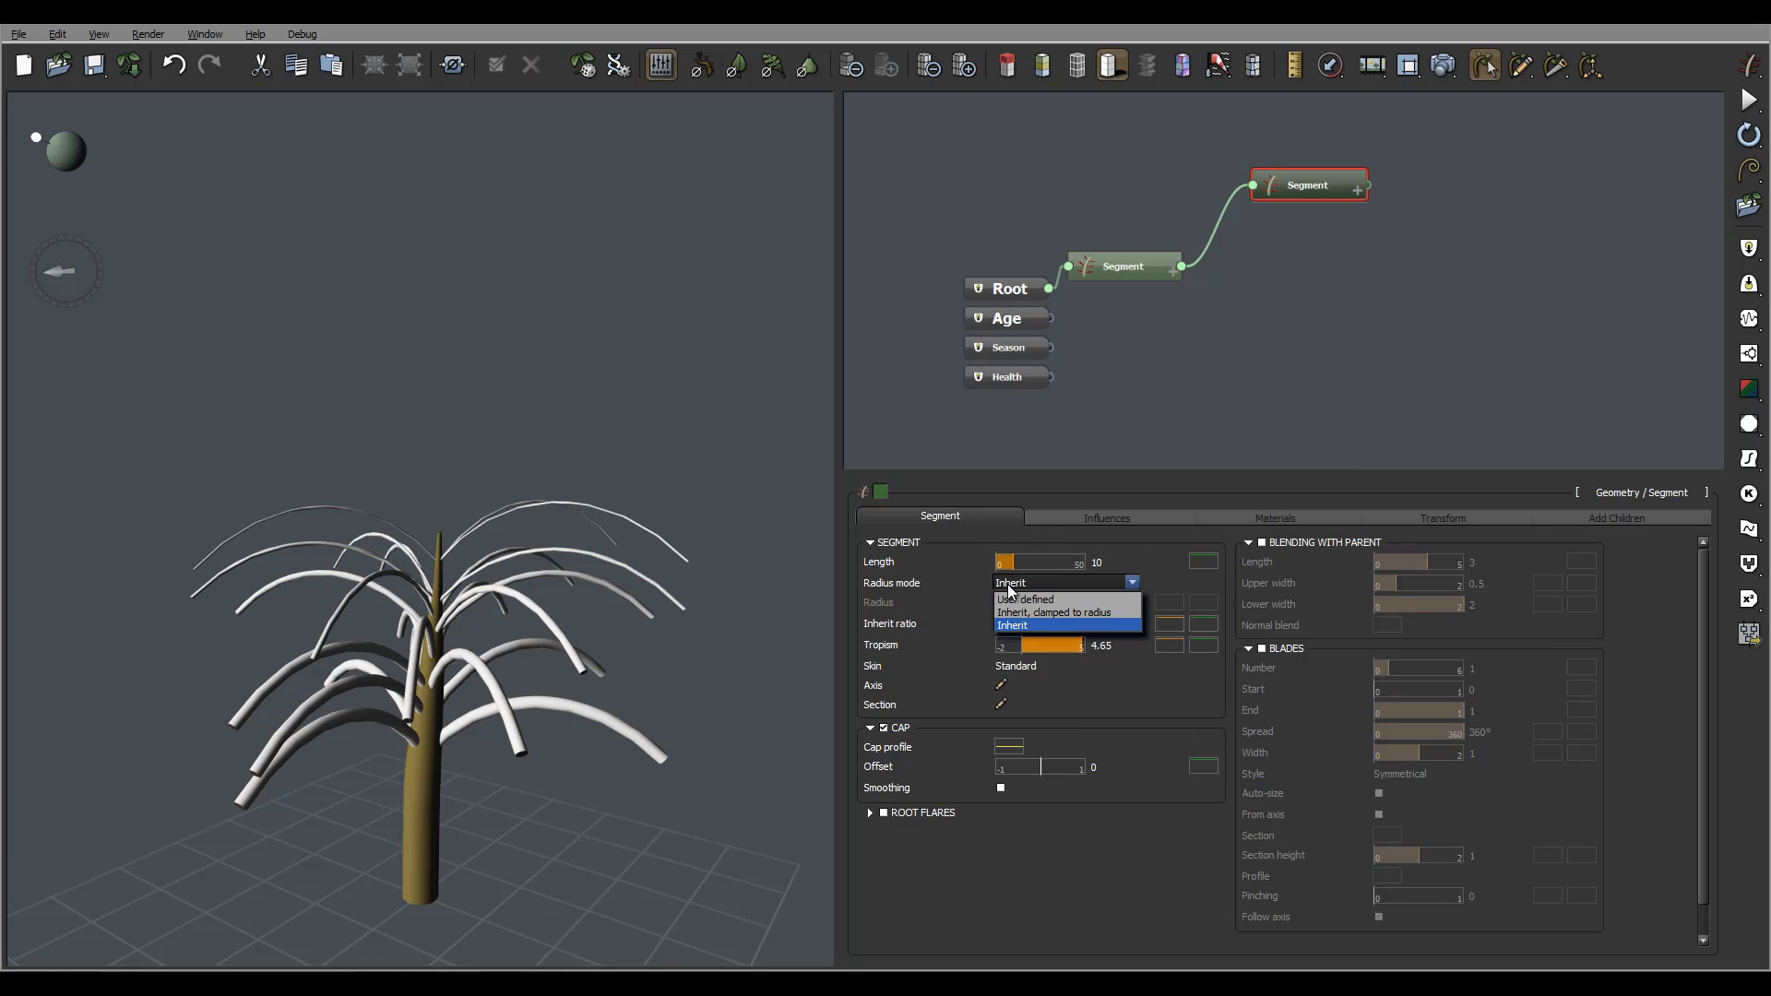
left_click(1106, 625)
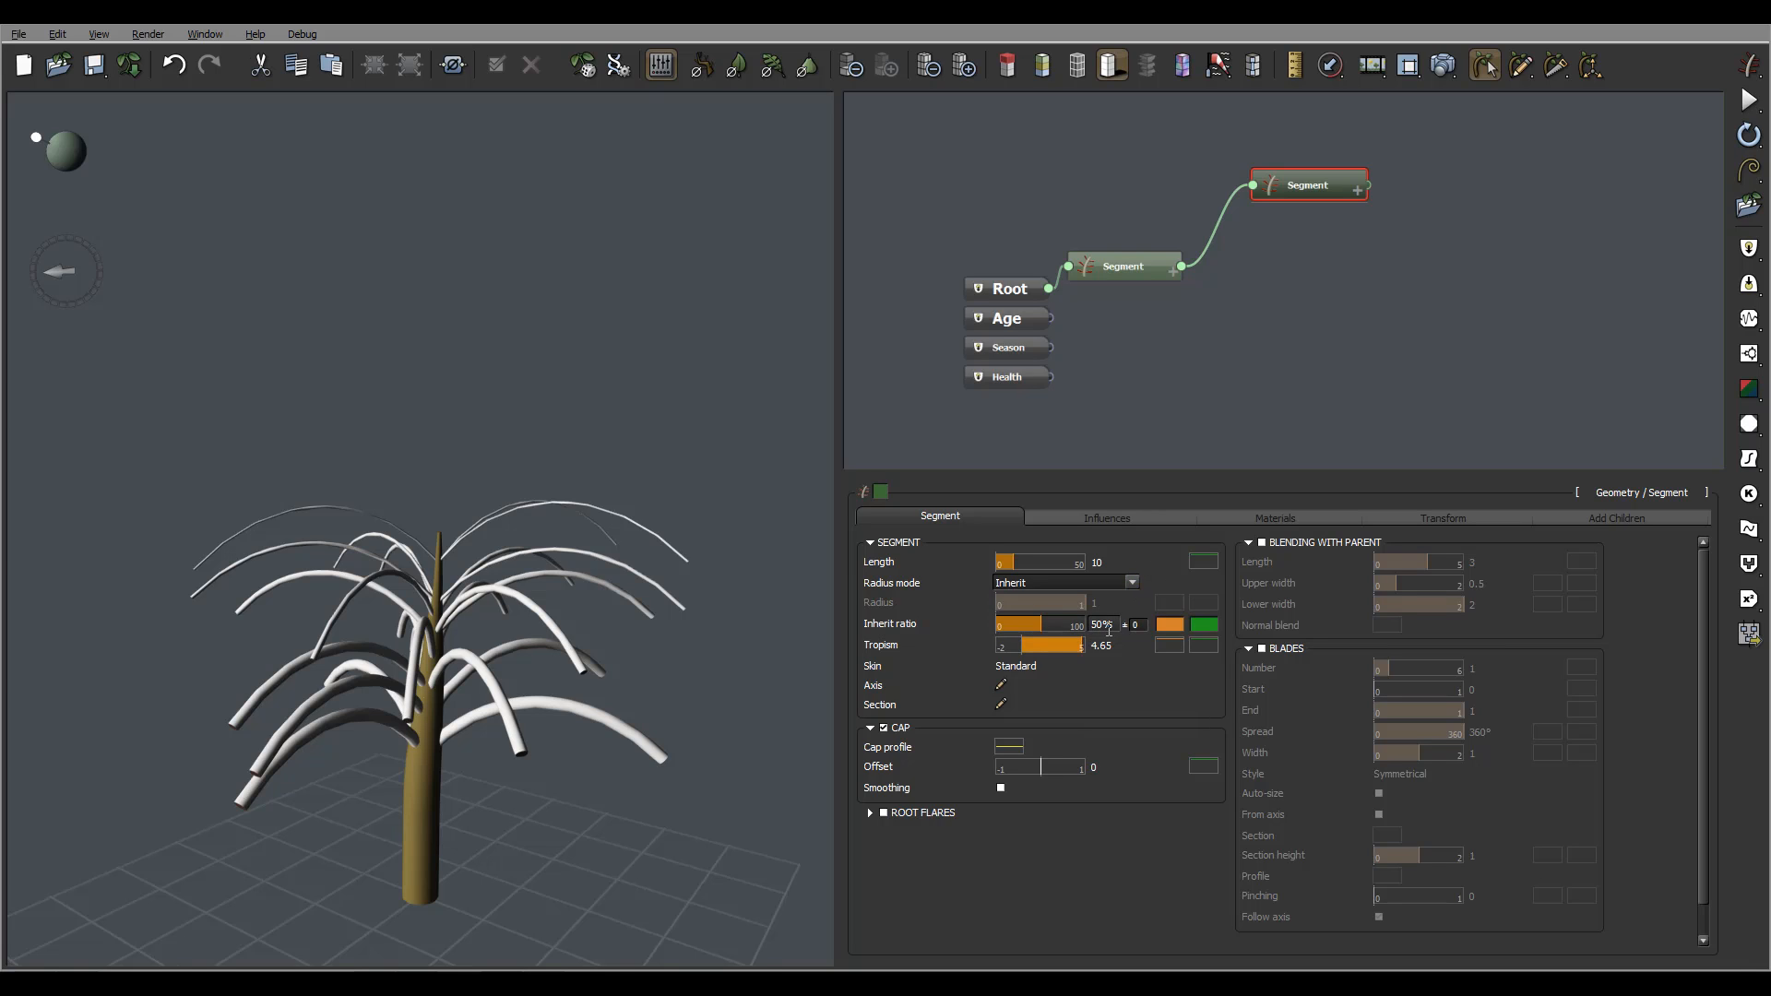
type("10")
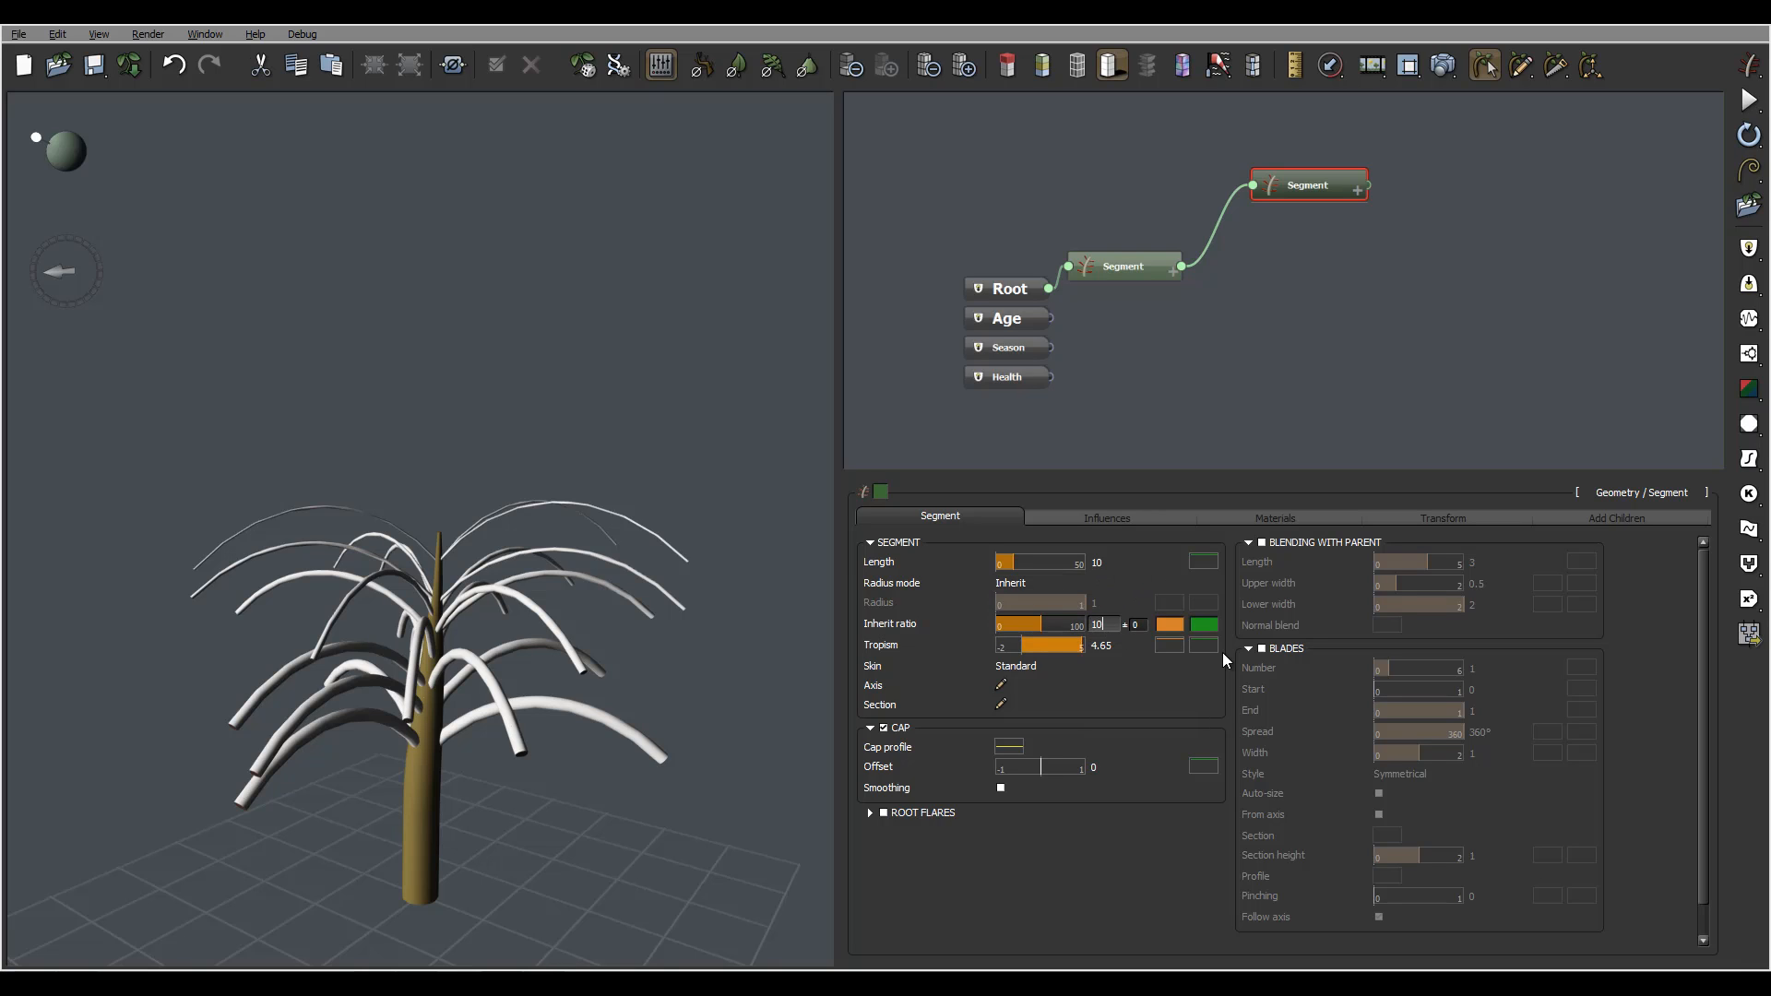
key("Return")
Edit the child Segment's inherit ratio profile so it slopes down from full value to near zero at the end.
left_click(1167, 624)
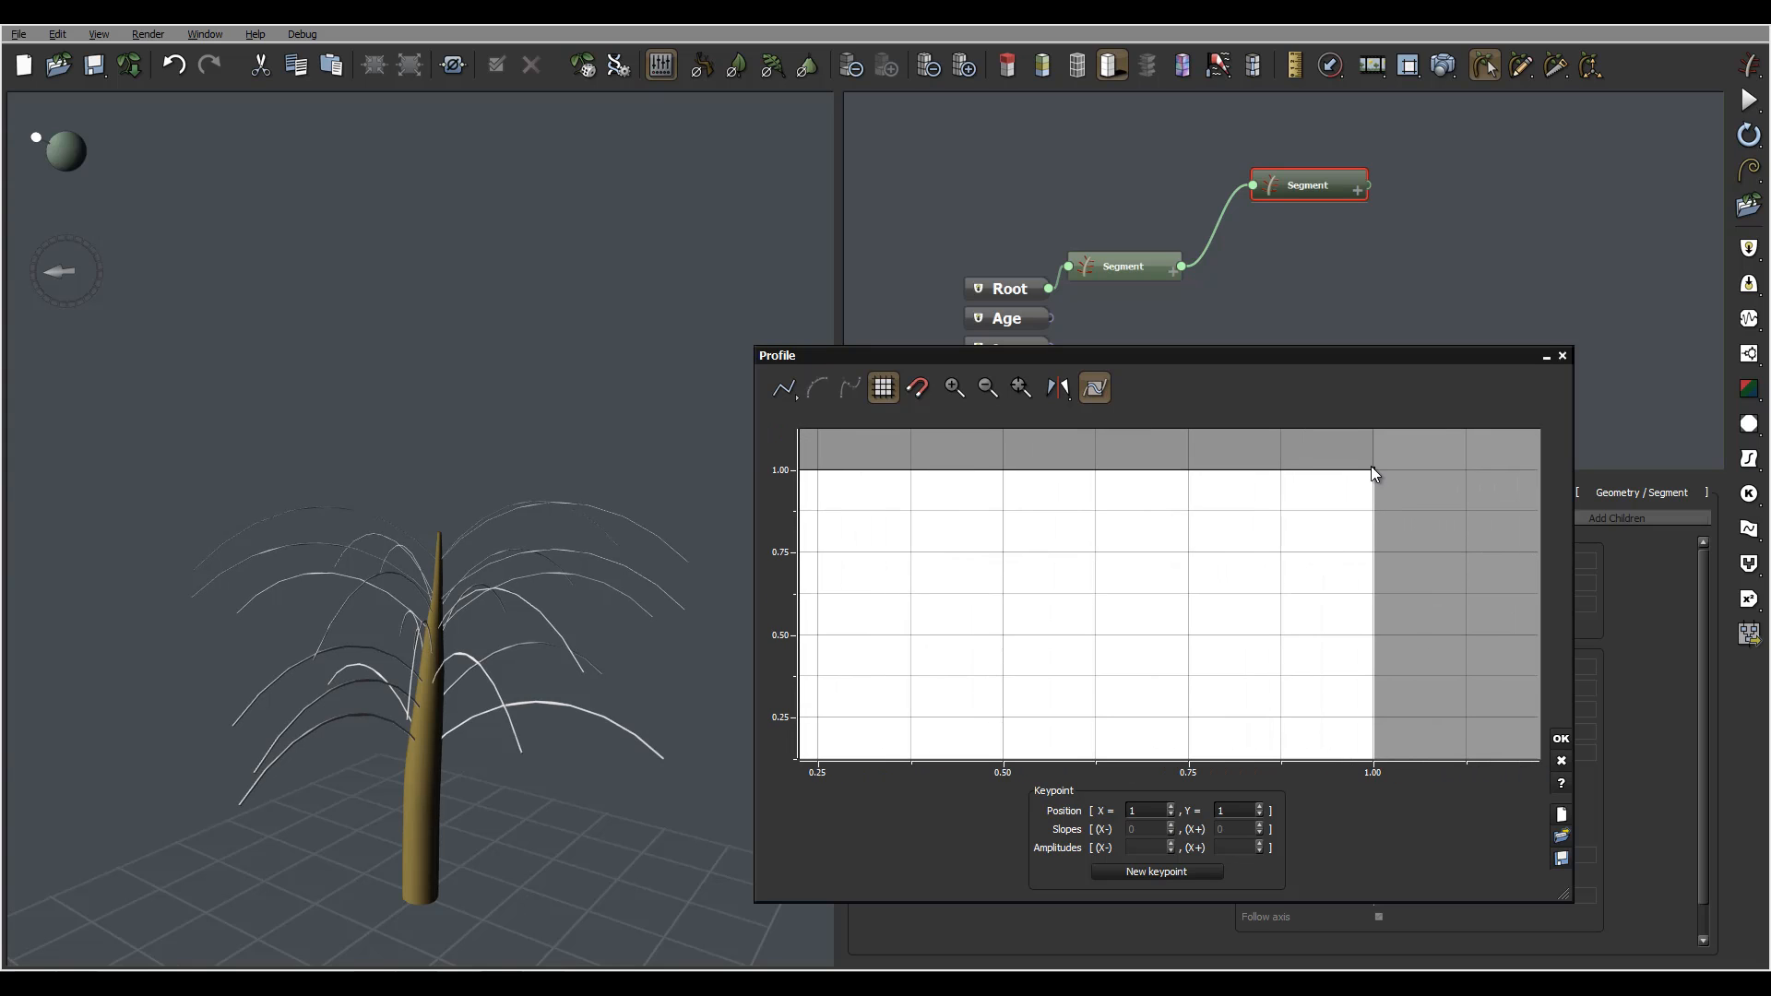
left_click_drag(1371, 470, 1372, 747)
left_click(1560, 738)
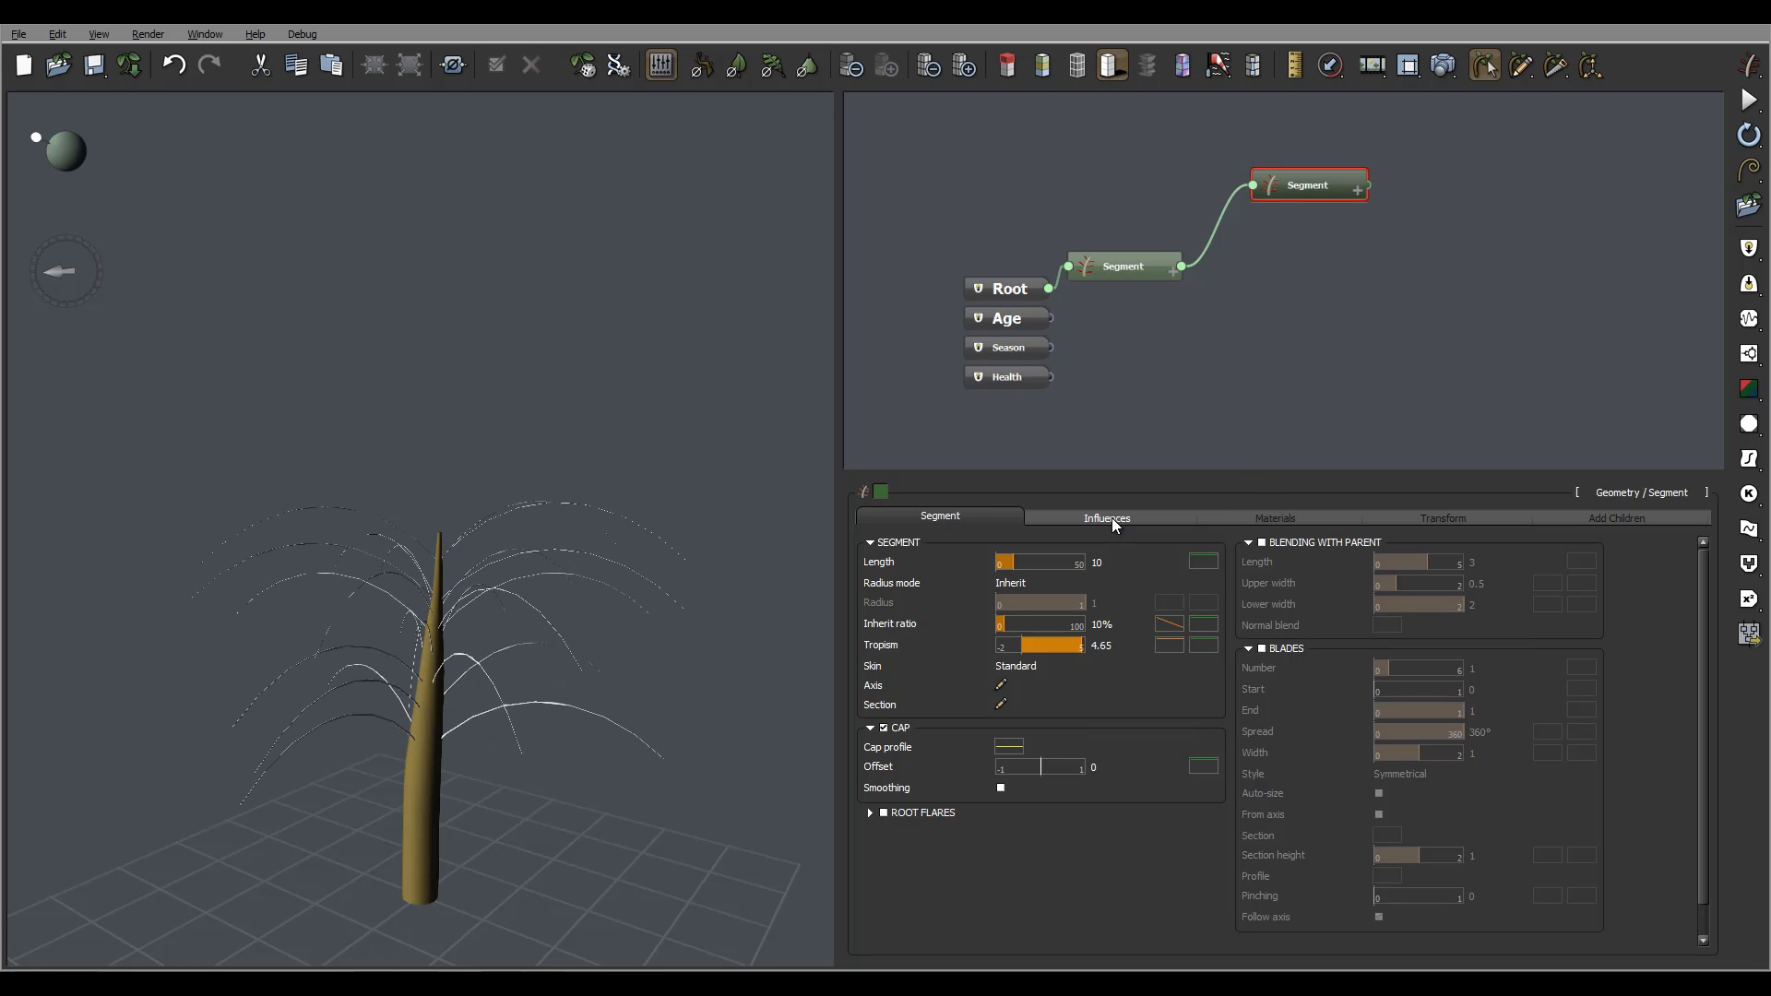
Enable blades on the child Segment and set their start to 0.32.
left_click(1263, 648)
mouse_move(512, 423)
left_mouse_down()
mouse_move(631, 583)
mouse_move(655, 425)
mouse_move(289, 566)
mouse_move(565, 625)
mouse_move(754, 601)
mouse_move(581, 639)
mouse_move(646, 637)
left_mouse_up()
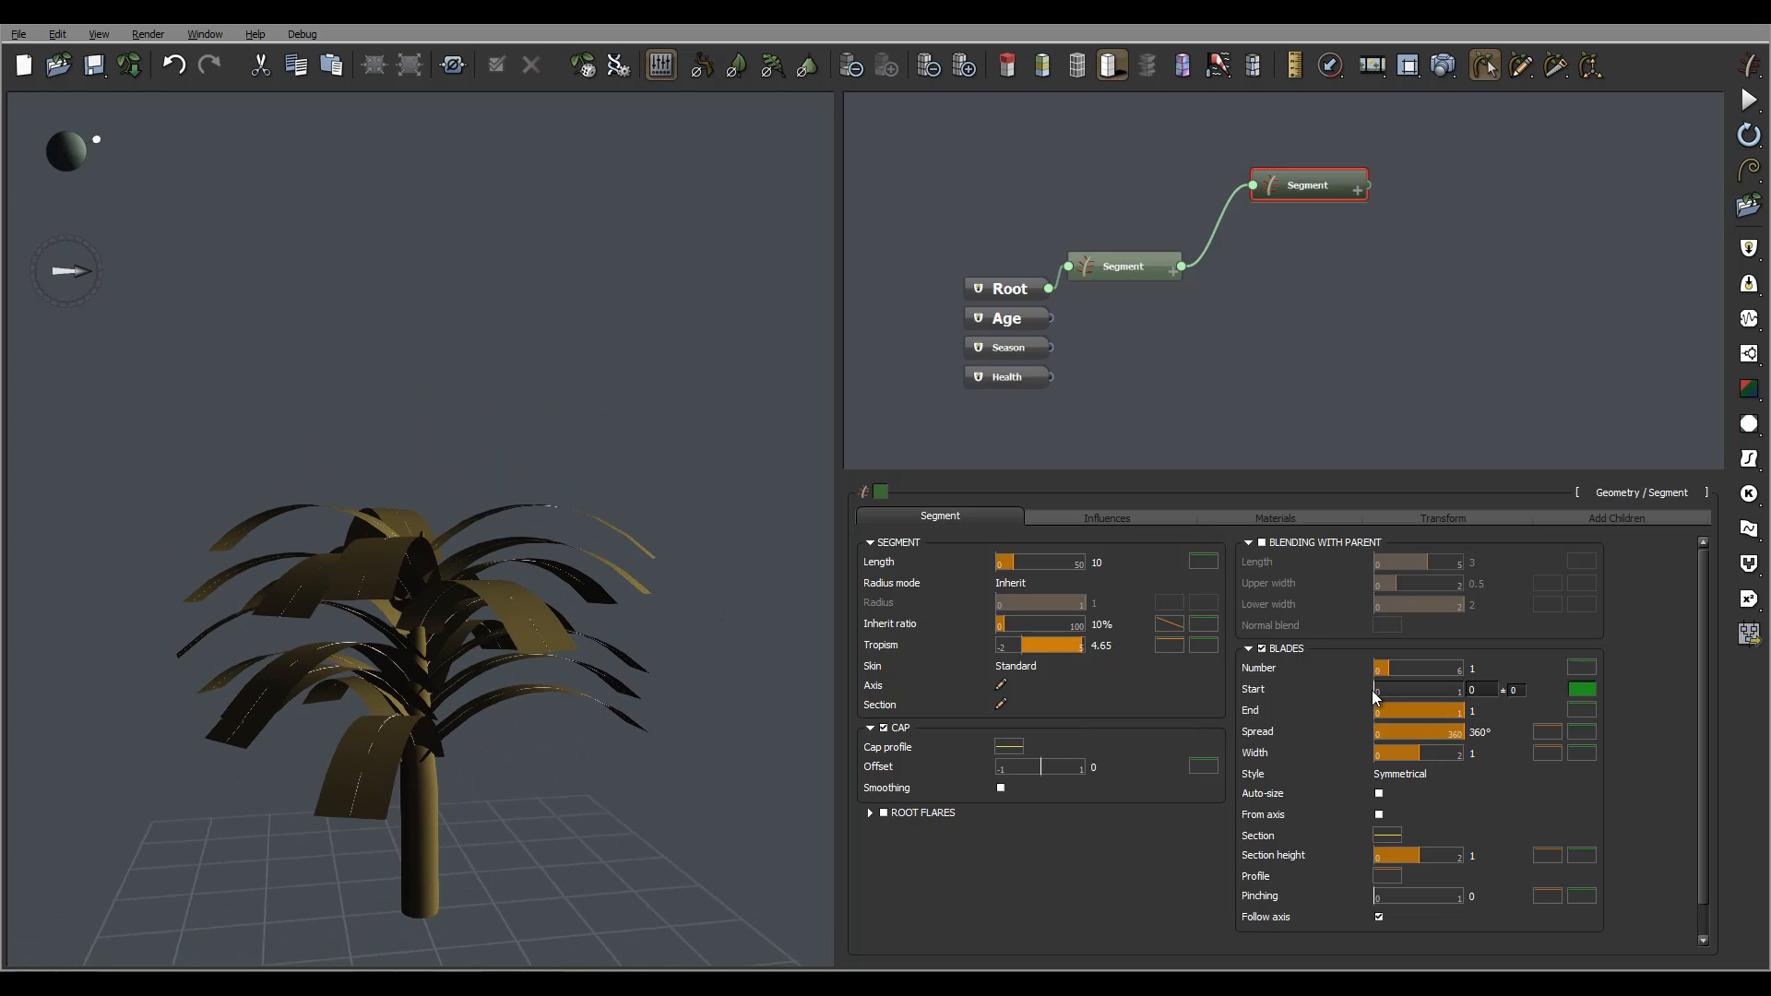
left_click(1405, 685)
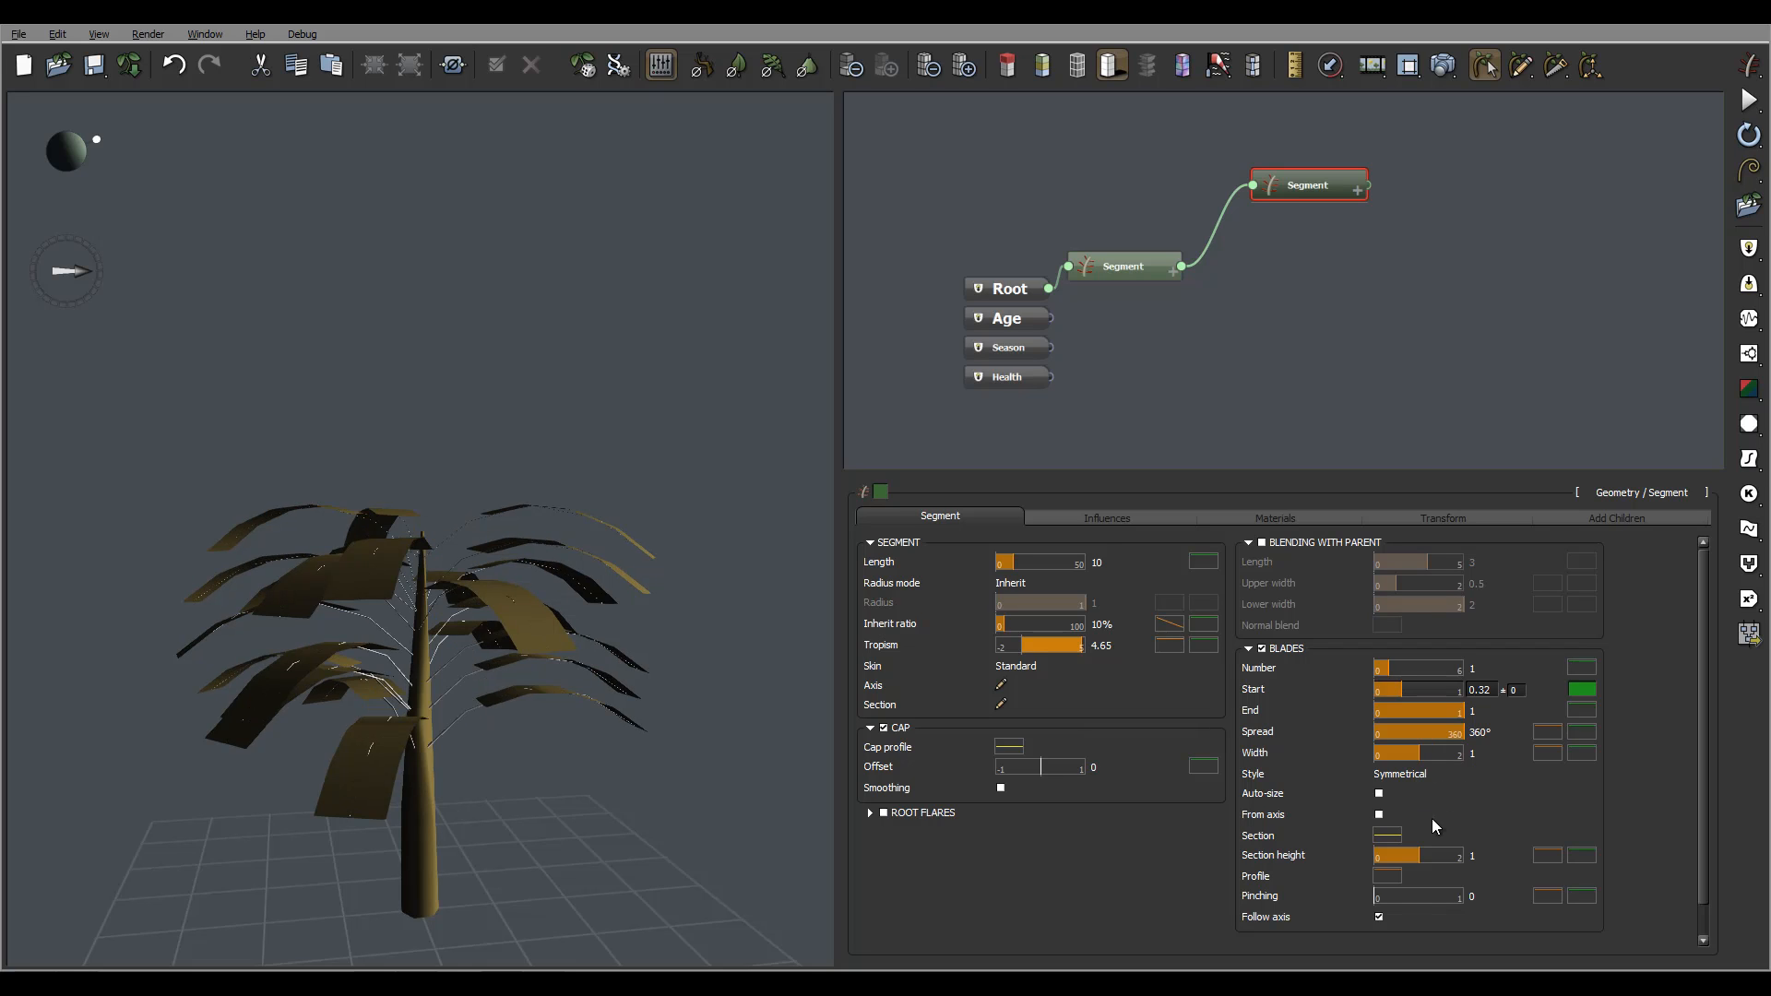
Shape the blade profile with keypoints at about (0.12, 0.97) and (0.68, 0.98), lowering its end point to about 0.16.
left_click(1376, 875)
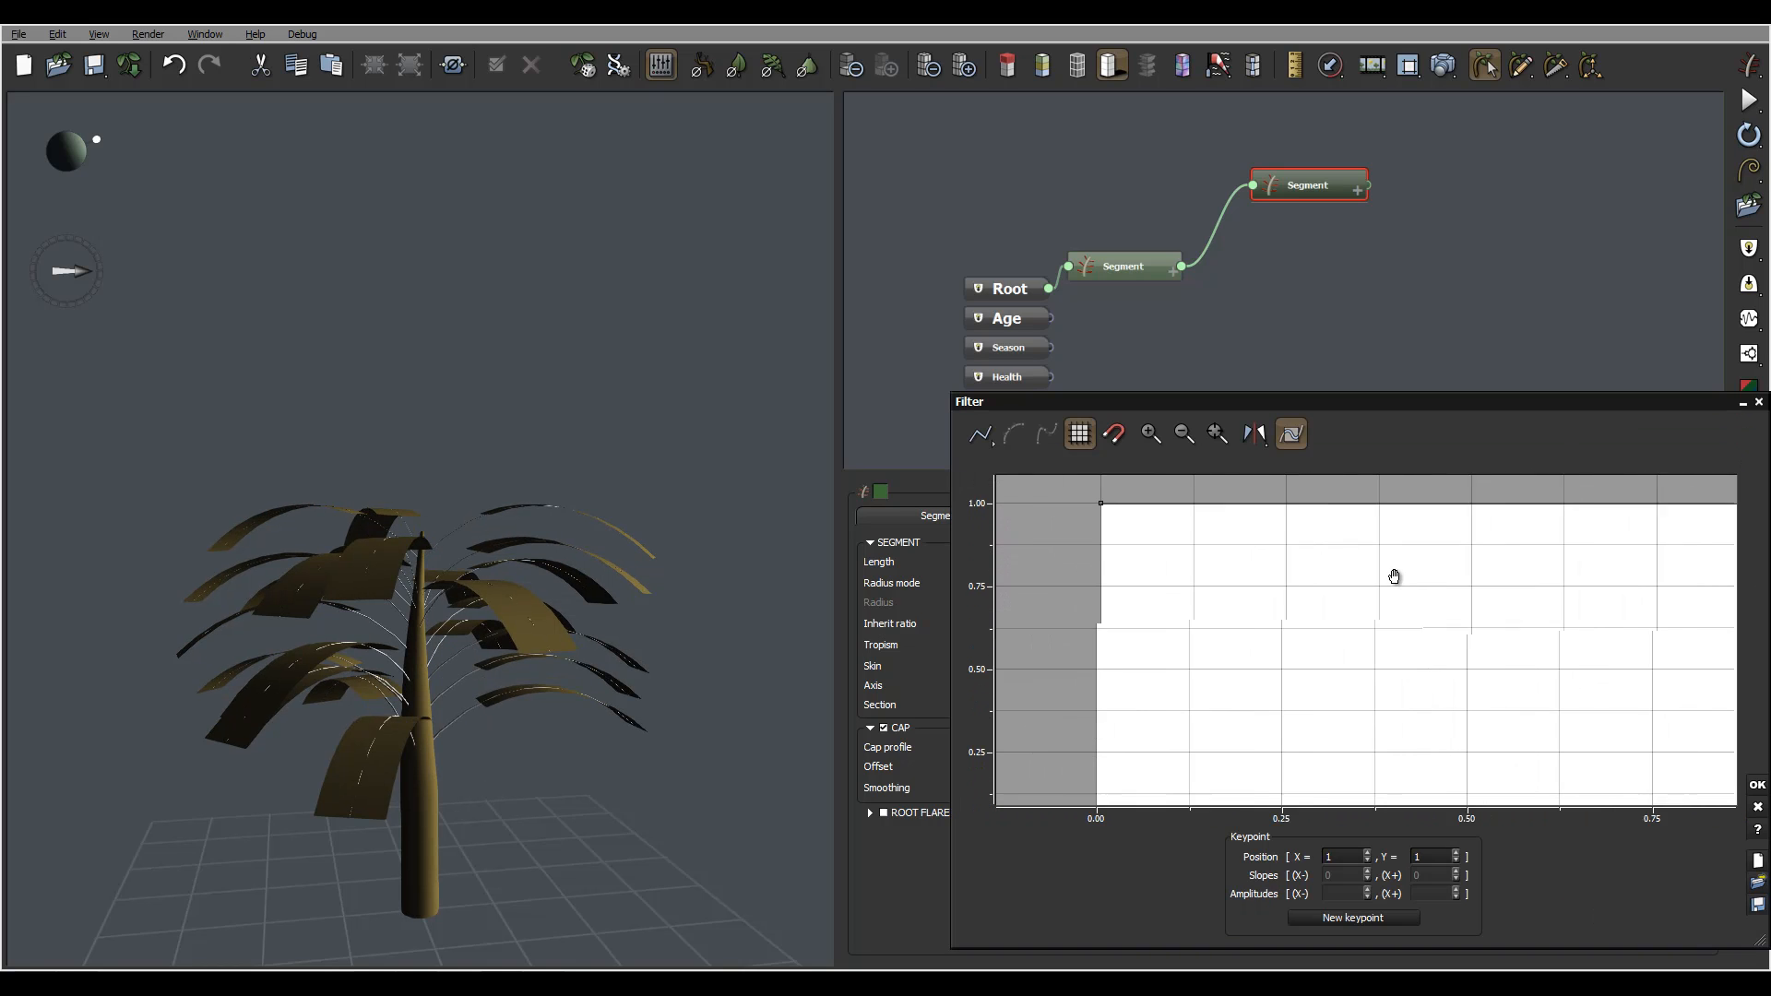
left_click_drag(1127, 501, 1220, 510)
left_click_drag(1441, 621, 1043, 613)
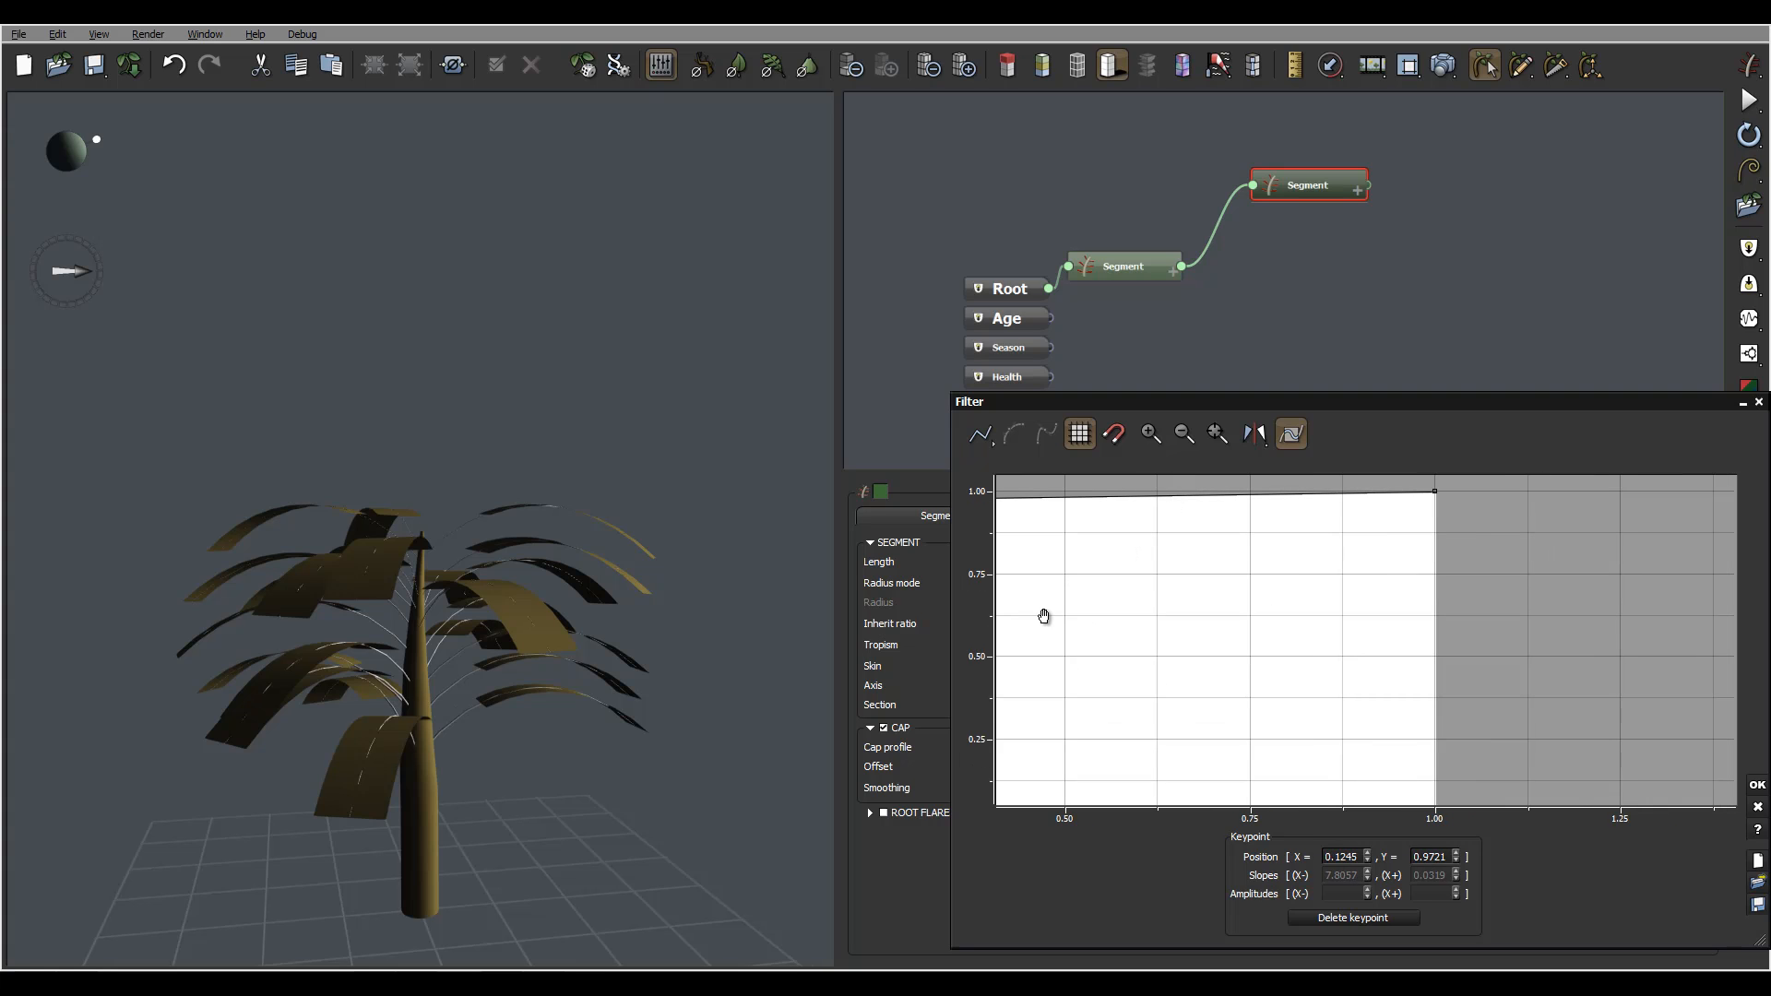
left_click(1197, 500)
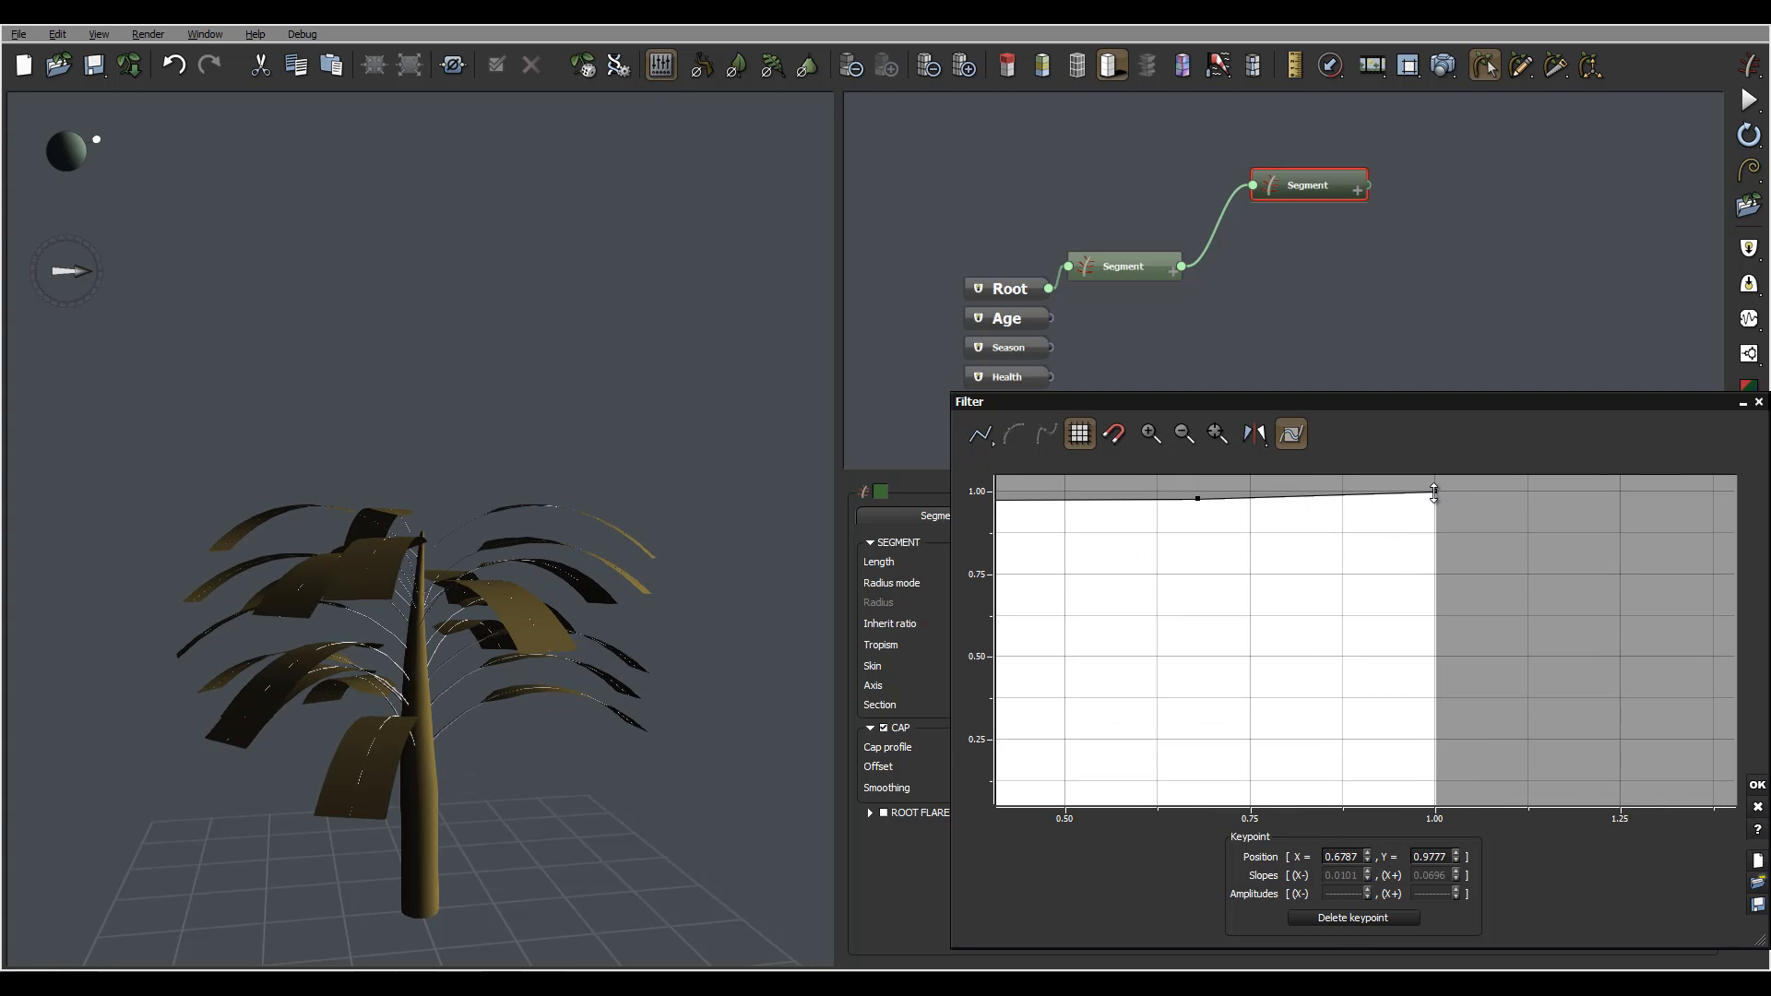
left_click_drag(1433, 494, 1434, 768)
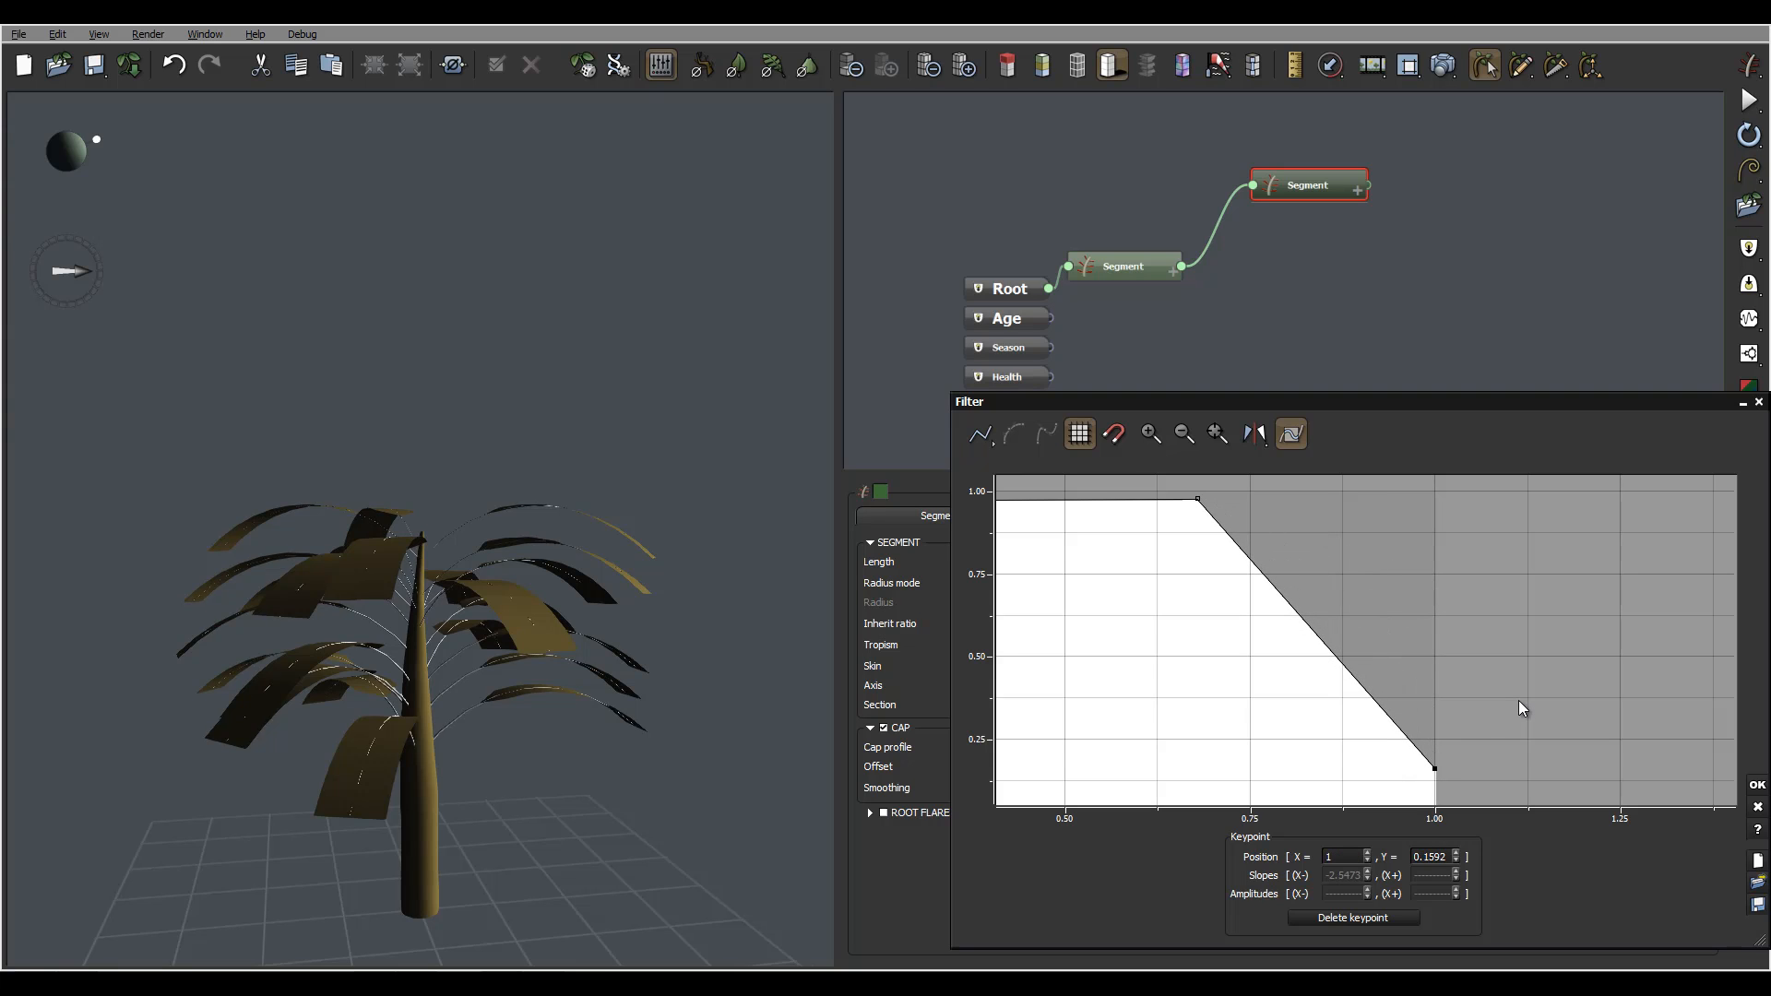
left_click(1756, 787)
Examine the bladed branches from several angles and bring up the parent Segment's first-child settings.
left_click_drag(605, 754, 610, 559)
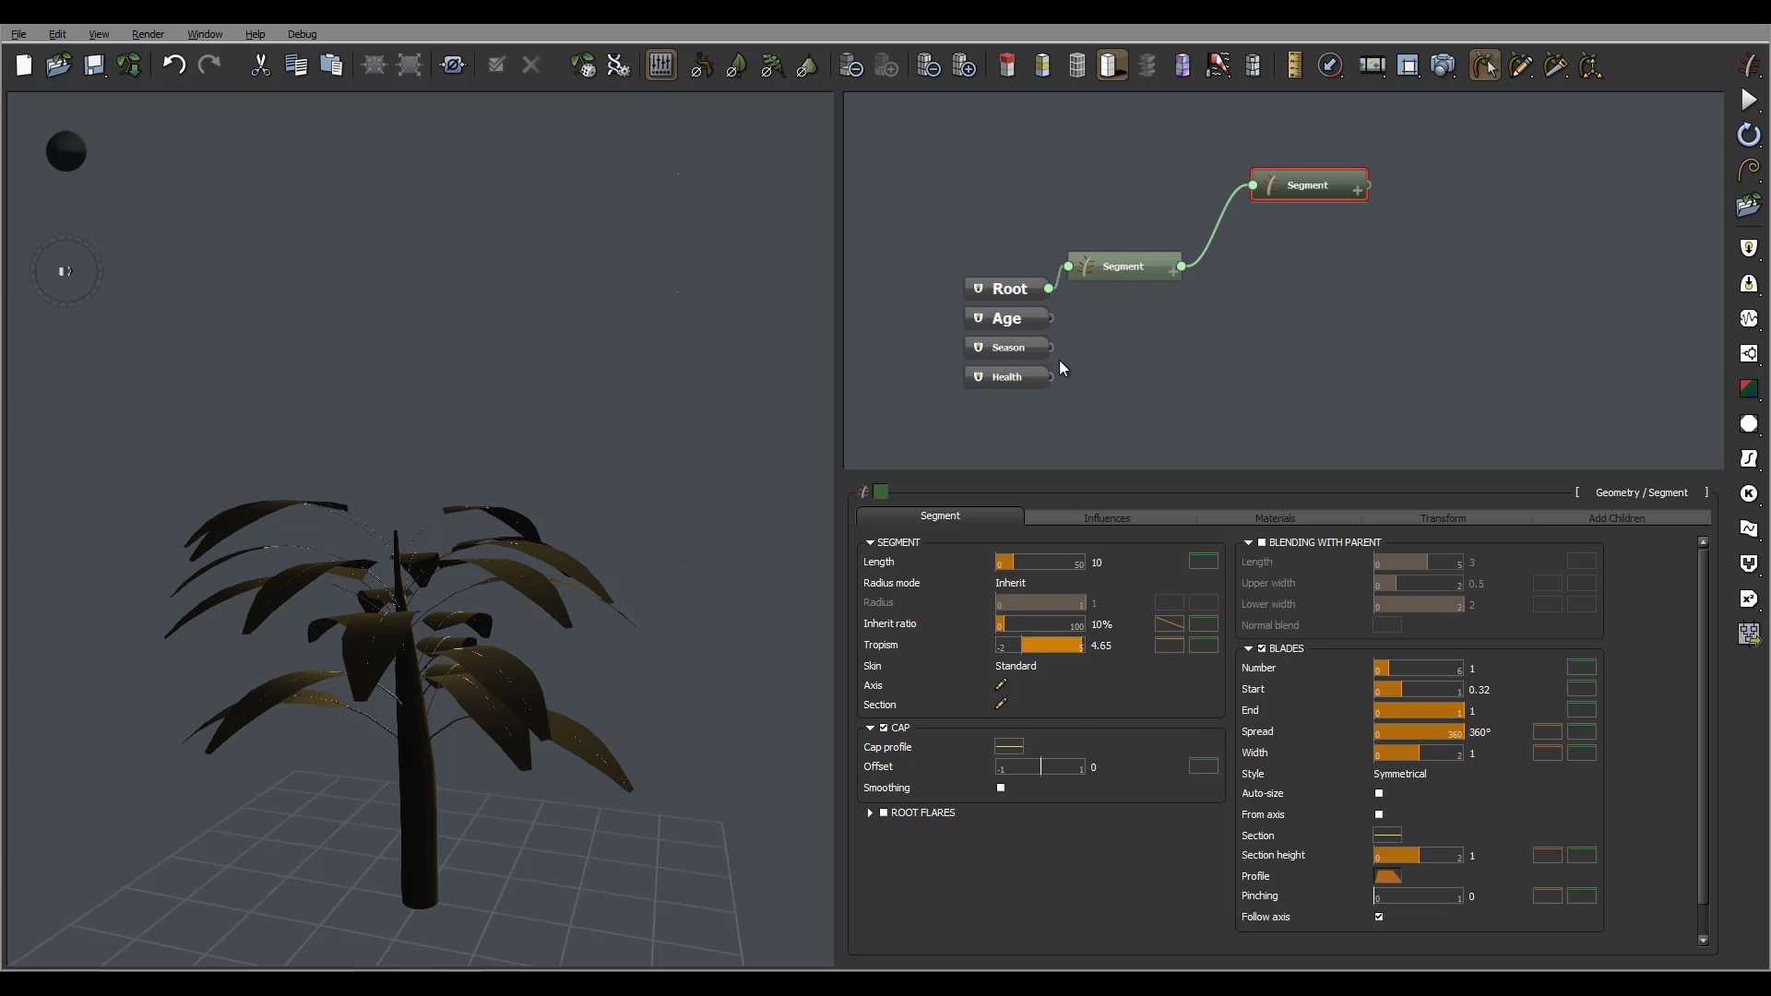
left_click(1123, 266)
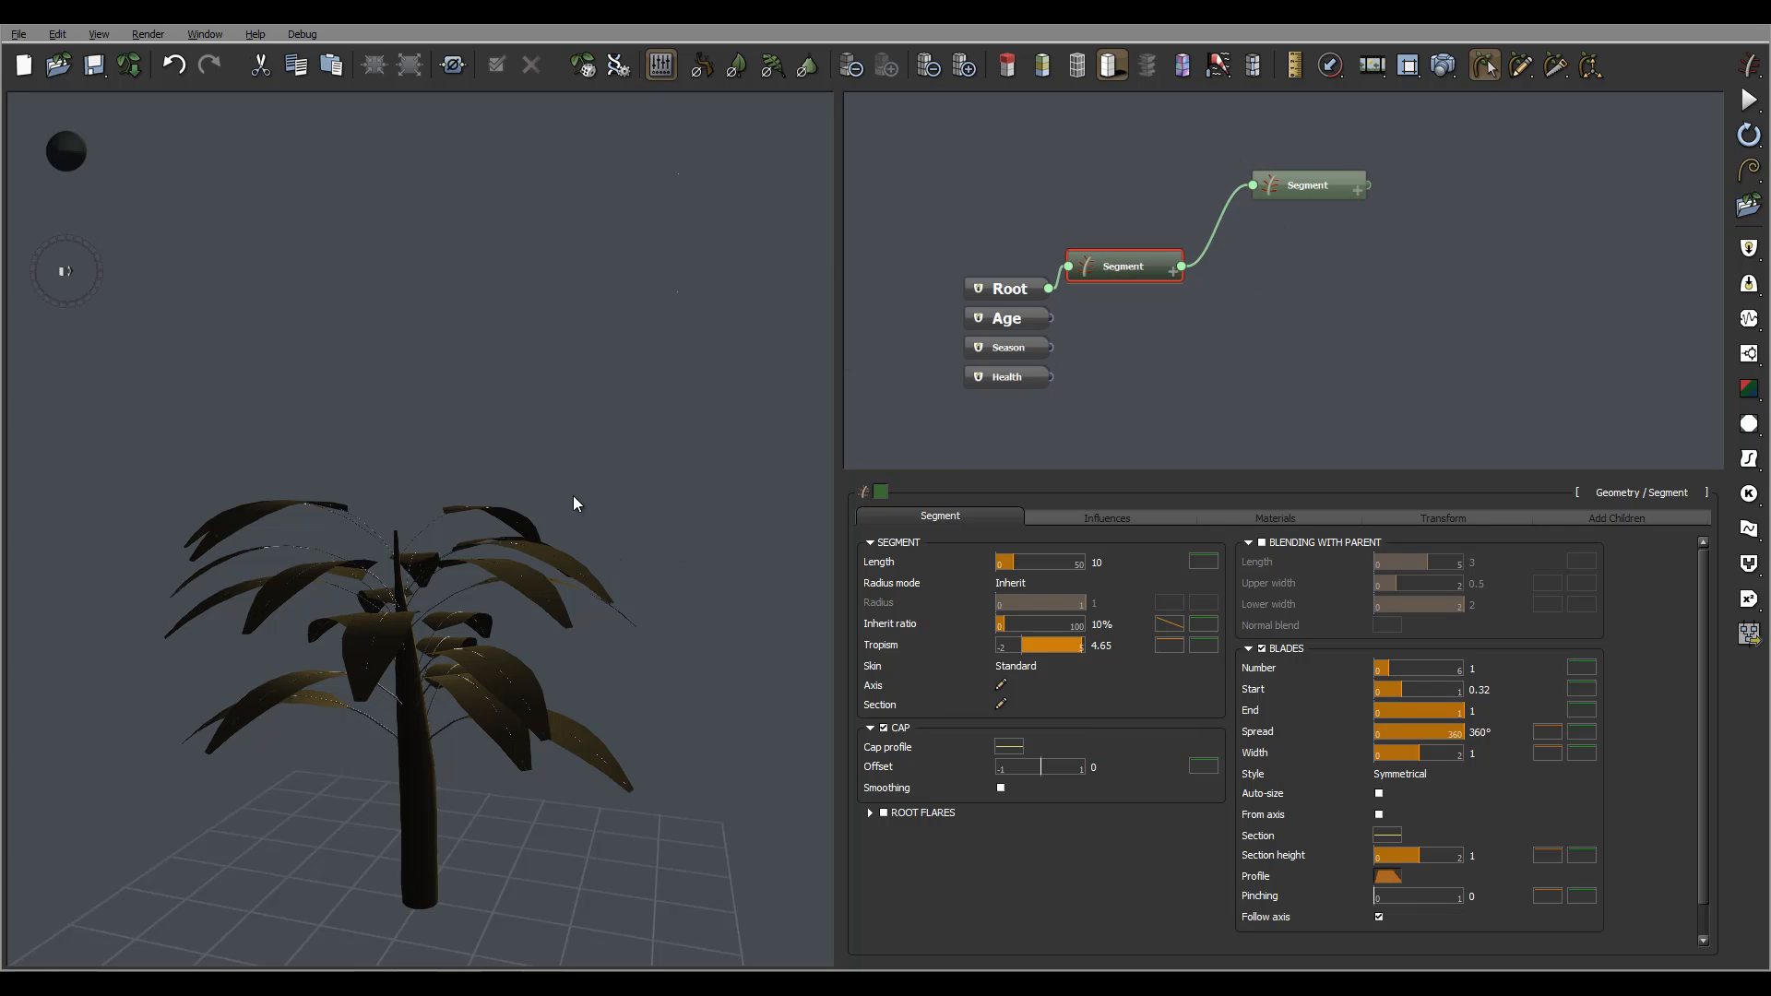
left_click_drag(465, 728, 338, 628)
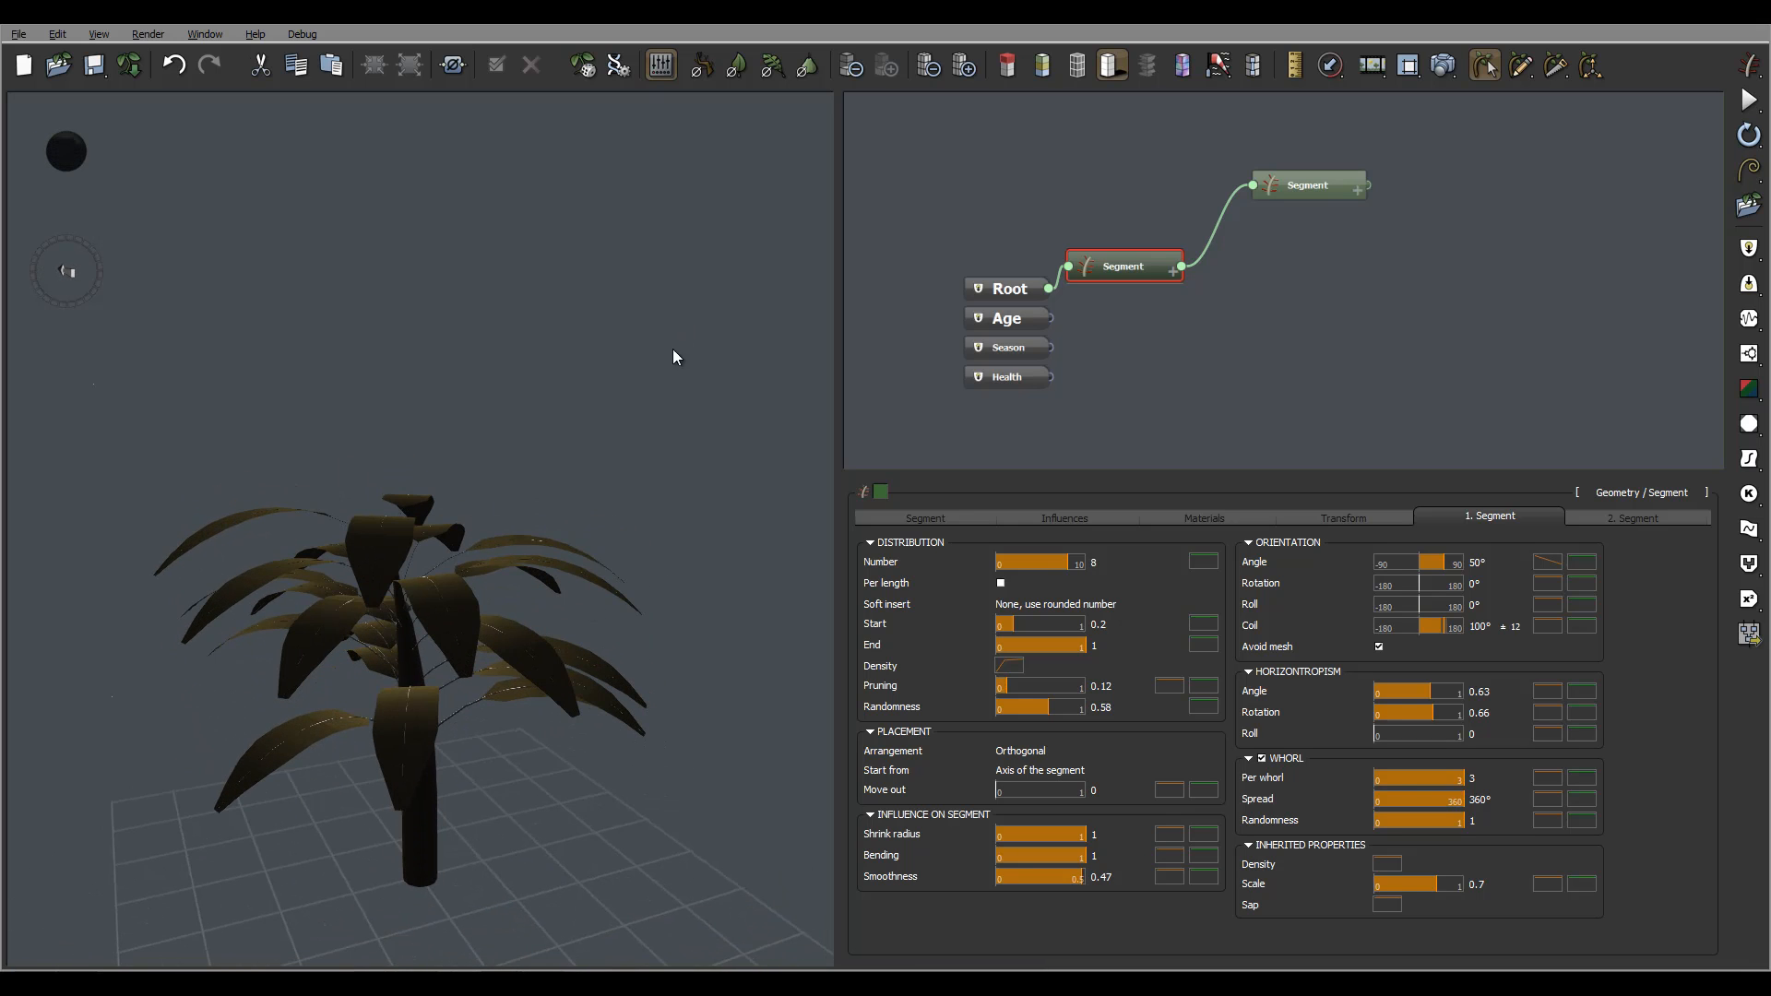